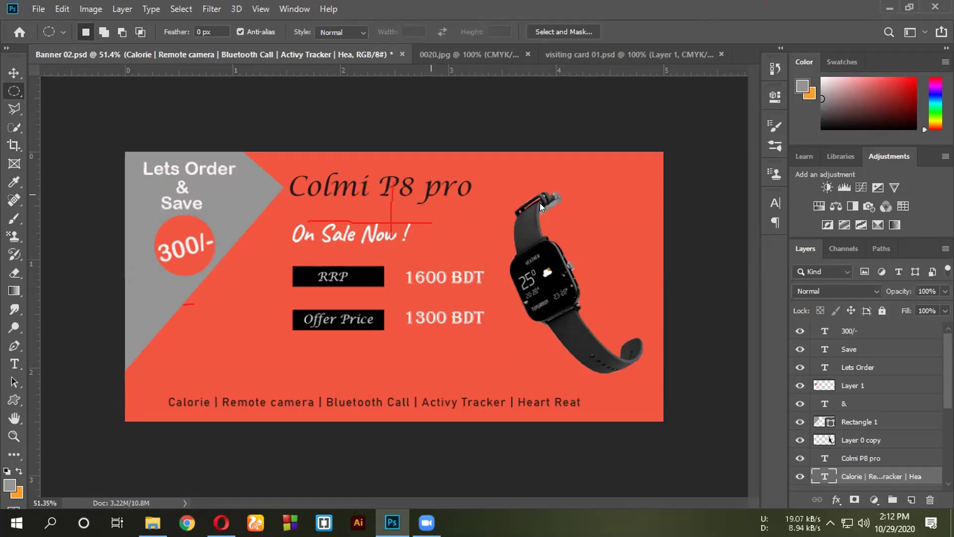
- Review the 0020.jpg shoe banner and switch to the visiting card 01.psd design
{"action": "left_click", "coordinate": [477, 50]}
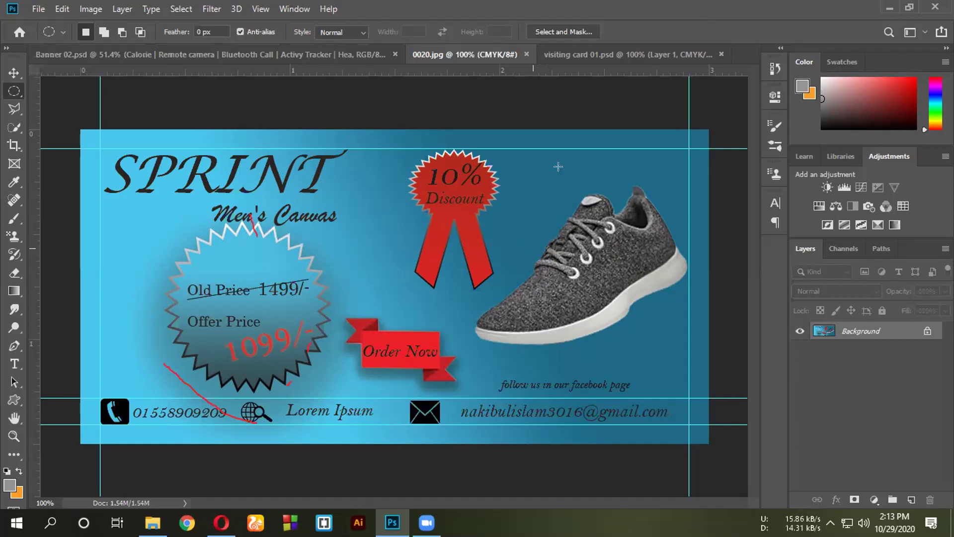
{"action": "left_click", "coordinate": [593, 54]}
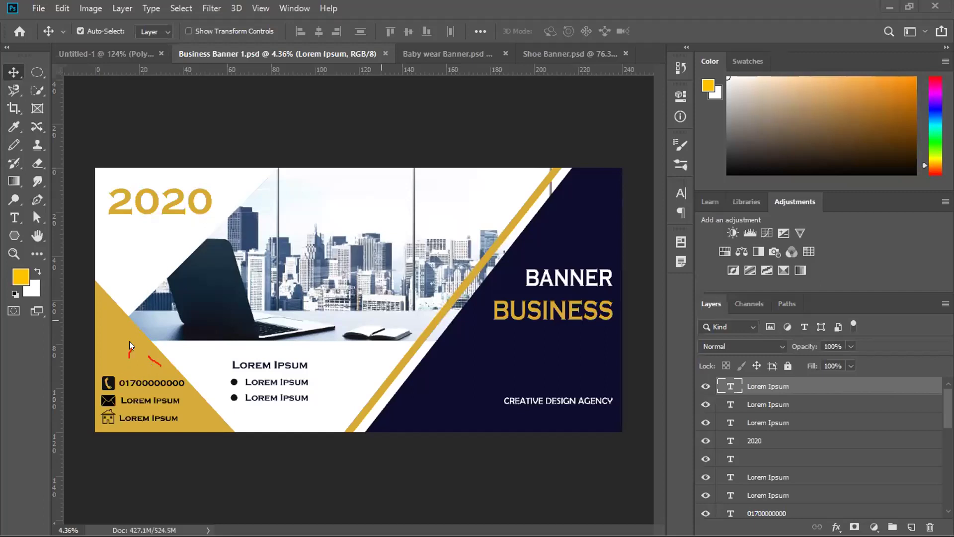
- Examine the Baby wear Banner.psd design and look through its layer stack
{"action": "left_click", "coordinate": [427, 51]}
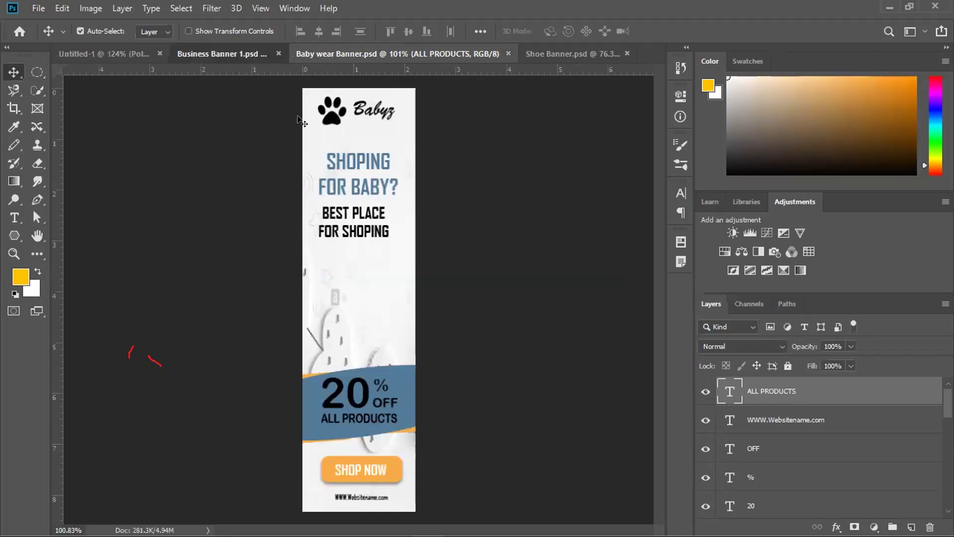
{"action": "key", "text": "ctrl+shift+Tab"}
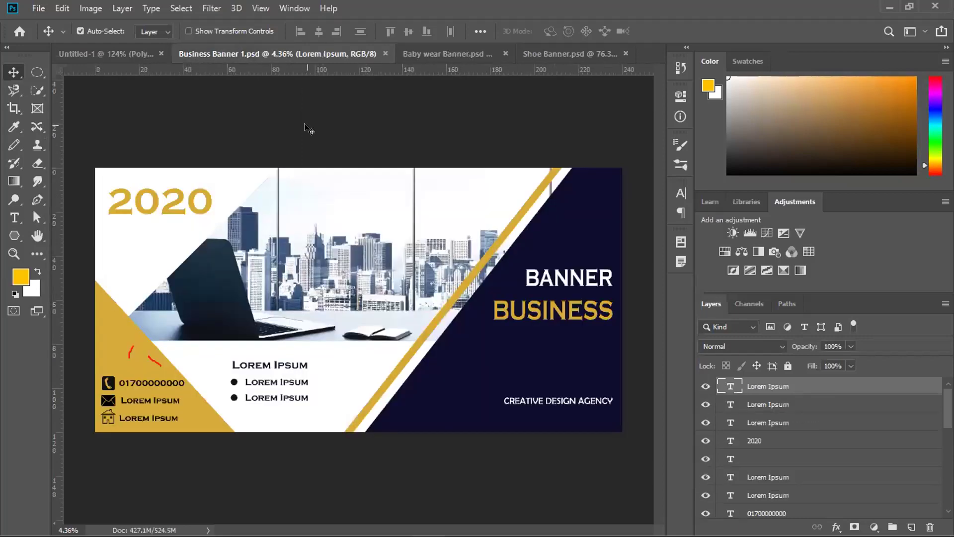
{"action": "left_click", "coordinate": [440, 54]}
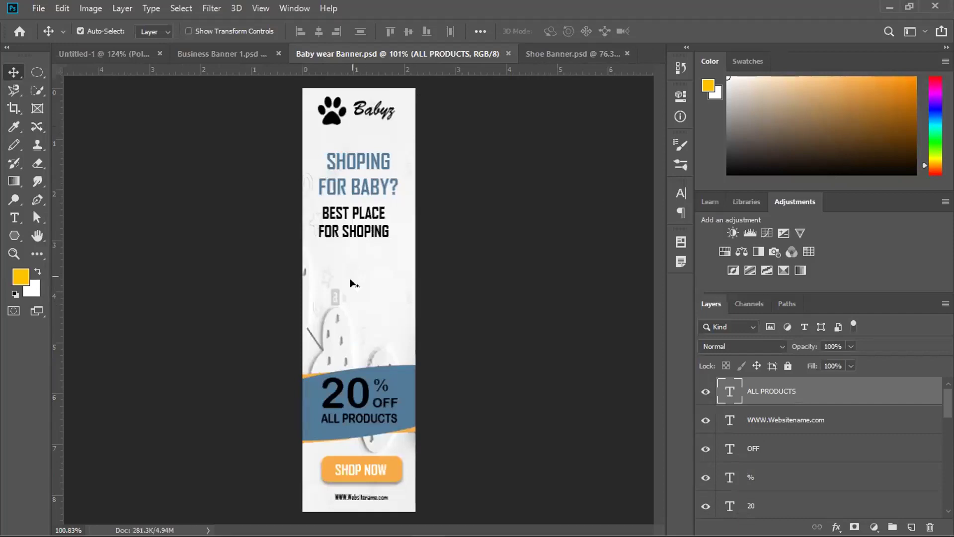
{"action": "scroll", "coordinate": [737, 457], "scroll_direction": "down", "scroll_amount": 5}
{"action": "scroll", "coordinate": [746, 457], "scroll_direction": "up", "scroll_amount": 4}
{"action": "scroll", "coordinate": [746, 457], "scroll_direction": "down", "scroll_amount": 10}
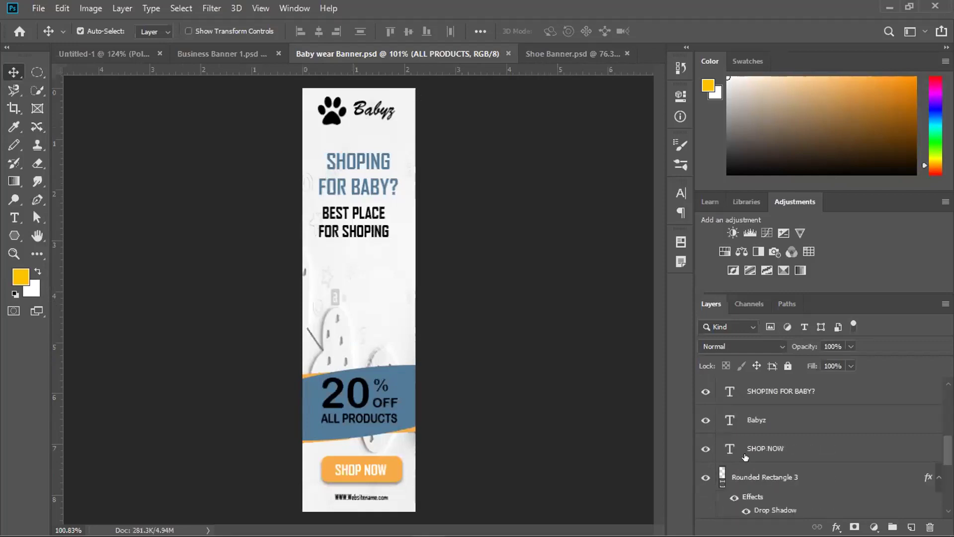
{"action": "scroll", "coordinate": [745, 455], "scroll_direction": "up", "scroll_amount": 3}
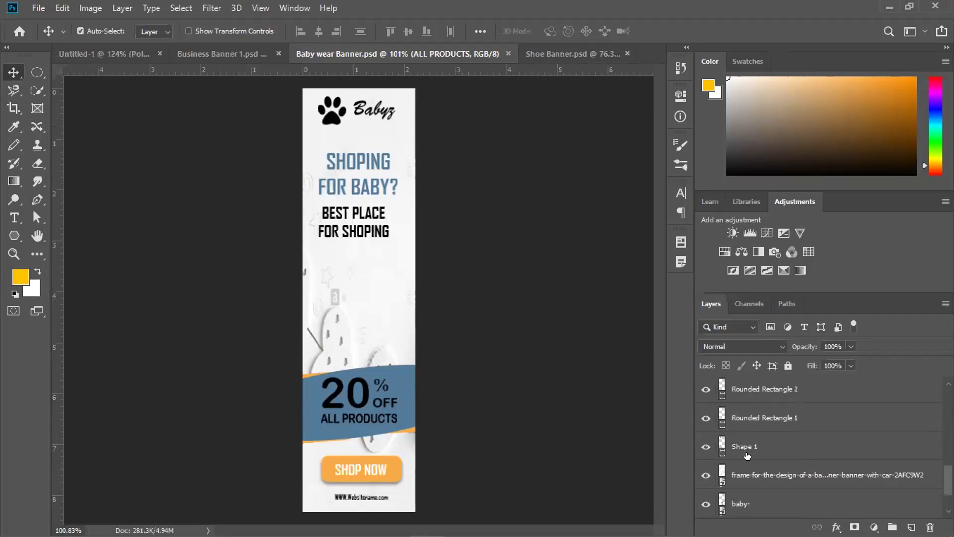
{"action": "scroll", "coordinate": [747, 457], "scroll_direction": "down", "scroll_amount": 3}
{"action": "scroll", "coordinate": [747, 456], "scroll_direction": "up", "scroll_amount": 6}
{"action": "scroll", "coordinate": [747, 456], "scroll_direction": "up", "scroll_amount": 8}
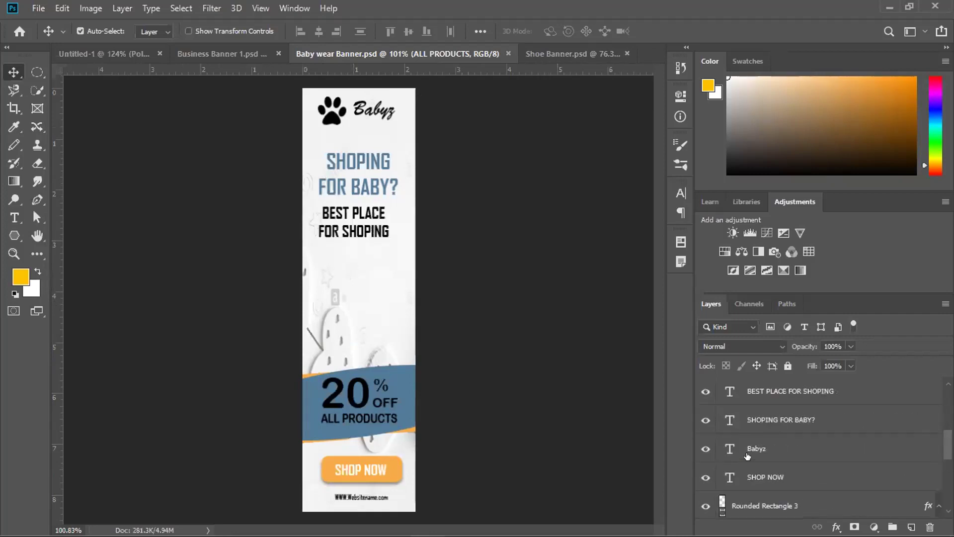
{"action": "scroll", "coordinate": [747, 456], "scroll_direction": "down", "scroll_amount": 3}
{"action": "scroll", "coordinate": [747, 456], "scroll_direction": "down", "scroll_amount": 3}
- Review the Shoe Banner.psd layout and inspect the text and lower half of Baby wear Banner.psd up close
{"action": "left_click", "coordinate": [563, 59]}
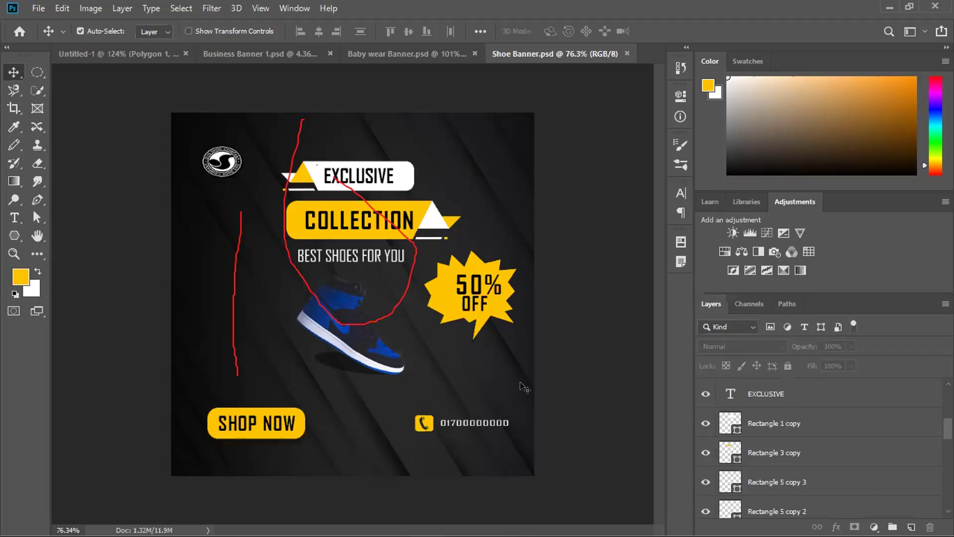
{"action": "key", "text": "Escape"}
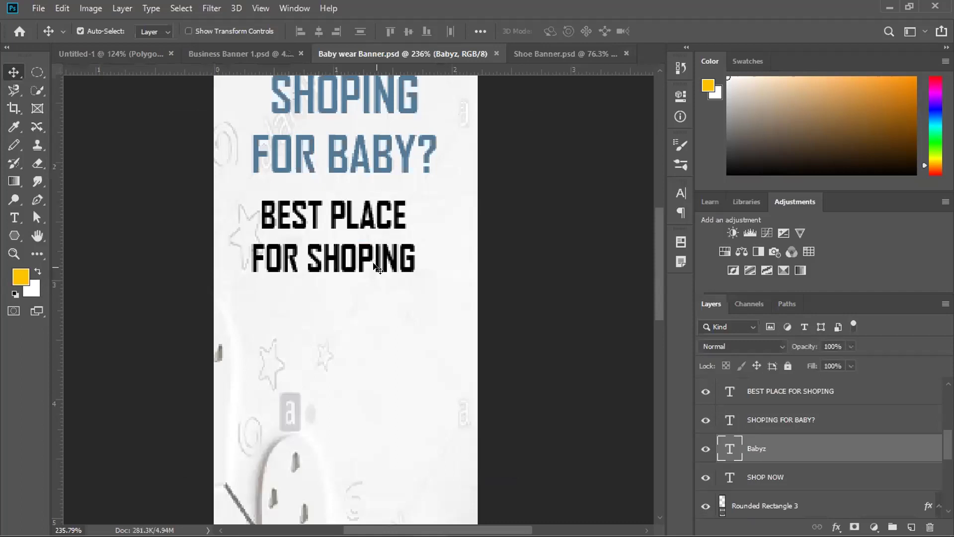
{"action": "scroll", "coordinate": [378, 288], "scroll_direction": "up", "scroll_amount": 1}
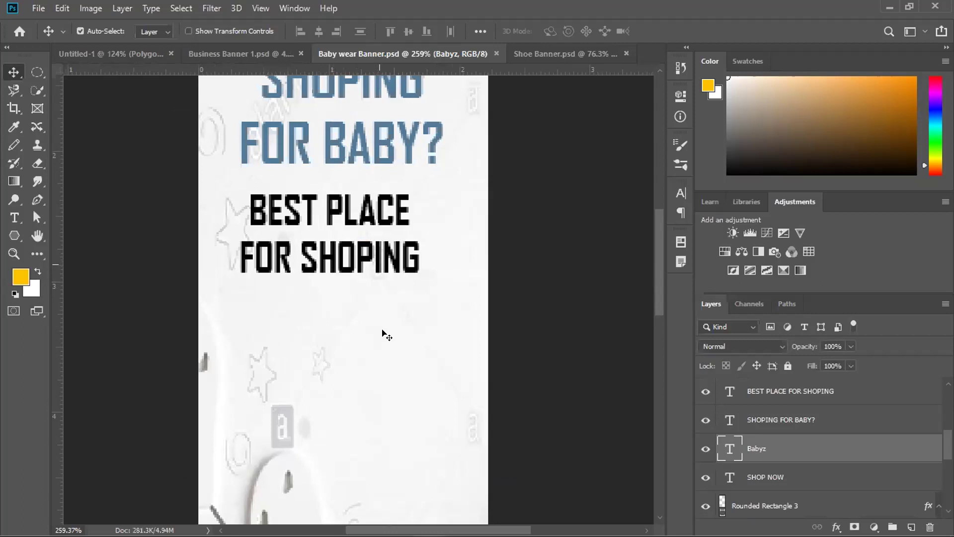
{"action": "scroll", "coordinate": [383, 332], "scroll_direction": "down", "scroll_amount": 5}
{"action": "scroll", "coordinate": [376, 336], "scroll_direction": "down", "scroll_amount": 3}
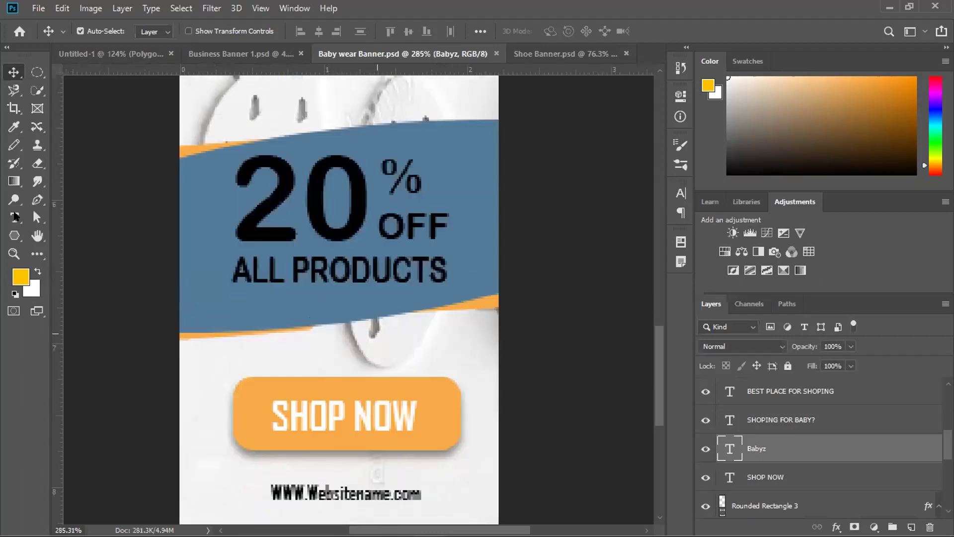
{"action": "left_click", "coordinate": [15, 215]}
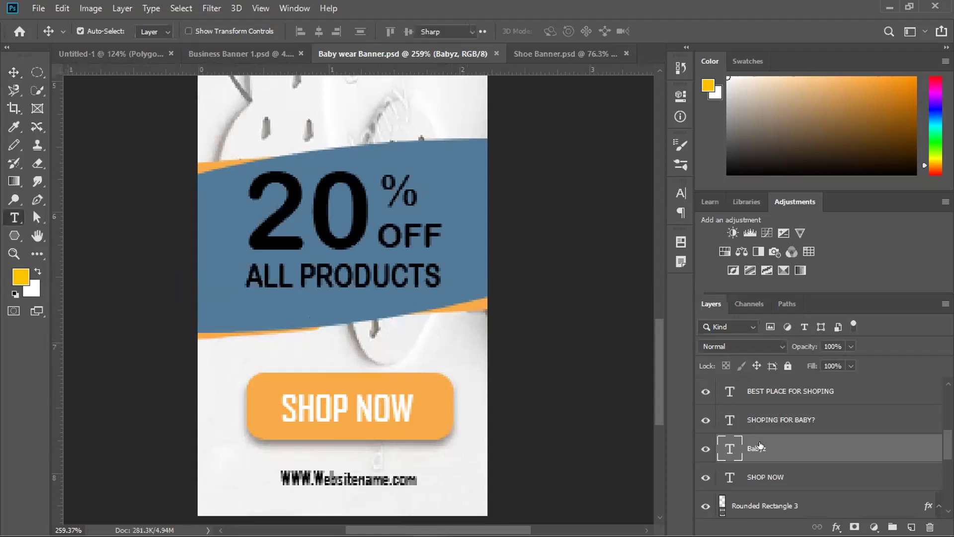
{"action": "scroll", "coordinate": [771, 423], "scroll_direction": "up", "scroll_amount": 5}
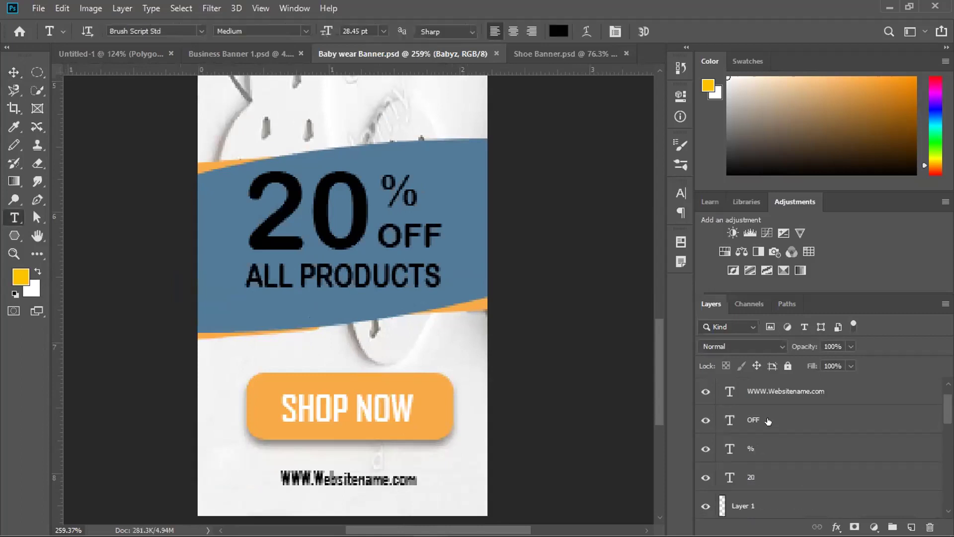
{"action": "left_click", "coordinate": [772, 421]}
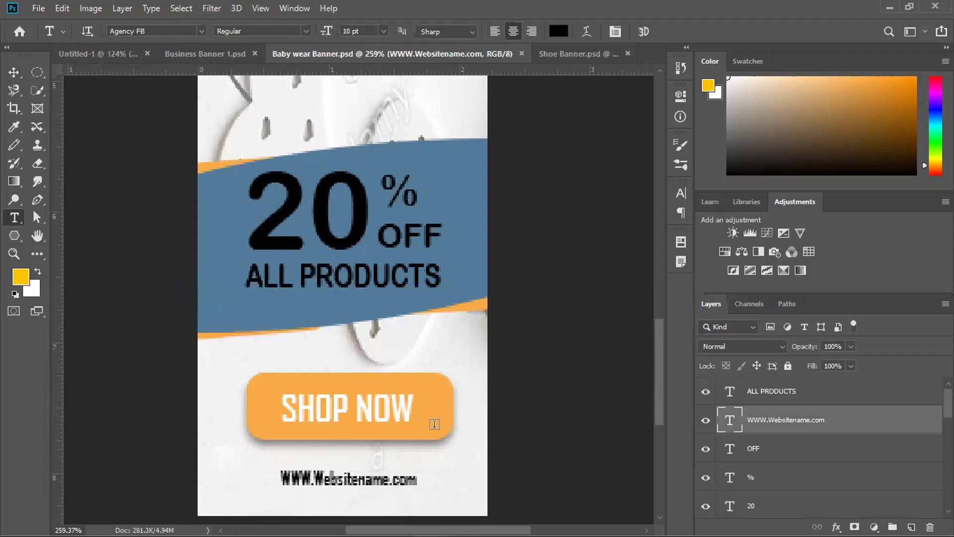
{"action": "scroll", "coordinate": [468, 412], "scroll_direction": "down", "scroll_amount": 2}
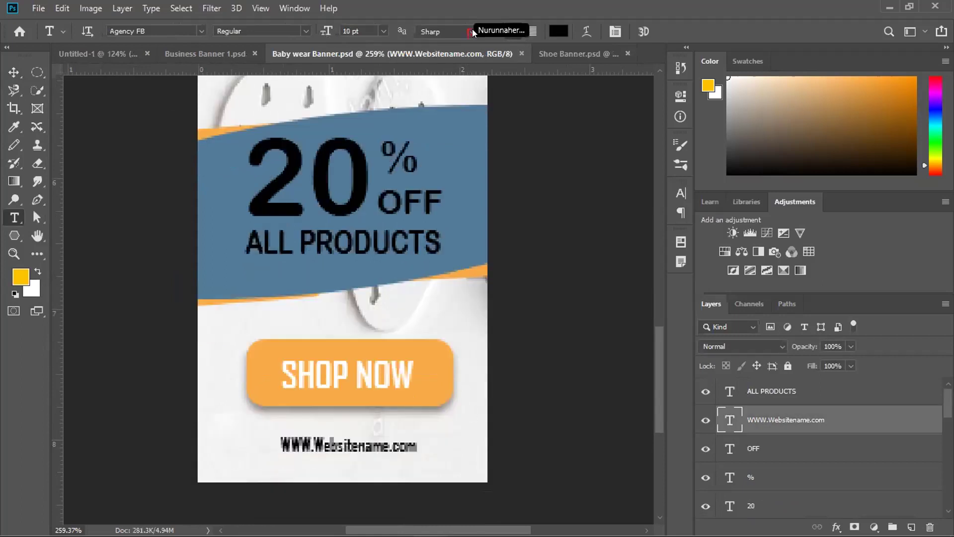
{"action": "left_click", "coordinate": [471, 32]}
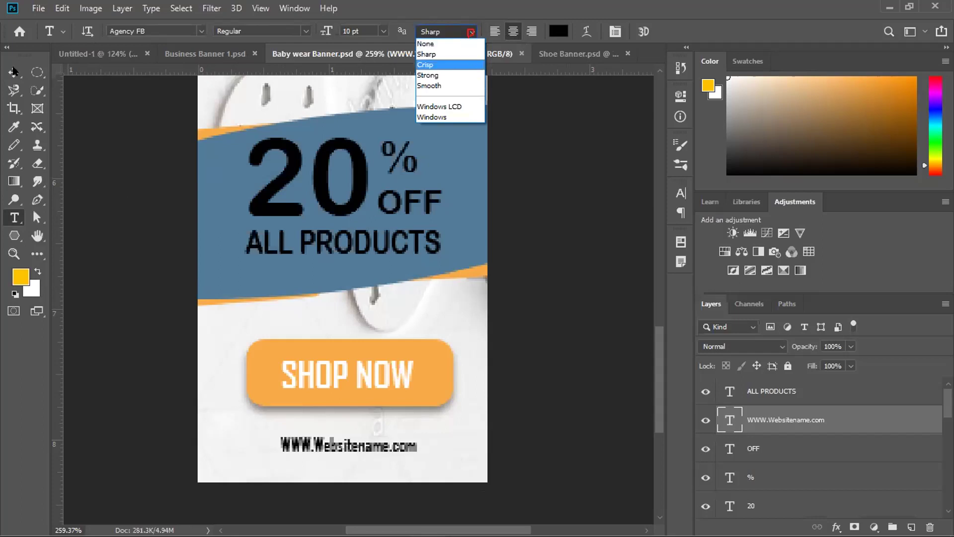
{"action": "left_click", "coordinate": [412, 220]}
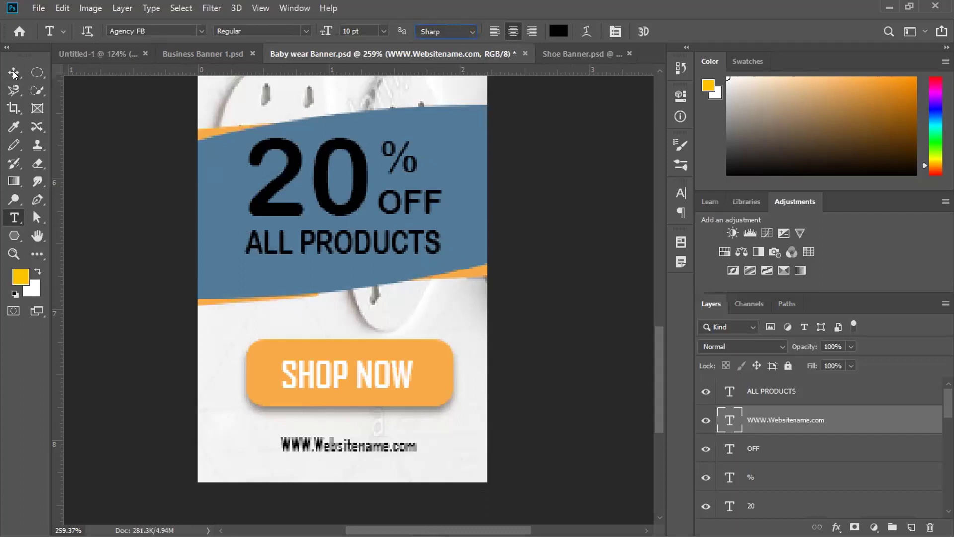
{"action": "key", "text": "v"}
{"action": "scroll", "coordinate": [497, 197], "scroll_direction": "down", "scroll_amount": 1}
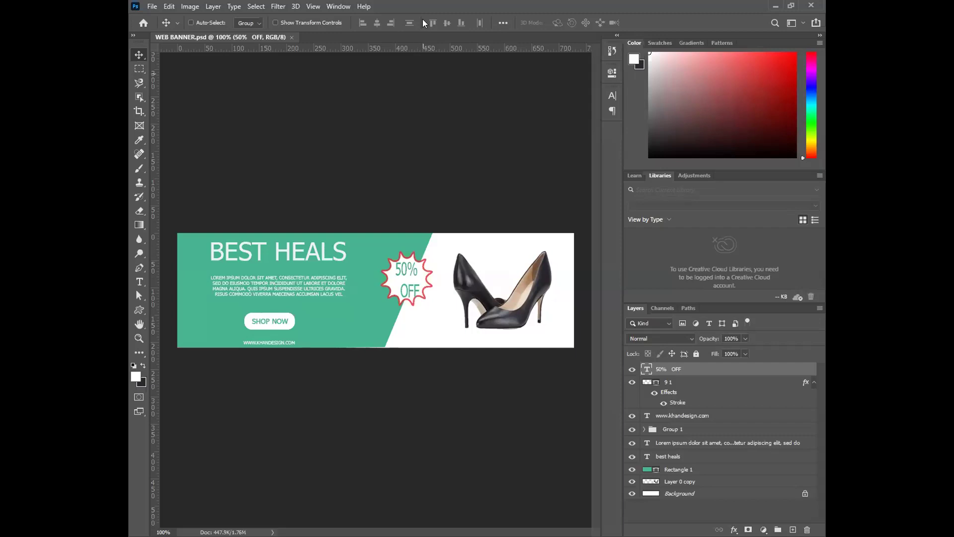
{"action": "left_click", "coordinate": [152, 7]}
{"action": "left_click", "coordinate": [370, 117]}
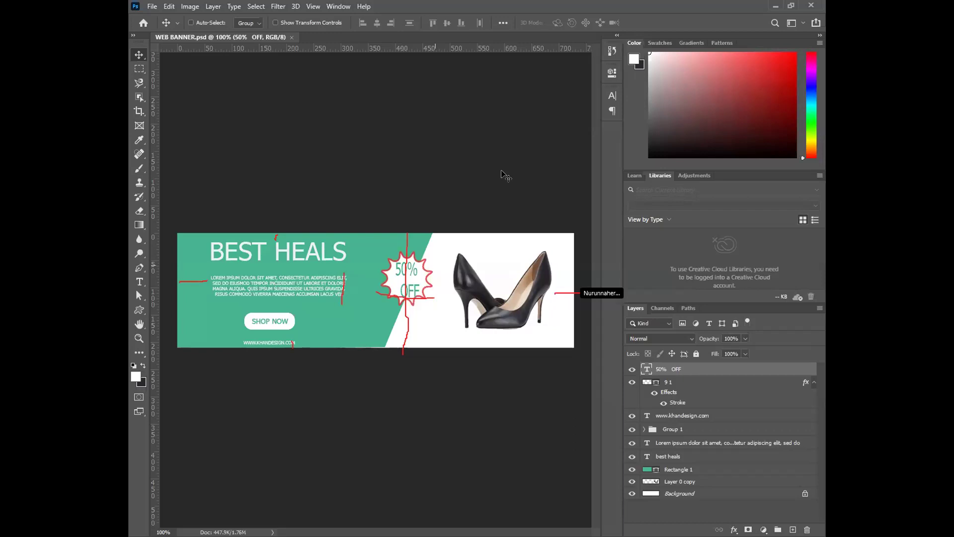
{"action": "left_click_drag", "start_coordinate": [505, 175], "coordinate": [505, 175]}
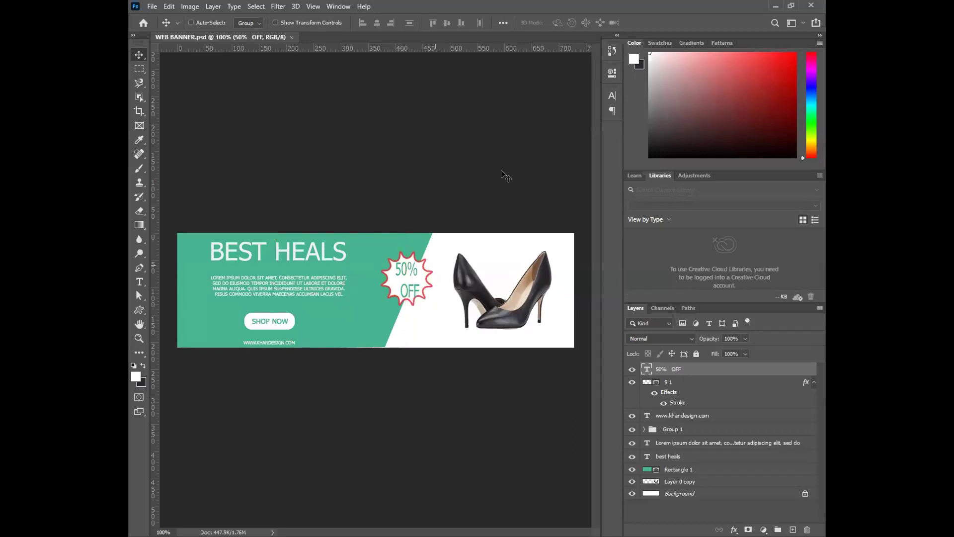
{"action": "left_click", "coordinate": [152, 6]}
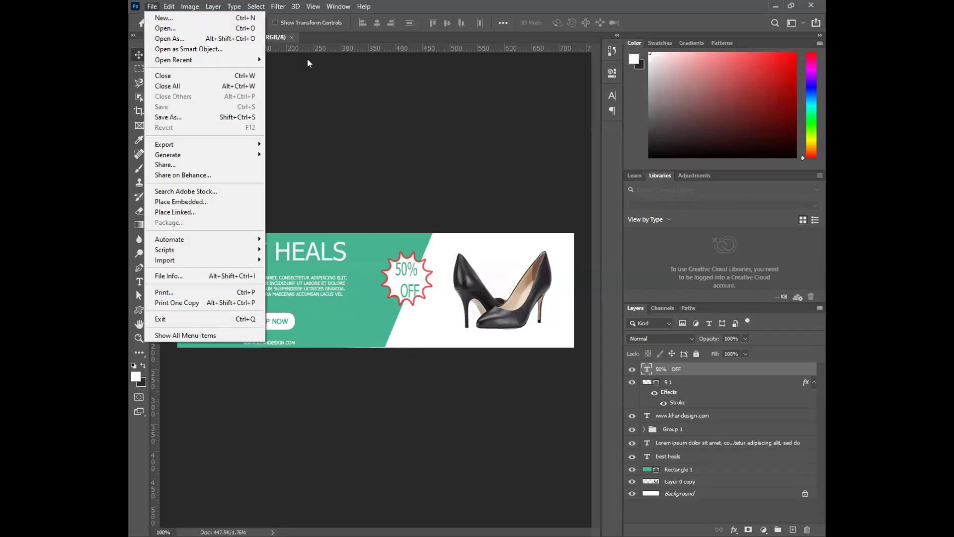
{"action": "left_click", "coordinate": [289, 62]}
{"action": "left_click", "coordinate": [152, 6]}
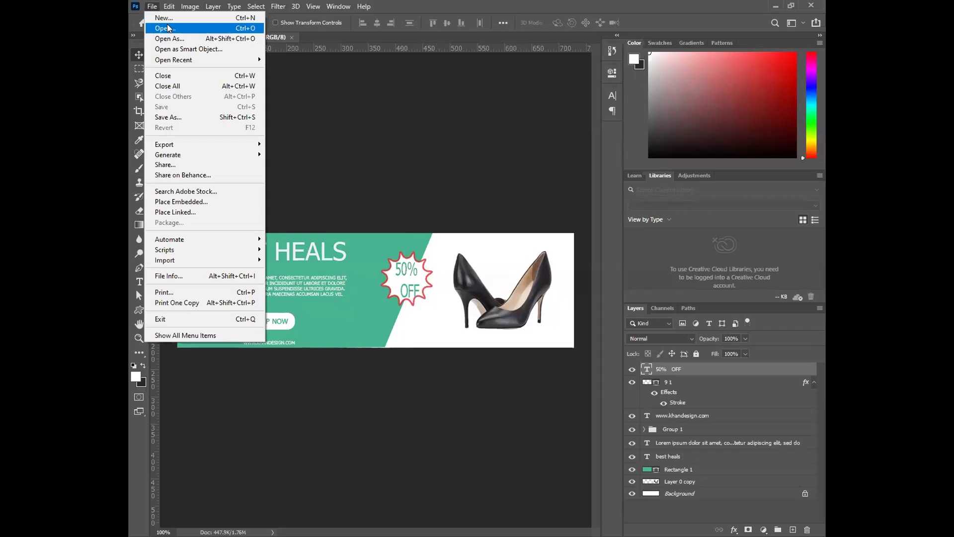
{"action": "left_click", "coordinate": [397, 124]}
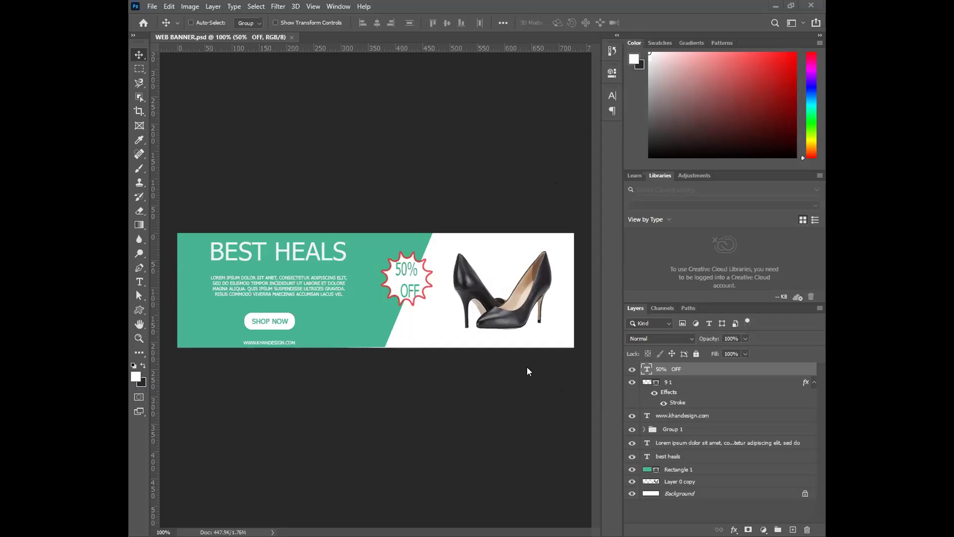
{"action": "left_click", "coordinate": [149, 6]}
{"action": "left_click", "coordinate": [156, 25]}
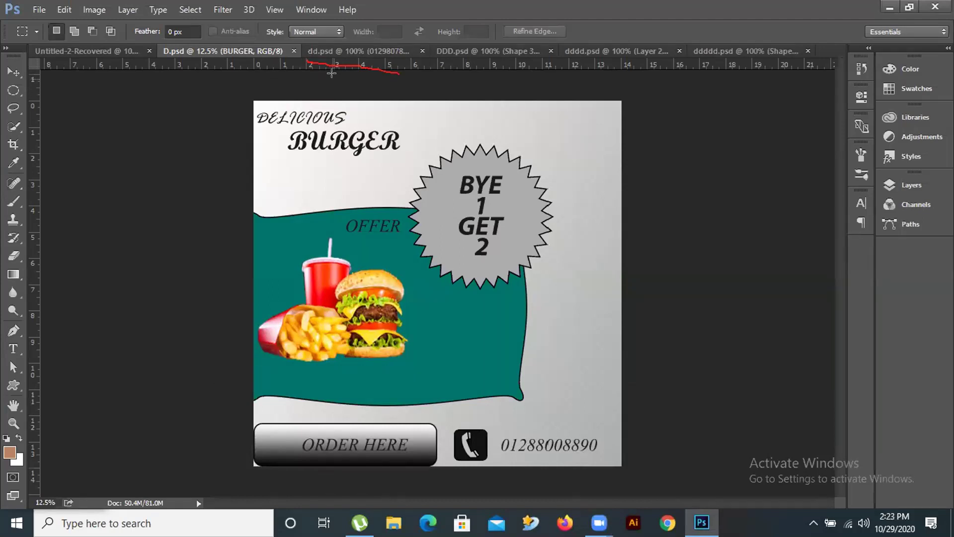
{"action": "left_click_drag", "start_coordinate": [331, 72], "coordinate": [331, 140]}
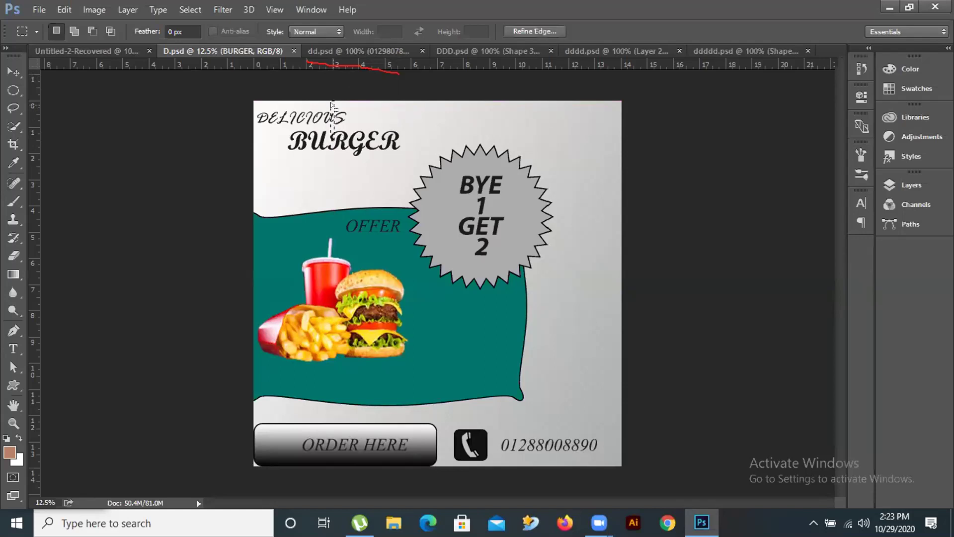
{"action": "left_click", "coordinate": [62, 12]}
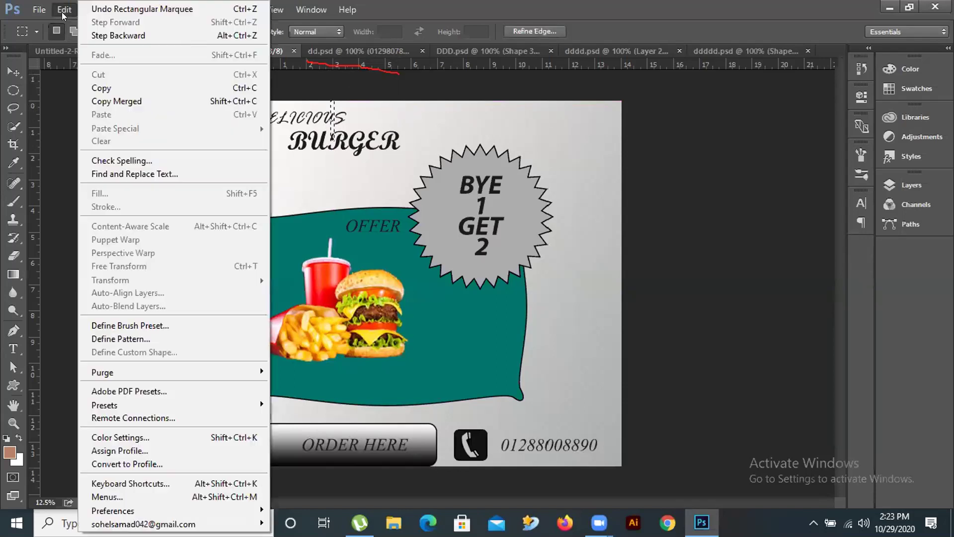
{"action": "left_click", "coordinate": [336, 90]}
{"action": "left_click", "coordinate": [203, 11]}
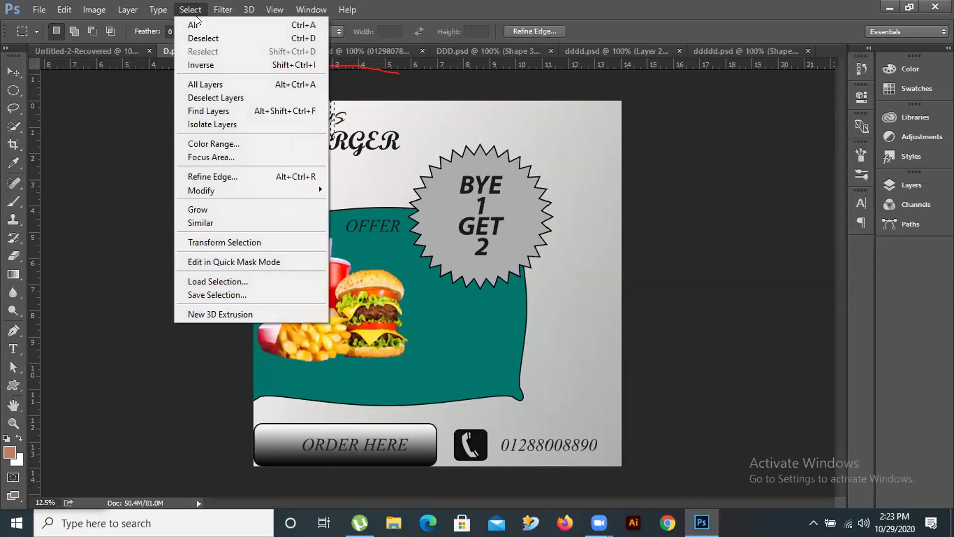
{"action": "left_click", "coordinate": [203, 38]}
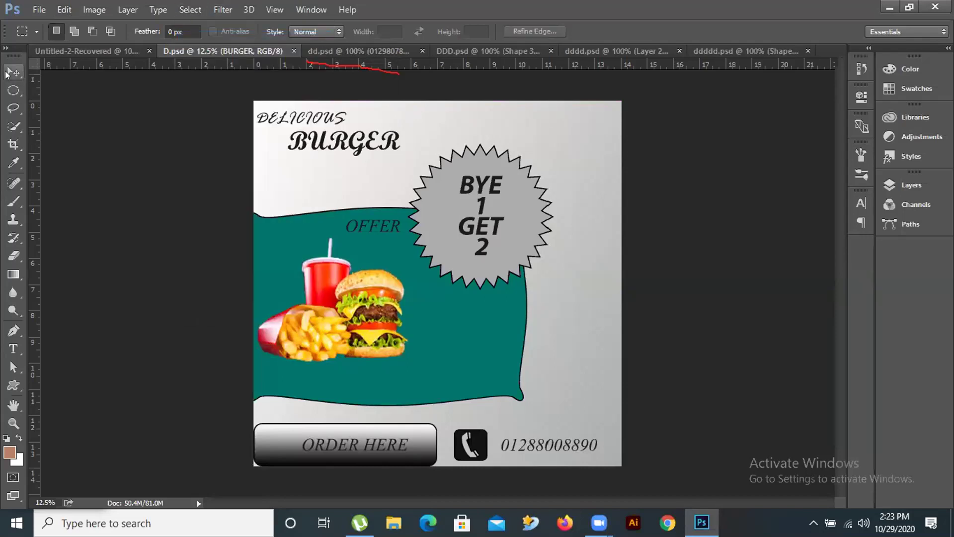
- Try to pull guides from the rulers onto D.psd with the Move tool, and switch to dd.psd
{"action": "left_click", "coordinate": [13, 71]}
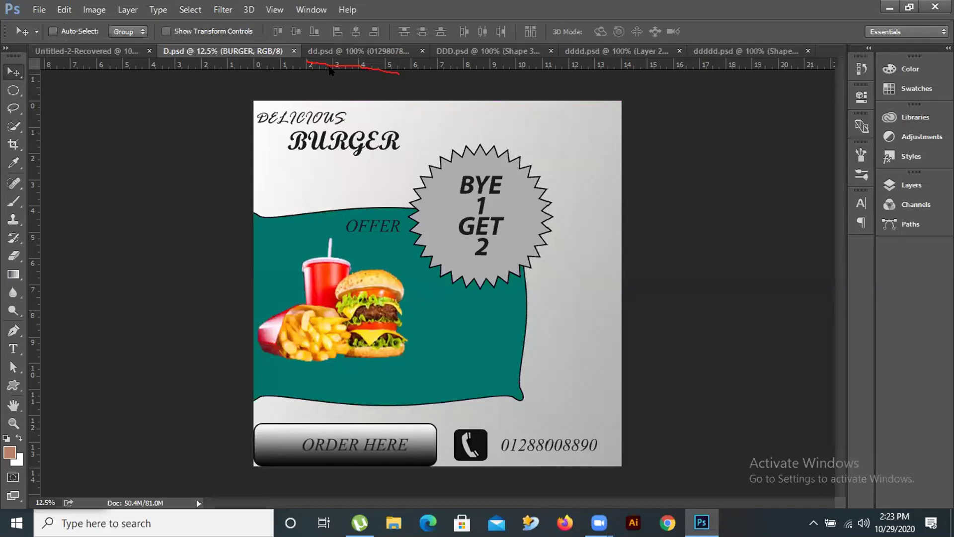
{"action": "mouse_move", "coordinate": [330, 71]}
{"action": "left_mouse_down"}
{"action": "mouse_move", "coordinate": [339, 130]}
{"action": "mouse_move", "coordinate": [334, 61]}
{"action": "left_mouse_up"}
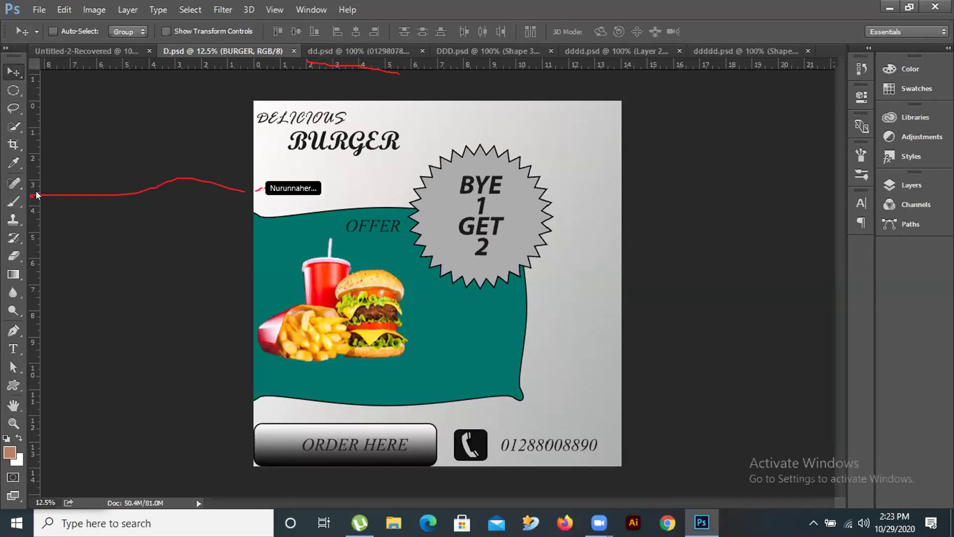
{"action": "left_click_drag", "start_coordinate": [52, 188], "coordinate": [36, 165]}
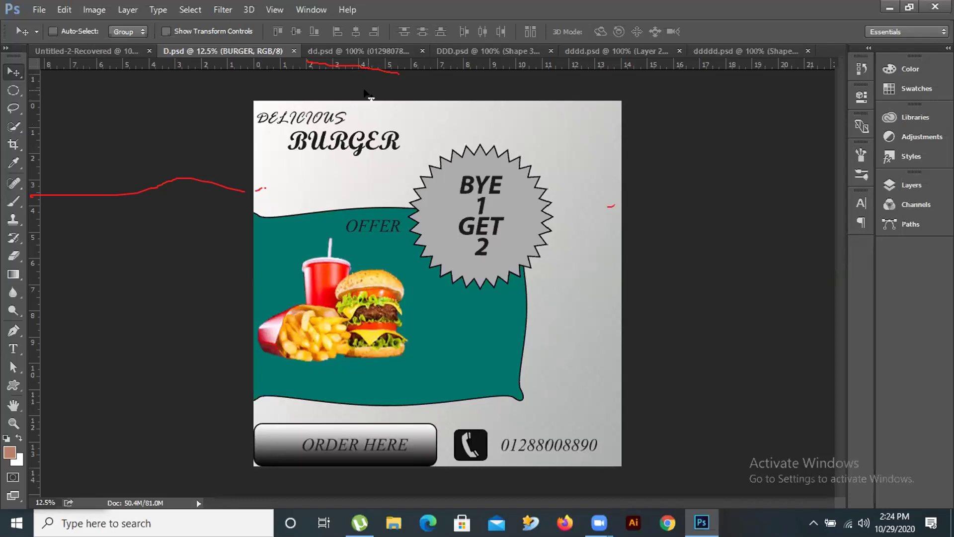
{"action": "left_click", "coordinate": [369, 51]}
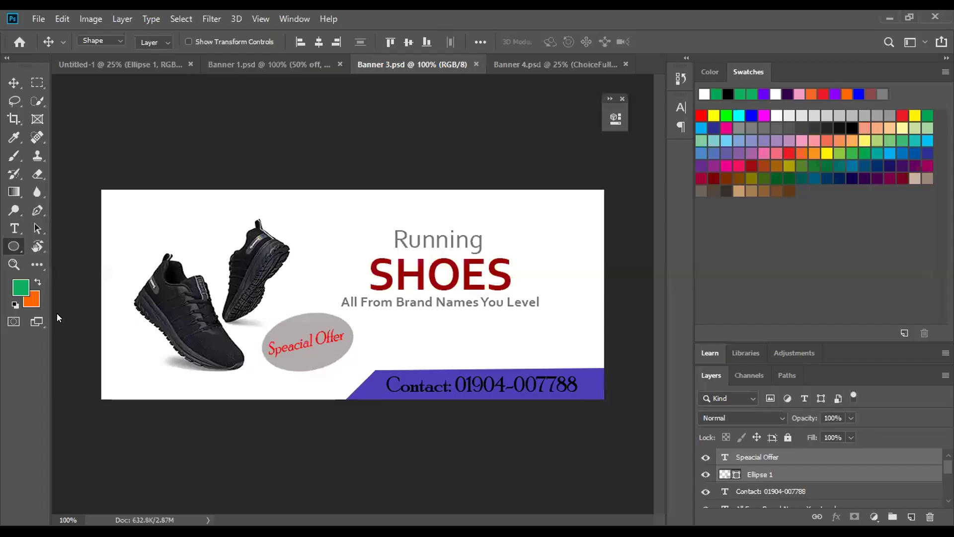
- Look through the Custom Shape tool's shape thumbnails and library options, including the dialog for loading shape files
{"action": "right_click", "coordinate": [14, 246]}
{"action": "left_click", "coordinate": [75, 313]}
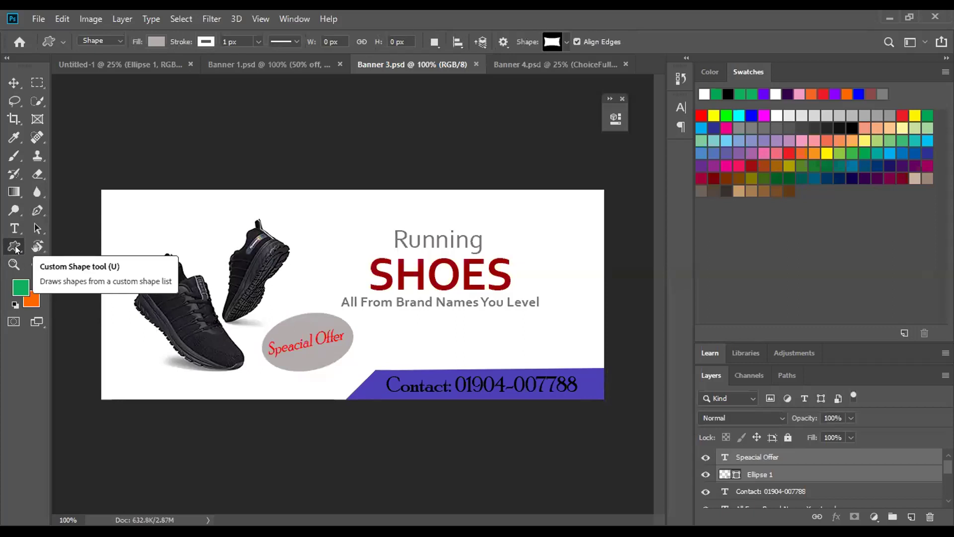
{"action": "left_click", "coordinate": [567, 42]}
{"action": "left_click", "coordinate": [632, 68]}
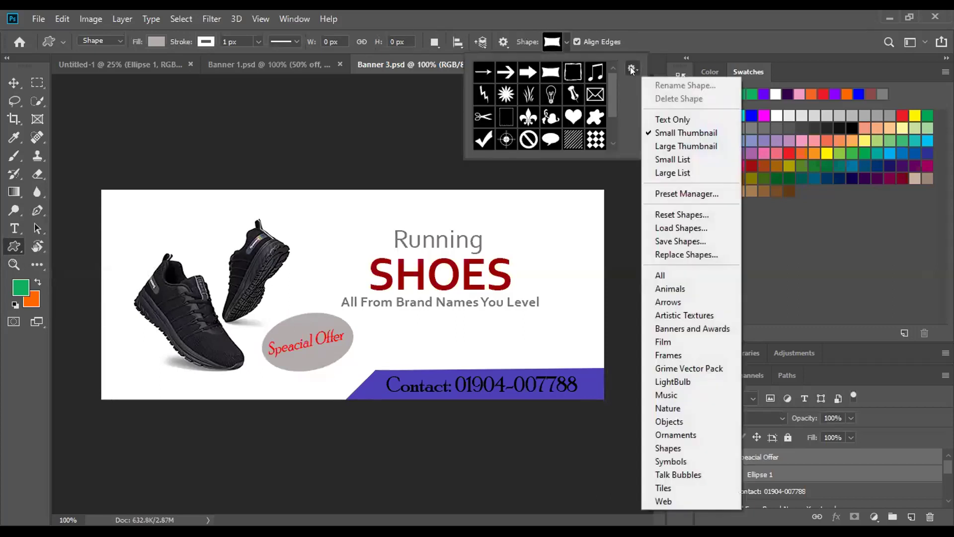
{"action": "left_click", "coordinate": [621, 133]}
{"action": "scroll", "coordinate": [574, 119], "scroll_direction": "down", "scroll_amount": 2}
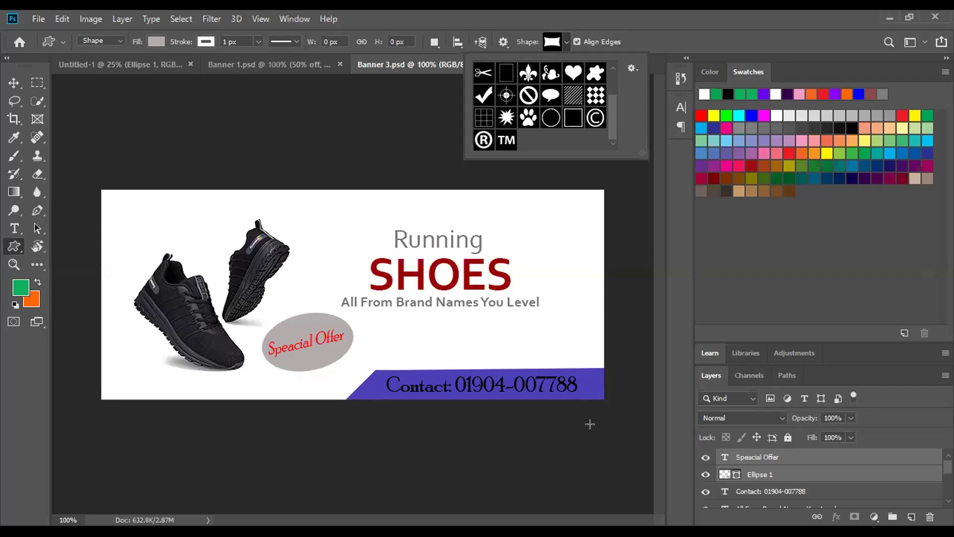
{"action": "left_click", "coordinate": [632, 69]}
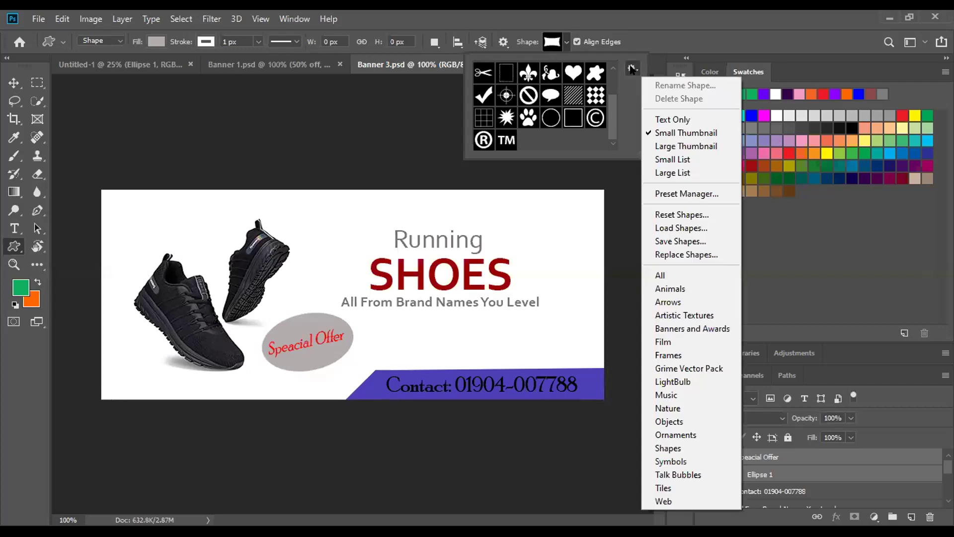
{"action": "left_click", "coordinate": [683, 229]}
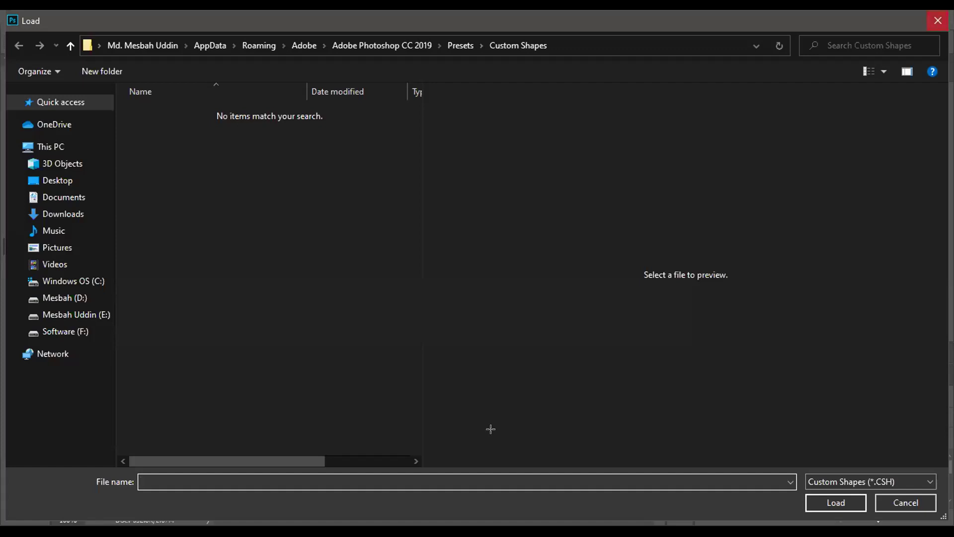
{"action": "key", "text": "Escape"}
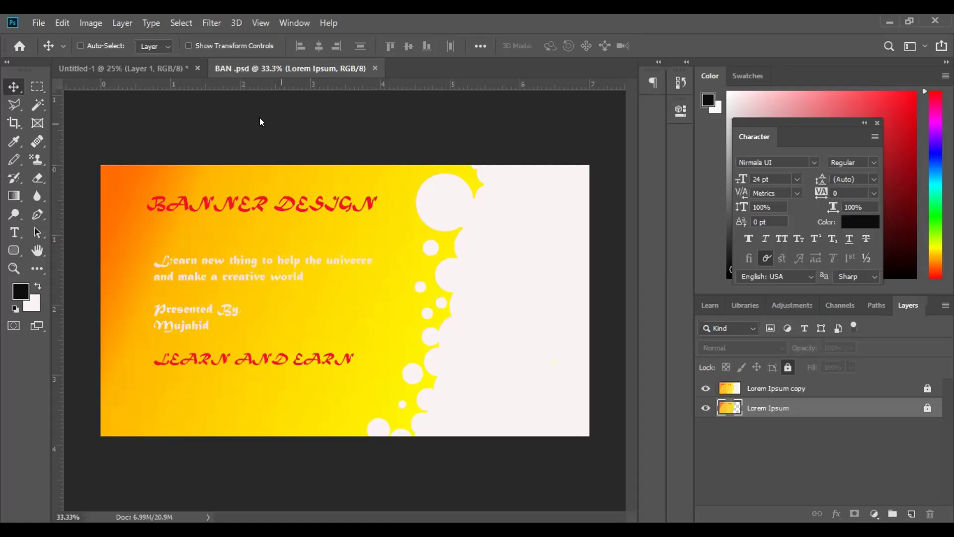
- Switch to the Untitled-1 document and shift the clipped Layer 1 photo toward the black area
{"action": "left_click", "coordinate": [163, 65]}
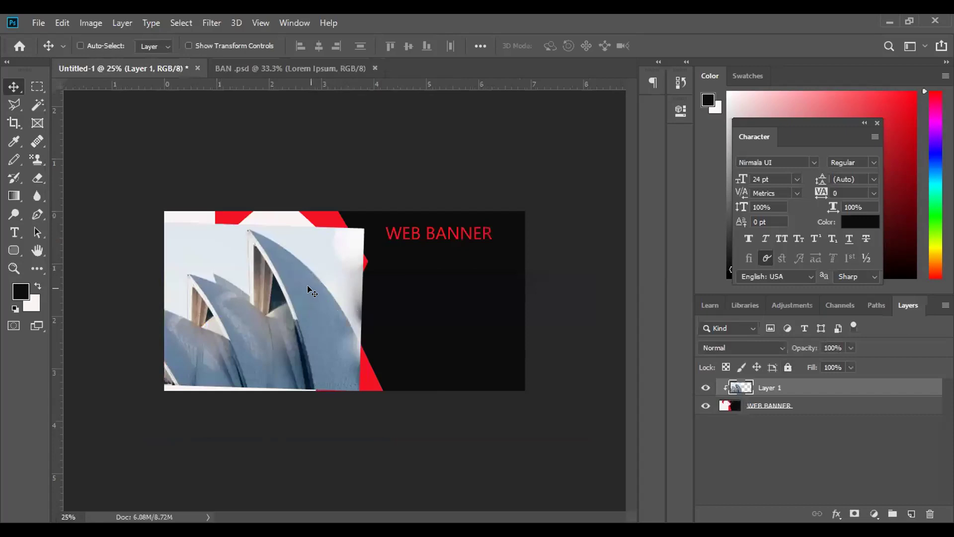
{"action": "left_click_drag", "start_coordinate": [307, 290], "coordinate": [332, 289]}
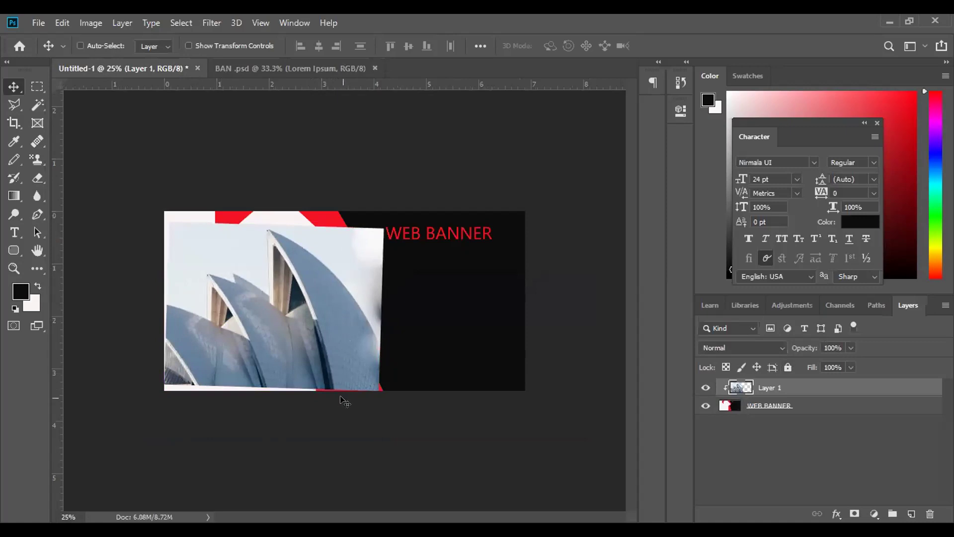
{"action": "left_click_drag", "start_coordinate": [329, 299], "coordinate": [343, 303]}
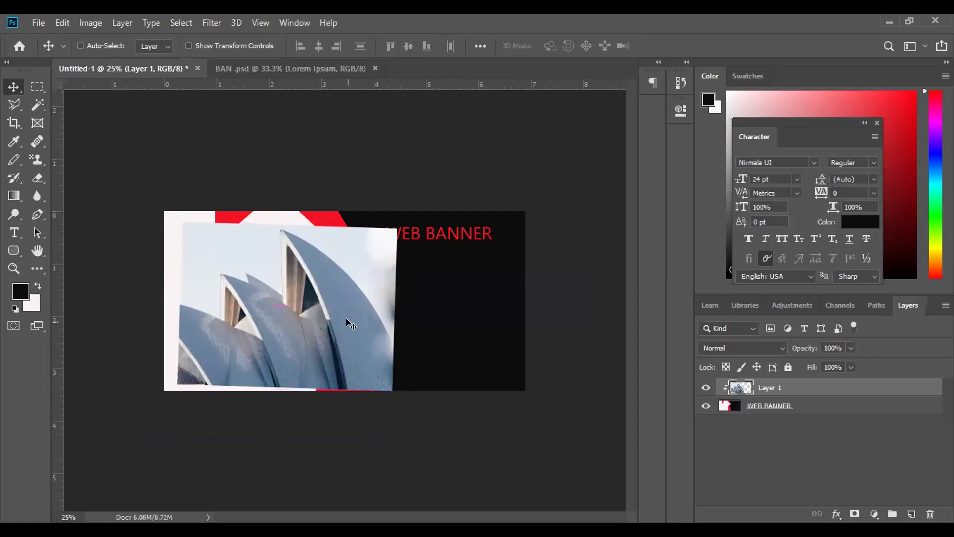
{"action": "left_click_drag", "start_coordinate": [348, 317], "coordinate": [347, 320]}
- Select the WEB BANNER layer and toggle Layer 1's visibility to examine the artwork beneath the photo
{"action": "left_click", "coordinate": [723, 404]}
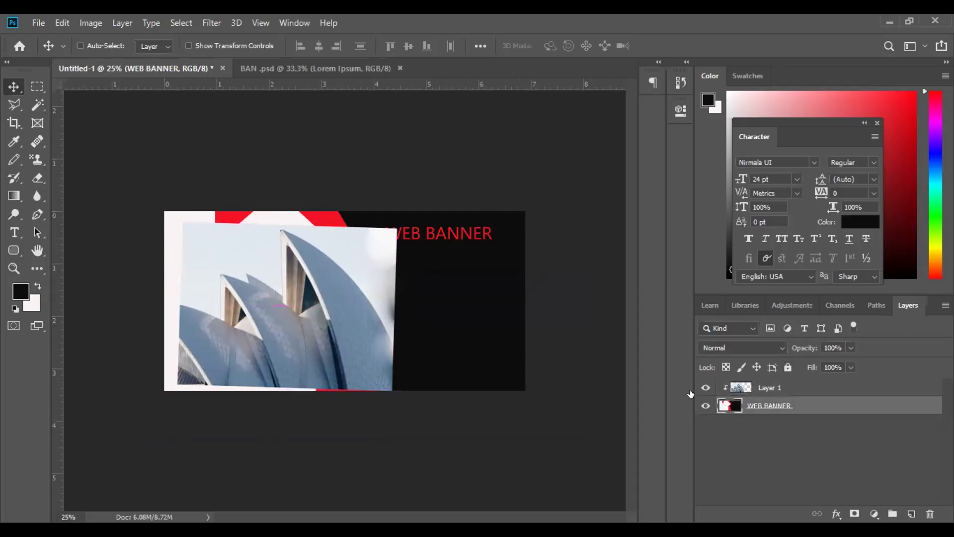
{"action": "left_click", "coordinate": [706, 387]}
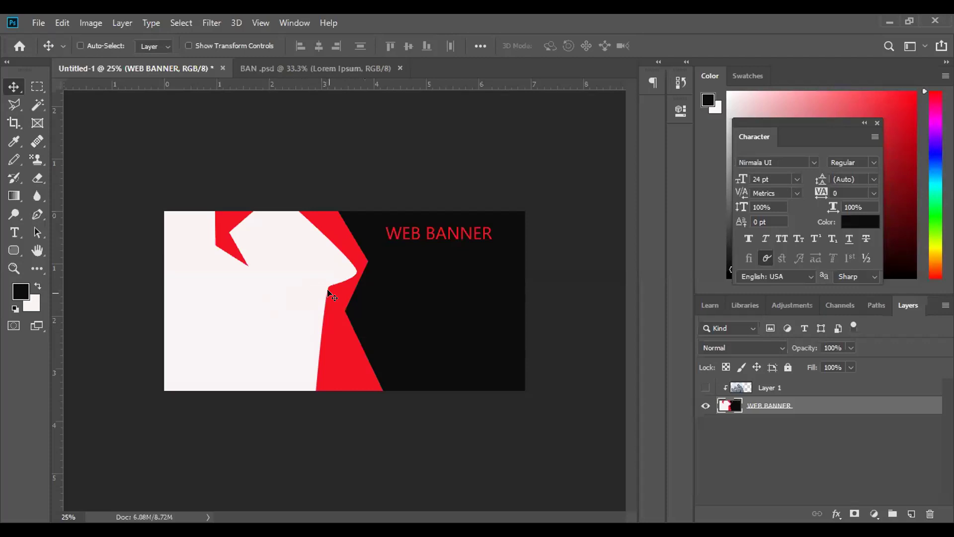
{"action": "left_click", "coordinate": [707, 387]}
{"action": "left_click", "coordinate": [706, 386]}
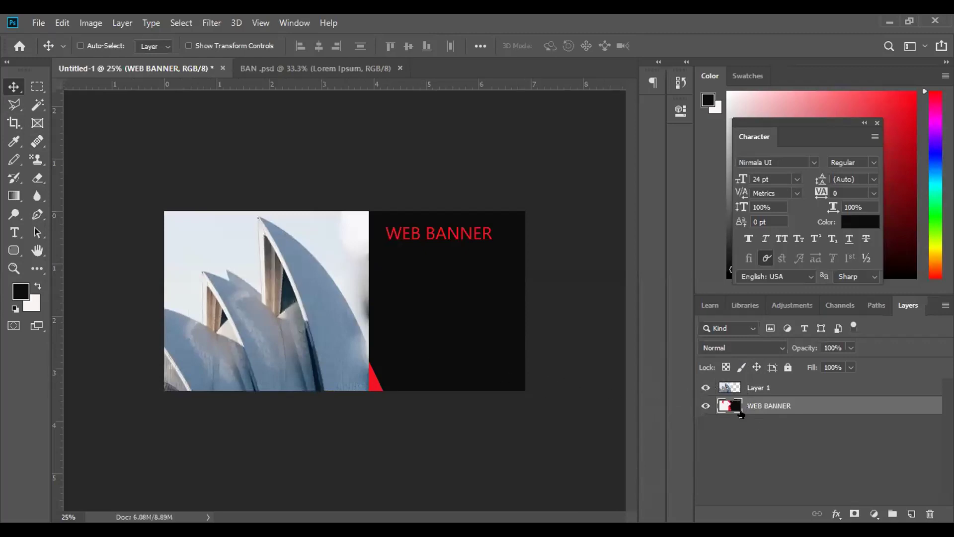
- Move the WEB BANNER layer above Layer 1 in the layer stack and keep it selected
{"action": "left_click", "coordinate": [705, 387]}
{"action": "left_click_drag", "start_coordinate": [758, 411], "coordinate": [751, 382]}
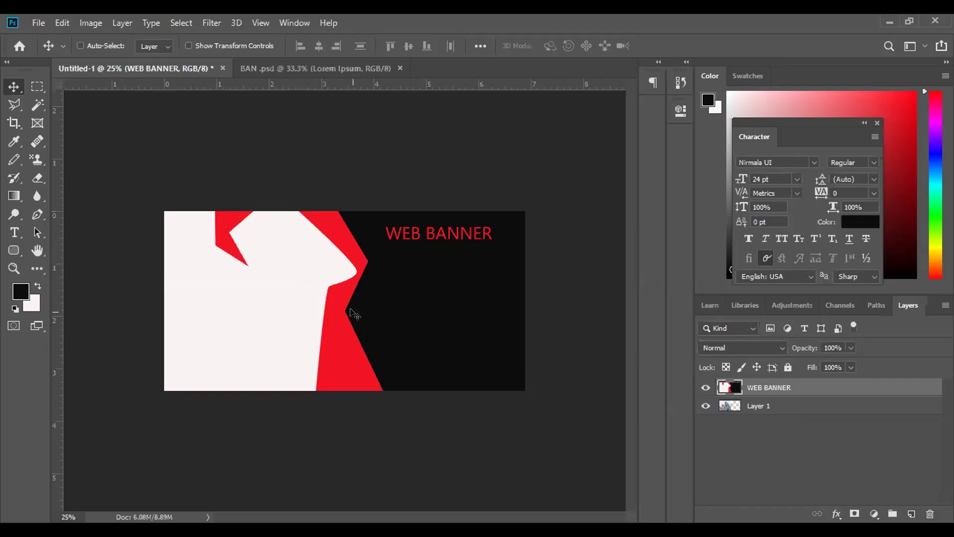
{"action": "key", "text": "ctrl+t"}
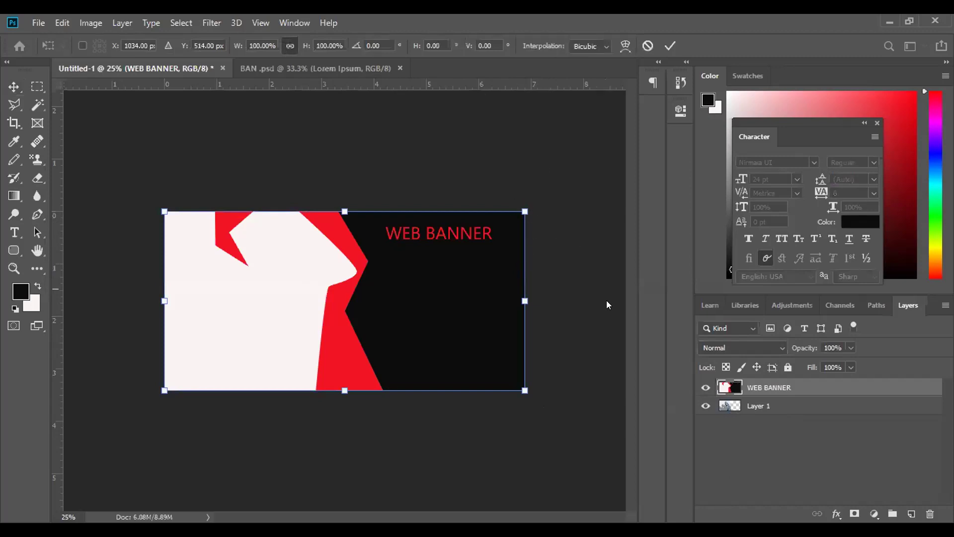
{"action": "key", "text": "Return"}
{"action": "left_click", "coordinate": [759, 406]}
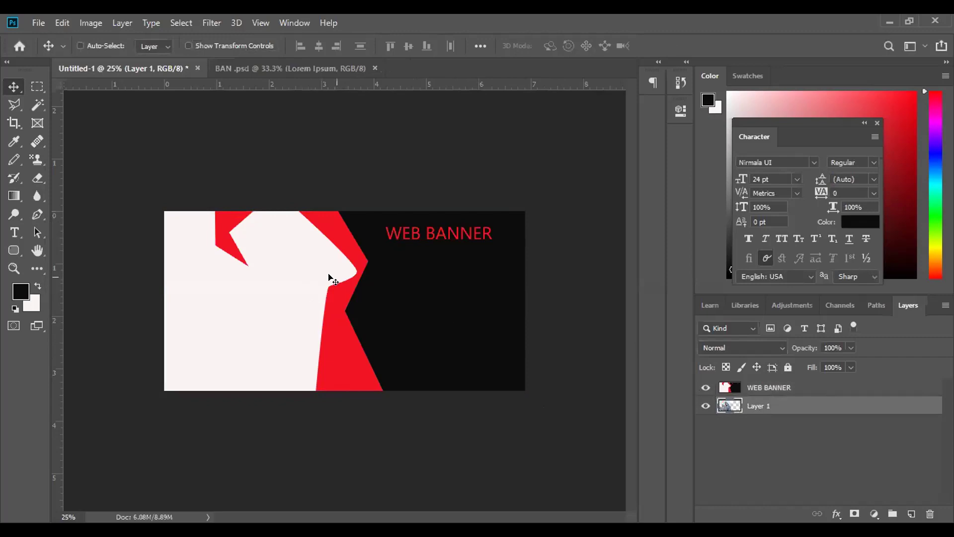
{"action": "left_click", "coordinate": [754, 387]}
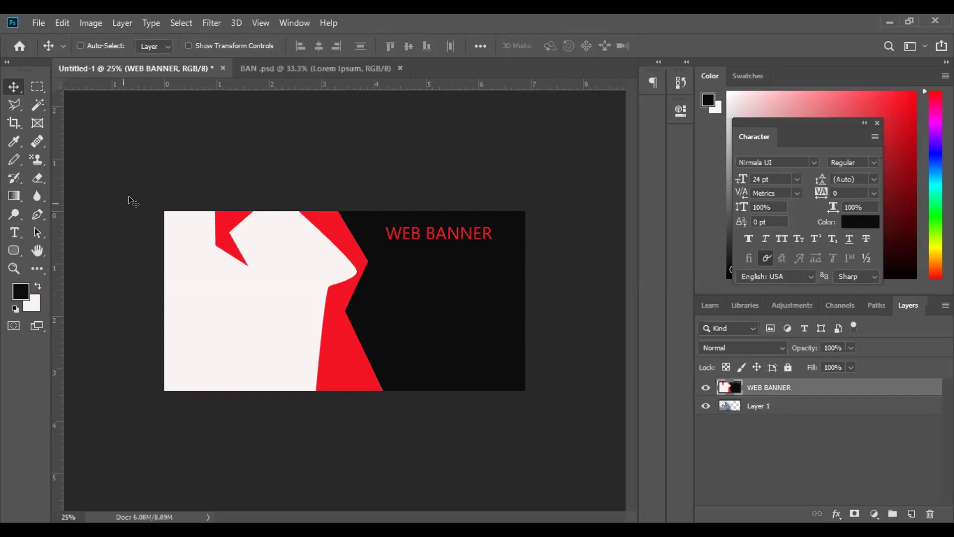
- Try to outline the white area of the WEB BANNER layer with the Polygonal Lasso tool
{"action": "left_click", "coordinate": [8, 105]}
{"action": "right_click", "coordinate": [7, 107]}
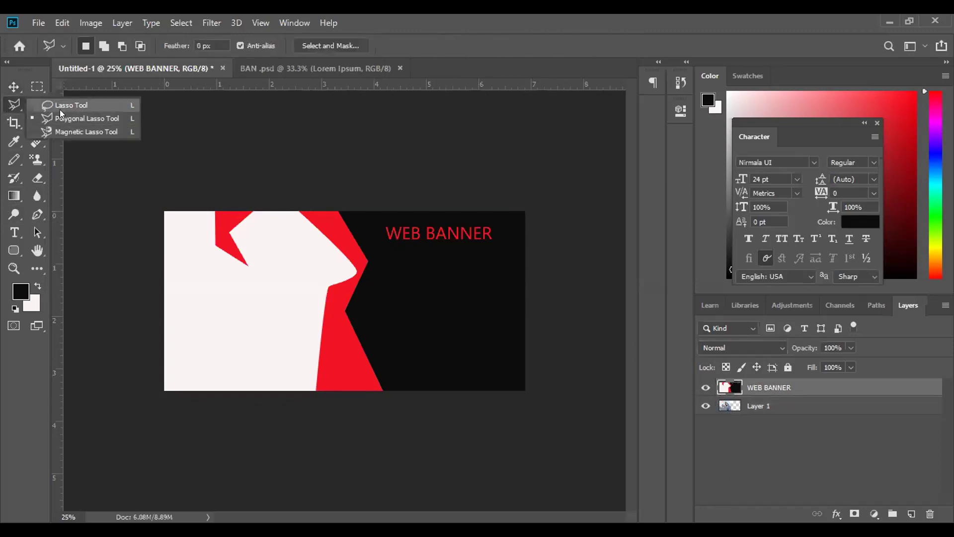
{"action": "left_click", "coordinate": [63, 121]}
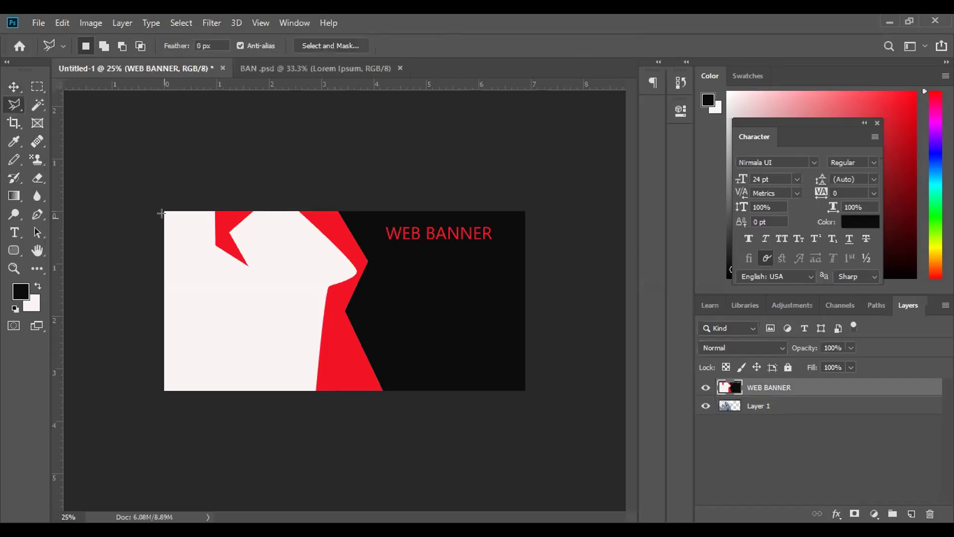
{"action": "left_click", "coordinate": [164, 211]}
{"action": "left_click", "coordinate": [119, 159]}
{"action": "double_click", "coordinate": [125, 171]}
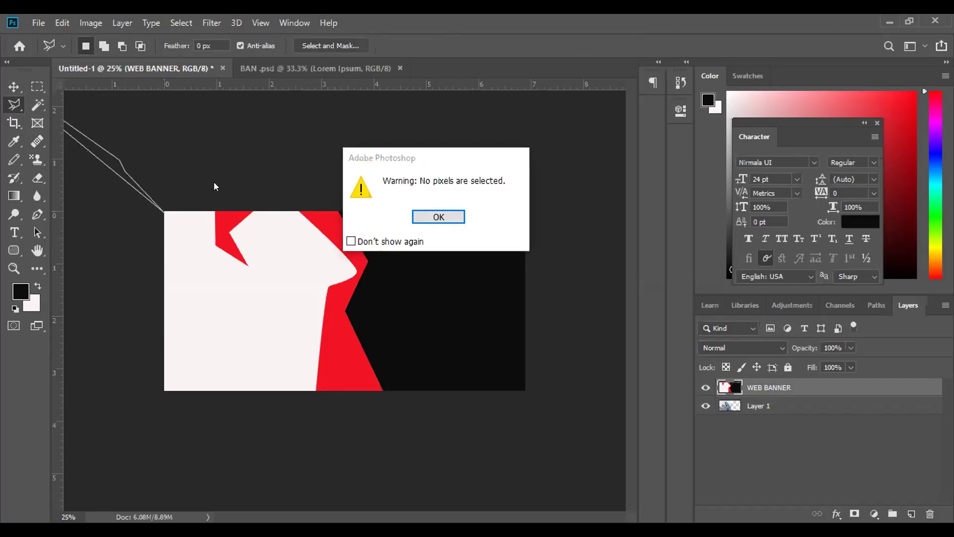
{"action": "left_click", "coordinate": [439, 217]}
- Select the white area of the WEB BANNER layer with the Quick Selection tool, delete it and clear the selection
{"action": "left_click", "coordinate": [39, 105]}
{"action": "right_click", "coordinate": [37, 105]}
{"action": "left_click", "coordinate": [90, 102]}
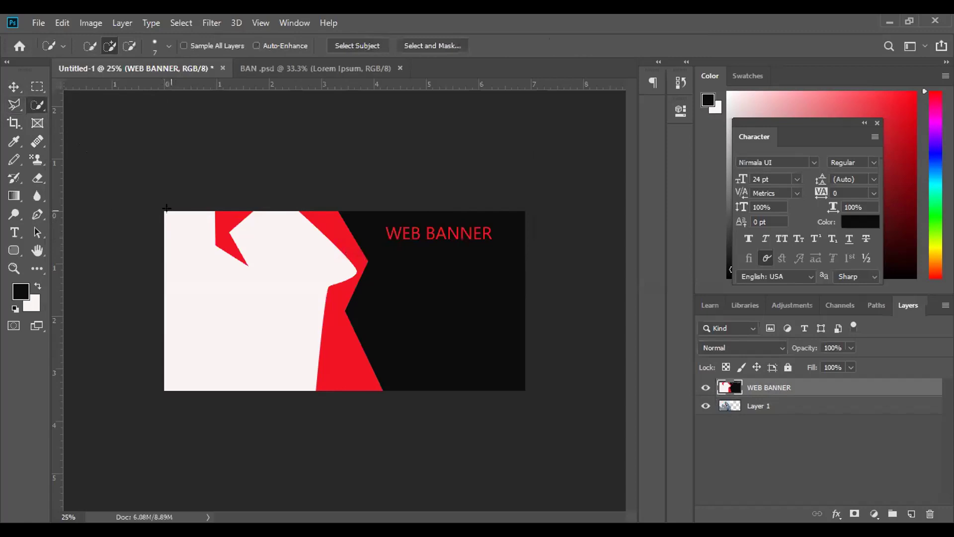
{"action": "left_click_drag", "start_coordinate": [167, 232], "coordinate": [169, 224]}
{"action": "mouse_move", "coordinate": [187, 292]}
{"action": "left_mouse_down"}
{"action": "mouse_move", "coordinate": [196, 357]}
{"action": "mouse_move", "coordinate": [187, 294]}
{"action": "mouse_move", "coordinate": [310, 281]}
{"action": "left_mouse_up"}
{"action": "key", "text": "Delete"}
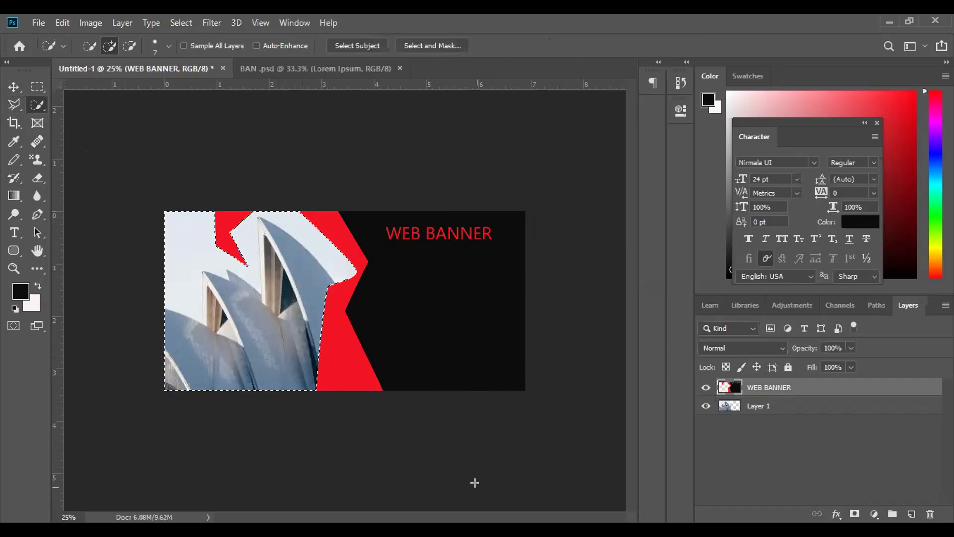
{"action": "key", "text": "ctrl+d"}
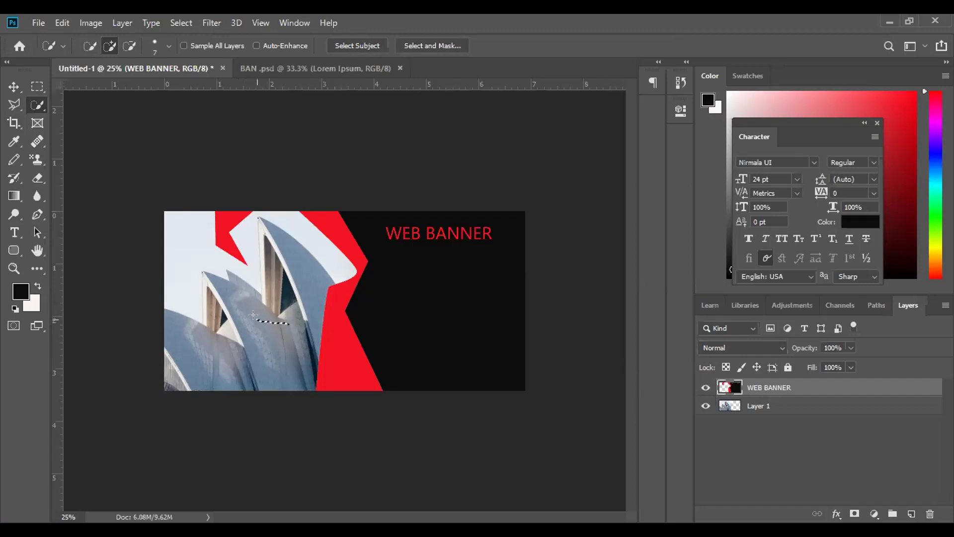
- Try shifting the WEB BANNER artwork sideways over the photo with the Move tool, and undo the move
{"action": "left_click", "coordinate": [14, 87]}
{"action": "left_click_drag", "start_coordinate": [267, 306], "coordinate": [294, 314]}
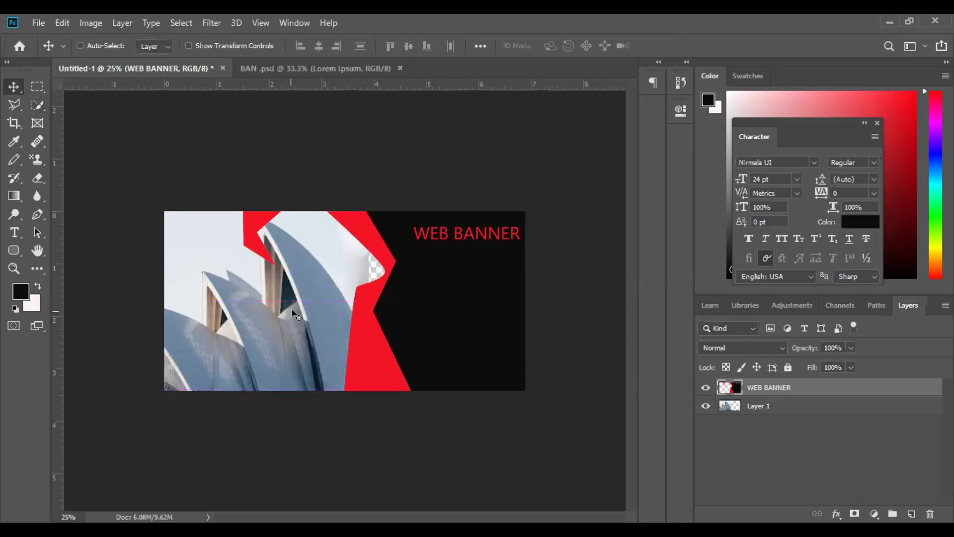
{"action": "key", "text": "ctrl"}
{"action": "key", "text": "ctrl+z"}
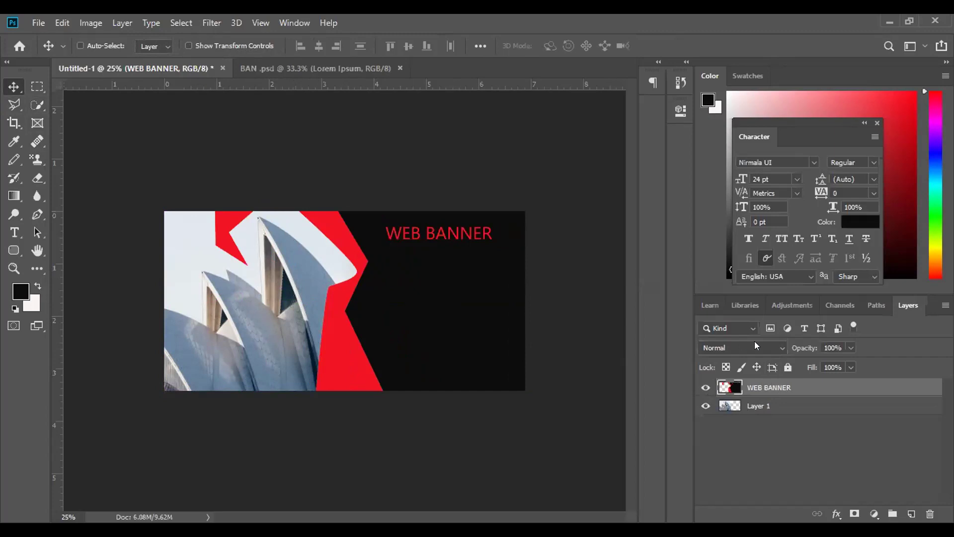
- Hide the WEB BANNER layer and move the Layer 1 photo up so its lower edge meets the canvas edge
{"action": "left_click", "coordinate": [705, 388]}
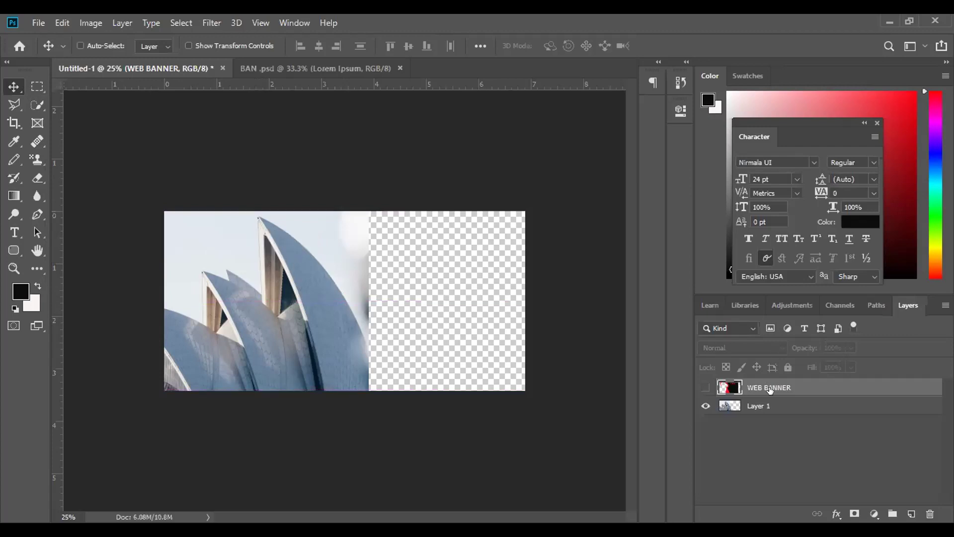
{"action": "left_click", "coordinate": [770, 406]}
{"action": "left_click_drag", "start_coordinate": [345, 323], "coordinate": [328, 318]}
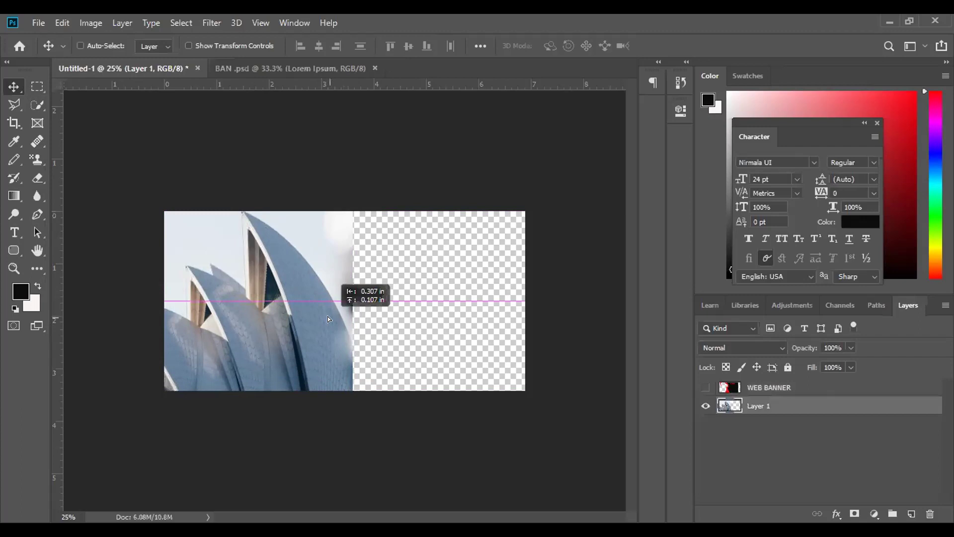
{"action": "left_click_drag", "start_coordinate": [328, 319], "coordinate": [349, 308]}
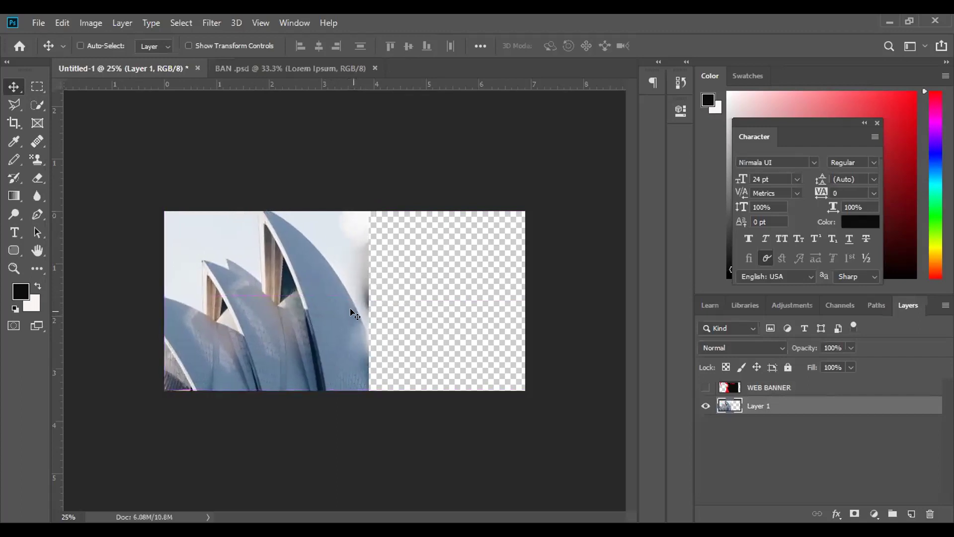
- Rotate the Layer 1 photo by 0.50°, scale it down slightly and align it to the canvas's upper-left corner
{"action": "key", "text": "ctrl+t"}
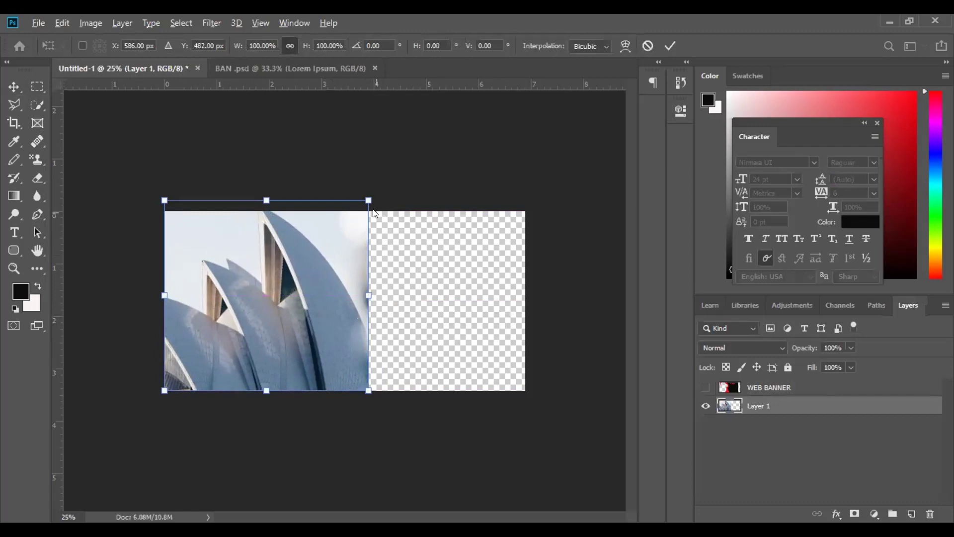
{"action": "left_click_drag", "start_coordinate": [376, 214], "coordinate": [376, 218]}
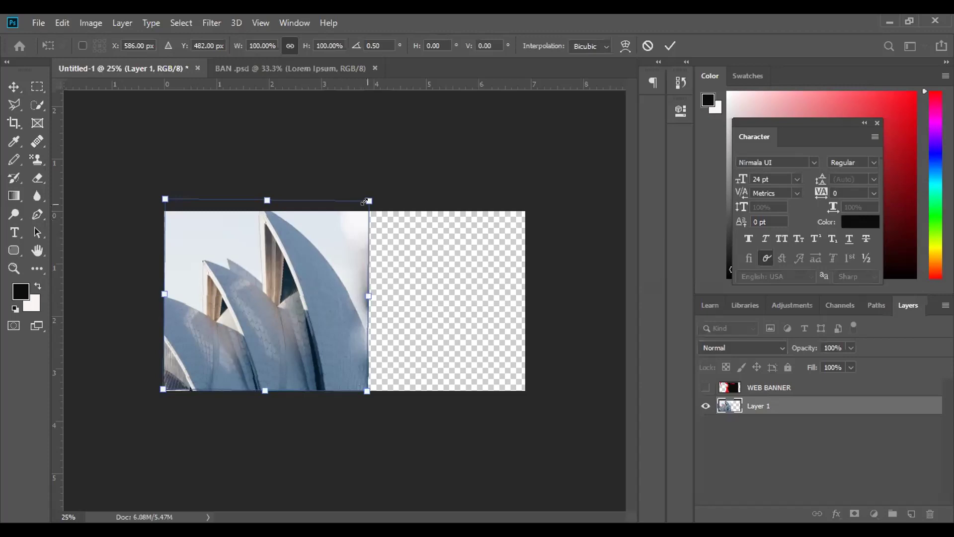
{"action": "left_click_drag", "start_coordinate": [366, 201], "coordinate": [364, 203]}
{"action": "left_click_drag", "start_coordinate": [358, 203], "coordinate": [357, 211]}
{"action": "left_click", "coordinate": [14, 86]}
{"action": "left_click_drag", "start_coordinate": [218, 268], "coordinate": [215, 274]}
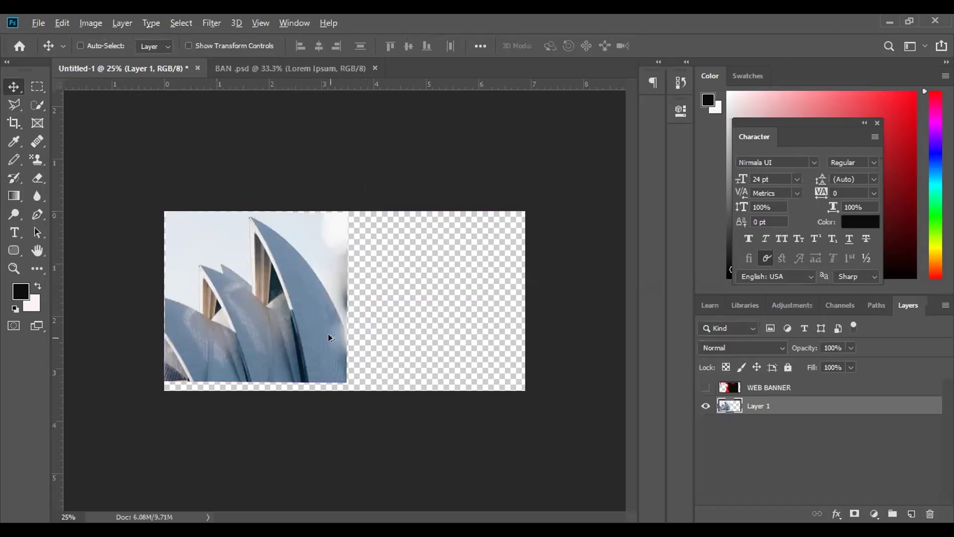
- Scale the Layer 1 photo to about 103% width and 109% height to cover the gap along the canvas's lower edge
{"action": "key", "text": "ctrl+t"}
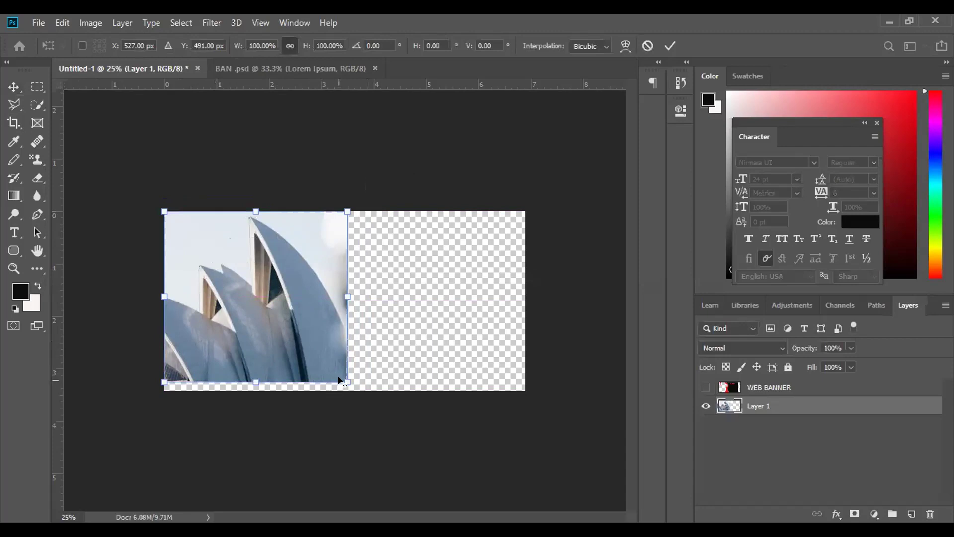
{"action": "left_click_drag", "start_coordinate": [341, 381], "coordinate": [351, 390]}
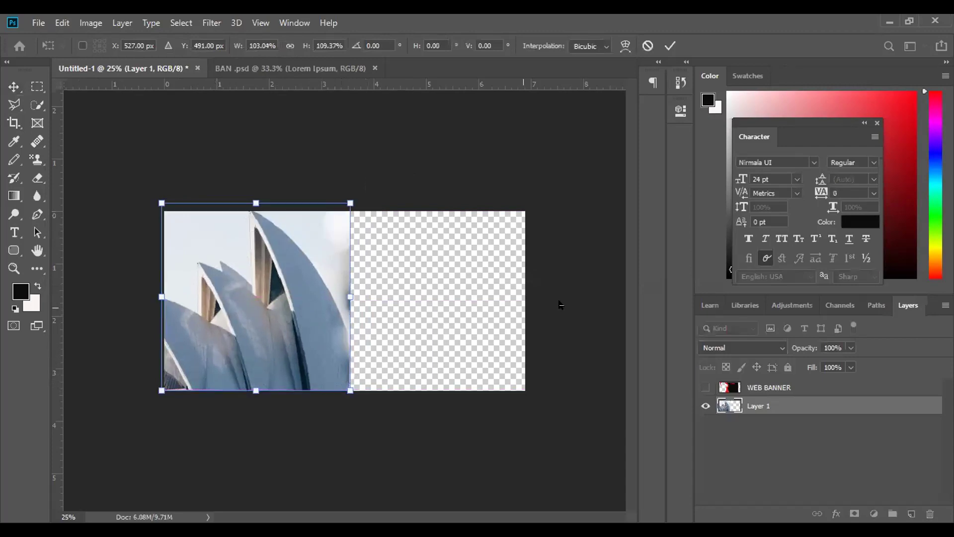
{"action": "key", "text": "Return"}
- Show the WEB BANNER layer again and move its artwork back so it covers the empty strip of the canvas
{"action": "left_click", "coordinate": [706, 387]}
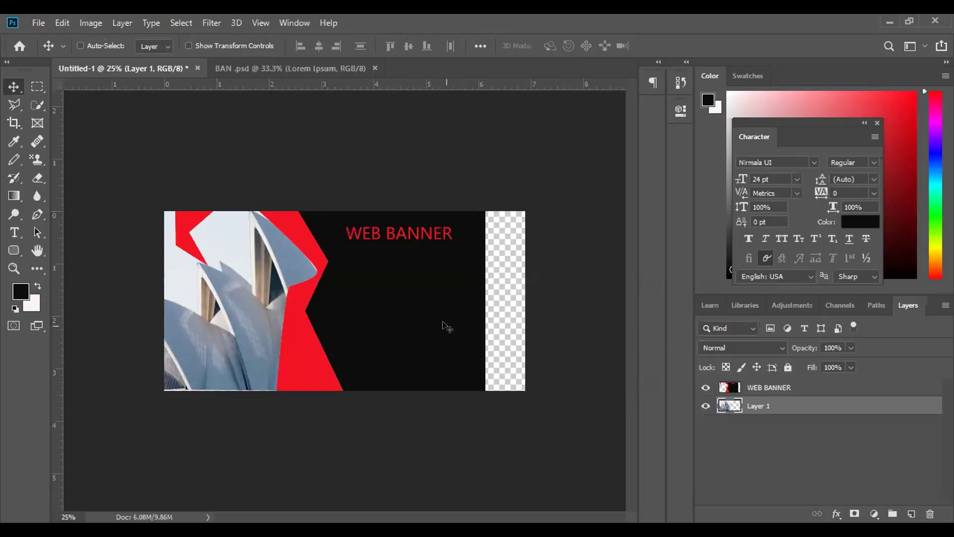
{"action": "mouse_move", "coordinate": [443, 326]}
{"action": "left_mouse_down"}
{"action": "mouse_move", "coordinate": [463, 326]}
{"action": "mouse_move", "coordinate": [450, 326]}
{"action": "left_mouse_up"}
{"action": "left_click", "coordinate": [750, 388]}
{"action": "left_click_drag", "start_coordinate": [452, 328], "coordinate": [487, 332]}
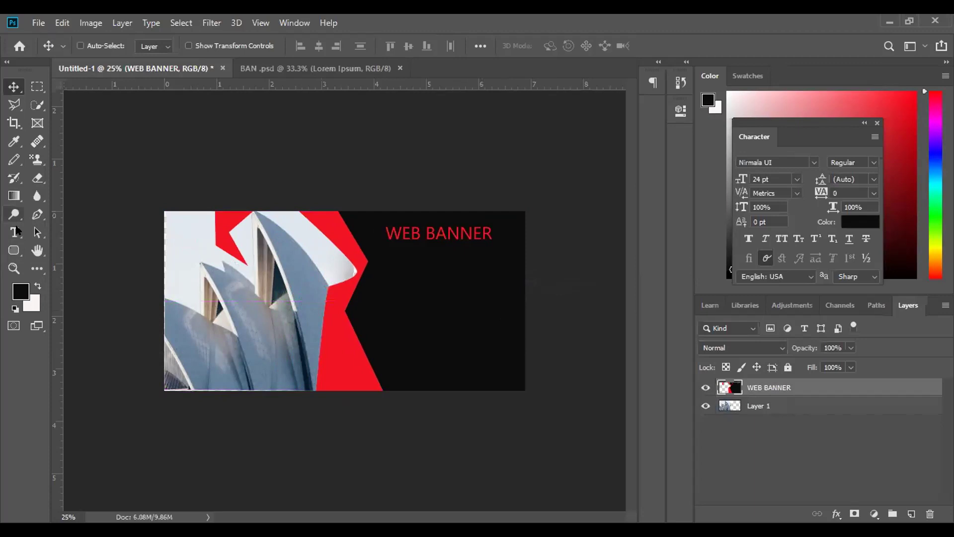
- Start a text layer on the banner's black area below the WEB BANNER heading, clear its placeholder and colour the text bright red
{"action": "left_click", "coordinate": [14, 231]}
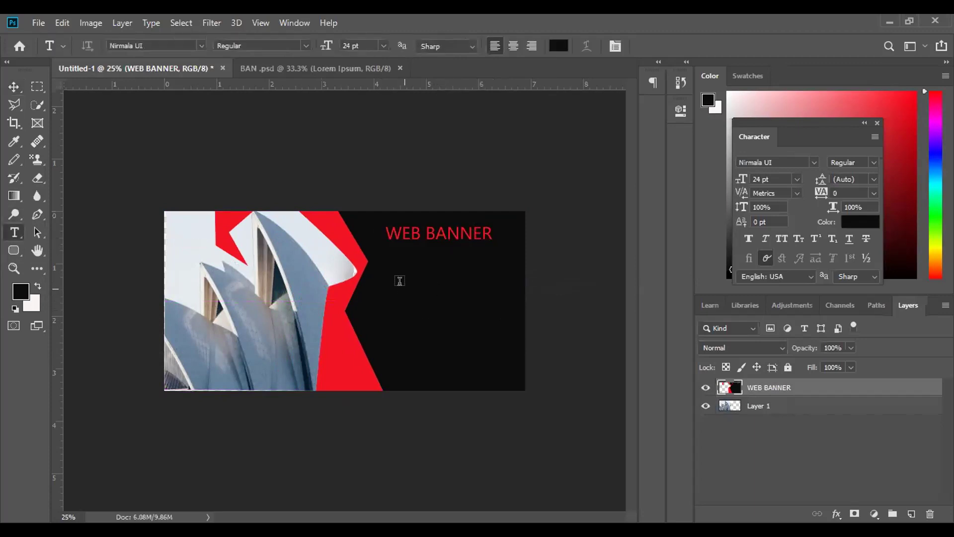
{"action": "left_click", "coordinate": [407, 282]}
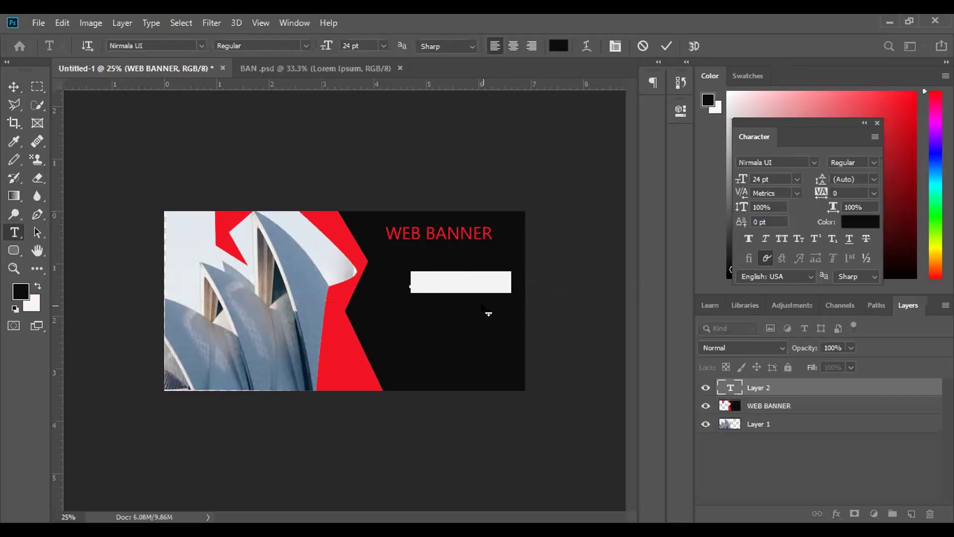
{"action": "key", "text": "BackSpace"}
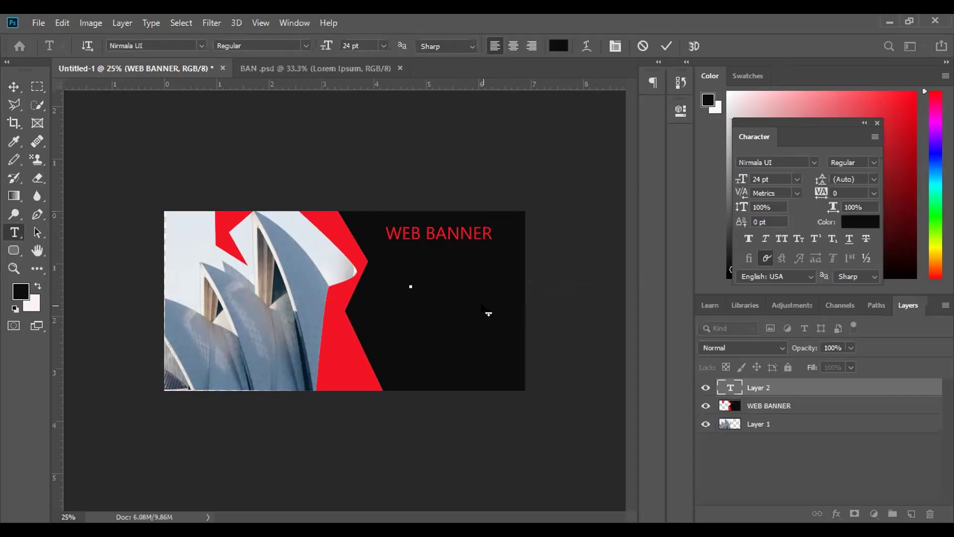
{"action": "left_click", "coordinate": [550, 49]}
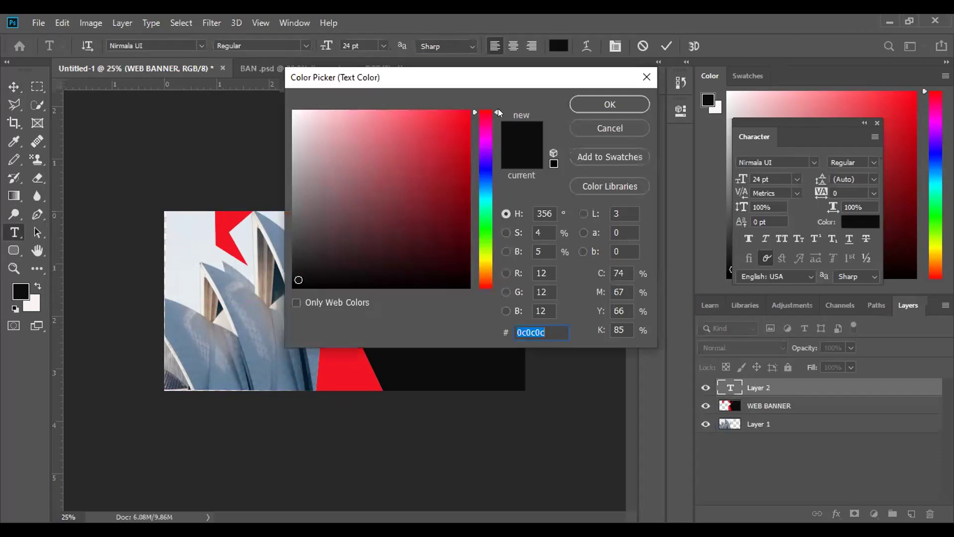
{"action": "left_click", "coordinate": [461, 112]}
{"action": "left_click", "coordinate": [601, 102]}
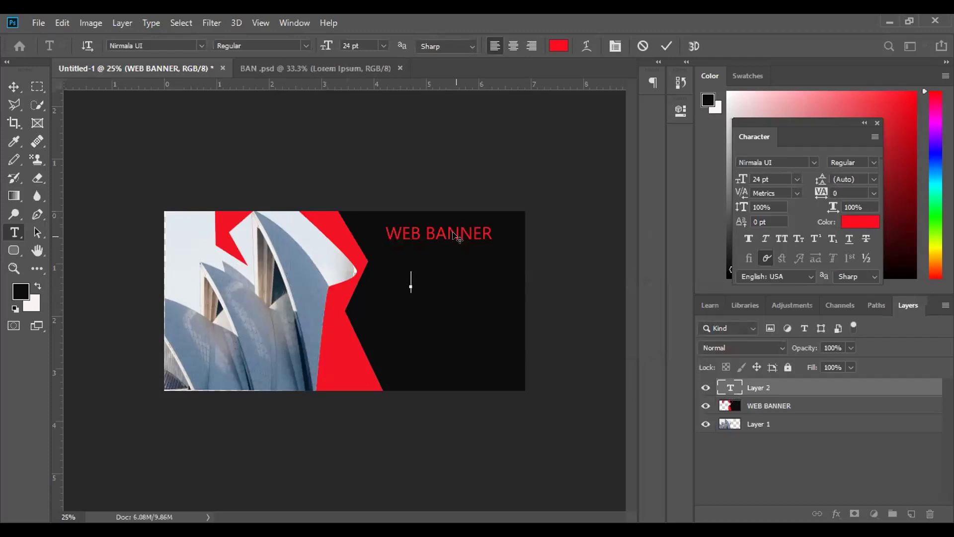
{"action": "type", "text": "ऊटो"}
{"action": "key", "text": "BackSpace"}
{"action": "key", "text": "BackSpace"}
{"action": "key", "text": "BackSpace"}
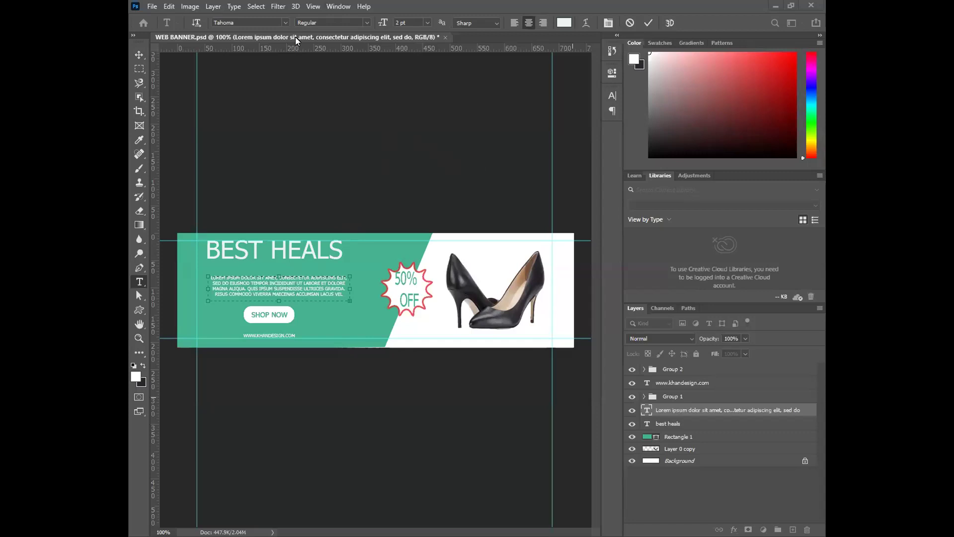
- Justify the lorem ipsum paragraph below the BEST HEALS heading with its last line aligned left
{"action": "left_click", "coordinate": [338, 6]}
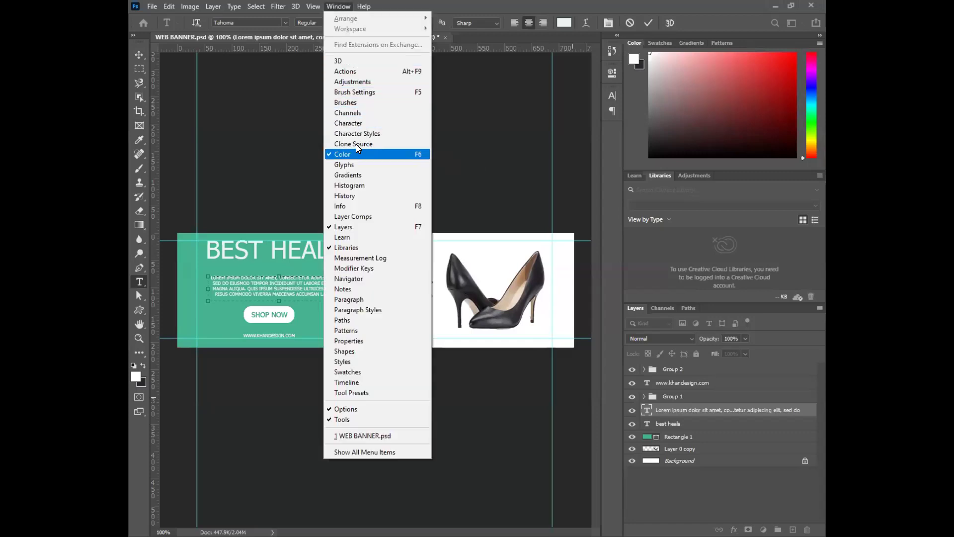
{"action": "left_click", "coordinate": [349, 301]}
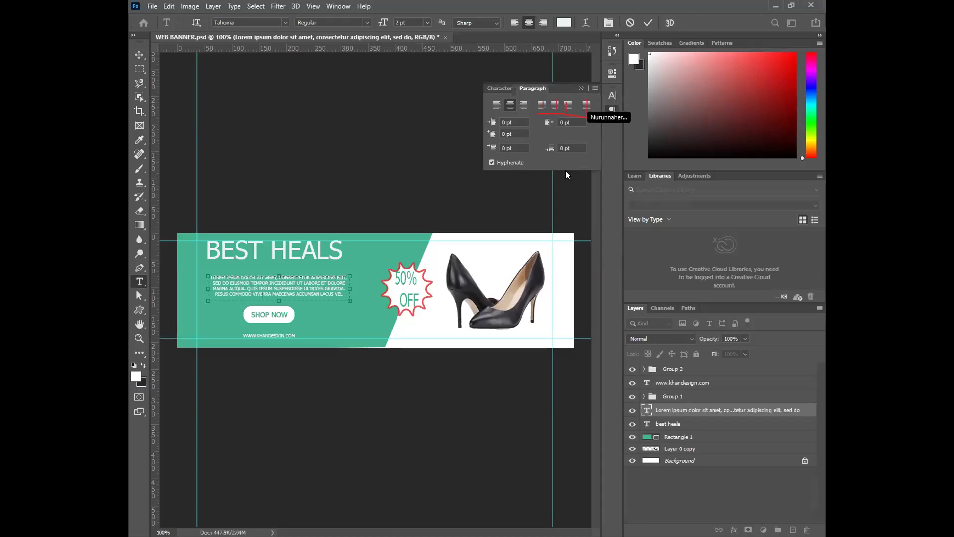
{"action": "left_click", "coordinate": [541, 106]}
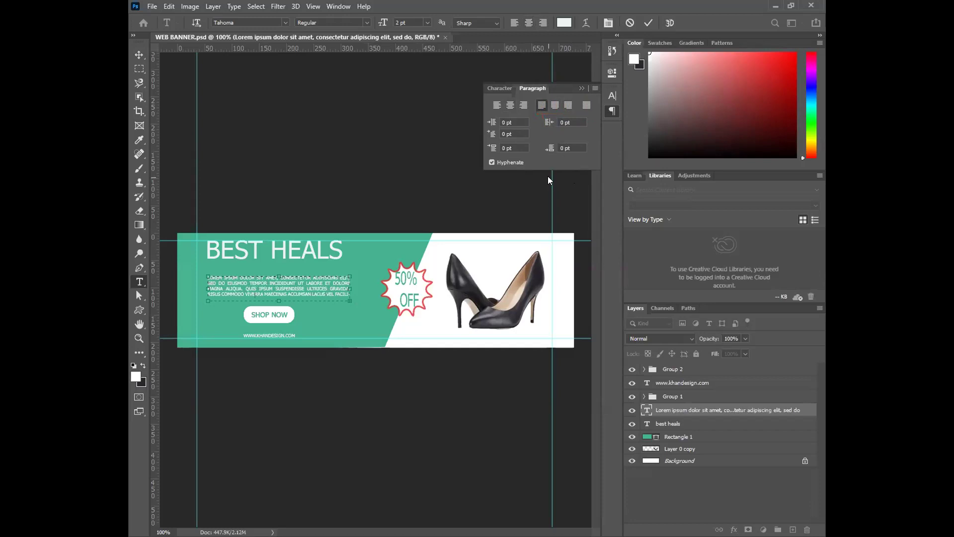
{"action": "left_click", "coordinate": [313, 149]}
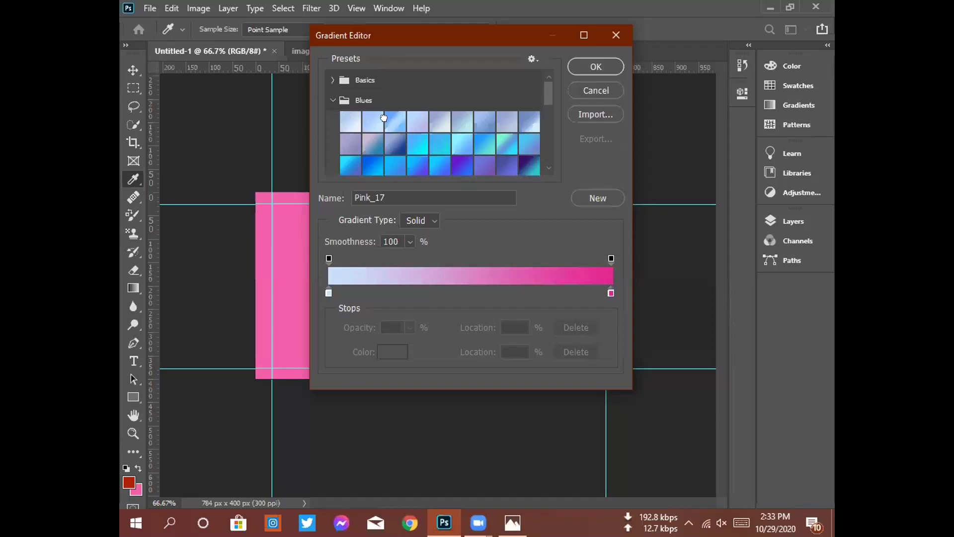
- Load the Blue_03 preset in the Gradient Editor and browse further down the presets
{"action": "left_click", "coordinate": [385, 118]}
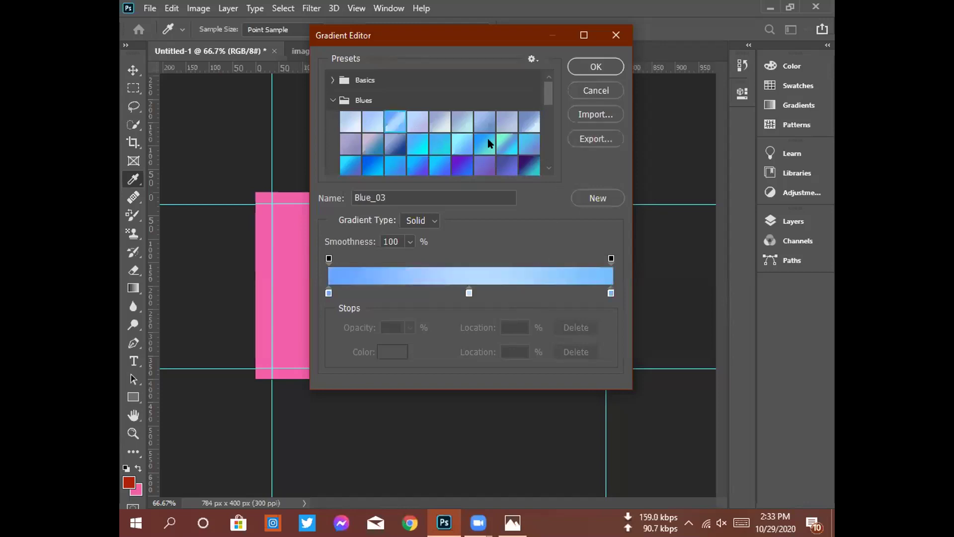
{"action": "scroll", "coordinate": [481, 157], "scroll_direction": "down", "scroll_amount": 2}
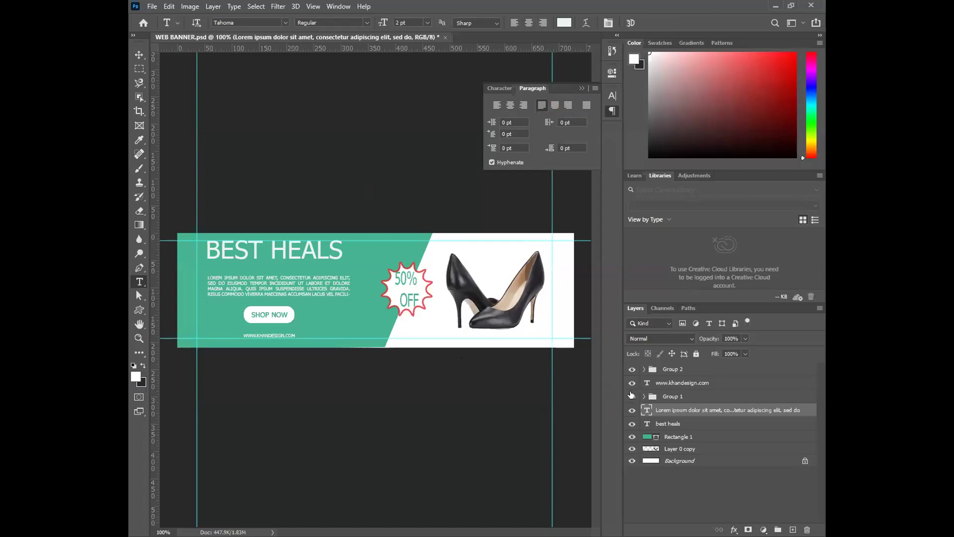
- Select the SHOP NOW button group, turn off Auto-Select for moving and set alignment relative to the canvas
{"action": "left_click", "coordinate": [671, 398]}
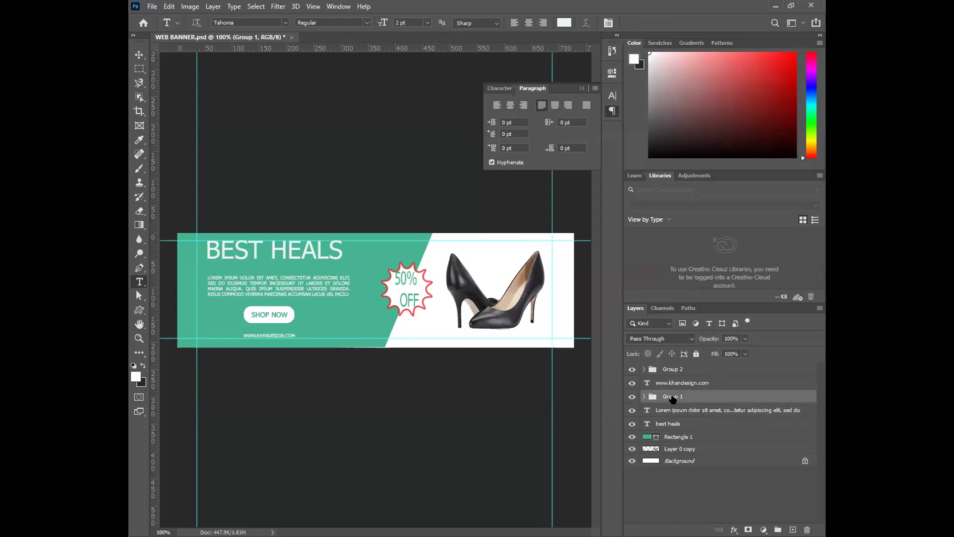
{"action": "left_click", "coordinate": [139, 54]}
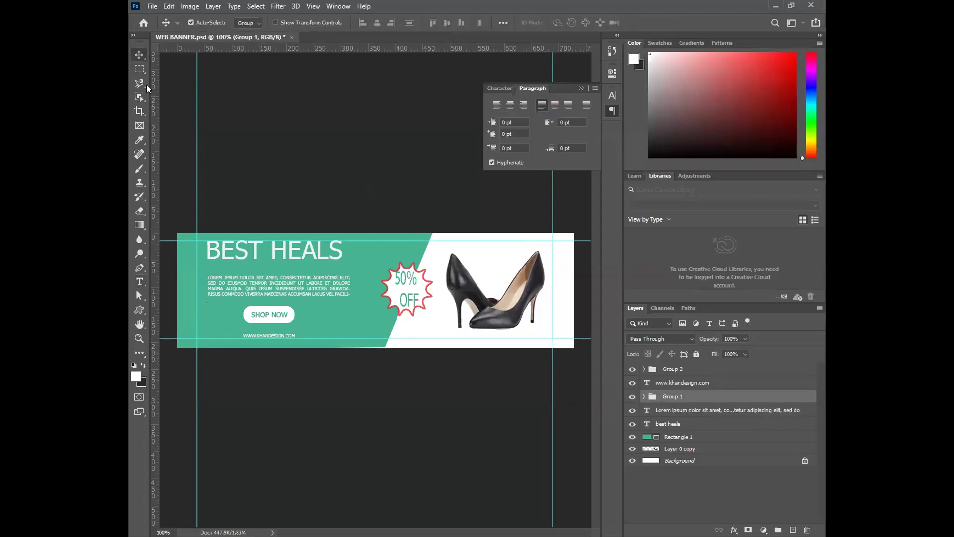
{"action": "left_click", "coordinate": [191, 22]}
{"action": "left_click", "coordinate": [501, 23]}
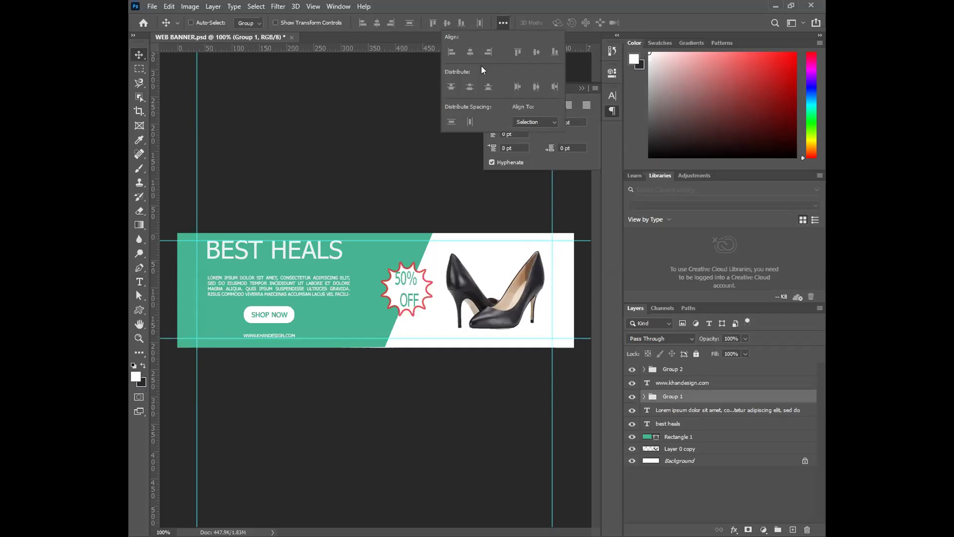
{"action": "left_click", "coordinate": [549, 122]}
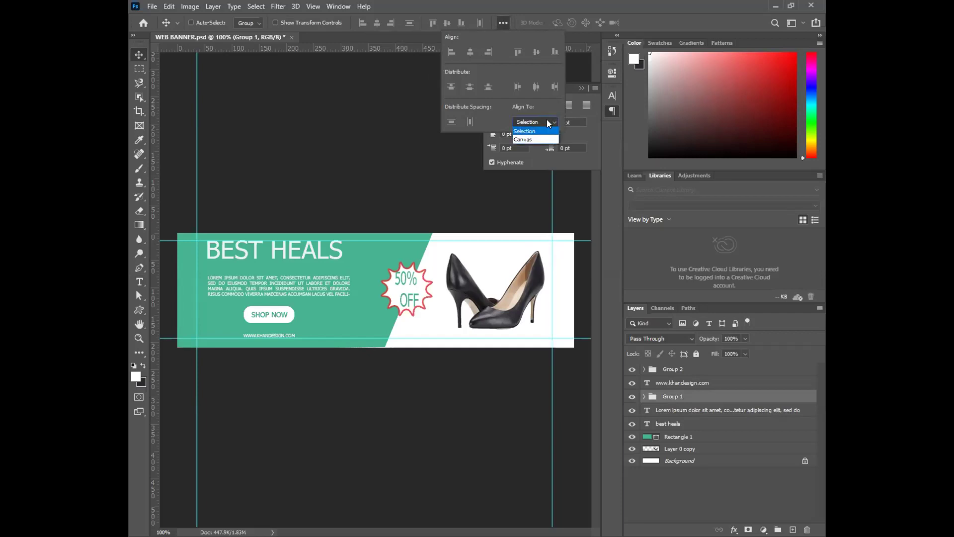
{"action": "left_click", "coordinate": [530, 140]}
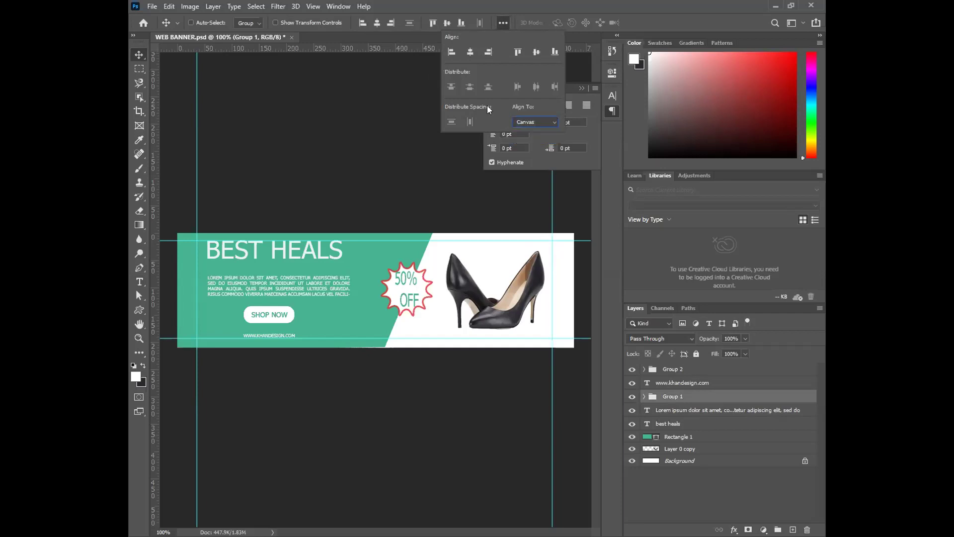
- Try centring the SHOP NOW button group horizontally on the canvas and undo the alignment
{"action": "left_click", "coordinate": [471, 53]}
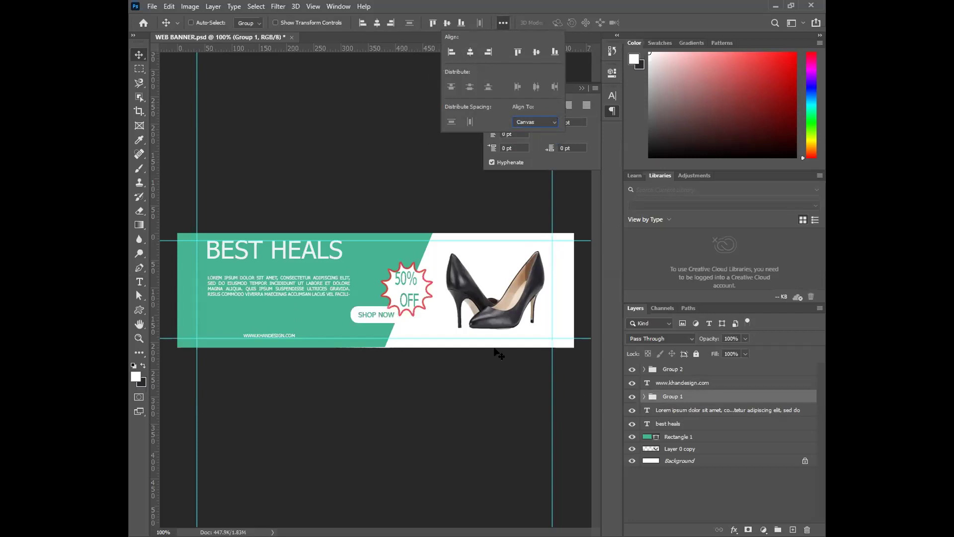
{"action": "key", "text": "ctrl+z"}
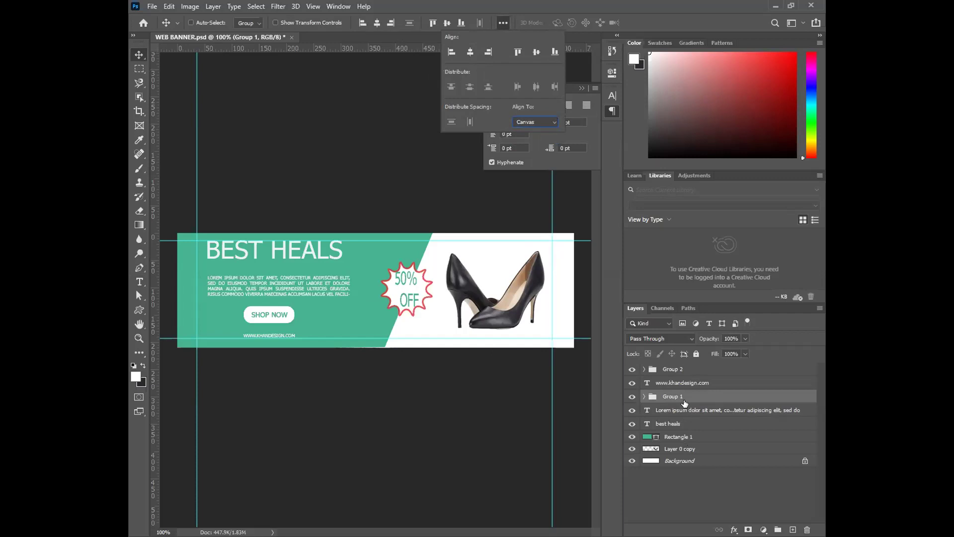
- Align the 50% OFF badge group to the canvas's vertical centre, also trying bottom alignment
{"action": "double_click", "coordinate": [674, 369]}
{"action": "key", "text": "Return"}
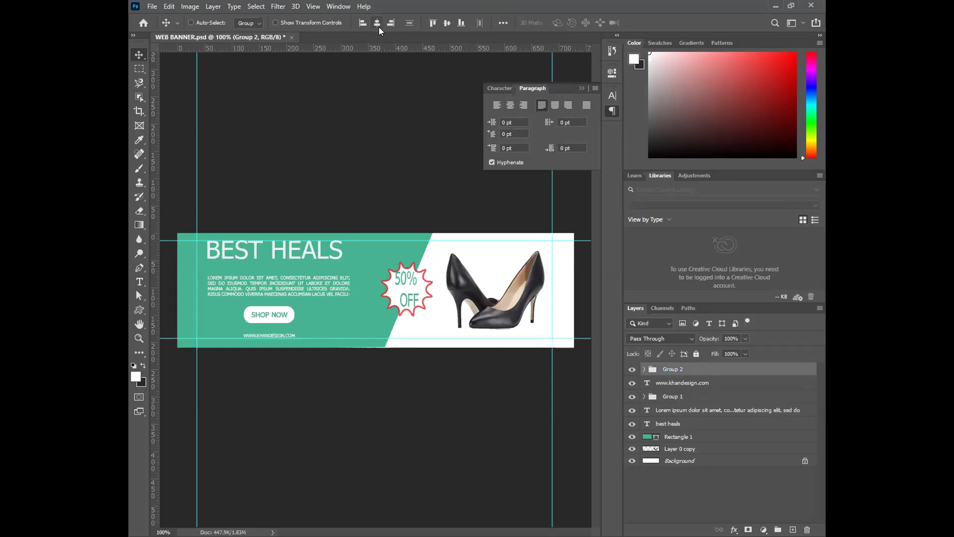
{"action": "left_click", "coordinate": [446, 23]}
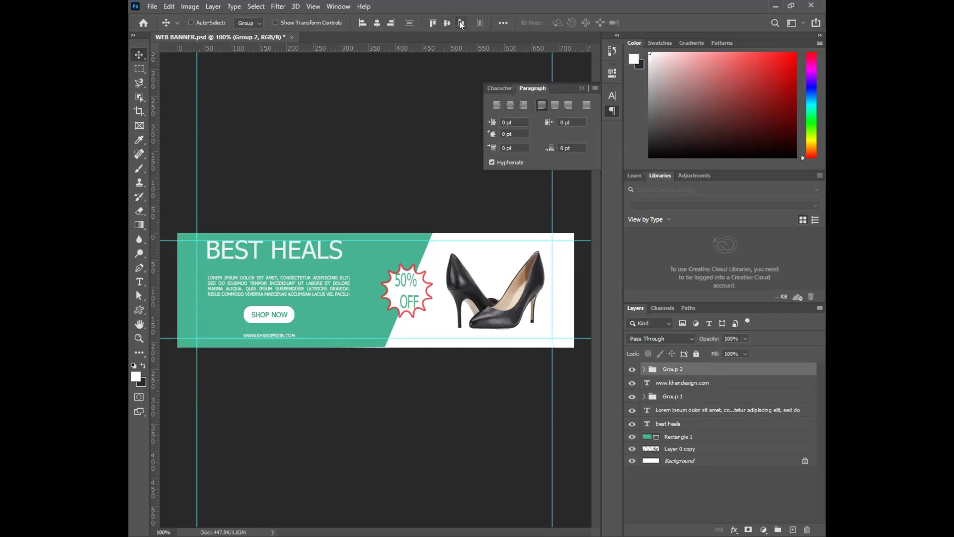
{"action": "left_click", "coordinate": [461, 24]}
{"action": "left_click", "coordinate": [447, 23]}
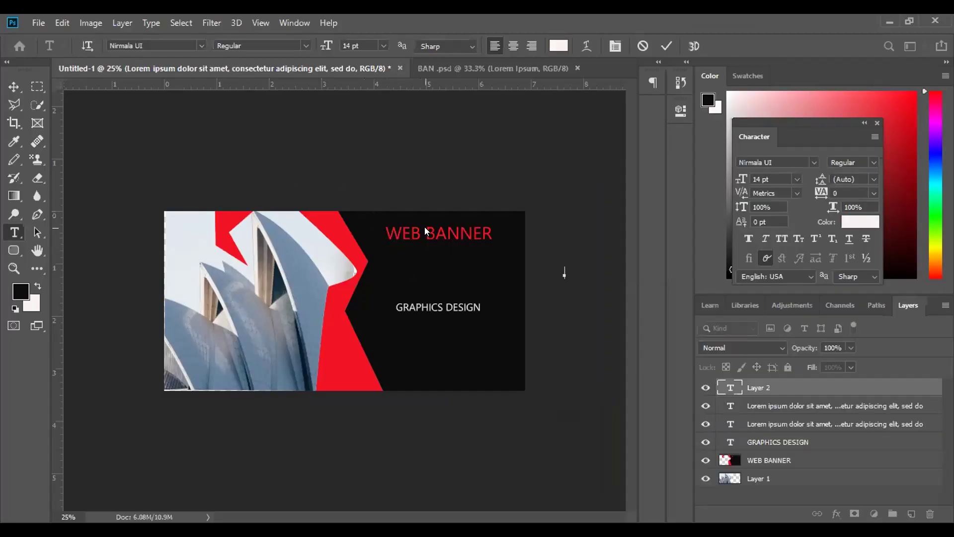
- Try to select the WEB BANNER heading and the GRAPHICS DESIGN text for editing, committing the stray text box drawn over the heading
{"action": "left_click", "coordinate": [425, 227]}
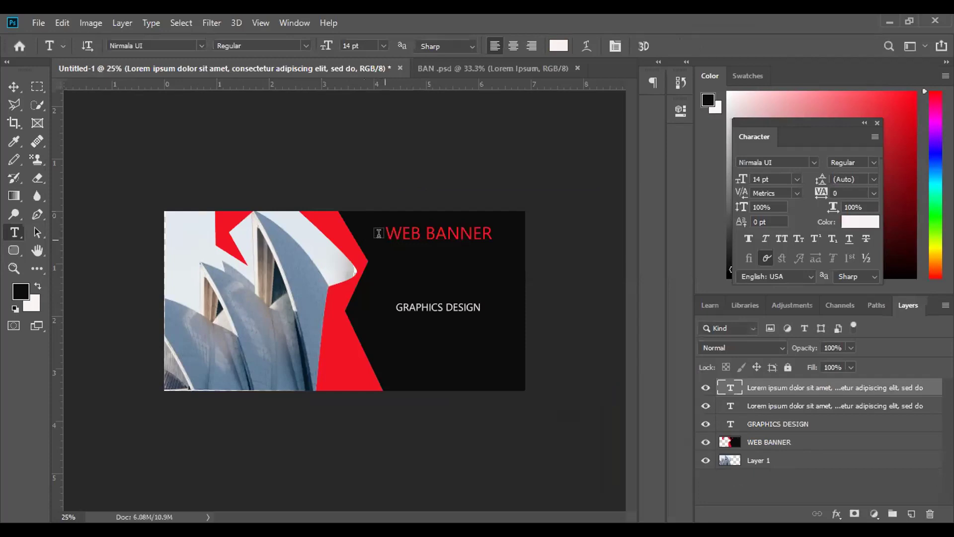
{"action": "left_click_drag", "start_coordinate": [380, 232], "coordinate": [420, 216]}
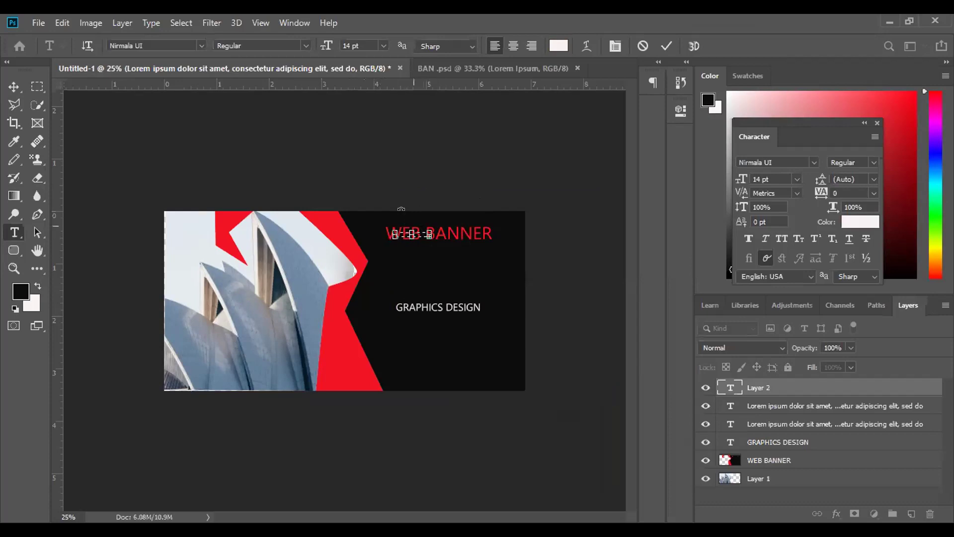
{"action": "left_click", "coordinate": [667, 46]}
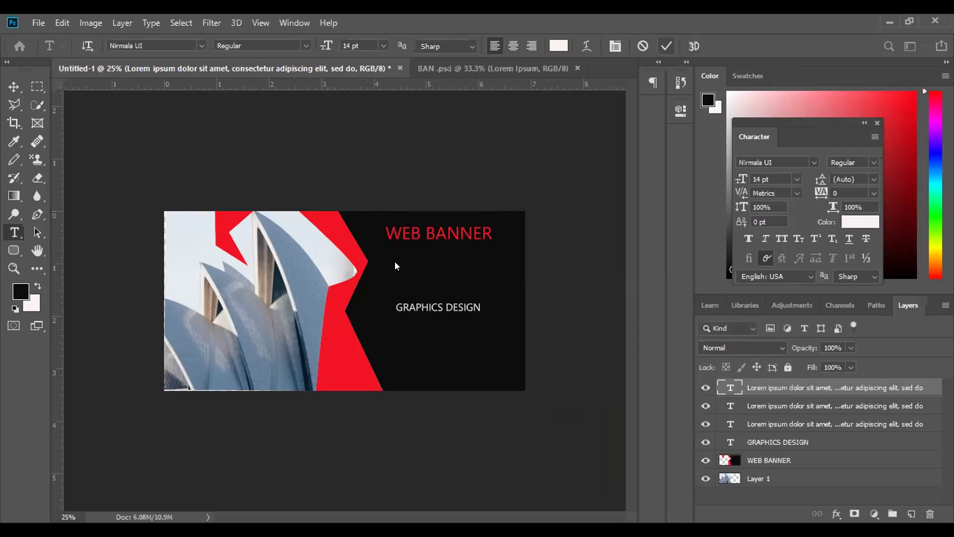
{"action": "left_click_drag", "start_coordinate": [479, 306], "coordinate": [420, 313]}
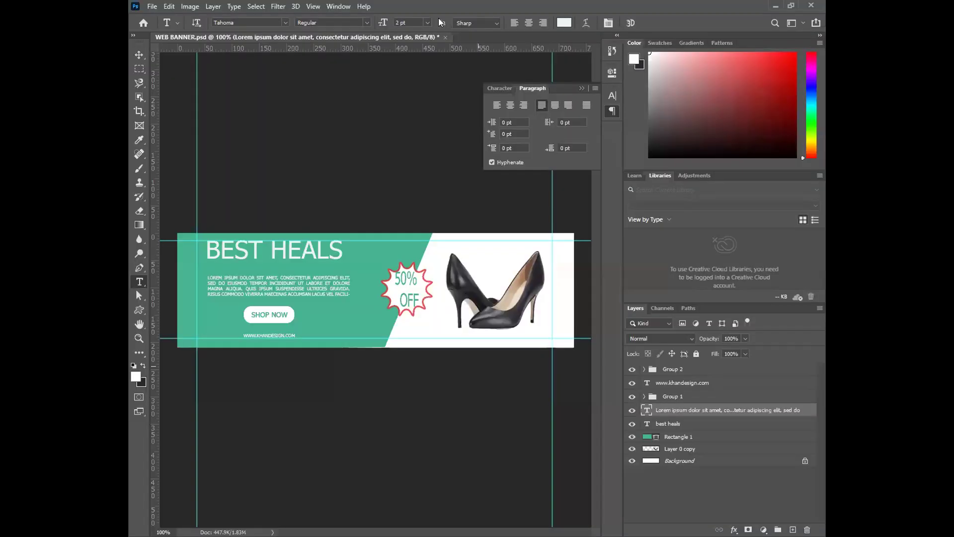
- Look through the document's export options, including Save for Web (Legacy), and close them without exporting
{"action": "left_click", "coordinate": [151, 6]}
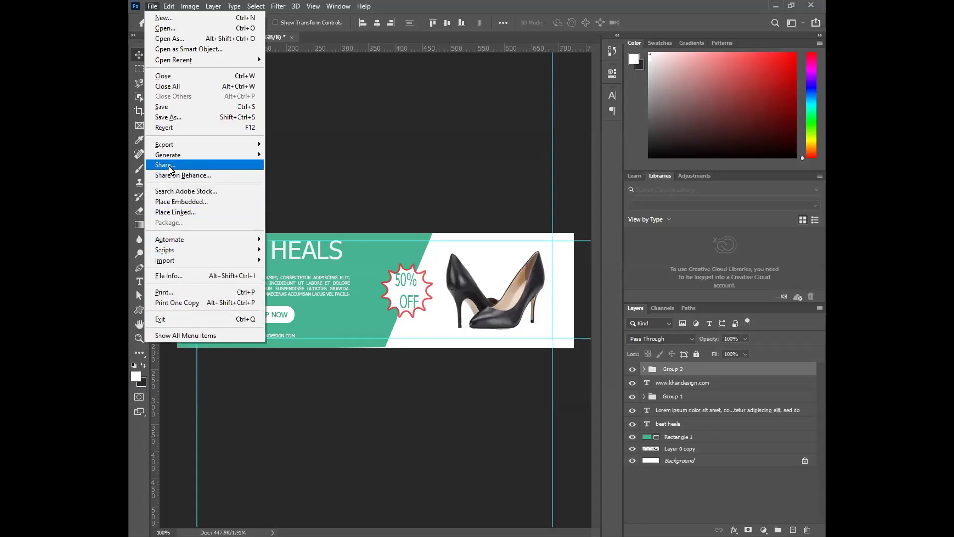
{"action": "mouse_move", "coordinate": [169, 145]}
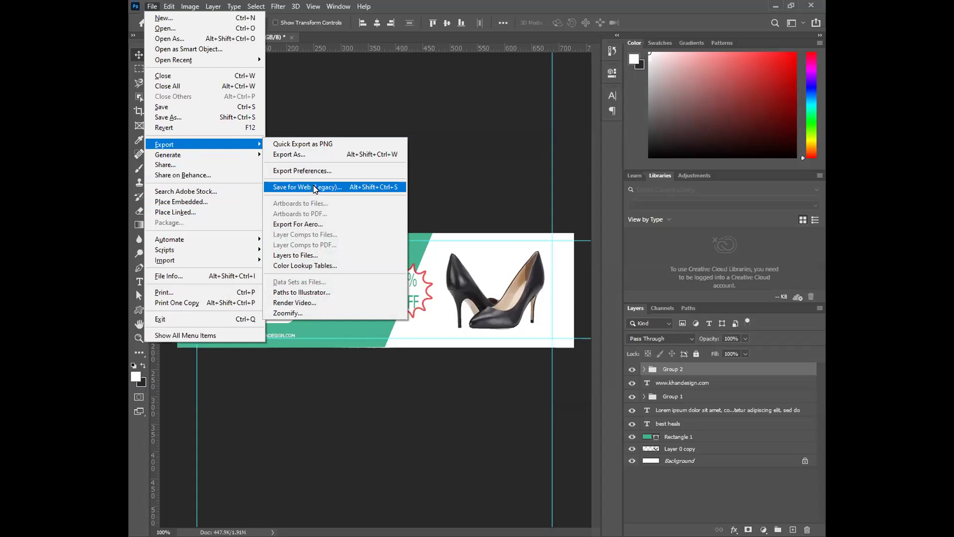
{"action": "left_click", "coordinate": [340, 133]}
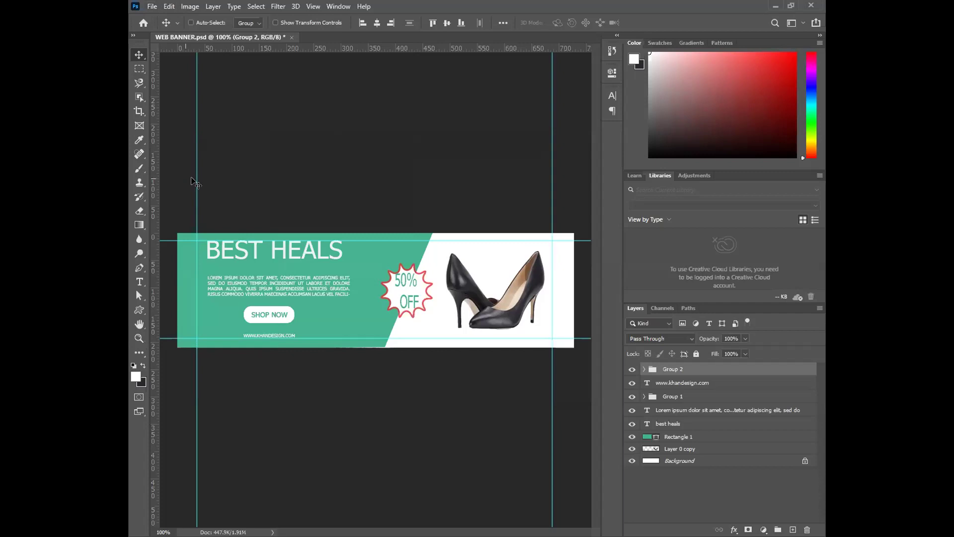
{"action": "left_click_drag", "start_coordinate": [193, 175], "coordinate": [156, 160]}
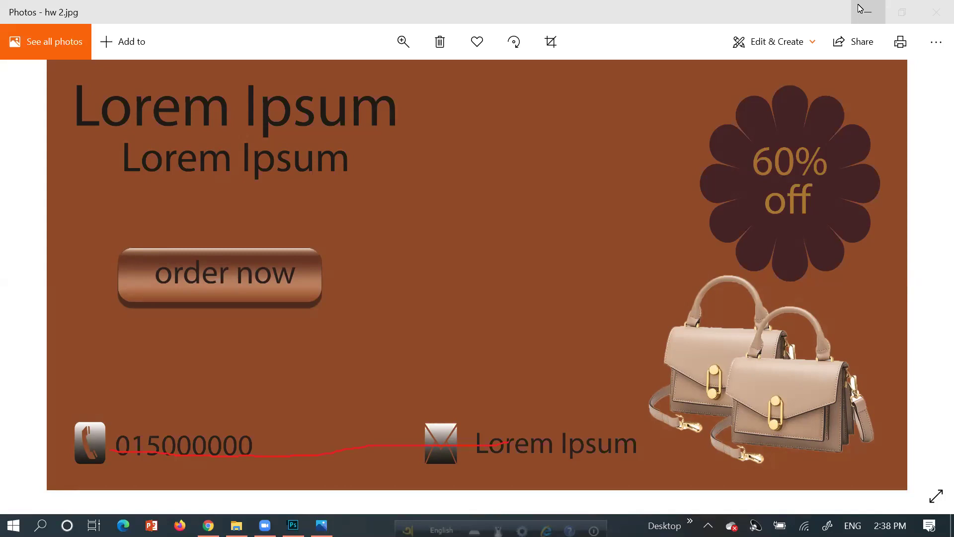
- Minimize the hw 2.jpg photo and open Untitled-6.psd from the PS folder in Photoshop
{"action": "left_click", "coordinate": [863, 10]}
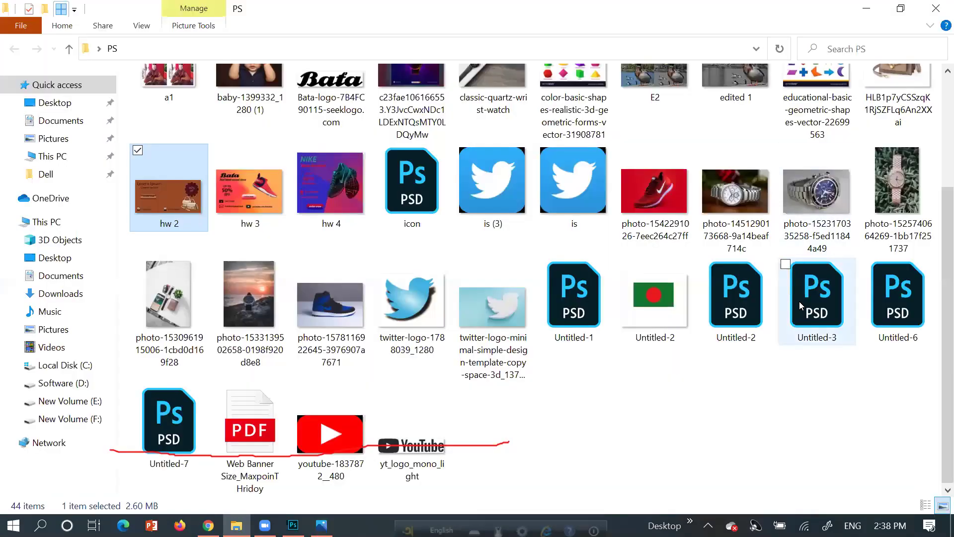
{"action": "double_click", "coordinate": [899, 328]}
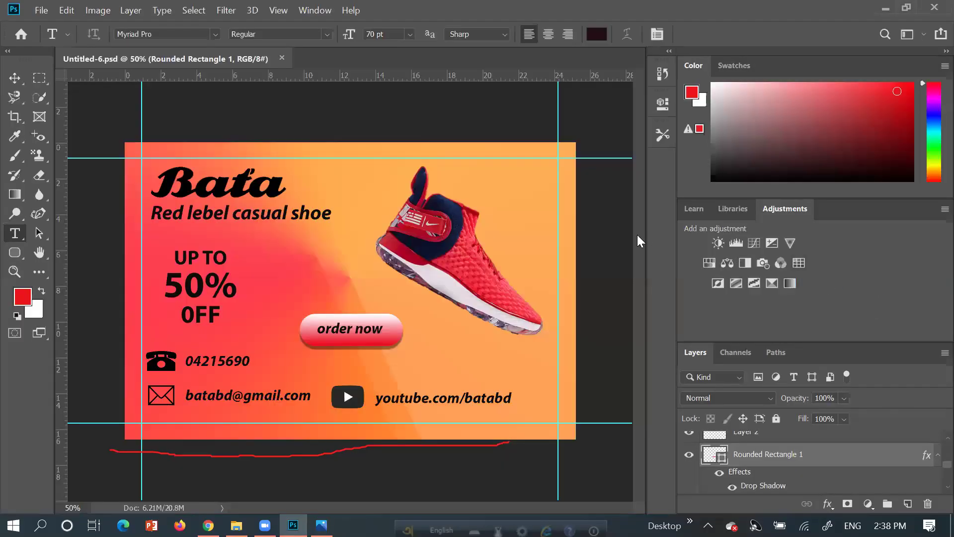
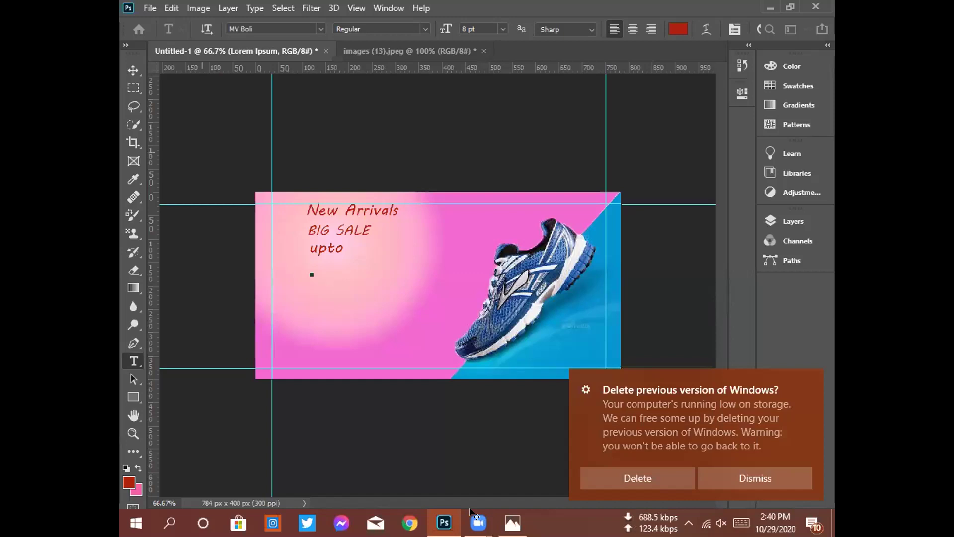
- Edit the Gradient tool's custom gradient on the blank document, confirming pure yellow (ffff00) as its start colour stop
{"action": "left_click", "coordinate": [470, 512]}
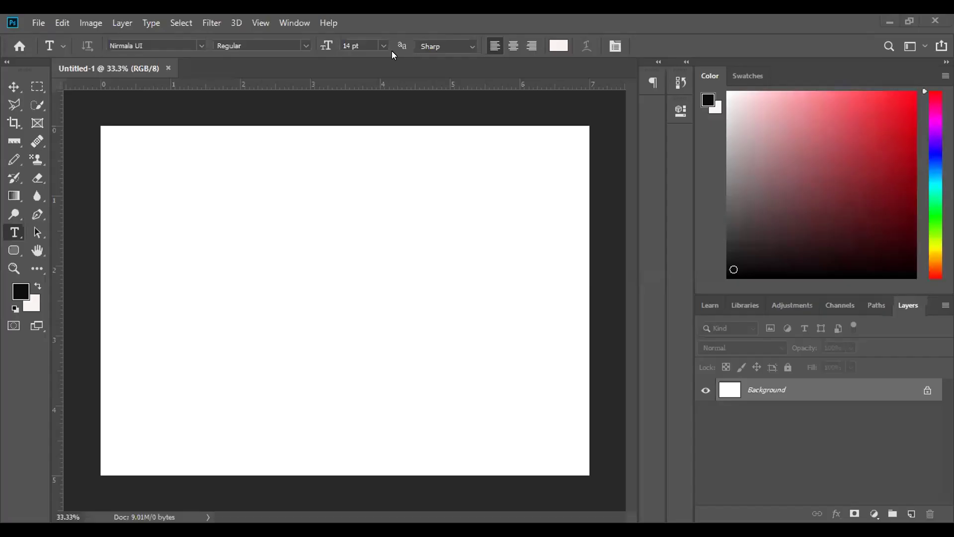
{"action": "left_click", "coordinate": [14, 199]}
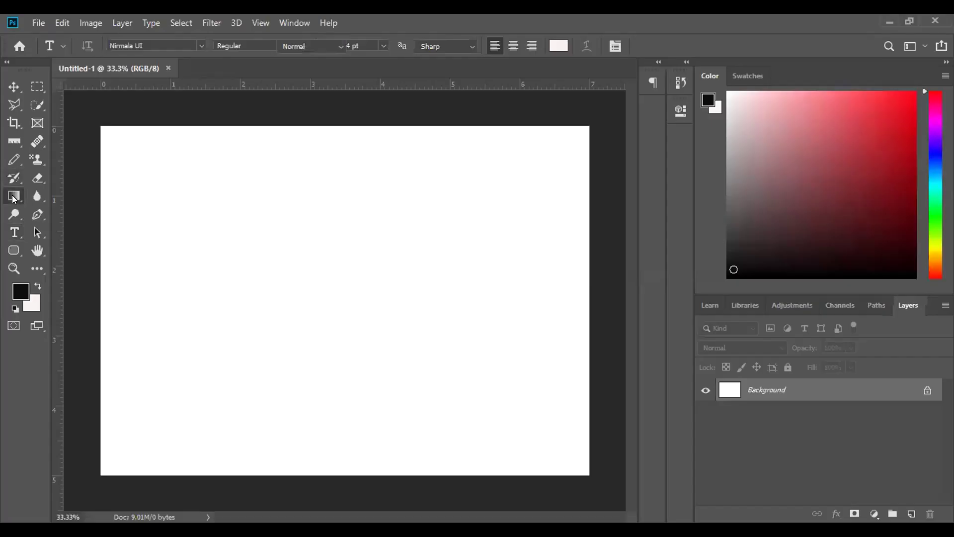
{"action": "left_click", "coordinate": [62, 197]}
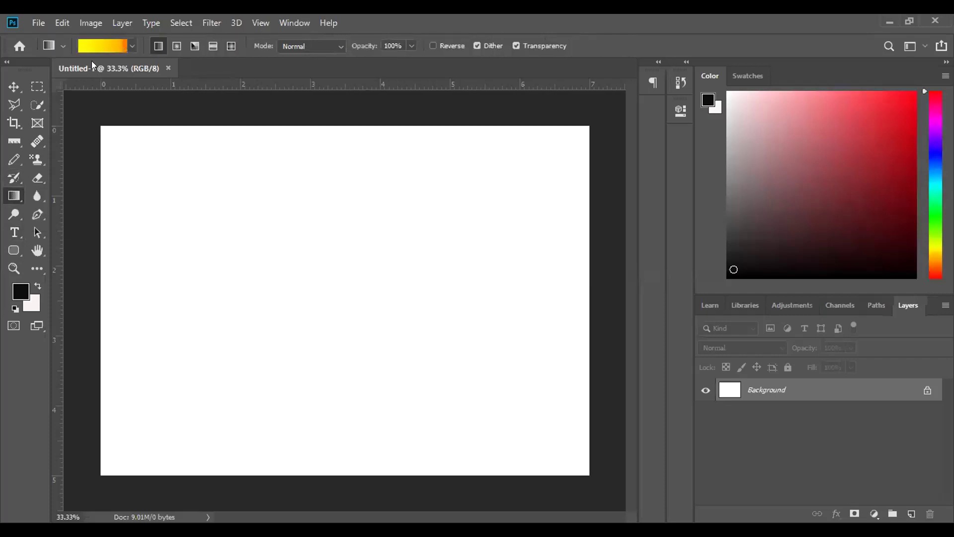
{"action": "left_click", "coordinate": [129, 44]}
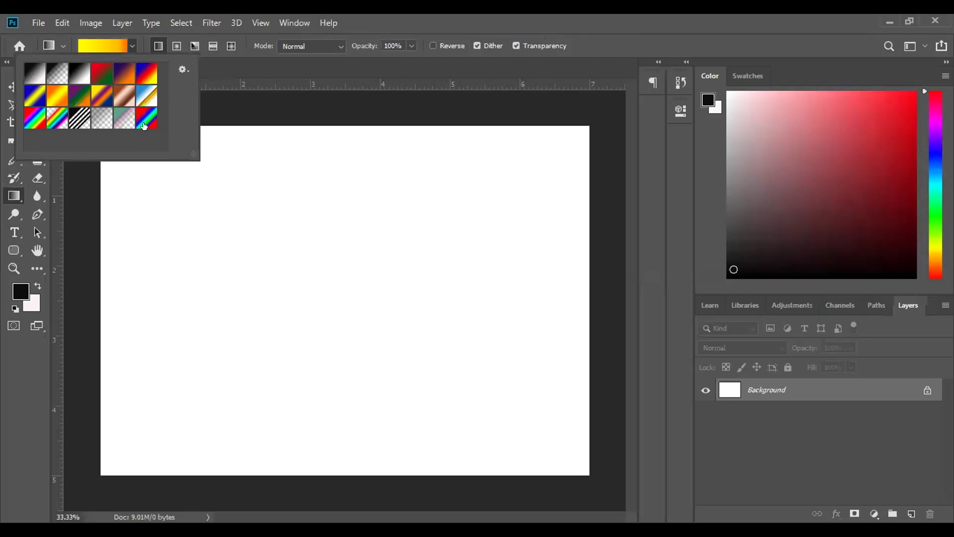
{"action": "left_click", "coordinate": [107, 40]}
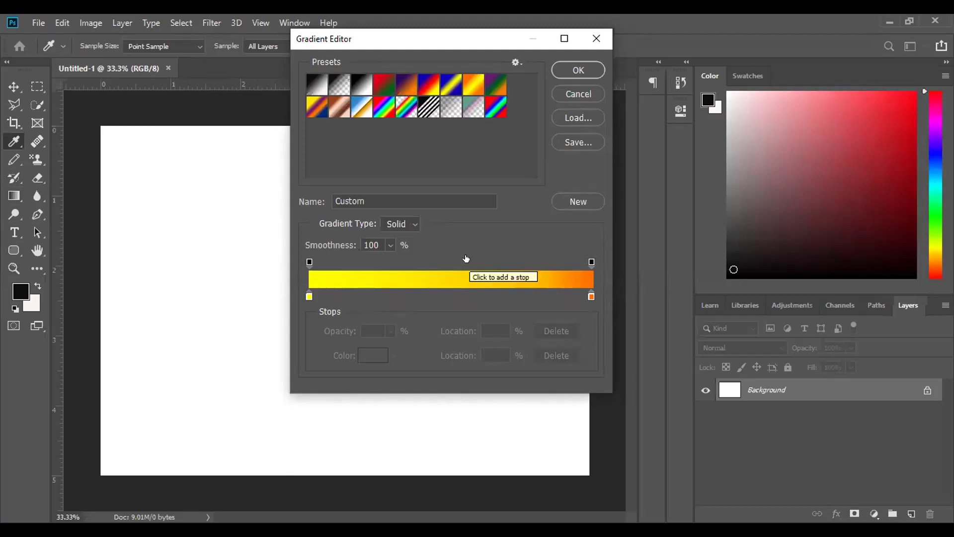
{"action": "left_click", "coordinate": [307, 293]}
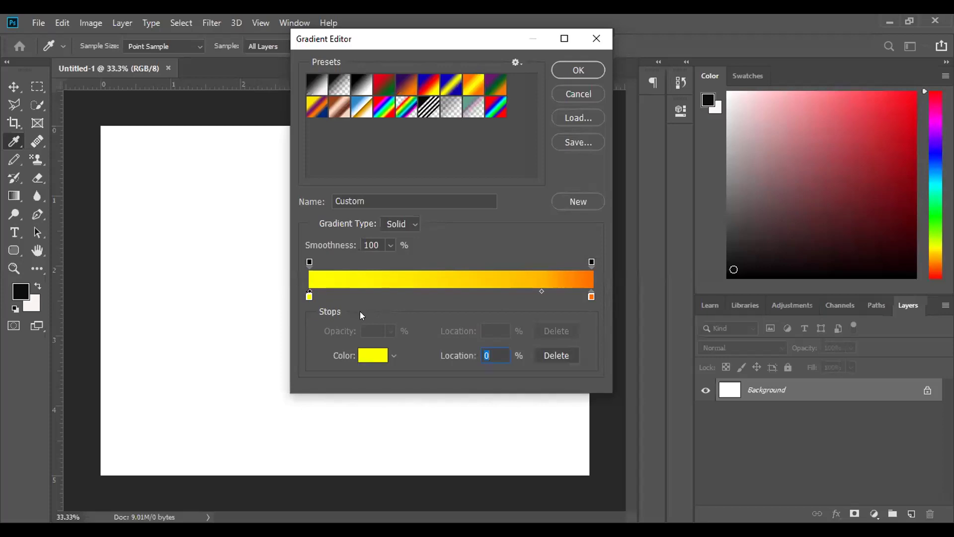
{"action": "double_click", "coordinate": [308, 296]}
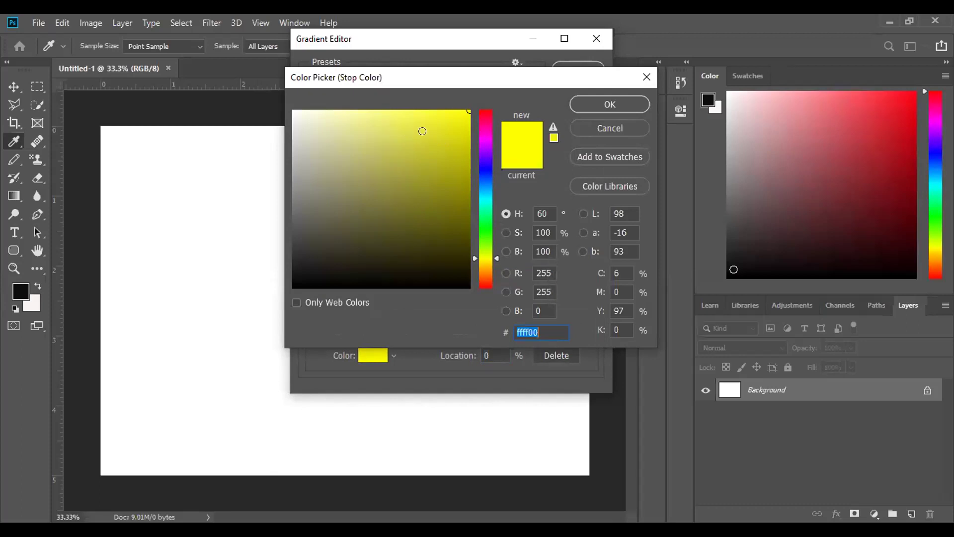
{"action": "left_click", "coordinate": [611, 99]}
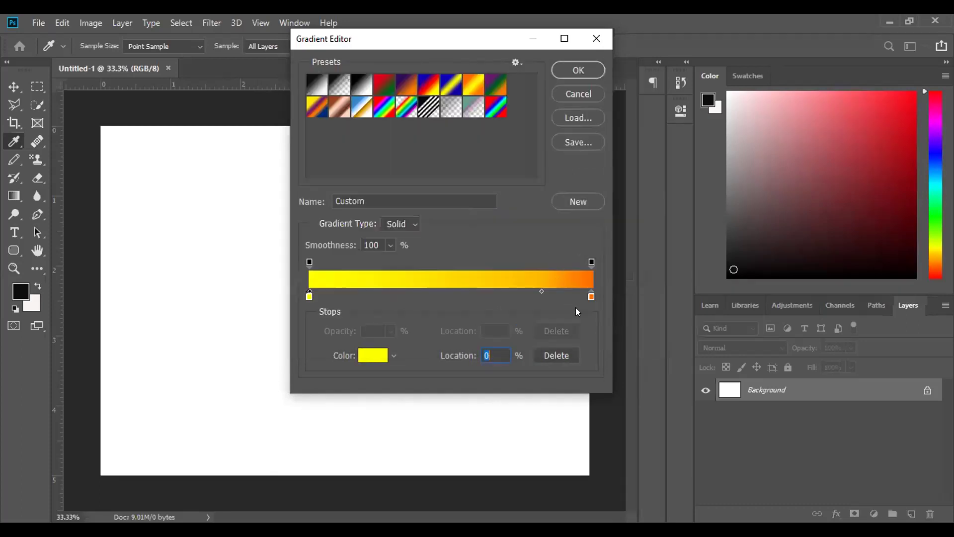
- Set the gradient's end colour stop to pale yellow (f5ec64) and accept the custom gradient
{"action": "left_click", "coordinate": [591, 297]}
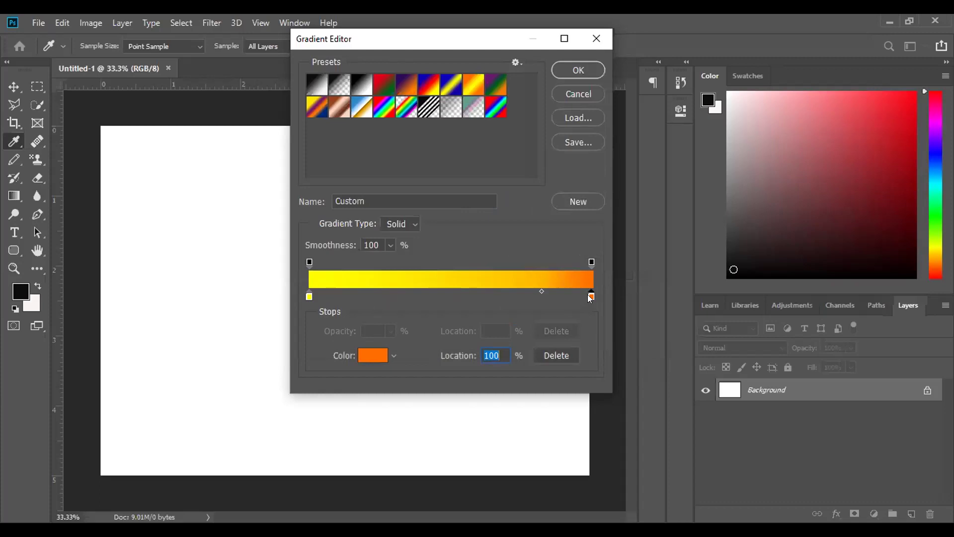
{"action": "double_click", "coordinate": [590, 296]}
{"action": "left_click", "coordinate": [485, 251]}
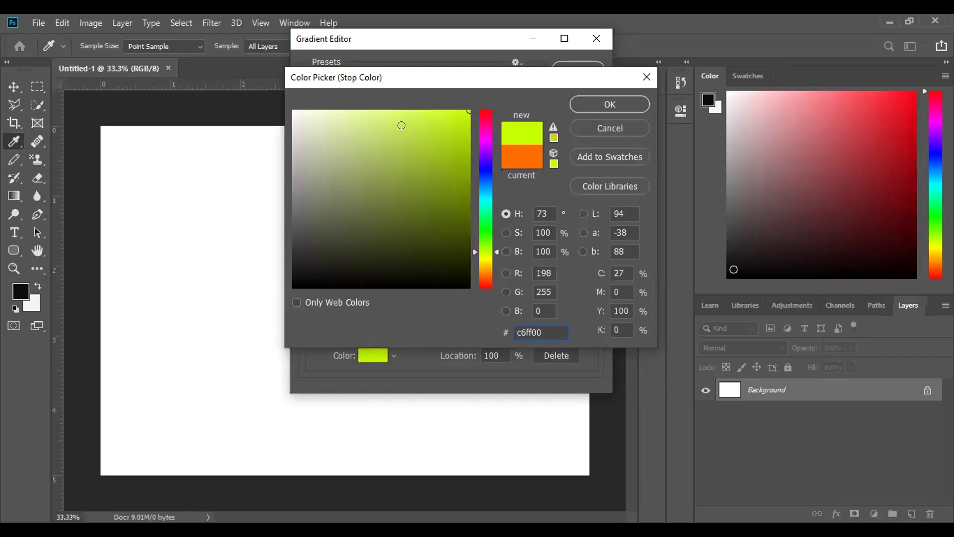
{"action": "left_click", "coordinate": [484, 260]}
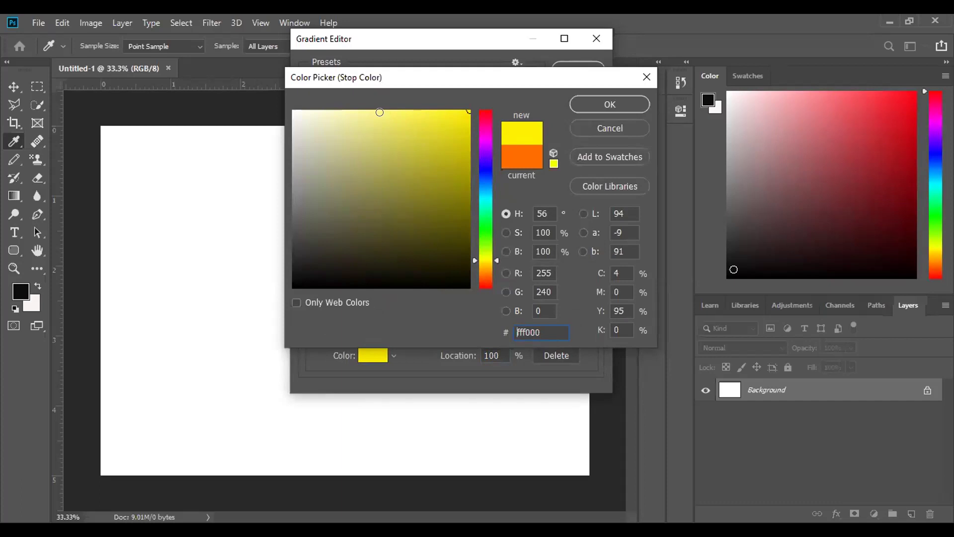
{"action": "left_click", "coordinate": [398, 115]}
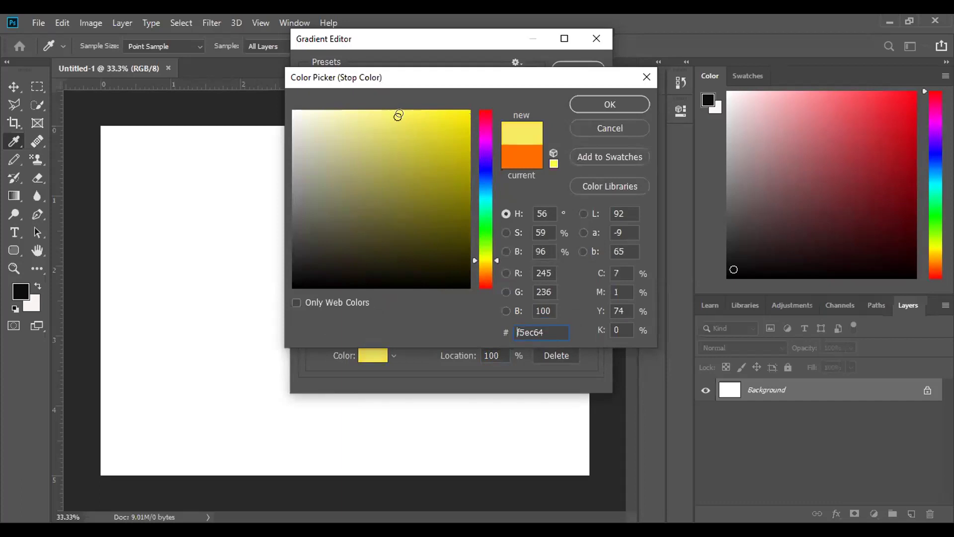
{"action": "left_click", "coordinate": [615, 100]}
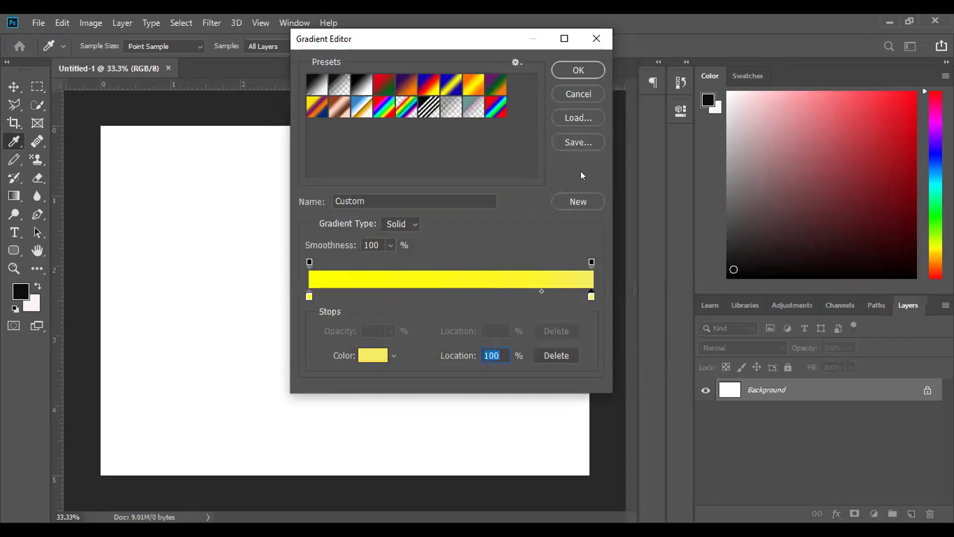
{"action": "left_click", "coordinate": [573, 63]}
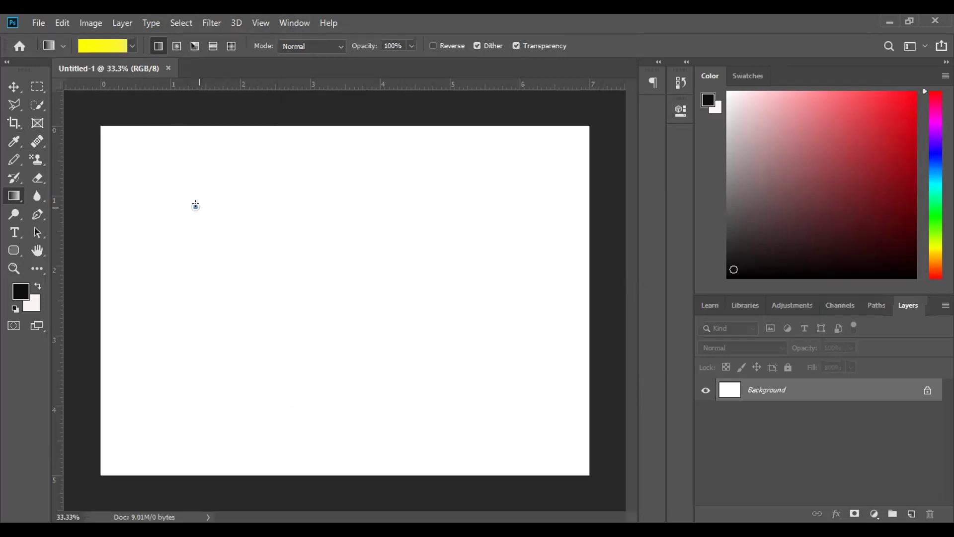
- Try linear yellow gradients across the canvas in different lengths and directions, undoing the first attempts
{"action": "left_click_drag", "start_coordinate": [186, 200], "coordinate": [194, 201]}
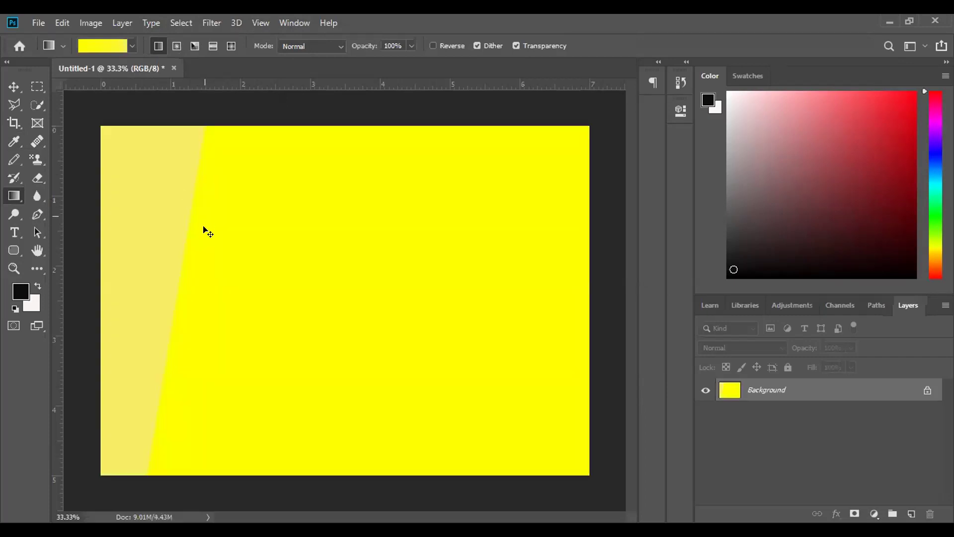
{"action": "key", "text": "ctrl+z"}
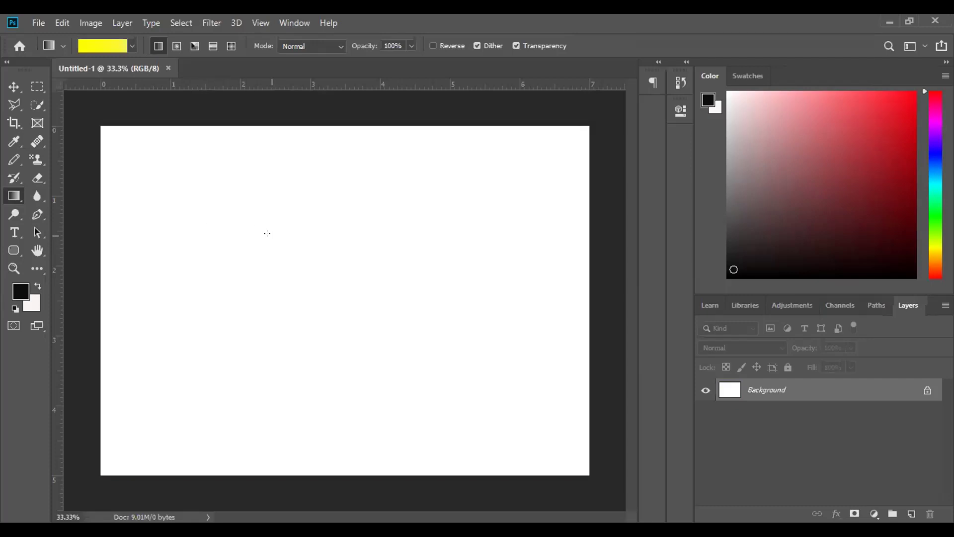
{"action": "left_click_drag", "start_coordinate": [256, 236], "coordinate": [418, 356]}
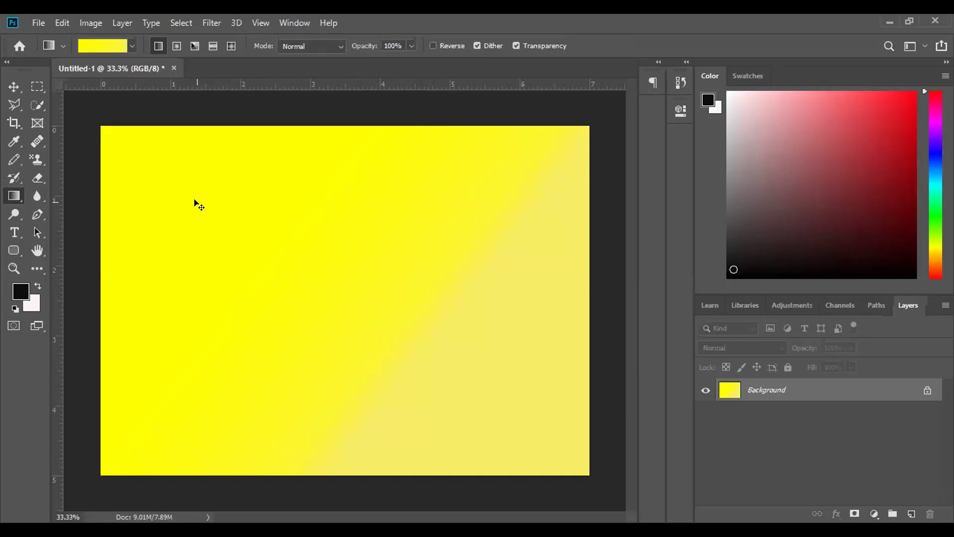
{"action": "key", "text": "ctrl+z"}
{"action": "left_click_drag", "start_coordinate": [198, 203], "coordinate": [327, 270]}
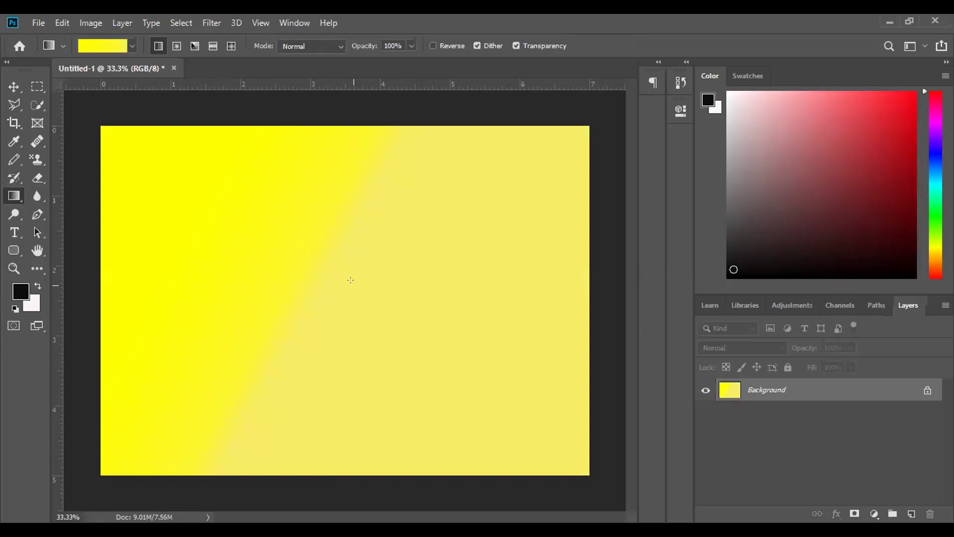
{"action": "left_click_drag", "start_coordinate": [375, 344], "coordinate": [340, 248]}
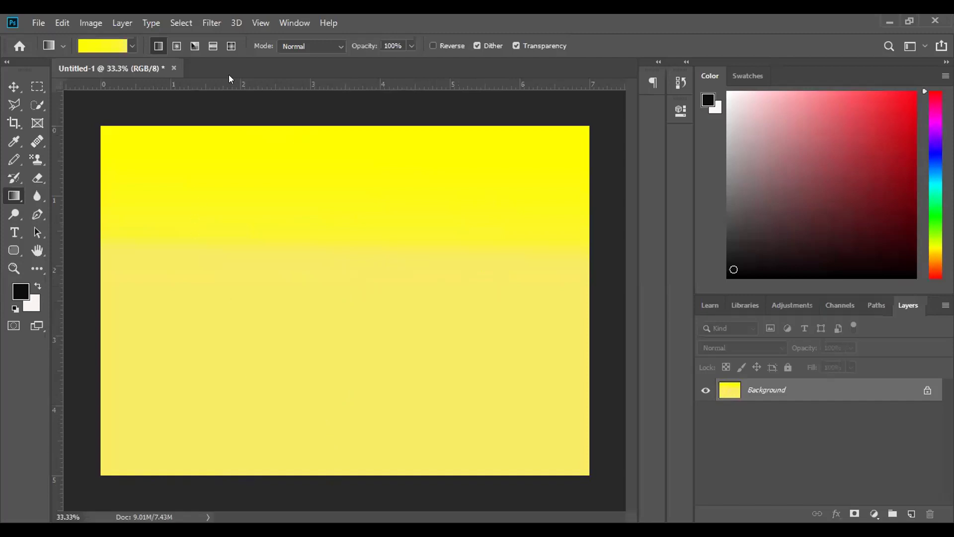
- Switch to a radial gradient and redraw it until a small yellow glow sits in the canvas's upper right, clearing the red annotations
{"action": "left_click", "coordinate": [177, 46]}
{"action": "left_click_drag", "start_coordinate": [320, 280], "coordinate": [301, 133]}
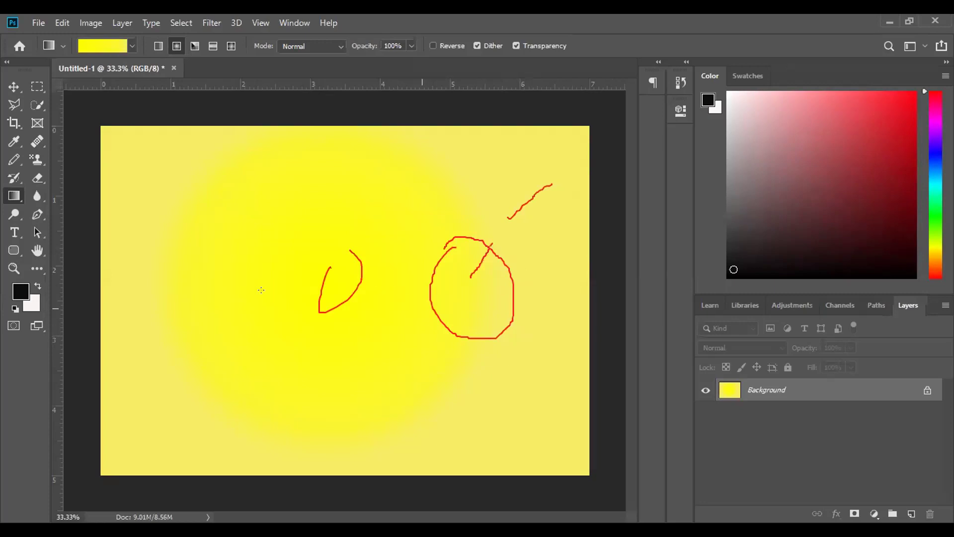
{"action": "mouse_move", "coordinate": [331, 291]}
{"action": "left_mouse_down"}
{"action": "mouse_move", "coordinate": [517, 192]}
{"action": "mouse_move", "coordinate": [554, 157]}
{"action": "left_mouse_up"}
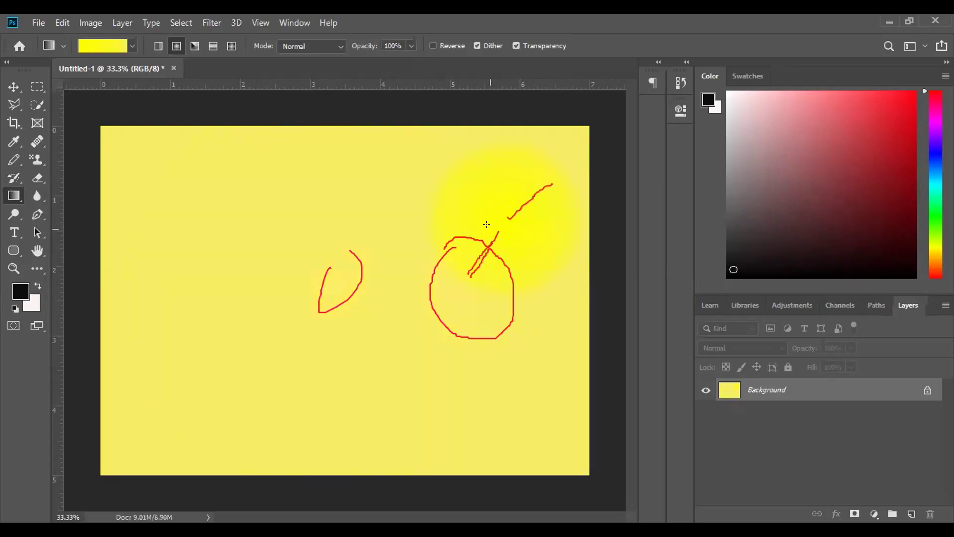
{"action": "left_click_drag", "start_coordinate": [501, 212], "coordinate": [529, 187]}
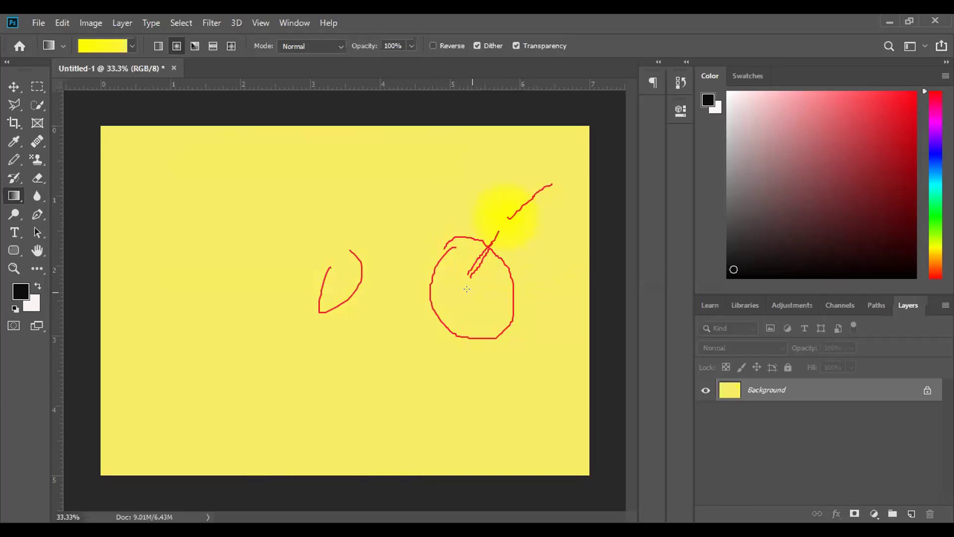
{"action": "key", "text": "ctrl+alt+z"}
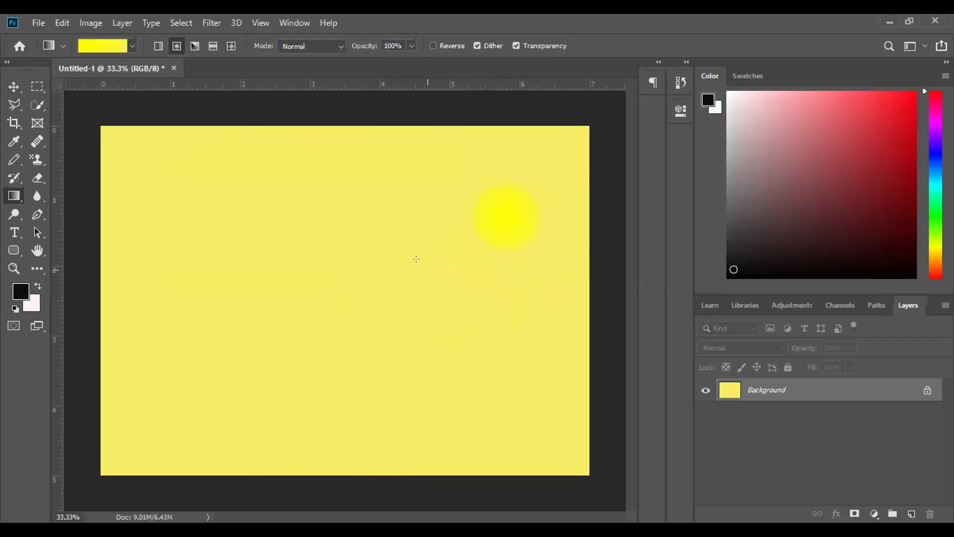
- Lower the gradient's starting opacity stop to 68% and draw a short radial gradient over the yellow glow
{"action": "left_click", "coordinate": [90, 44]}
{"action": "left_click", "coordinate": [308, 261]}
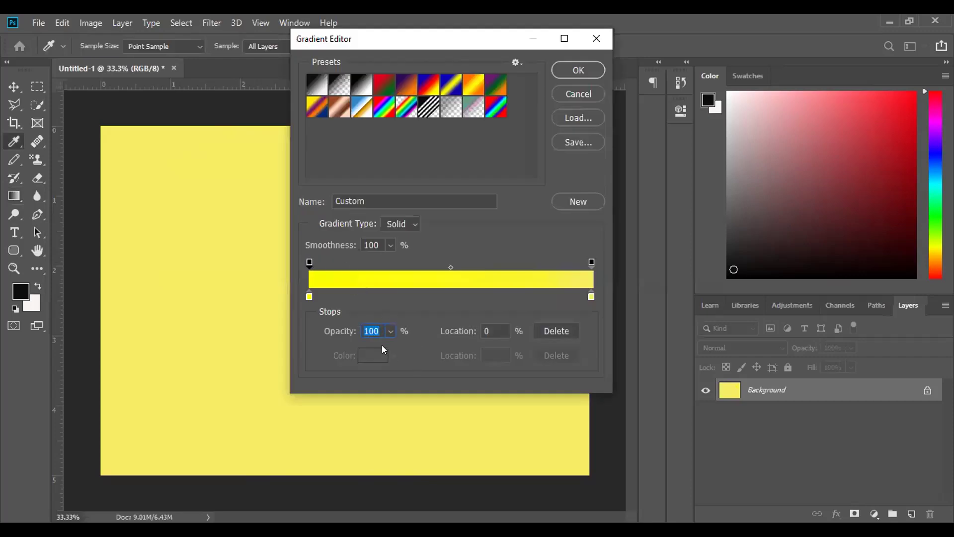
{"action": "left_click", "coordinate": [388, 333]}
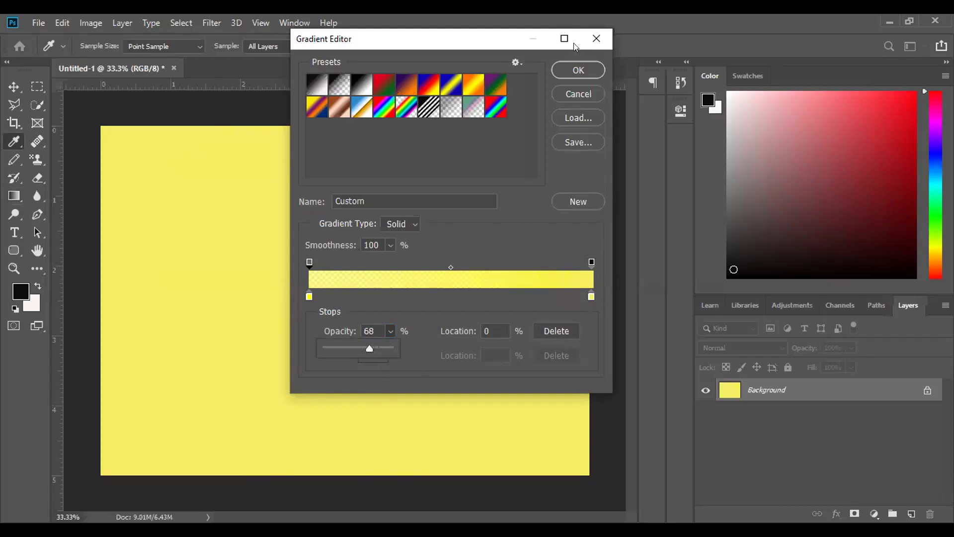
{"action": "left_click", "coordinate": [577, 70]}
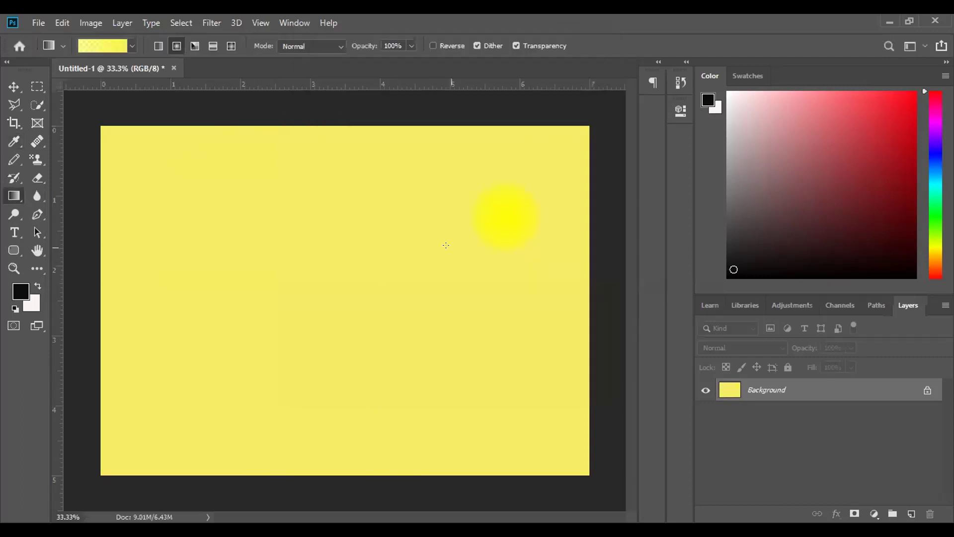
{"action": "left_click_drag", "start_coordinate": [502, 211], "coordinate": [520, 187]}
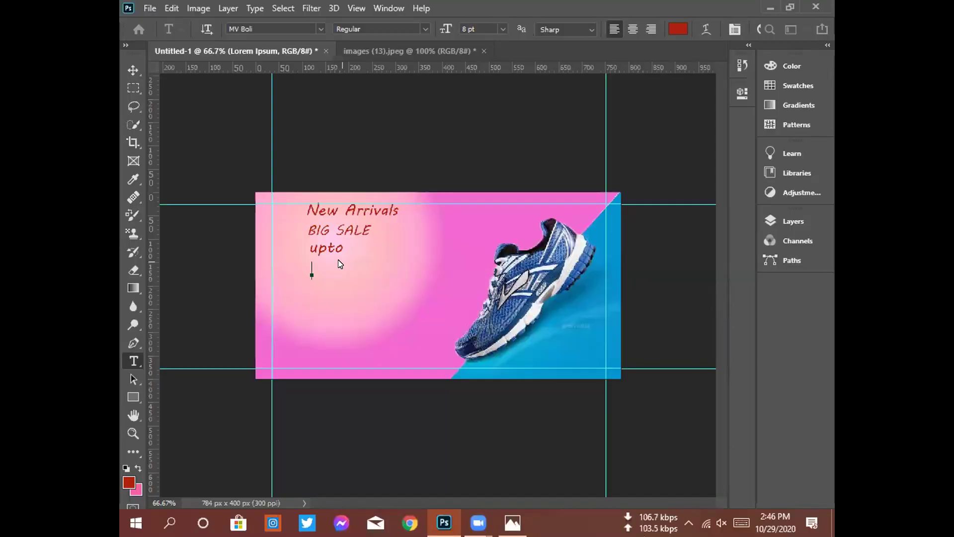
- Enter "70% OFF" below "upto" on the shoe banner and shift both lines to align with the left edge of the text above
{"action": "type", "text": "70"}
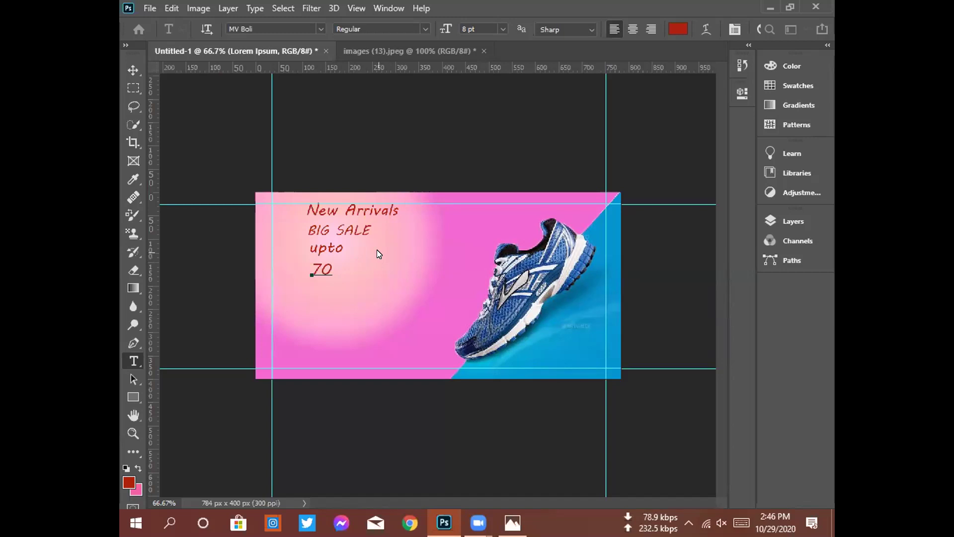
{"action": "type", "text": "%o"}
{"action": "key", "text": "BackSpace"}
{"action": "type", "text": "O"}
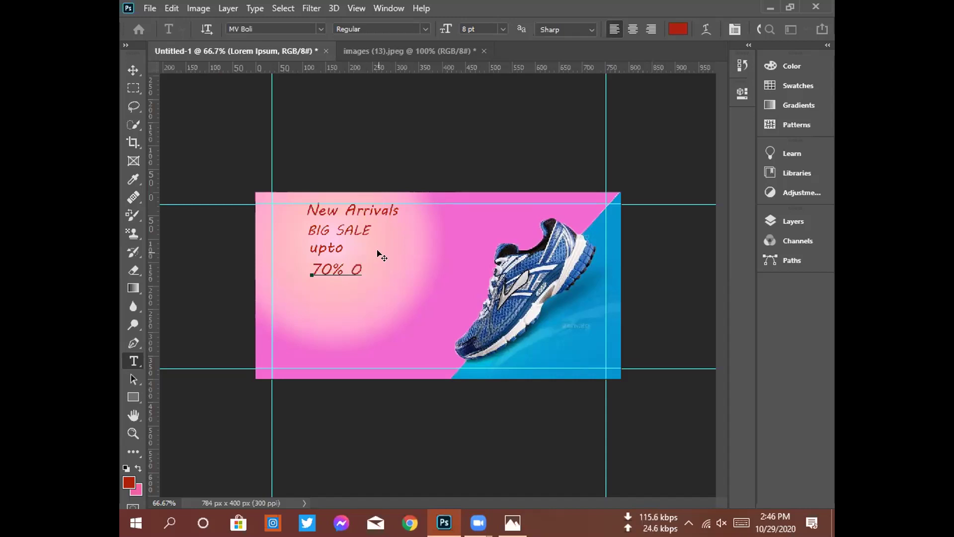
{"action": "type", "text": "FF"}
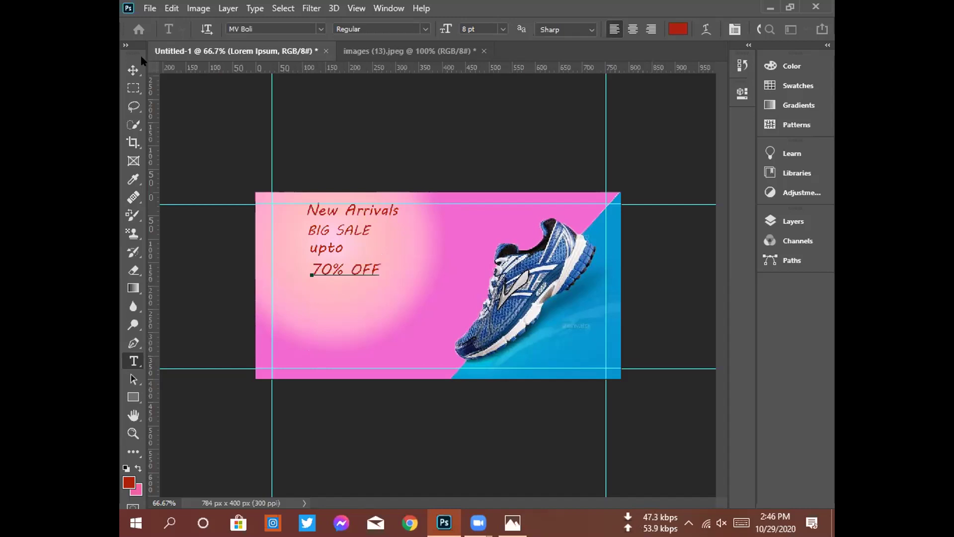
{"action": "left_click", "coordinate": [133, 70]}
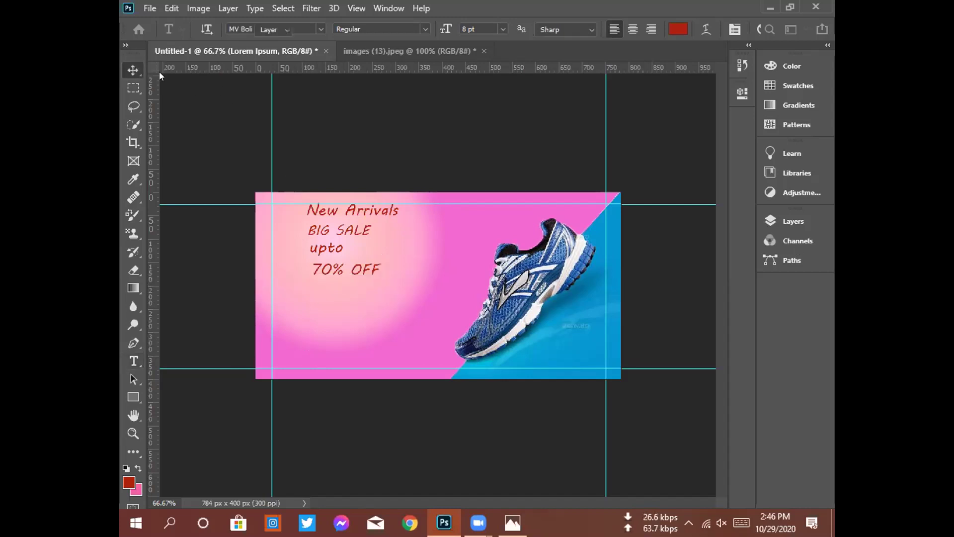
{"action": "left_click_drag", "start_coordinate": [342, 273], "coordinate": [328, 251]}
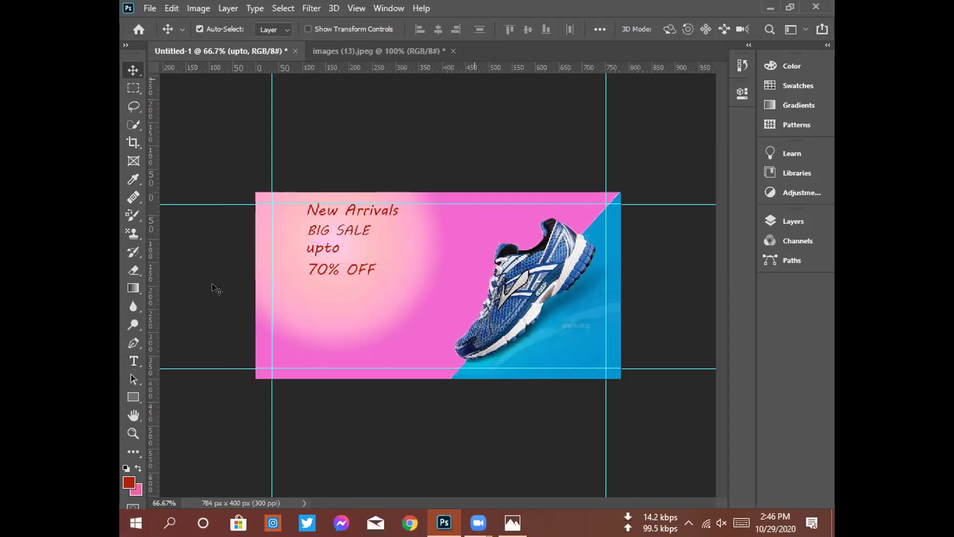
- Add the text "Shop Now" in the lower left area of the shoe banner, below the sale lines
{"action": "left_click", "coordinate": [133, 360]}
{"action": "left_click", "coordinate": [170, 364]}
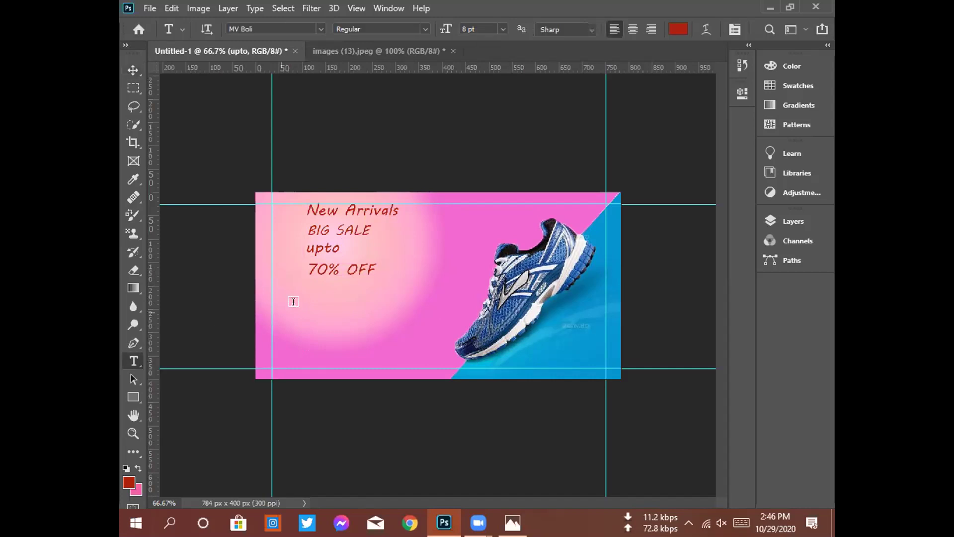
{"action": "left_click", "coordinate": [290, 343]}
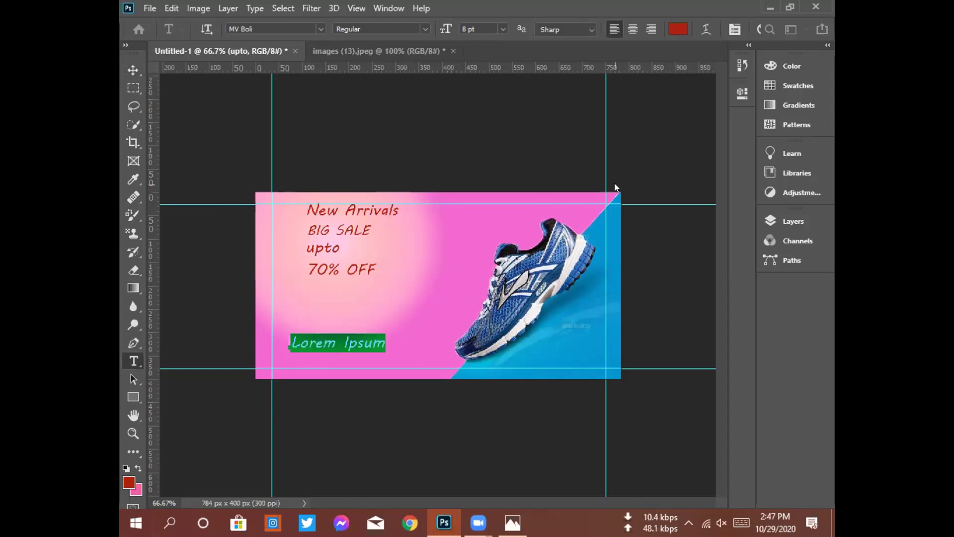
{"action": "type", "text": "s"}
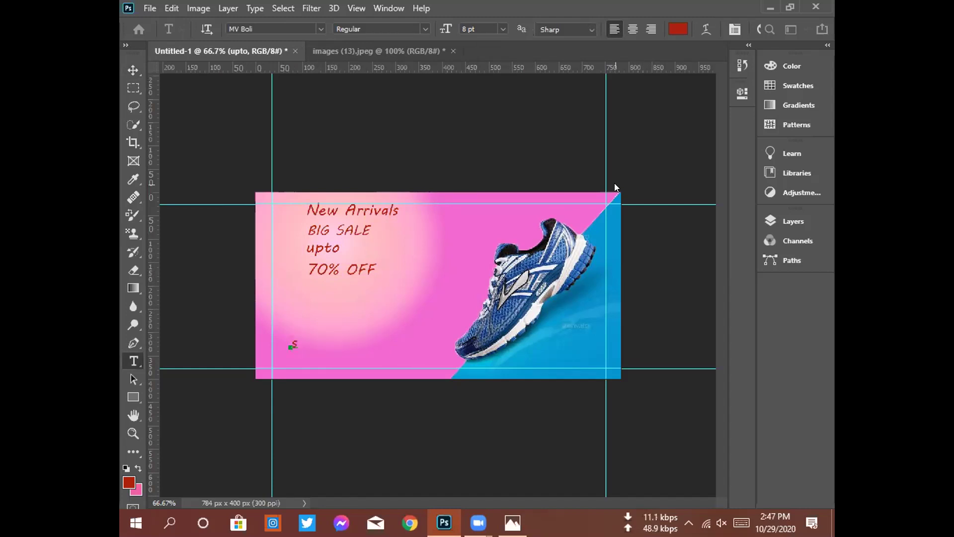
{"action": "type", "text": "h"}
{"action": "key", "text": "BackSpace"}
{"action": "key", "text": "BackSpace"}
{"action": "type", "text": "Sho"}
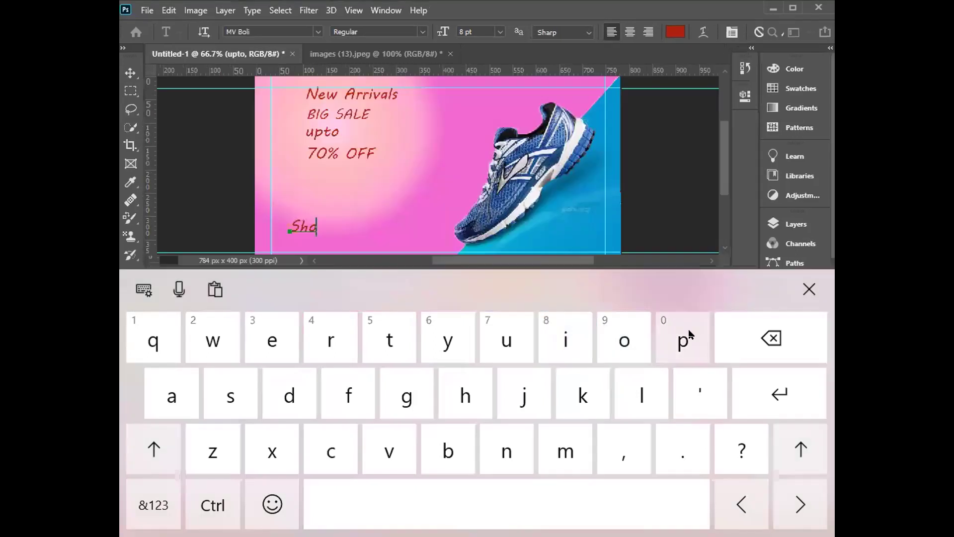
{"action": "left_click", "coordinate": [670, 325]}
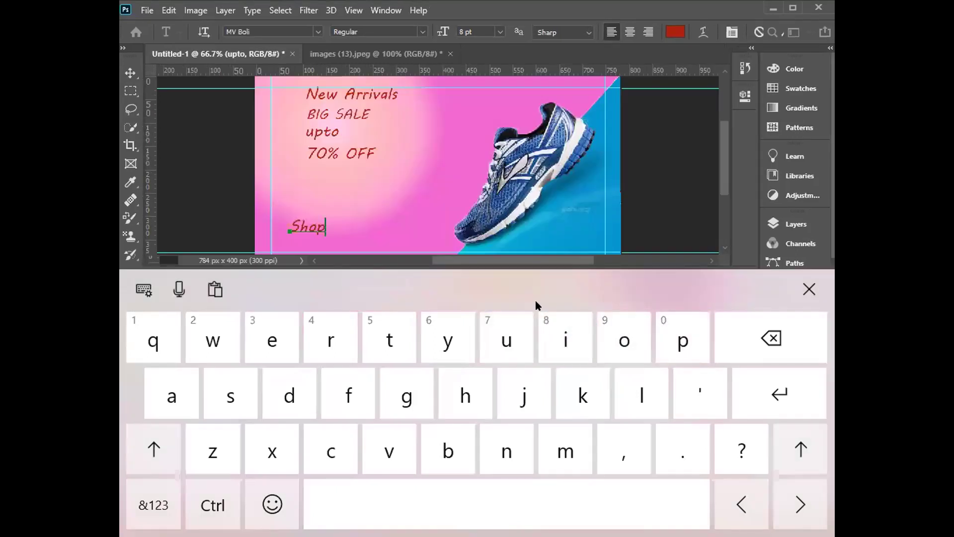
{"action": "left_click", "coordinate": [810, 289]}
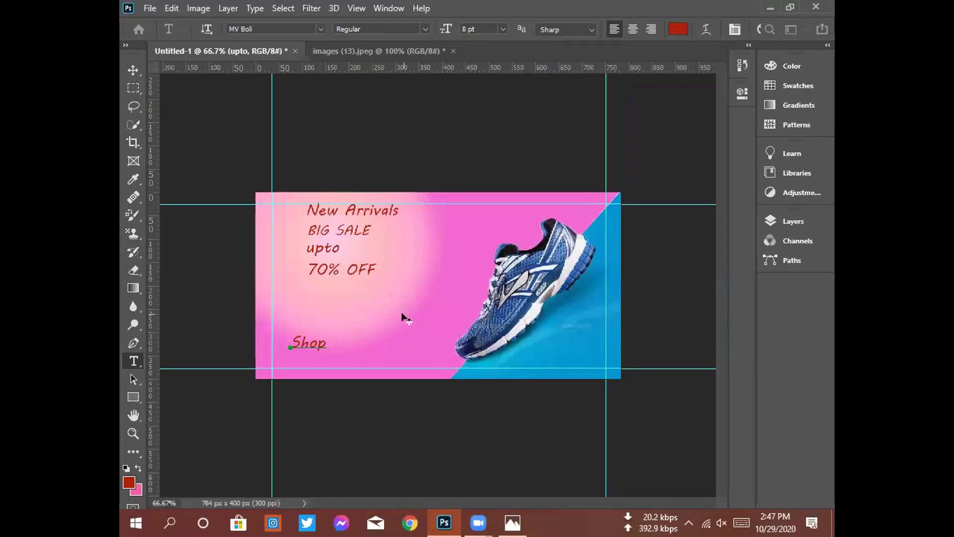
{"action": "type", "text": "Na"}
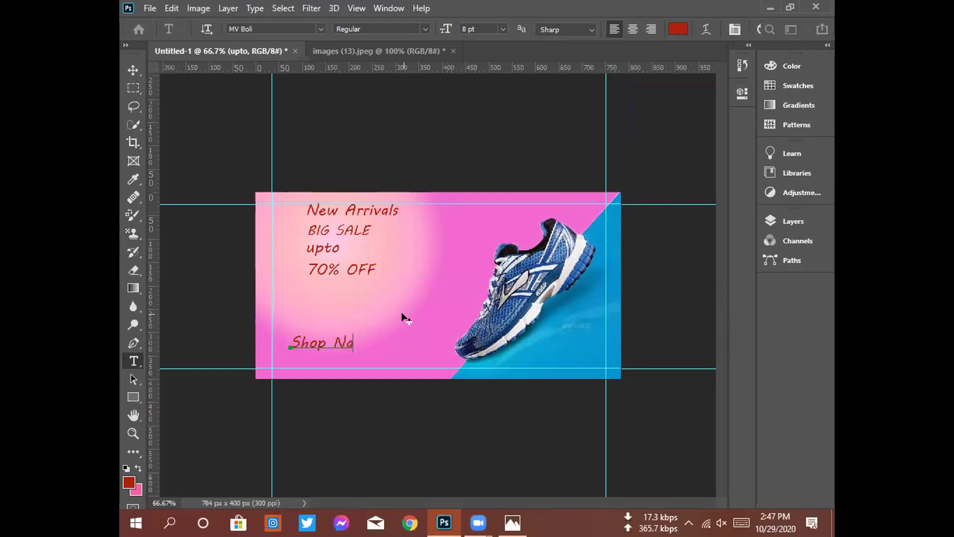
{"action": "key", "text": "BackSpace"}
{"action": "type", "text": "ow"}
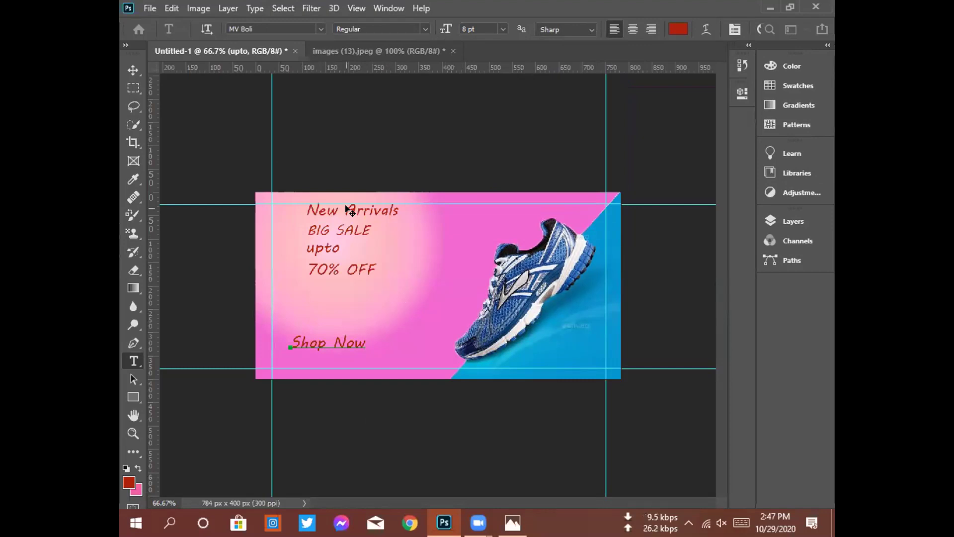
{"action": "left_click", "coordinate": [133, 70]}
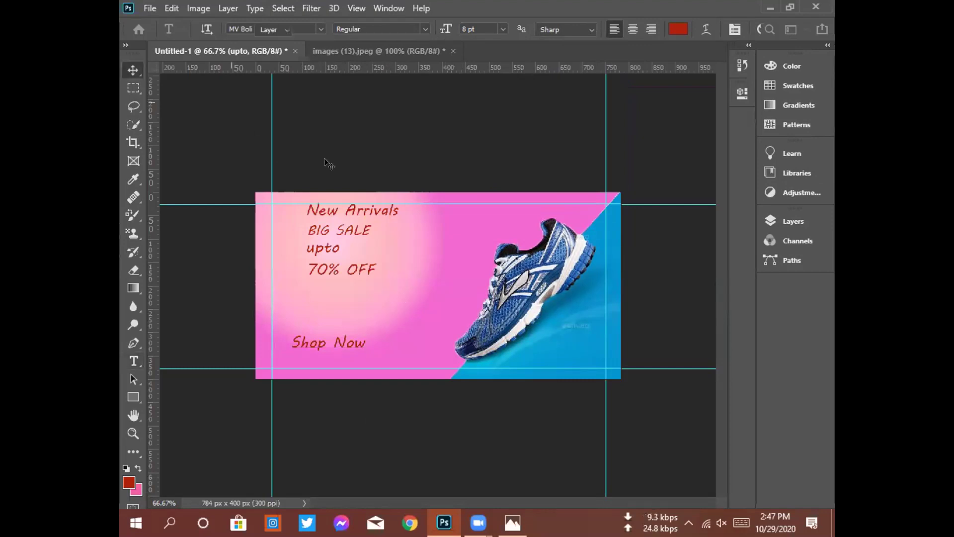
- Select the "New Arrivals" text and look through the available fonts and the Warp Text options, leaving both unchanged
{"action": "double_click", "coordinate": [350, 212]}
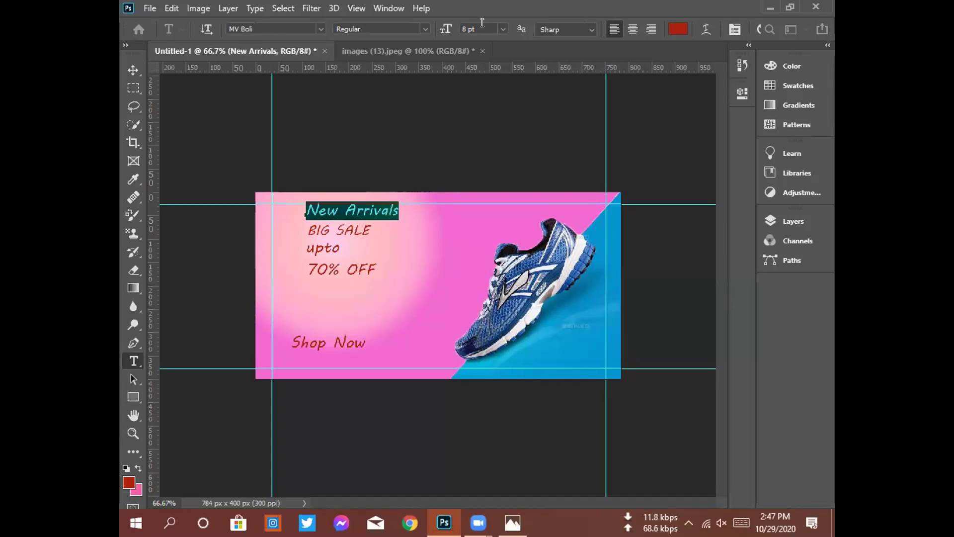
{"action": "left_click", "coordinate": [321, 29]}
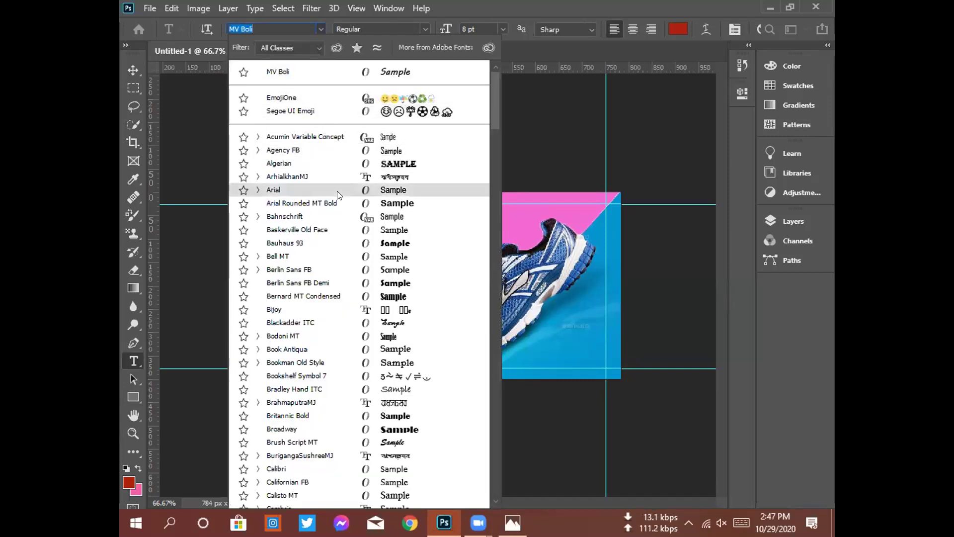
{"action": "scroll", "coordinate": [315, 243], "scroll_direction": "down", "scroll_amount": 1}
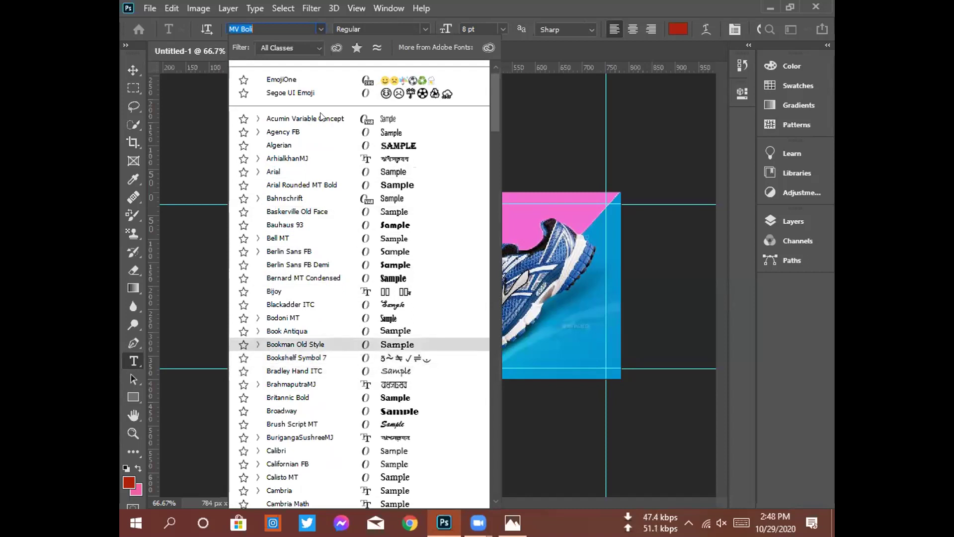
{"action": "left_click", "coordinate": [318, 28]}
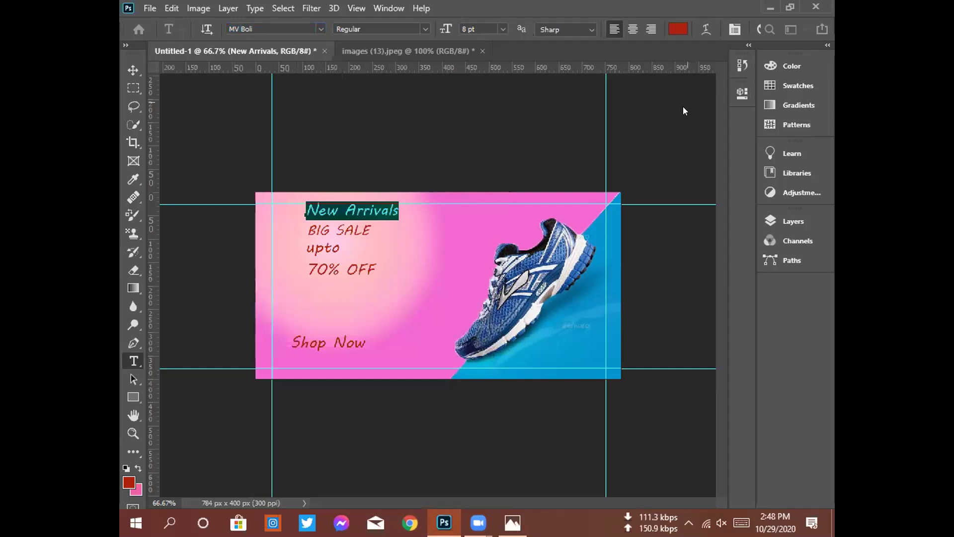
{"action": "left_click", "coordinate": [705, 28]}
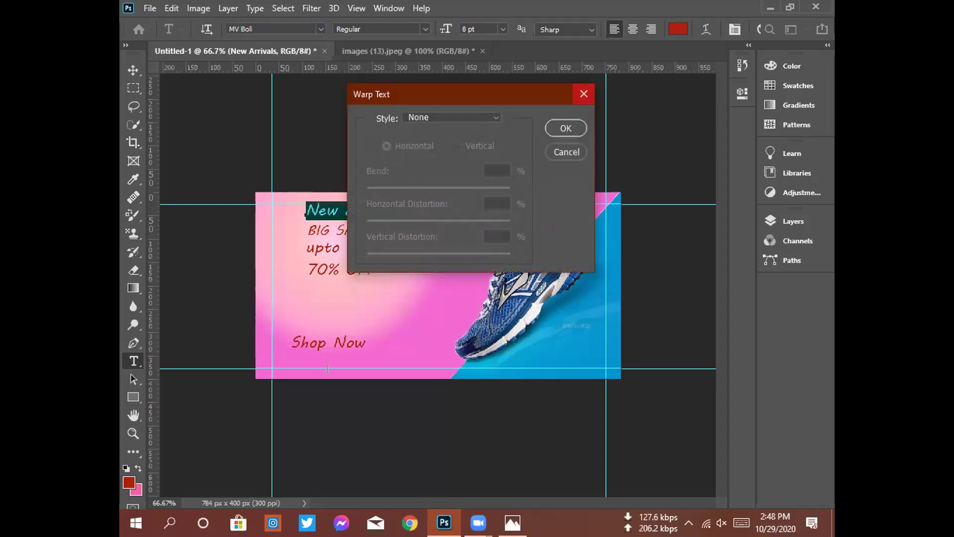
{"action": "left_click", "coordinate": [585, 94]}
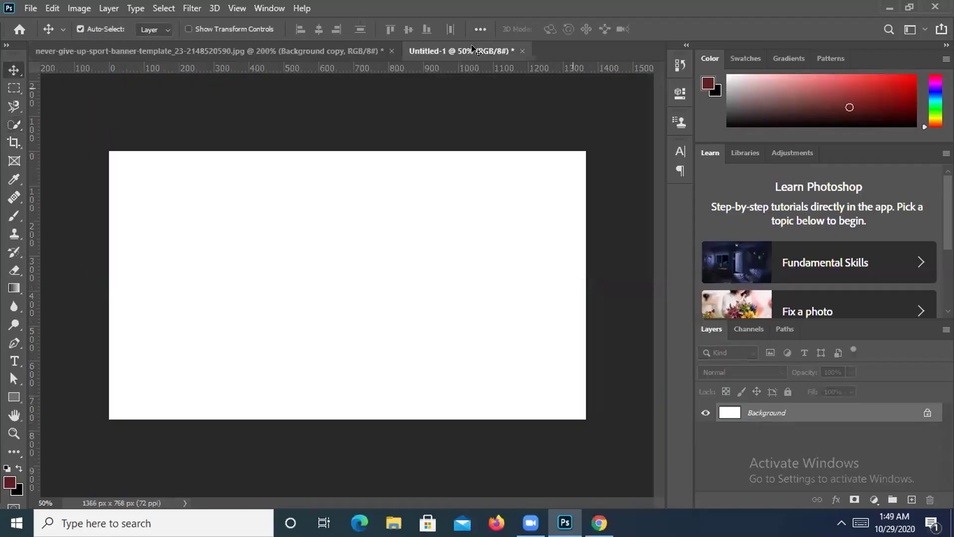
- Switch to the never-give-up sport banner document, show Layer 0 and hide the Background copy layer
{"action": "left_click", "coordinate": [234, 51]}
{"action": "key", "text": "ctrl+minus"}
{"action": "key", "text": "ctrl+minus"}
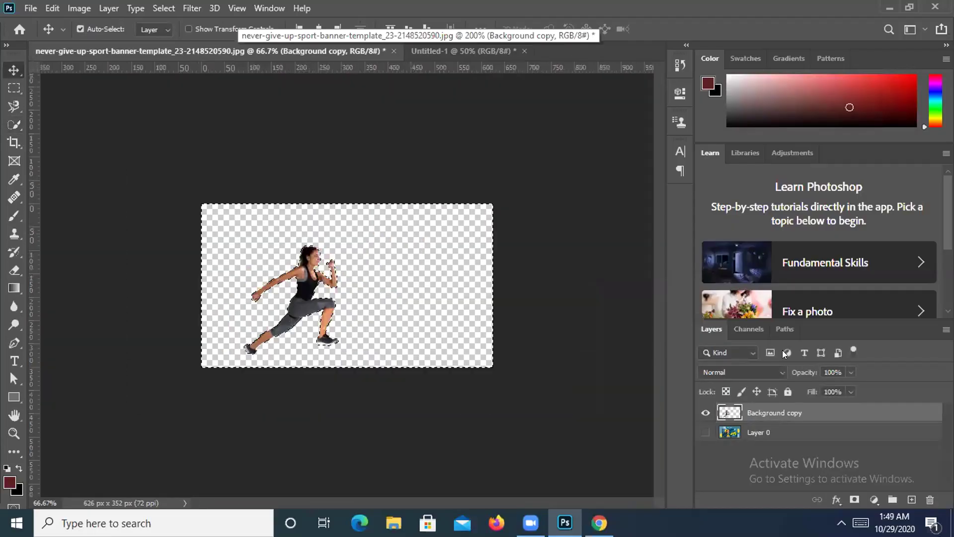
{"action": "left_click", "coordinate": [706, 431]}
{"action": "left_click", "coordinate": [707, 416]}
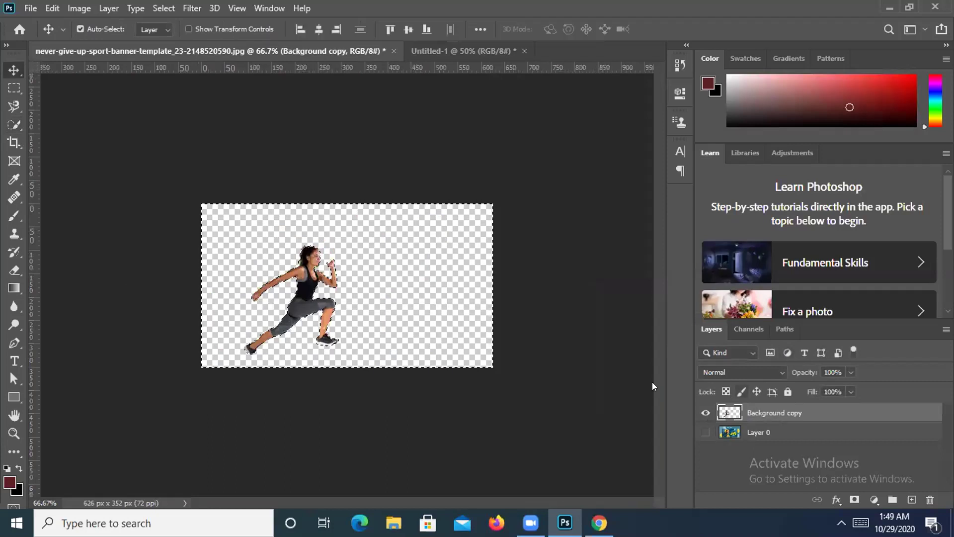
{"action": "key", "text": "ctrl+plus"}
{"action": "key", "text": "ctrl+plus"}
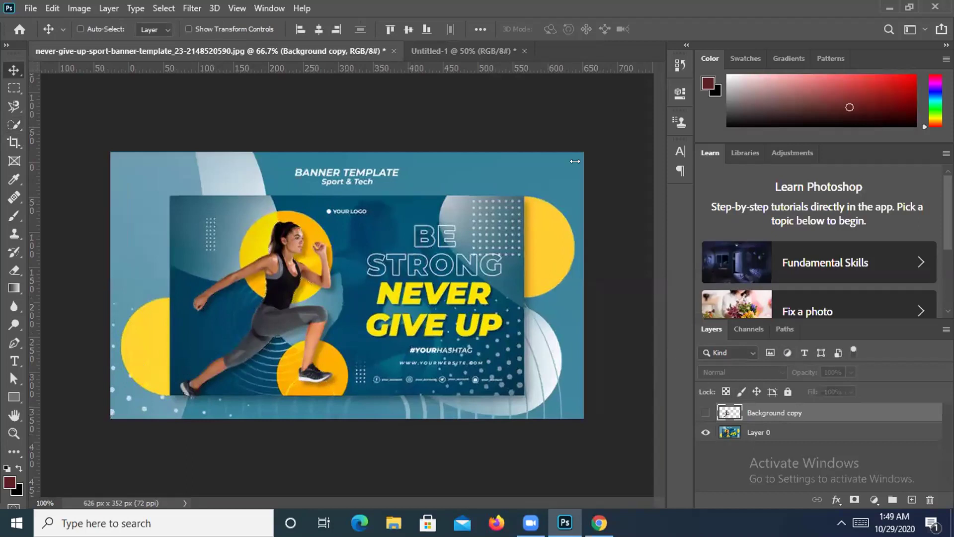
{"action": "key", "text": "ctrl+plus"}
{"action": "key", "text": "ctrl+shift+s"}
{"action": "type", "text": "d"}
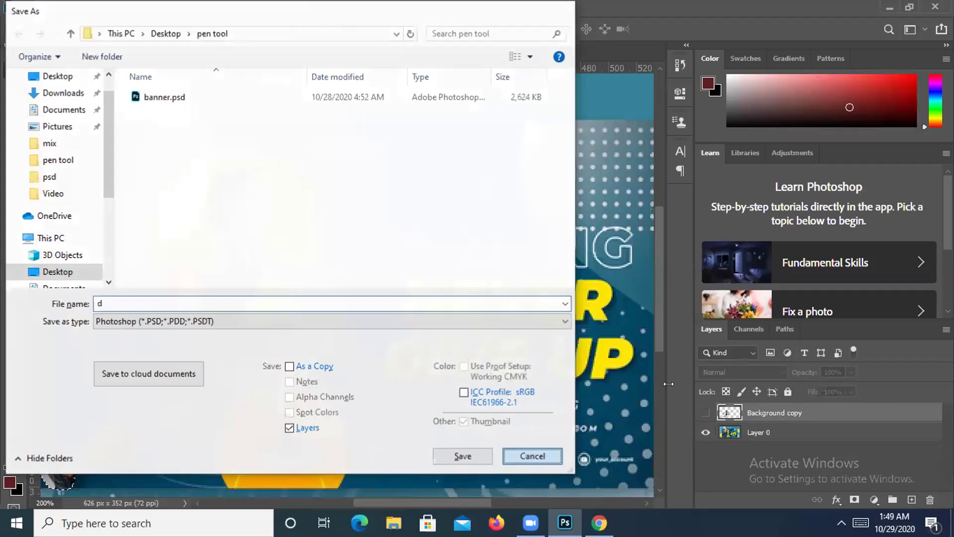
{"action": "key", "text": "Escape"}
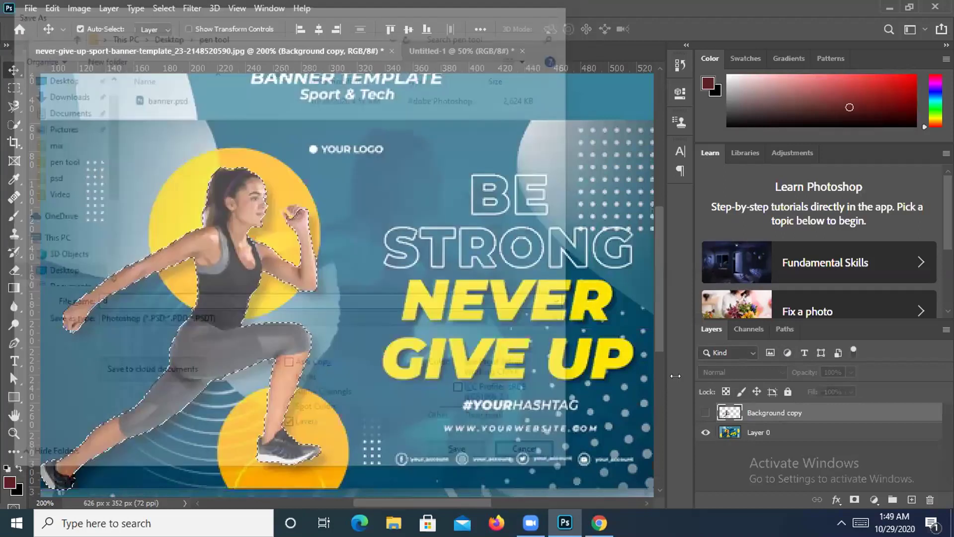
{"action": "key", "text": "ctrl+minus"}
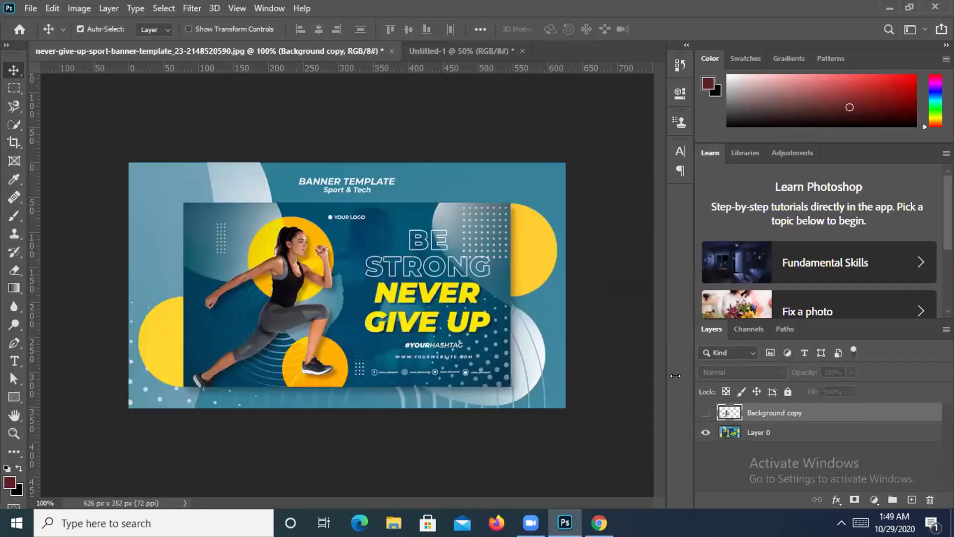
{"action": "key", "text": "ctrl+plus"}
{"action": "key", "text": "ctrl+plus"}
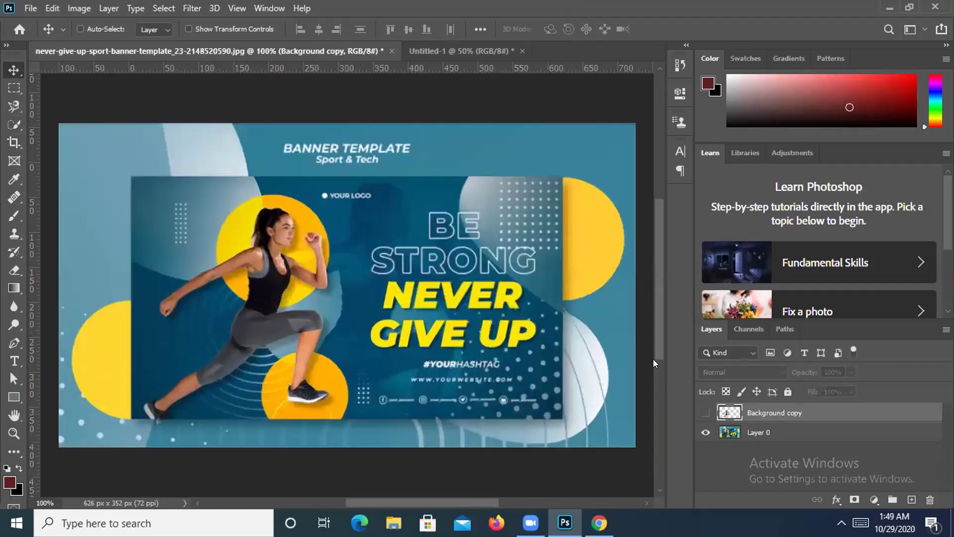
{"action": "key", "text": "ctrl+minus"}
{"action": "key", "text": "ctrl+minus"}
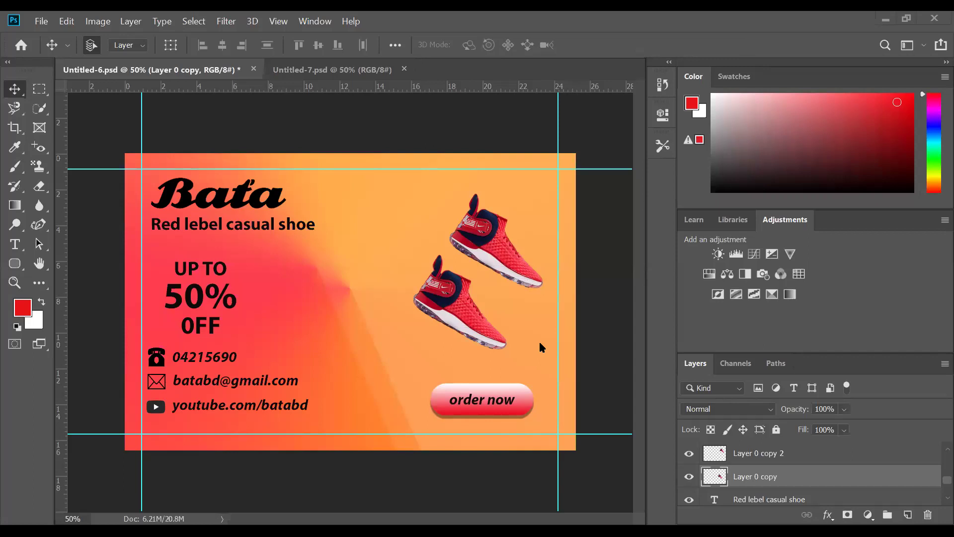
{"action": "left_click", "coordinate": [769, 458]}
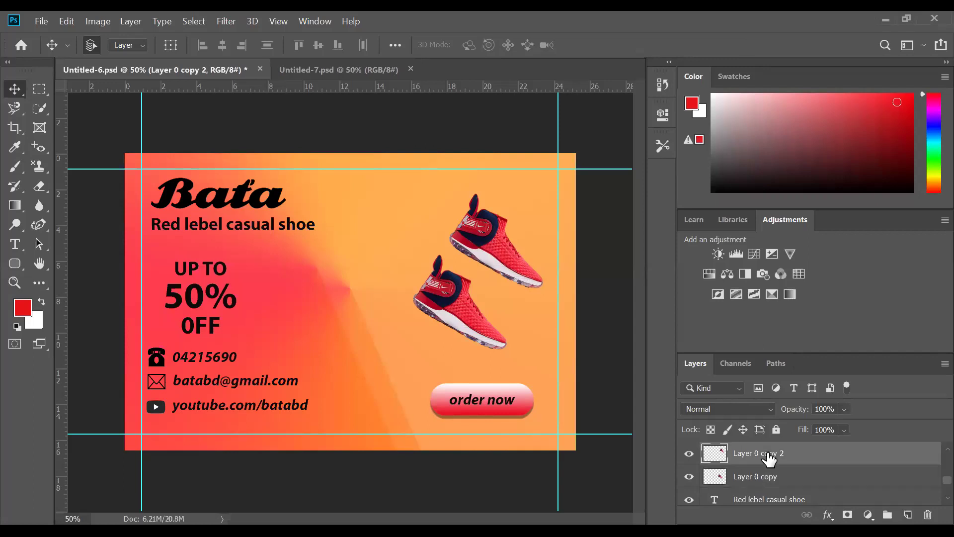
{"action": "key", "text": "ctrl+t"}
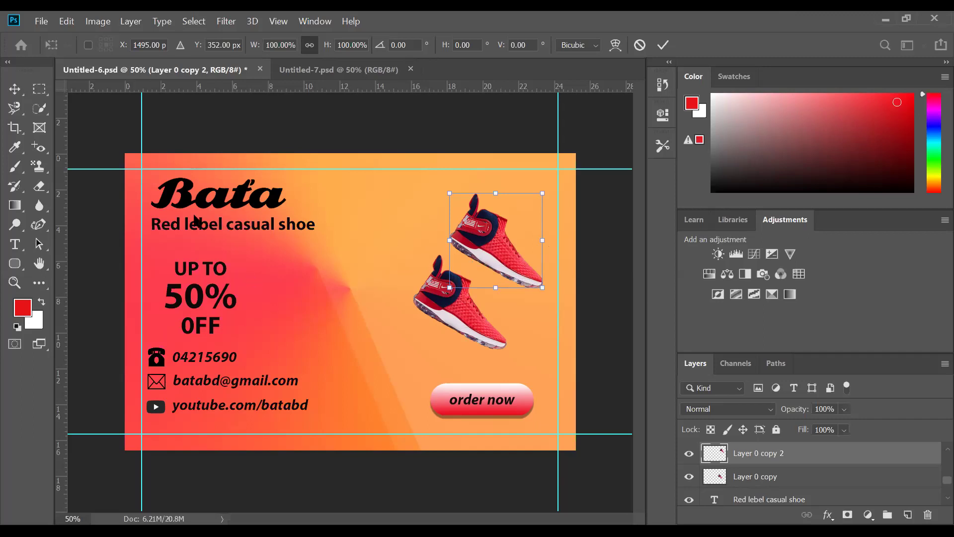
{"action": "key", "text": "Return"}
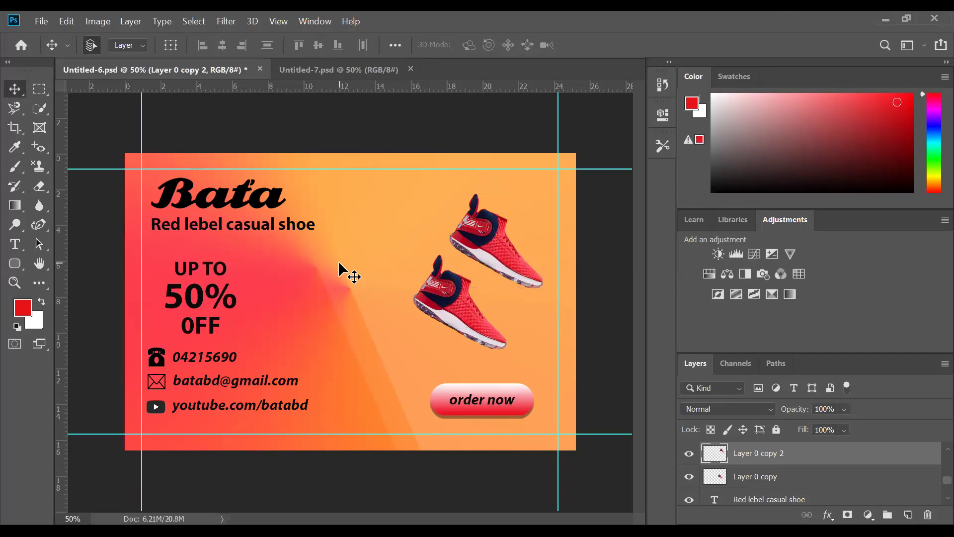
{"action": "left_click", "coordinate": [374, 337]}
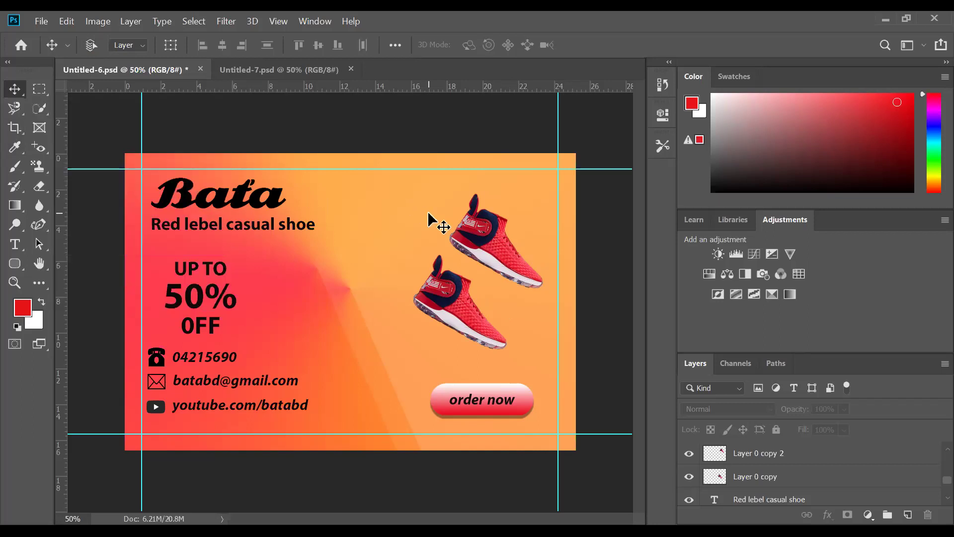
- Mirror the upper red shoe on Layer 0 copy 2 horizontally with Free Transform and rotate it until its sole is nearly level
{"action": "left_click", "coordinate": [751, 459]}
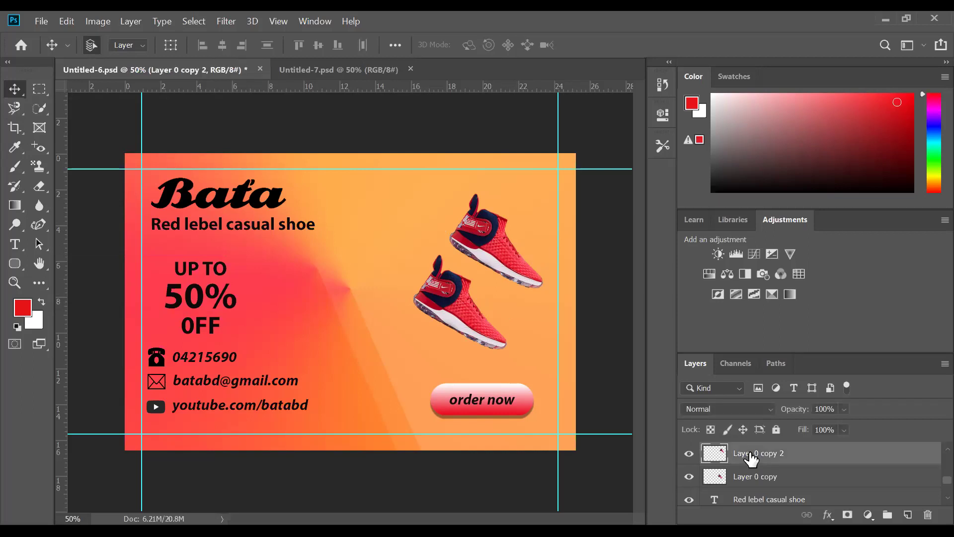
{"action": "key", "text": "ctrl"}
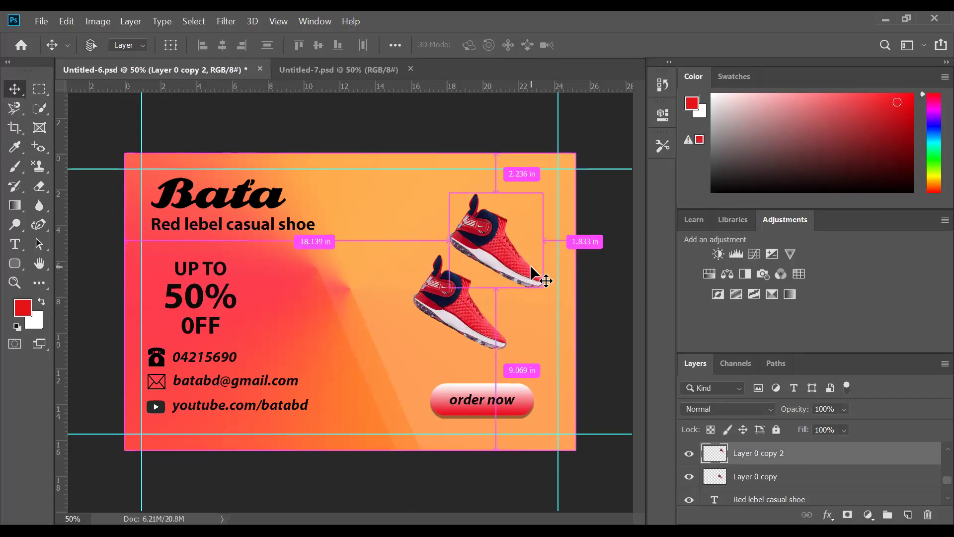
{"action": "key", "text": "ctrl+t"}
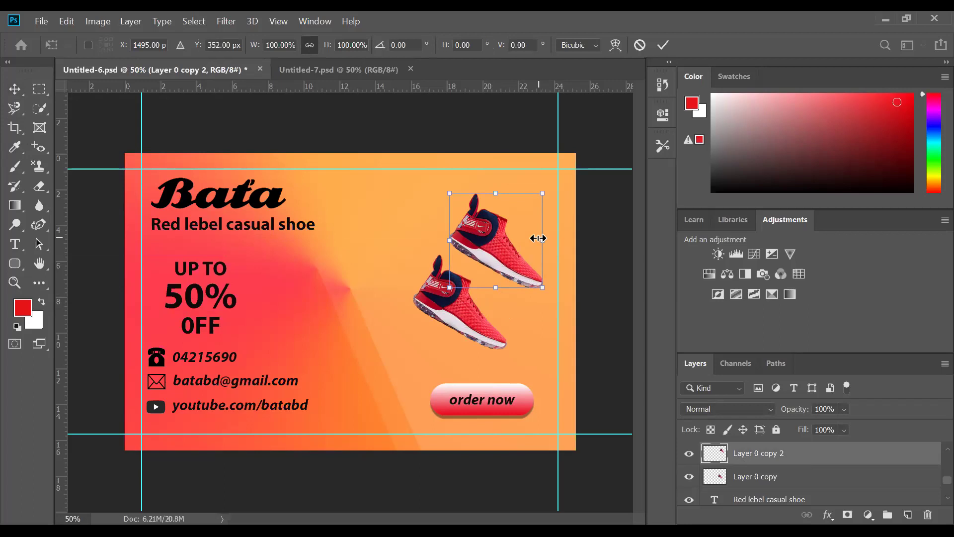
{"action": "left_click_drag", "start_coordinate": [542, 242], "coordinate": [348, 235]}
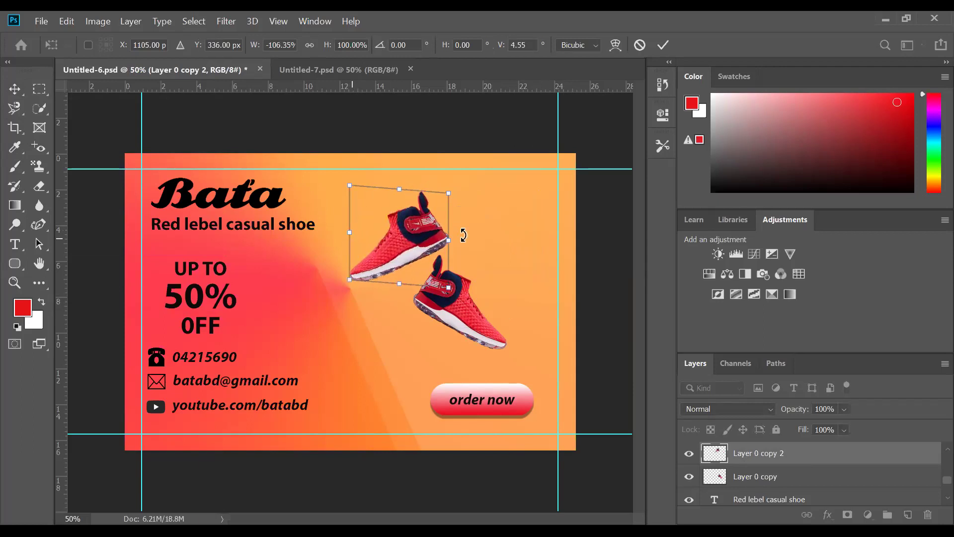
{"action": "left_click_drag", "start_coordinate": [460, 191], "coordinate": [460, 211]}
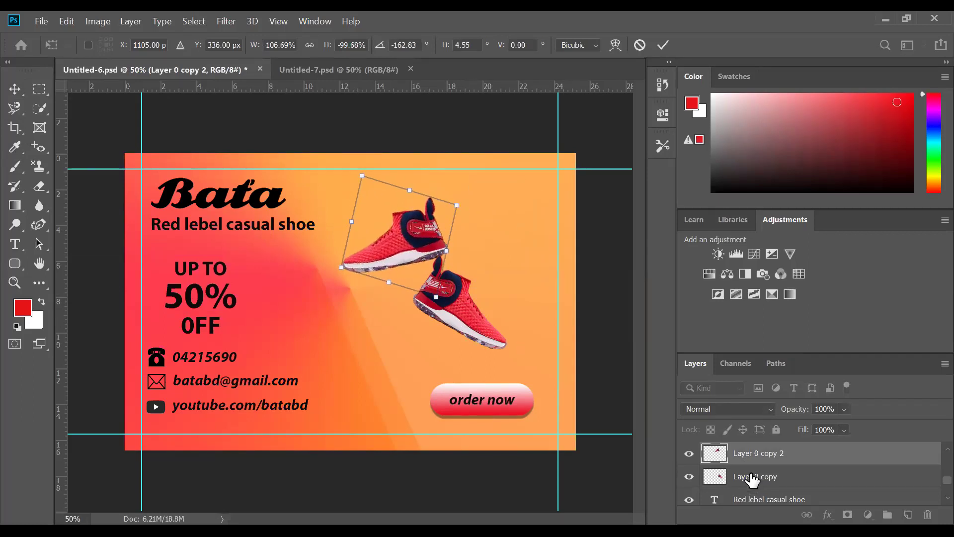
- Move the other shoe to the banner's upper right and place the mirrored shoe beneath it, just above the "order now" button
{"action": "left_click", "coordinate": [749, 478]}
{"action": "left_click_drag", "start_coordinate": [470, 316], "coordinate": [532, 254]}
{"action": "left_click_drag", "start_coordinate": [414, 247], "coordinate": [457, 293]}
{"action": "left_click_drag", "start_coordinate": [481, 328], "coordinate": [480, 242]}
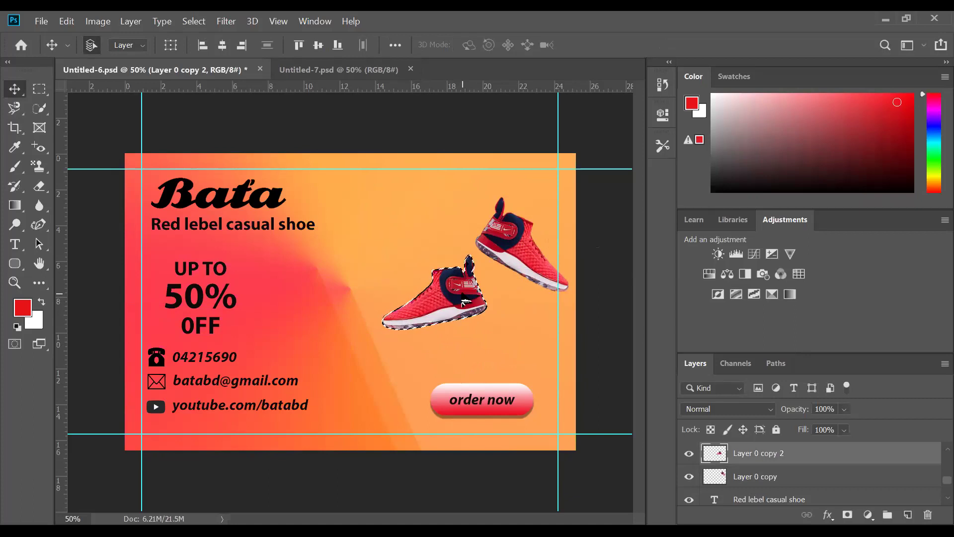
{"action": "key", "text": "ctrl+d"}
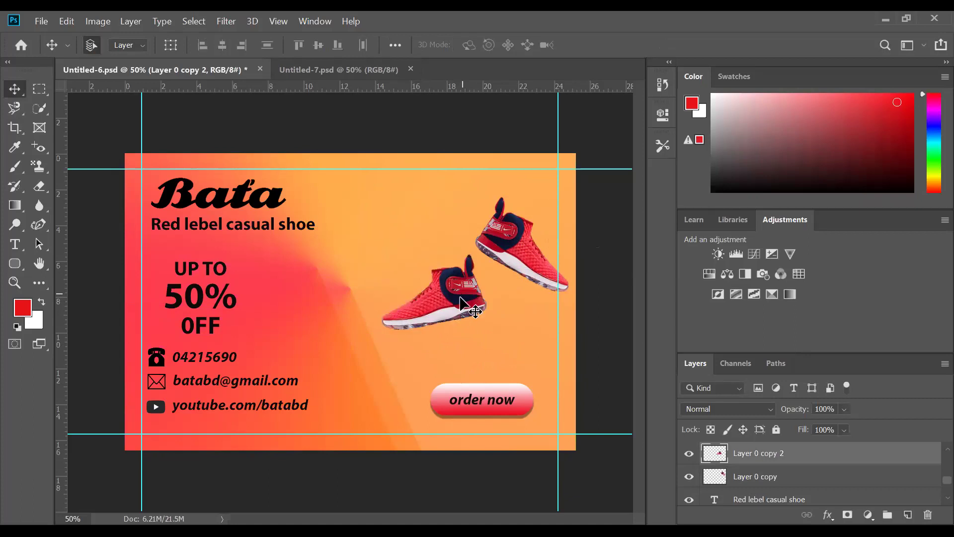
{"action": "left_click_drag", "start_coordinate": [448, 305], "coordinate": [492, 331]}
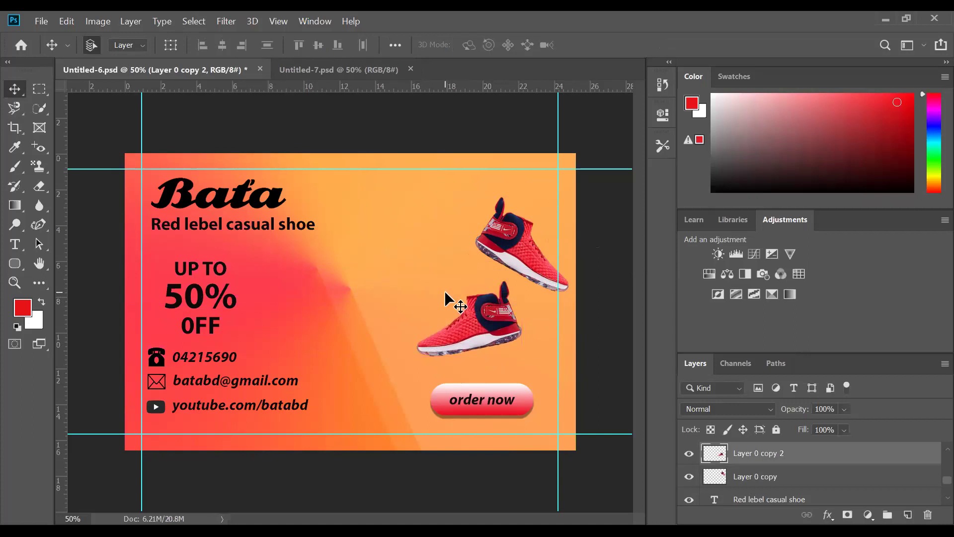
- Move the upper shoe toward the banner's middle and slightly down, and shift the lower shoe slightly right above the "order now" button
{"action": "left_click_drag", "start_coordinate": [511, 244], "coordinate": [423, 253]}
{"action": "left_click", "coordinate": [484, 323]}
{"action": "left_click_drag", "start_coordinate": [482, 318], "coordinate": [499, 319]}
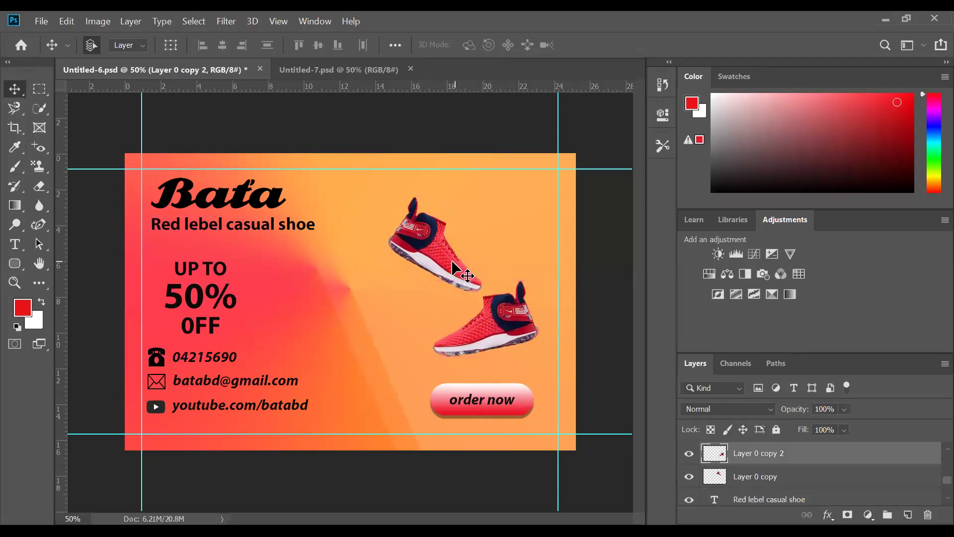
{"action": "left_click", "coordinate": [436, 249]}
{"action": "left_click_drag", "start_coordinate": [436, 250], "coordinate": [433, 264]}
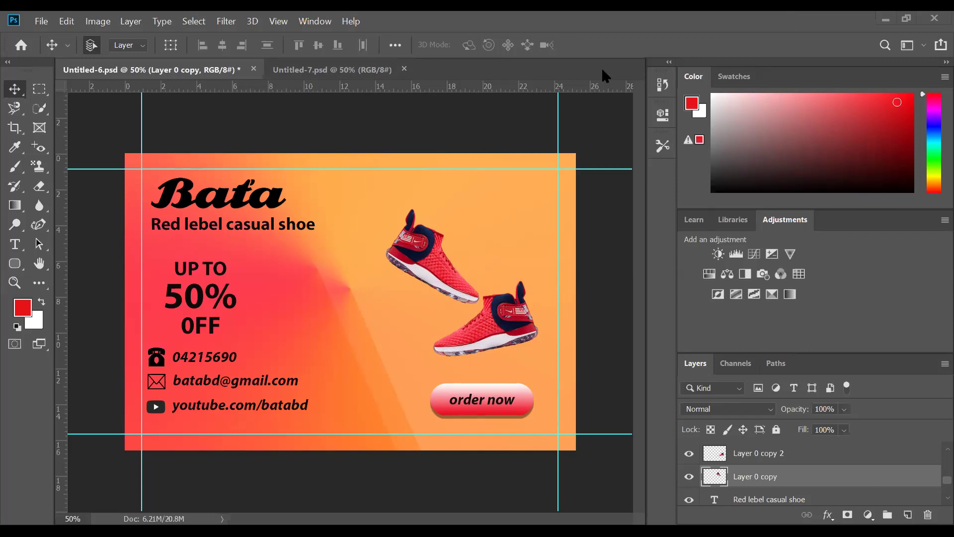
- Move the lower shoe on Layer 0 copy 2 slightly down and right with Free Transform and rotate it about 2 degrees
{"action": "left_click", "coordinate": [777, 455]}
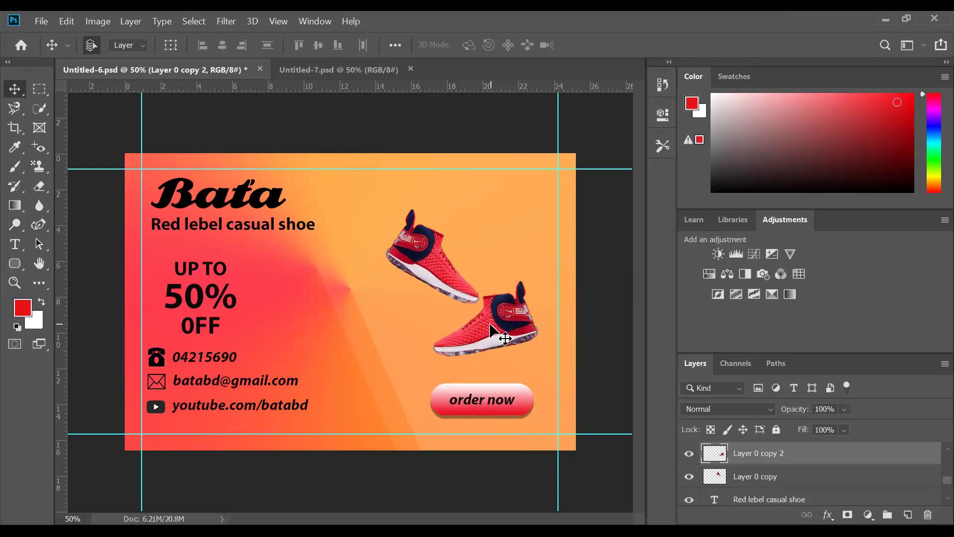
{"action": "key", "text": "ctrl+t"}
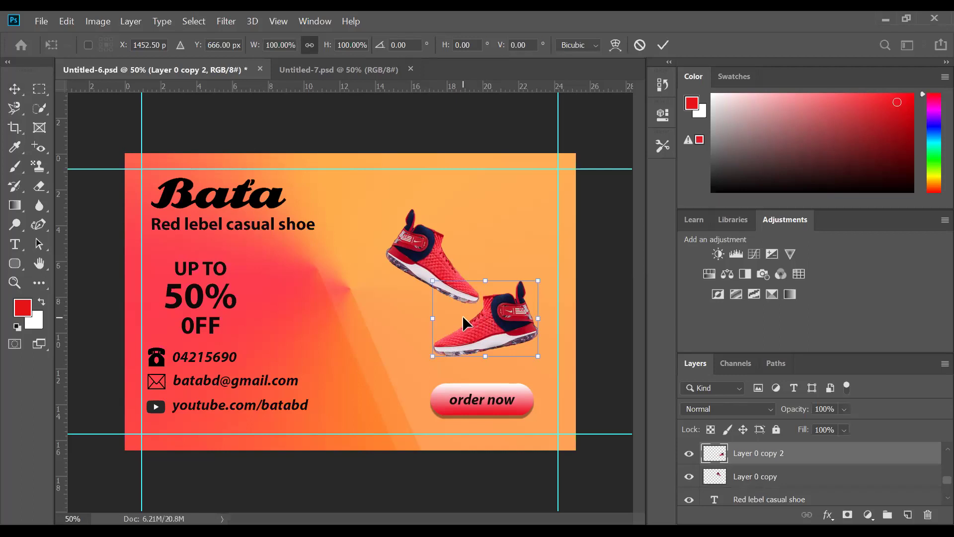
{"action": "mouse_move", "coordinate": [464, 318]}
{"action": "left_mouse_down"}
{"action": "mouse_move", "coordinate": [484, 320]}
{"action": "mouse_move", "coordinate": [468, 329]}
{"action": "left_mouse_up"}
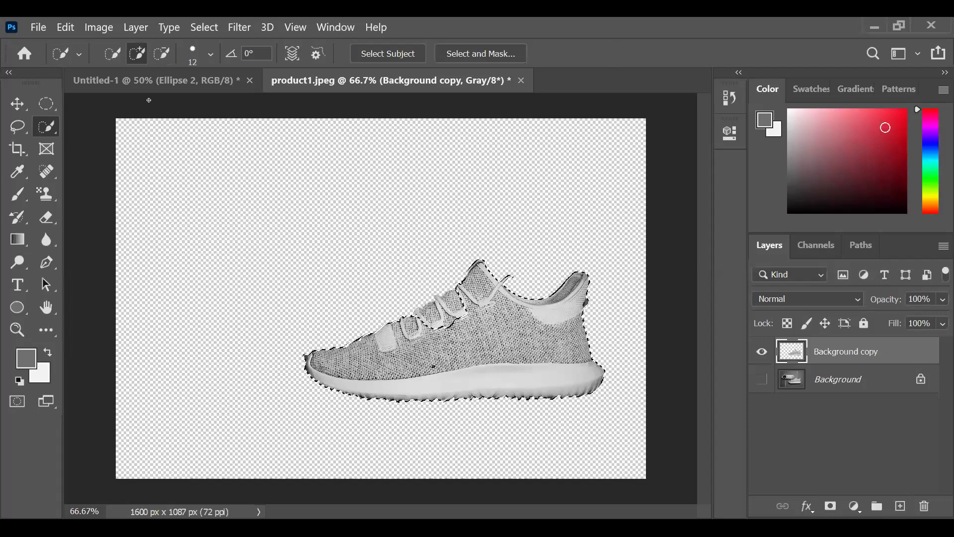
{"action": "key", "text": "ctrl+d"}
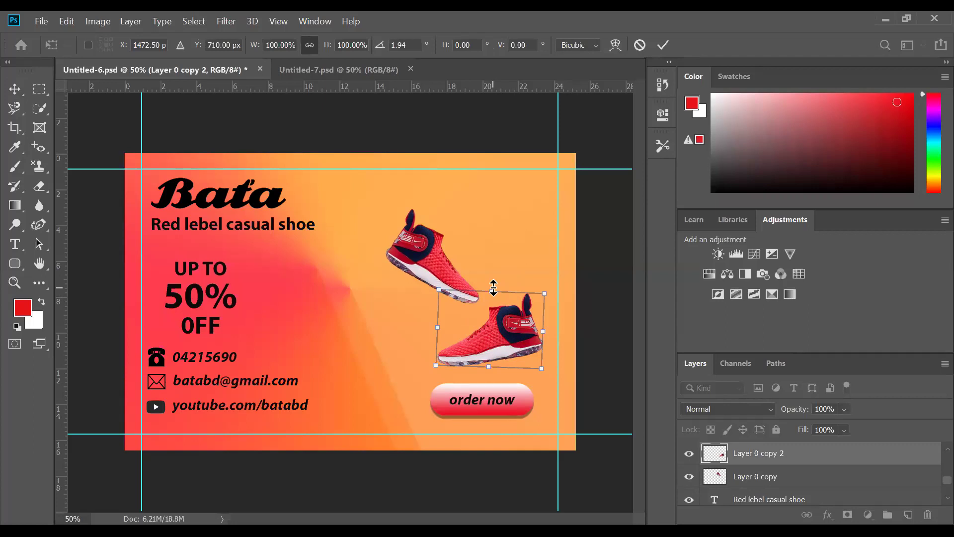
{"action": "mouse_move", "coordinate": [494, 289]}
{"action": "left_mouse_down"}
{"action": "mouse_move", "coordinate": [551, 276]}
{"action": "mouse_move", "coordinate": [509, 293]}
{"action": "mouse_move", "coordinate": [529, 309]}
{"action": "mouse_move", "coordinate": [509, 327]}
{"action": "mouse_move", "coordinate": [490, 296]}
{"action": "mouse_move", "coordinate": [424, 312]}
{"action": "mouse_move", "coordinate": [506, 290]}
{"action": "mouse_move", "coordinate": [539, 338]}
{"action": "mouse_move", "coordinate": [395, 360]}
{"action": "mouse_move", "coordinate": [404, 330]}
{"action": "mouse_move", "coordinate": [418, 341]}
{"action": "mouse_move", "coordinate": [440, 401]}
{"action": "mouse_move", "coordinate": [462, 416]}
{"action": "mouse_move", "coordinate": [473, 312]}
{"action": "mouse_move", "coordinate": [491, 282]}
{"action": "mouse_move", "coordinate": [489, 289]}
{"action": "left_mouse_up"}
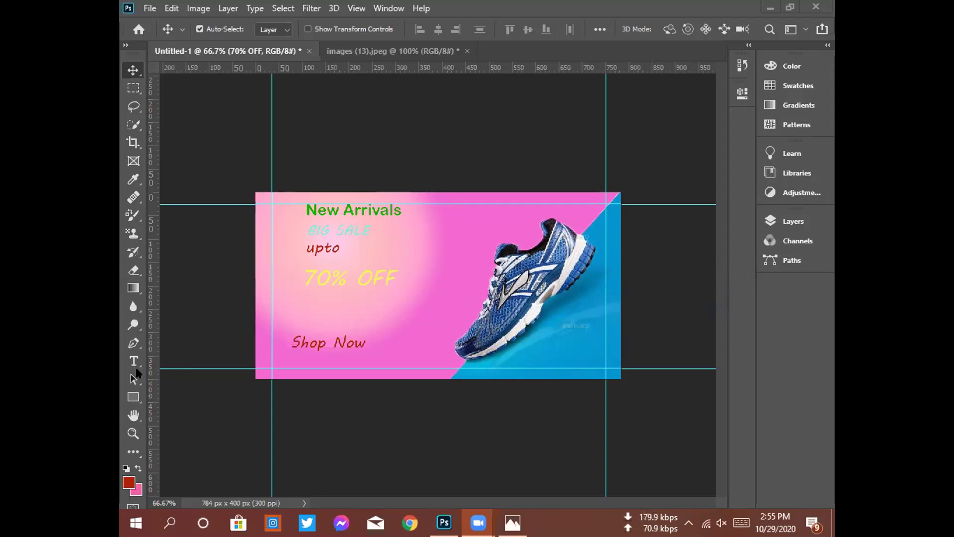
- On the New Arrivals banner, draw a rectangle shape about 178 by 36 px over the "Shop Now" text
{"action": "left_click", "coordinate": [134, 397]}
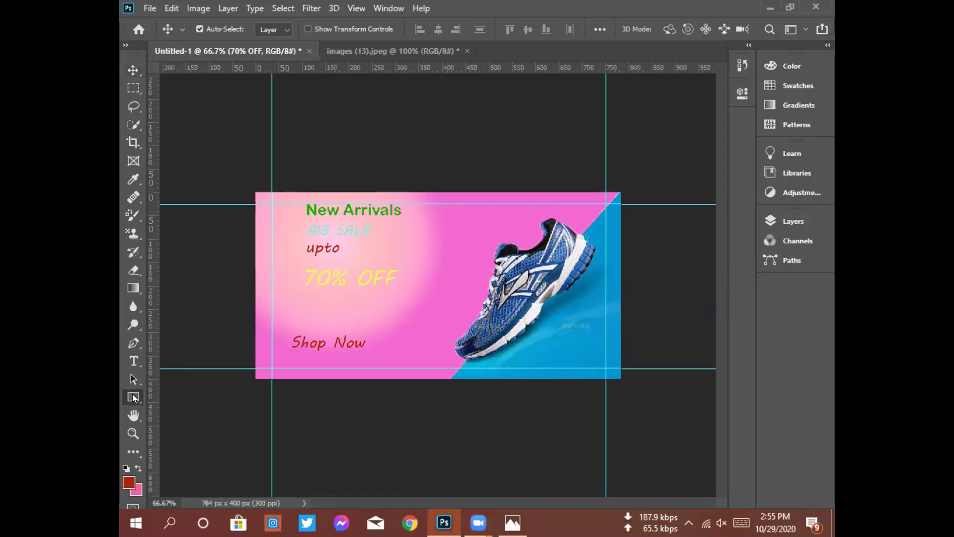
{"action": "left_click", "coordinate": [237, 28]}
{"action": "left_click", "coordinate": [243, 28]}
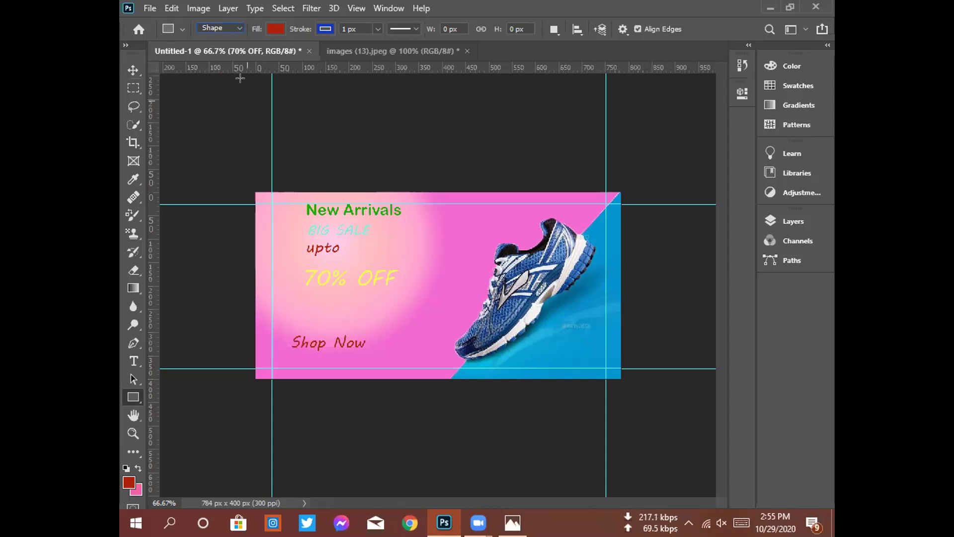
{"action": "left_click", "coordinate": [237, 30]}
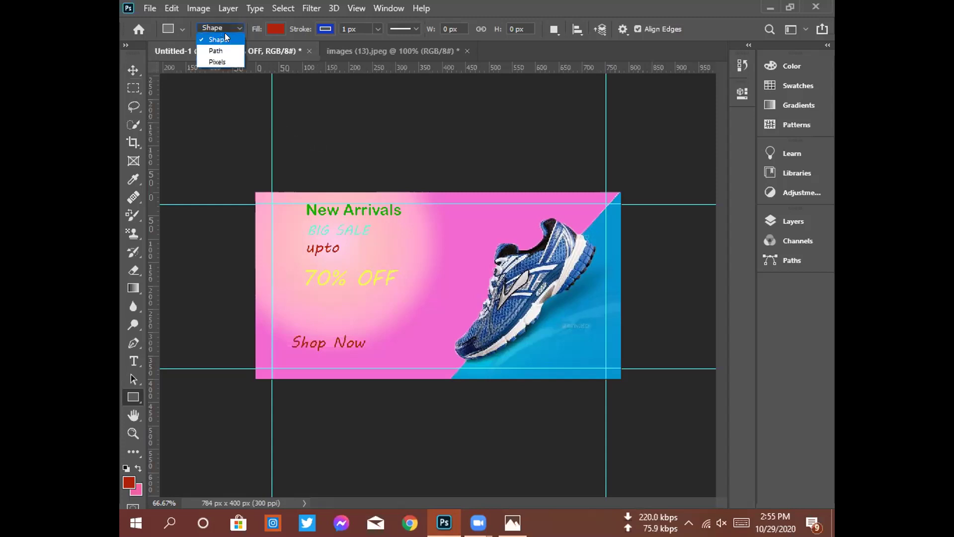
{"action": "left_click", "coordinate": [224, 35]}
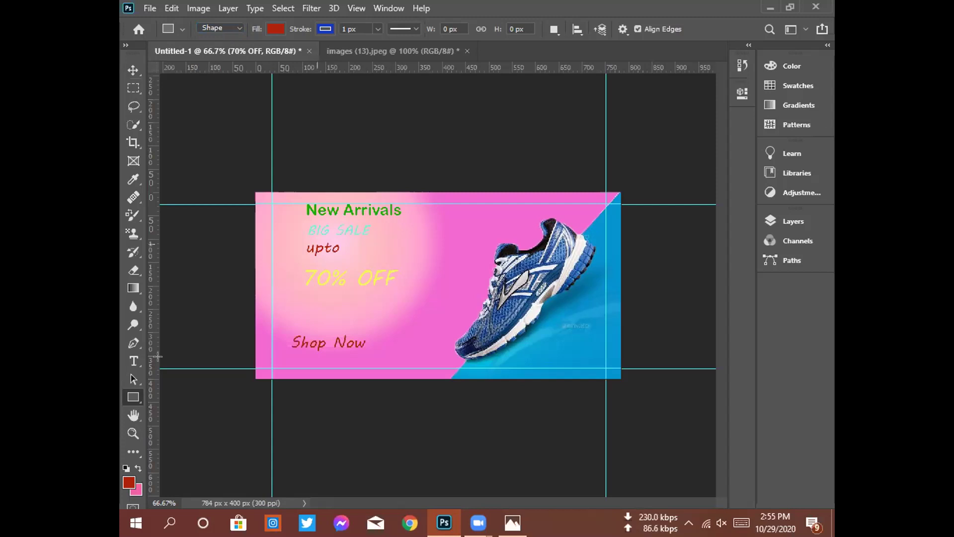
{"action": "left_click_drag", "start_coordinate": [289, 336], "coordinate": [366, 347]}
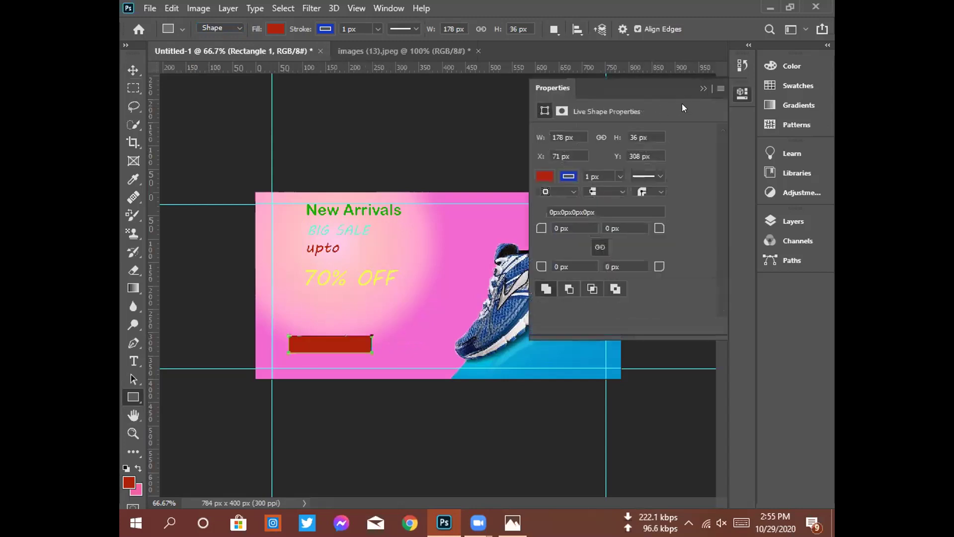
{"action": "left_click", "coordinate": [703, 86]}
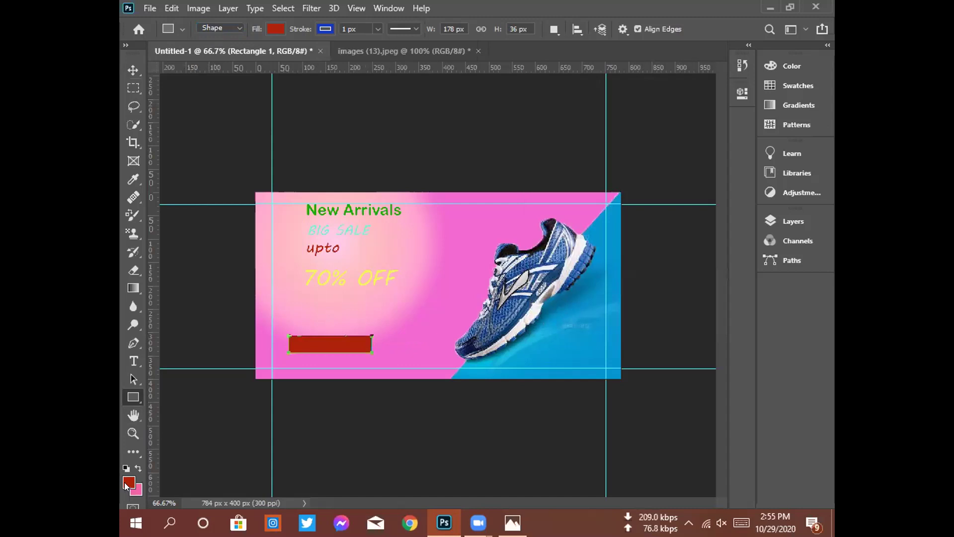
- Set the rectangle's fill to the light blue from the recently used colors
{"action": "left_click", "coordinate": [276, 30]}
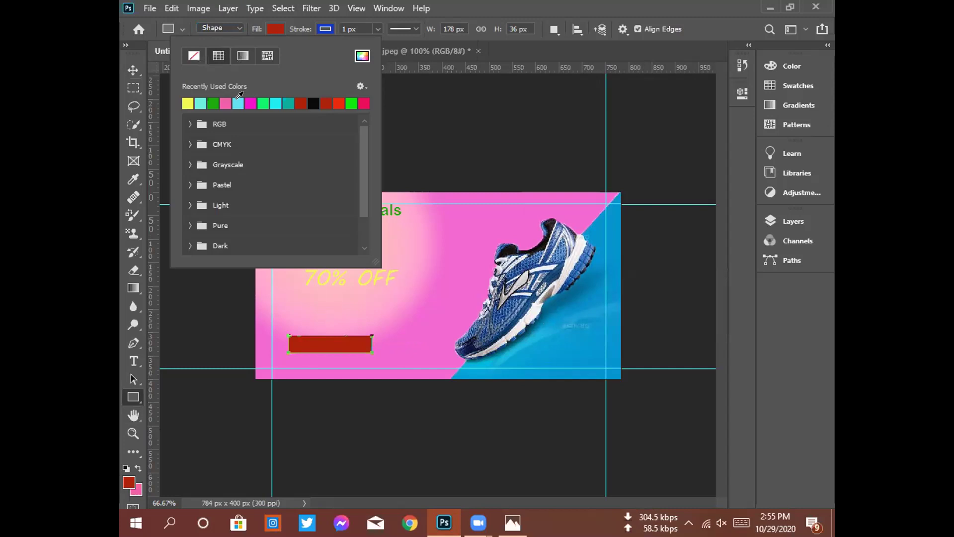
{"action": "left_click", "coordinate": [238, 98]}
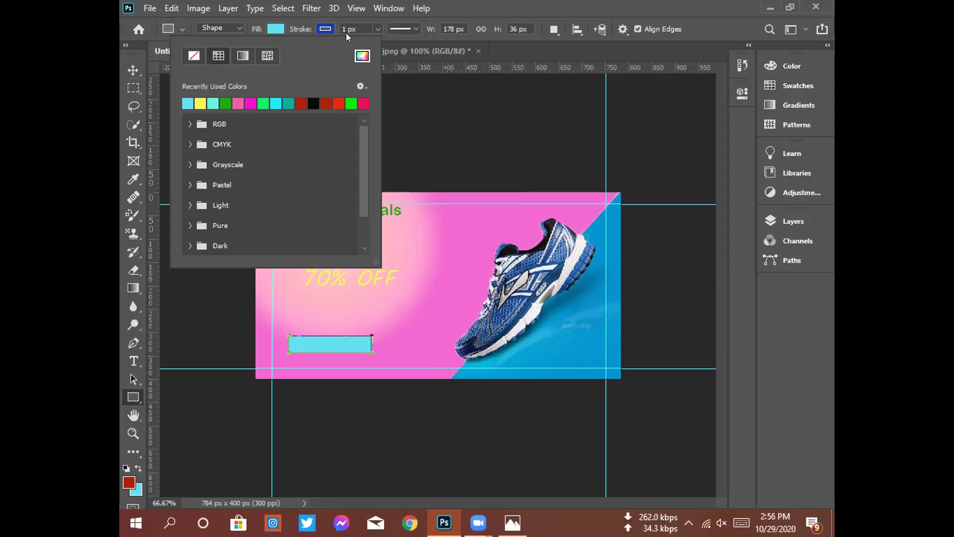
{"action": "left_click", "coordinate": [186, 23]}
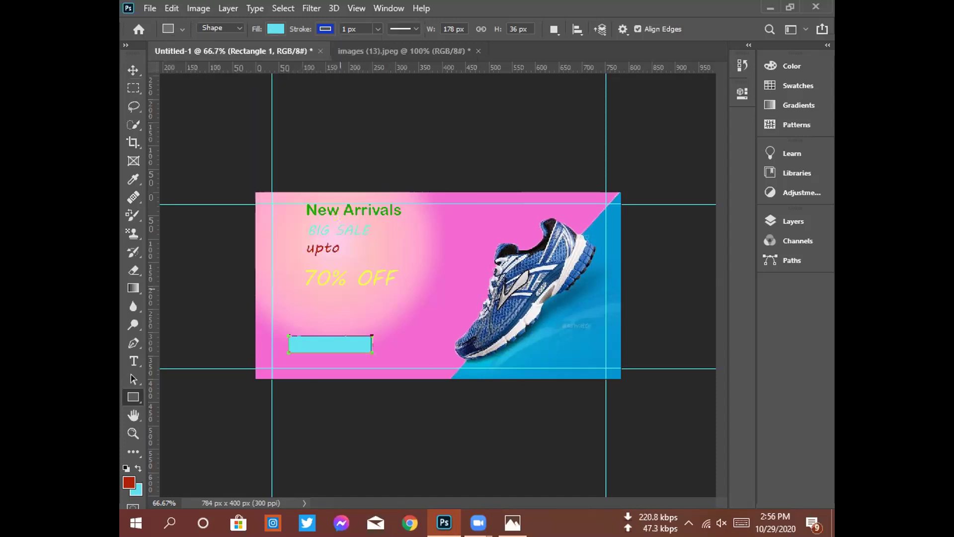
- Try to move Layer 2 down the layer stack to just below the "BIG SALE" text layer
{"action": "left_click", "coordinate": [770, 222]}
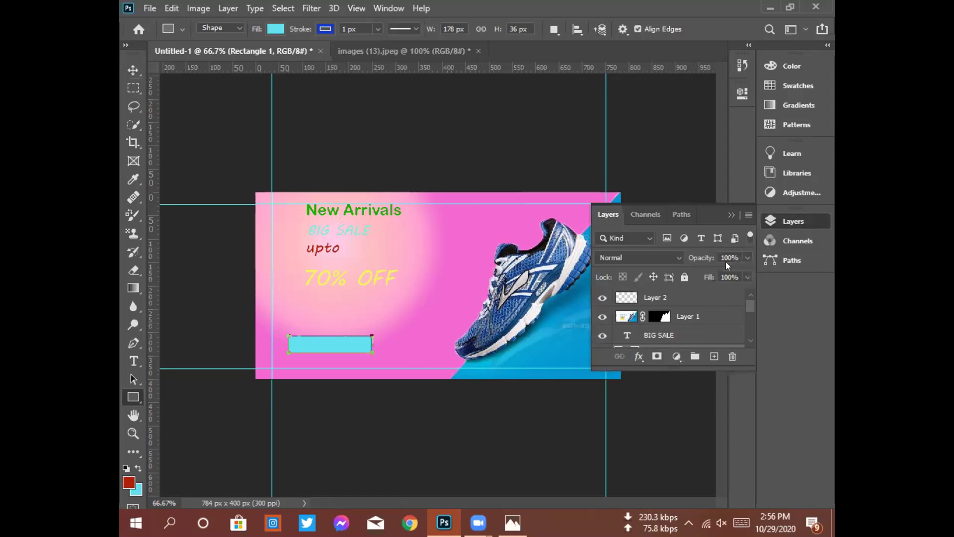
{"action": "scroll", "coordinate": [655, 335], "scroll_direction": "down", "scroll_amount": 1}
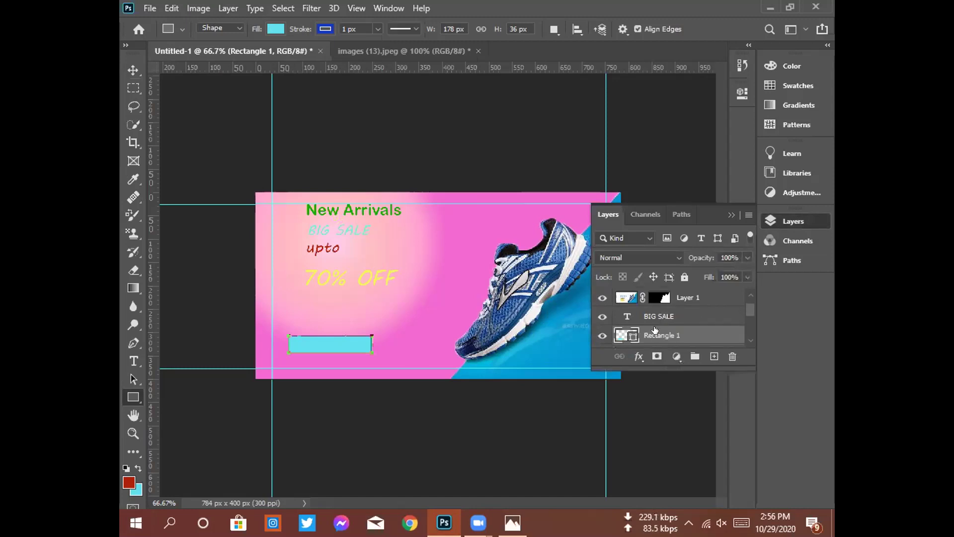
{"action": "scroll", "coordinate": [654, 334], "scroll_direction": "up", "scroll_amount": 1}
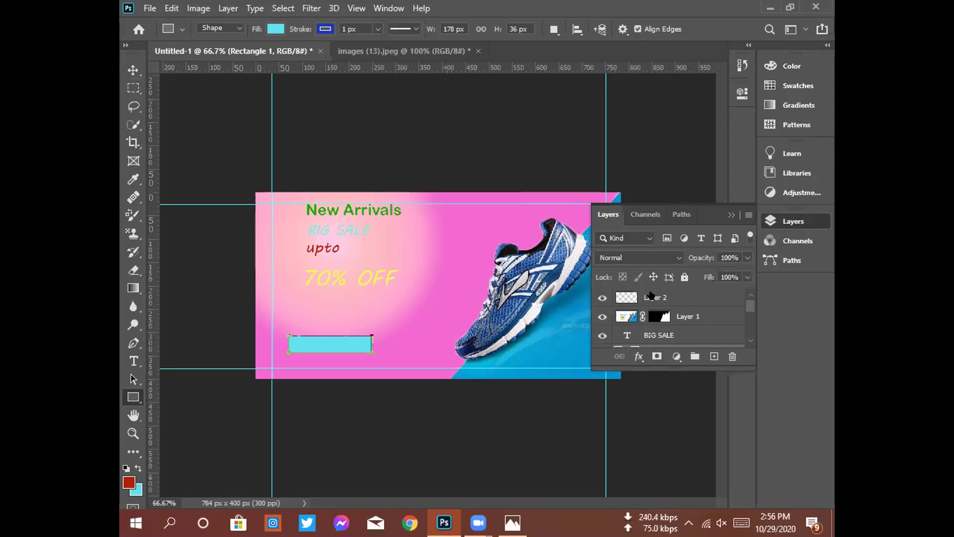
{"action": "left_click_drag", "start_coordinate": [650, 295], "coordinate": [654, 341]}
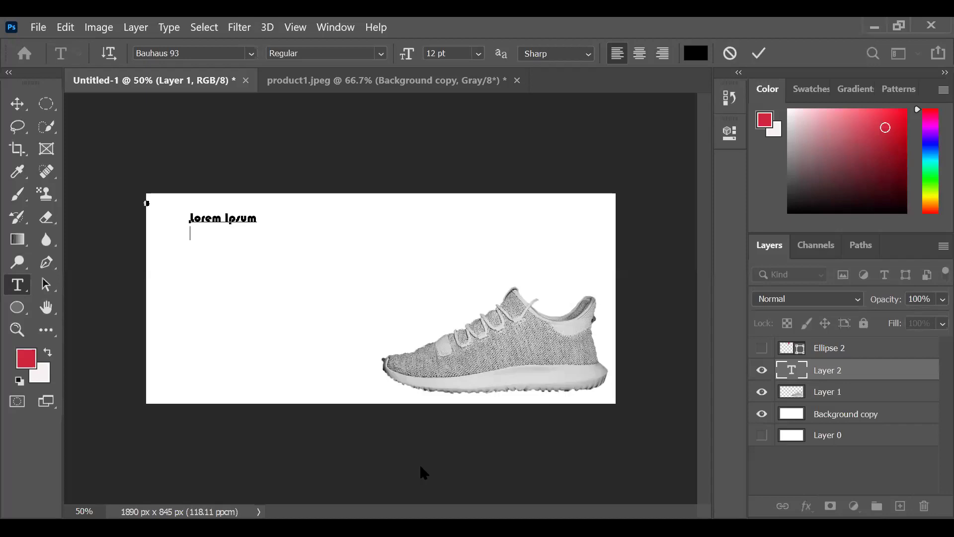
- On the grey shoe banner, add a "t" below "Lorem Ipsum" and place a second "Lorem Ipsum" text over the shoe
{"action": "type", "text": "t"}
{"action": "key", "text": "ctrl+t"}
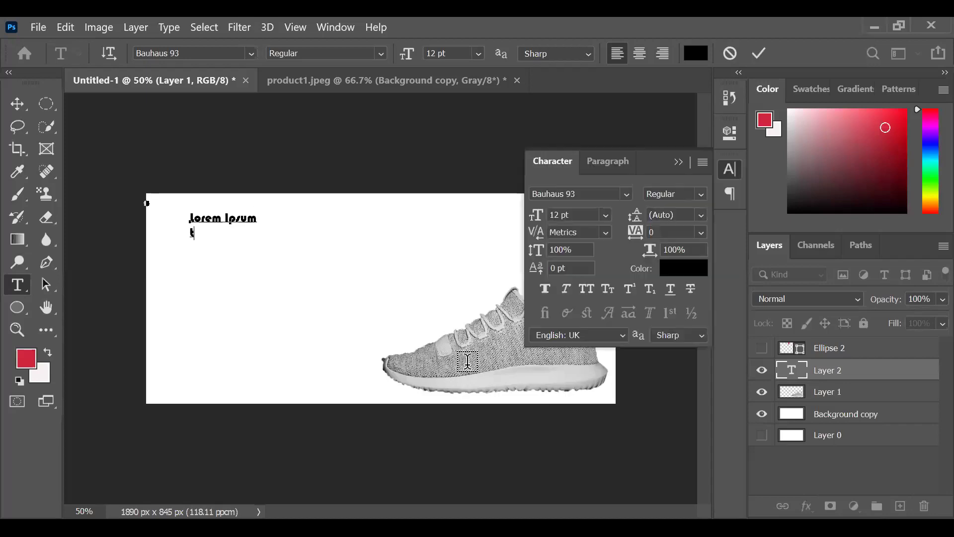
{"action": "left_click", "coordinate": [478, 359]}
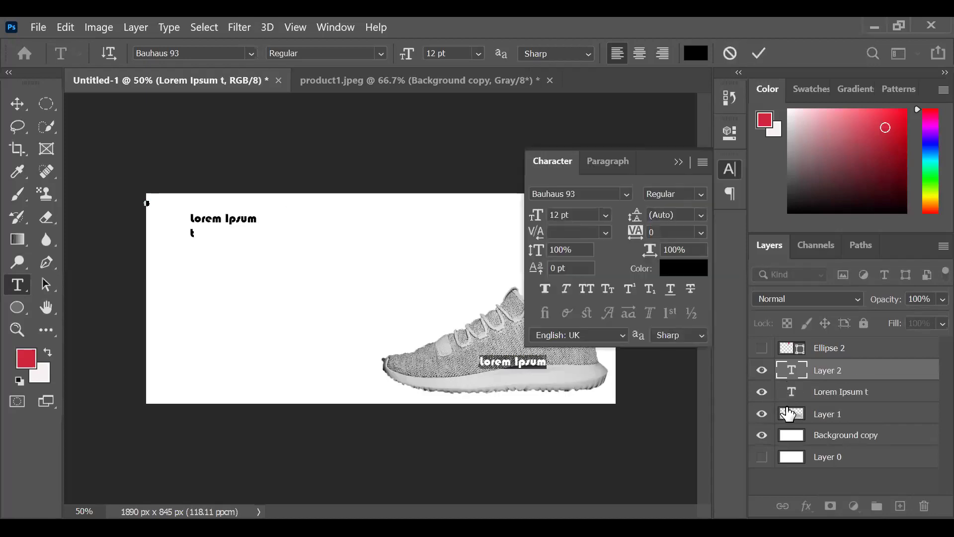
{"action": "left_click", "coordinate": [789, 415]}
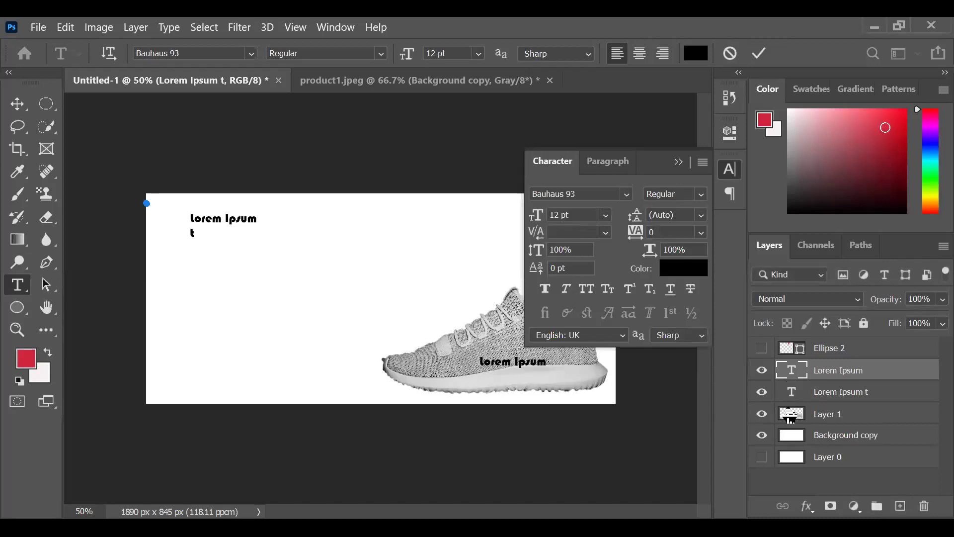
{"action": "left_click", "coordinate": [790, 416]}
{"action": "left_click", "coordinate": [544, 358]}
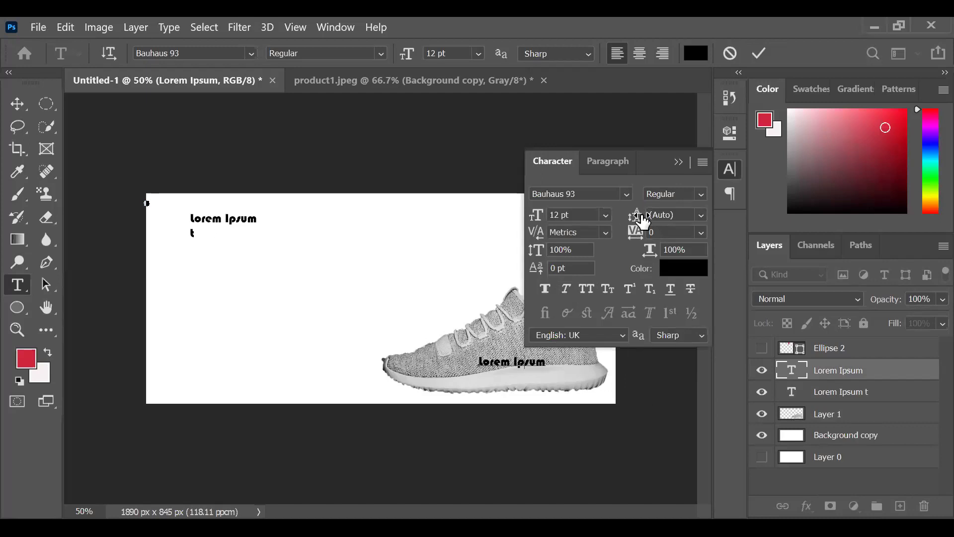
{"action": "left_click", "coordinate": [703, 163]}
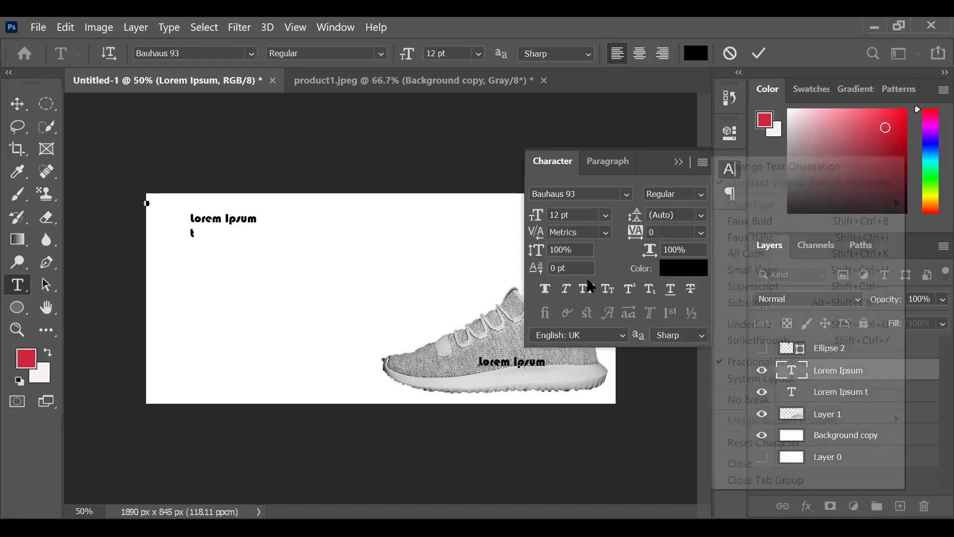
{"action": "left_click", "coordinate": [428, 329]}
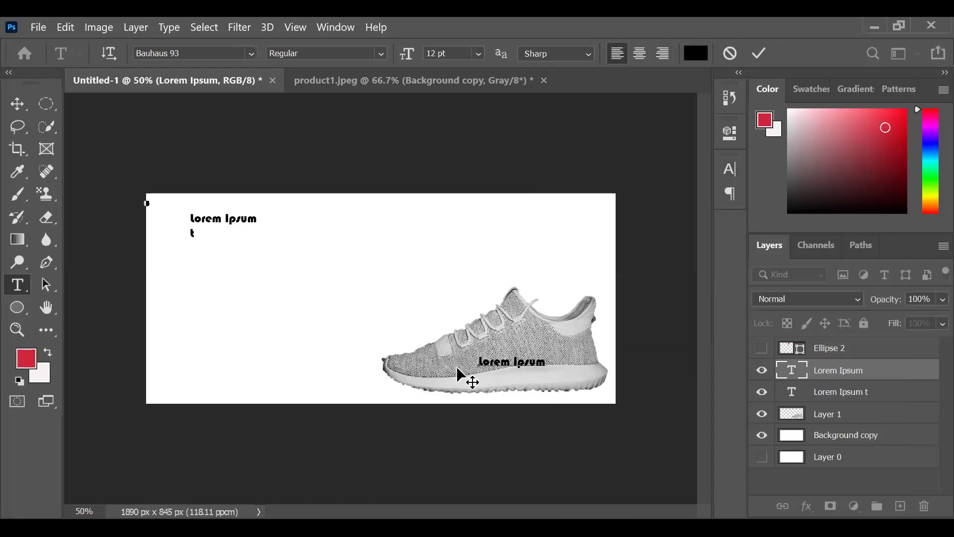
- Delete all characters of the "Lorem Ipsum" text lying over the shoe and leave text editing with the Move tool
{"action": "key", "text": "BackSpace"}
{"action": "key", "text": "BackSpace"}
{"action": "key", "text": "BackSpace"}
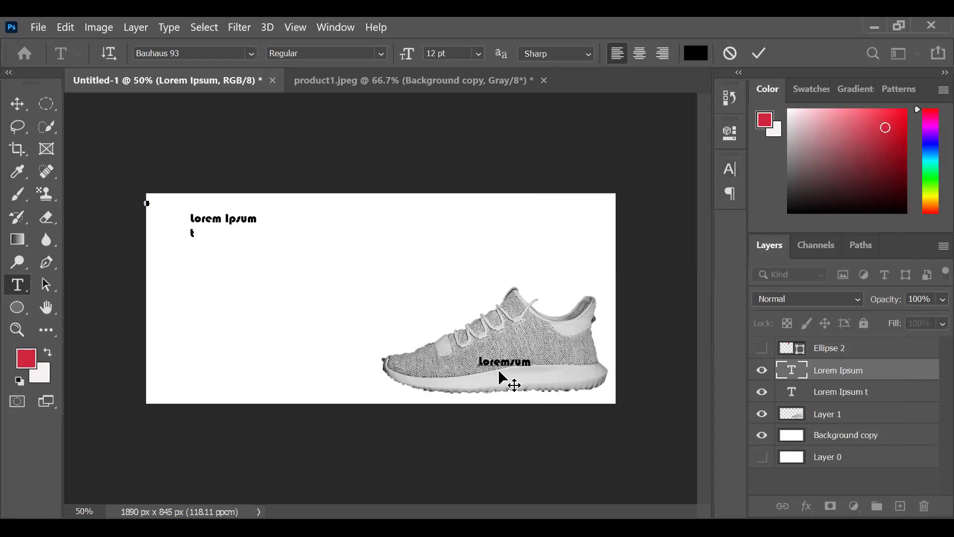
{"action": "key", "text": "BackSpace"}
{"action": "key", "text": "BackSpace"}
{"action": "key", "text": "BackSpace"}
{"action": "key", "text": "BackSpace"}
{"action": "key", "text": "BackSpace"}
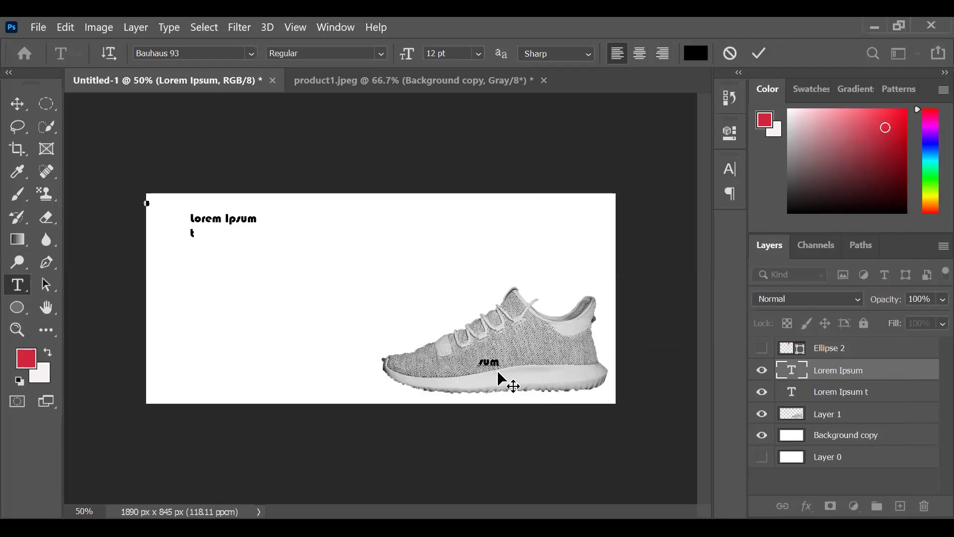
{"action": "key", "text": "Delete"}
{"action": "key", "text": "Delete"}
{"action": "key", "text": "Delete"}
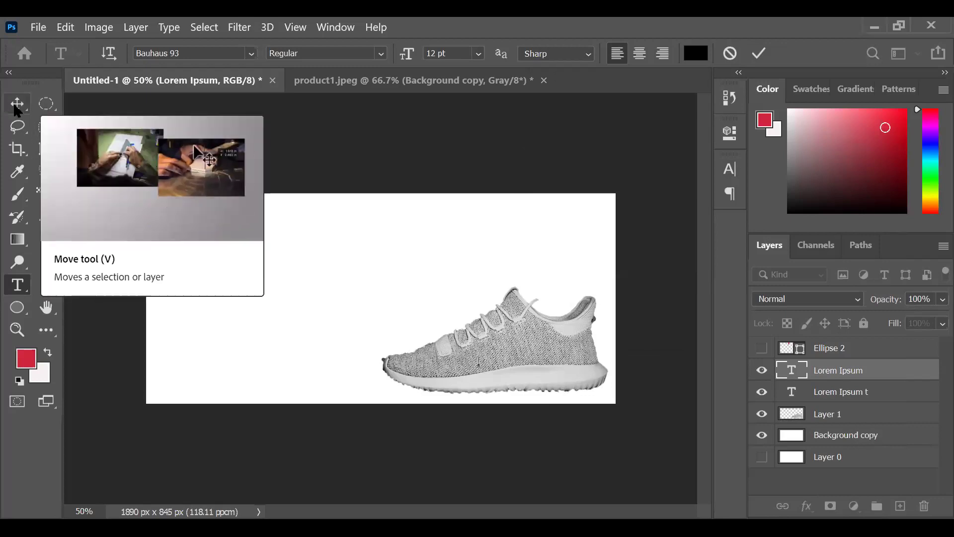
{"action": "left_click", "coordinate": [16, 105]}
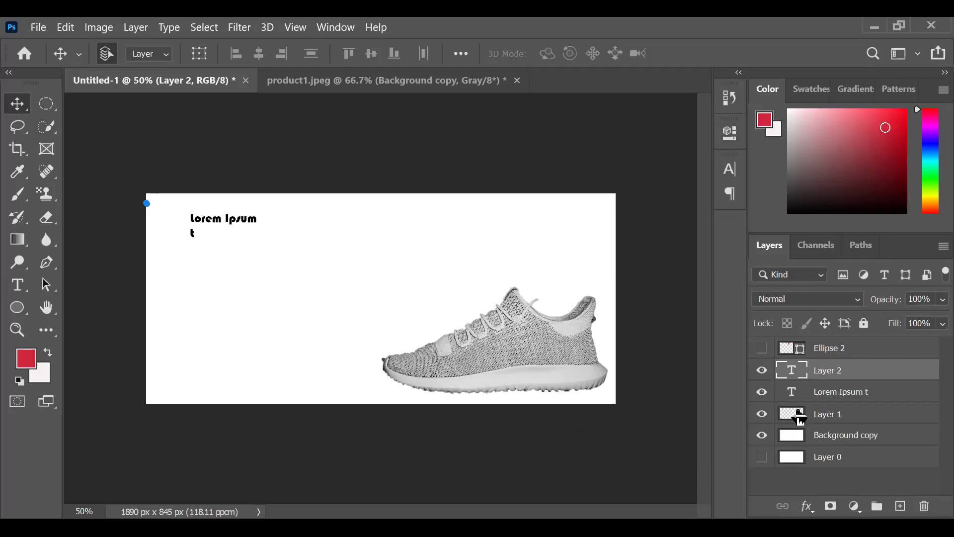
- Try to transform the grey shoe on Layer 1
{"action": "left_click", "coordinate": [799, 417]}
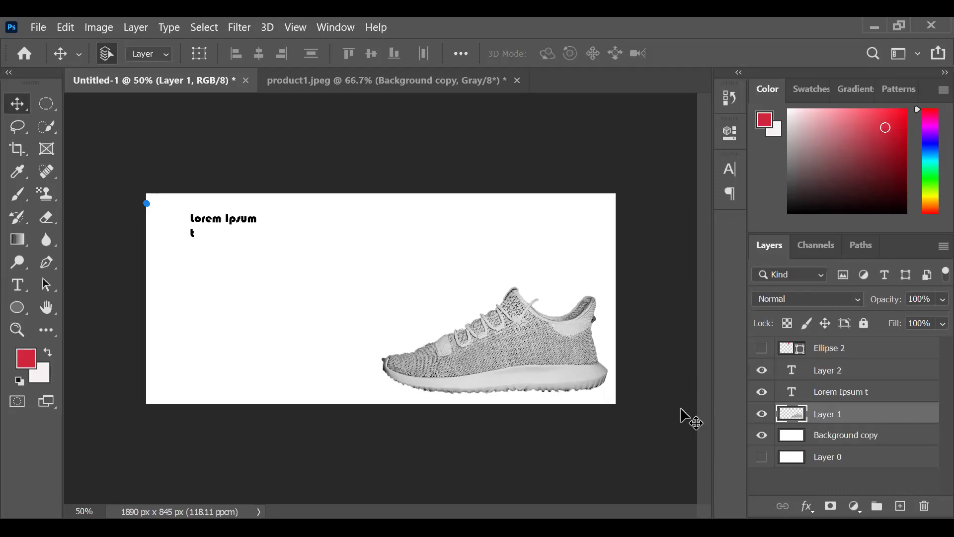
{"action": "left_click", "coordinate": [515, 360]}
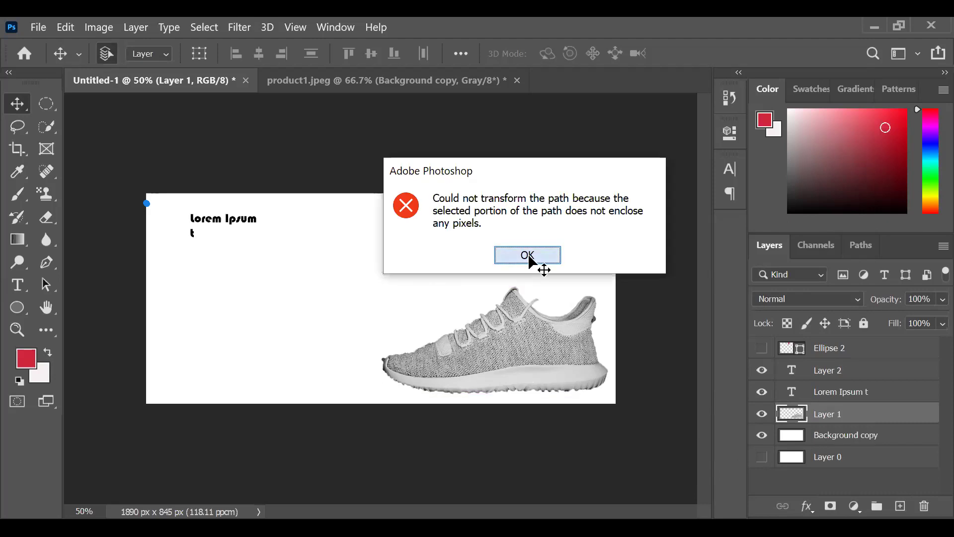
{"action": "left_click", "coordinate": [528, 256]}
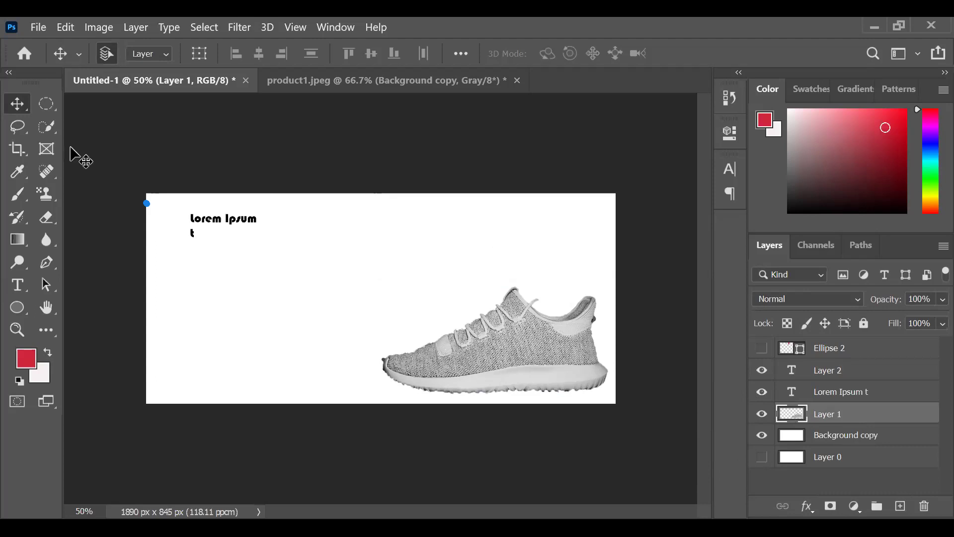
- Hide Layer 2, the "Lorem Ipsum t" text, Layer 1 and Background copy, and show Ellipse 2
{"action": "left_click", "coordinate": [150, 205], "text": "ctrl"}
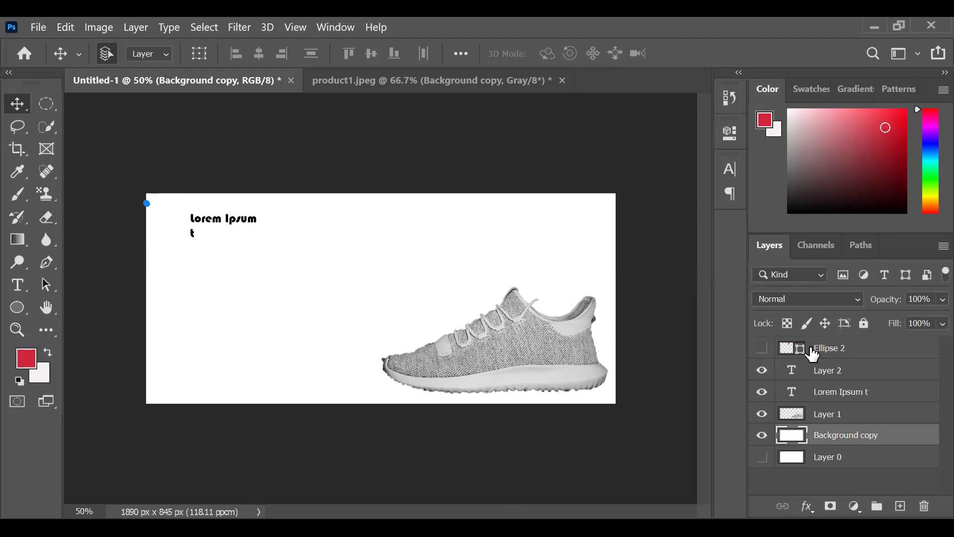
{"action": "left_click_drag", "start_coordinate": [812, 353], "coordinate": [832, 355]}
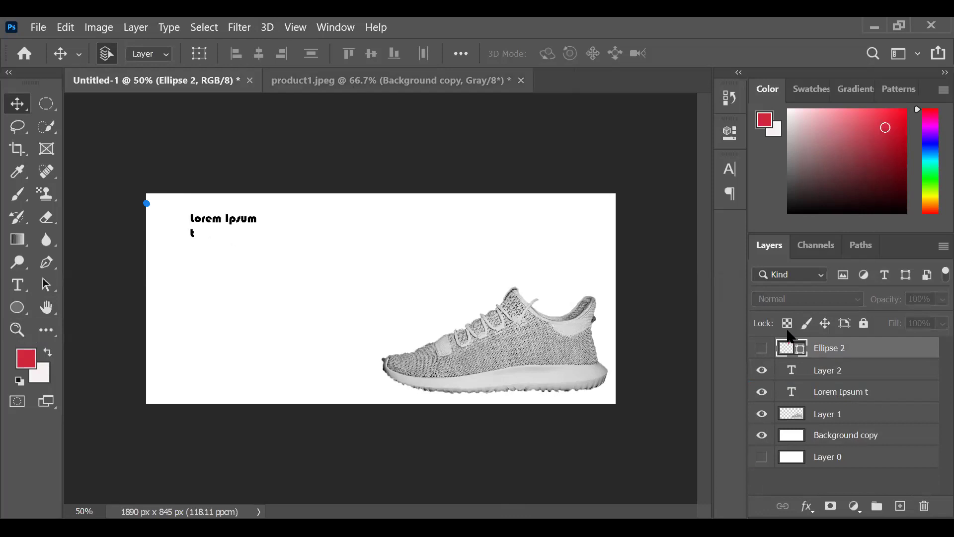
{"action": "left_click", "coordinate": [762, 371]}
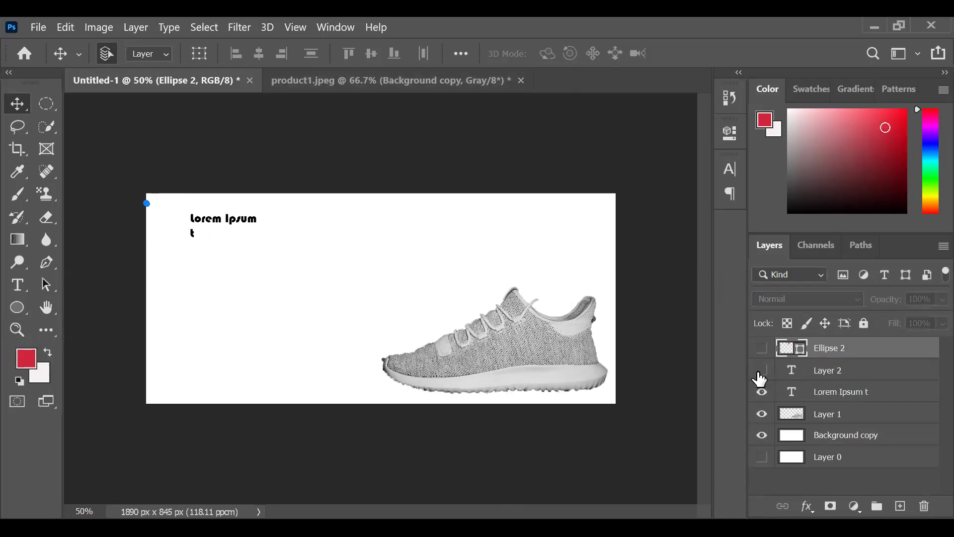
{"action": "left_click", "coordinate": [761, 393]}
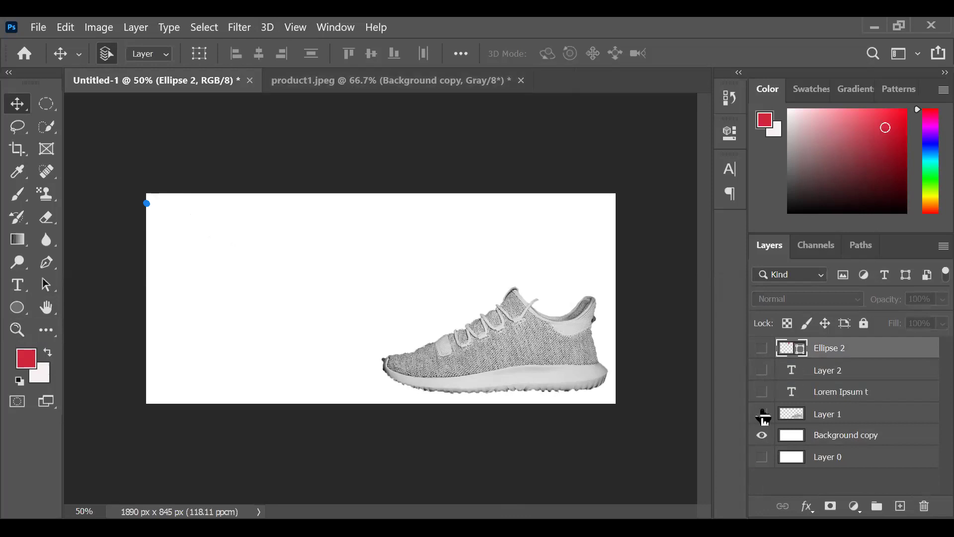
{"action": "left_click", "coordinate": [762, 415]}
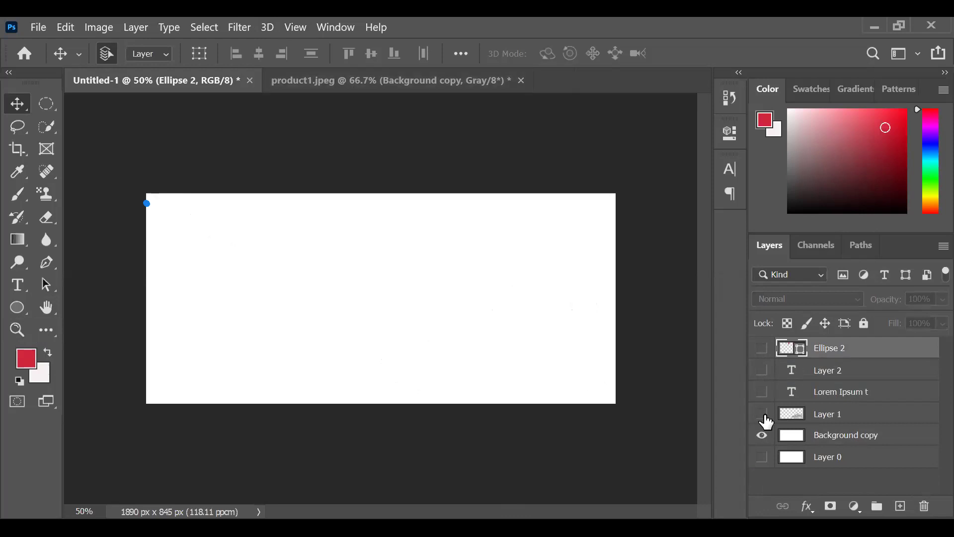
{"action": "left_click", "coordinate": [761, 348]}
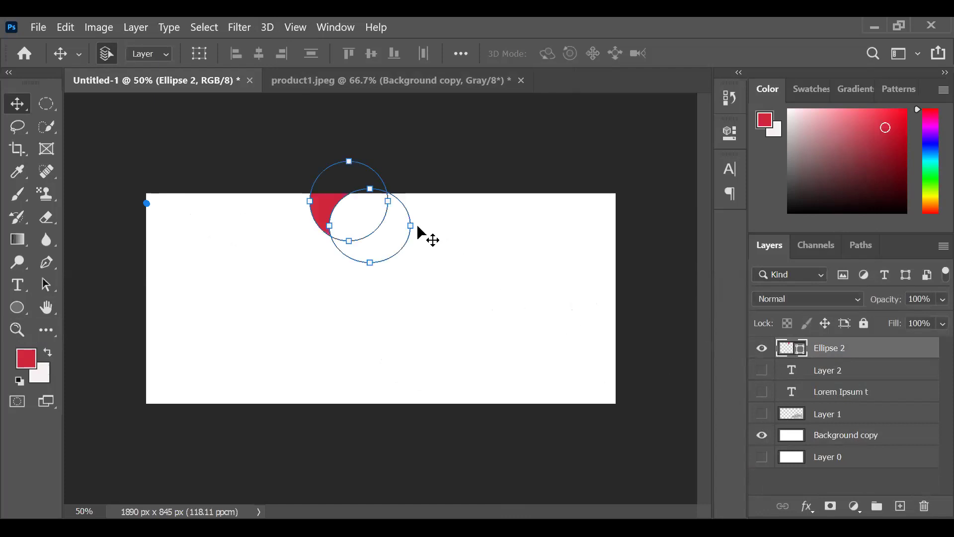
{"action": "left_click_drag", "start_coordinate": [374, 229], "coordinate": [388, 245]}
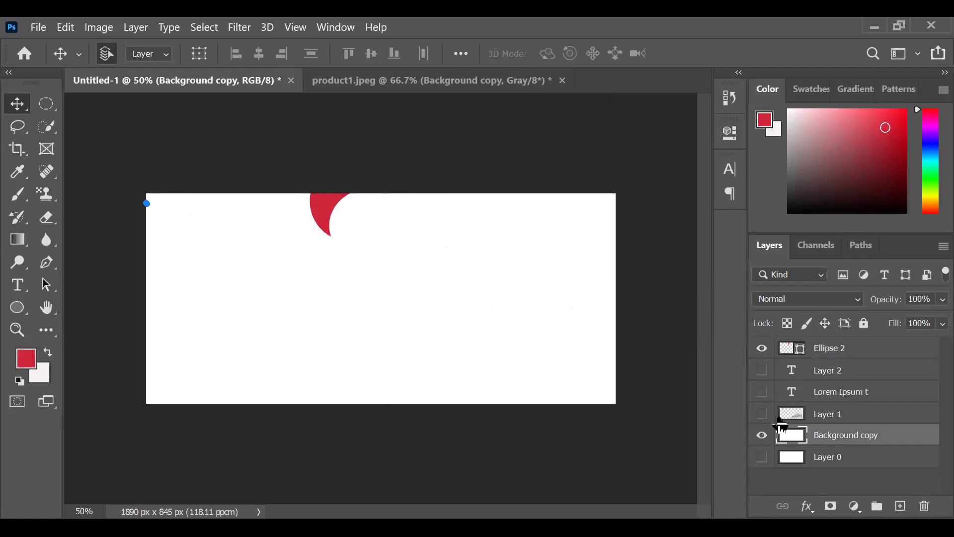
{"action": "left_click", "coordinate": [761, 435]}
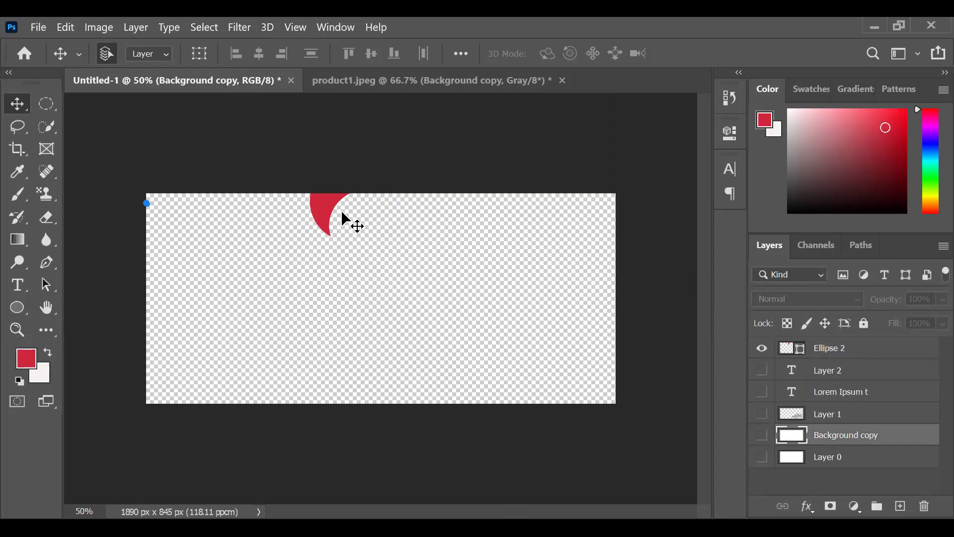
- Delete the Ellipse 2, "Lorem Ipsum t", Layer 2 and Layer 1 layers from the Untitled-1 banner
{"action": "left_click_drag", "start_coordinate": [328, 217], "coordinate": [372, 311]}
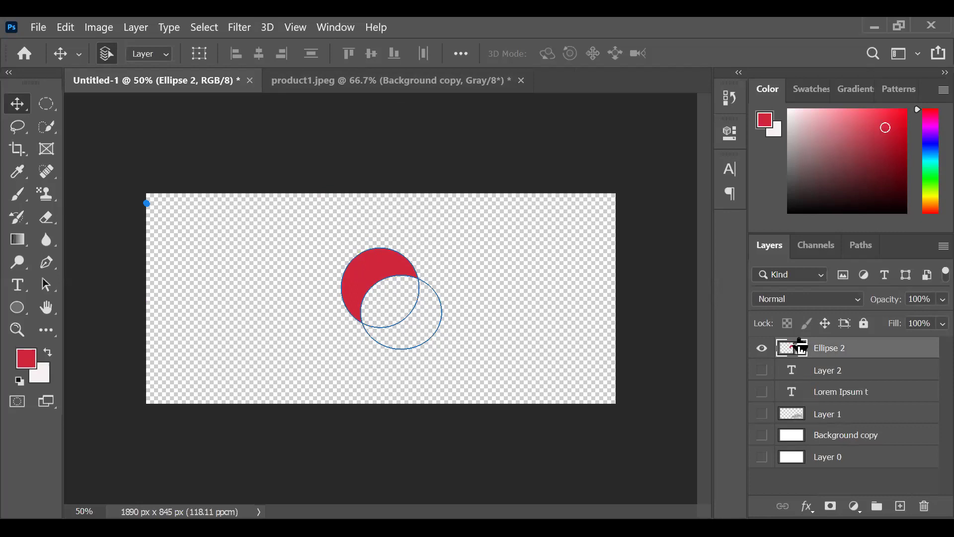
{"action": "left_click_drag", "start_coordinate": [802, 340], "coordinate": [925, 506]}
{"action": "left_click_drag", "start_coordinate": [817, 346], "coordinate": [930, 512]}
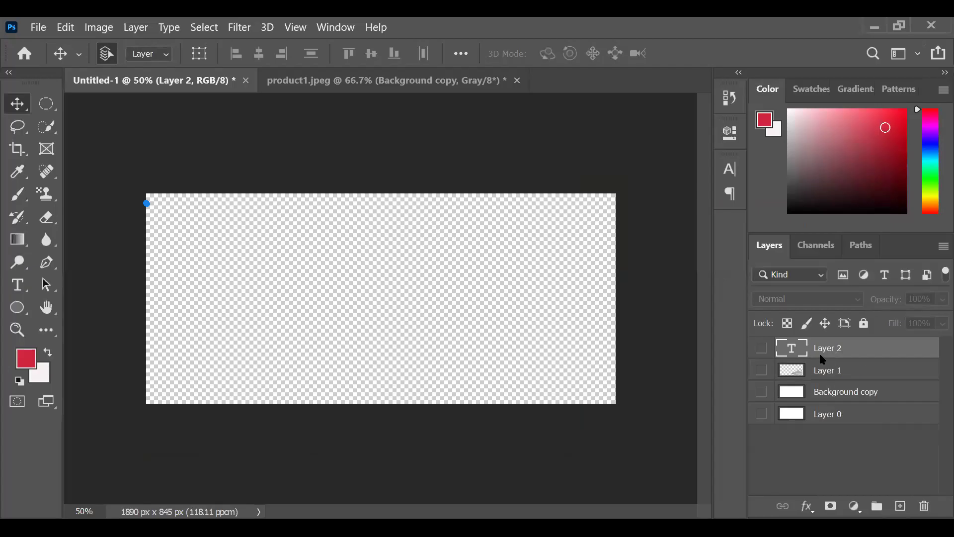
{"action": "left_click_drag", "start_coordinate": [819, 347], "coordinate": [926, 506]}
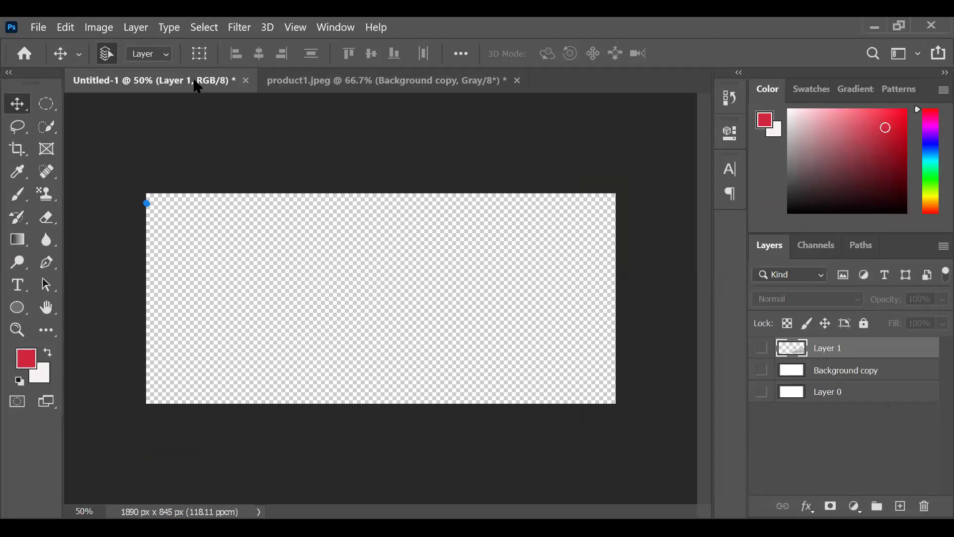
{"action": "left_click", "coordinate": [332, 91]}
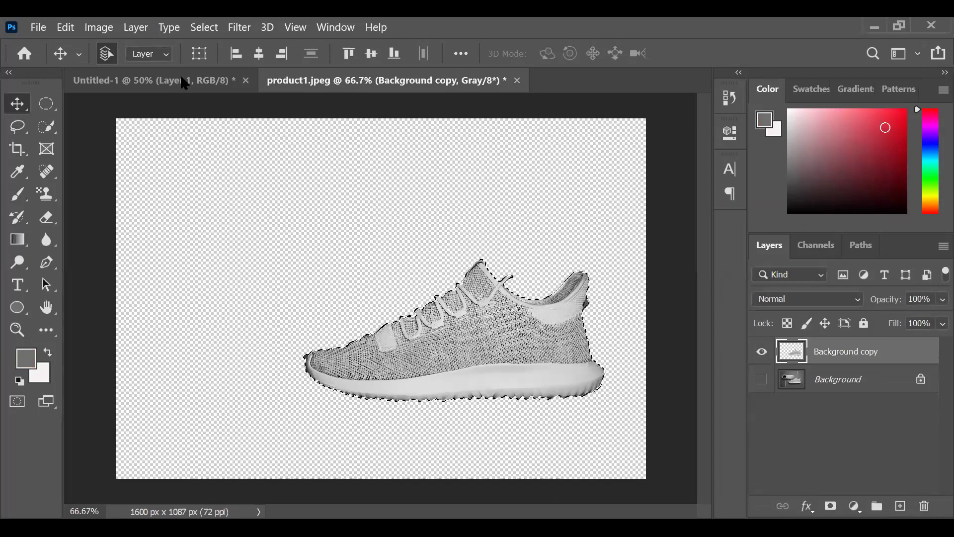
{"action": "key", "text": "ctrl+Tab"}
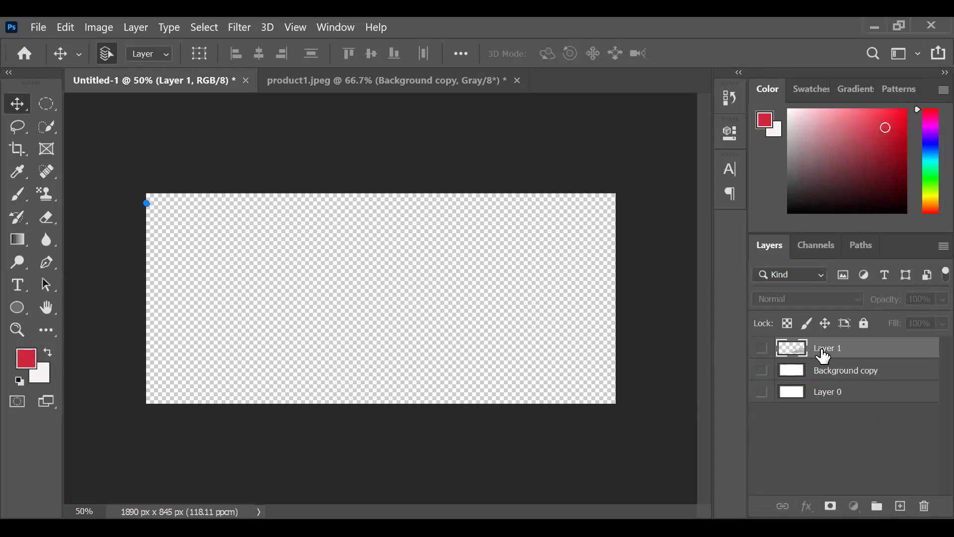
{"action": "left_click_drag", "start_coordinate": [823, 355], "coordinate": [801, 354]}
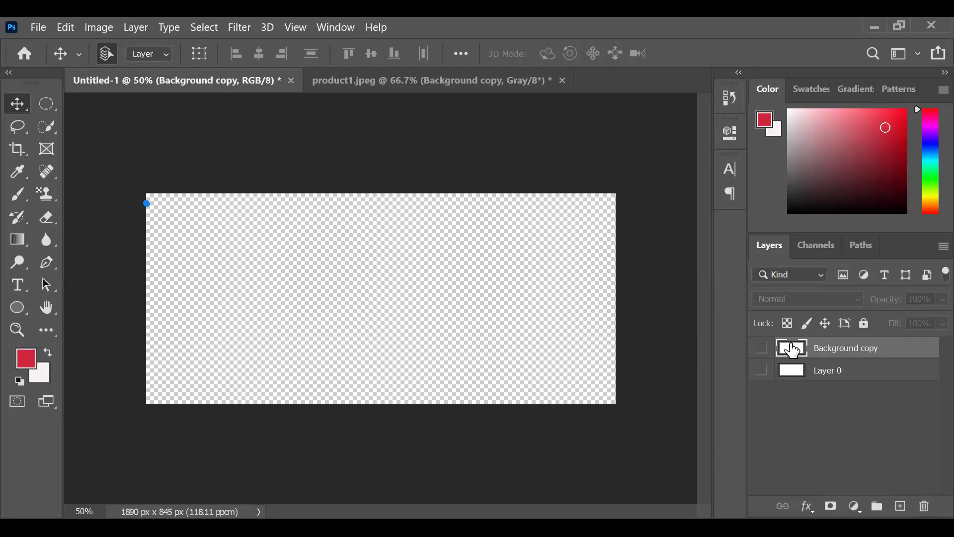
- Try to move the selected grey shoe cutout in product1.jpeg
{"action": "left_click", "coordinate": [330, 83]}
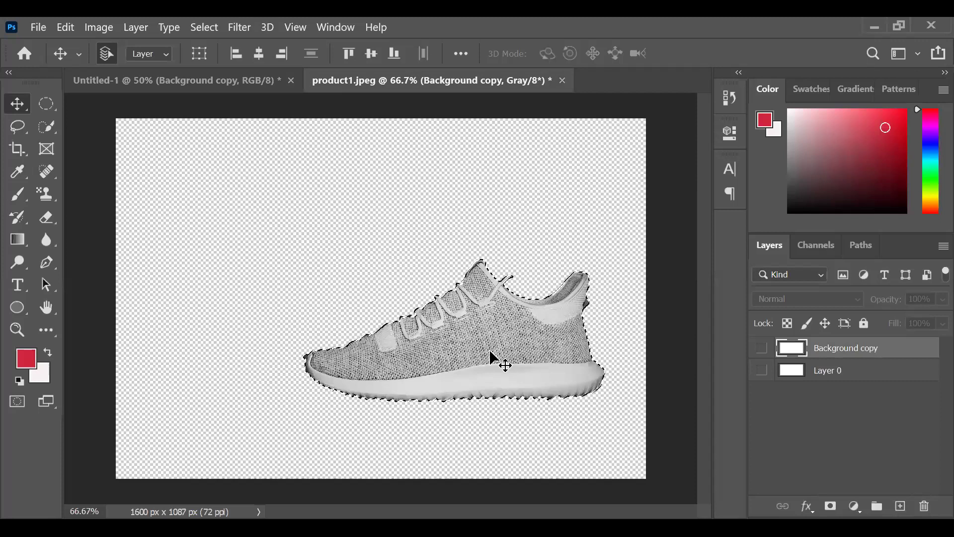
{"action": "left_click_drag", "start_coordinate": [507, 370], "coordinate": [436, 356]}
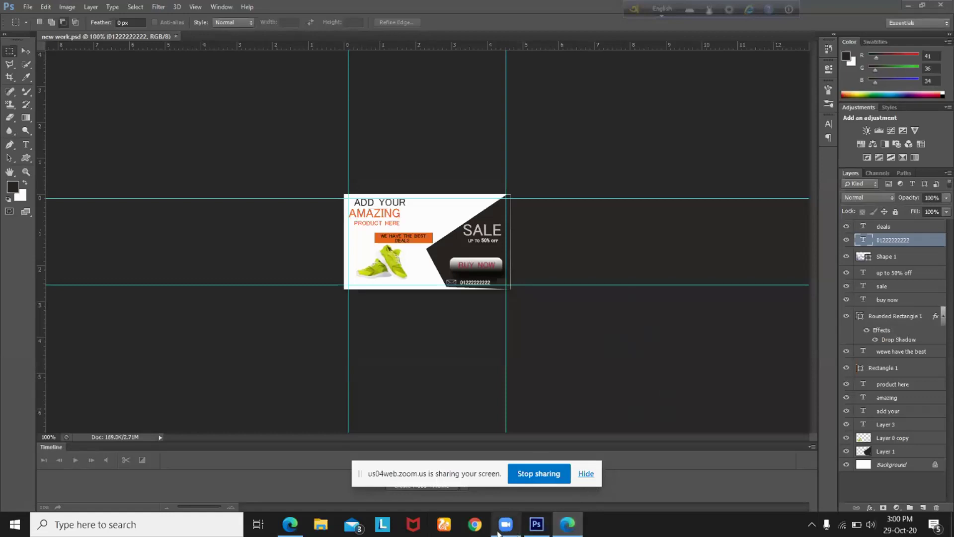
- Switch to the Zoom meeting in the Edge browser and mute the microphone
{"action": "left_click", "coordinate": [290, 524]}
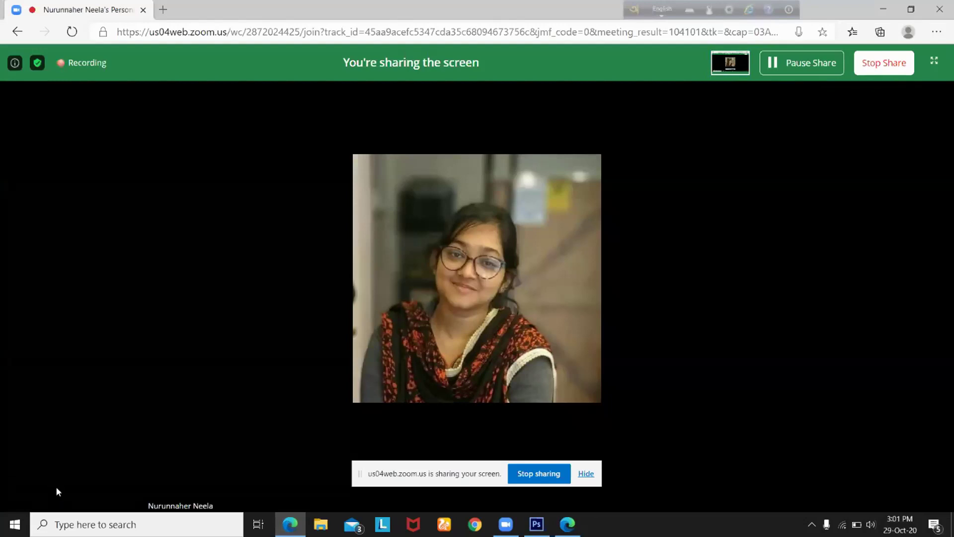
{"action": "mouse_move", "coordinate": [50, 483]}
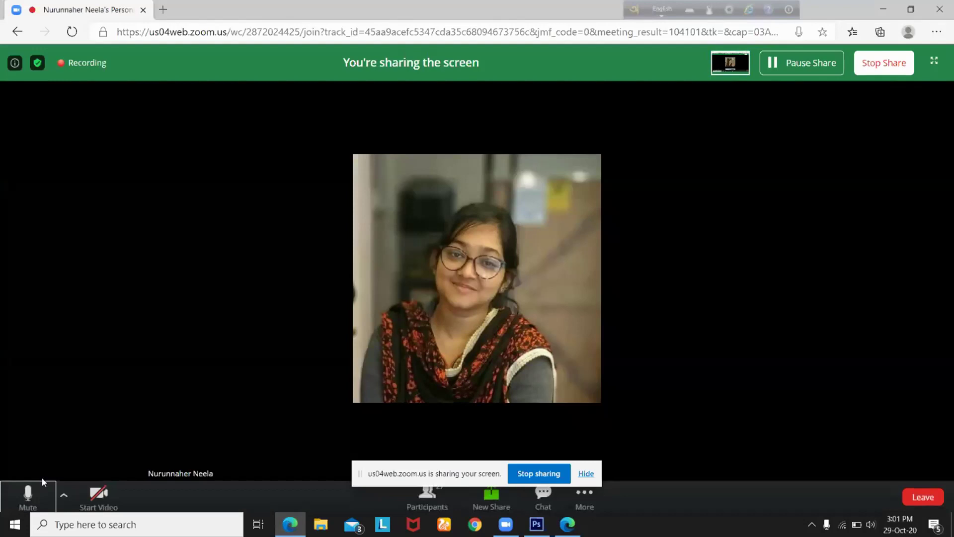
{"action": "left_click", "coordinate": [35, 498]}
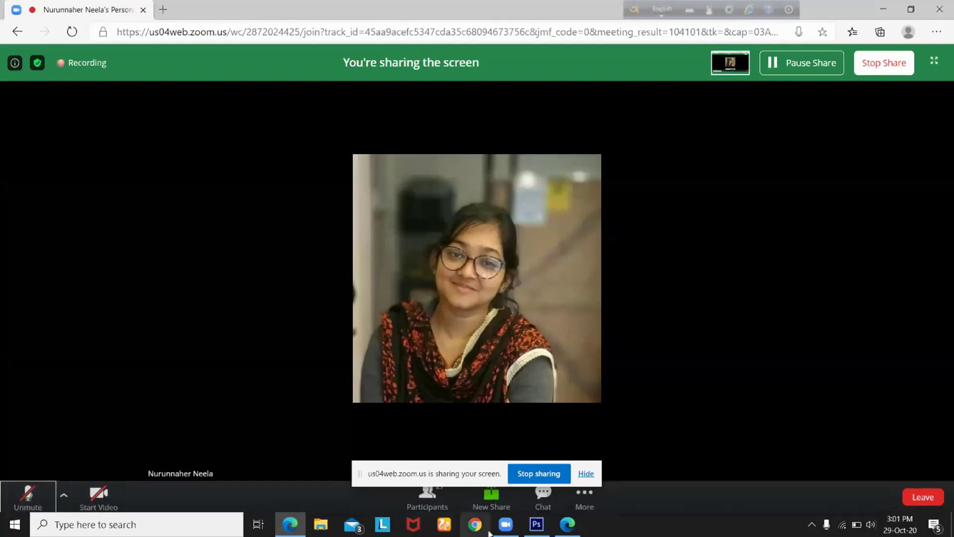
- Switch back to Photoshop and examine the green shoe sale banner in new work.psd at 300% and 200% zoom
{"action": "left_click", "coordinate": [537, 527]}
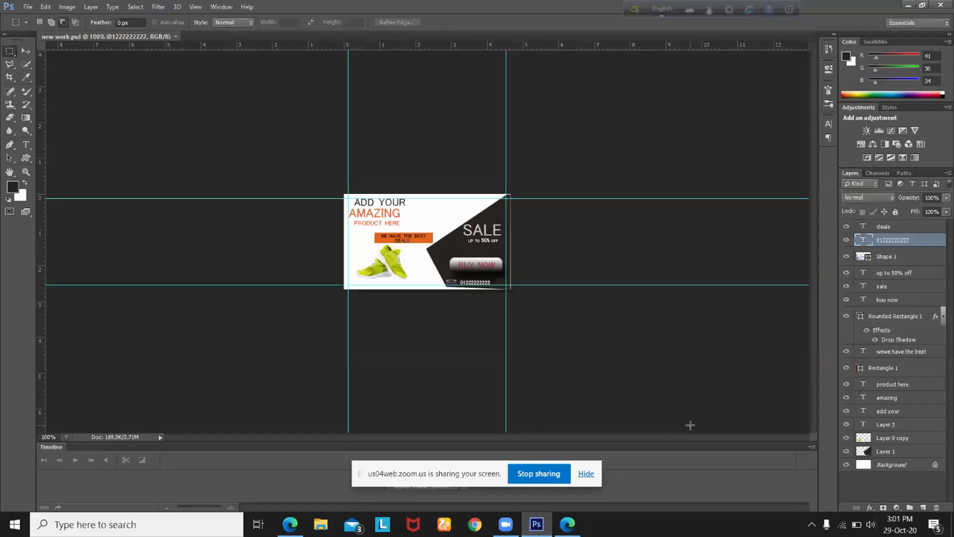
{"action": "key", "text": "ctrl+plus"}
{"action": "key", "text": "ctrl+plus"}
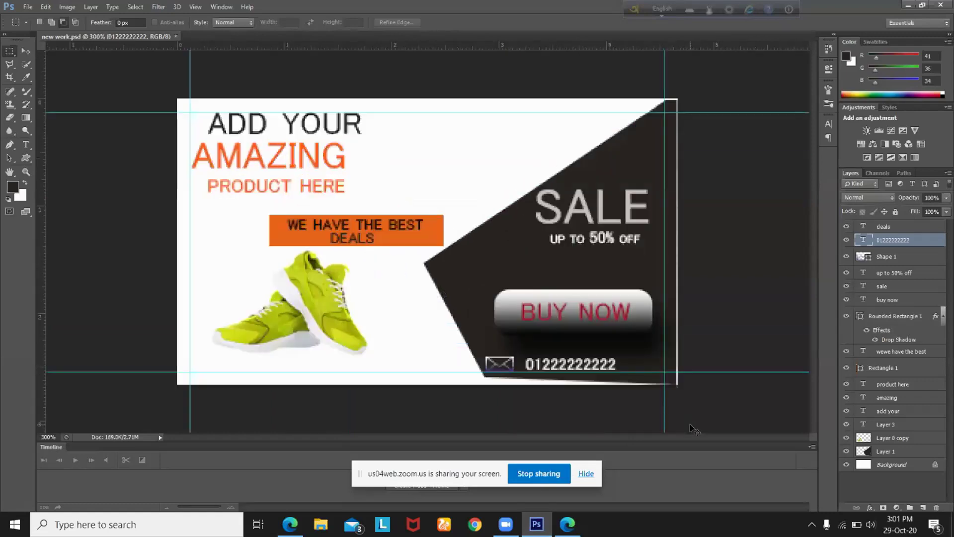
{"action": "key", "text": "ctrl+minus"}
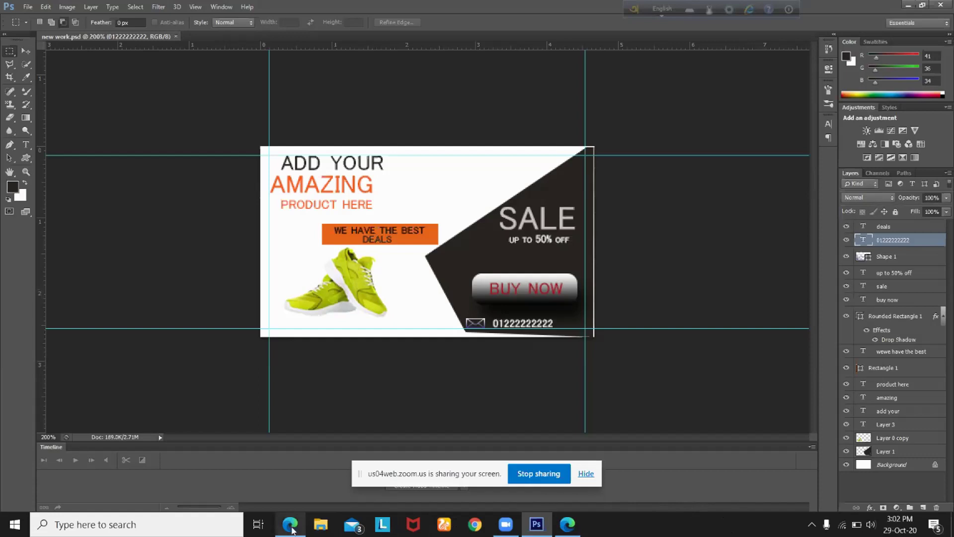
{"action": "mouse_move", "coordinate": [292, 530]}
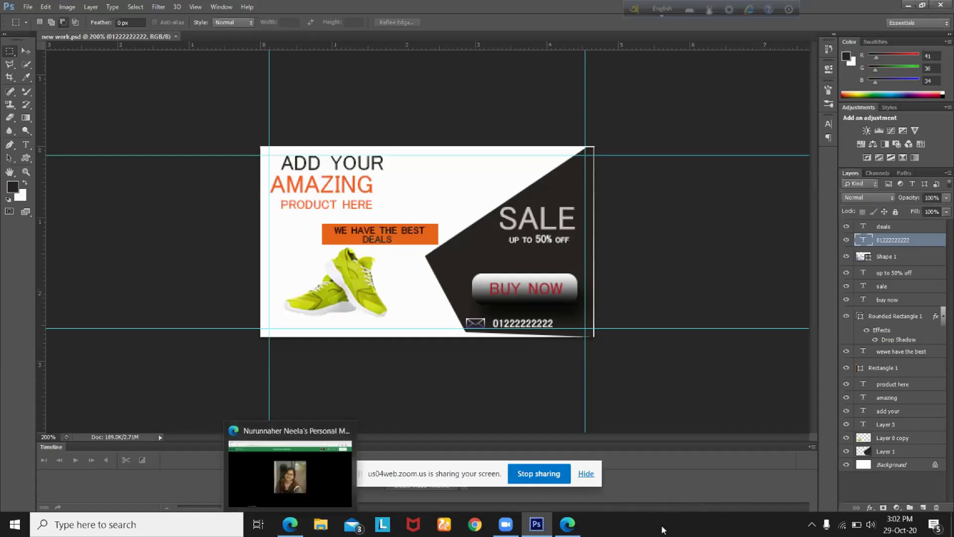
{"action": "left_click", "coordinate": [827, 526]}
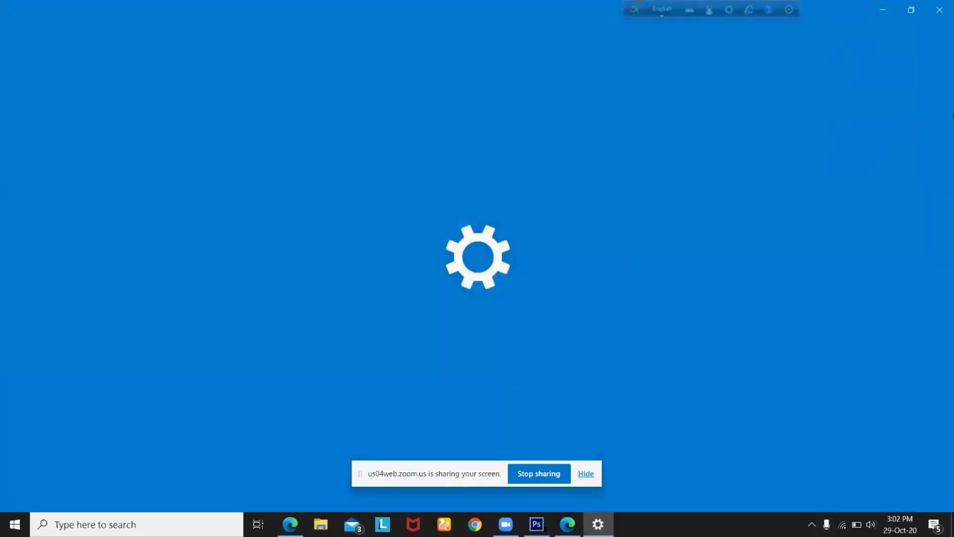
{"action": "left_click", "coordinate": [940, 11]}
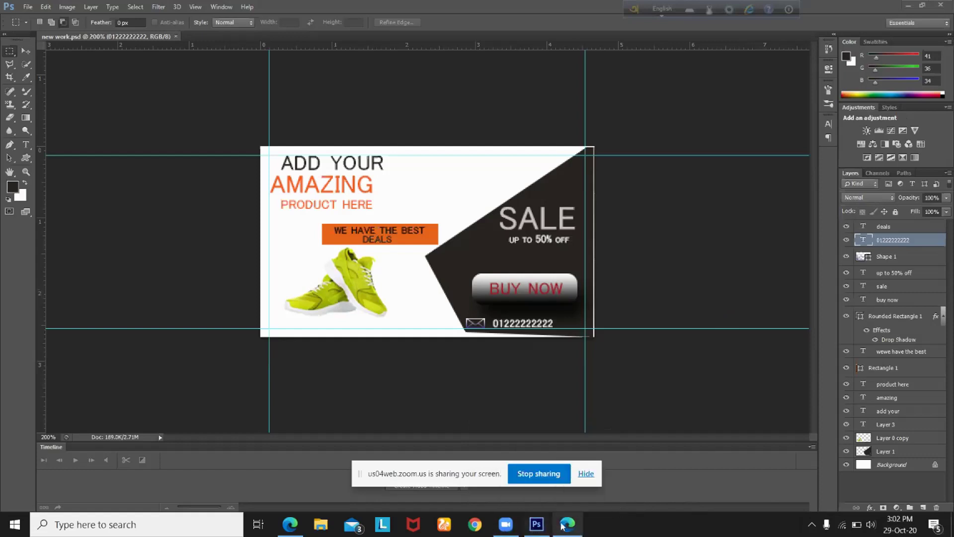
- Switch to the Zoom meeting window in the Edge browser
{"action": "mouse_move", "coordinate": [567, 527]}
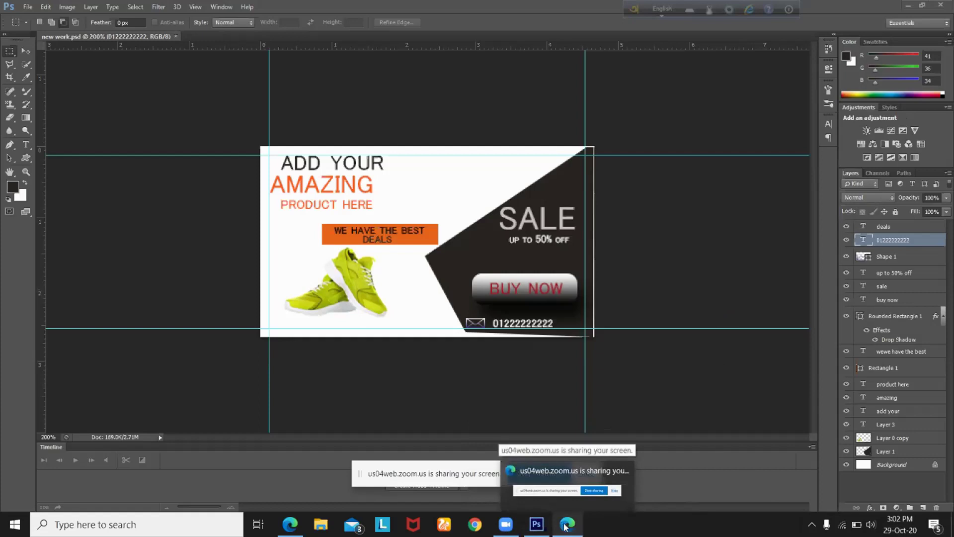
{"action": "mouse_move", "coordinate": [618, 472]}
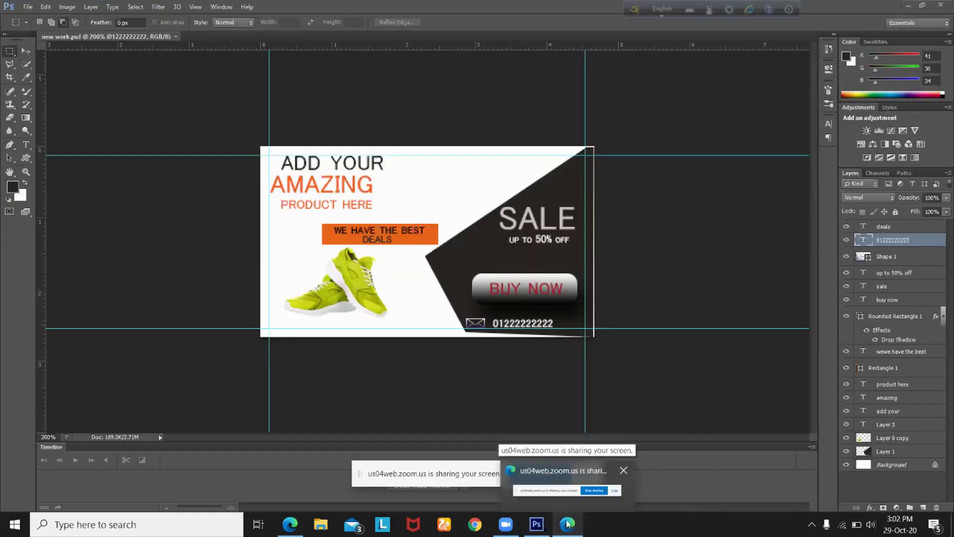
{"action": "left_click", "coordinate": [568, 523]}
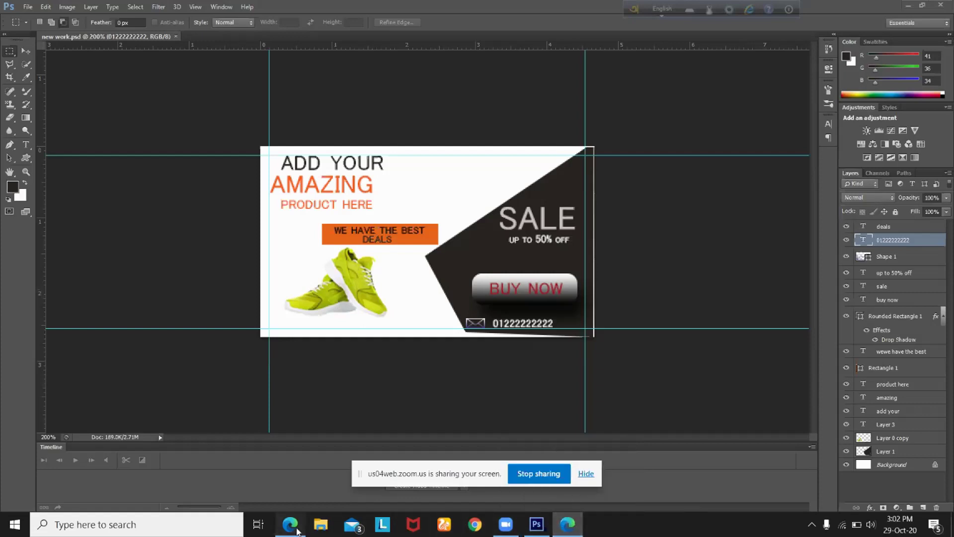
{"action": "left_click", "coordinate": [297, 531]}
{"action": "mouse_move", "coordinate": [479, 501]}
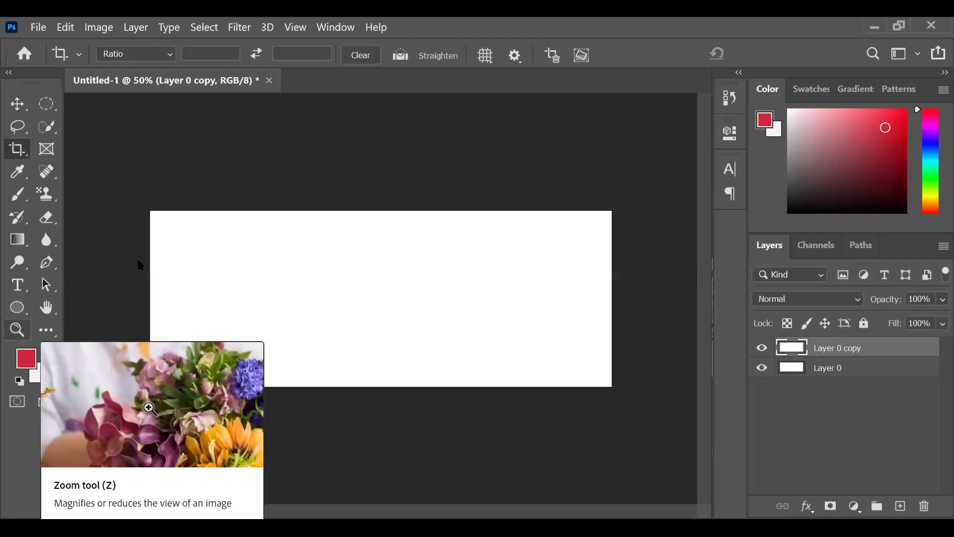
- Draw an open angular path with the Pen tool from the white canvas's upper-left corner down its left side, and delete it
{"action": "right_click", "coordinate": [46, 262]}
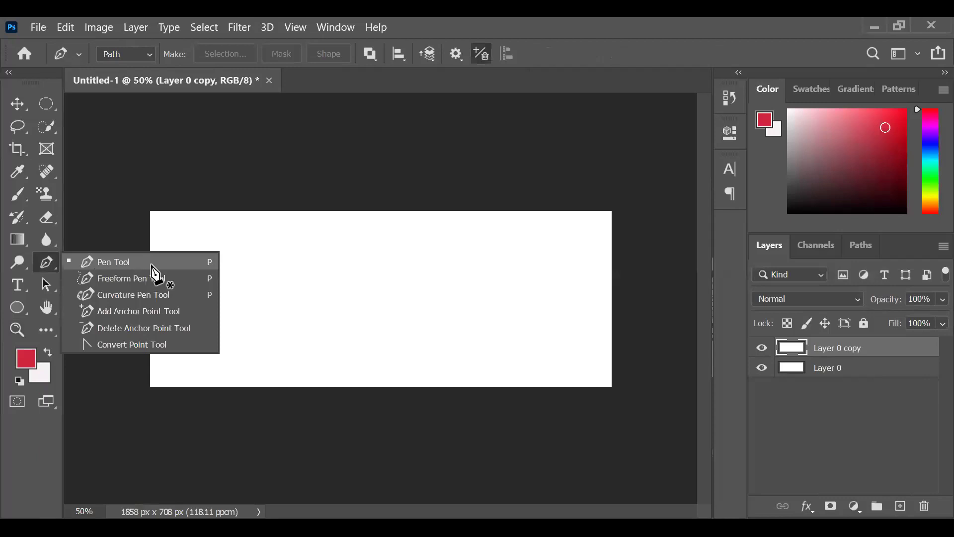
{"action": "left_click", "coordinate": [154, 266]}
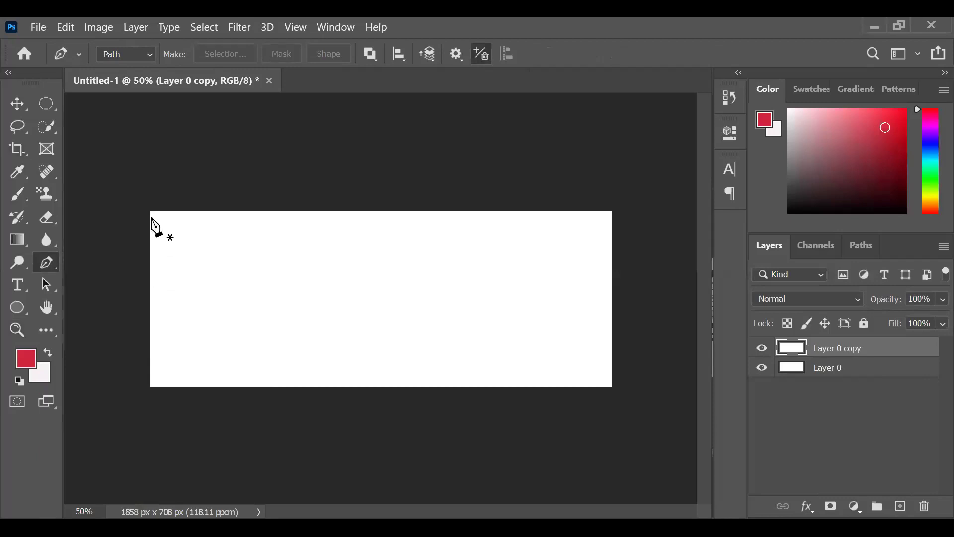
{"action": "left_click", "coordinate": [150, 212]}
{"action": "left_click_drag", "start_coordinate": [165, 232], "coordinate": [178, 251]}
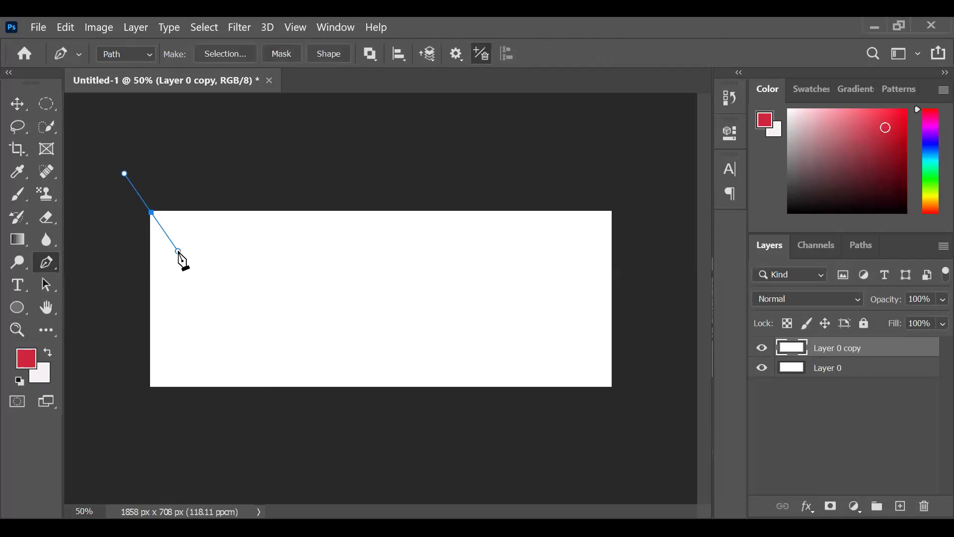
{"action": "left_click", "coordinate": [178, 251]}
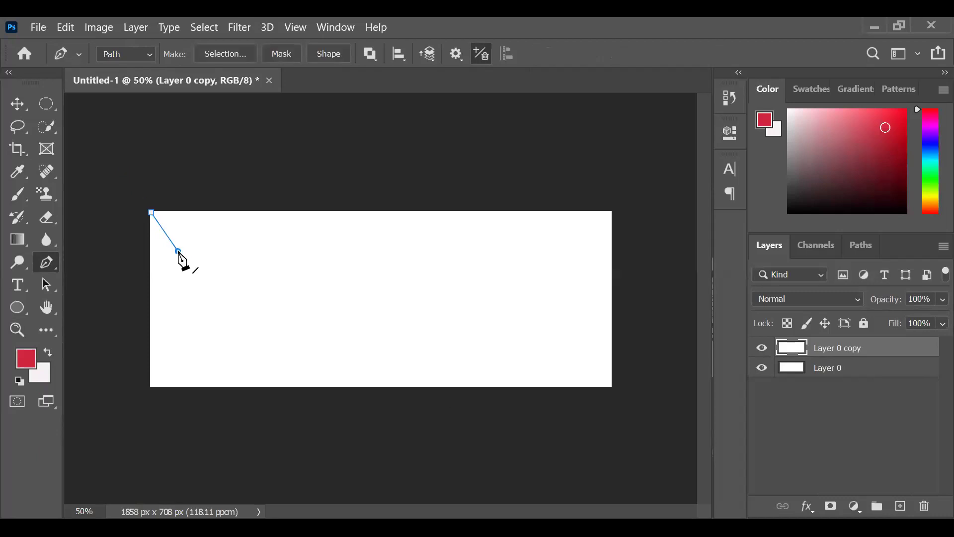
{"action": "left_click", "coordinate": [182, 282]}
{"action": "left_click", "coordinate": [167, 298]}
{"action": "left_click", "coordinate": [163, 311]}
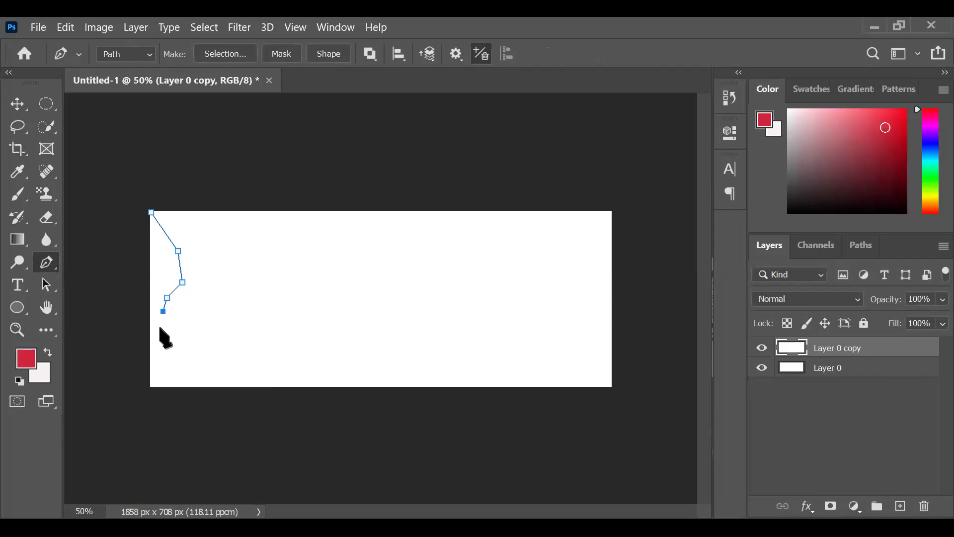
{"action": "left_click", "coordinate": [163, 327]}
{"action": "left_click", "coordinate": [172, 332]}
{"action": "left_click_drag", "start_coordinate": [172, 343], "coordinate": [172, 345]}
{"action": "right_click", "coordinate": [187, 258]}
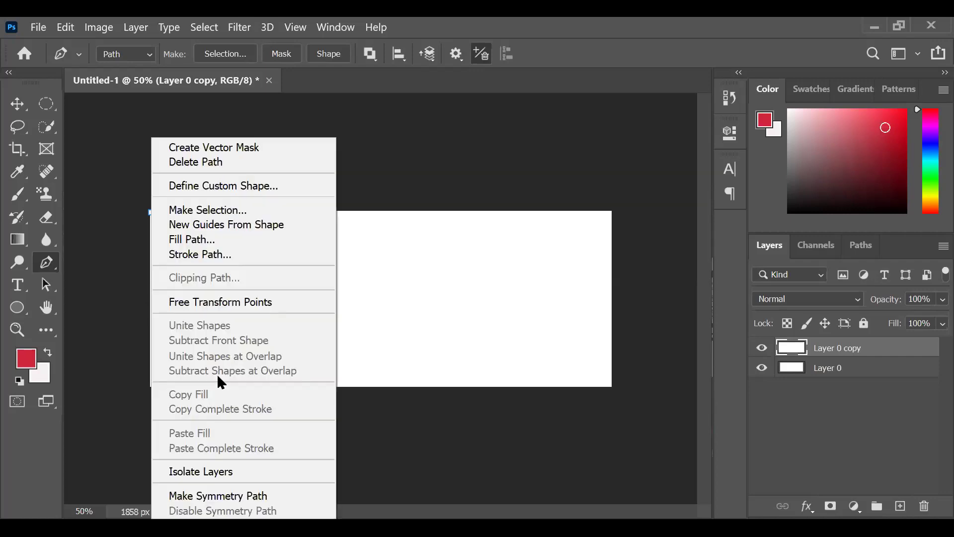
{"action": "left_click", "coordinate": [200, 163]}
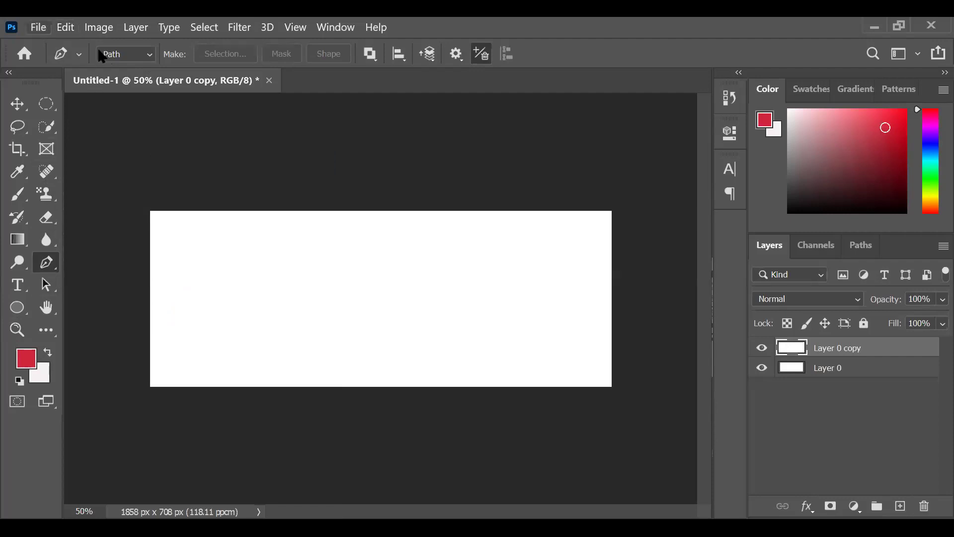
- Try to open the icon (2) file from the Desktop folder
{"action": "key", "text": "alt+f"}
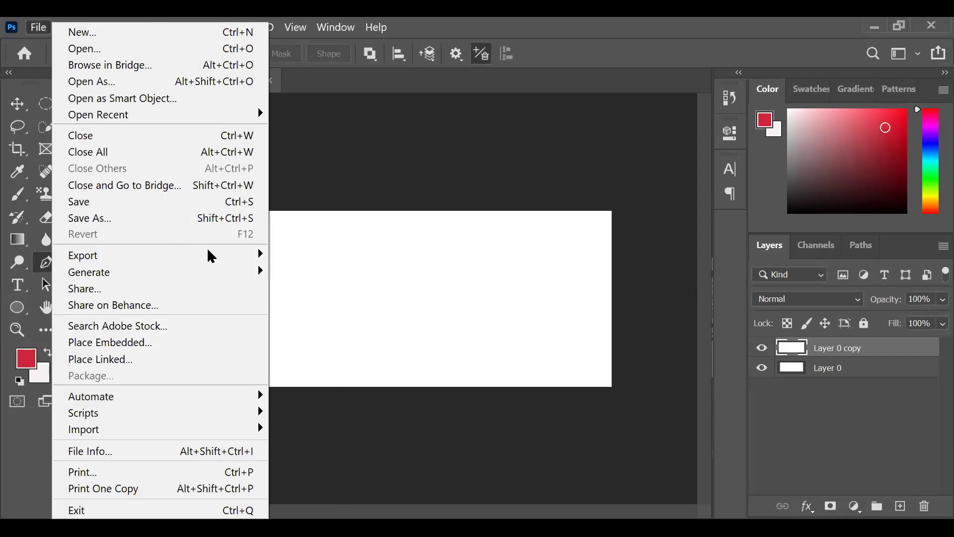
{"action": "key", "text": "o"}
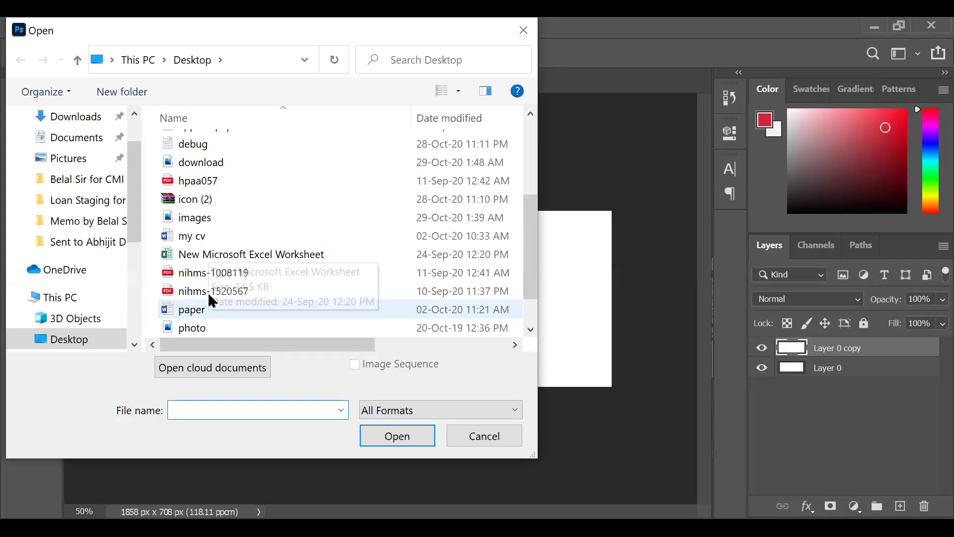
{"action": "scroll", "coordinate": [208, 284], "scroll_direction": "up", "scroll_amount": 1}
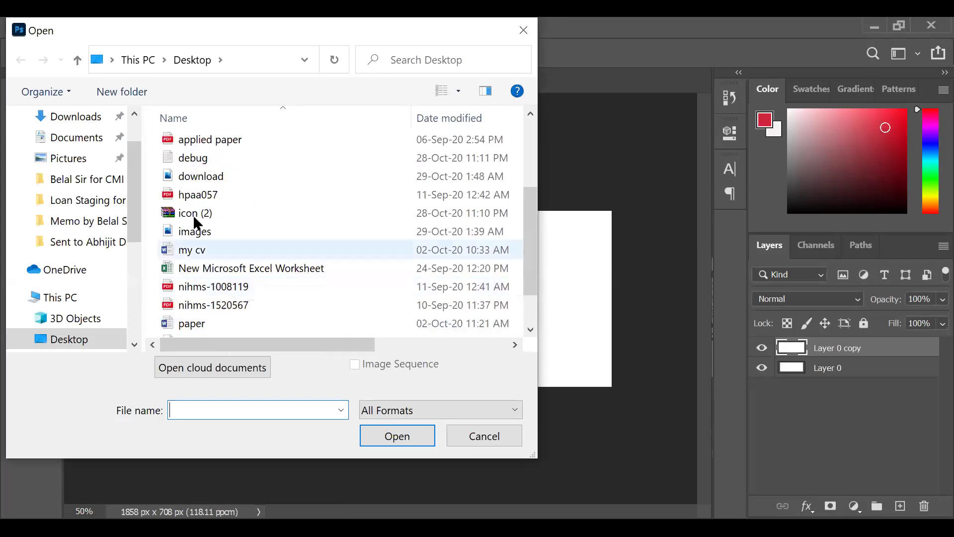
{"action": "left_click", "coordinate": [194, 218]}
{"action": "left_click", "coordinate": [371, 431]}
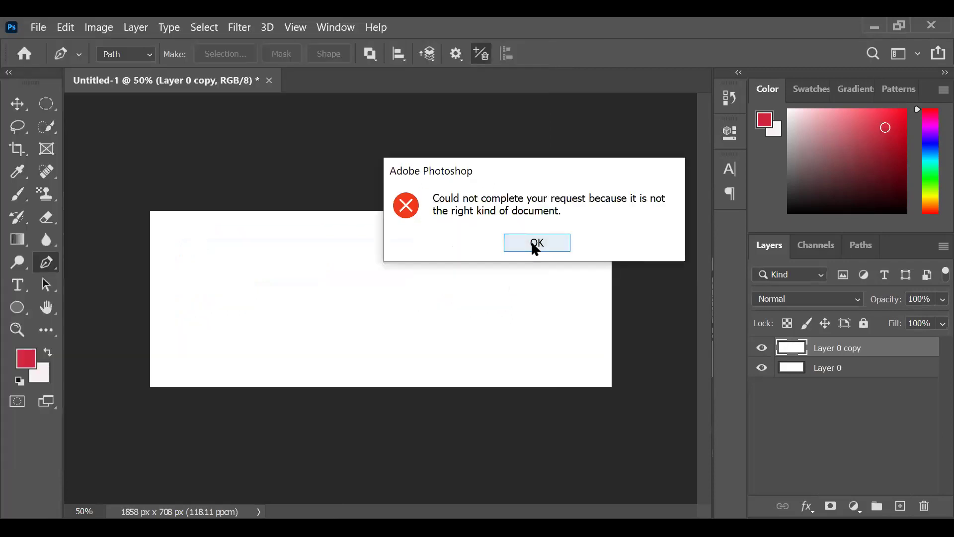
{"action": "left_click", "coordinate": [535, 247]}
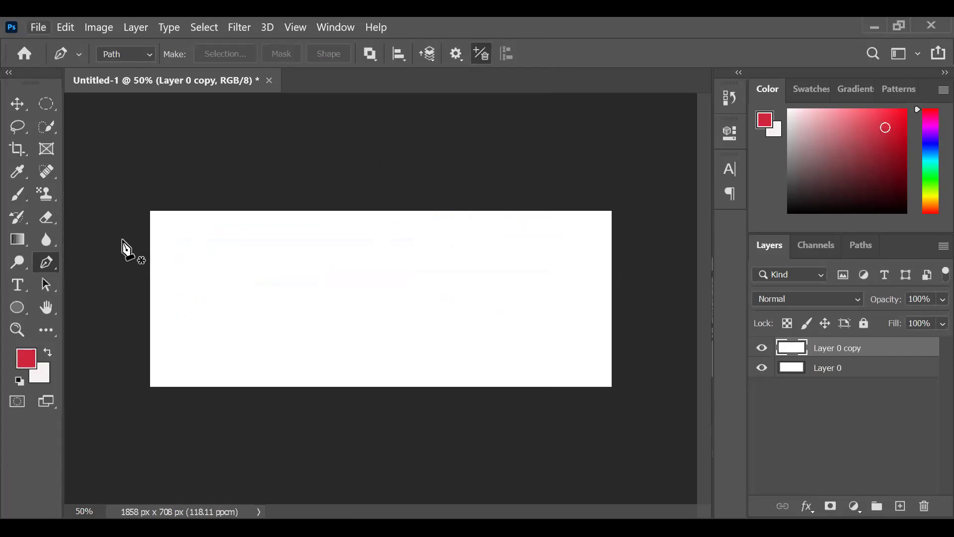
{"action": "left_click", "coordinate": [38, 27]}
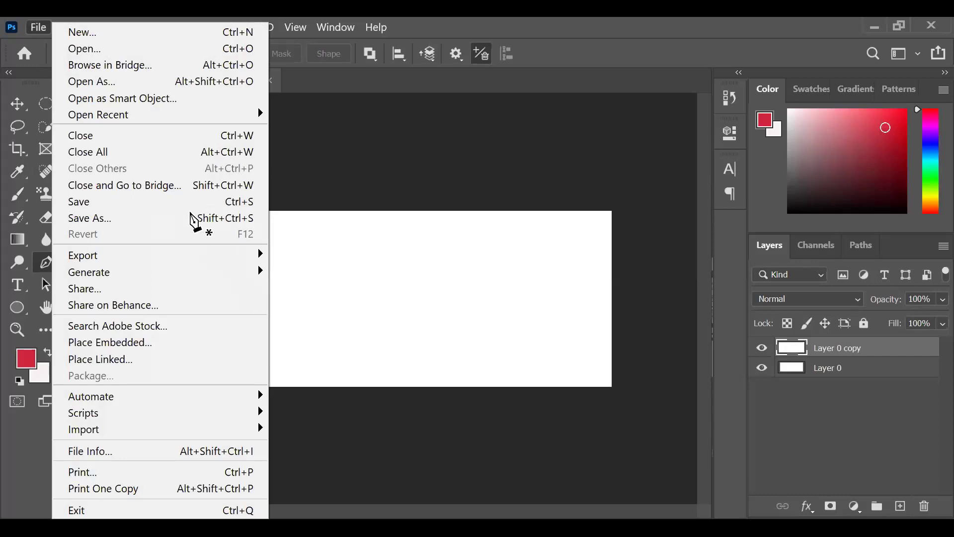
{"action": "key", "text": "ctrl+o"}
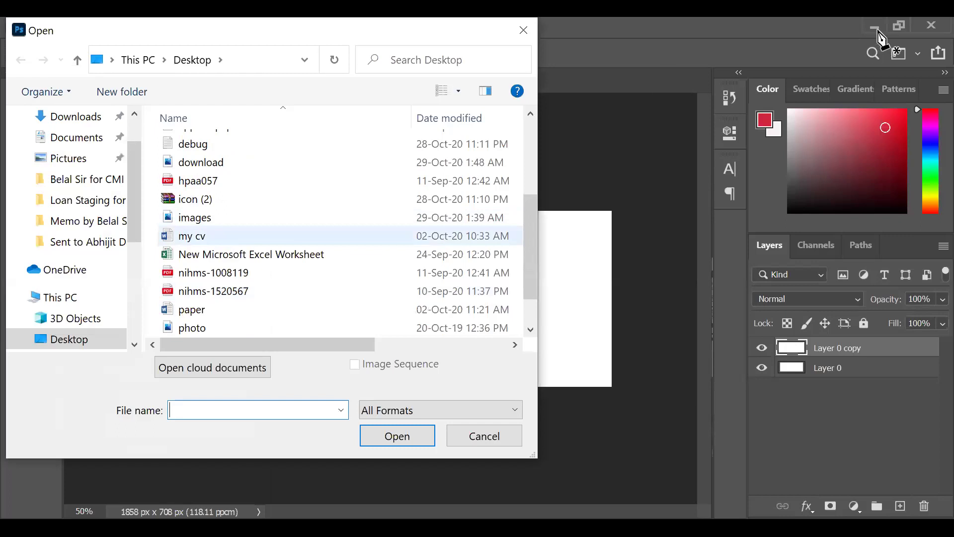
{"action": "left_click", "coordinate": [460, 437]}
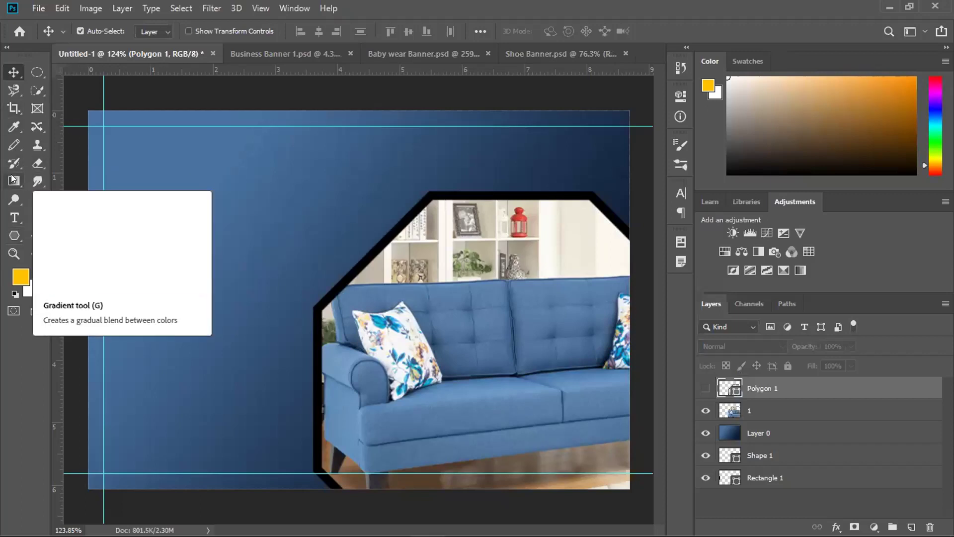
- Add the text SPECIAL in the upper-left area of the blue sofa banner, trying 100 pt and 72 pt before setting 48 pt
{"action": "left_click", "coordinate": [14, 218]}
{"action": "left_click", "coordinate": [146, 211]}
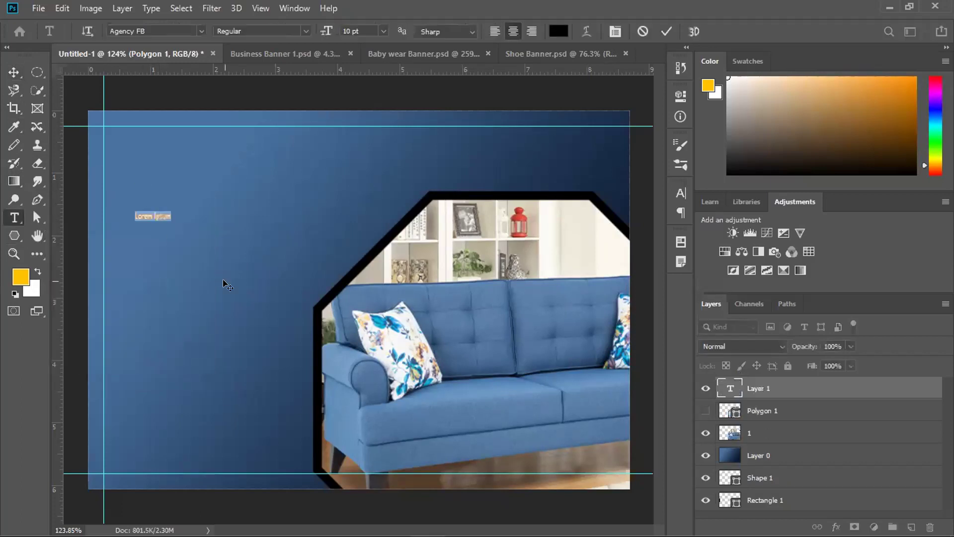
{"action": "left_click", "coordinate": [339, 29]}
{"action": "type", "text": "100"}
{"action": "key", "text": "Return"}
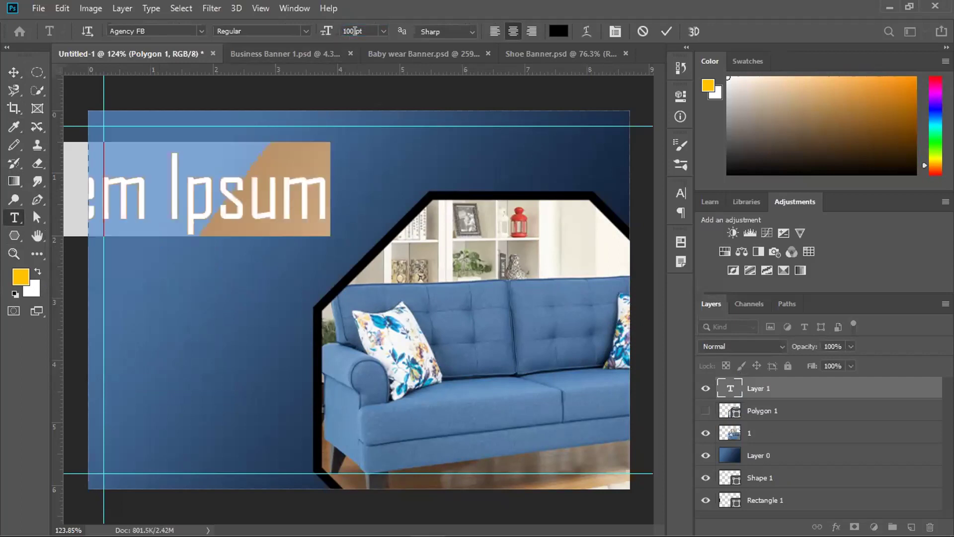
{"action": "left_click", "coordinate": [383, 32]}
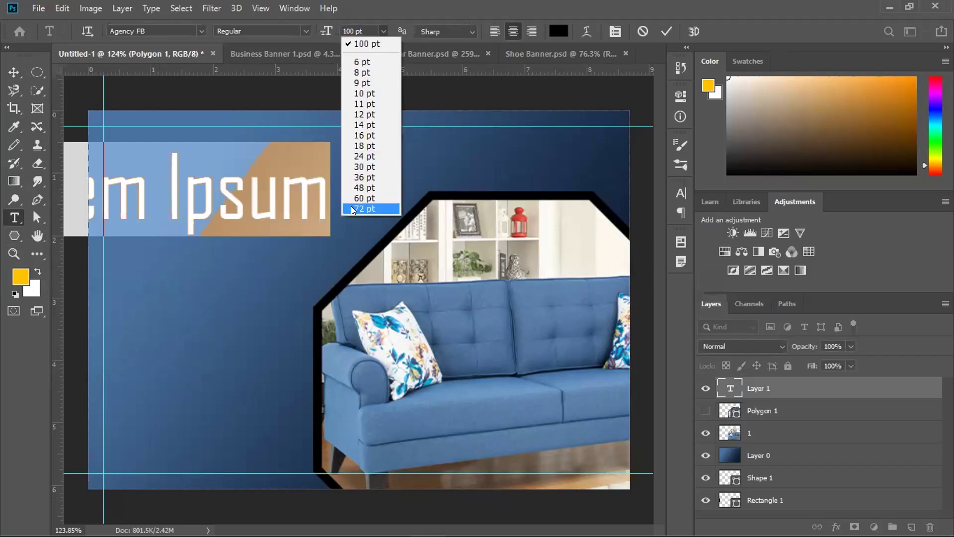
{"action": "left_click", "coordinate": [363, 209]}
{"action": "left_click", "coordinate": [383, 31]}
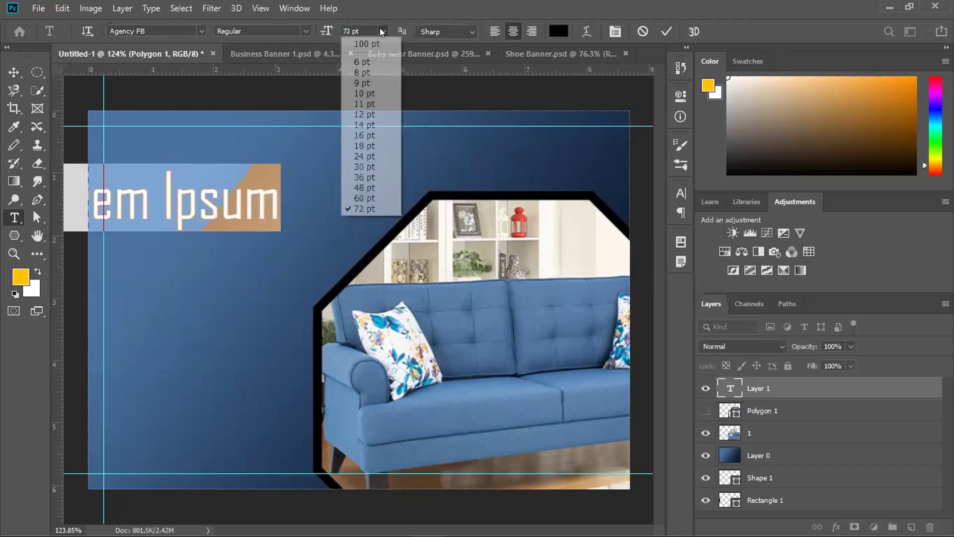
{"action": "left_click", "coordinate": [366, 188]}
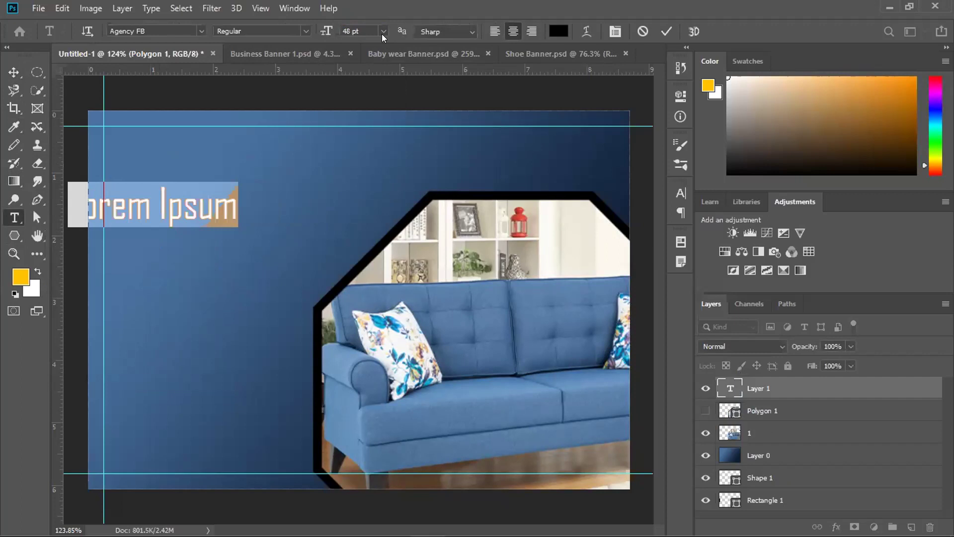
{"action": "type", "text": "SPE"}
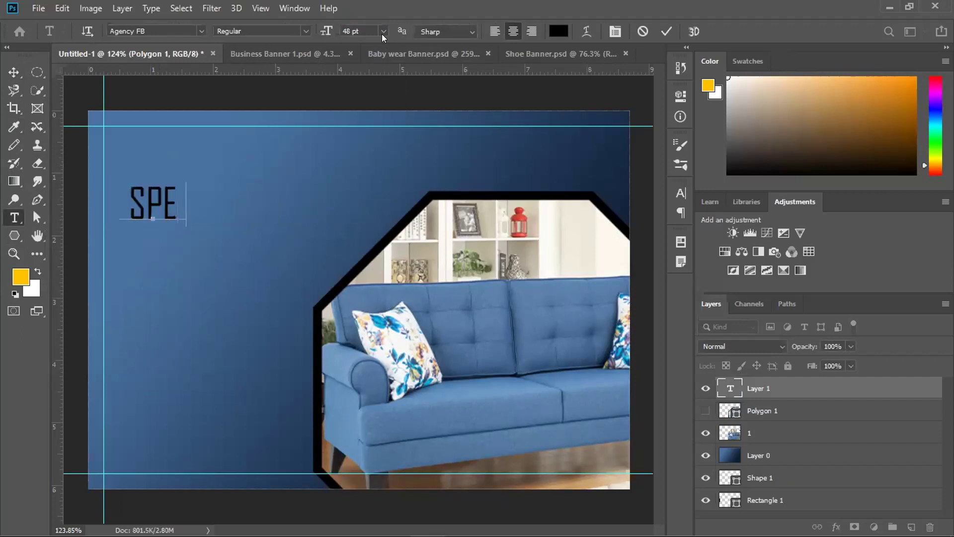
{"action": "type", "text": "CIAL"}
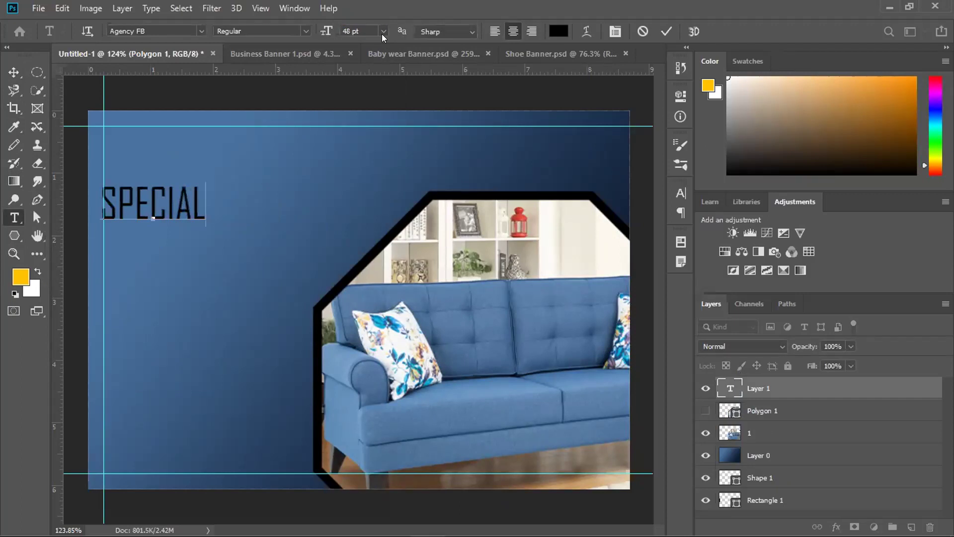
- Try a second line reading SALE beneath SPECIAL, and remove it
{"action": "key", "text": "Return"}
{"action": "type", "text": "SALE"}
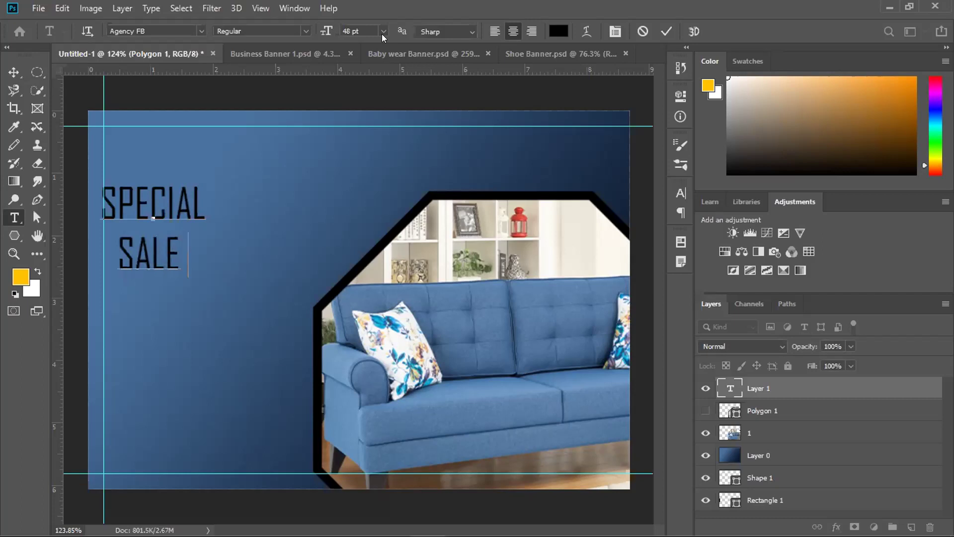
{"action": "key", "text": "BackSpace"}
{"action": "key", "text": "BackSpace"}
{"action": "key", "text": "BackSpace"}
{"action": "key", "text": "BackSpace"}
{"action": "key", "text": "BackSpace"}
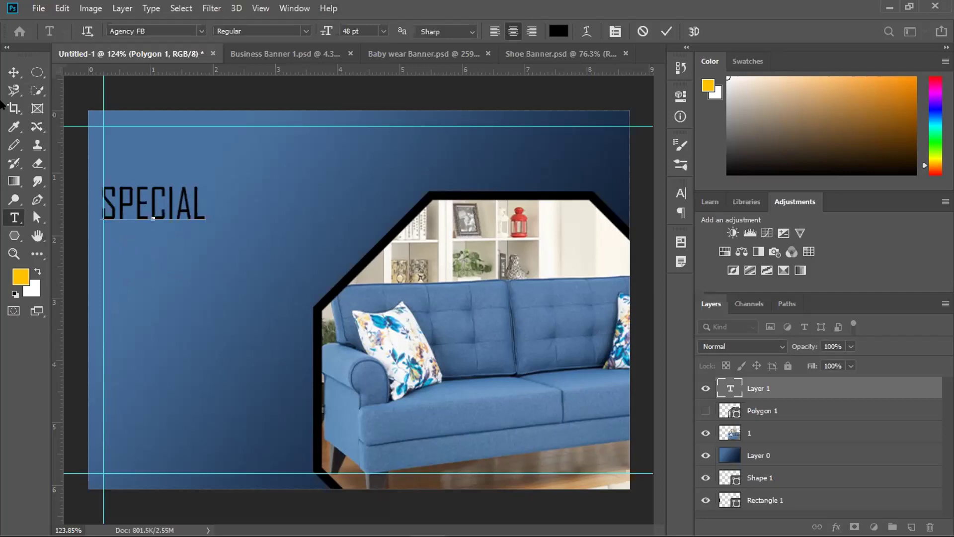
- Finish the text edit and move SPECIAL slightly right, inside the vertical guide
{"action": "left_click", "coordinate": [14, 72]}
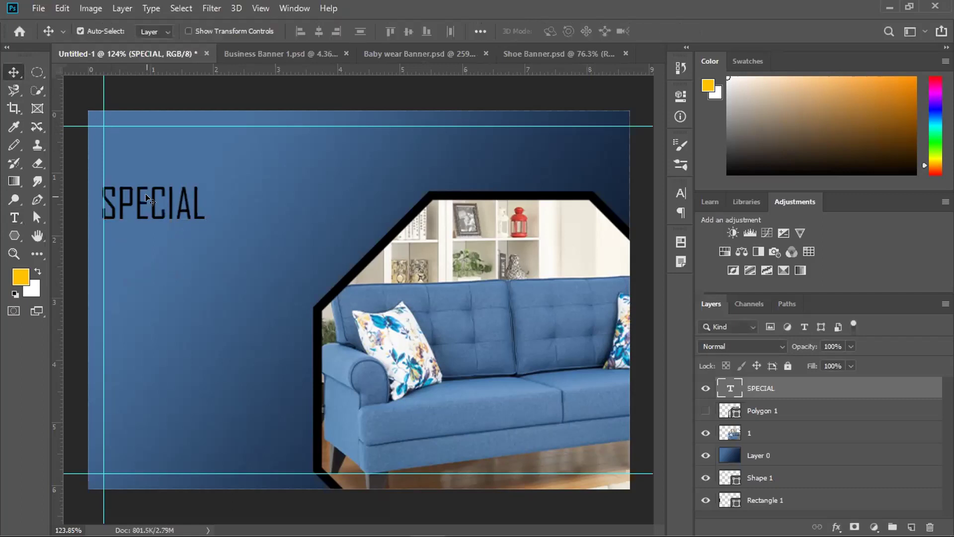
{"action": "left_click_drag", "start_coordinate": [152, 203], "coordinate": [169, 204]}
- Change the font of the SPECIAL text to Arial Rounded MT Bold
{"action": "double_click", "coordinate": [172, 206]}
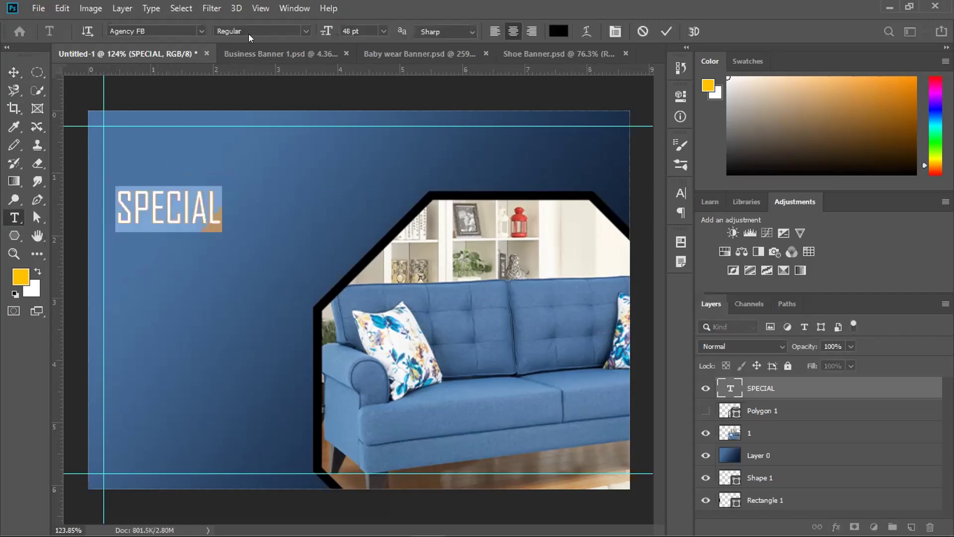
{"action": "left_click", "coordinate": [203, 31]}
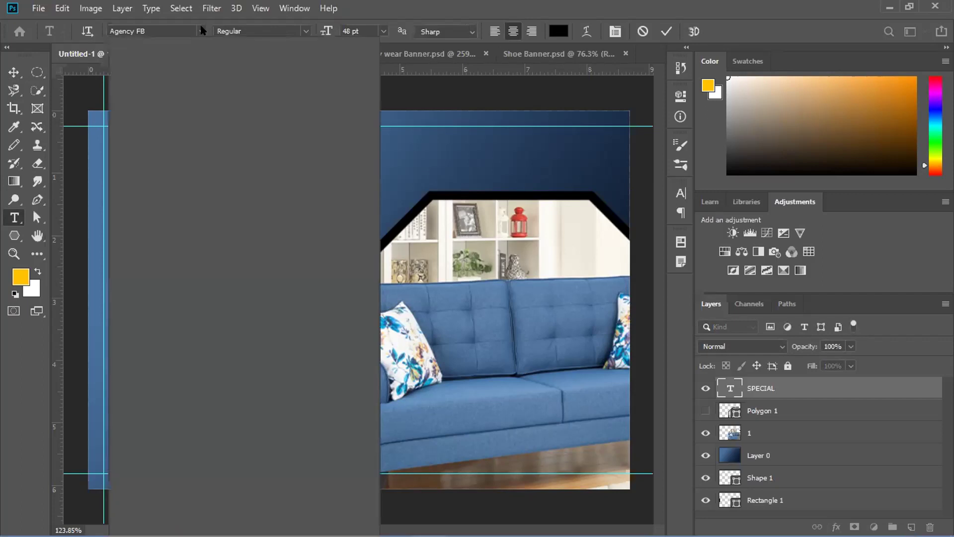
{"action": "left_click", "coordinate": [203, 30]}
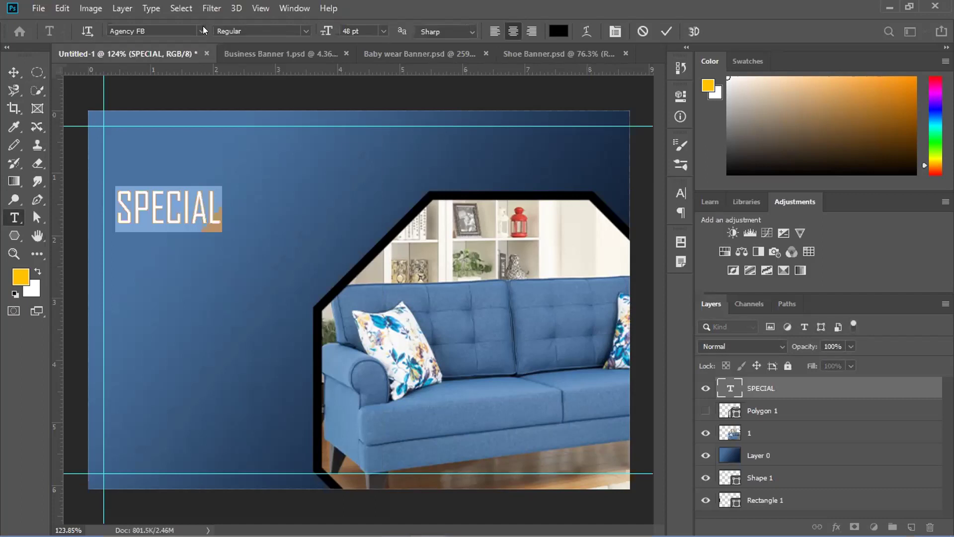
{"action": "left_click", "coordinate": [203, 31]}
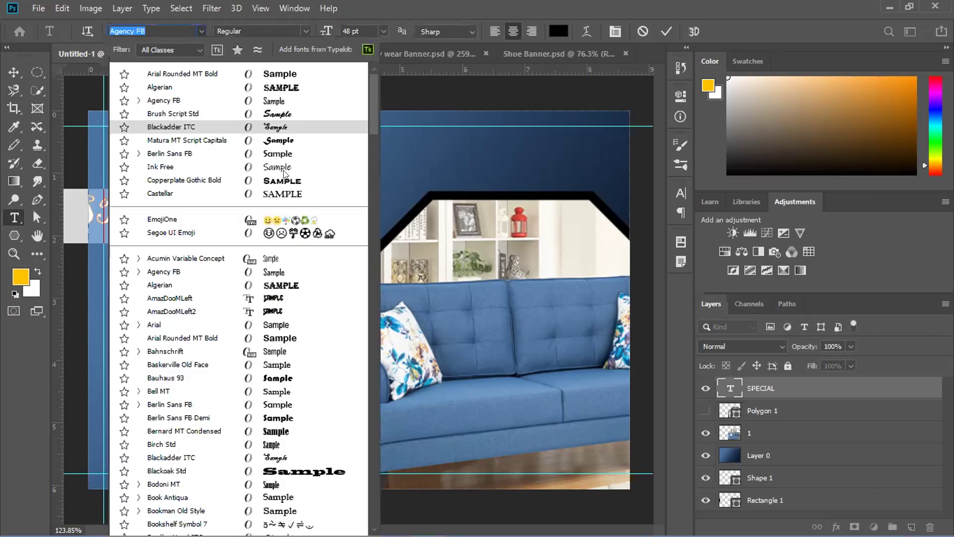
{"action": "left_click", "coordinate": [203, 31]}
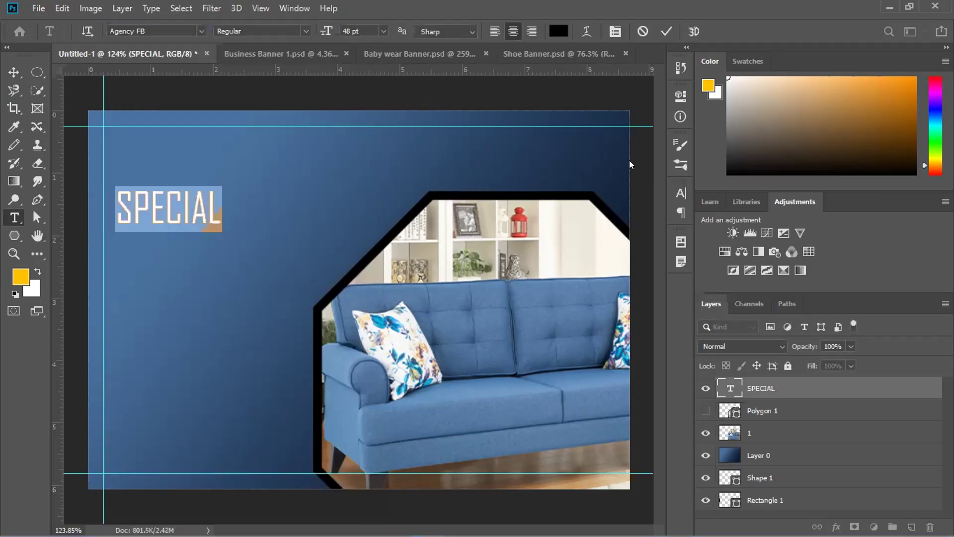
{"action": "left_click", "coordinate": [681, 193]}
{"action": "left_click", "coordinate": [596, 213]}
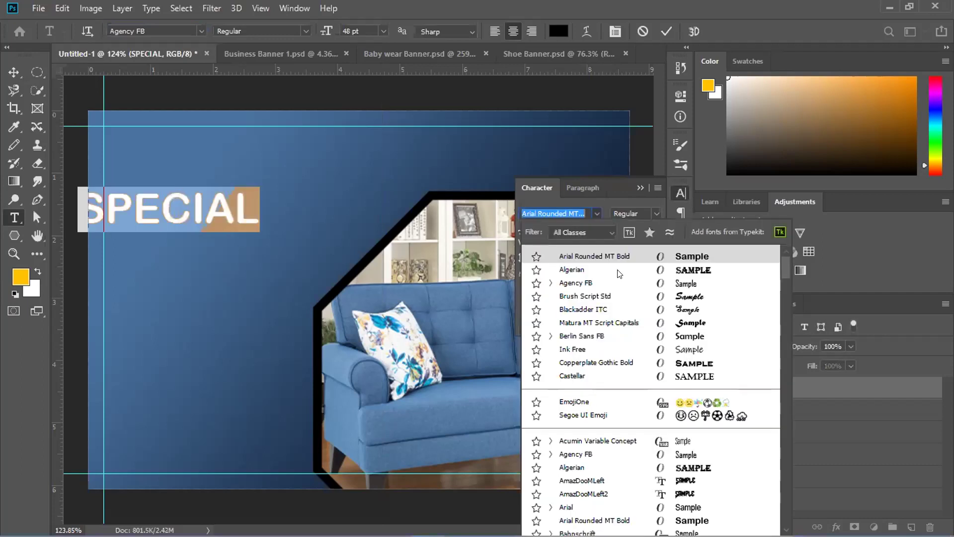
{"action": "key", "text": "Up"}
{"action": "left_click", "coordinate": [149, 167]}
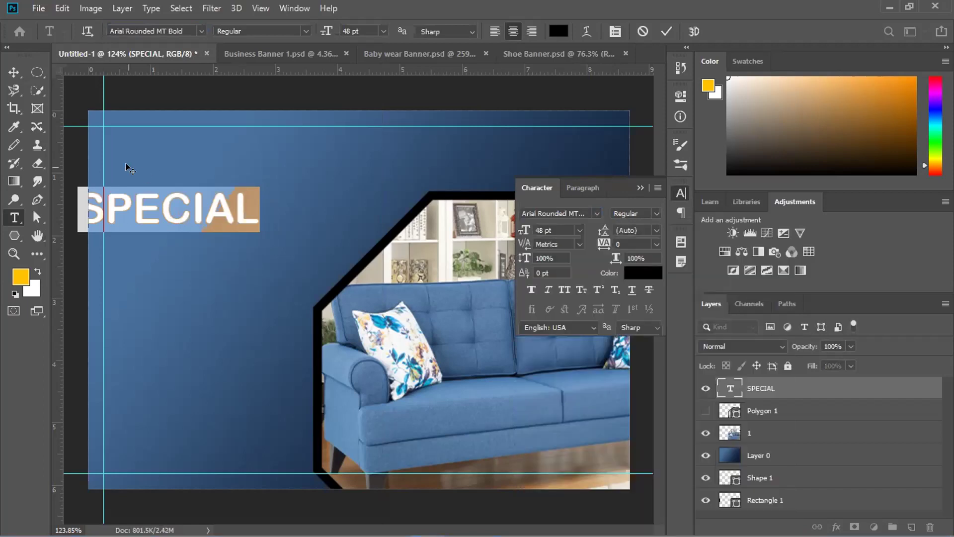
- Set the SPECIAL text's color to white (ffffff)
{"action": "left_click", "coordinate": [637, 274]}
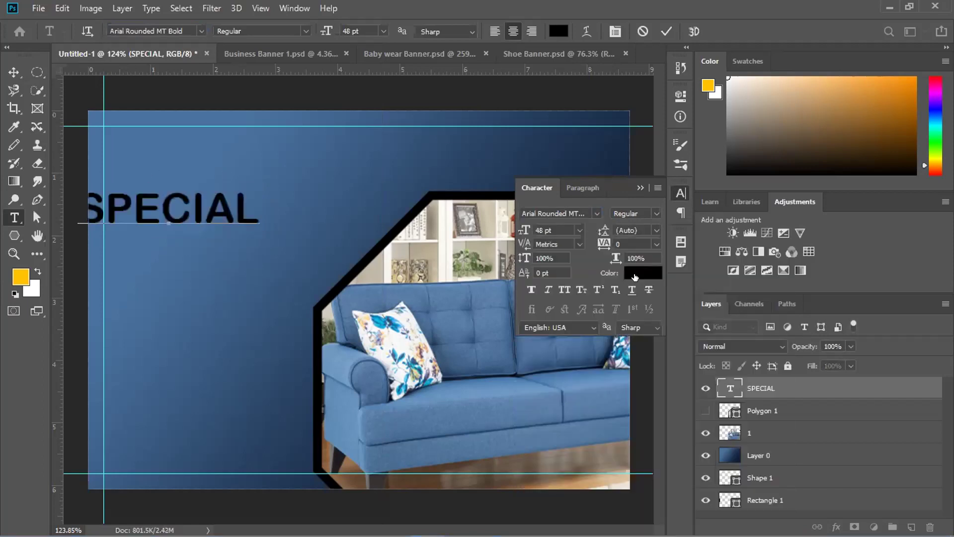
{"action": "type", "text": "ffffff"}
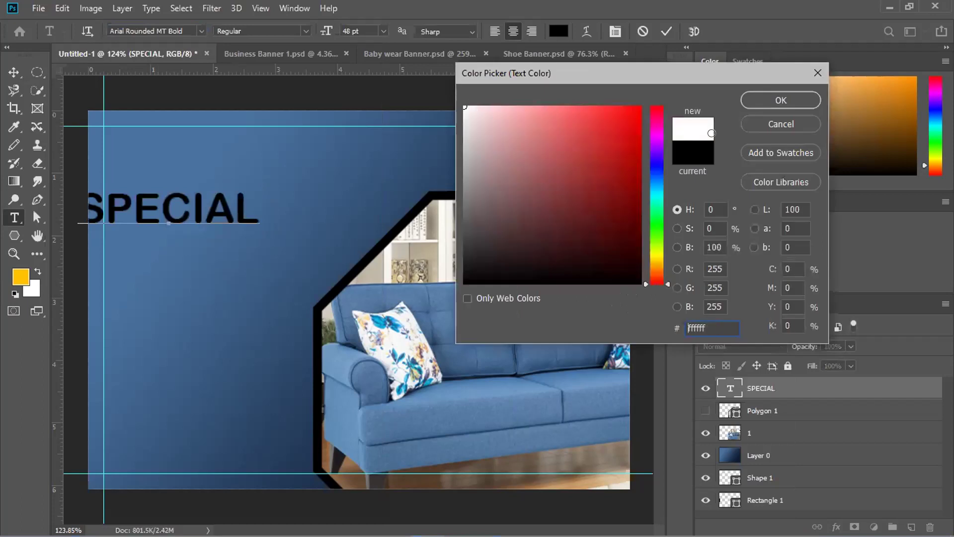
{"action": "left_click", "coordinate": [796, 102]}
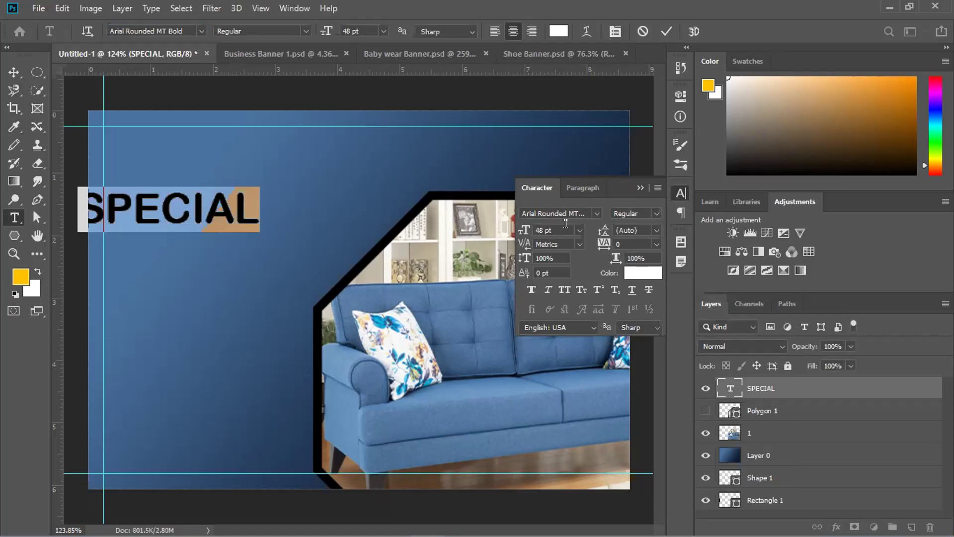
- Set the SPECIAL text's size to 36 pt
{"action": "left_click", "coordinate": [578, 231]}
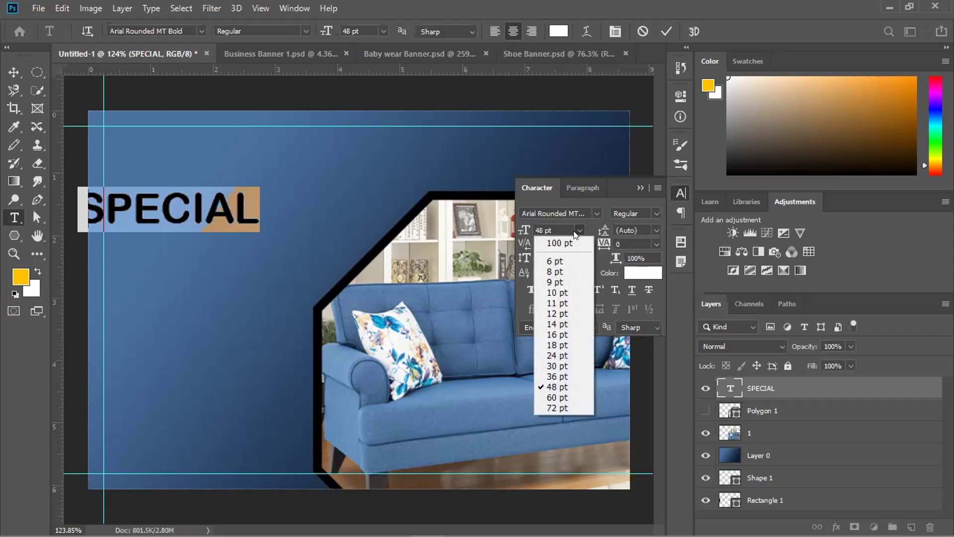
{"action": "left_click", "coordinate": [553, 374]}
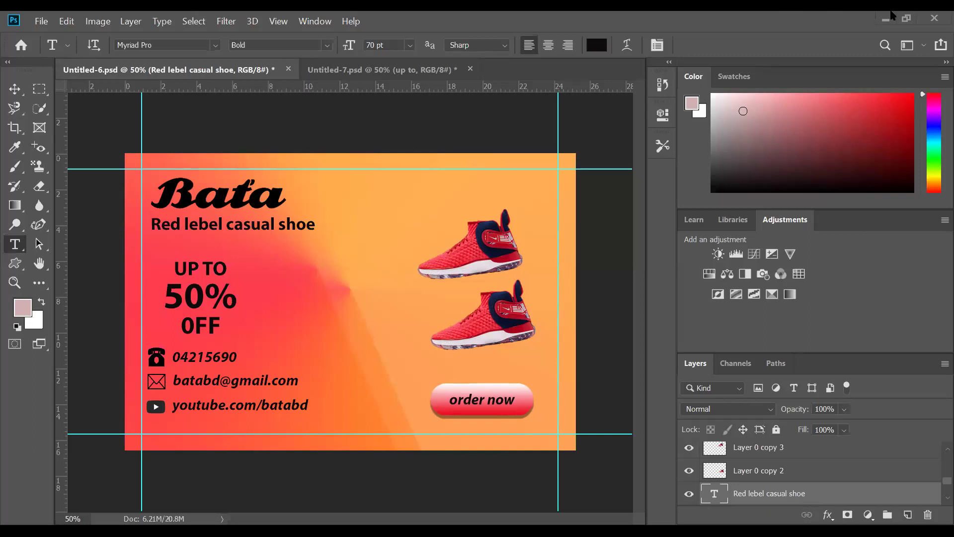
- Compare the Bata casual shoe banner with the NIKE New Arrival banner
{"action": "key", "text": "ctrl+Tab"}
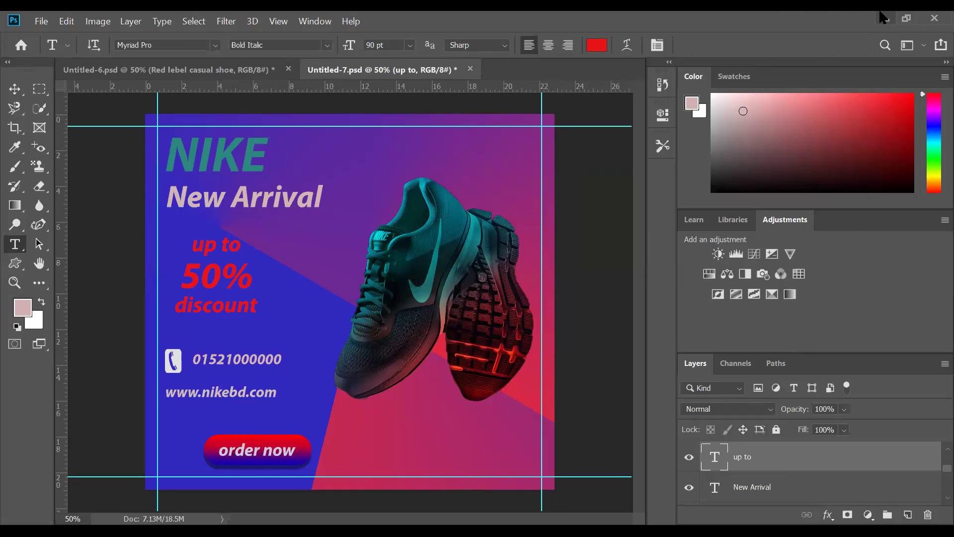
{"action": "key", "text": "ctrl+Tab"}
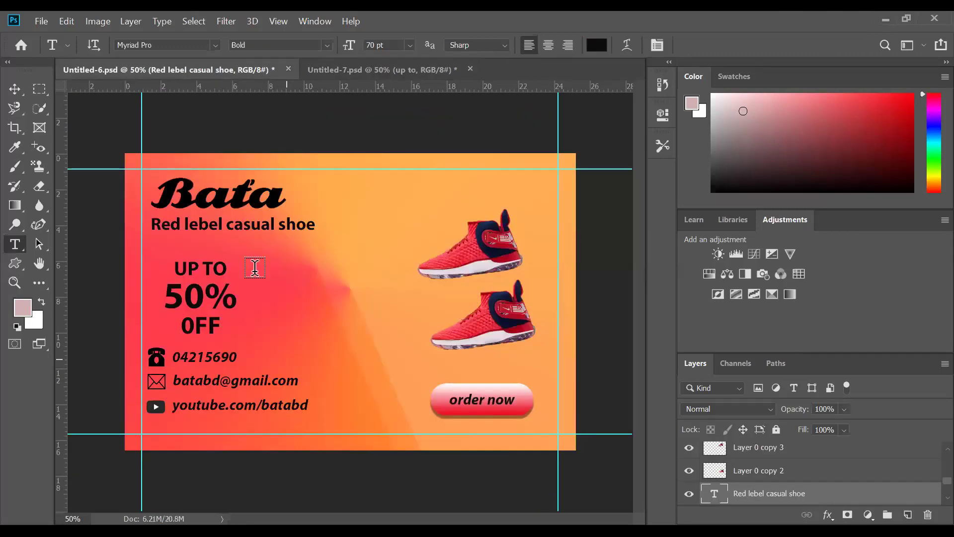
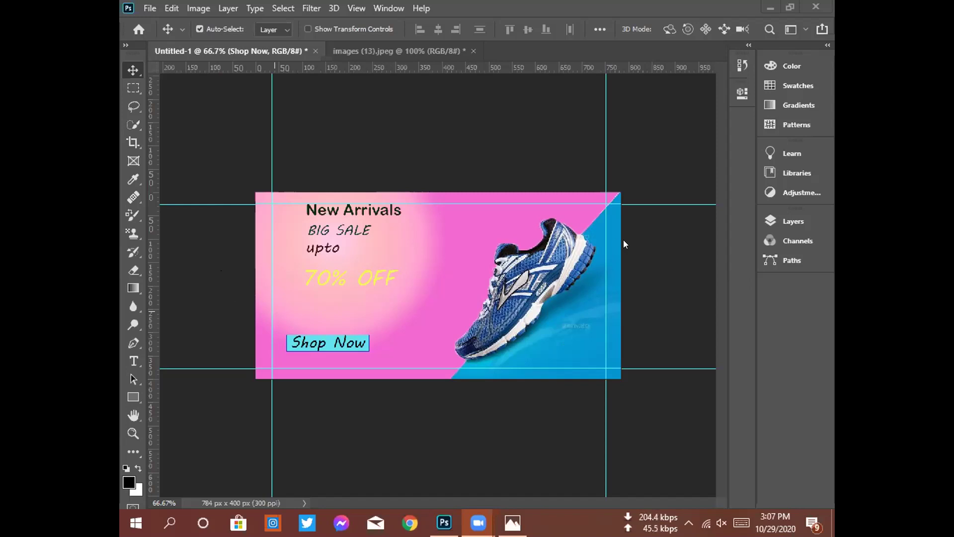
- Show the layers of the pink New Arrivals shoe banner and enlarge the list to reveal more of them
{"action": "left_click", "coordinate": [772, 222]}
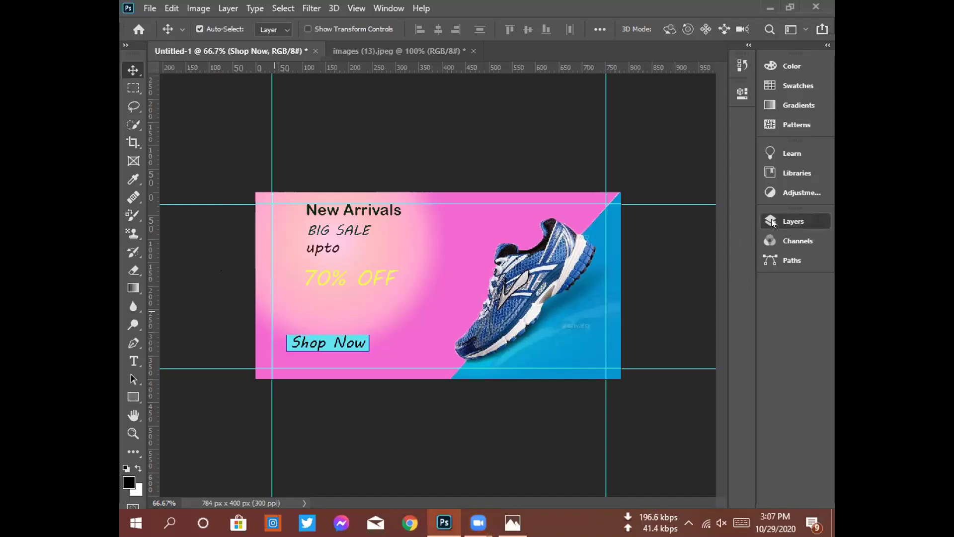
{"action": "left_click_drag", "start_coordinate": [692, 371], "coordinate": [705, 491]}
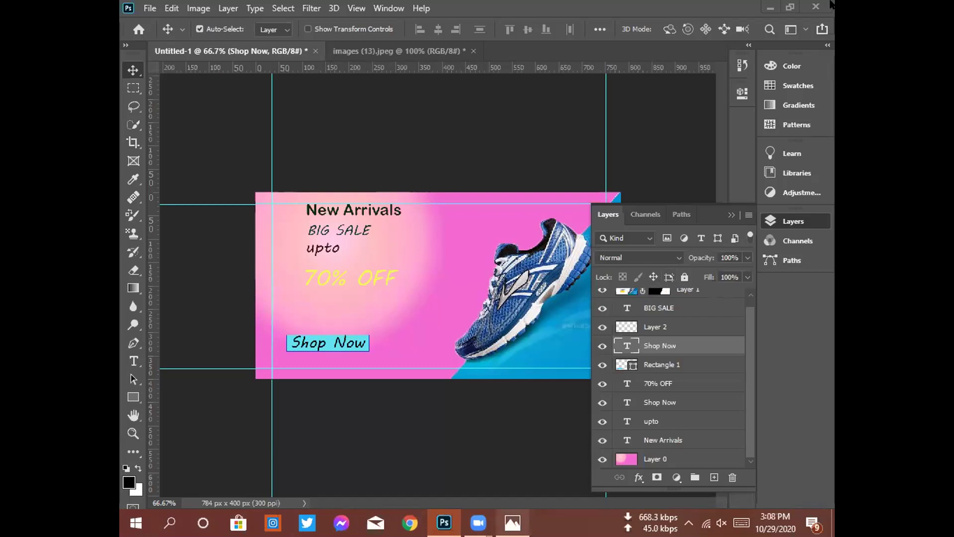
- Switch to Photos, browse the reference banner images starting from images (13).jpeg, and close the viewer
{"action": "key", "text": "alt+Tab"}
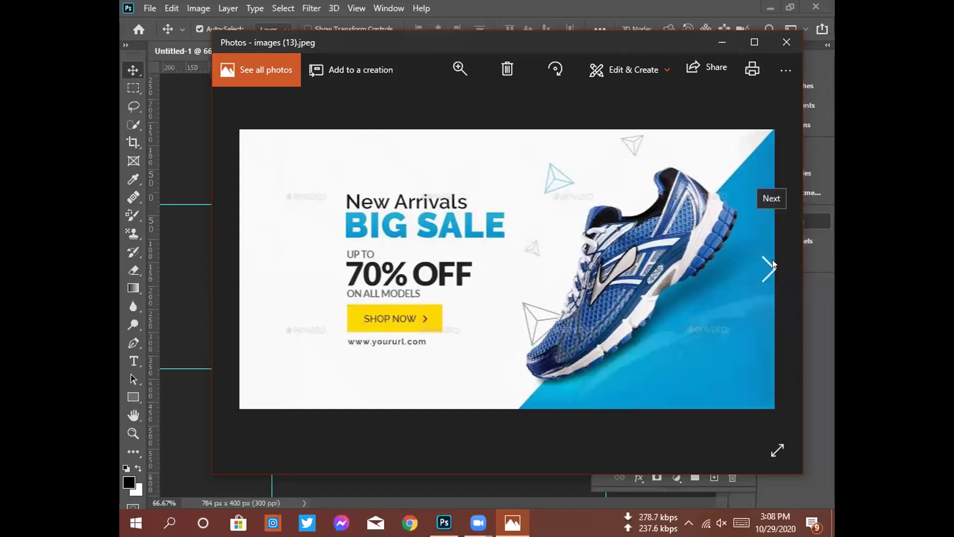
{"action": "left_click", "coordinate": [773, 263]}
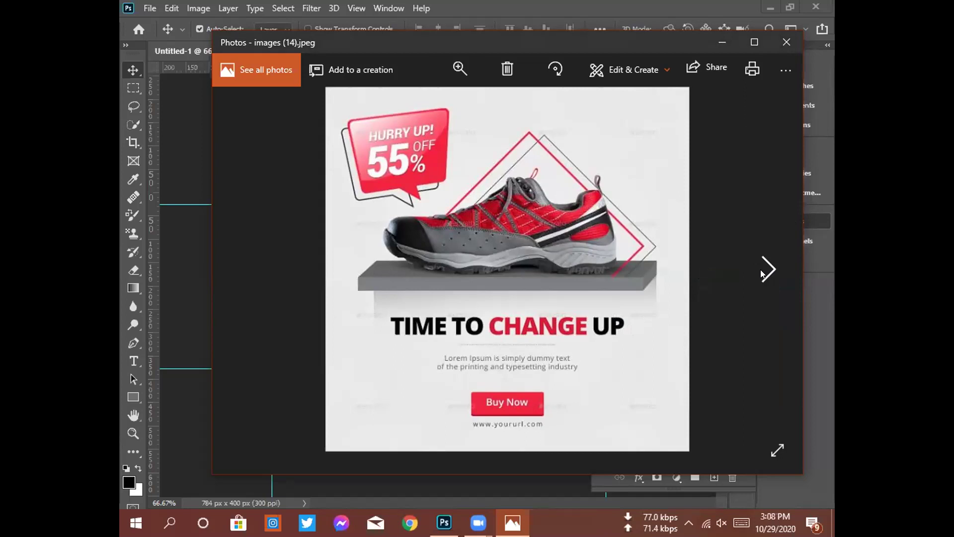
{"action": "left_click", "coordinate": [764, 270]}
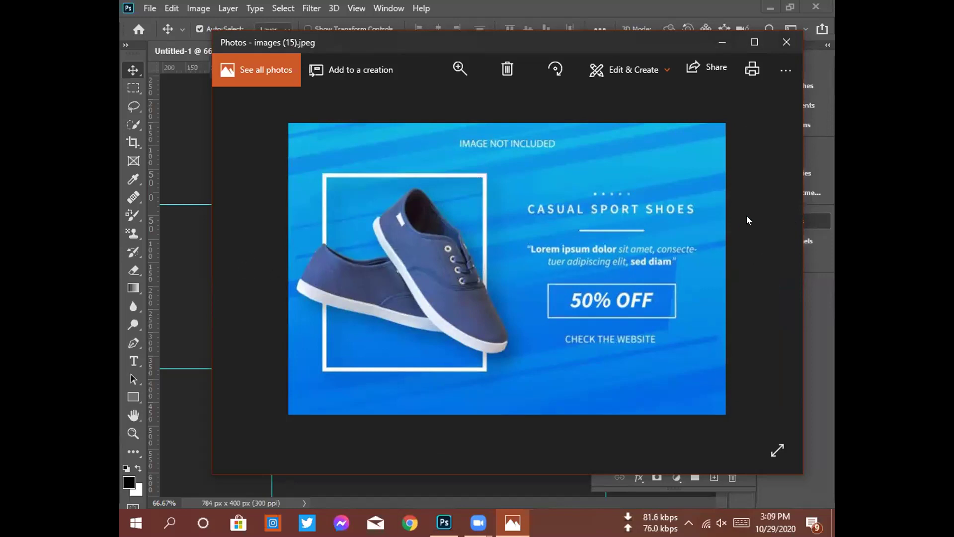
{"action": "left_click", "coordinate": [773, 260]}
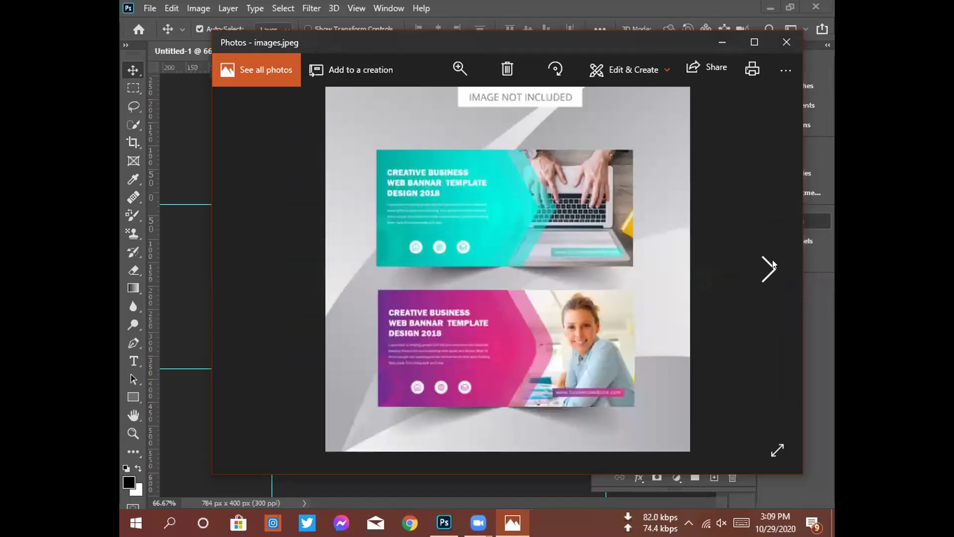
{"action": "left_click", "coordinate": [770, 264]}
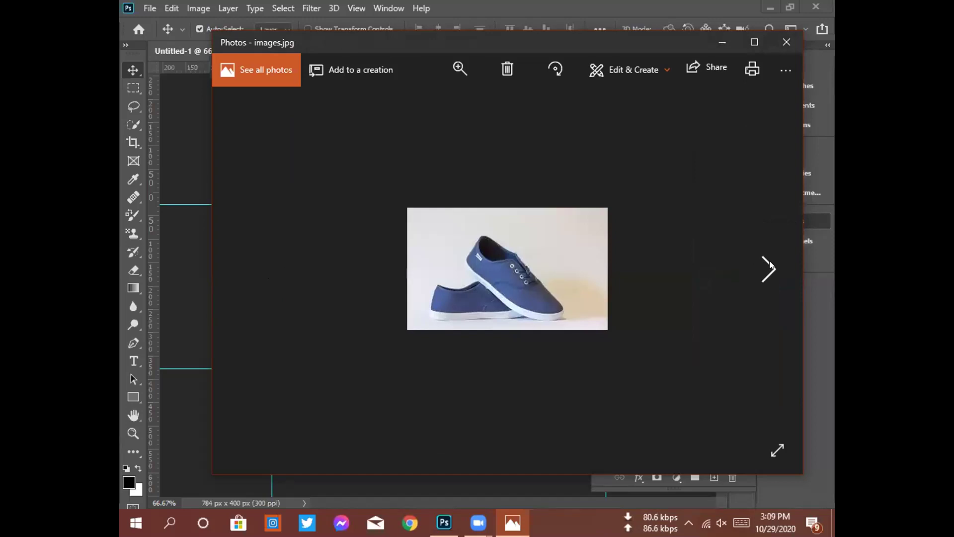
{"action": "left_click", "coordinate": [753, 258]}
{"action": "left_click", "coordinate": [753, 258]}
{"action": "left_click", "coordinate": [753, 257]}
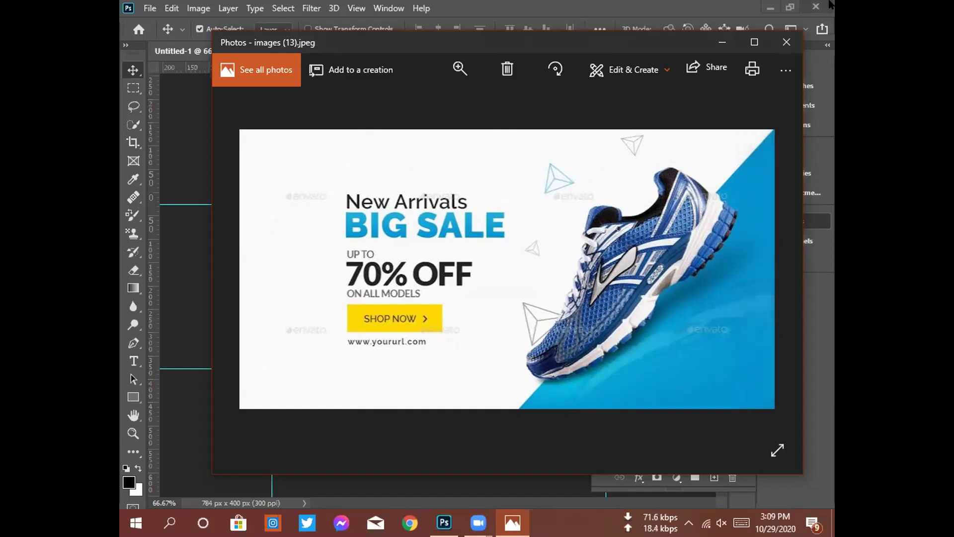
{"action": "left_click", "coordinate": [786, 41]}
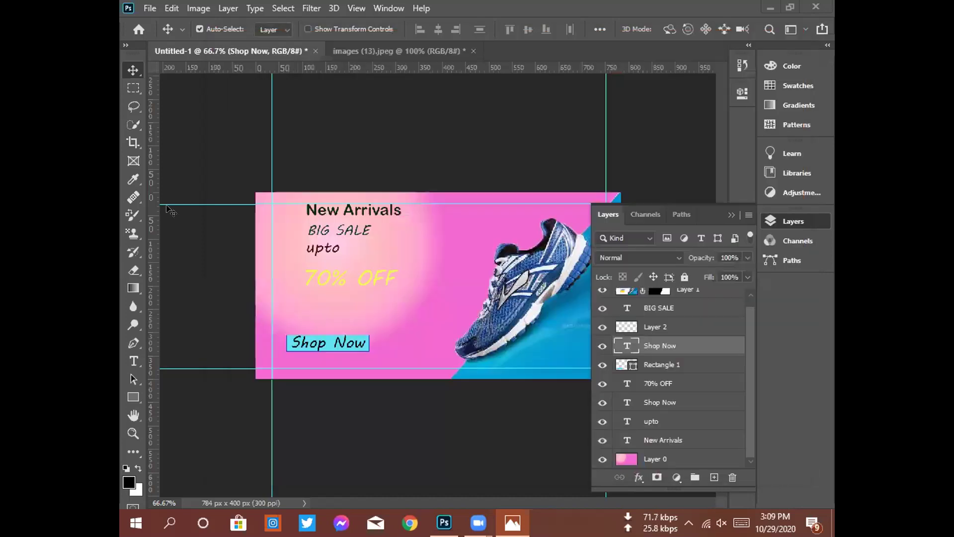
- Change the font of the BIG SALE text to Bauhaus 93
{"action": "double_click", "coordinate": [370, 230]}
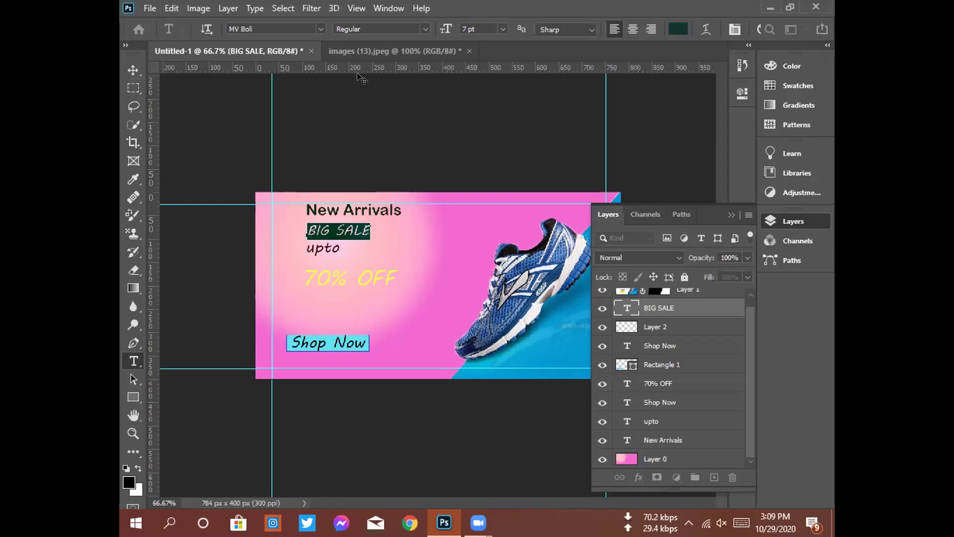
{"action": "left_click", "coordinate": [321, 29]}
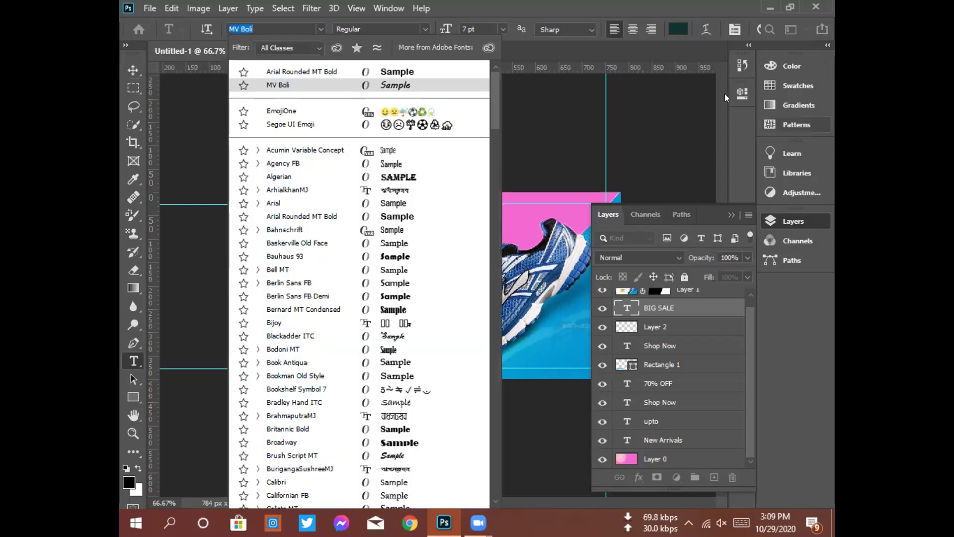
{"action": "left_click", "coordinate": [389, 254]}
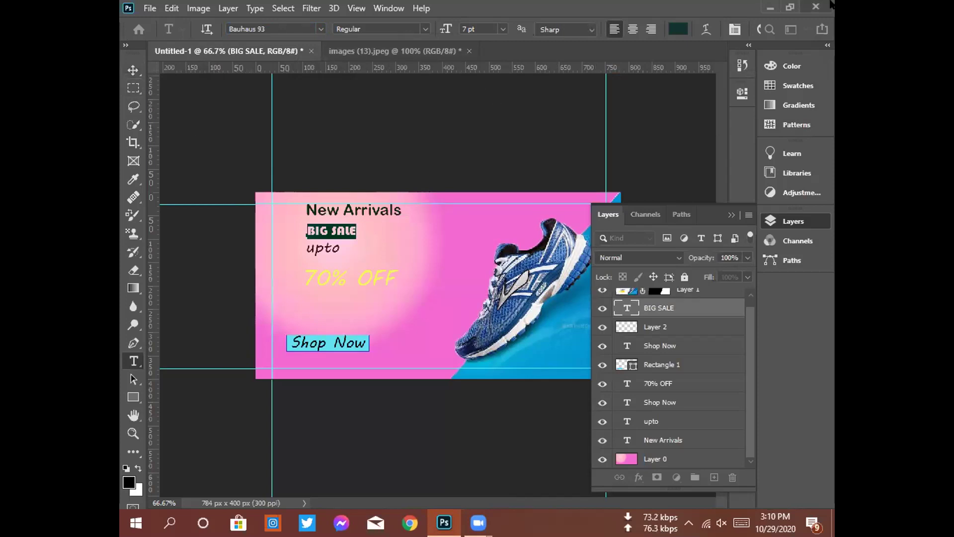
{"action": "left_click", "coordinate": [133, 63]}
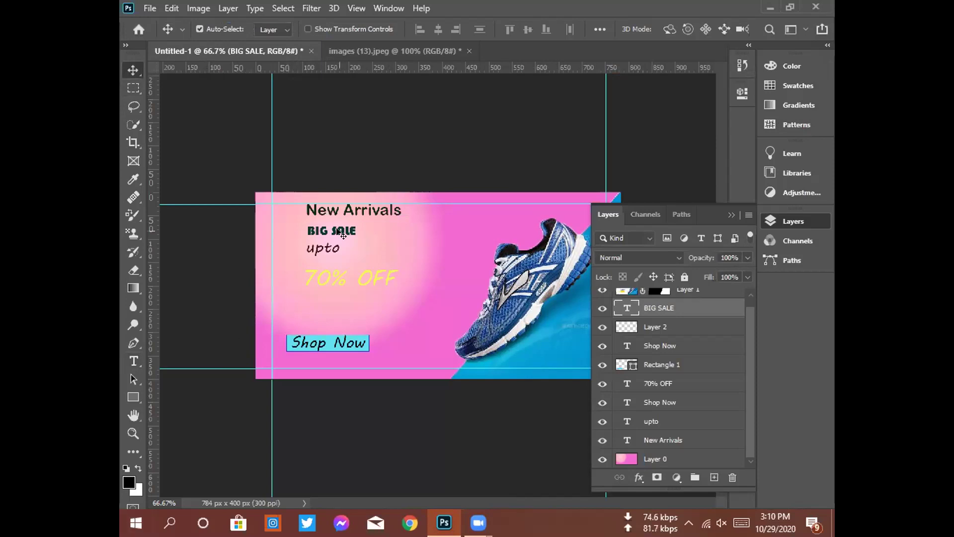
- Change the font of the BIG SALE text to Broadway and finish the text edit
{"action": "double_click", "coordinate": [336, 230]}
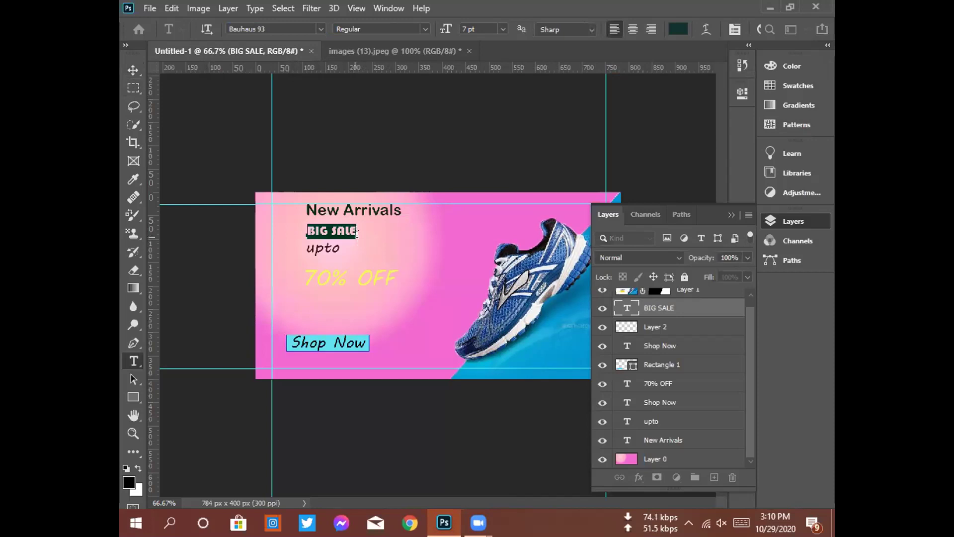
{"action": "left_click", "coordinate": [357, 233]}
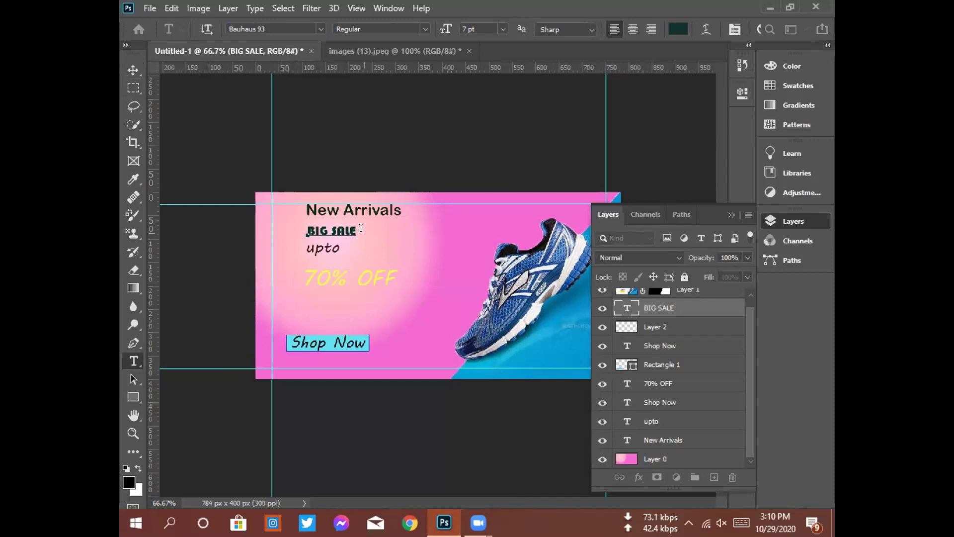
{"action": "left_click_drag", "start_coordinate": [361, 230], "coordinate": [302, 230]}
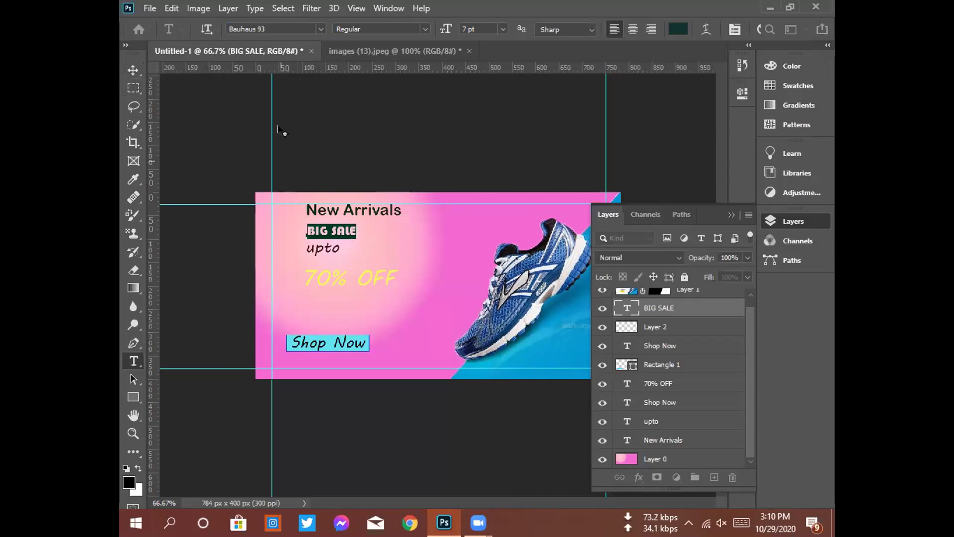
{"action": "left_click", "coordinate": [314, 25]}
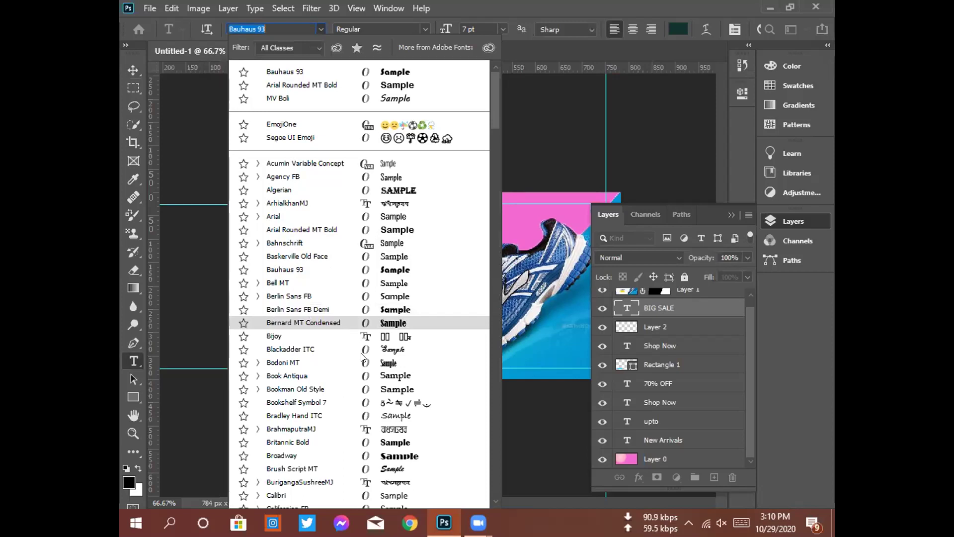
{"action": "scroll", "coordinate": [372, 388], "scroll_direction": "down", "scroll_amount": 3}
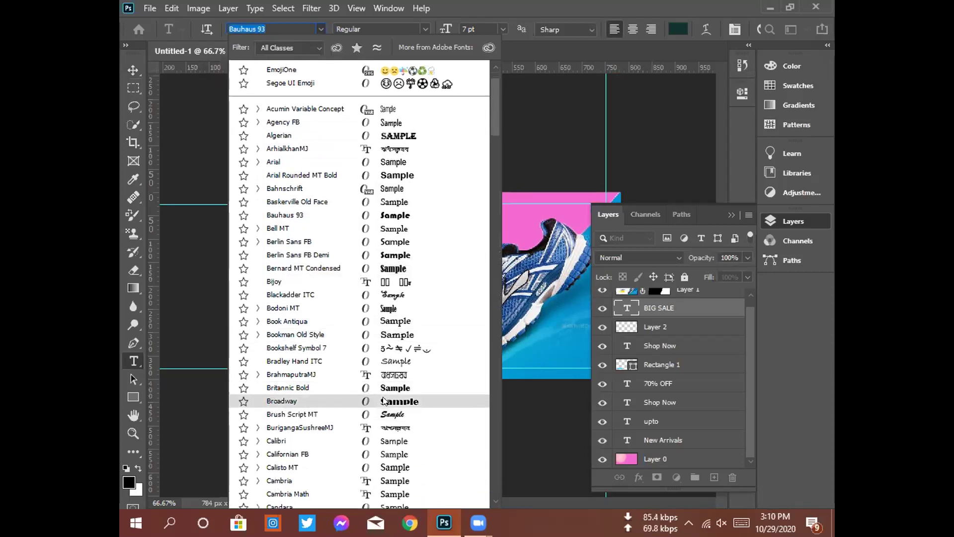
{"action": "left_click", "coordinate": [390, 396]}
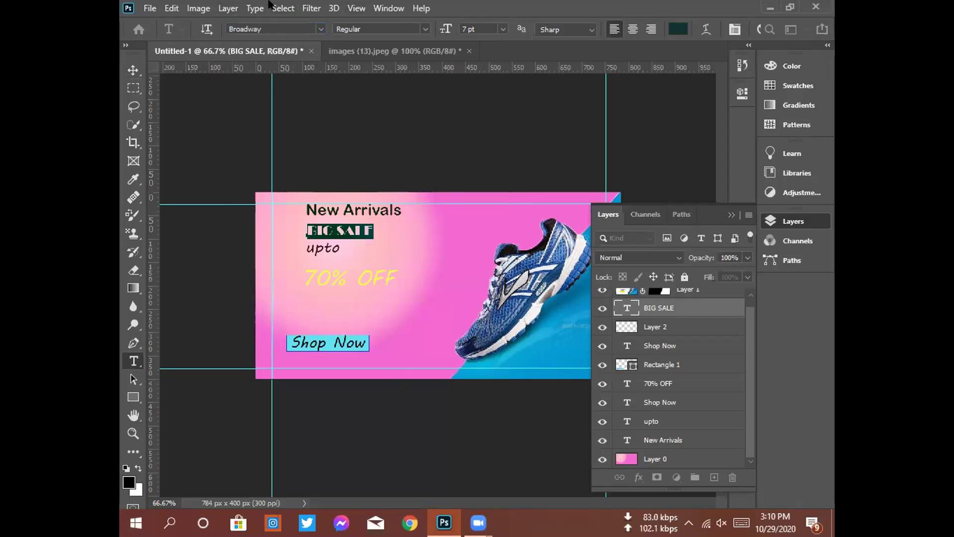
{"action": "left_click", "coordinate": [133, 71]}
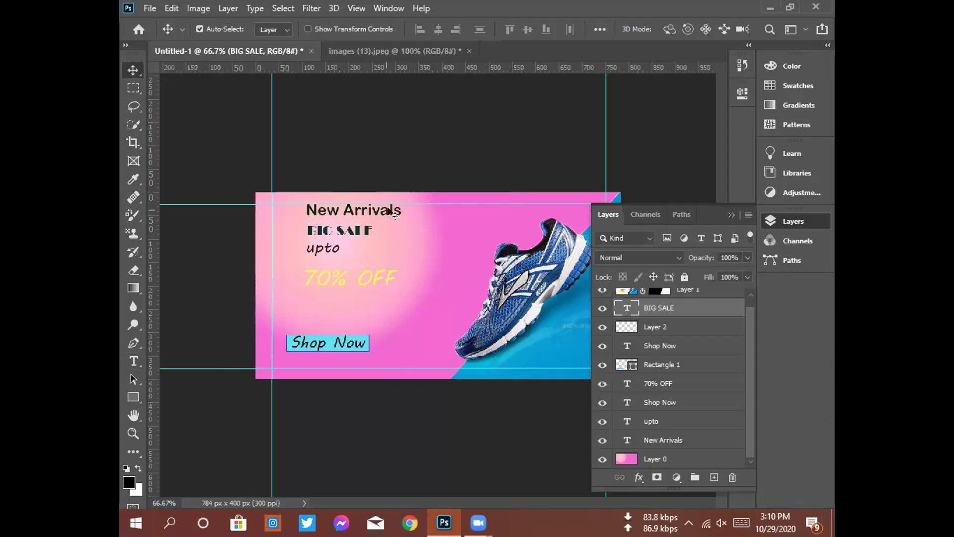
{"action": "mouse_move", "coordinate": [380, 227]}
{"action": "left_mouse_down"}
{"action": "mouse_move", "coordinate": [355, 228]}
{"action": "mouse_move", "coordinate": [389, 239]}
{"action": "mouse_move", "coordinate": [378, 230]}
{"action": "left_mouse_up"}
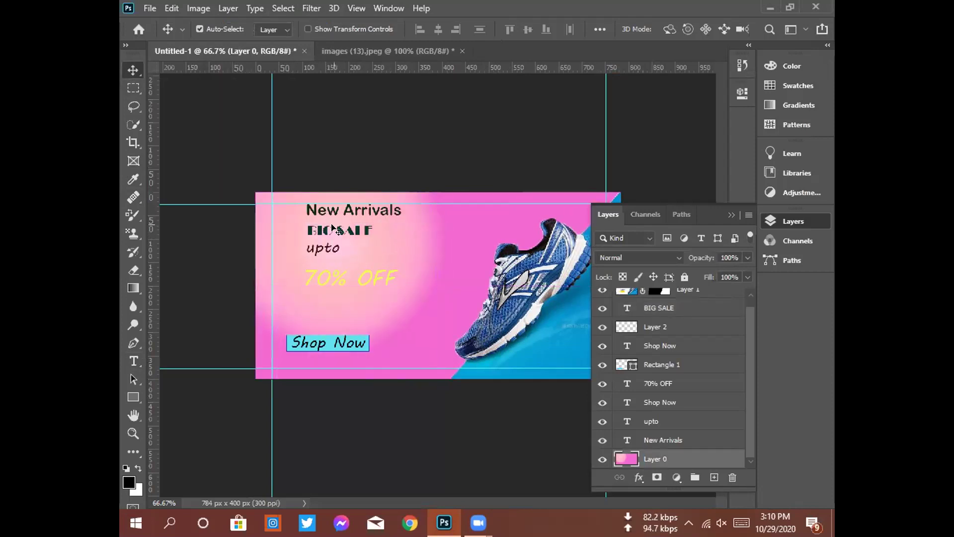
- Change the font of the BIG SALE text to Blackadder ITC and finish the text edit
{"action": "double_click", "coordinate": [331, 235]}
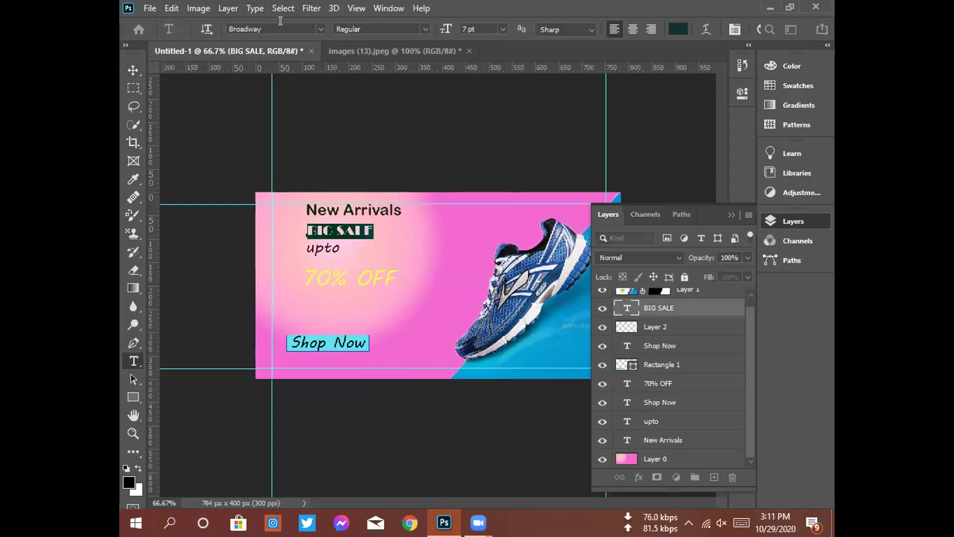
{"action": "left_click", "coordinate": [314, 29]}
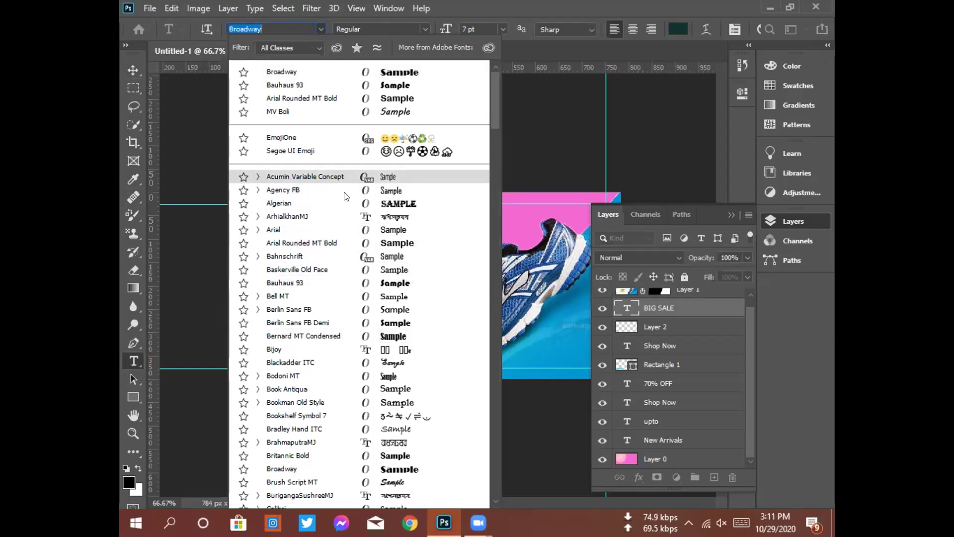
{"action": "scroll", "coordinate": [359, 241], "scroll_direction": "down", "scroll_amount": 3}
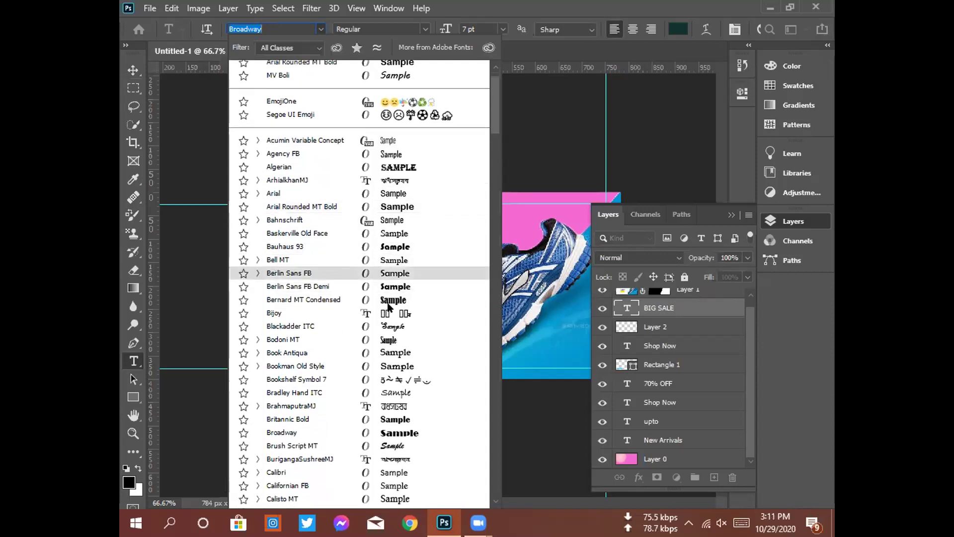
{"action": "left_click", "coordinate": [390, 307]}
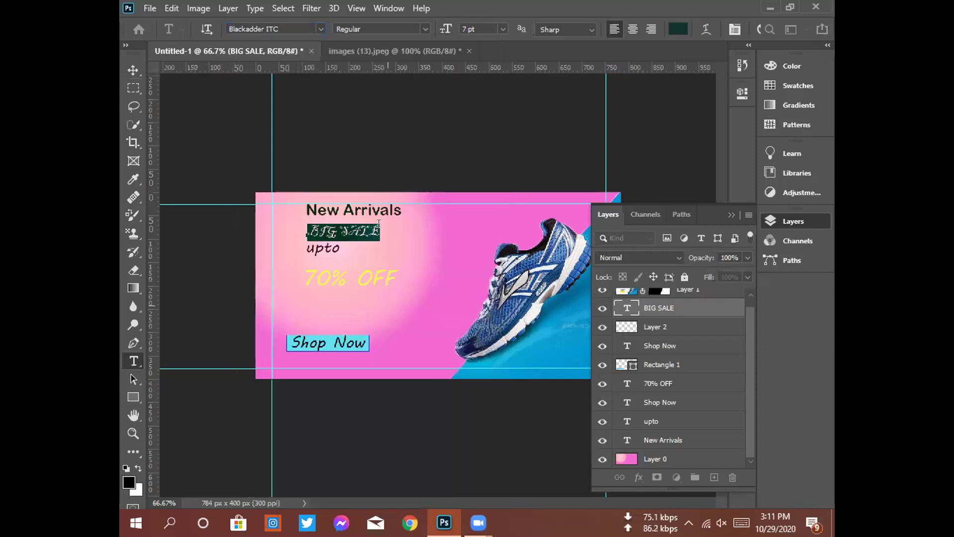
{"action": "left_click", "coordinate": [133, 72]}
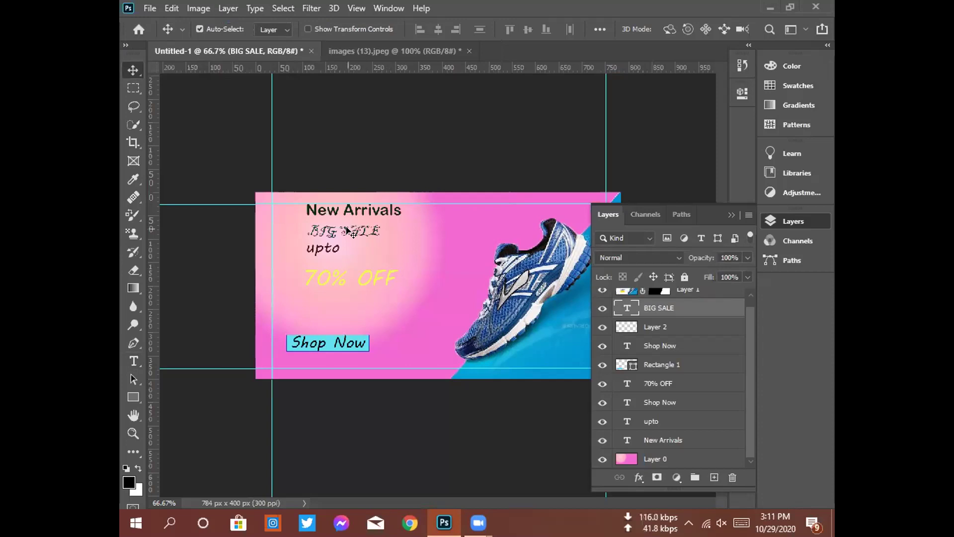
- Change the font of the BIG SALE text to EmojiOne
{"action": "double_click", "coordinate": [351, 231]}
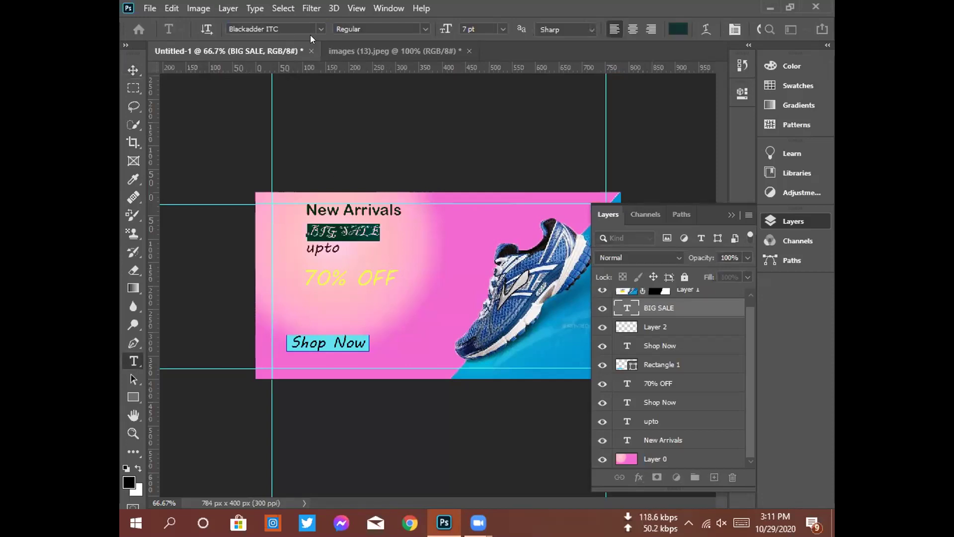
{"action": "left_click", "coordinate": [316, 28]}
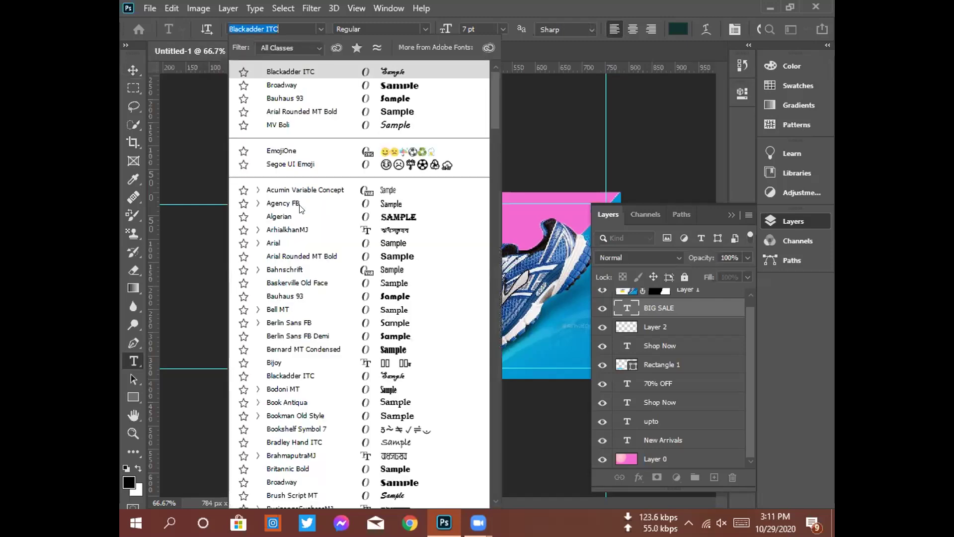
{"action": "left_click", "coordinate": [307, 151]}
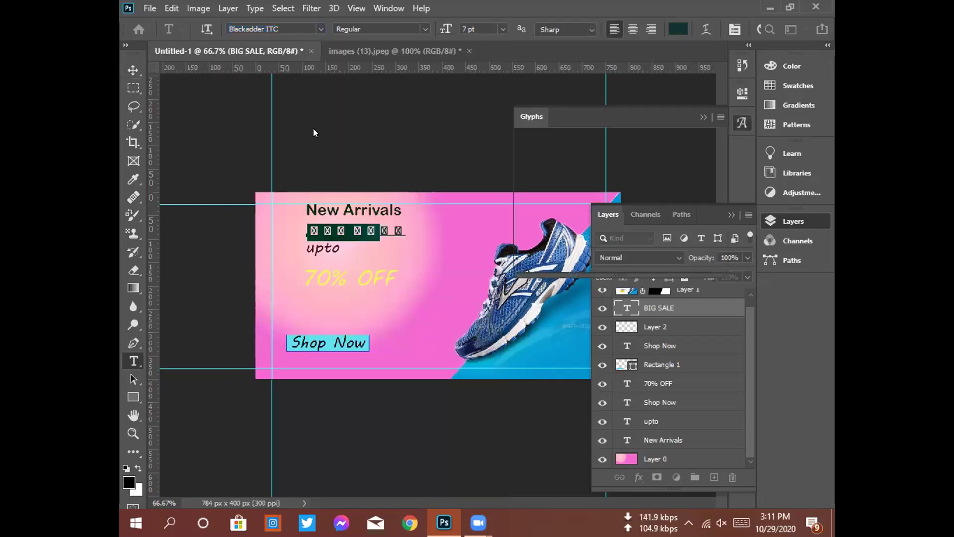
- Change the font of the BIG SALE text to Broadway and finish the text edit
{"action": "left_click", "coordinate": [293, 26]}
{"action": "left_click", "coordinate": [315, 29]}
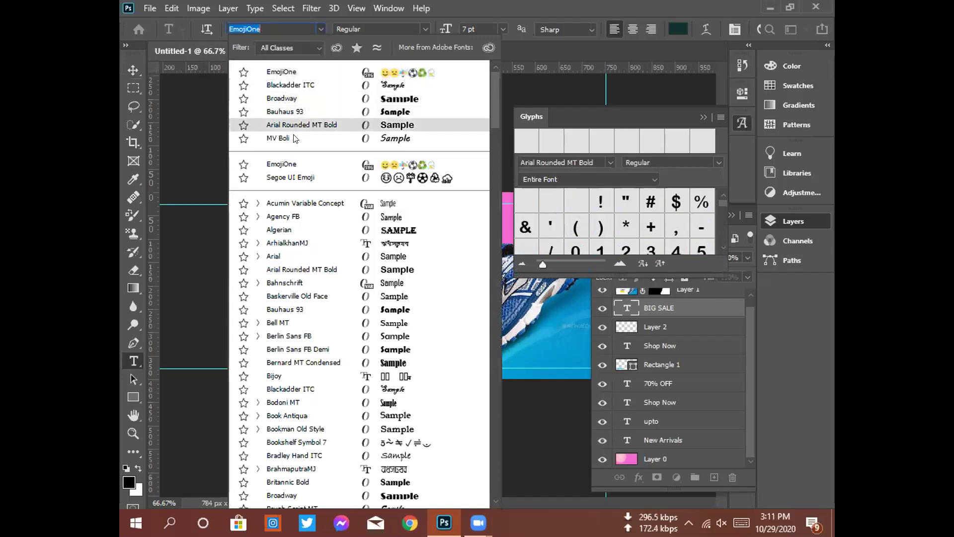
{"action": "left_click", "coordinate": [314, 99]}
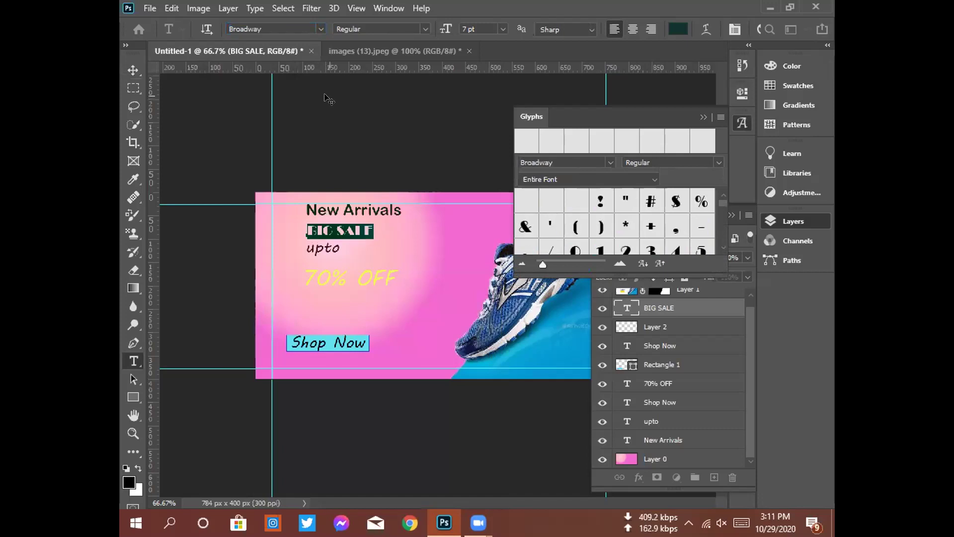
{"action": "left_click", "coordinate": [128, 74]}
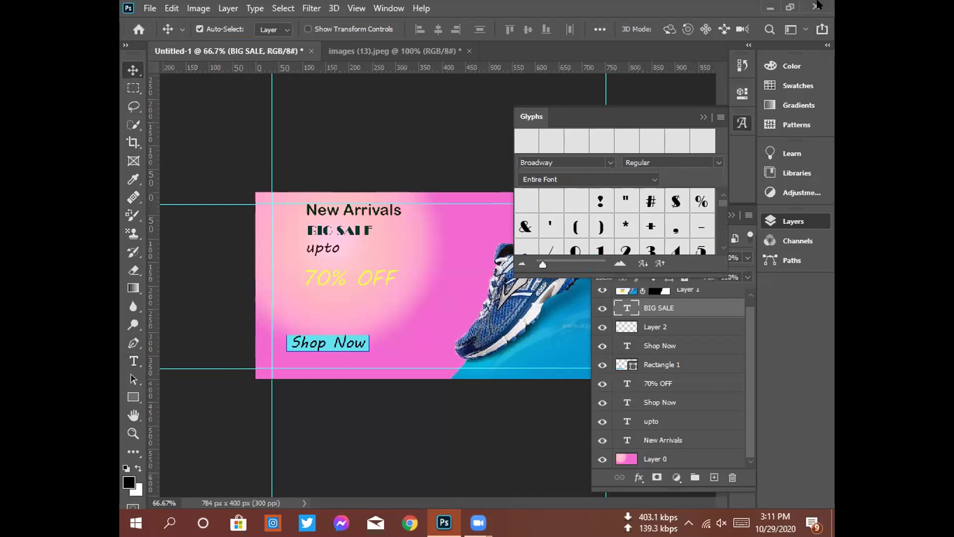
- Change the font of the New Arrivals text to Broadway and finish the text edit
{"action": "double_click", "coordinate": [339, 214]}
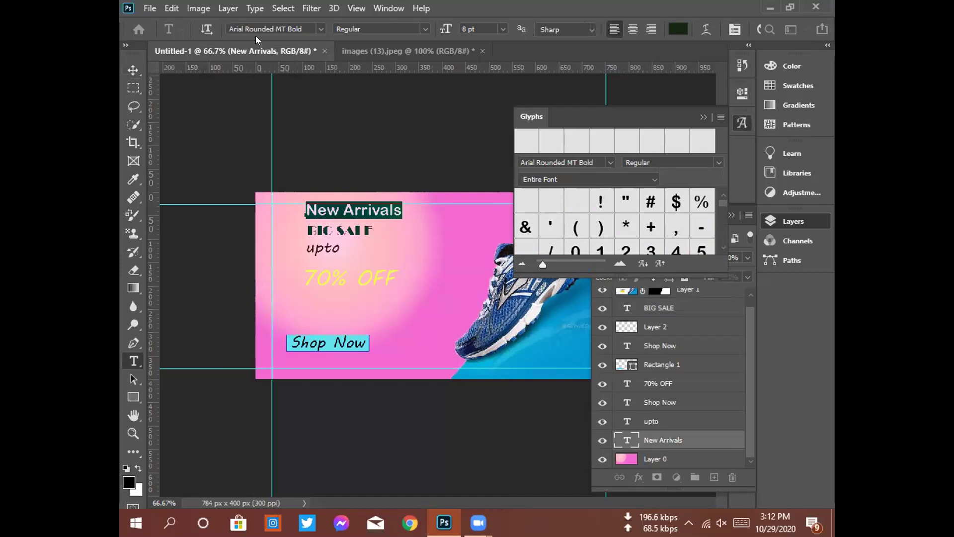
{"action": "left_click", "coordinate": [319, 29]}
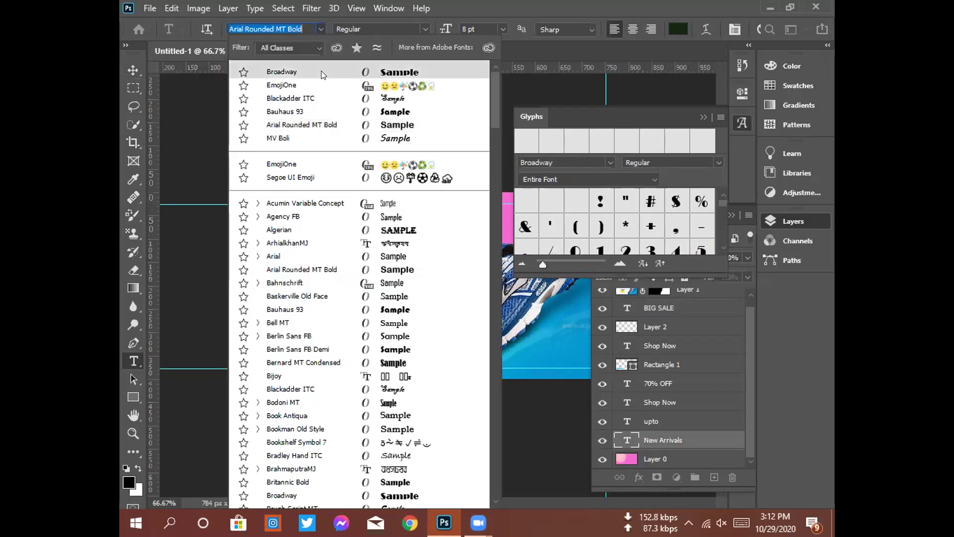
{"action": "left_click", "coordinate": [321, 70]}
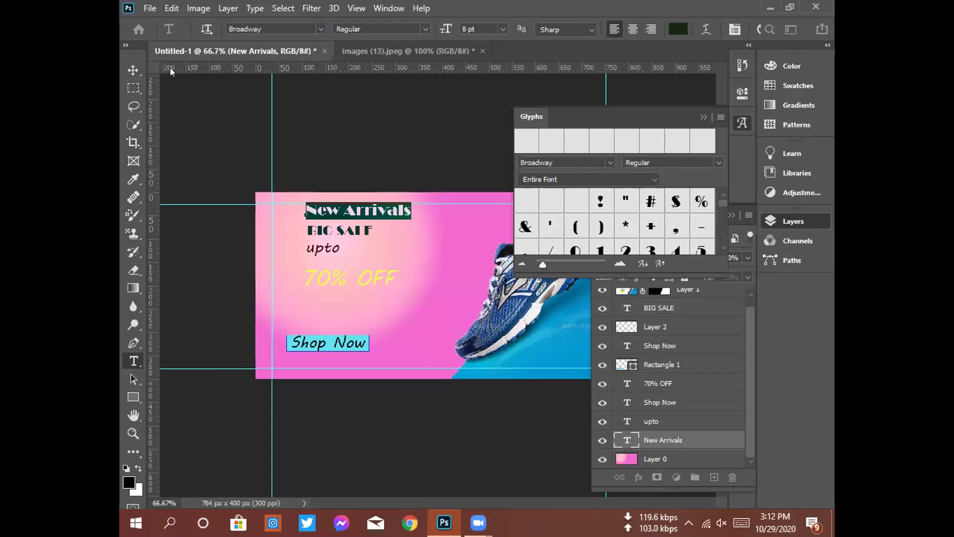
{"action": "left_click", "coordinate": [133, 70]}
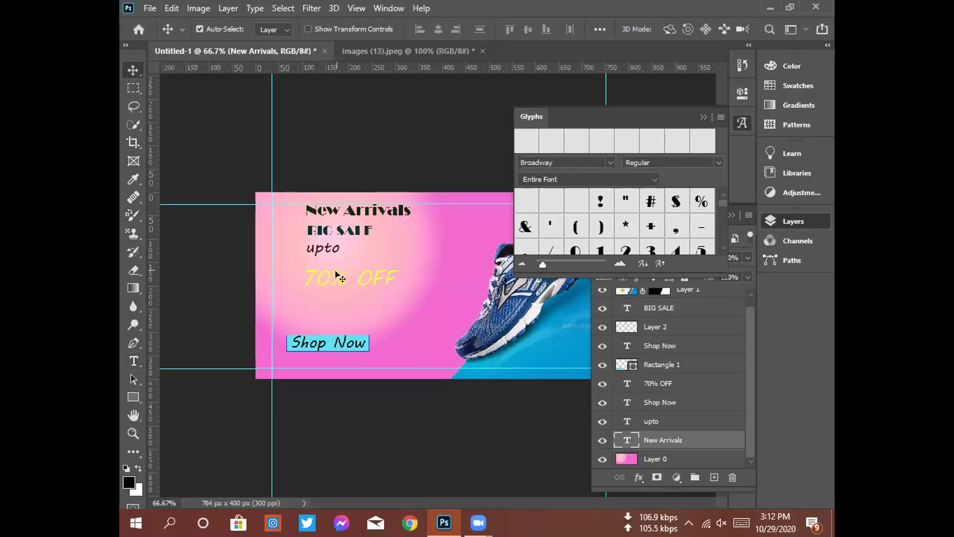
- Change the font of the New Arrivals text to Bauhaus 93 and finish the text edit
{"action": "double_click", "coordinate": [344, 213]}
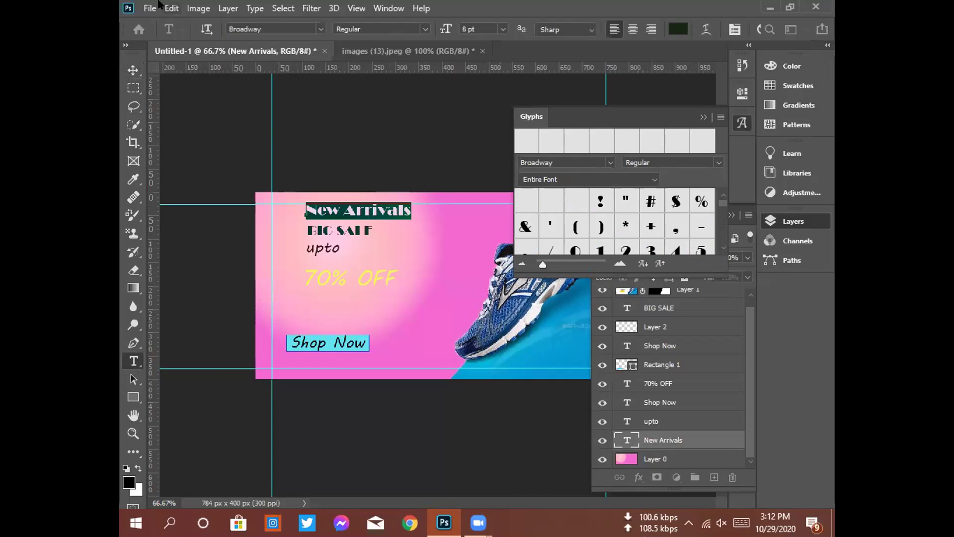
{"action": "left_click", "coordinate": [320, 26]}
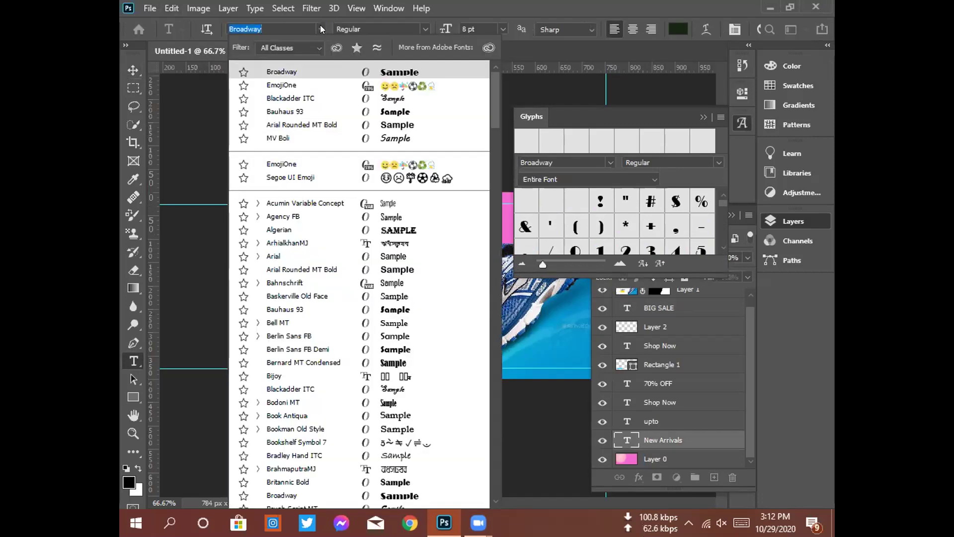
{"action": "left_click", "coordinate": [310, 112]}
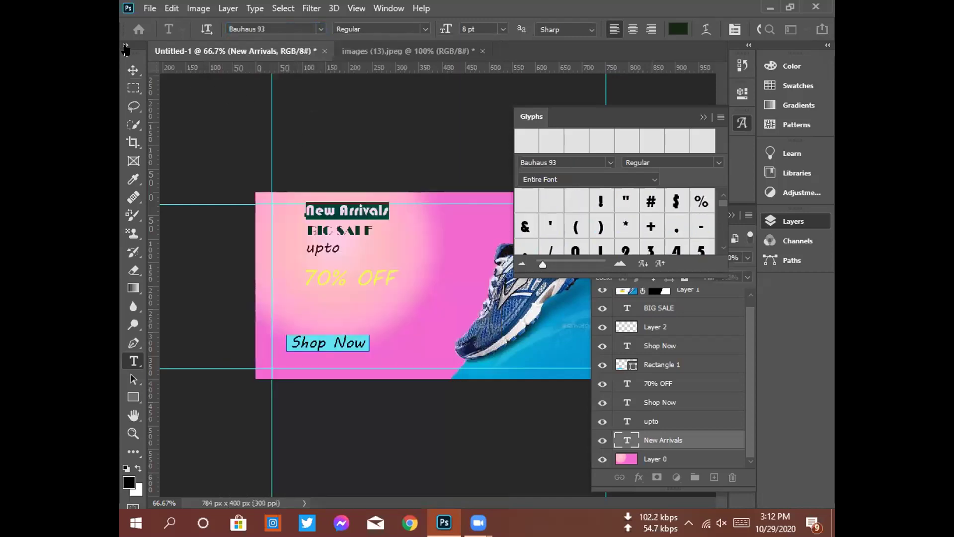
{"action": "left_click", "coordinate": [134, 70]}
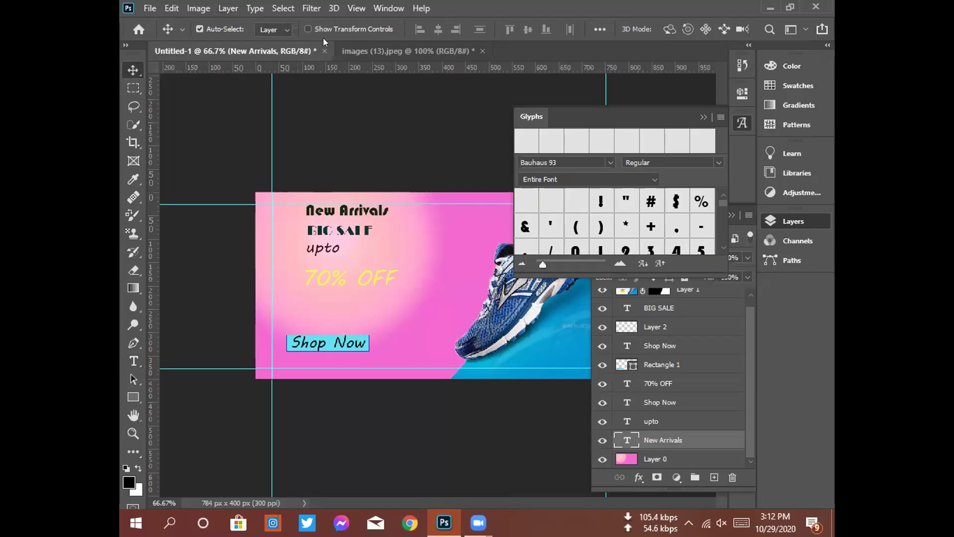
- Change the font of the New Arrivals text to MV Boli and finish the text edit
{"action": "double_click", "coordinate": [334, 210]}
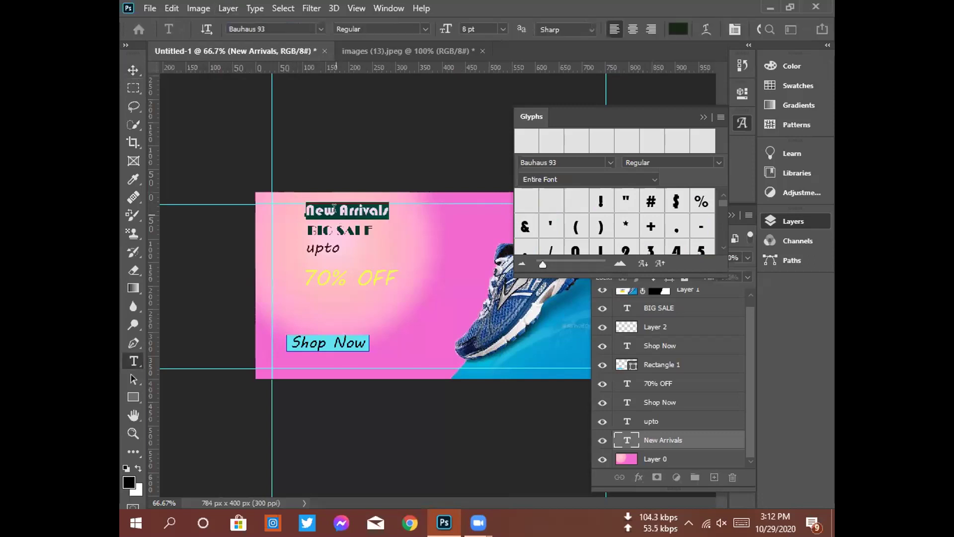
{"action": "left_click", "coordinate": [321, 28]}
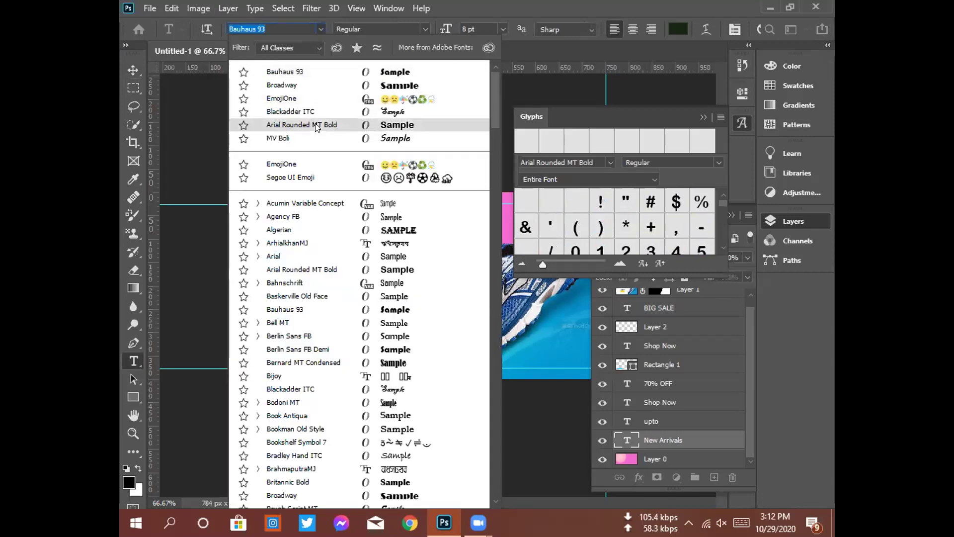
{"action": "left_click", "coordinate": [321, 139]}
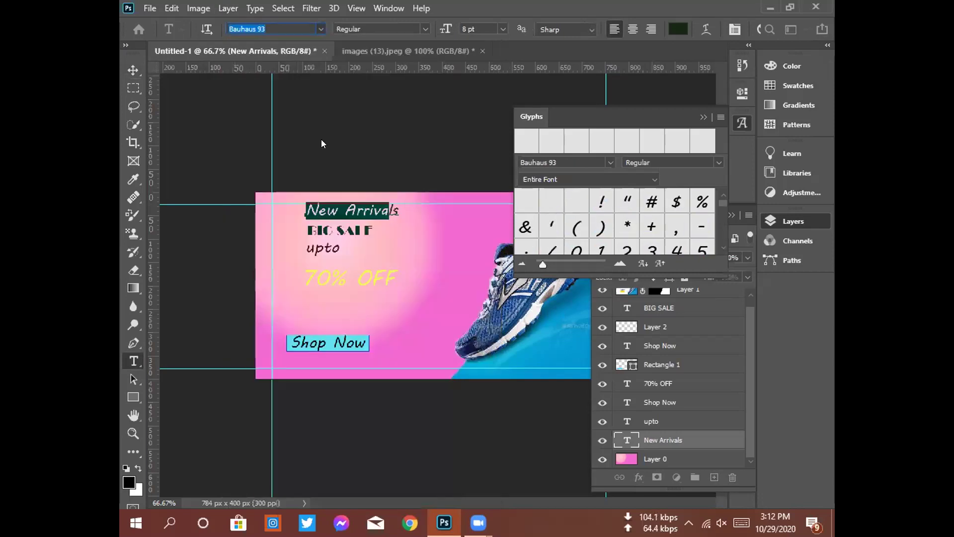
{"action": "left_click", "coordinate": [132, 70]}
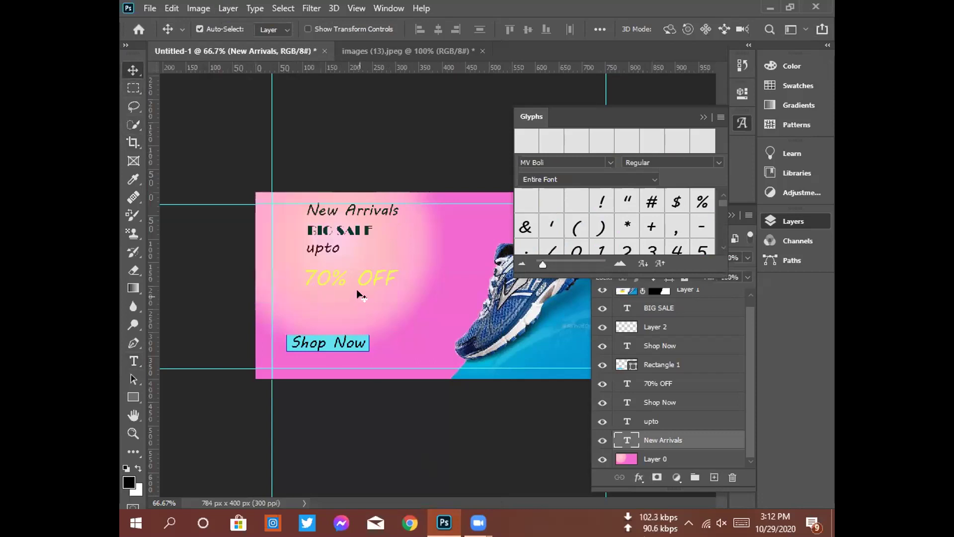
- Change the font of the upto text to Elephant and finish the text edit
{"action": "double_click", "coordinate": [326, 247]}
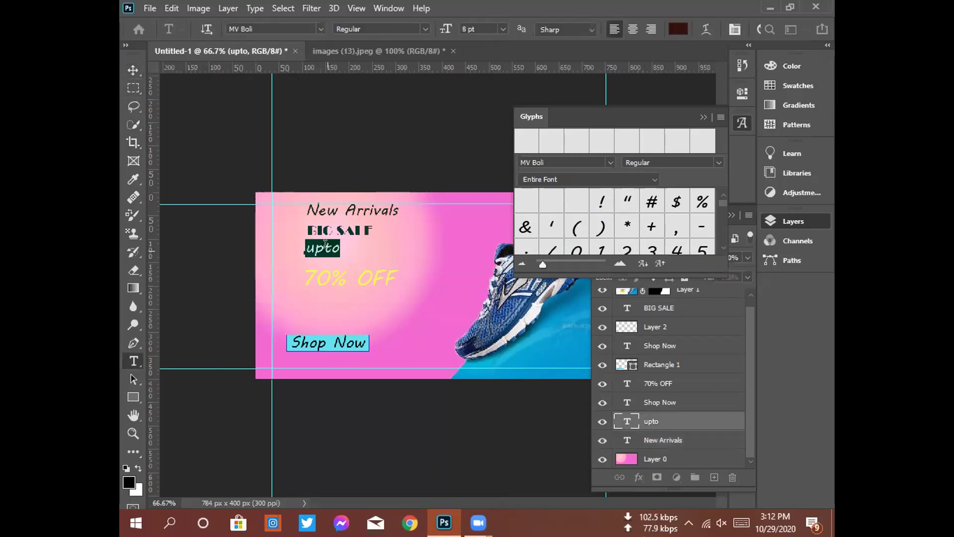
{"action": "left_click", "coordinate": [315, 26]}
{"action": "scroll", "coordinate": [301, 286], "scroll_direction": "down", "scroll_amount": 1}
{"action": "scroll", "coordinate": [303, 285], "scroll_direction": "down", "scroll_amount": 7}
{"action": "scroll", "coordinate": [348, 331], "scroll_direction": "down", "scroll_amount": 3}
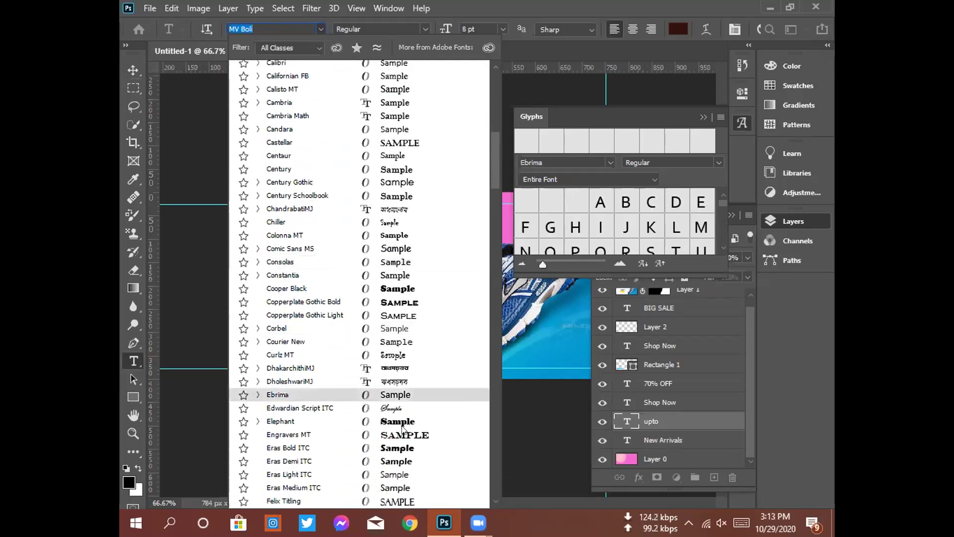
{"action": "left_click", "coordinate": [379, 421]}
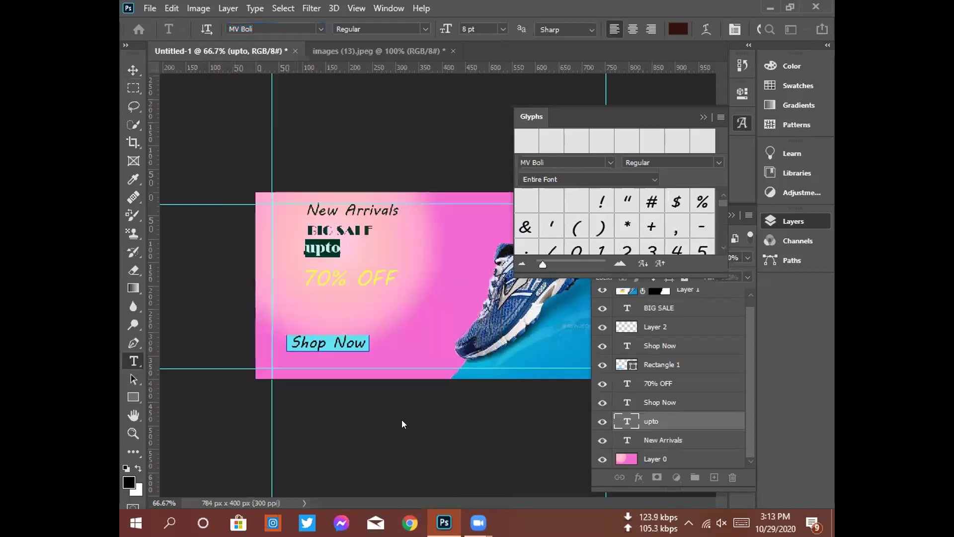
{"action": "left_click", "coordinate": [133, 70]}
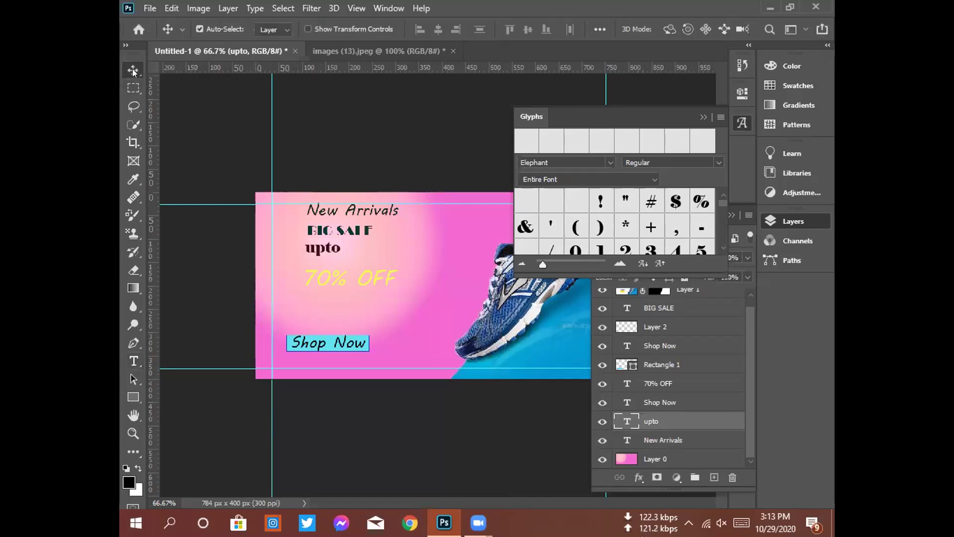
{"action": "mouse_move", "coordinate": [362, 255]}
{"action": "left_mouse_down"}
{"action": "mouse_move", "coordinate": [345, 248]}
{"action": "mouse_move", "coordinate": [370, 252]}
{"action": "mouse_move", "coordinate": [350, 249]}
{"action": "left_mouse_up"}
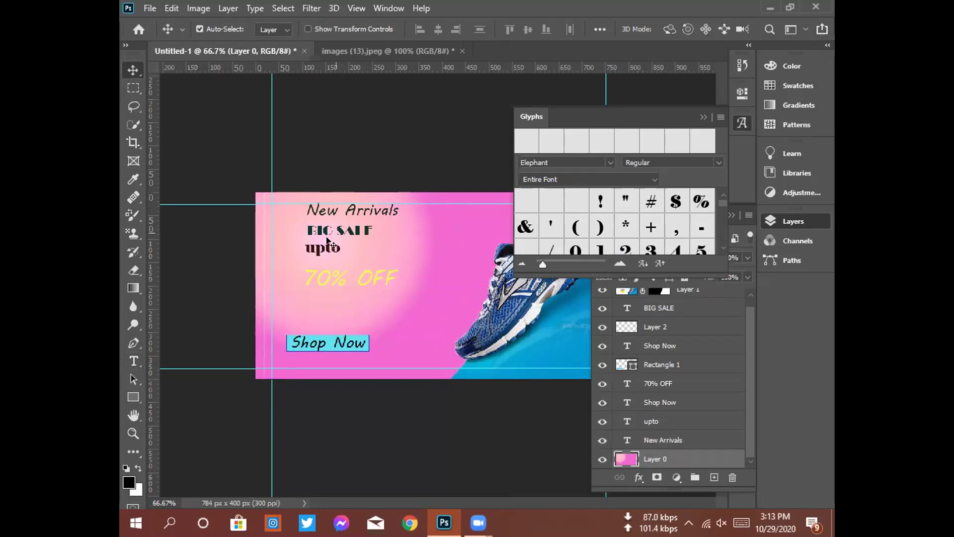
- Change the font of the upto text to Broadway
{"action": "double_click", "coordinate": [325, 247]}
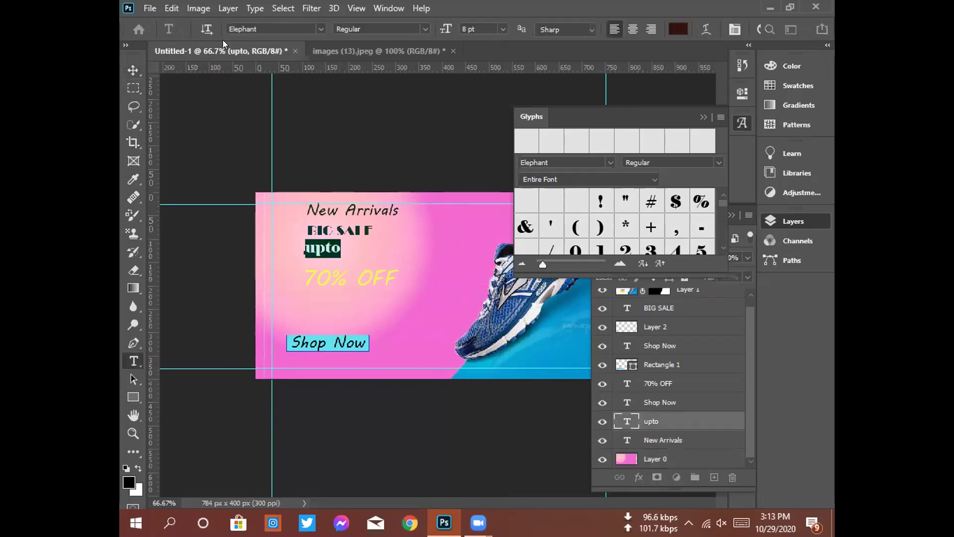
{"action": "left_click", "coordinate": [314, 25]}
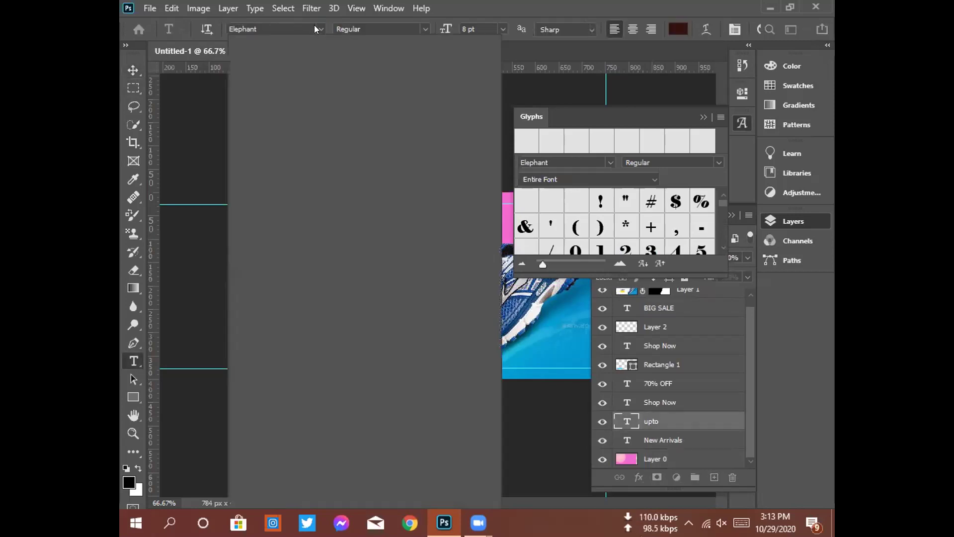
{"action": "scroll", "coordinate": [292, 275], "scroll_direction": "down", "scroll_amount": 1}
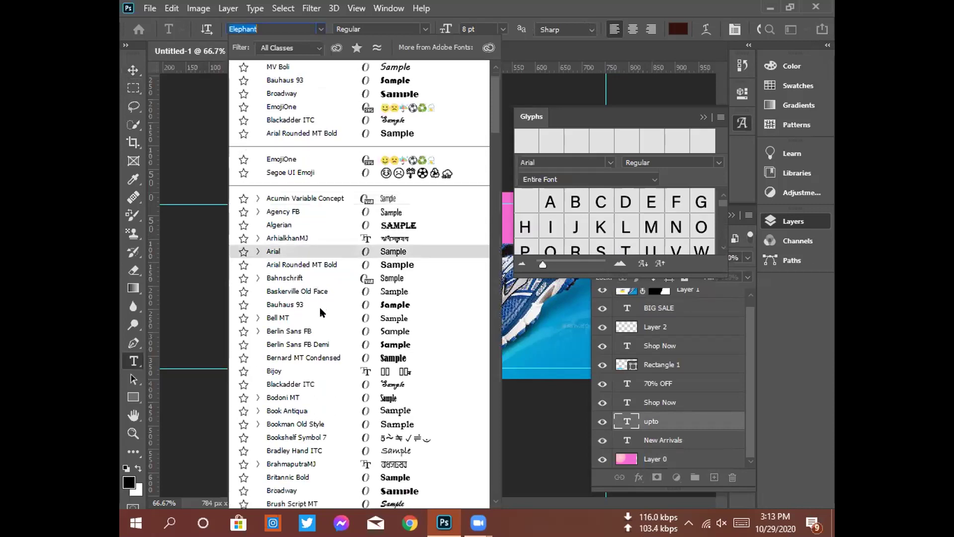
{"action": "key", "text": "Down"}
{"action": "key", "text": "Down"}
{"action": "key", "text": "Down"}
{"action": "key", "text": "Down"}
{"action": "key", "text": "Down"}
{"action": "key", "text": "Down"}
{"action": "key", "text": "Down"}
{"action": "key", "text": "Down"}
{"action": "key", "text": "Down"}
{"action": "key", "text": "Down"}
{"action": "key", "text": "Down"}
{"action": "key", "text": "Down"}
{"action": "key", "text": "Down"}
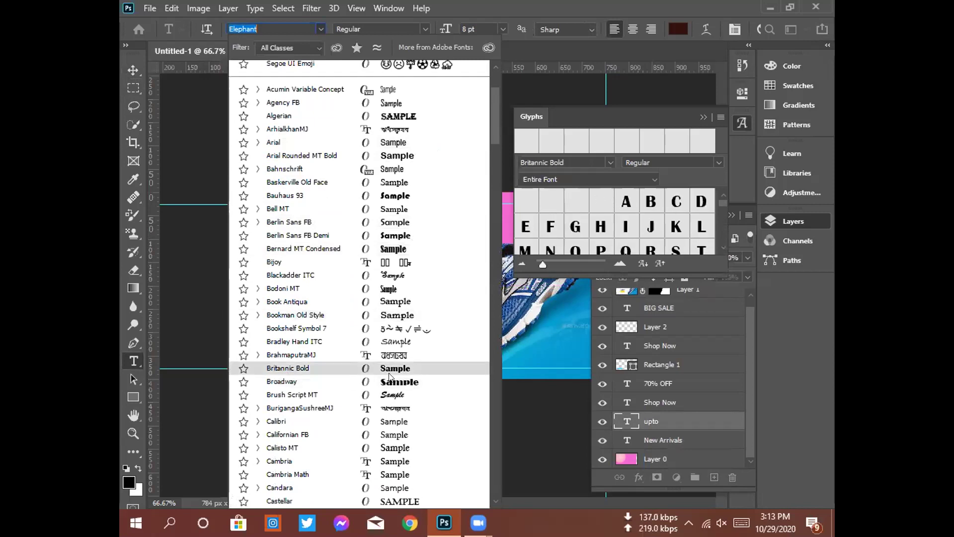
{"action": "left_click", "coordinate": [390, 381]}
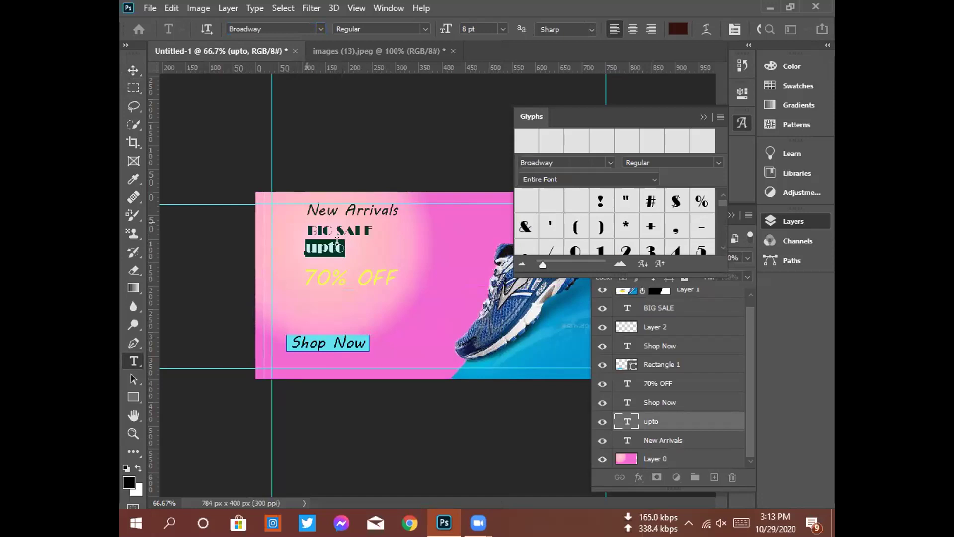
- Switch the upto text back to the Elephant font and finish the text edit
{"action": "left_click", "coordinate": [320, 29]}
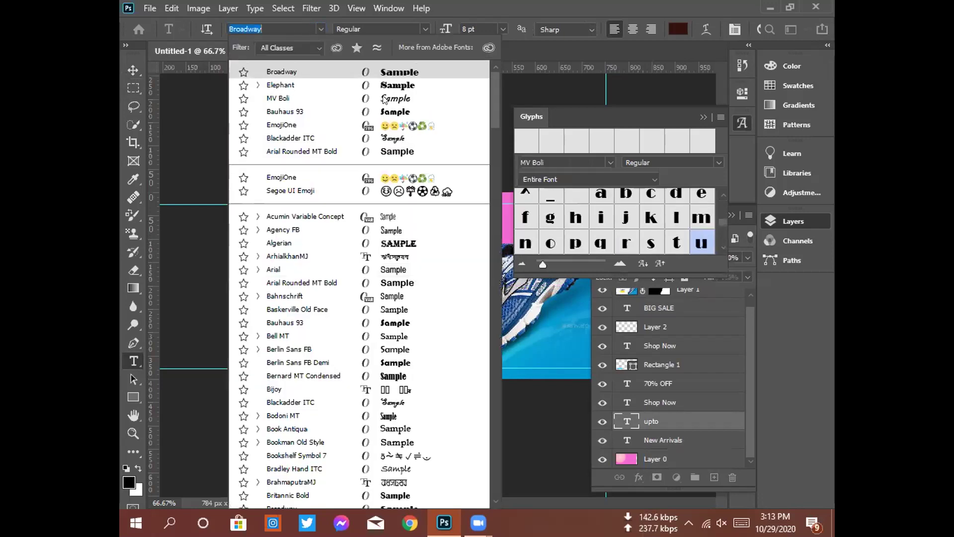
{"action": "left_click", "coordinate": [269, 85]}
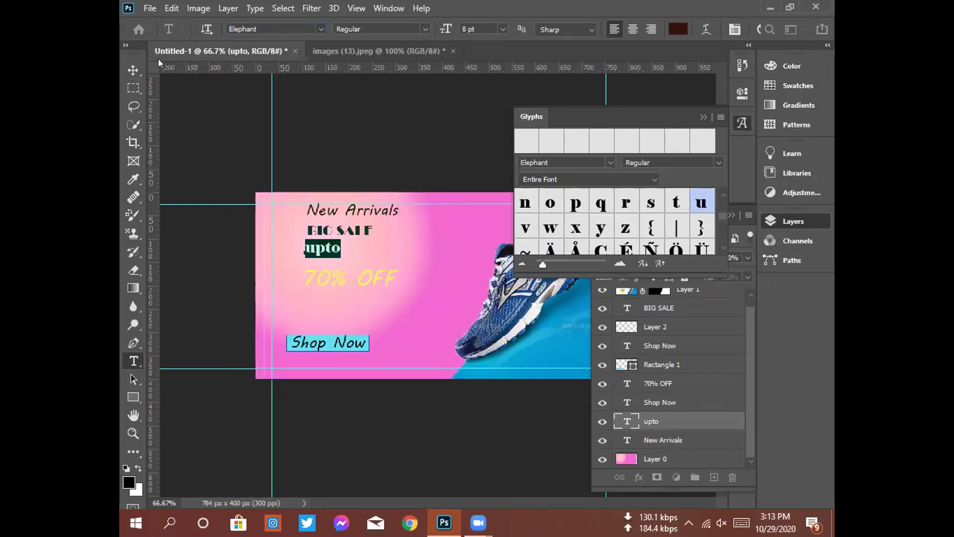
{"action": "left_click", "coordinate": [126, 73]}
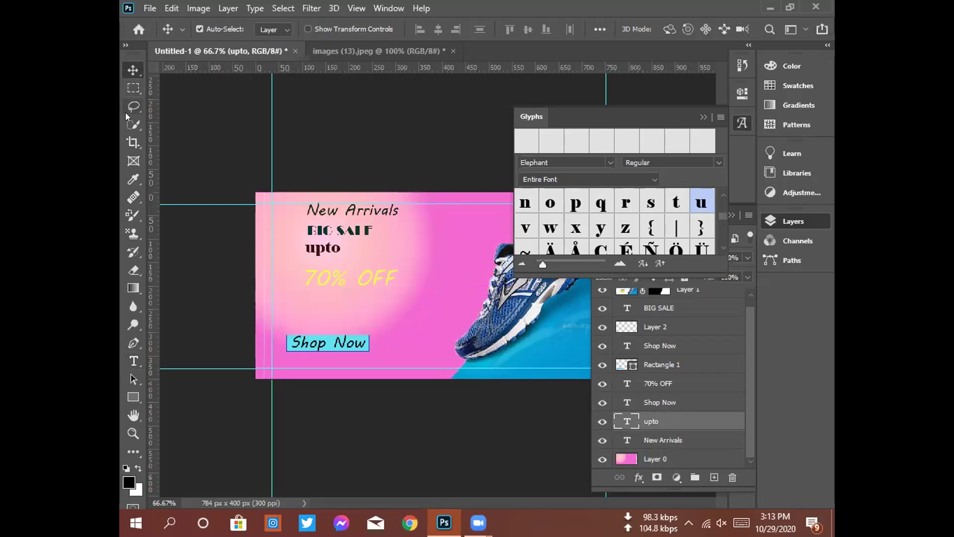
- Change the font of the BIG SALE text to MV Boli and finish the text edit
{"action": "double_click", "coordinate": [332, 230]}
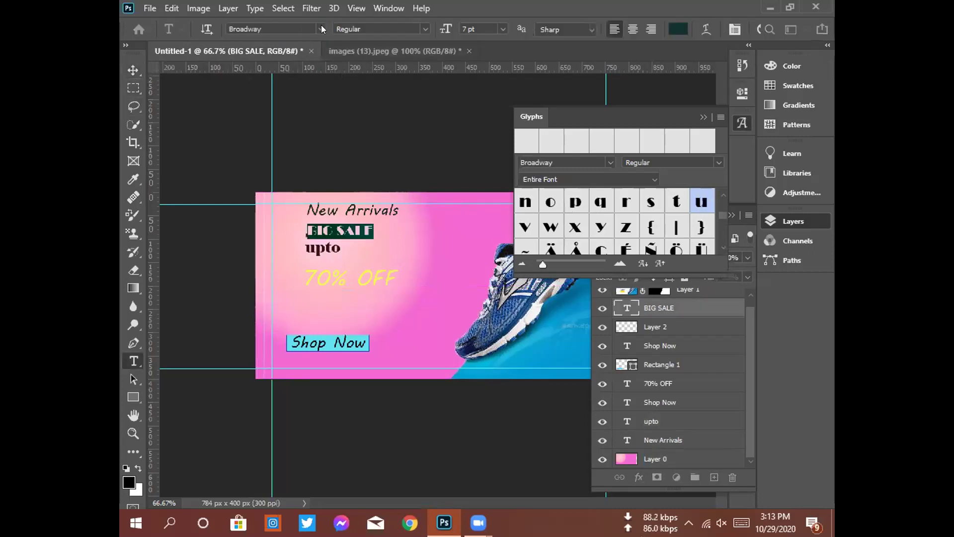
{"action": "left_click", "coordinate": [321, 29]}
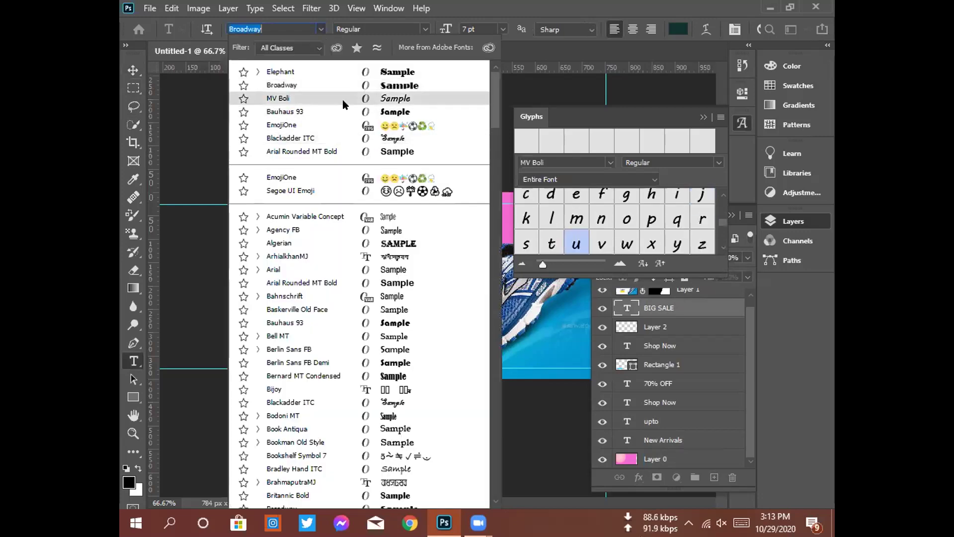
{"action": "left_click", "coordinate": [342, 99]}
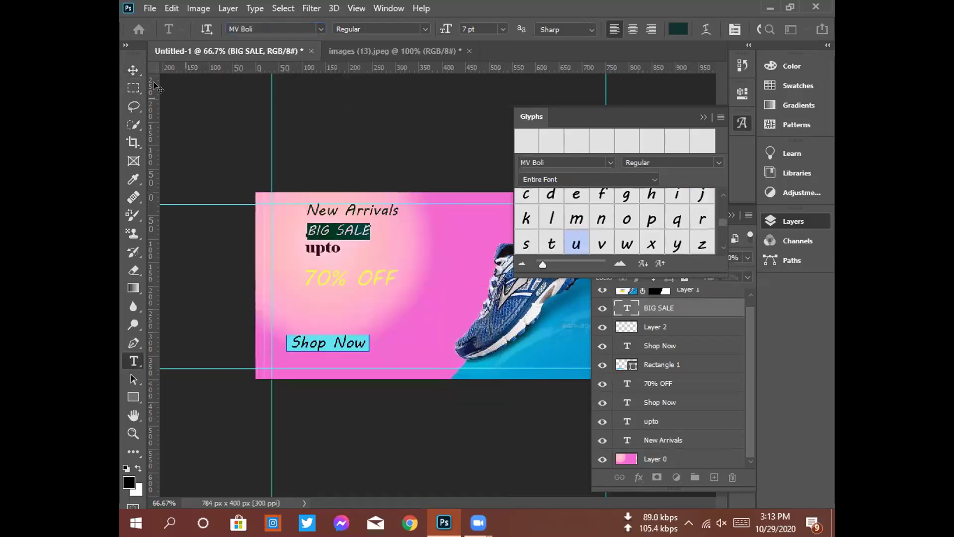
{"action": "left_click", "coordinate": [133, 71]}
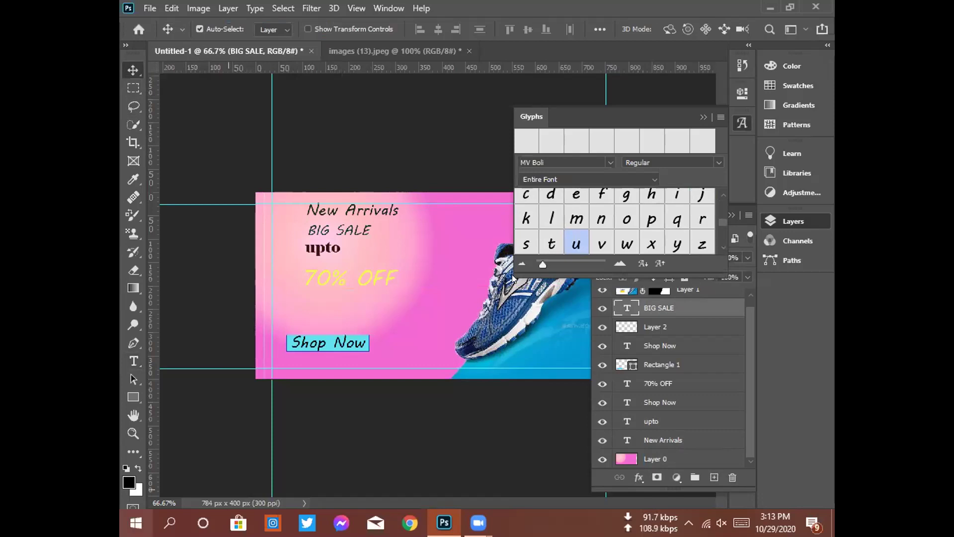
- Change the font of the upto text to Algerian and finish the text edit
{"action": "left_click", "coordinate": [328, 250]}
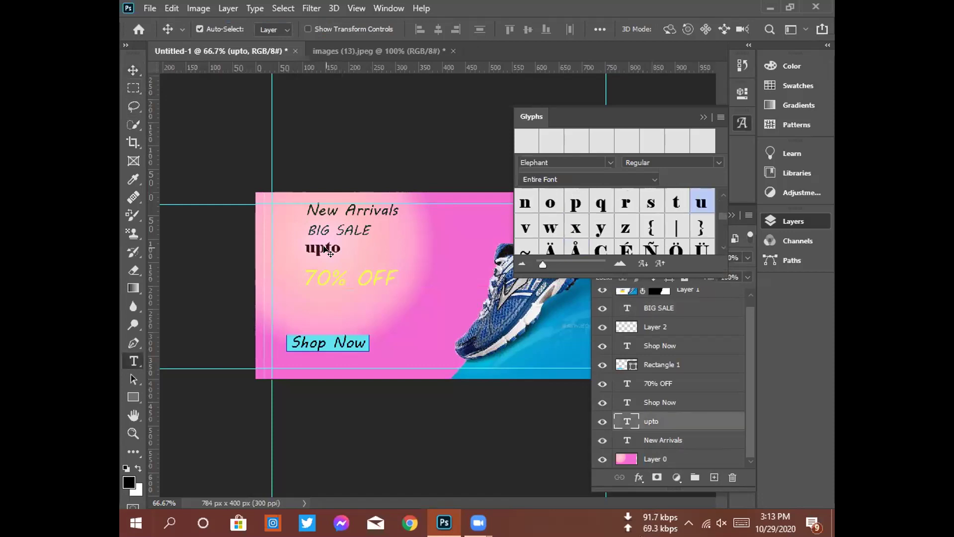
{"action": "left_click", "coordinate": [321, 29]}
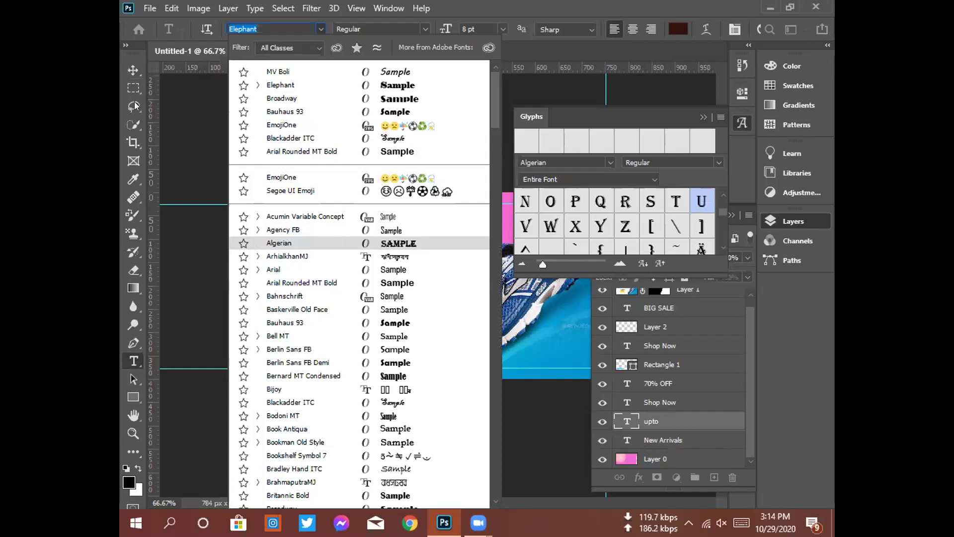
{"action": "key", "text": "Return"}
{"action": "left_click", "coordinate": [133, 70]}
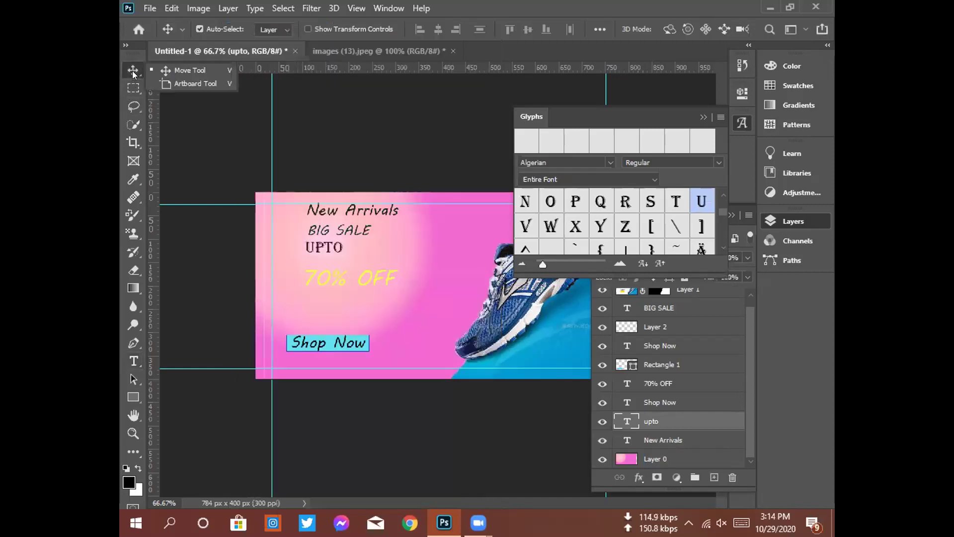
- Change the font of the BIG SALE text to Algerian and finish the text edit
{"action": "double_click", "coordinate": [320, 231]}
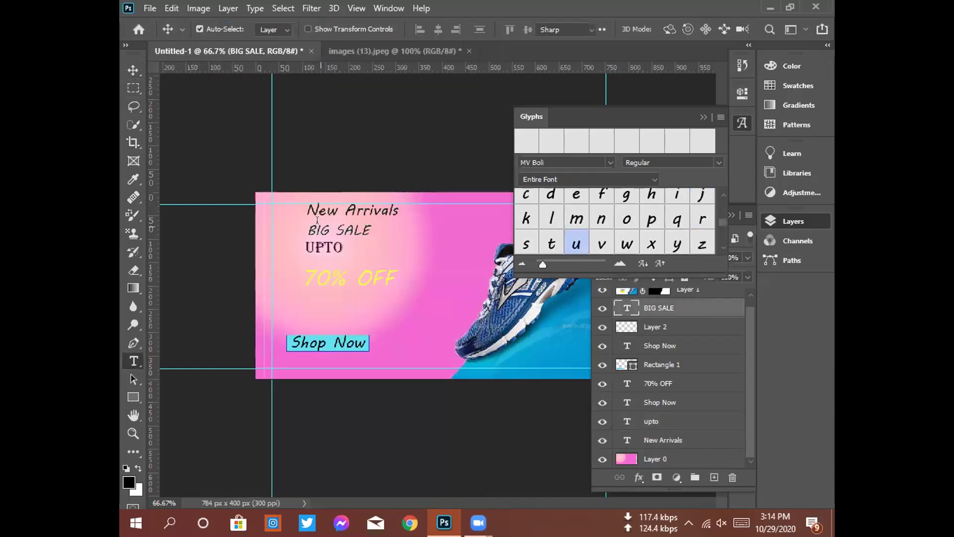
{"action": "left_click", "coordinate": [319, 29]}
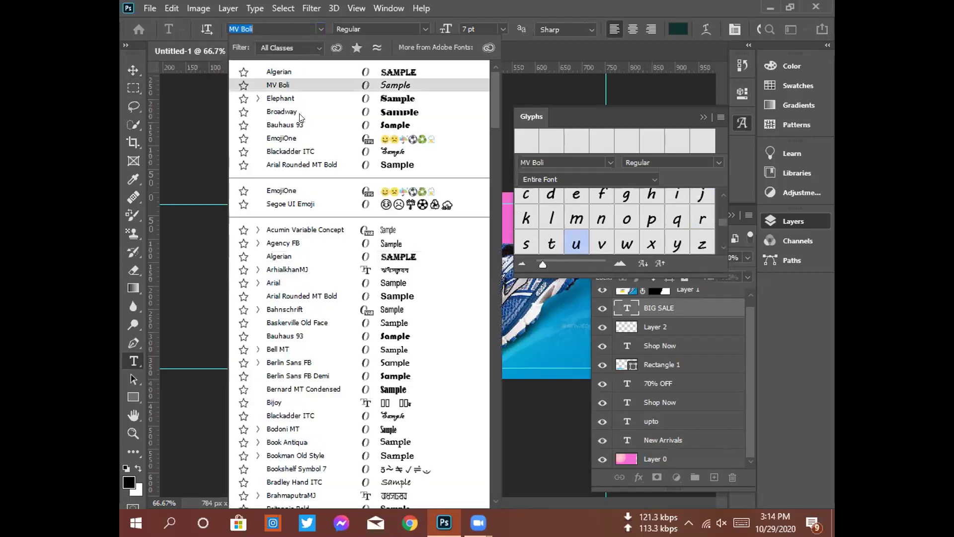
{"action": "left_click", "coordinate": [331, 255]}
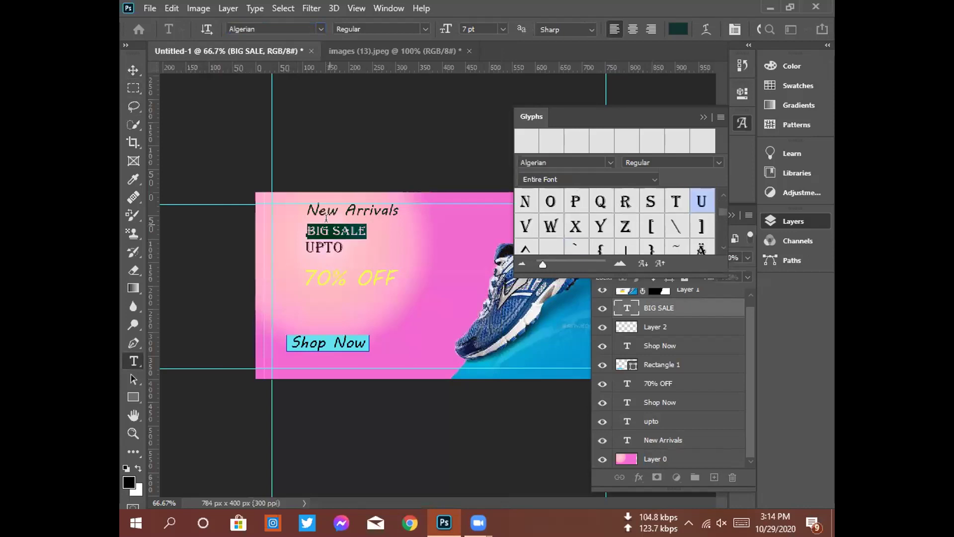
{"action": "left_click", "coordinate": [131, 71]}
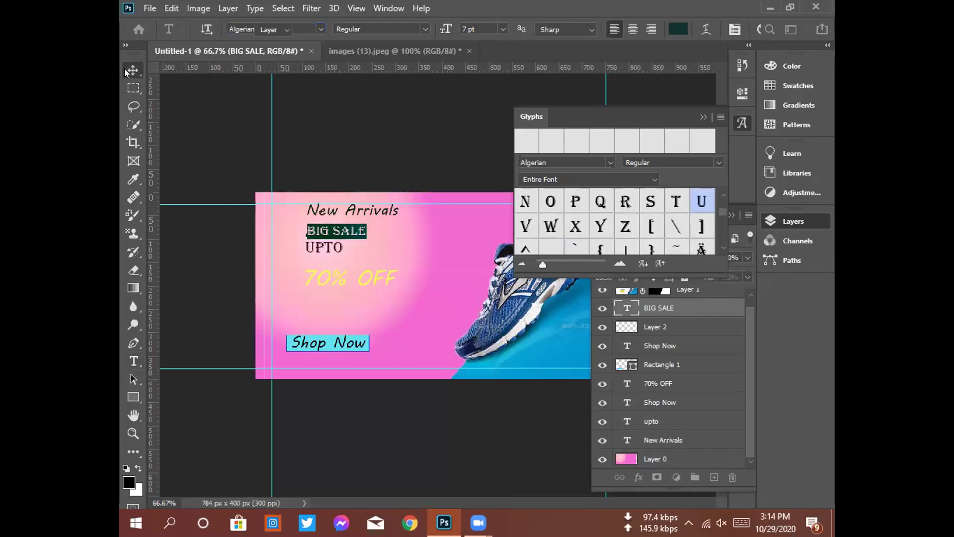
{"action": "left_click", "coordinate": [332, 208]}
{"action": "key", "text": "t"}
{"action": "key", "text": "Return"}
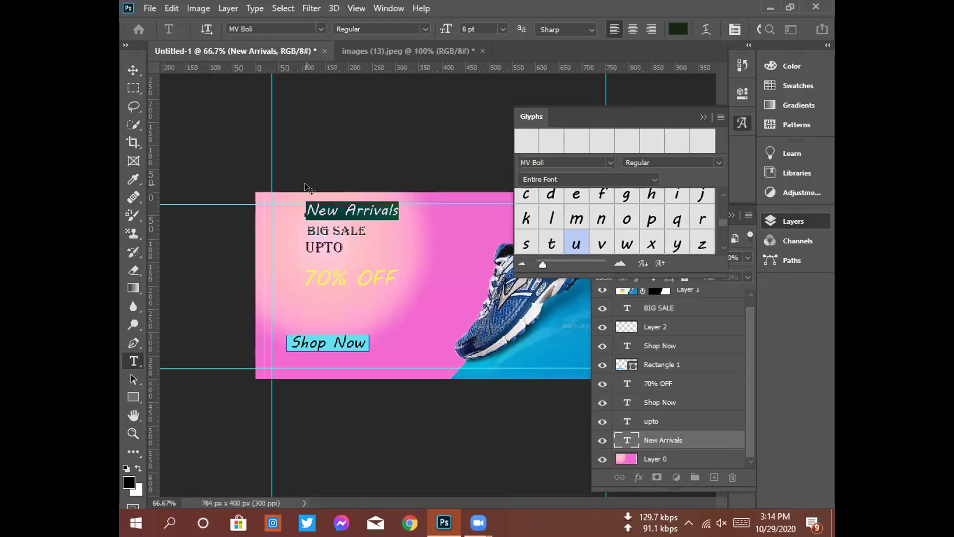
{"action": "left_click", "coordinate": [132, 69]}
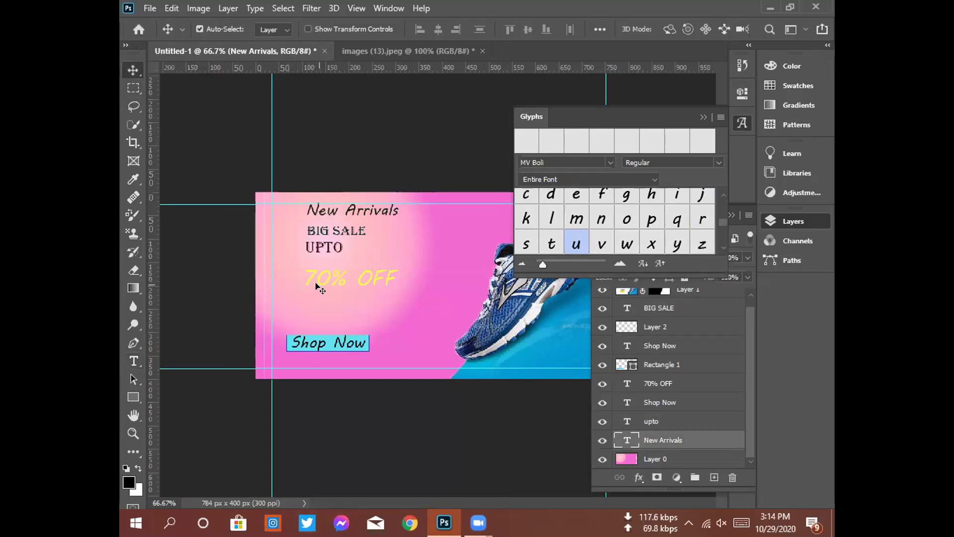
- Change the font of the Shop Now button text to Algerian and nudge the text to centre it on its blue rectangle
{"action": "double_click", "coordinate": [325, 344]}
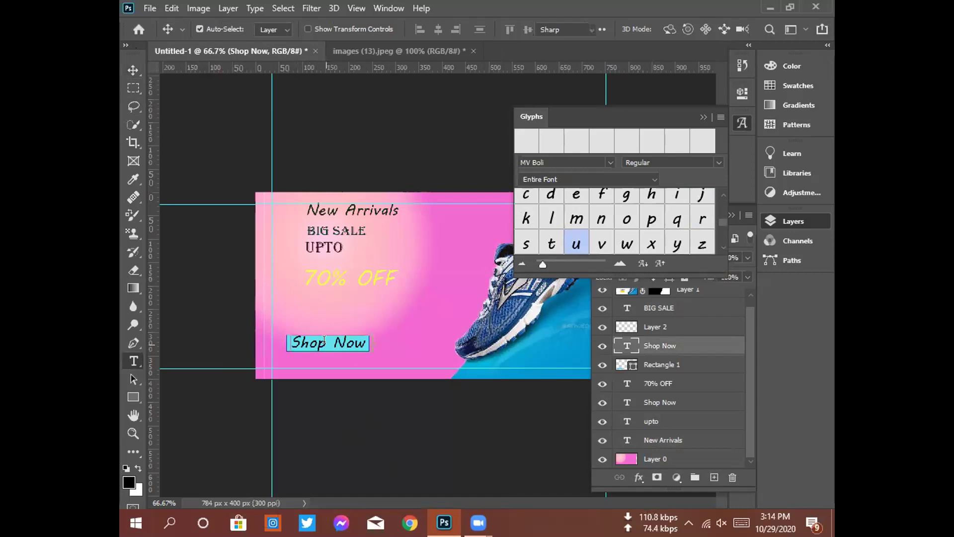
{"action": "left_click", "coordinate": [321, 29]}
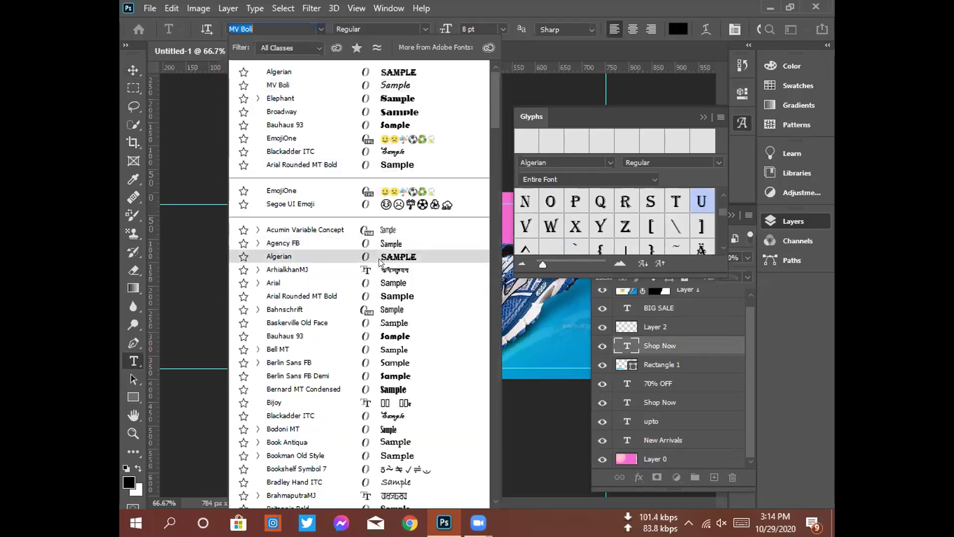
{"action": "left_click", "coordinate": [380, 257]}
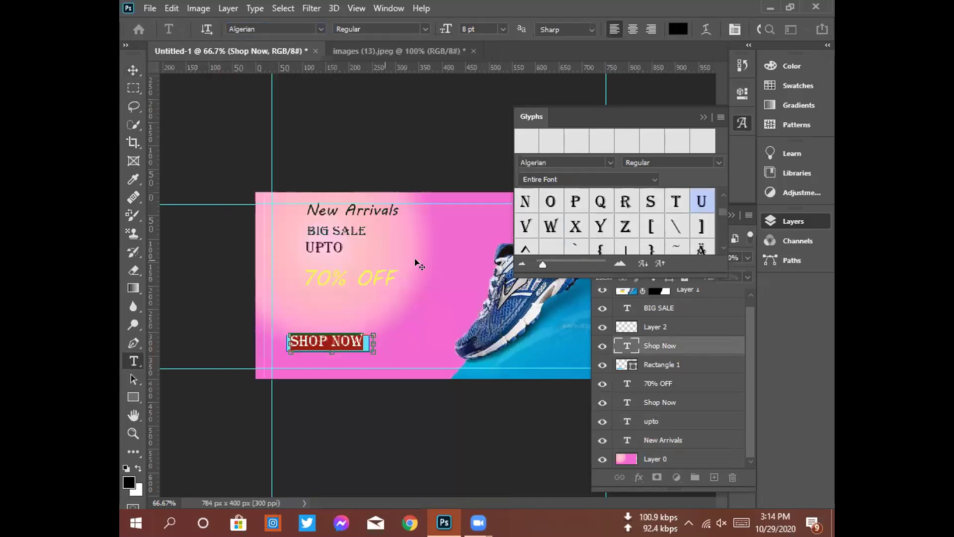
{"action": "left_click", "coordinate": [131, 69]}
{"action": "left_click_drag", "start_coordinate": [312, 339], "coordinate": [314, 340]}
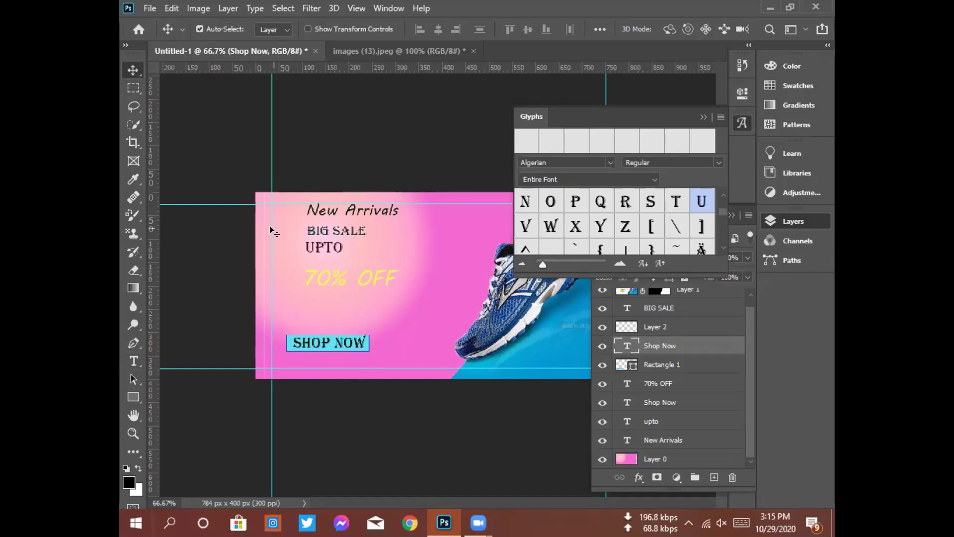
- Change the font of the New Arrivals text to Algerian and finish the text edit
{"action": "left_click", "coordinate": [337, 214]}
{"action": "double_click", "coordinate": [336, 214]}
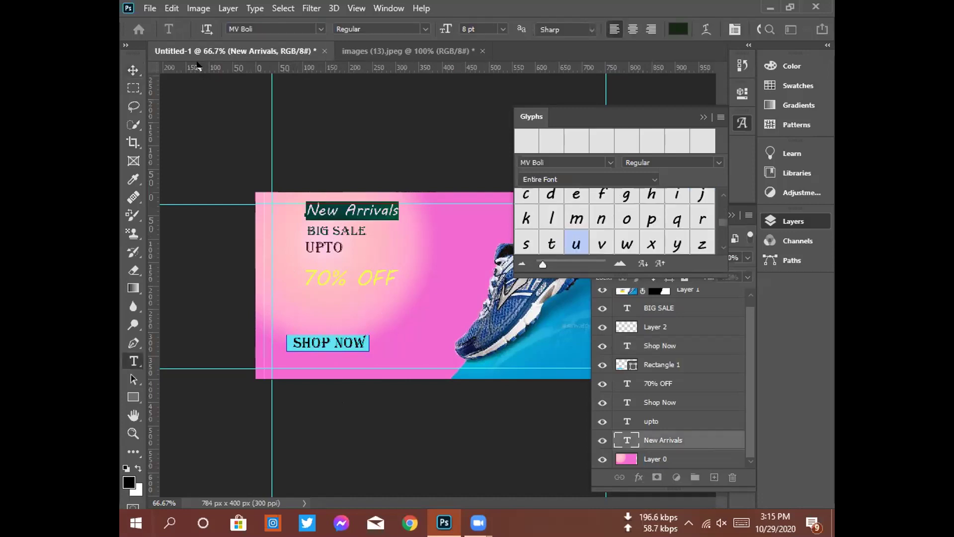
{"action": "left_click", "coordinate": [318, 28]}
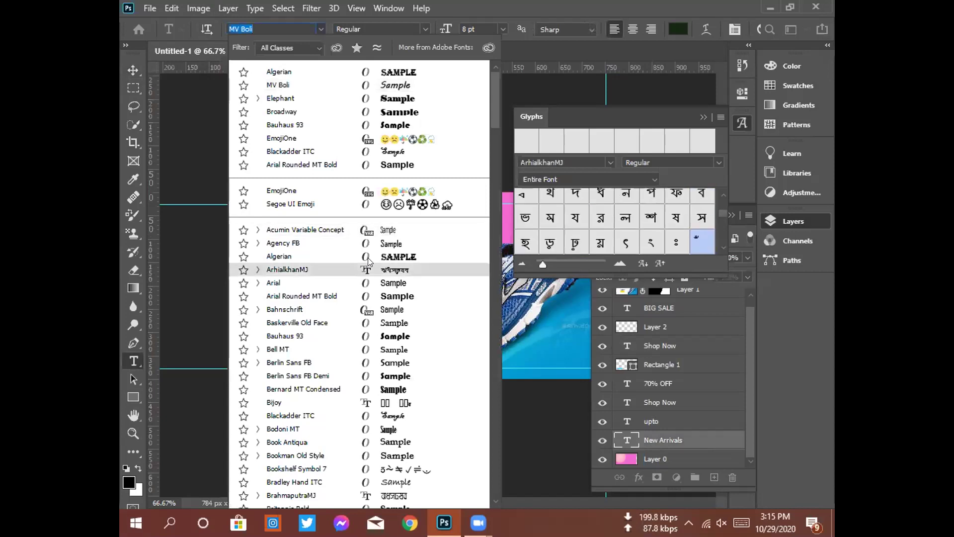
{"action": "left_click", "coordinate": [368, 258]}
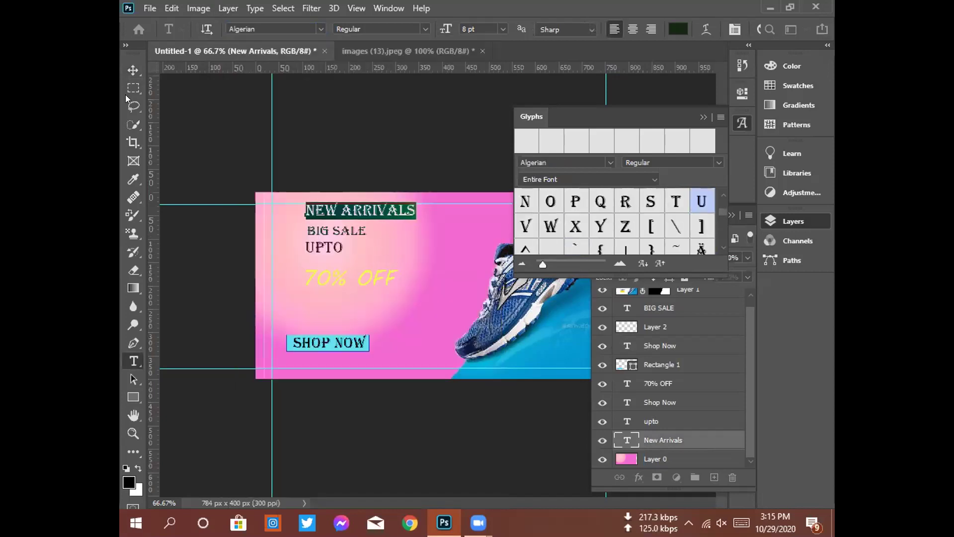
{"action": "left_click", "coordinate": [132, 70]}
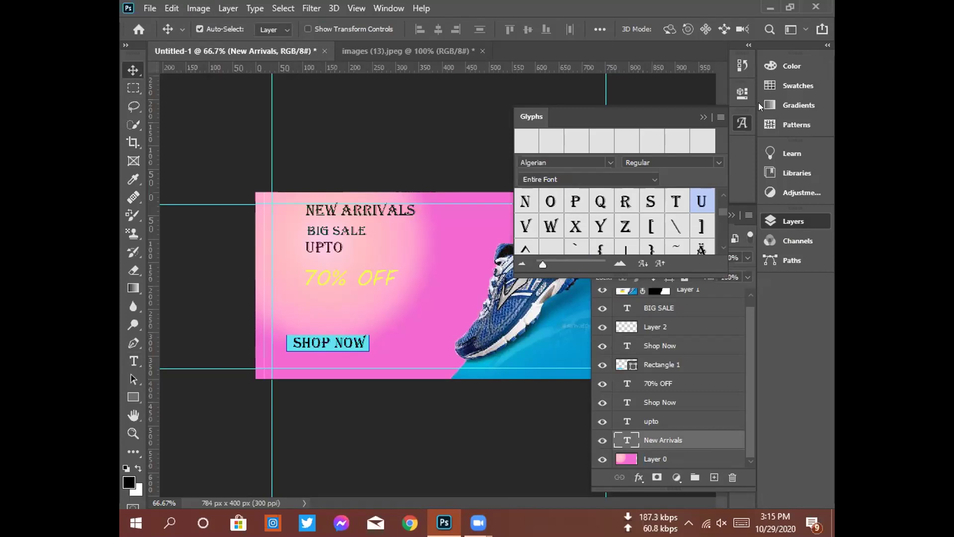
- Collapse the Glyphs and Layers panels to clear the view of the shoe banner
{"action": "left_click", "coordinate": [701, 119]}
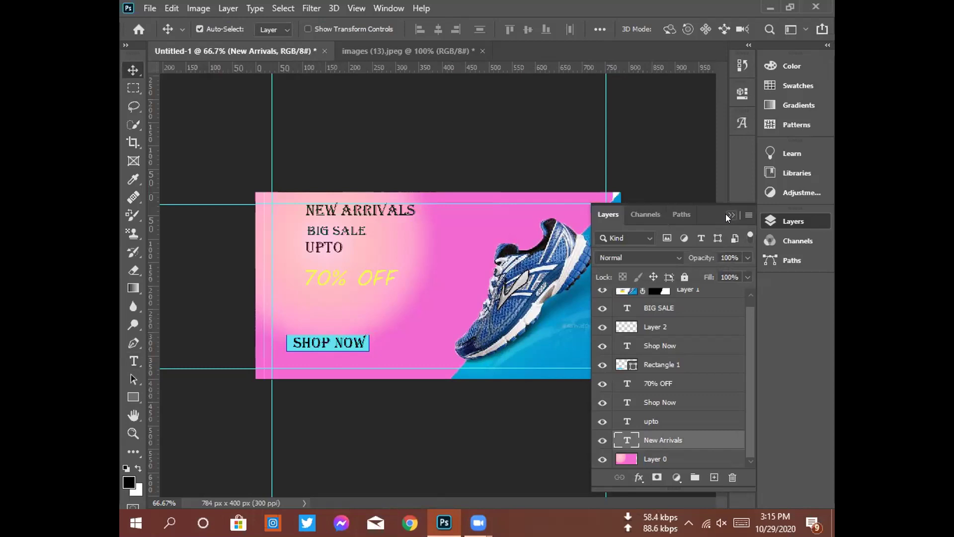
{"action": "left_click", "coordinate": [293, 341]}
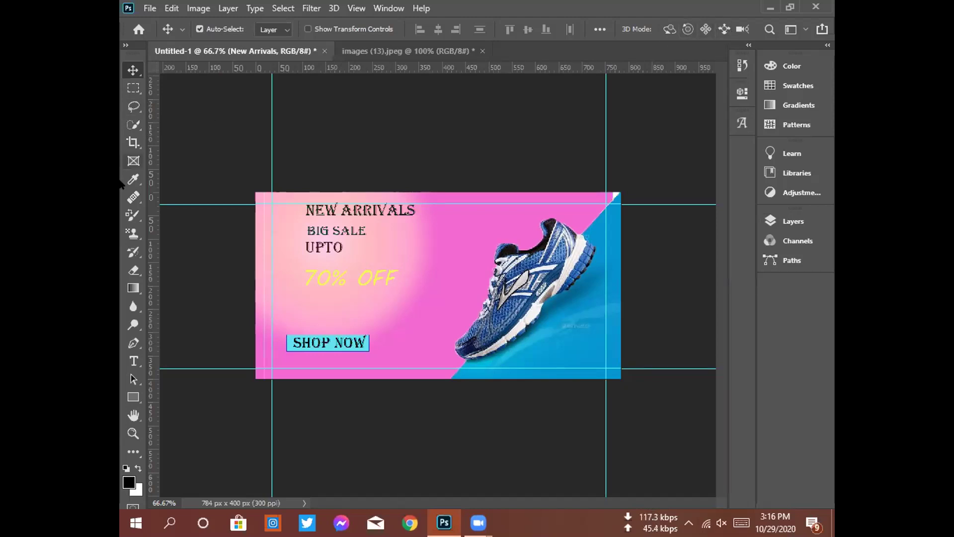
- Choose the peach-to-purple preset from the Pinks group in the Gradient Editor for the Gradient tool
{"action": "left_click", "coordinate": [133, 288]}
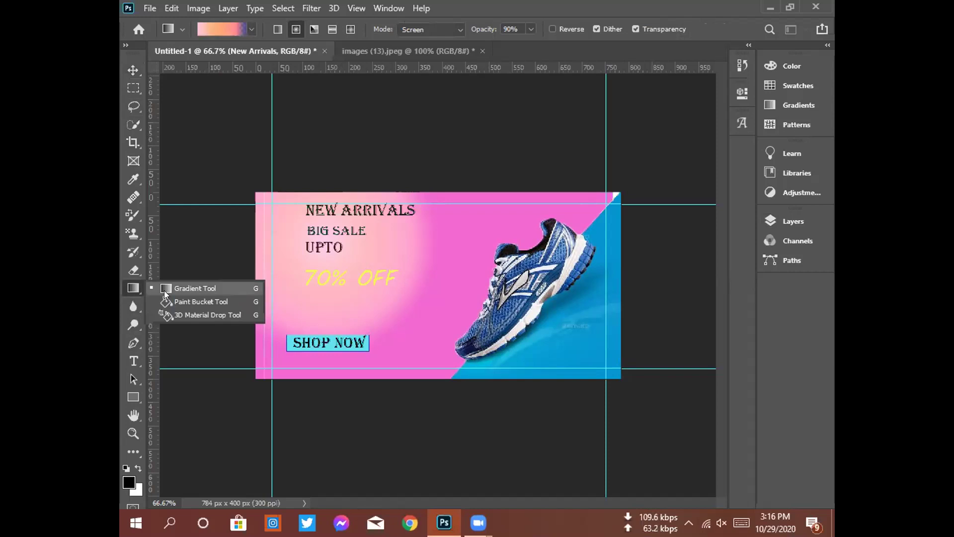
{"action": "left_click", "coordinate": [165, 290]}
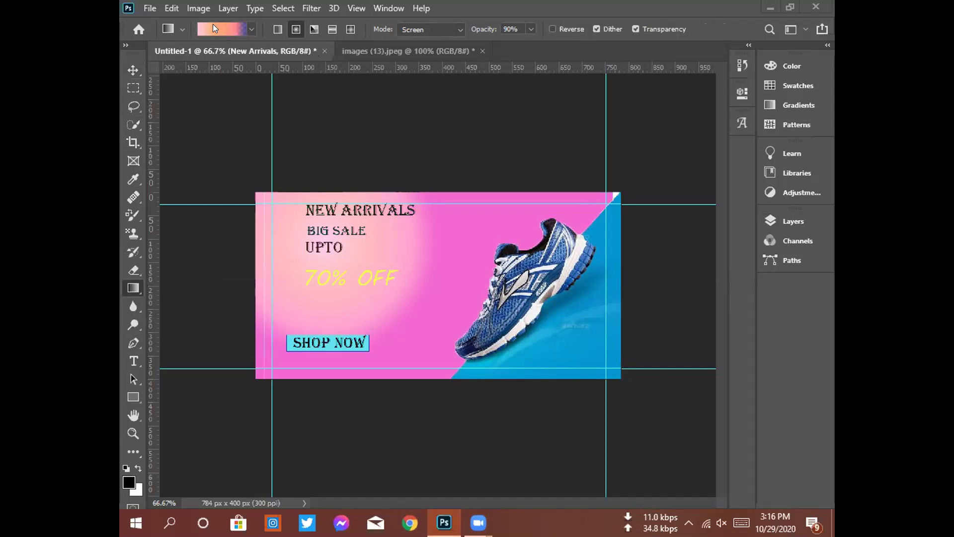
{"action": "key", "text": "i"}
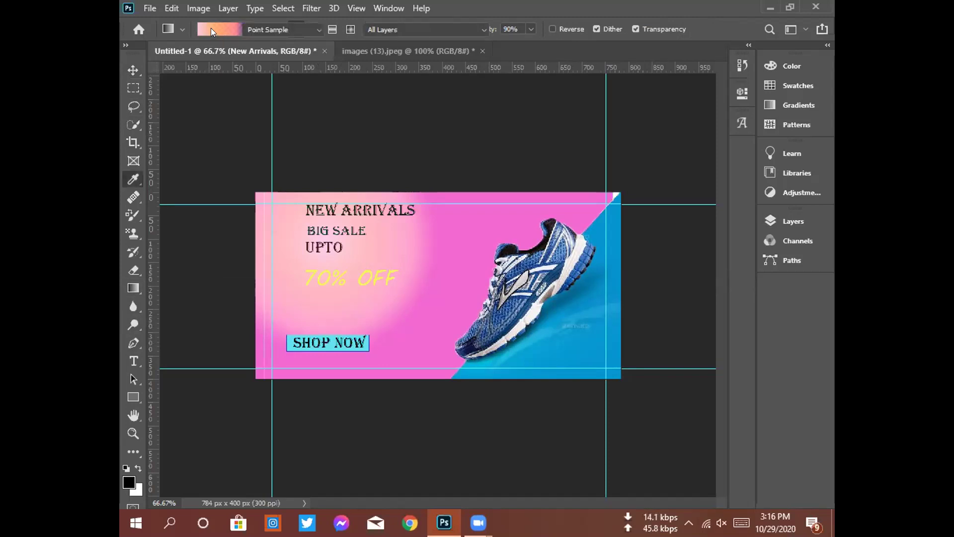
{"action": "left_click", "coordinate": [211, 28]}
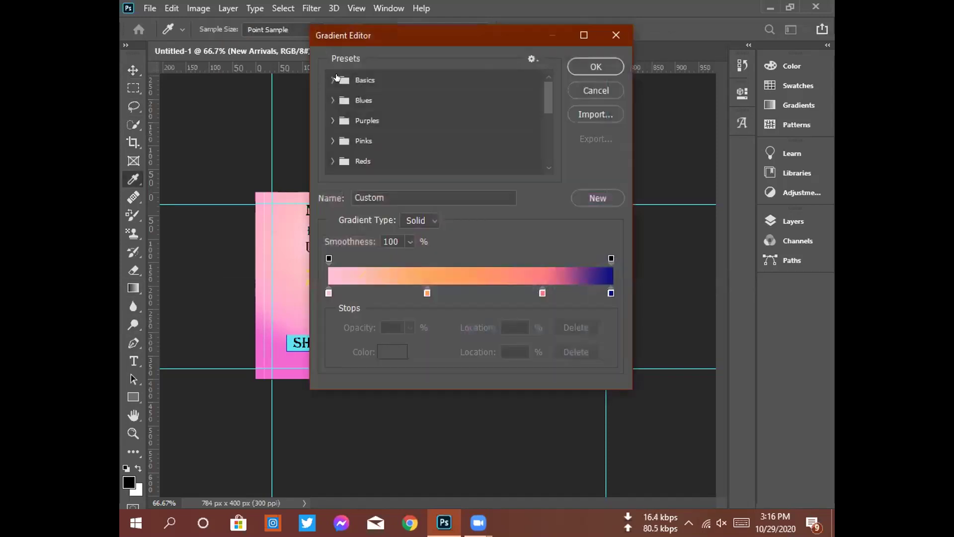
{"action": "left_click", "coordinate": [330, 78]}
{"action": "left_click", "coordinate": [342, 119]}
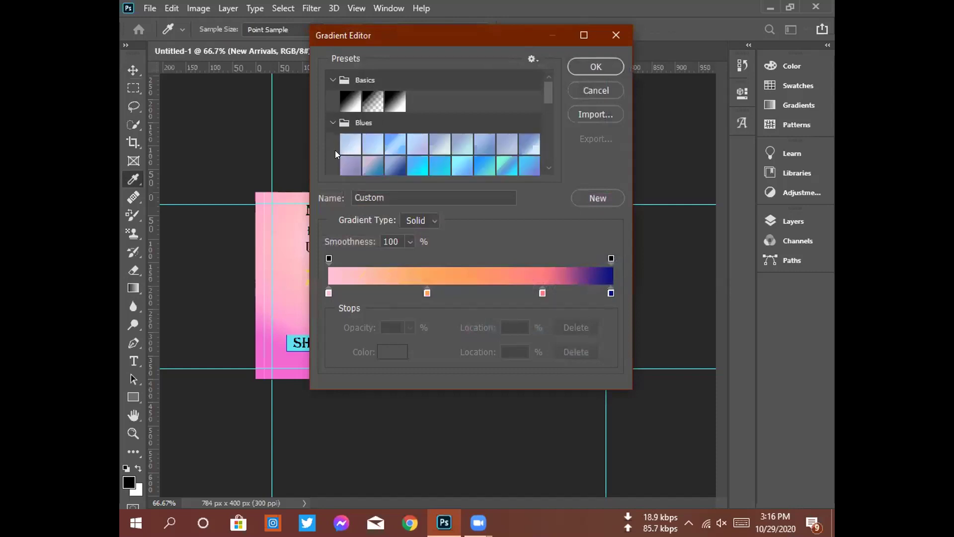
{"action": "left_click", "coordinate": [328, 124]}
{"action": "scroll", "coordinate": [329, 130], "scroll_direction": "down", "scroll_amount": 1}
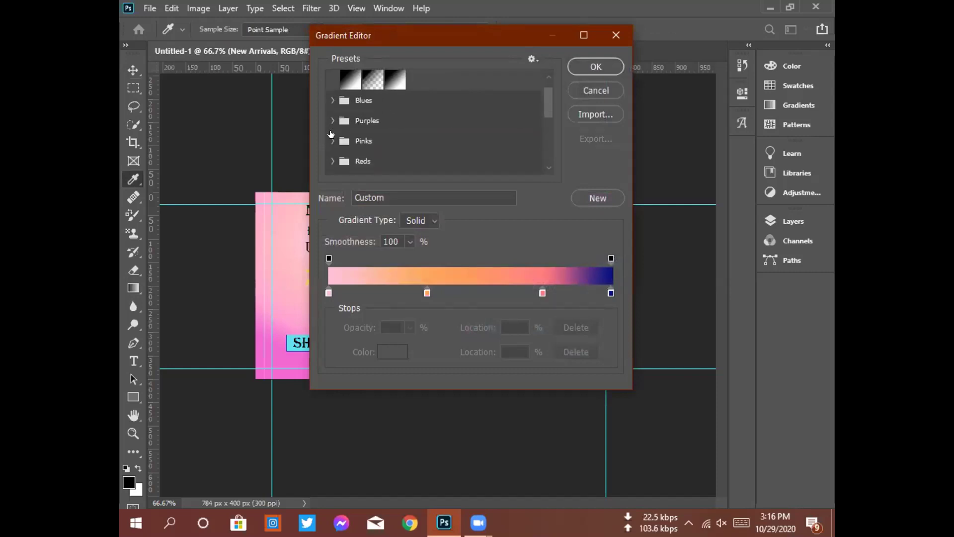
{"action": "left_click", "coordinate": [329, 142]}
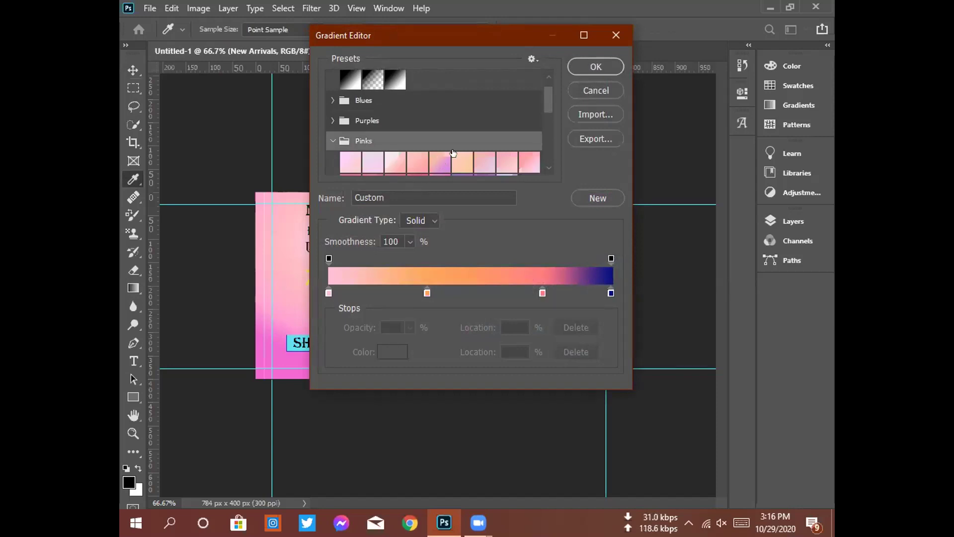
{"action": "left_click", "coordinate": [442, 162]}
{"action": "left_click", "coordinate": [595, 66]}
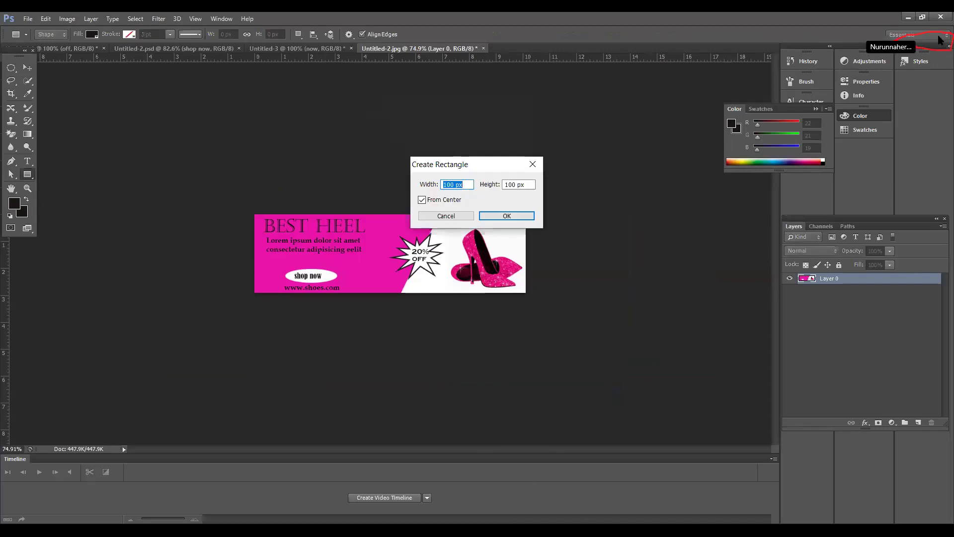
- Cancel the Create Rectangle dialog and reset the Essentials workspace to its default layout
{"action": "left_click", "coordinate": [536, 168]}
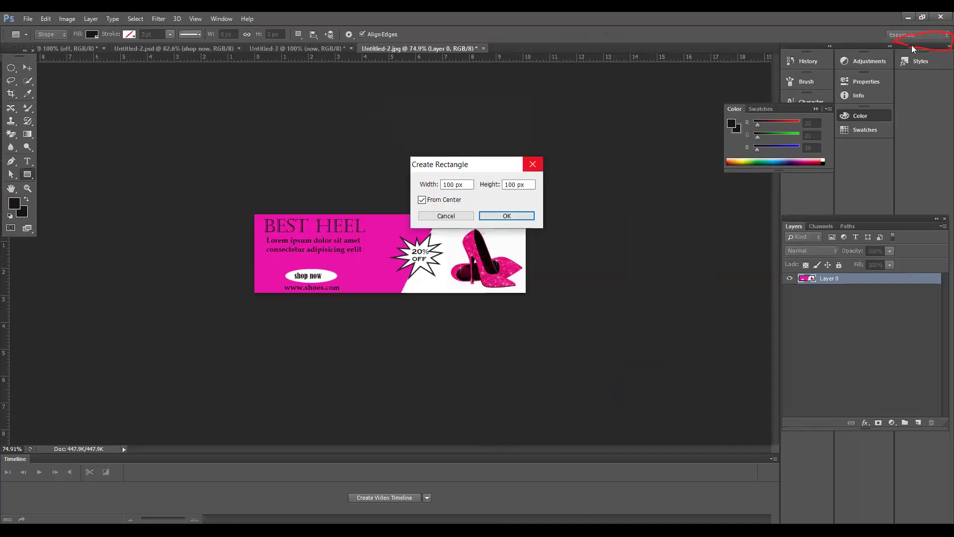
{"action": "left_click", "coordinate": [940, 37]}
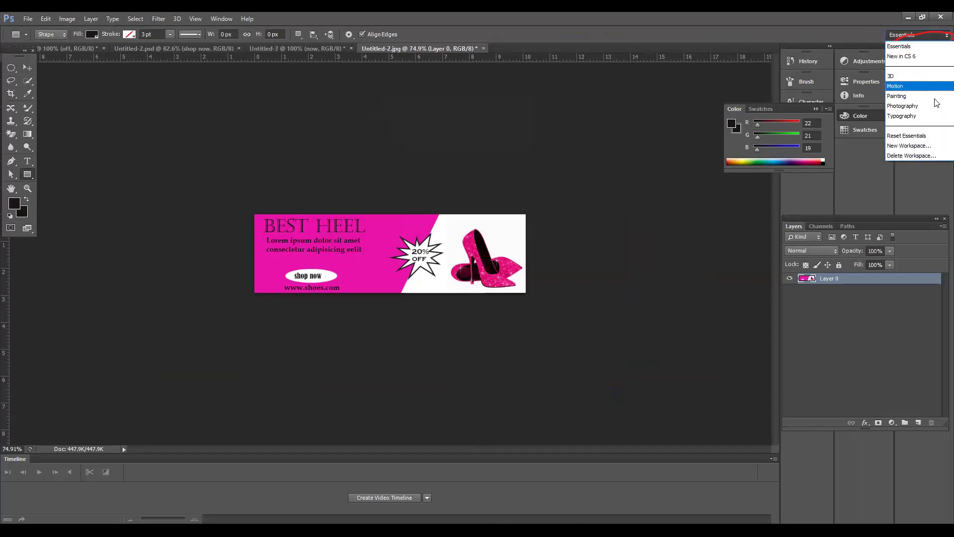
{"action": "left_click", "coordinate": [930, 140]}
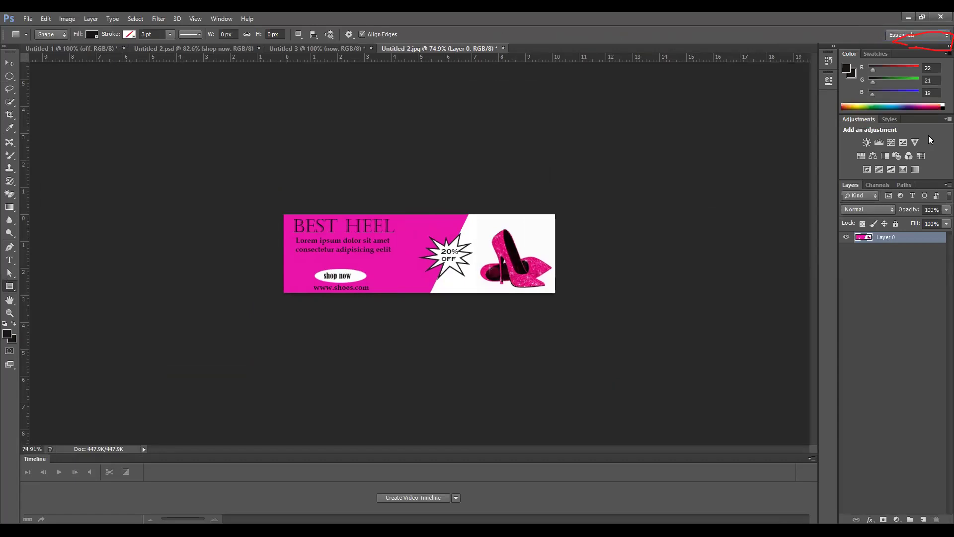
{"action": "left_click", "coordinate": [941, 39]}
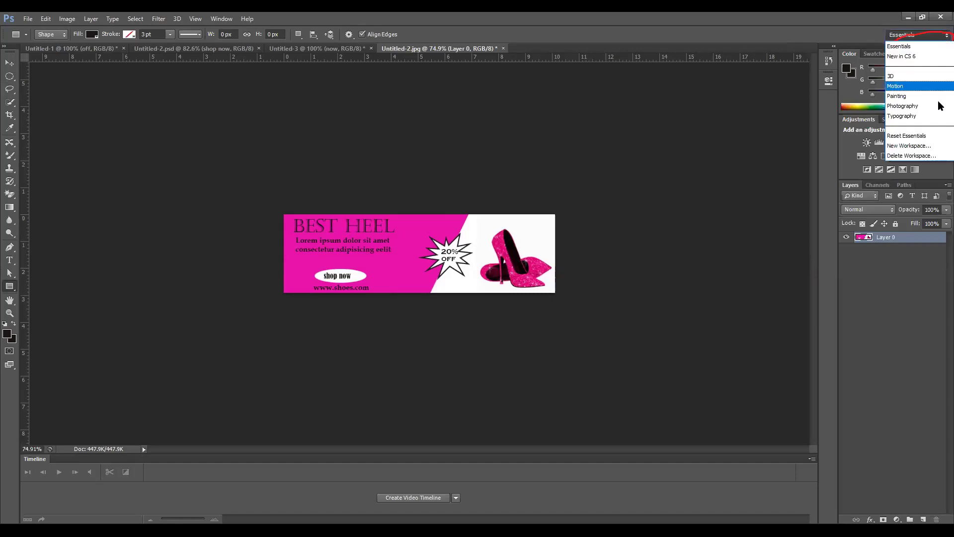
{"action": "key", "text": "Down"}
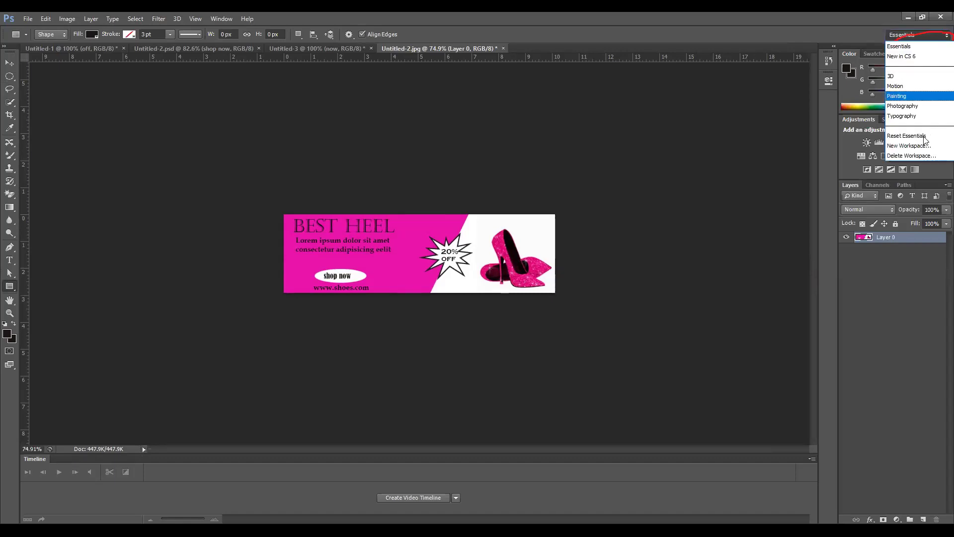
{"action": "left_click", "coordinate": [924, 137]}
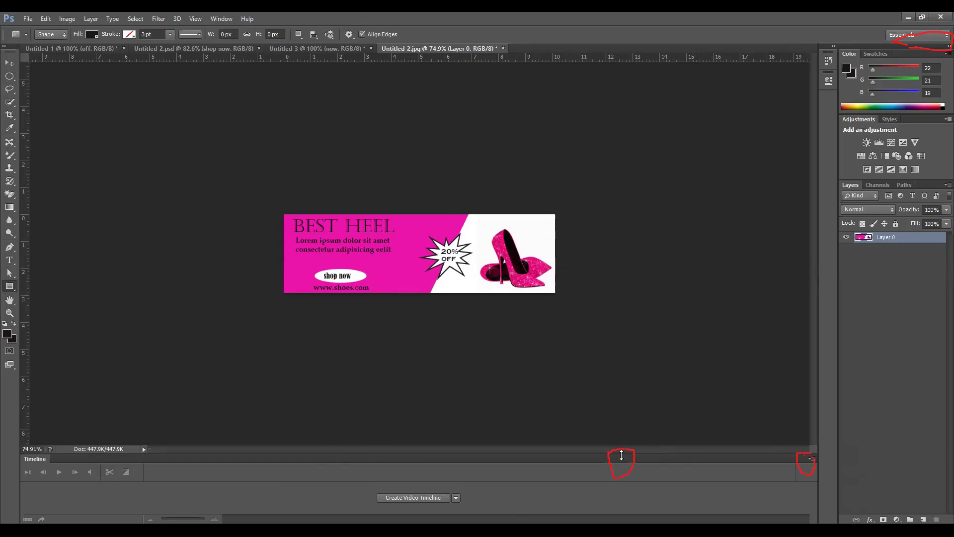
- Close the Timeline panel below the BEST HEEL banner
{"action": "left_click", "coordinate": [812, 458]}
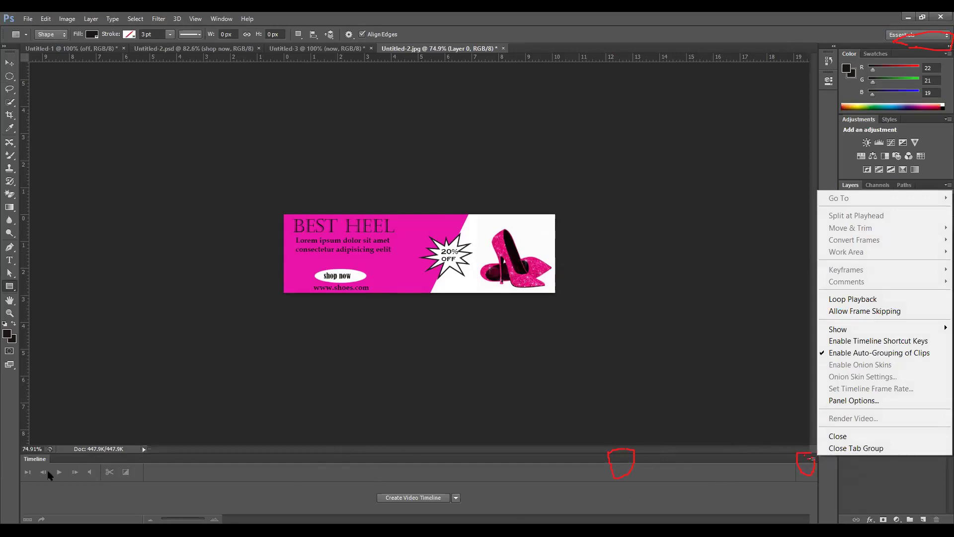
{"action": "left_click", "coordinate": [142, 449]}
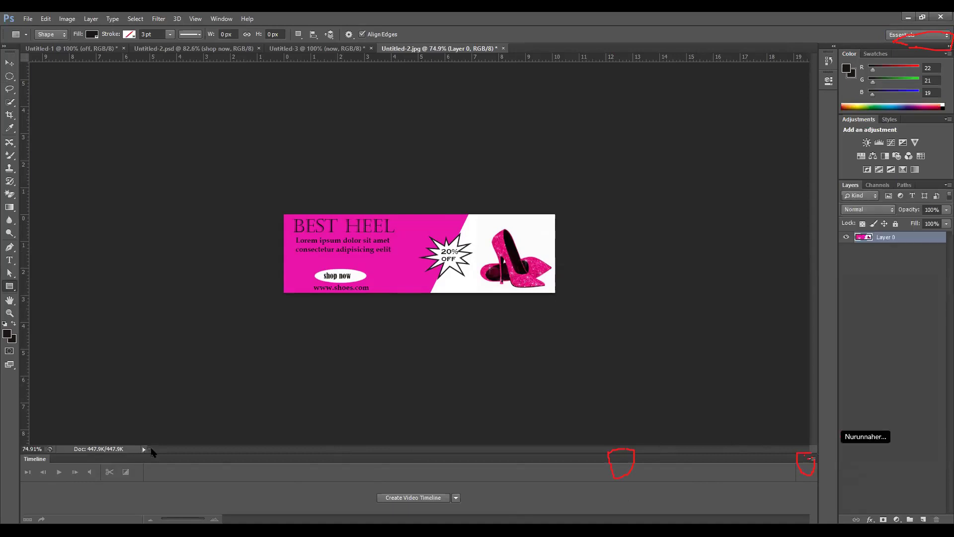
{"action": "left_click", "coordinate": [811, 461]}
{"action": "left_click", "coordinate": [833, 435]}
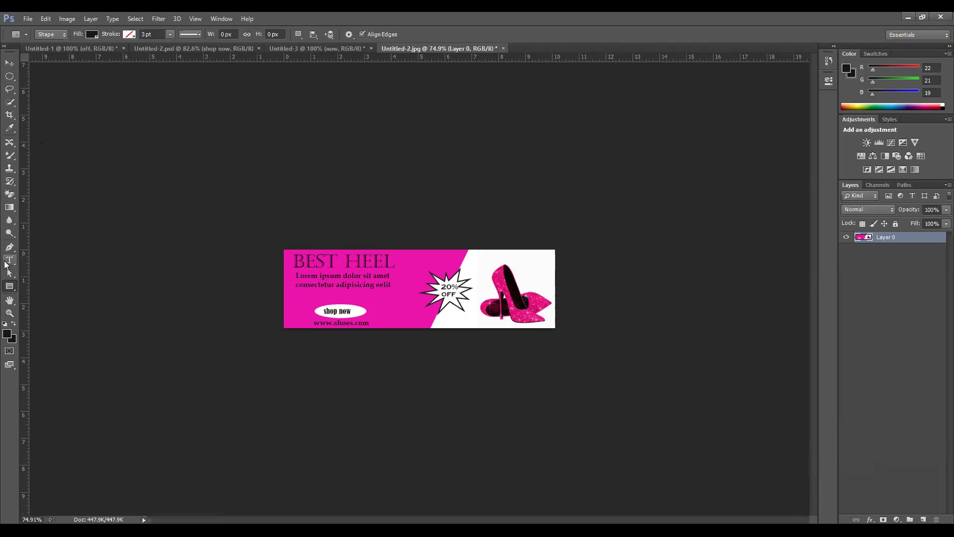
- Draw a black rectangle about 125 × 54 px beneath the lorem ipsum text with the Rectangle tool
{"action": "left_click", "coordinate": [12, 291]}
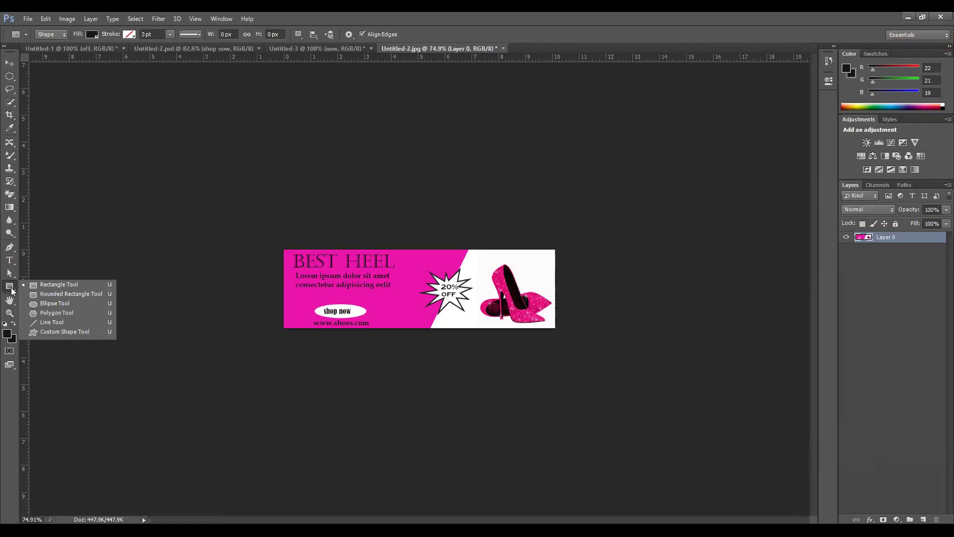
{"action": "left_click", "coordinate": [50, 270]}
{"action": "left_click", "coordinate": [532, 160]}
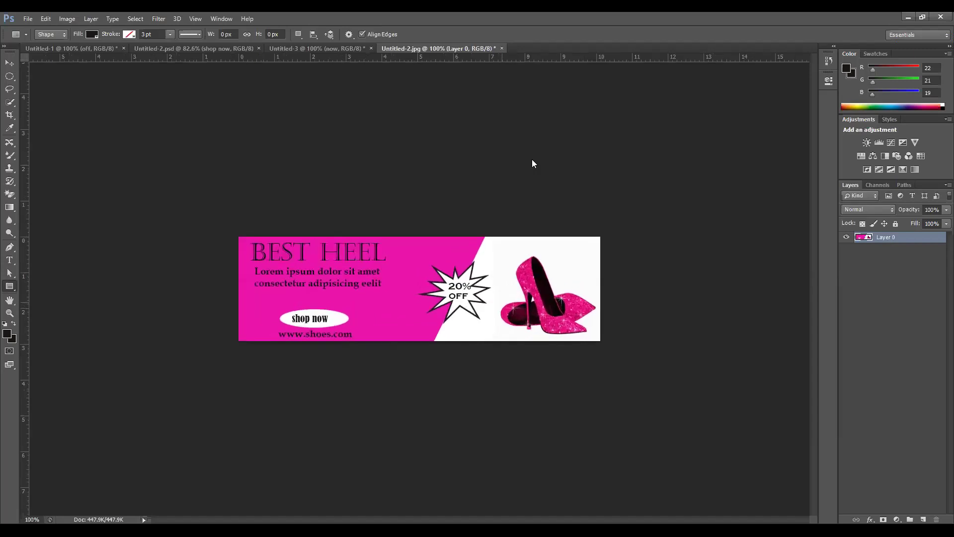
{"action": "key", "text": "ctrl+plus"}
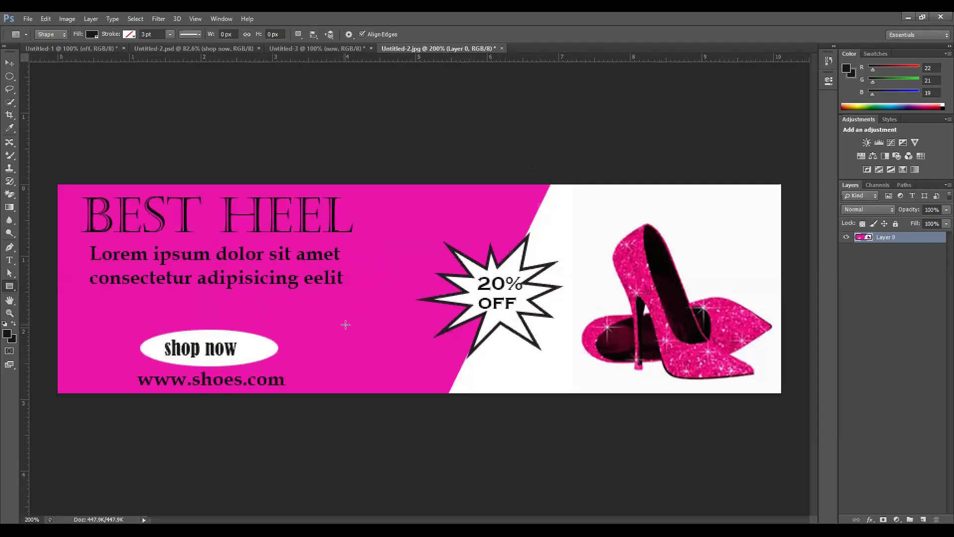
{"action": "mouse_move", "coordinate": [345, 324]}
{"action": "left_mouse_down"}
{"action": "mouse_move", "coordinate": [406, 351]}
{"action": "mouse_move", "coordinate": [355, 338]}
{"action": "left_mouse_up"}
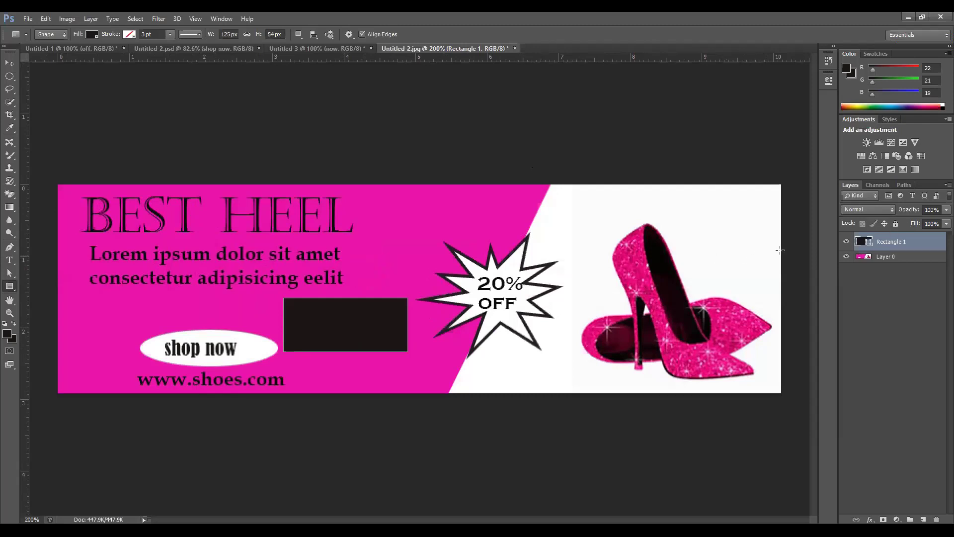
- Inspect the black rectangle's fill color without altering it and open its shape mask properties
{"action": "double_click", "coordinate": [866, 241]}
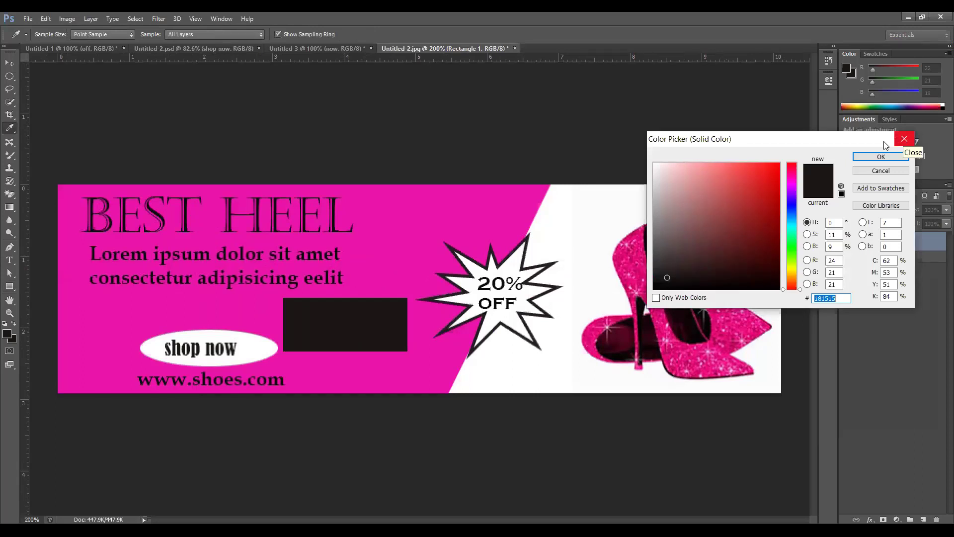
{"action": "key", "text": "Return"}
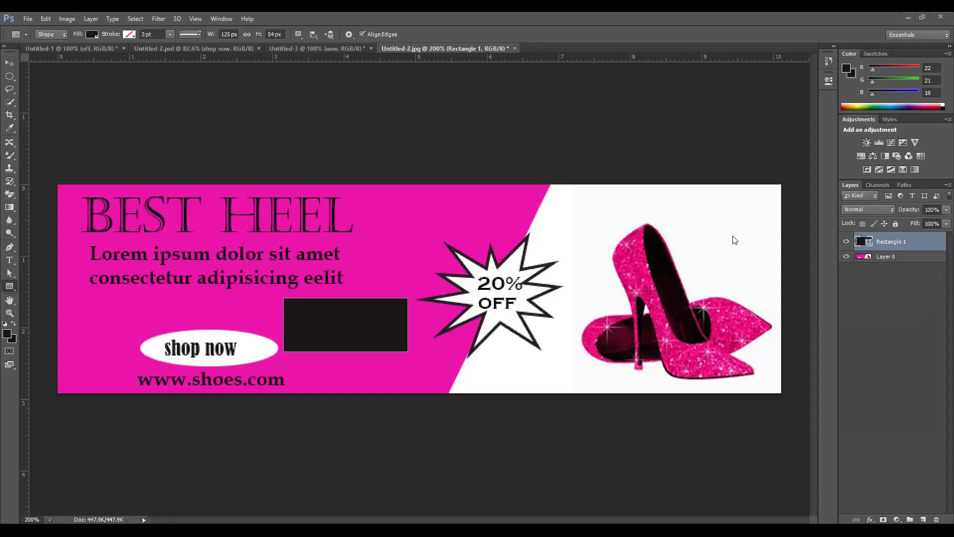
{"action": "left_click", "coordinate": [828, 82]}
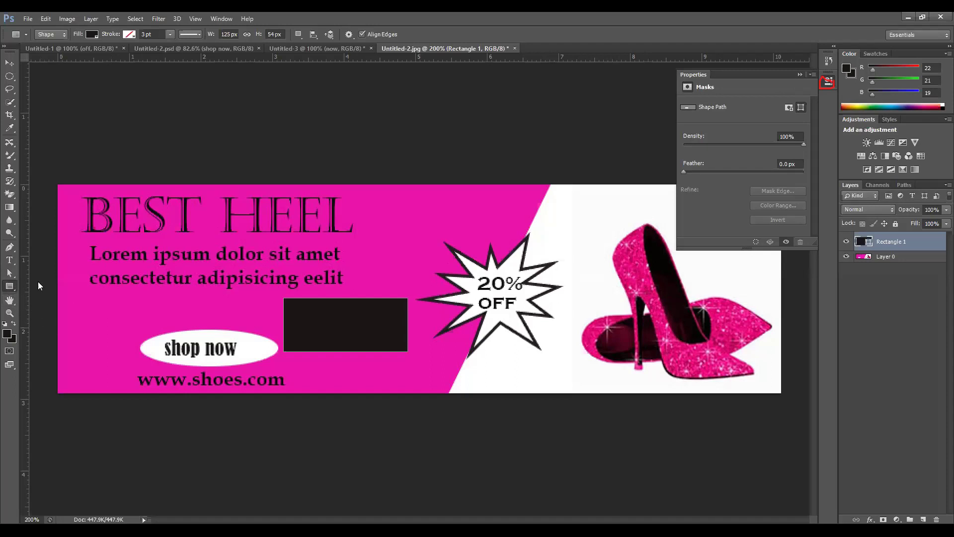
- Draw a thin rectangle about 122 × 13 px beneath the first black rectangle, and another small one beside it
{"action": "right_click", "coordinate": [10, 287]}
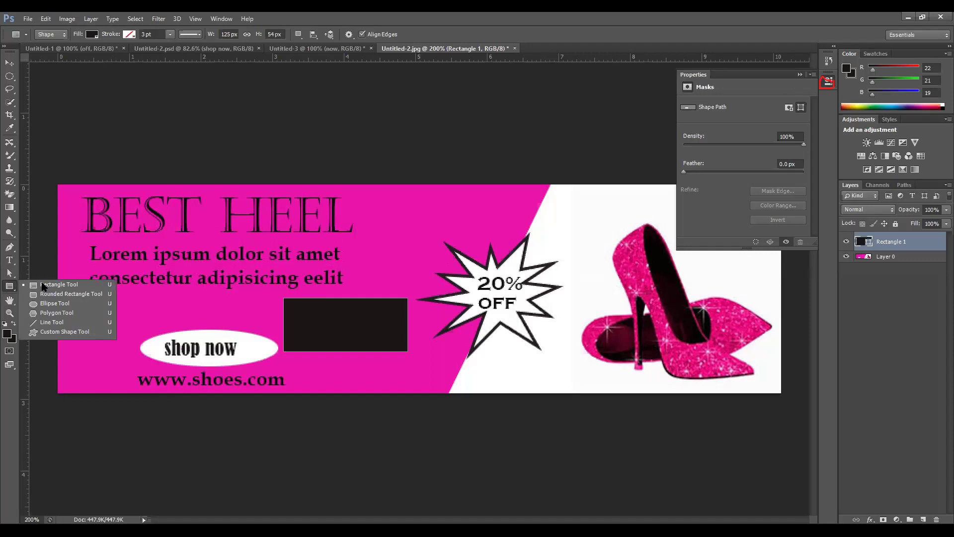
{"action": "left_click", "coordinate": [329, 373]}
{"action": "left_click_drag", "start_coordinate": [352, 372], "coordinate": [413, 378]}
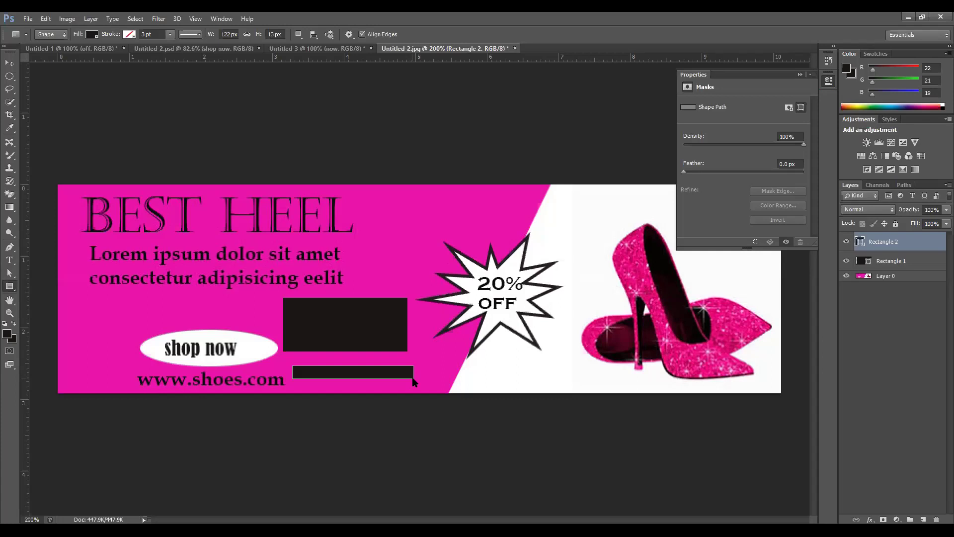
{"action": "left_click", "coordinate": [6, 287]}
{"action": "left_click_drag", "start_coordinate": [454, 361], "coordinate": [517, 374]}
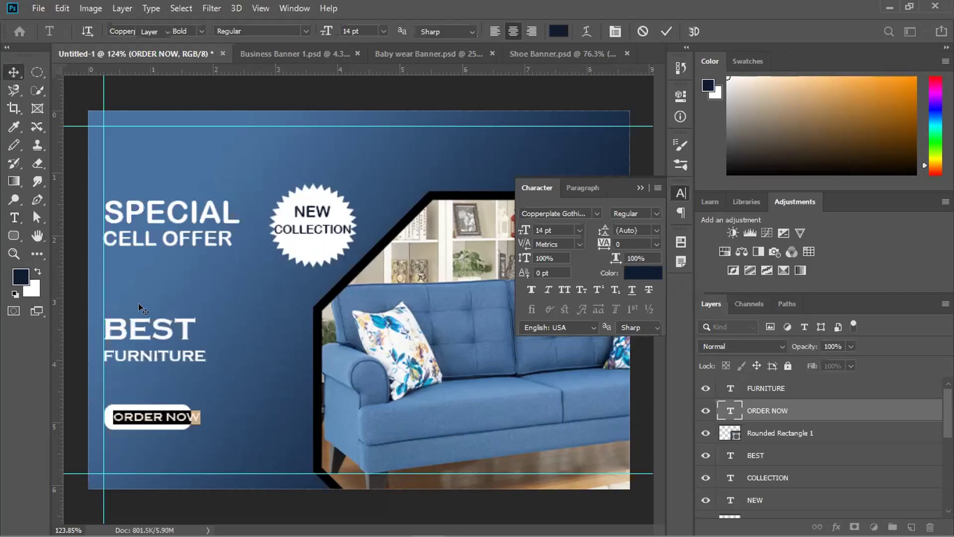
- Commit the ORDER NOW text edit on the furniture banner and shift the text slightly left over its white rounded button
{"action": "left_click", "coordinate": [142, 309]}
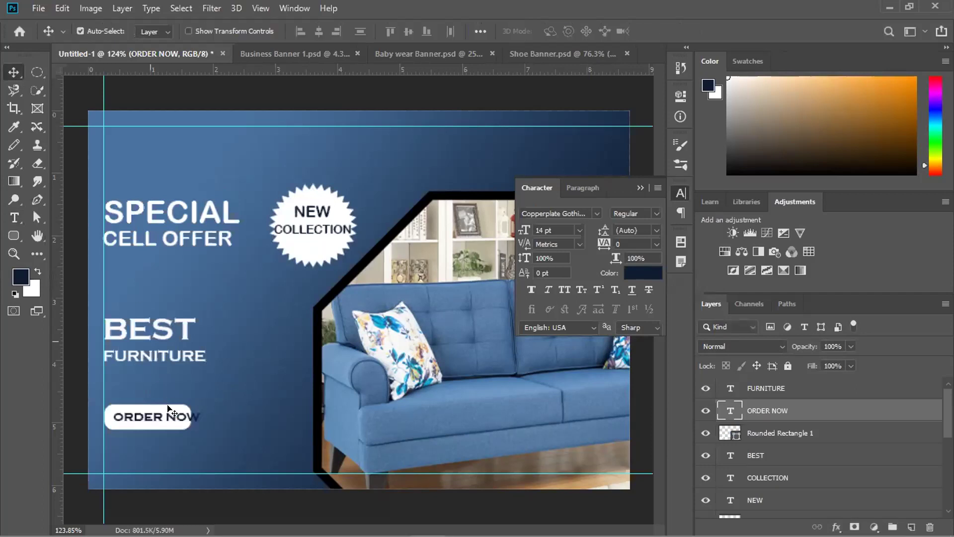
{"action": "left_click_drag", "start_coordinate": [168, 418], "coordinate": [159, 417]}
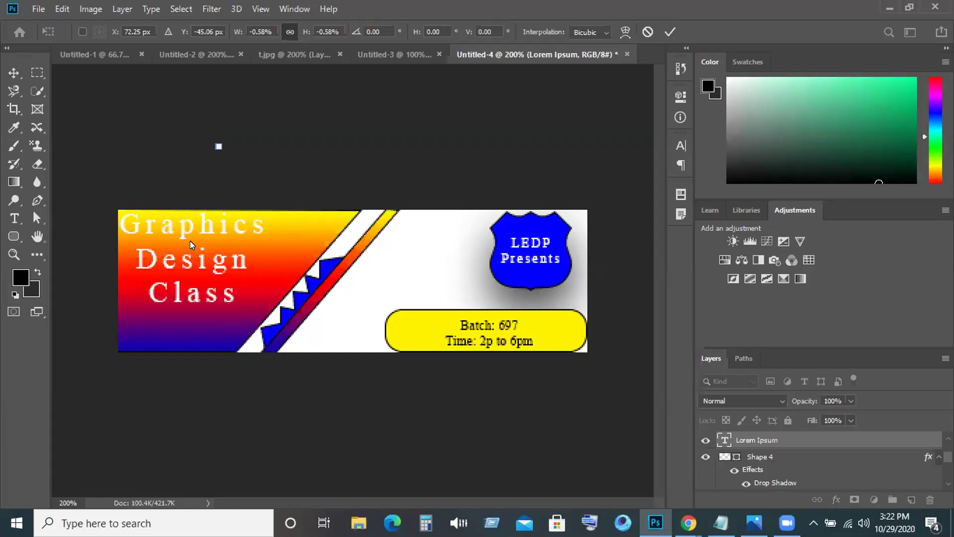
- Exit the active transform on the Lorem Ipsum text layer and open the Image Size settings for the Graphics Design Class banner
{"action": "left_click", "coordinate": [90, 8]}
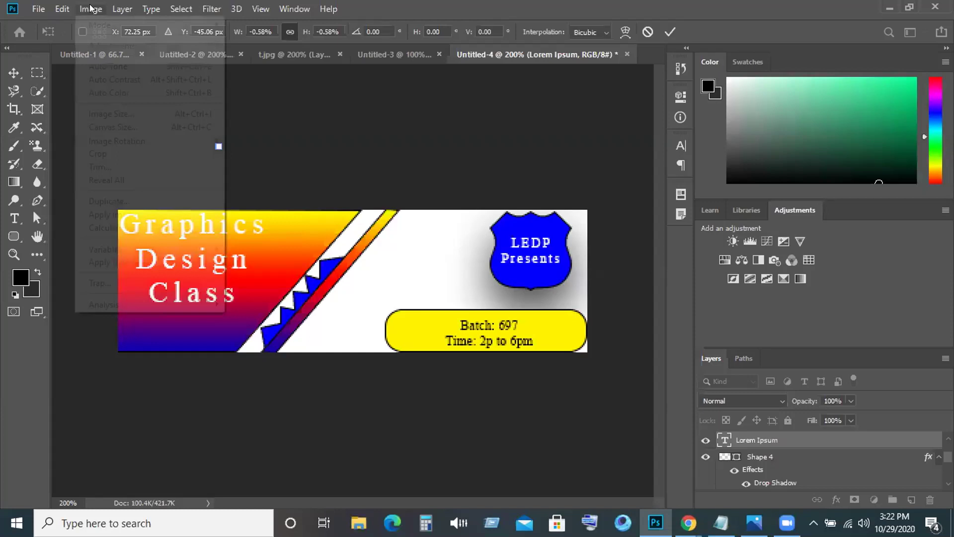
{"action": "left_click", "coordinate": [102, 8]}
{"action": "left_click", "coordinate": [91, 5]}
{"action": "left_click", "coordinate": [90, 4]}
{"action": "left_click", "coordinate": [89, 6]}
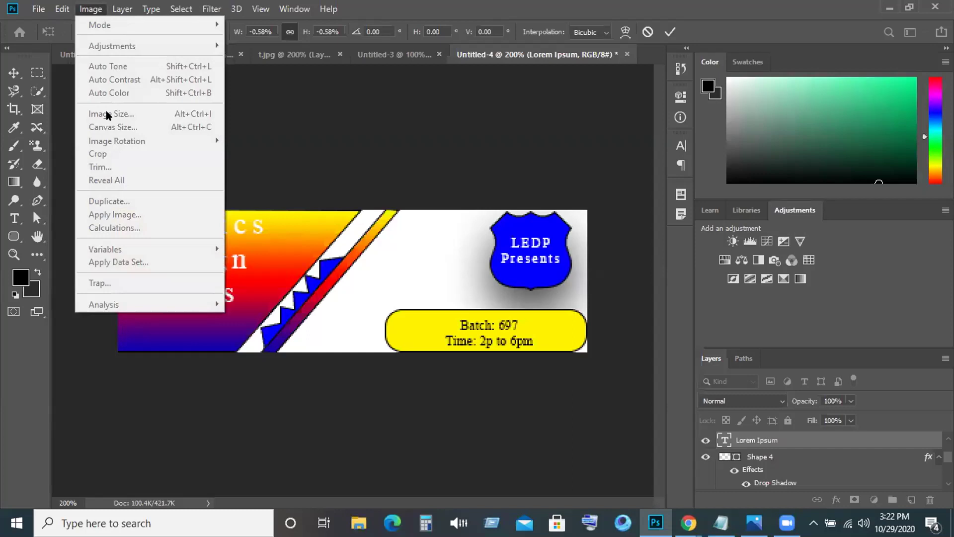
{"action": "left_click", "coordinate": [674, 30]}
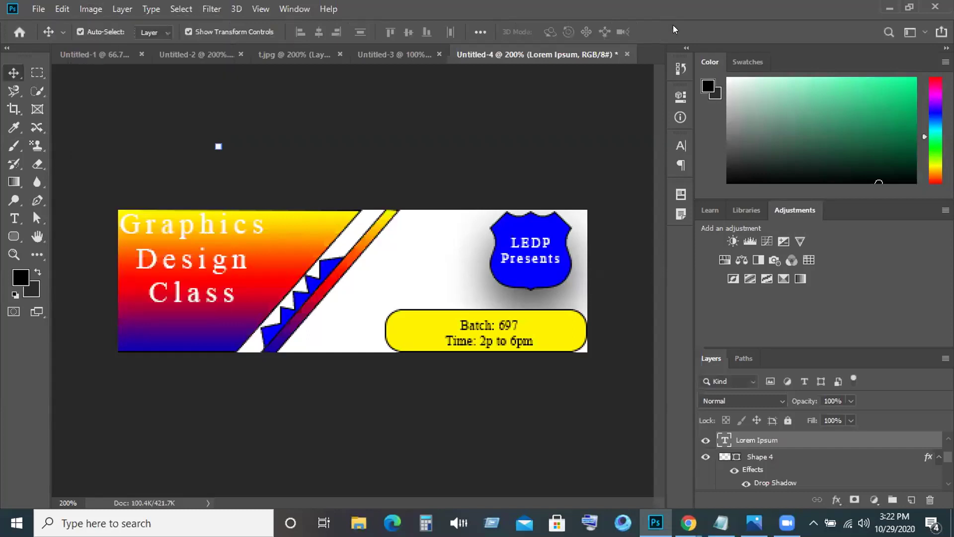
{"action": "left_click", "coordinate": [91, 8]}
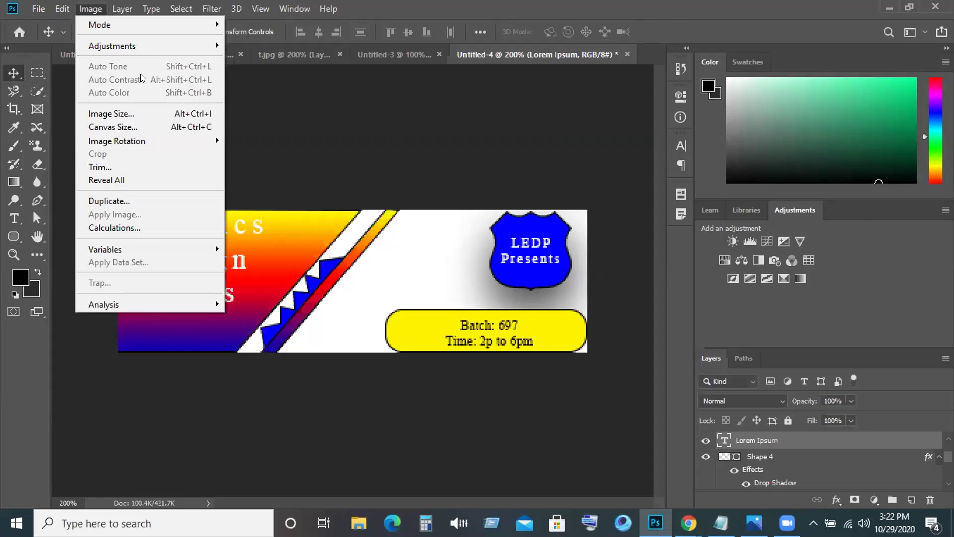
{"action": "left_click", "coordinate": [106, 114]}
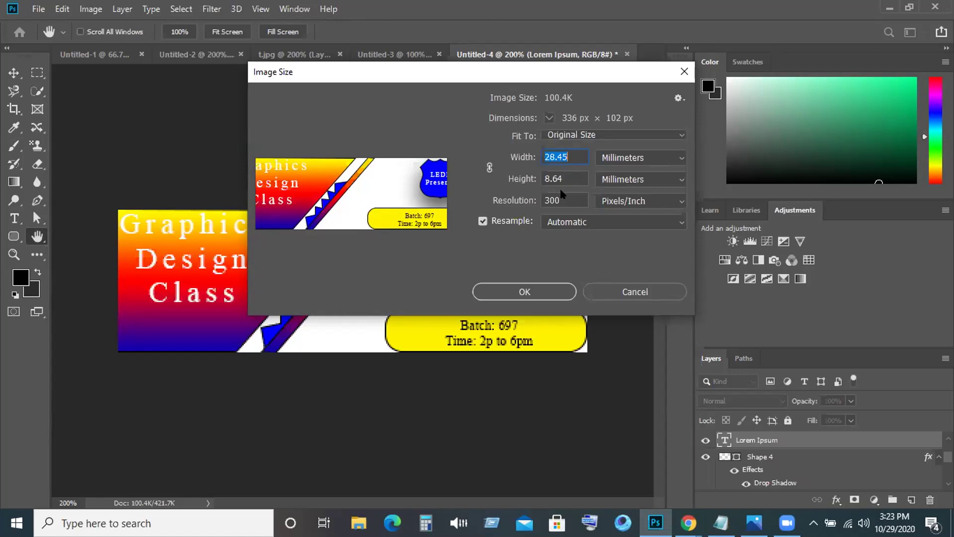
- Set the banner's image width to 50 mm, independently of its height
{"action": "left_click", "coordinate": [566, 199]}
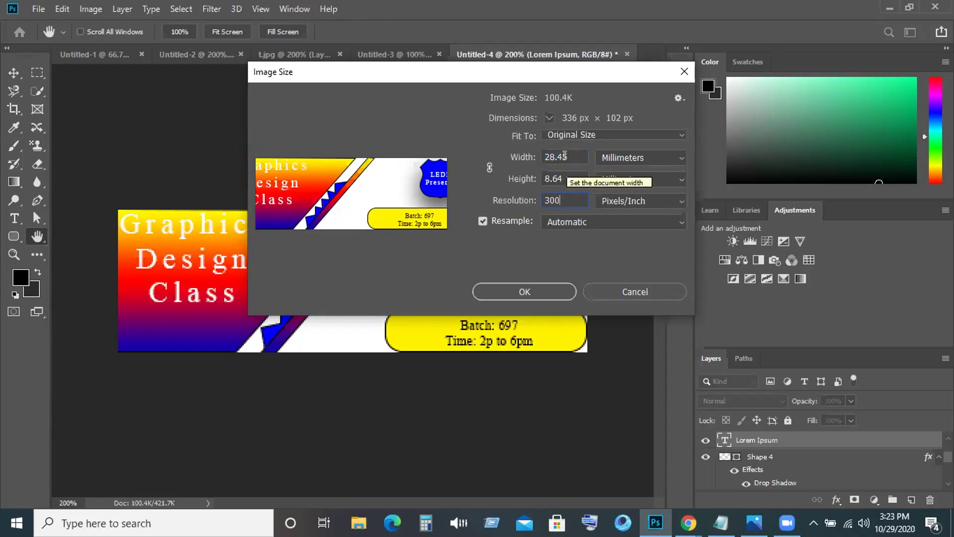
{"action": "left_click", "coordinate": [565, 155]}
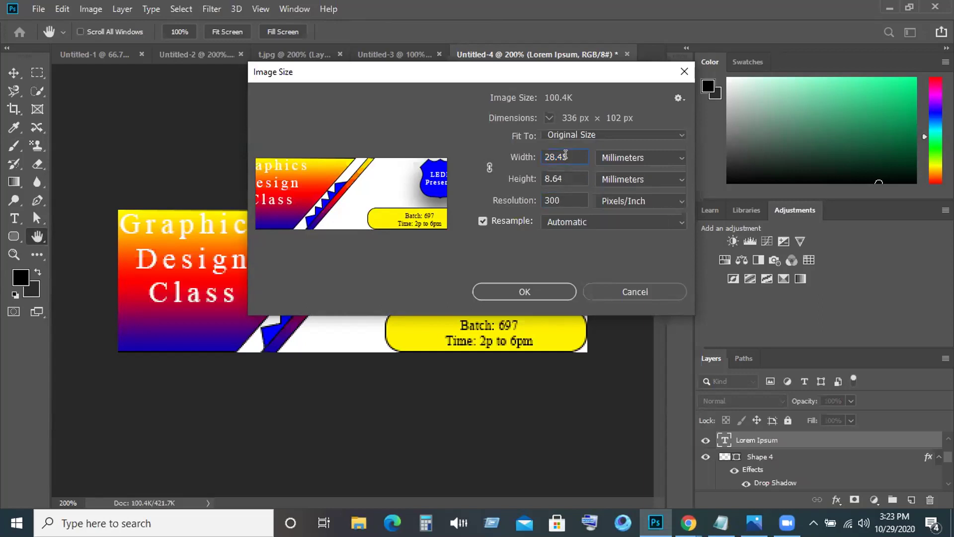
{"action": "key", "text": "BackSpace"}
{"action": "key", "text": "BackSpace"}
{"action": "key", "text": "BackSpace"}
{"action": "key", "text": "BackSpace"}
{"action": "key", "text": "BackSpace"}
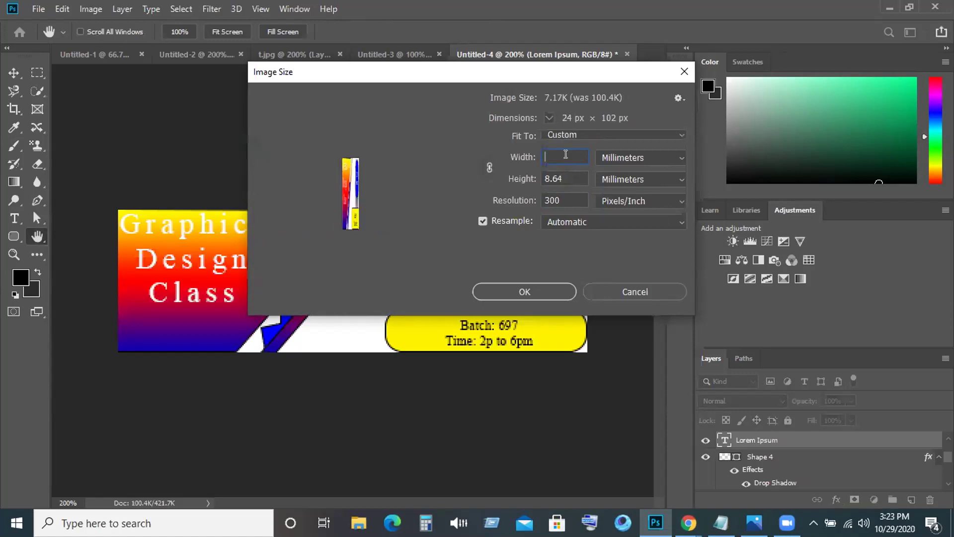
{"action": "type", "text": "50"}
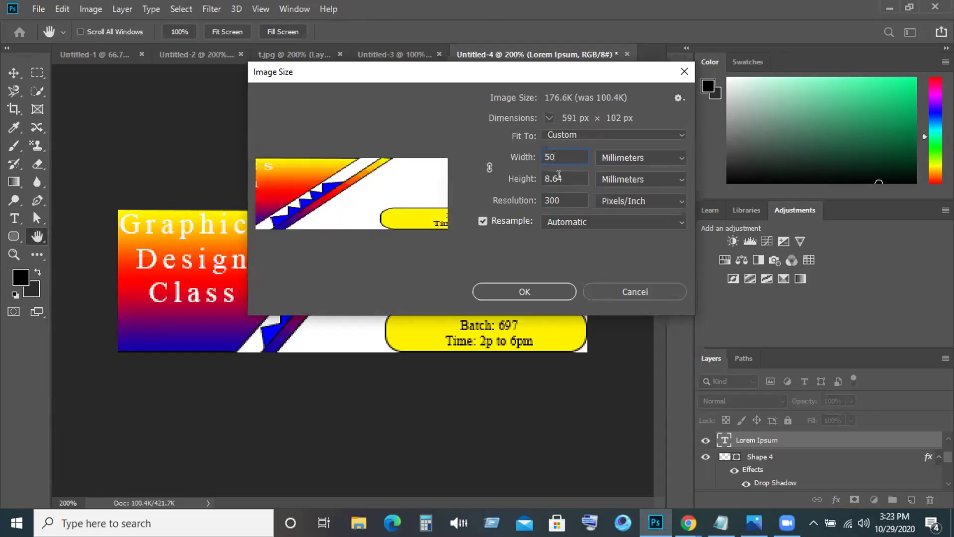
- Set the banner's image height to 25 mm and apply the resize
{"action": "key", "text": "BackSpace"}
{"action": "key", "text": "BackSpace"}
{"action": "key", "text": "BackSpace"}
{"action": "key", "text": "BackSpace"}
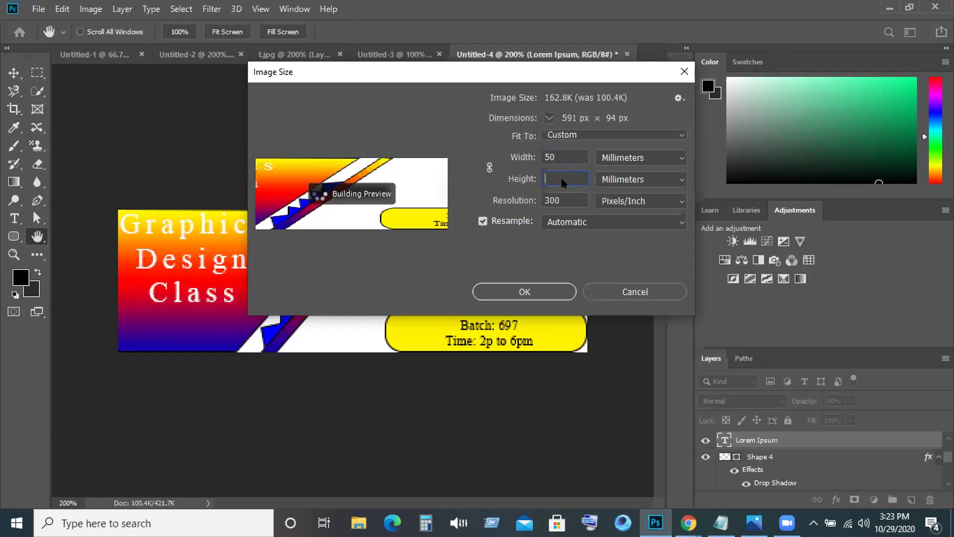
{"action": "type", "text": "25"}
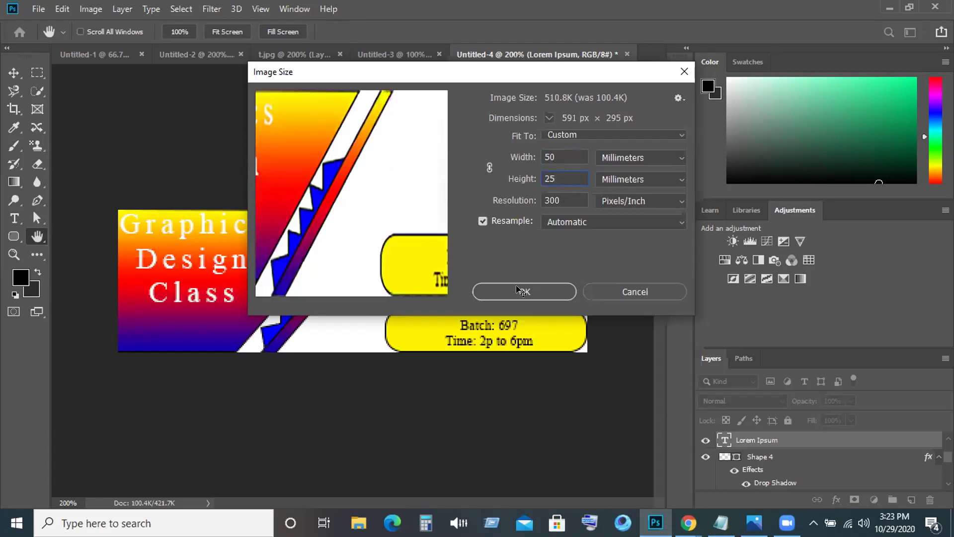
{"action": "left_click", "coordinate": [521, 291]}
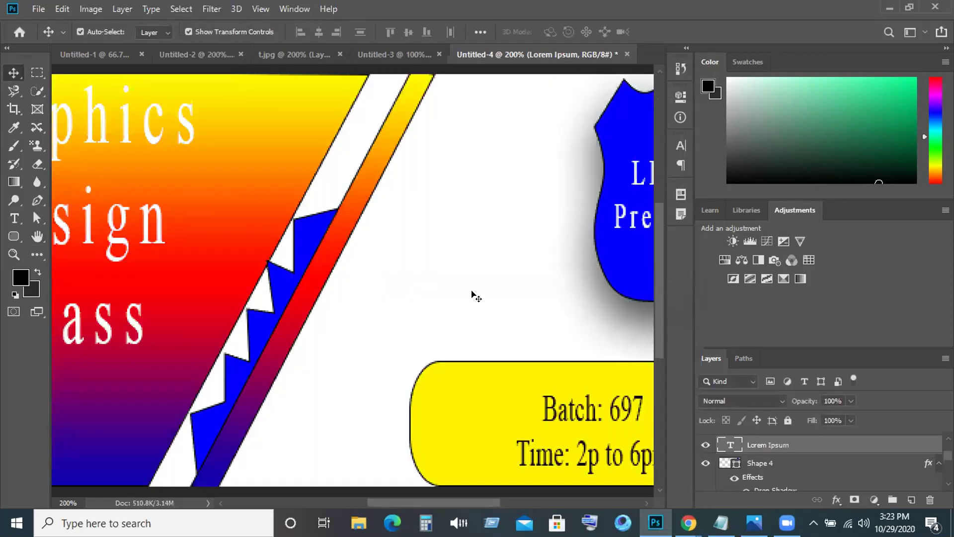
{"action": "key", "text": "ctrl"}
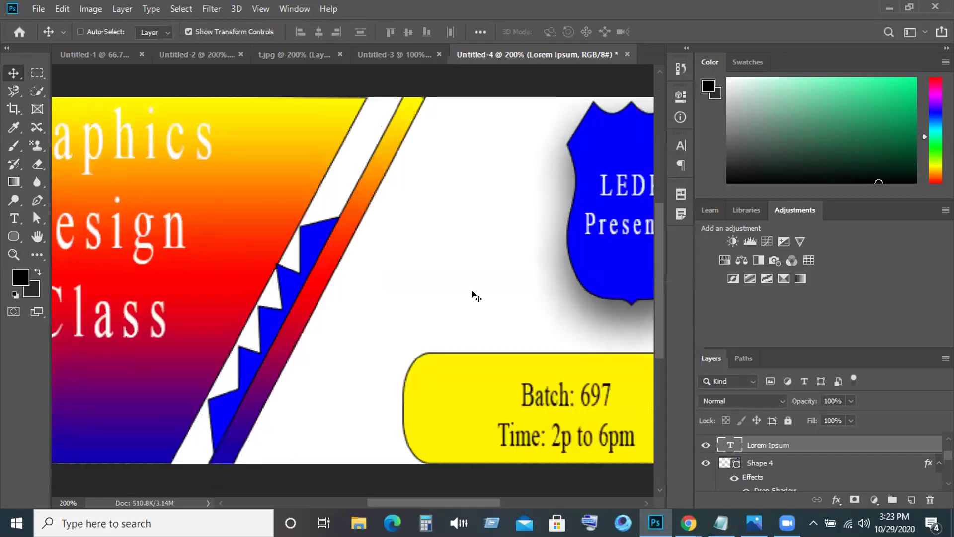
{"action": "key", "text": "ctrl+minus"}
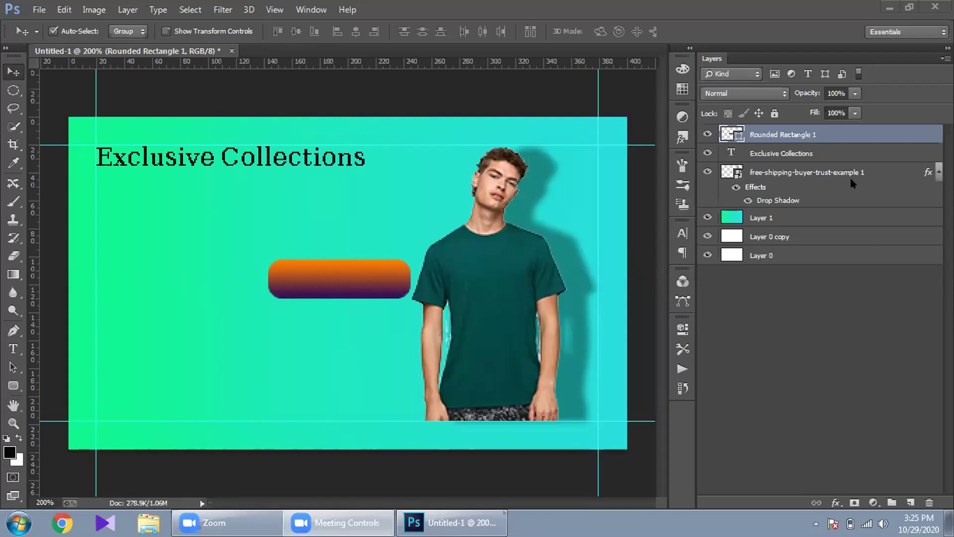
- Lock the free-shipping-buyer-trust-example 1 layer that holds the male model's photo
{"action": "left_click", "coordinate": [835, 173]}
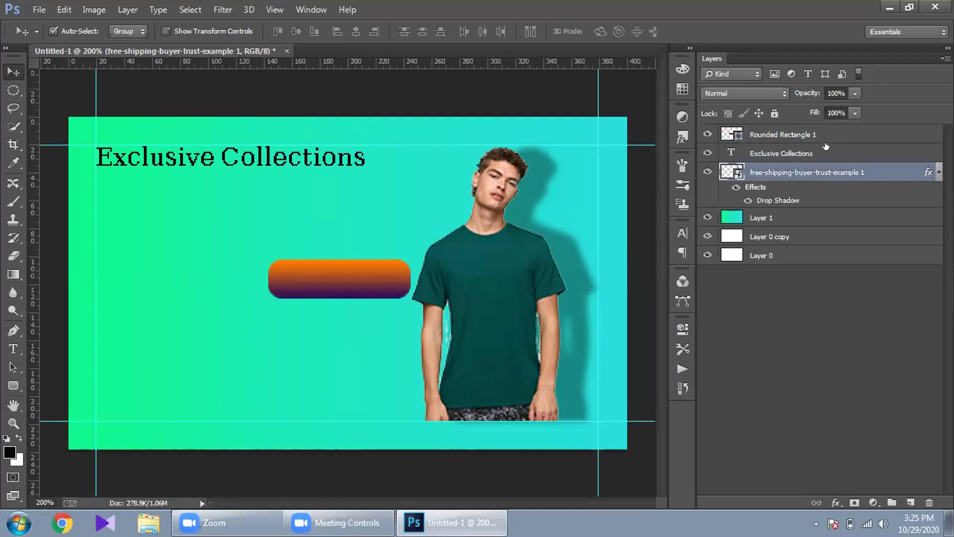
{"action": "left_click", "coordinate": [775, 113]}
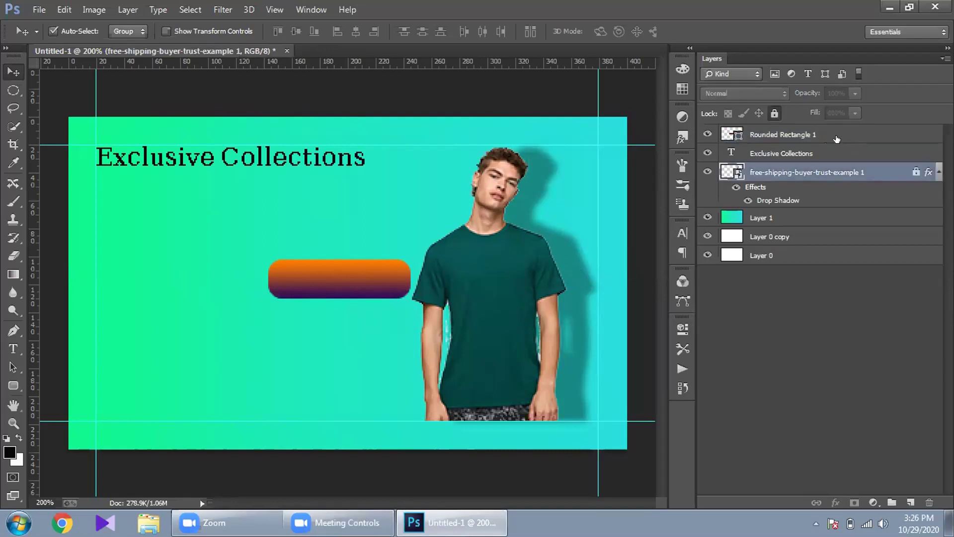
- Try a drop shadow with a 135° light angle on the orange rounded rectangle
{"action": "left_click", "coordinate": [838, 137]}
{"action": "right_click", "coordinate": [615, 72]}
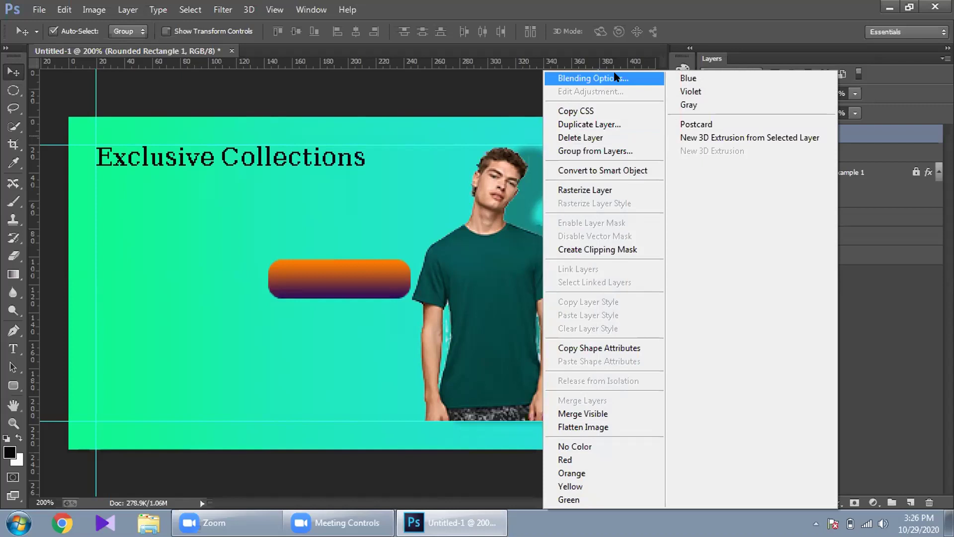
{"action": "left_click", "coordinate": [617, 78]}
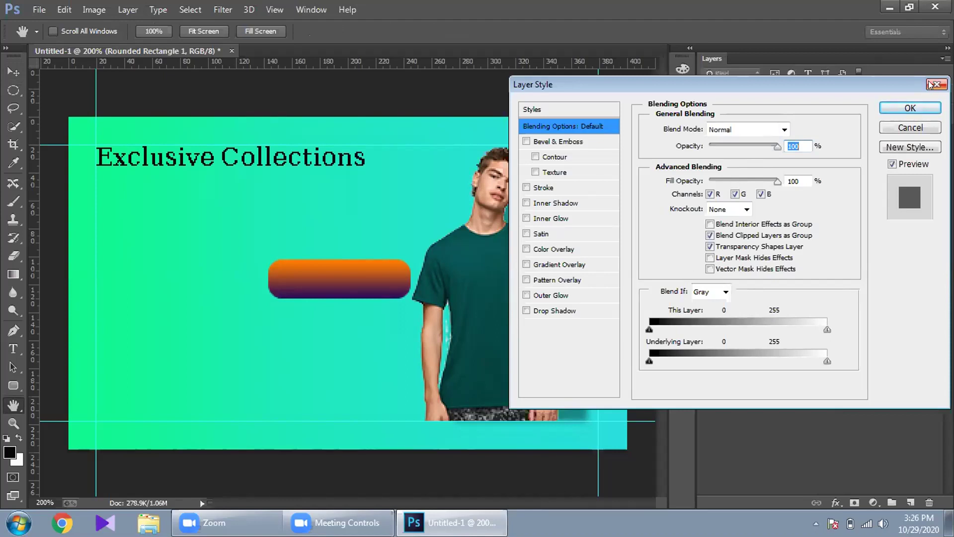
{"action": "left_click", "coordinate": [526, 311]}
{"action": "left_click", "coordinate": [526, 310]}
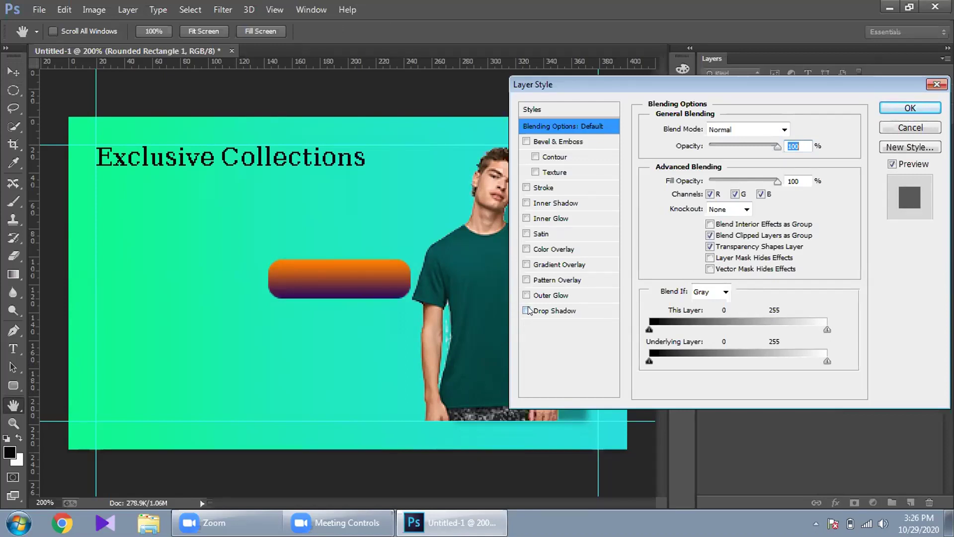
{"action": "left_click", "coordinate": [536, 310]}
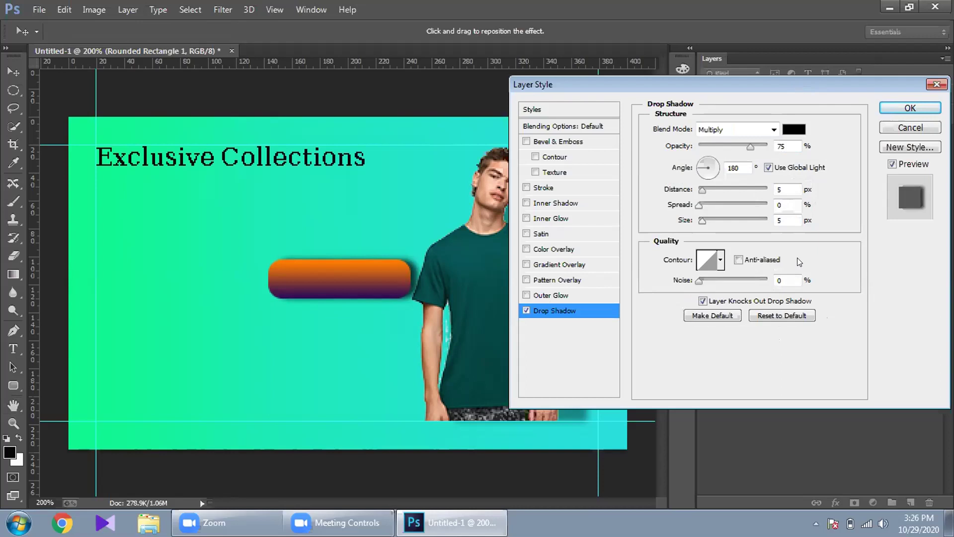
{"action": "left_click", "coordinate": [756, 237]}
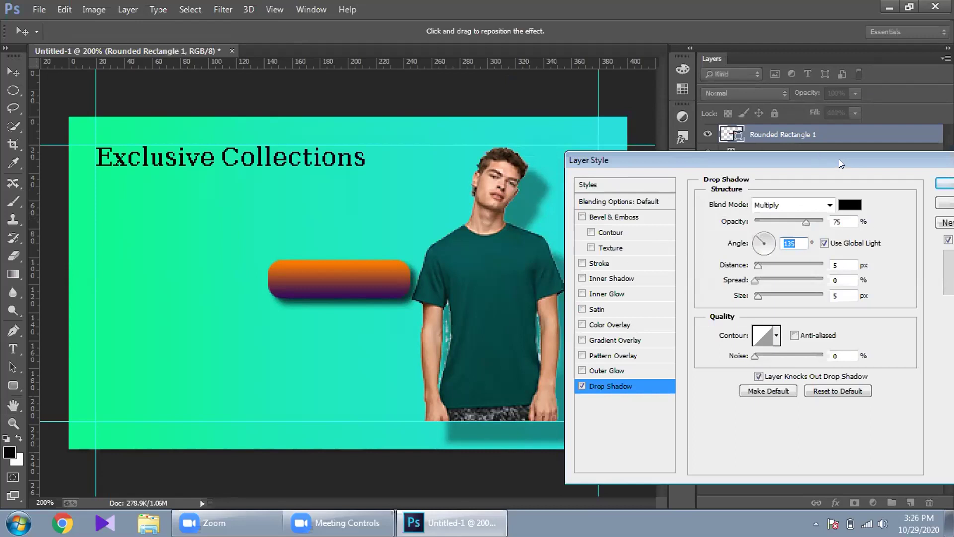
{"action": "left_click", "coordinate": [922, 181]}
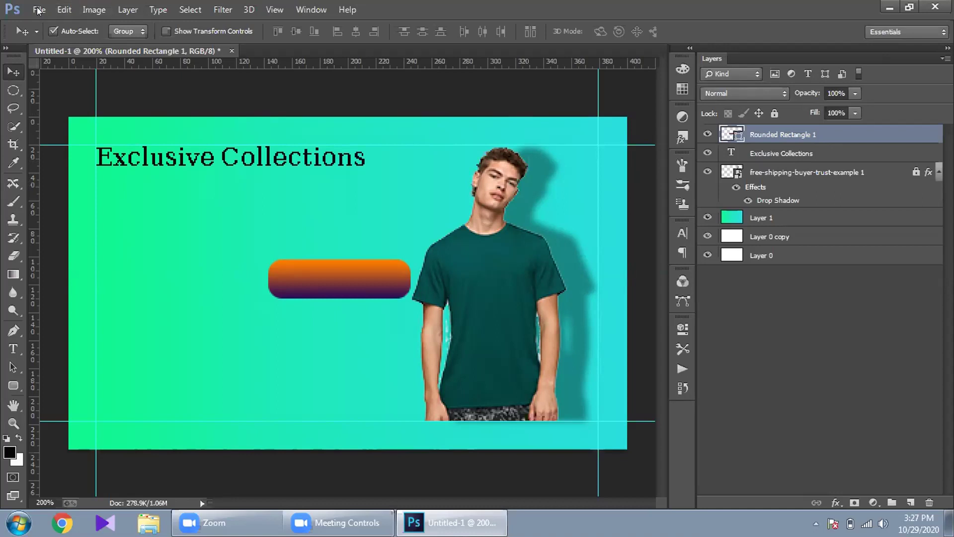
{"action": "key", "text": "alt+f"}
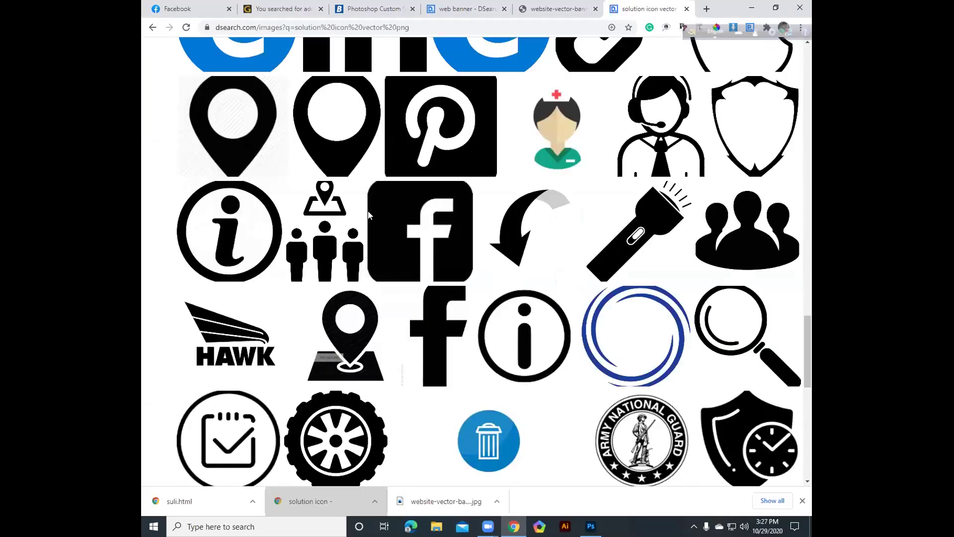
- Browse the "solution icon vector png" image results in the browser for a suitable banner icon
{"action": "scroll", "coordinate": [368, 214], "scroll_direction": "up", "scroll_amount": 2}
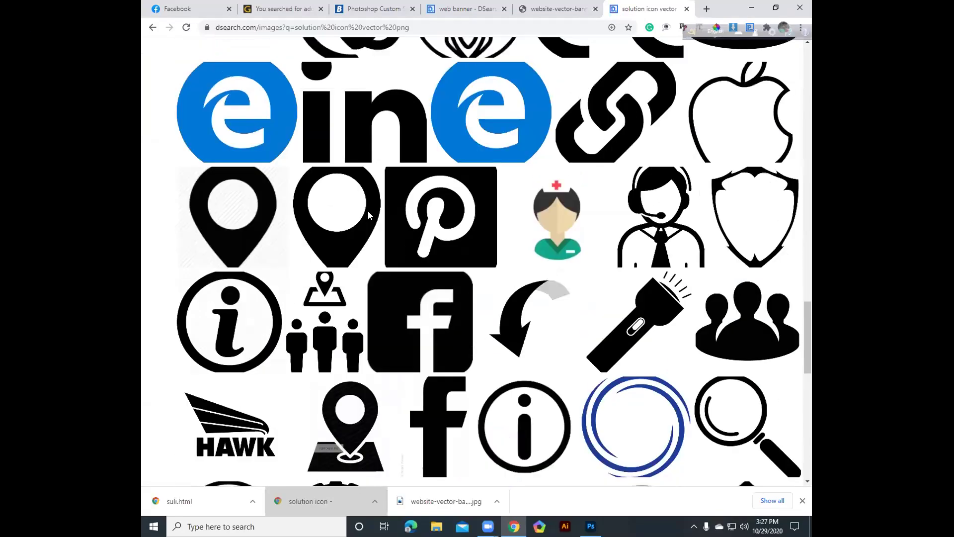
{"action": "scroll", "coordinate": [368, 215], "scroll_direction": "down", "scroll_amount": 2}
{"action": "scroll", "coordinate": [368, 215], "scroll_direction": "down", "scroll_amount": 1}
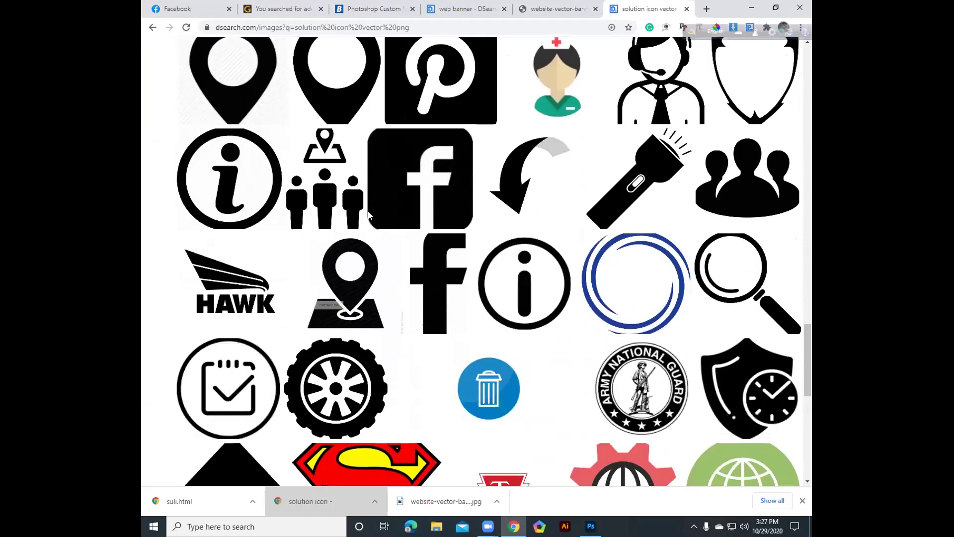
{"action": "scroll", "coordinate": [369, 215], "scroll_direction": "down", "scroll_amount": 6}
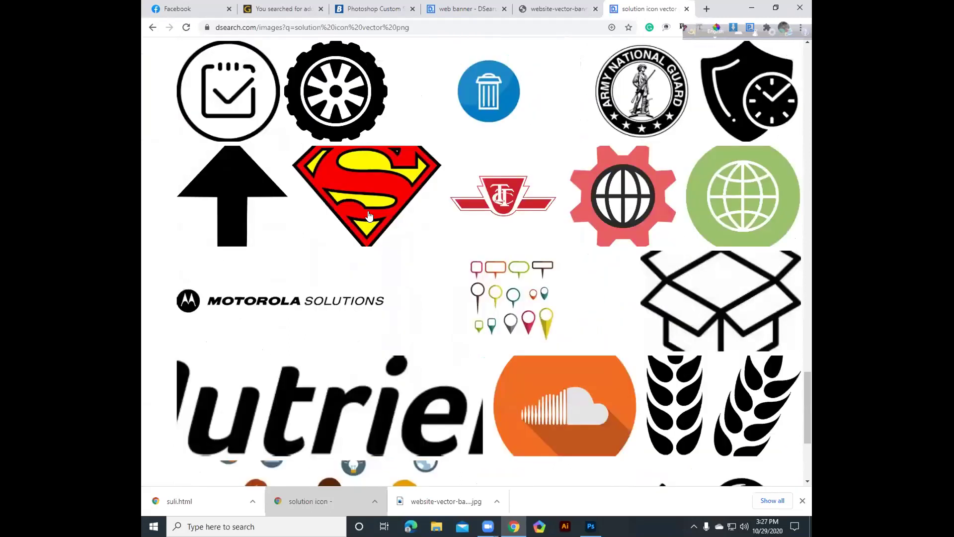
{"action": "scroll", "coordinate": [368, 215], "scroll_direction": "down", "scroll_amount": 8}
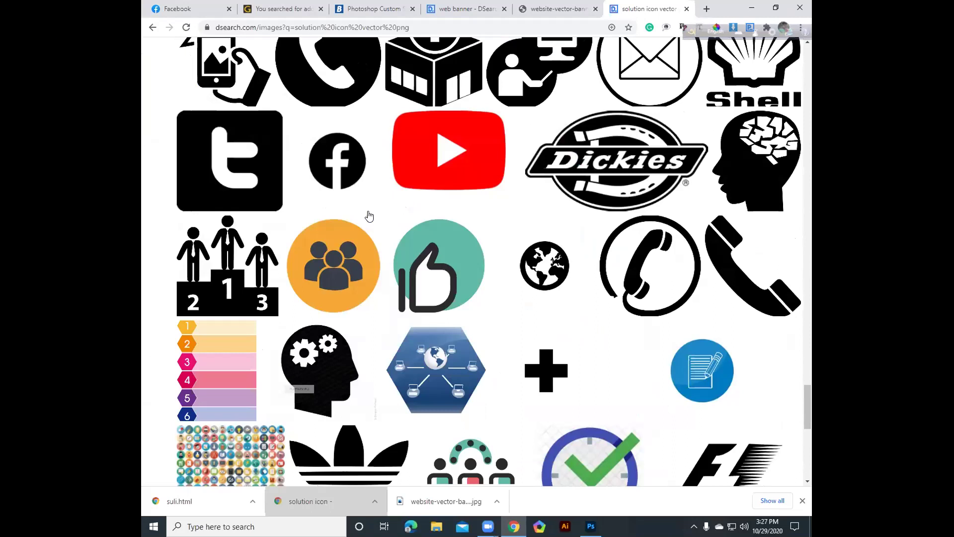
{"action": "scroll", "coordinate": [369, 215], "scroll_direction": "down", "scroll_amount": 4}
{"action": "scroll", "coordinate": [368, 215], "scroll_direction": "down", "scroll_amount": 1}
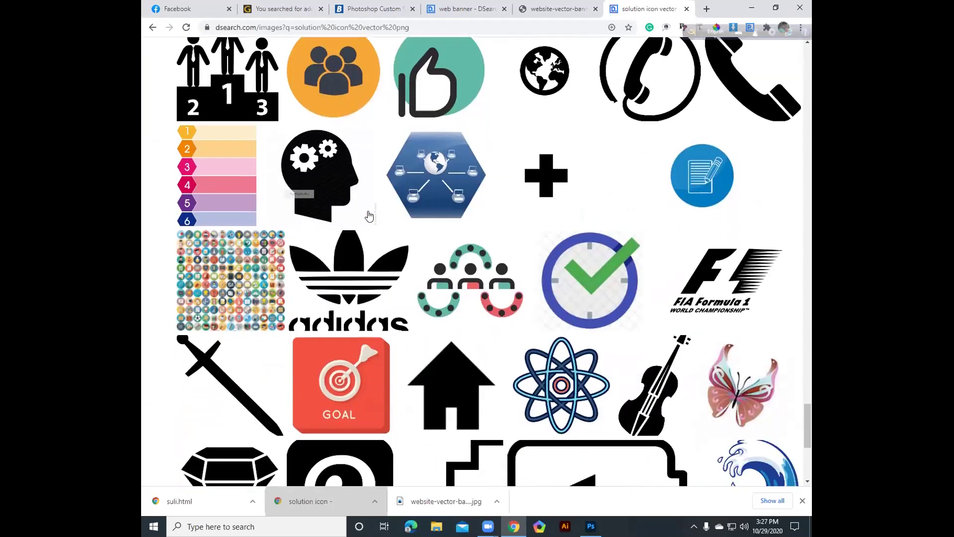
{"action": "scroll", "coordinate": [369, 215], "scroll_direction": "down", "scroll_amount": 8}
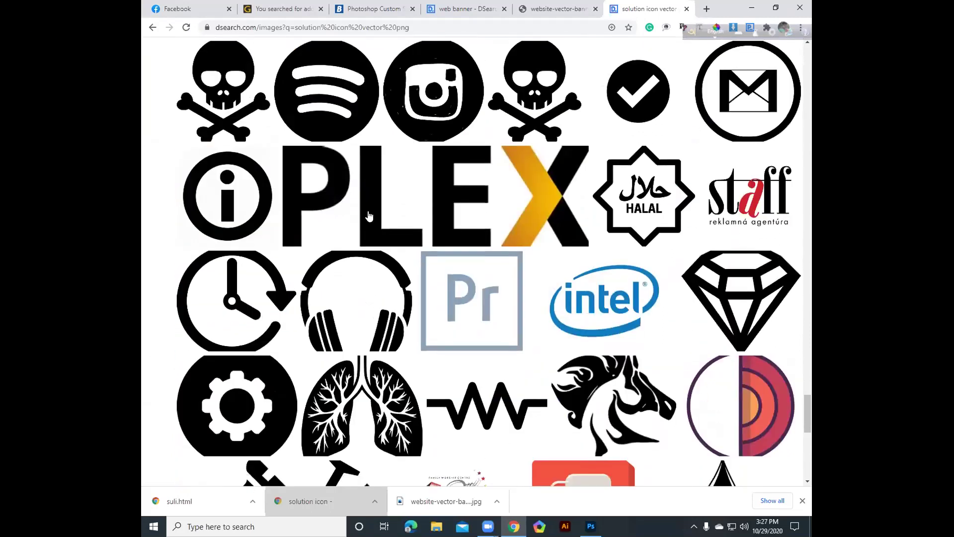
{"action": "scroll", "coordinate": [236, 380], "scroll_direction": "down", "scroll_amount": 5}
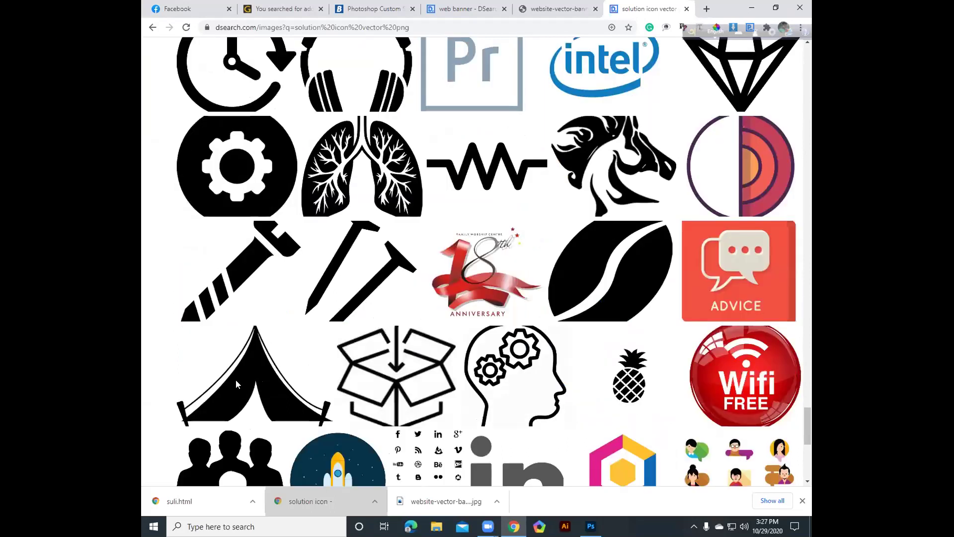
{"action": "scroll", "coordinate": [403, 273], "scroll_direction": "down", "scroll_amount": 5}
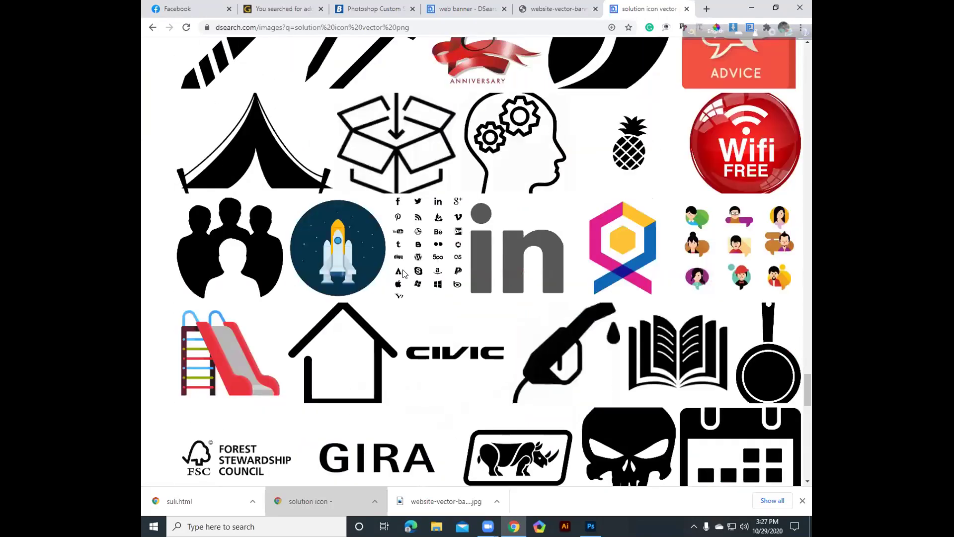
{"action": "scroll", "coordinate": [370, 259], "scroll_direction": "down", "scroll_amount": 5}
{"action": "scroll", "coordinate": [370, 258], "scroll_direction": "up", "scroll_amount": 7}
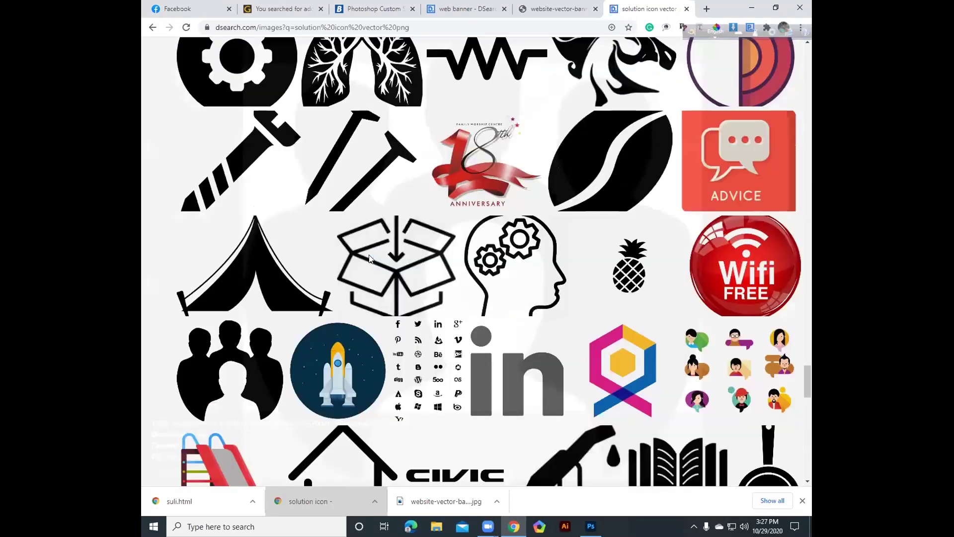
- Save the page showing the enlarged teamwork icon to Downloads as the complete webpage "solution icon vector png - DSearch"
{"action": "left_click", "coordinate": [371, 259]}
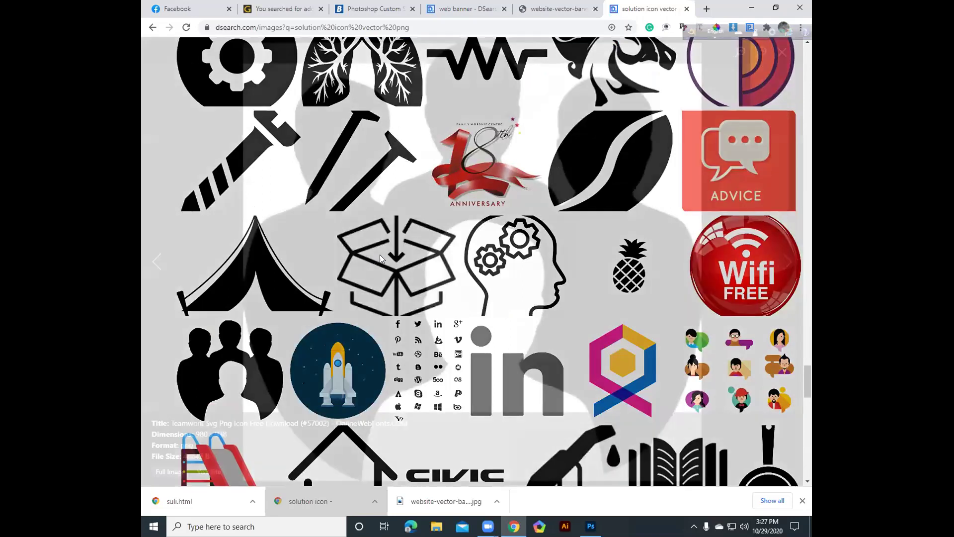
{"action": "key", "text": "ctrl+s"}
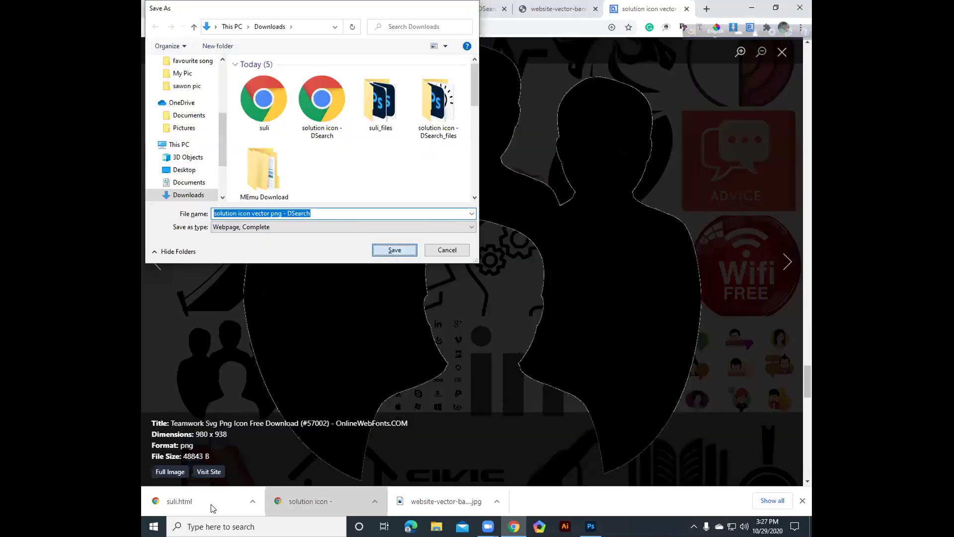
{"action": "key", "text": "Return"}
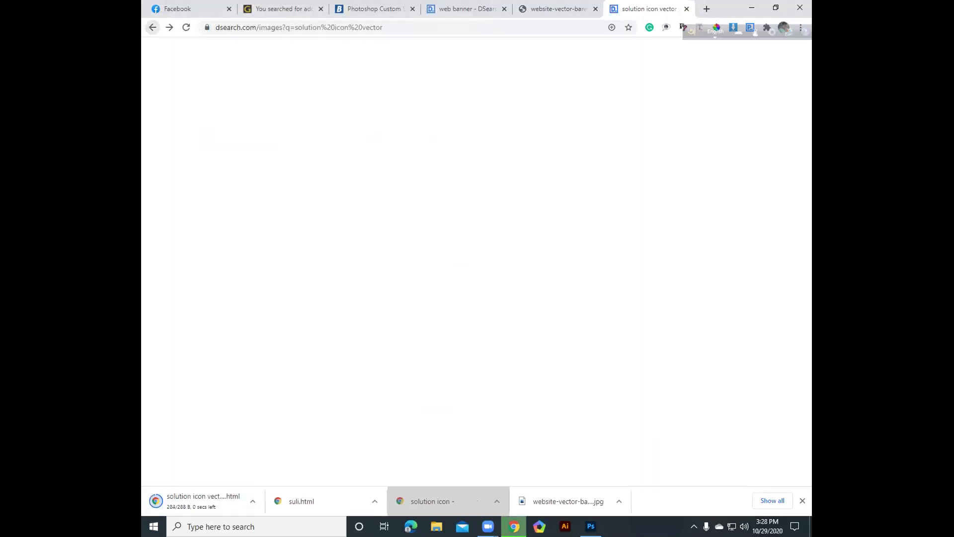
- Switch from the browser back to the Photoshop document with the "WE PROVIDE BEST BUSINESS PLAN" banner
{"action": "left_click", "coordinate": [153, 29]}
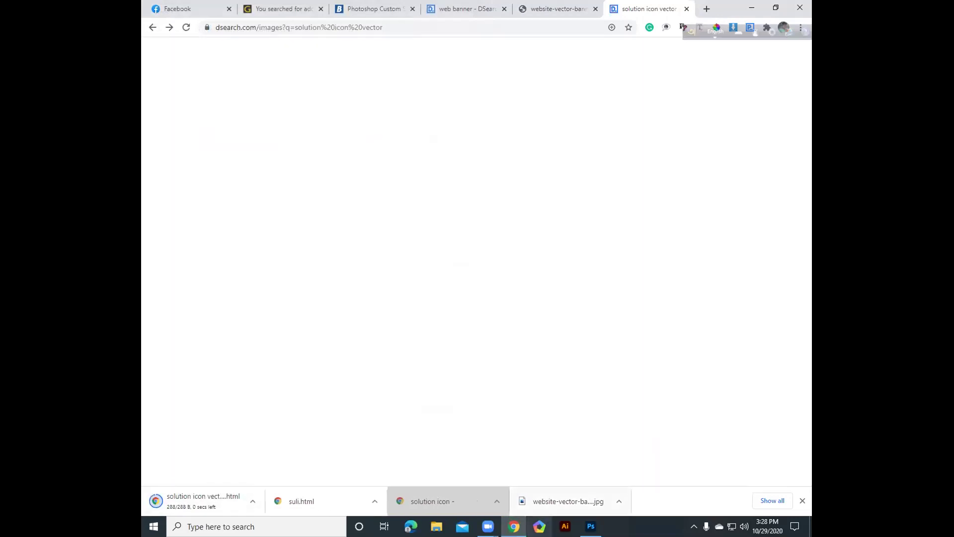
{"action": "left_click", "coordinate": [488, 526]}
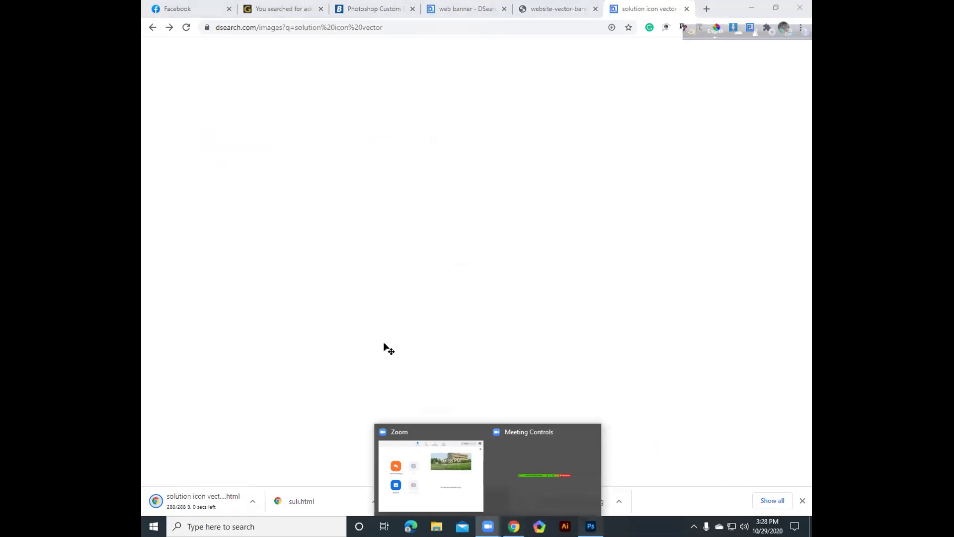
{"action": "key", "text": "alt+Tab"}
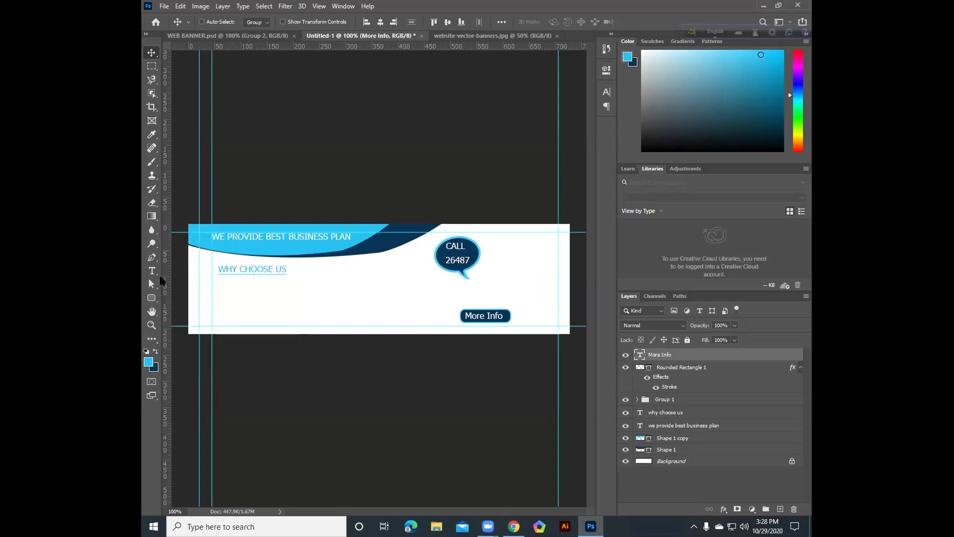
{"action": "key", "text": "m"}
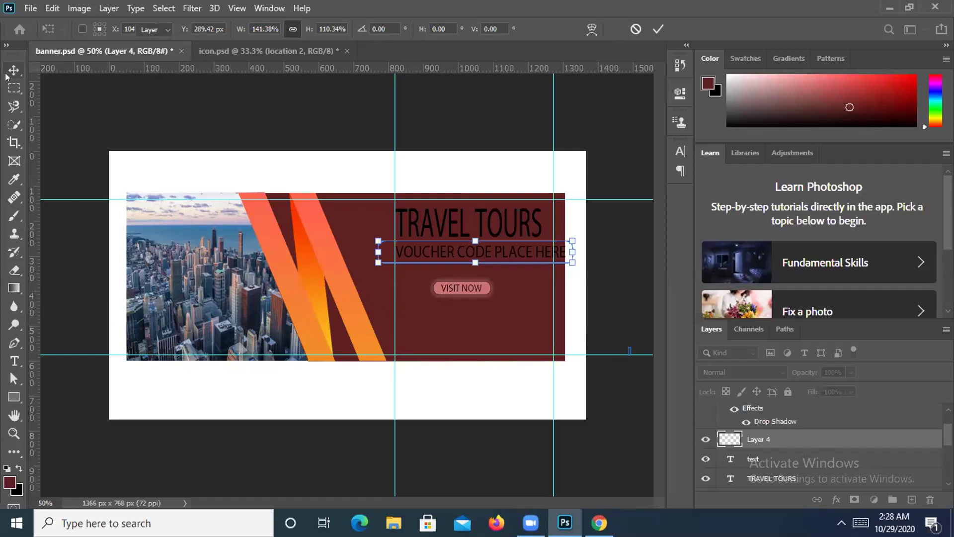
- Commit the transform of the rounded outline around "VOUCHER CODE PLACE HERE" and reposition the vertical guide beside the orange stripe
{"action": "key", "text": "Return"}
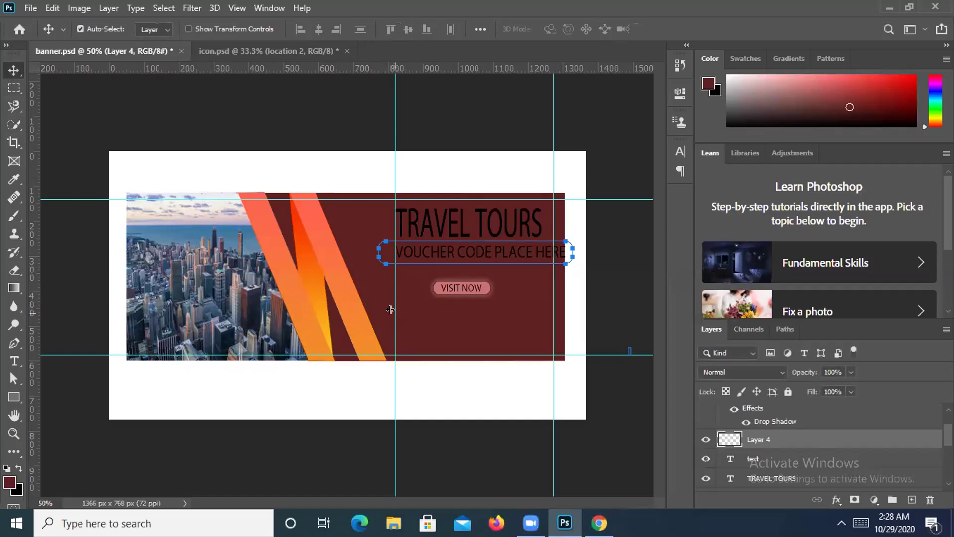
{"action": "left_click_drag", "start_coordinate": [366, 313], "coordinate": [384, 323]}
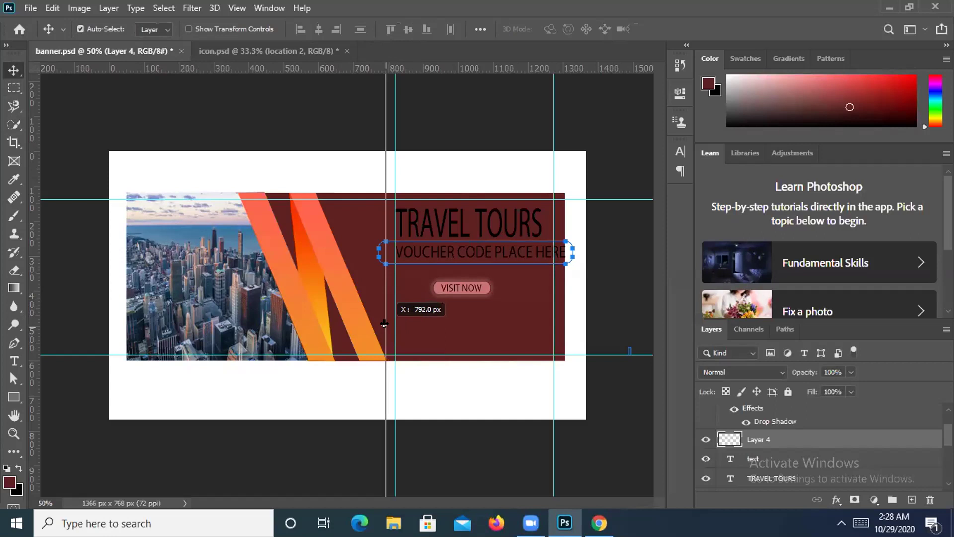
{"action": "left_click_drag", "start_coordinate": [383, 325], "coordinate": [372, 331]}
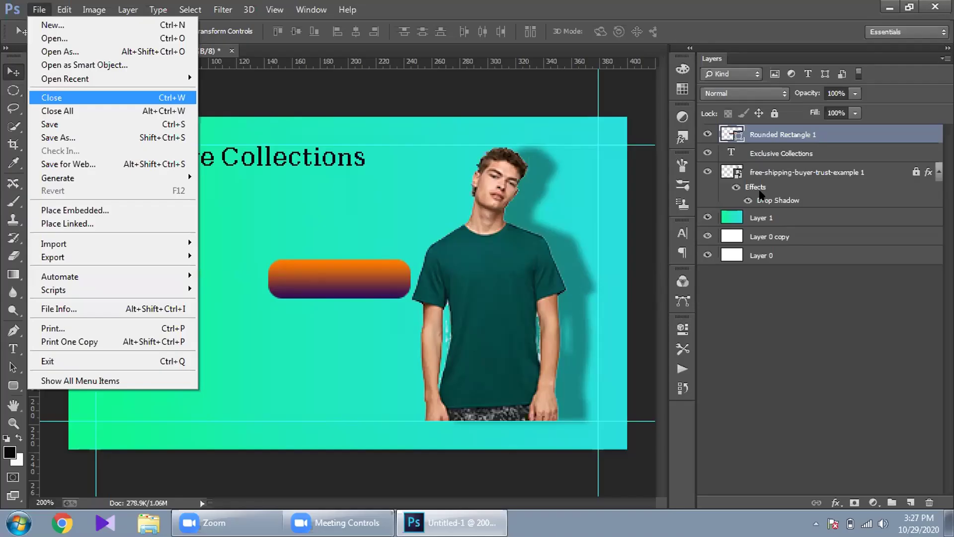
{"action": "key", "text": "Escape"}
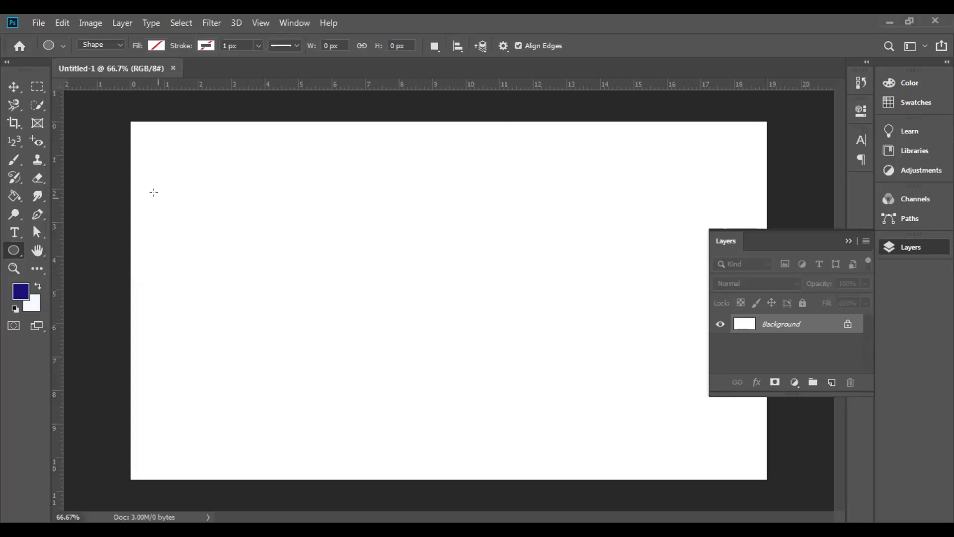
- Draw a circle about 348 px wide in the upper part of the blank canvas with the Ellipse tool and fill it with blue
{"action": "right_click", "coordinate": [14, 253]}
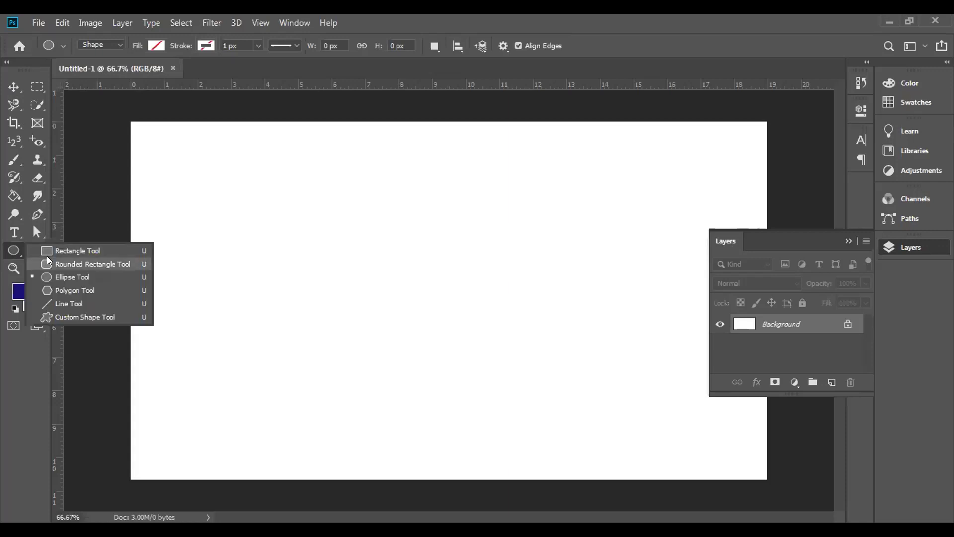
{"action": "left_click", "coordinate": [70, 277]}
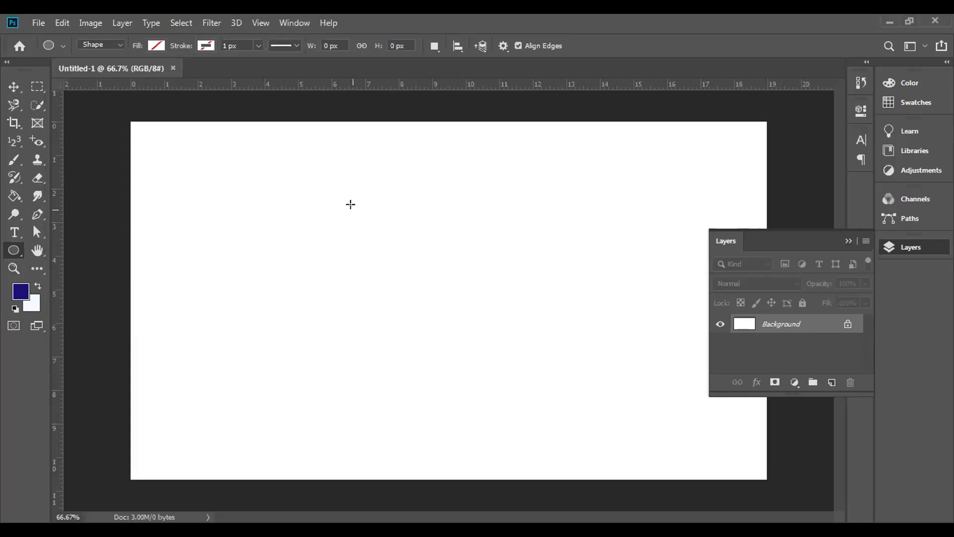
{"action": "left_click_drag", "start_coordinate": [351, 204], "coordinate": [431, 289]}
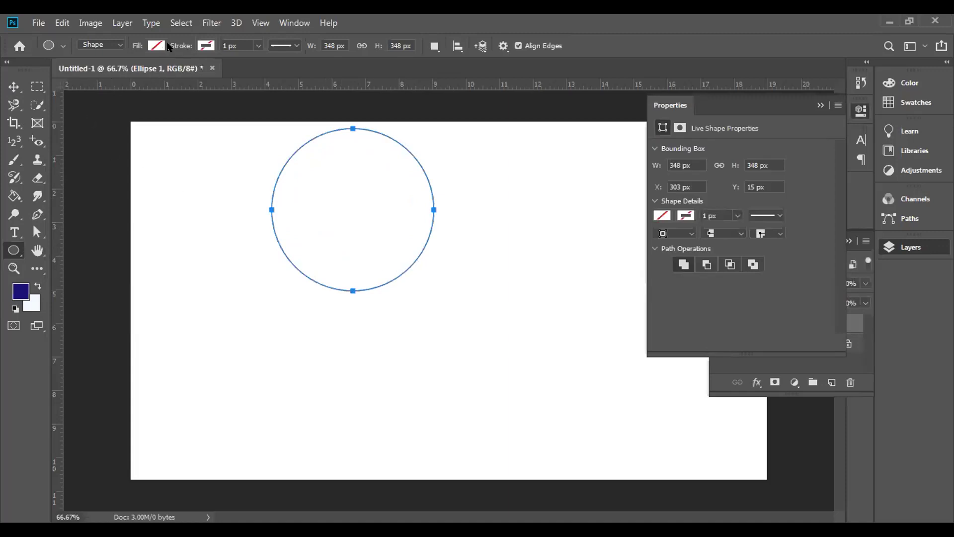
{"action": "left_click", "coordinate": [157, 45]}
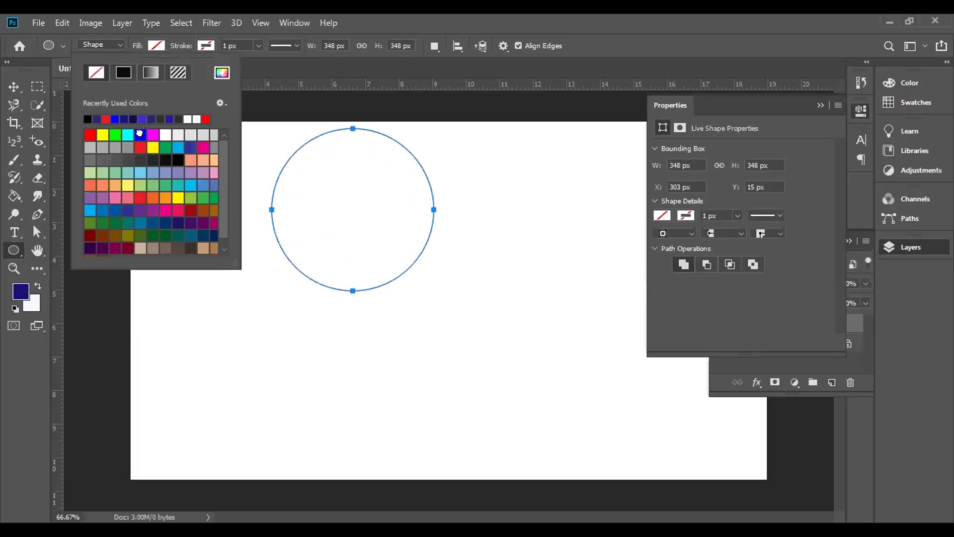
{"action": "left_click", "coordinate": [140, 135]}
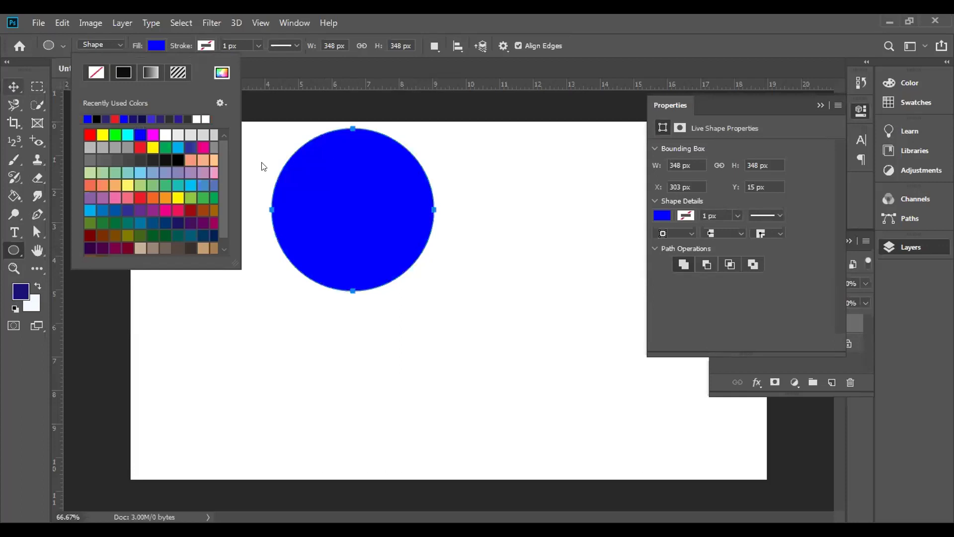
- Move the blue circle to the lower left of the canvas and place a duplicate overlapping its right side
{"action": "key", "text": "v"}
{"action": "left_click_drag", "start_coordinate": [318, 189], "coordinate": [244, 310]}
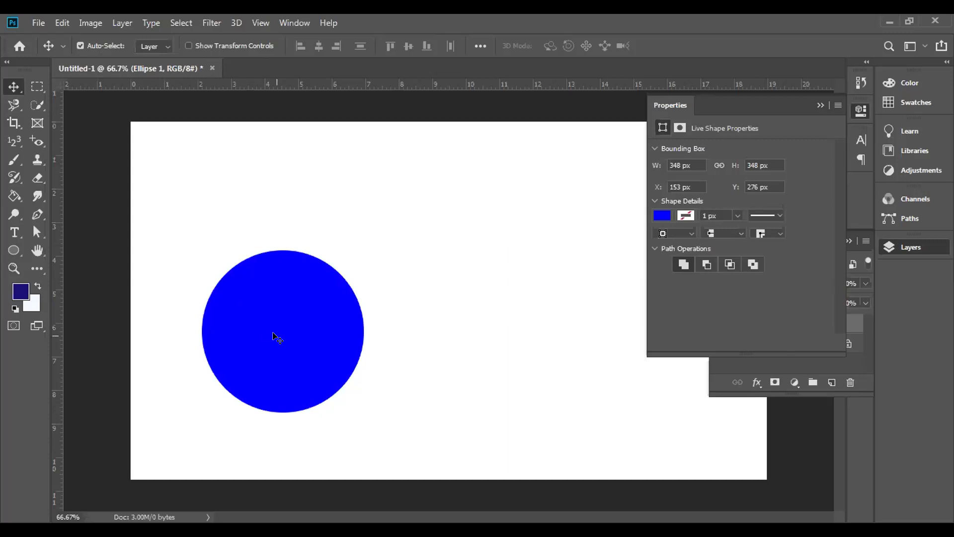
{"action": "left_click_drag", "start_coordinate": [274, 333], "coordinate": [383, 317]}
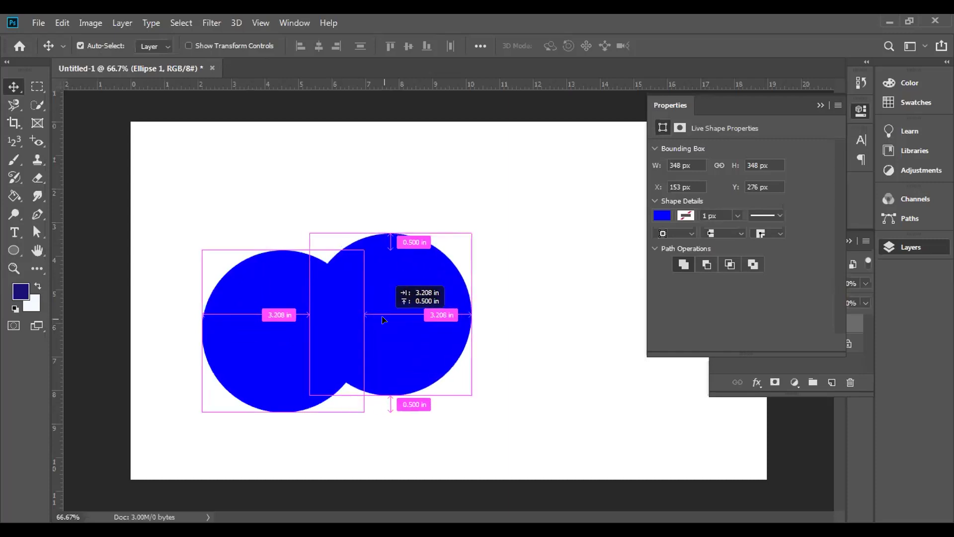
{"action": "mouse_move", "coordinate": [442, 320]}
{"action": "left_mouse_down"}
{"action": "mouse_move", "coordinate": [396, 333]}
{"action": "mouse_move", "coordinate": [434, 313]}
{"action": "left_mouse_up"}
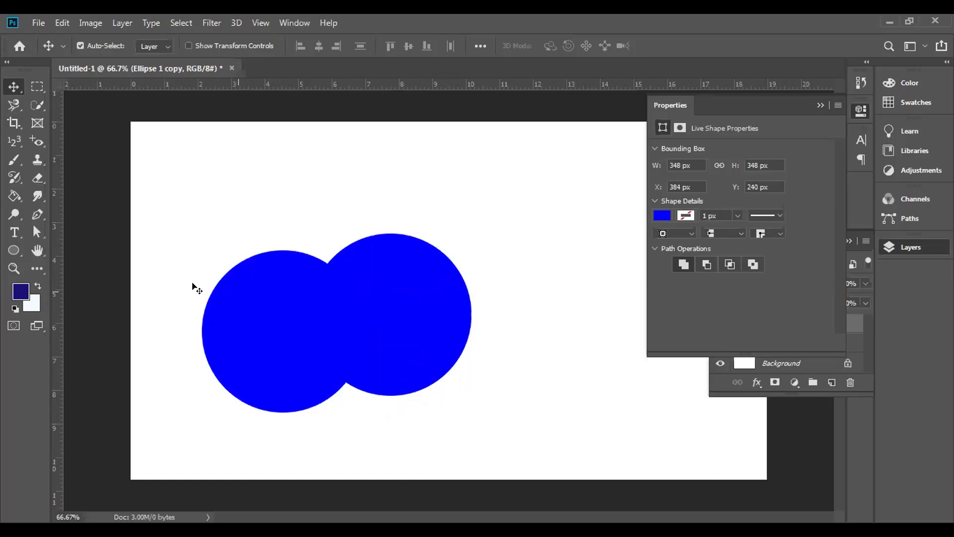
- Change the fill of the duplicated circle to grey
{"action": "left_click", "coordinate": [14, 251]}
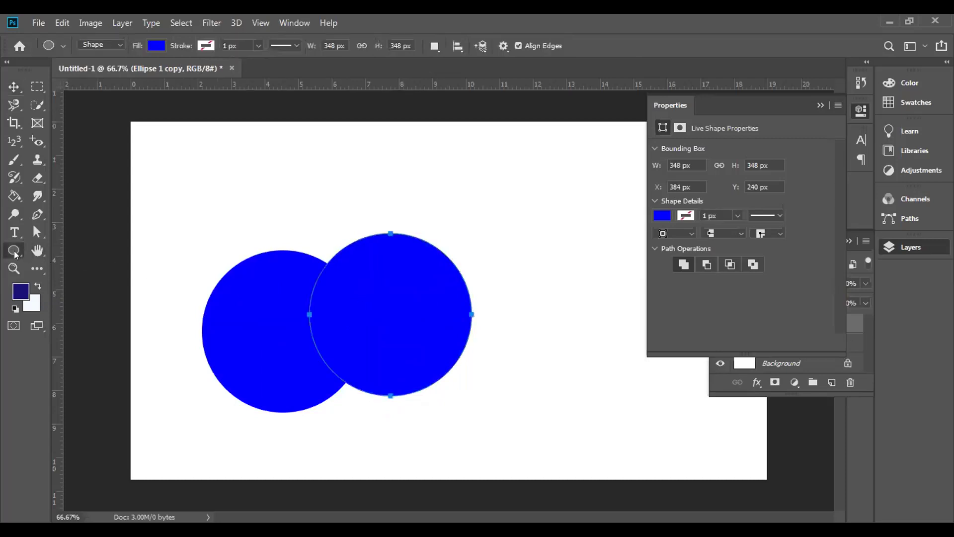
{"action": "left_click", "coordinate": [820, 106]}
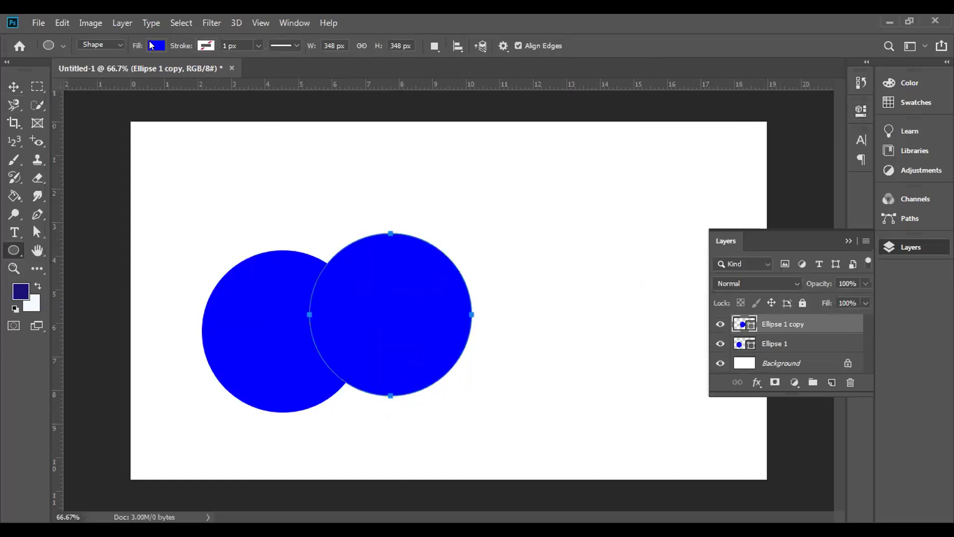
{"action": "left_click", "coordinate": [153, 46]}
{"action": "left_click", "coordinate": [122, 146]}
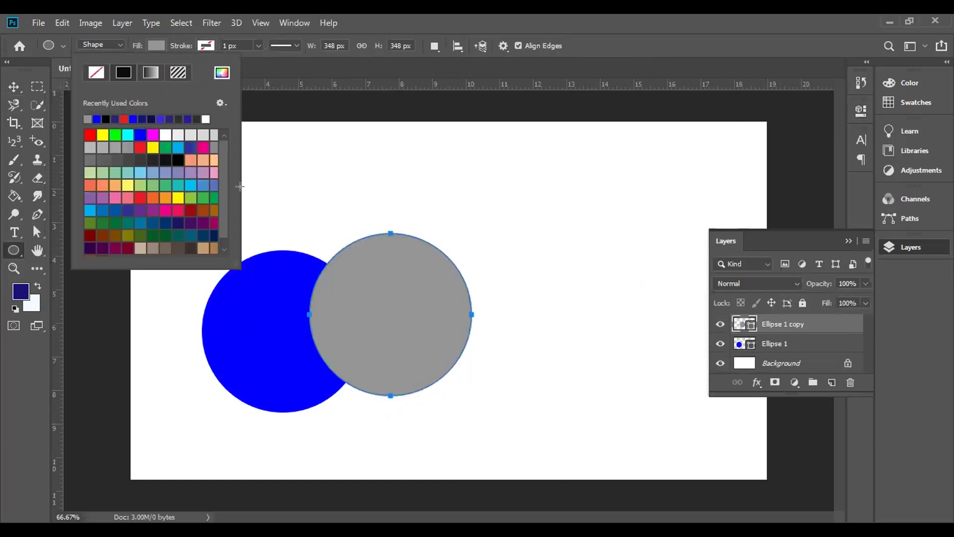
- Load the grey circle's outline as a selection and rasterize the blue circle's Ellipse 1 layer
{"action": "left_click", "coordinate": [14, 88]}
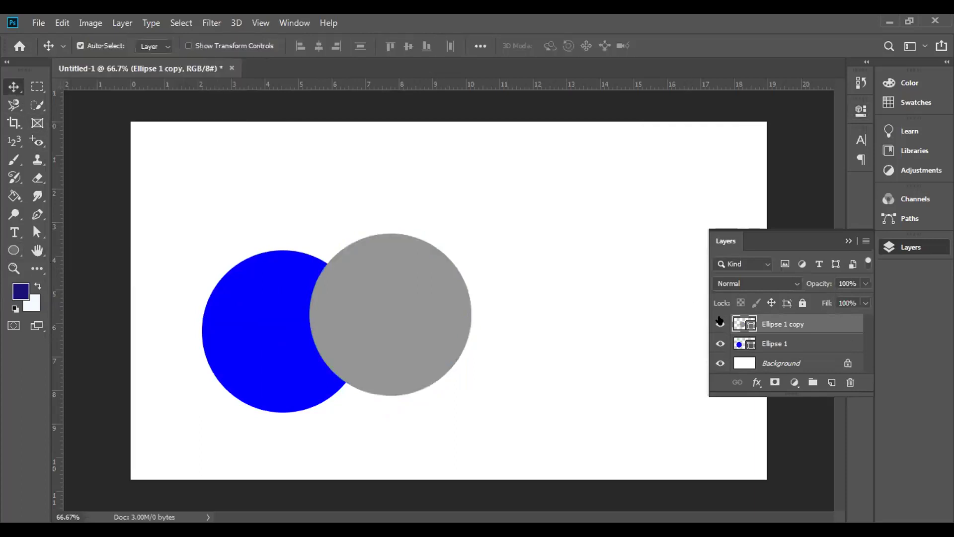
{"action": "left_click", "coordinate": [748, 326], "text": "ctrl"}
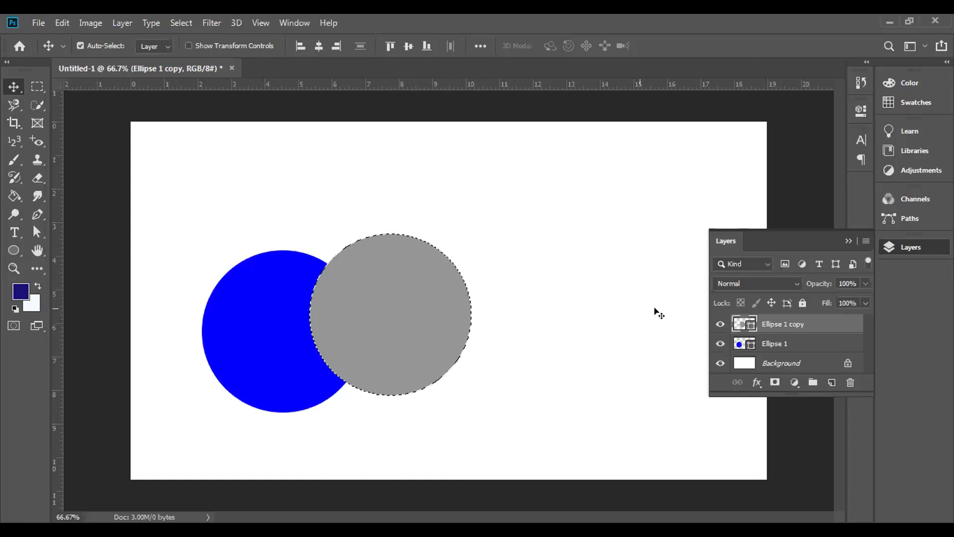
{"action": "left_click", "coordinate": [758, 343]}
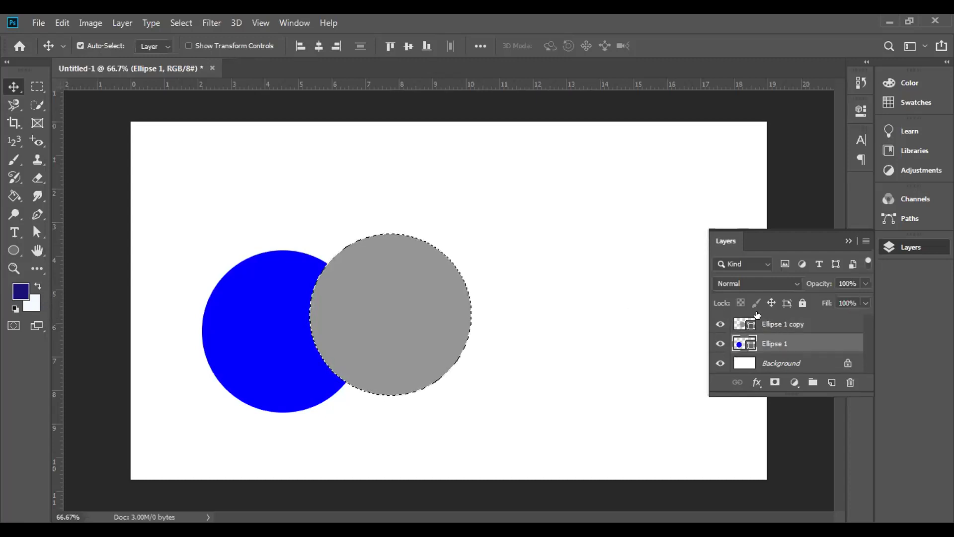
{"action": "right_click", "coordinate": [772, 344]}
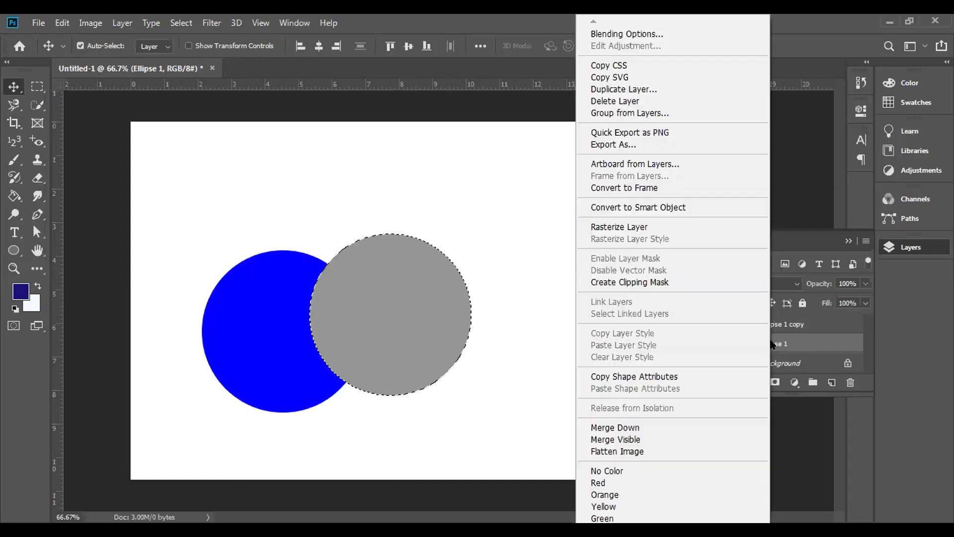
{"action": "left_click", "coordinate": [650, 227]}
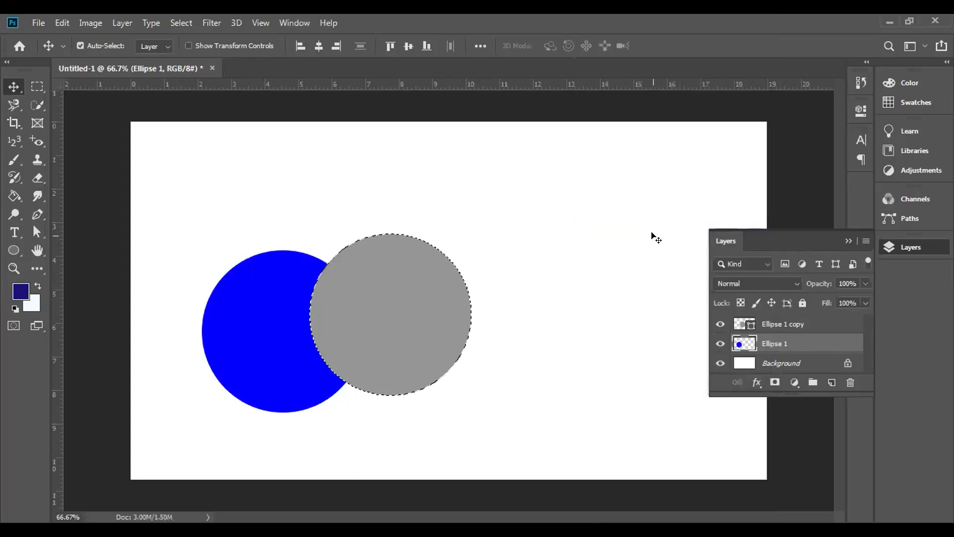
- Delete the selected overlap from the blue circle to form a crescent, deselect, and remove the Ellipse 1 copy layer
{"action": "key", "text": "Delete"}
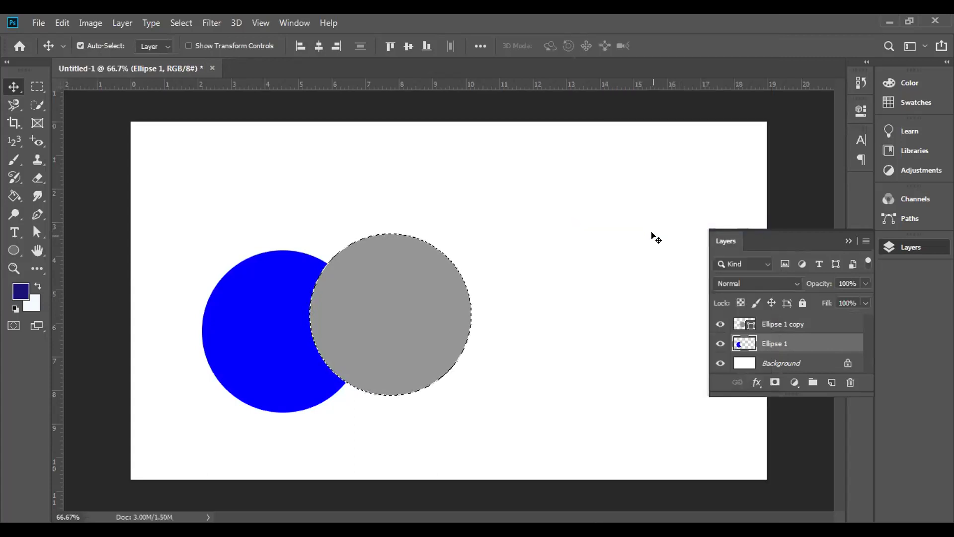
{"action": "left_click", "coordinate": [720, 324]}
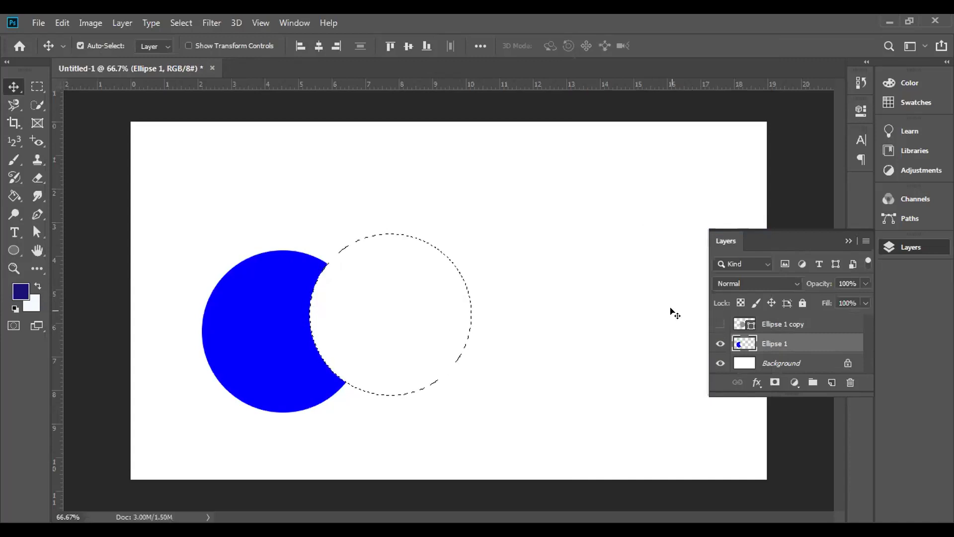
{"action": "key", "text": "ctrl+d"}
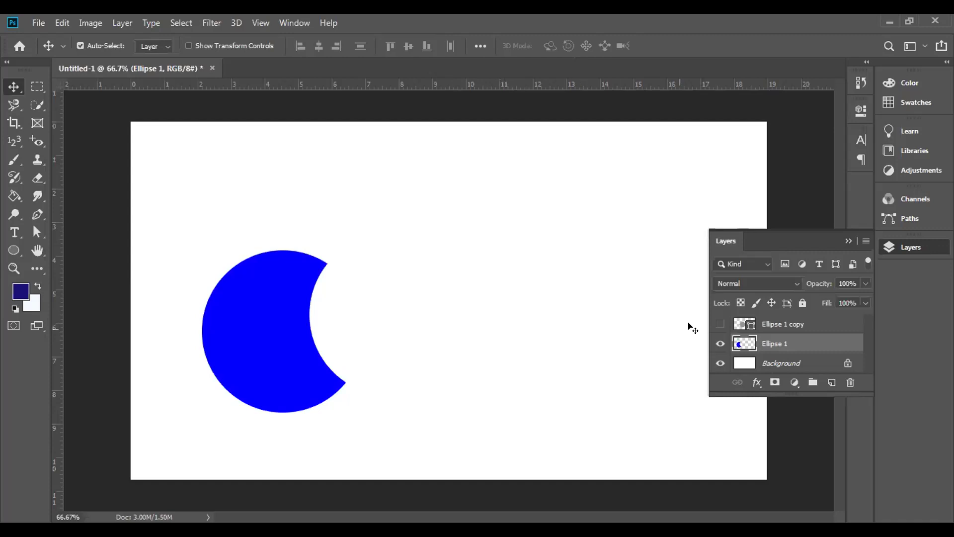
{"action": "double_click", "coordinate": [778, 324]}
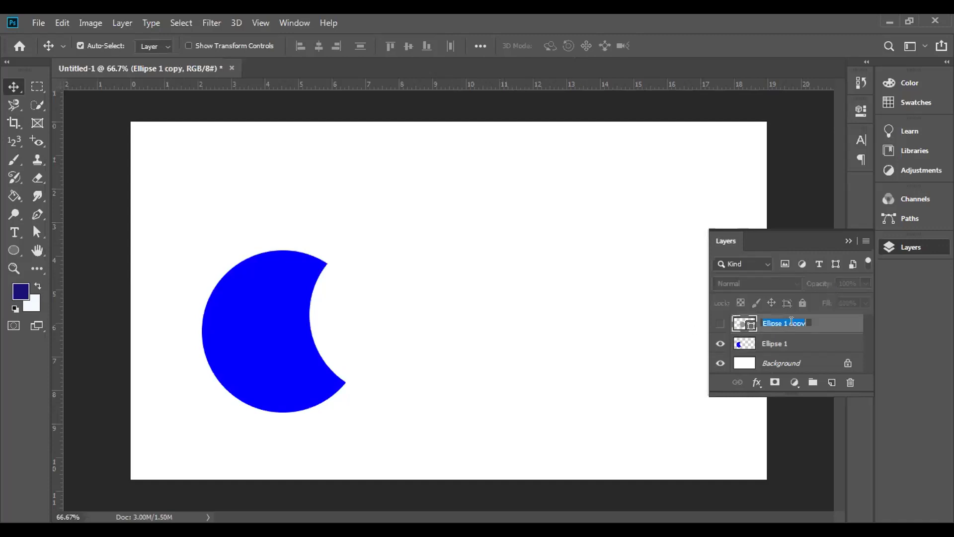
{"action": "left_click_drag", "start_coordinate": [832, 326], "coordinate": [850, 382]}
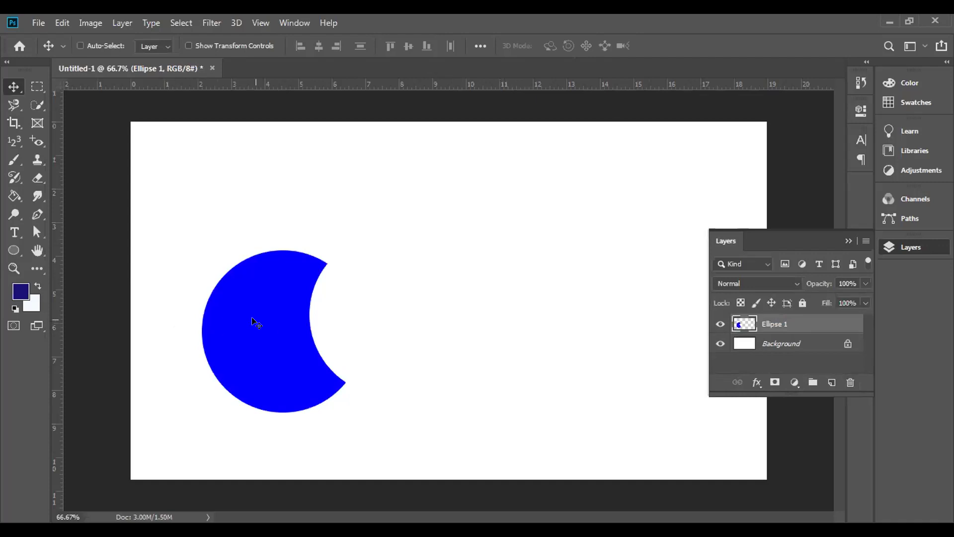
- Undo the crescent cut, the layer deletion and the rasterization, and clear the selection around the grey circle
{"action": "key", "text": "ctrl+z"}
{"action": "key", "text": "ctrl+z"}
{"action": "key", "text": "ctrl+z"}
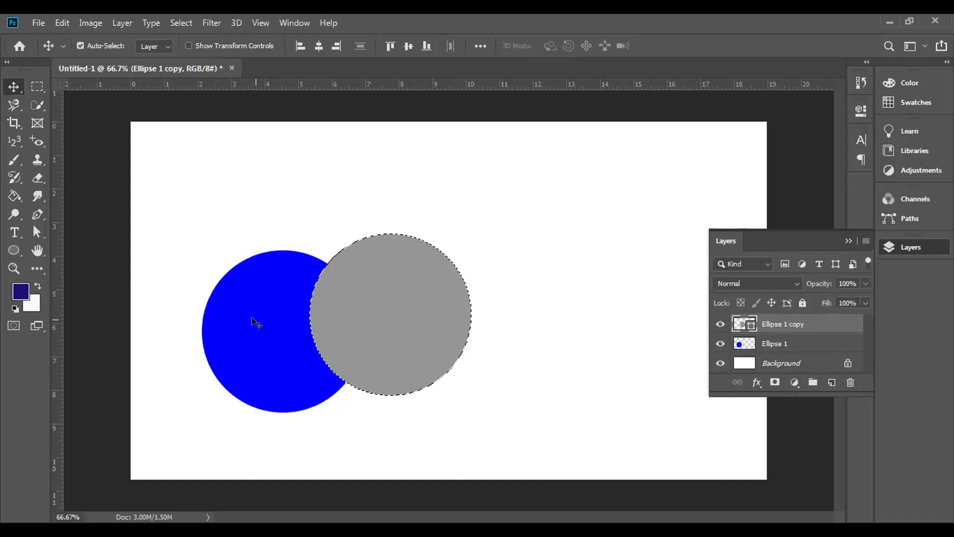
{"action": "key", "text": "ctrl+z"}
{"action": "key", "text": "ctrl+d"}
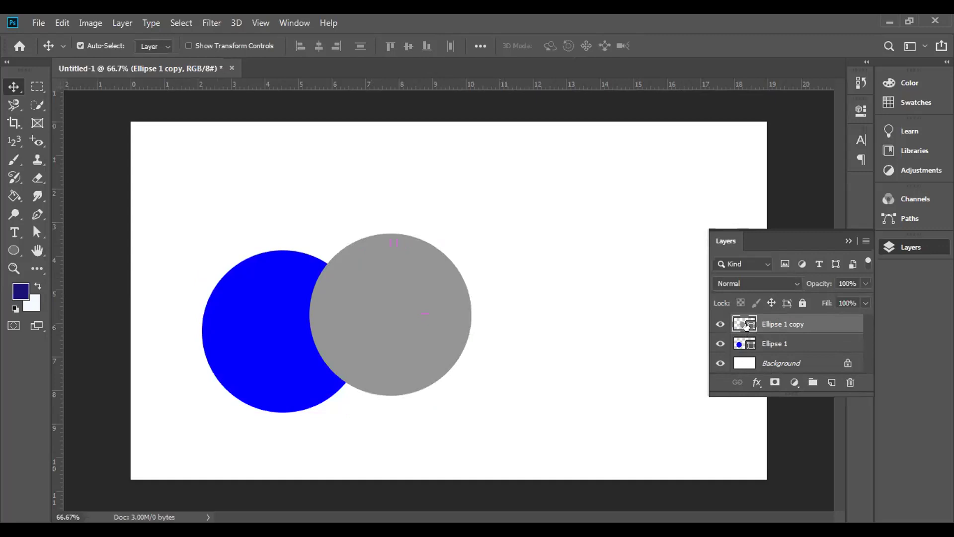
- Move the grey circle so it overlaps more of the blue circle and load its outline as a selection
{"action": "left_click_drag", "start_coordinate": [411, 313], "coordinate": [352, 327]}
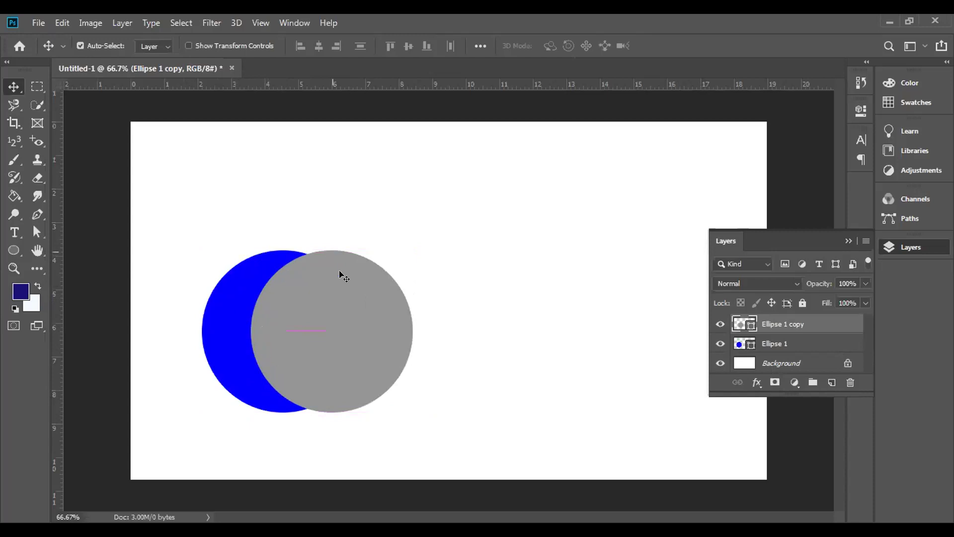
{"action": "mouse_move", "coordinate": [332, 323]}
{"action": "left_mouse_down"}
{"action": "mouse_move", "coordinate": [341, 313]}
{"action": "mouse_move", "coordinate": [338, 321]}
{"action": "left_mouse_up"}
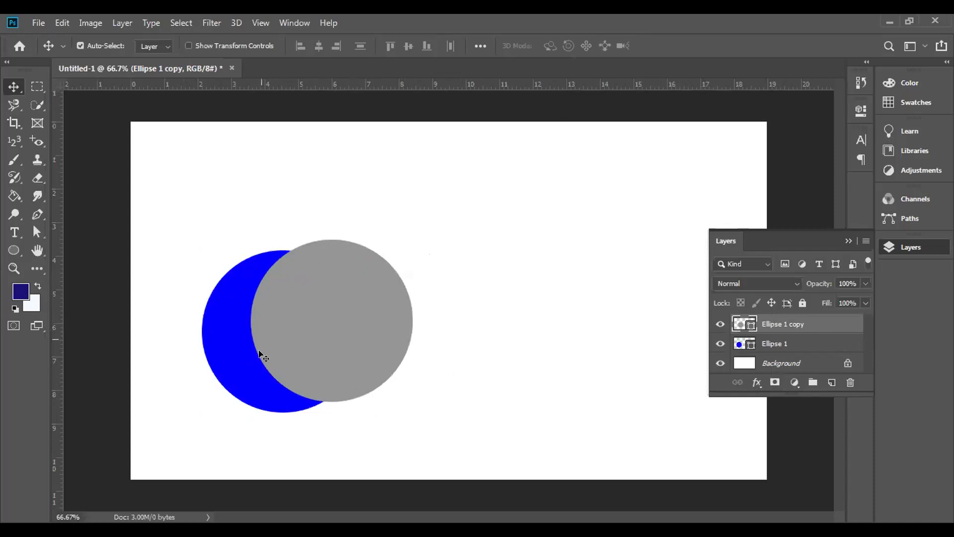
{"action": "left_click", "coordinate": [745, 324], "text": "ctrl"}
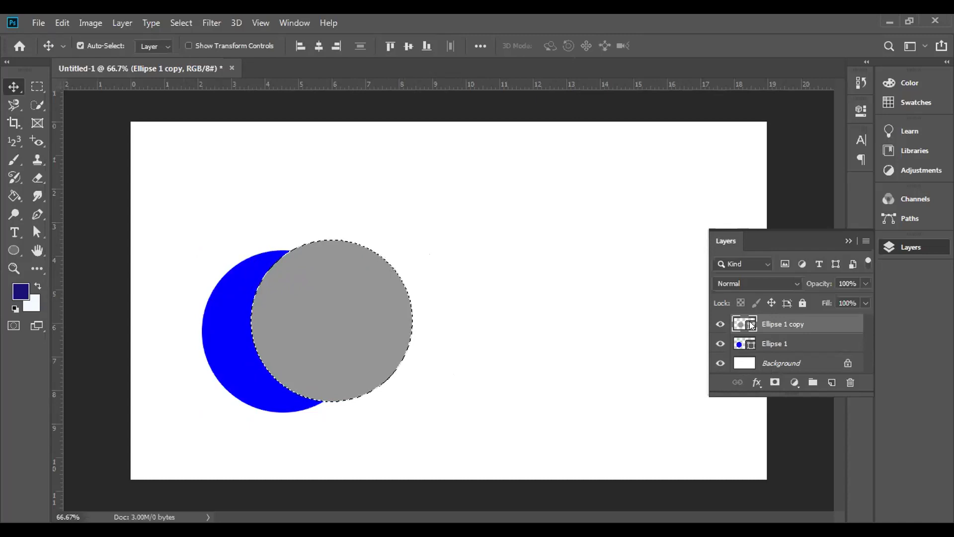
{"action": "key", "text": "Delete"}
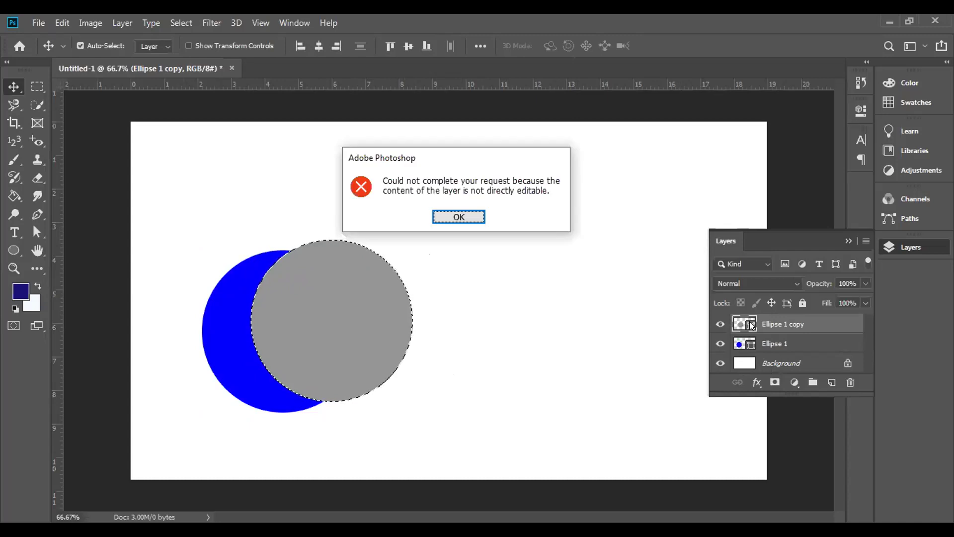
{"action": "left_click", "coordinate": [458, 218]}
- Rasterize the blue circle's Ellipse 1 layer while keeping the grey circle's selection active
{"action": "right_click", "coordinate": [753, 346]}
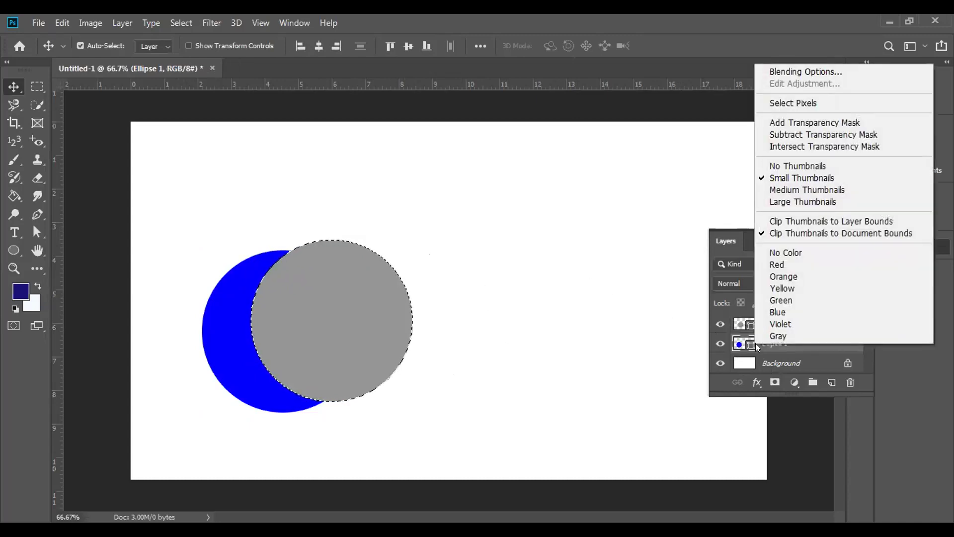
{"action": "left_click", "coordinate": [681, 324]}
{"action": "right_click", "coordinate": [781, 343]}
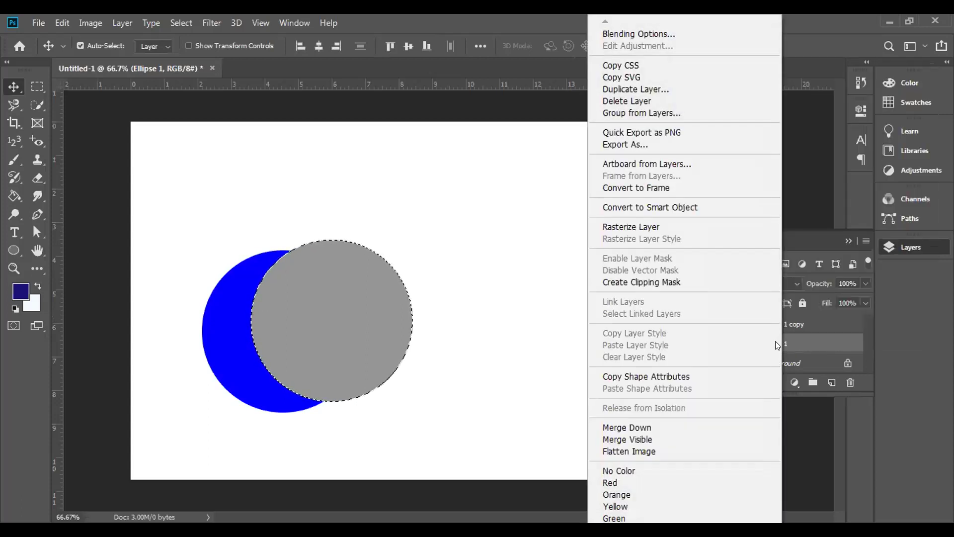
{"action": "left_click", "coordinate": [698, 227]}
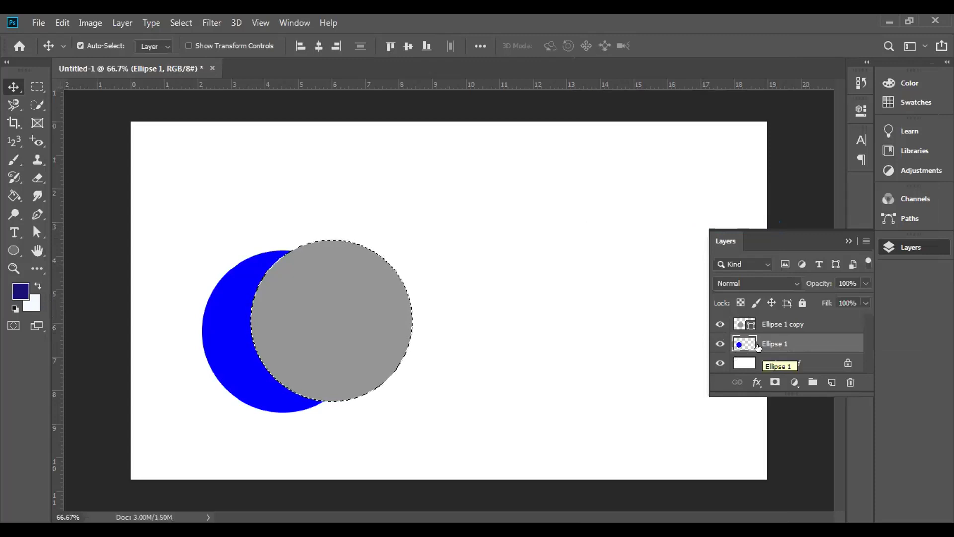
- Delete the selected overlap from the blue circle, hide the Ellipse 1 copy layer, and deselect
{"action": "key", "text": "Delete"}
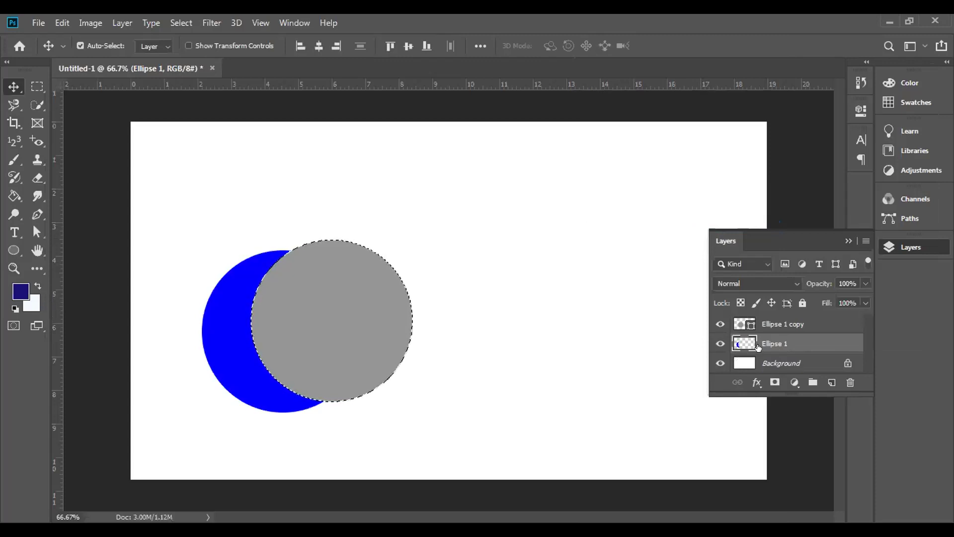
{"action": "left_click", "coordinate": [717, 324]}
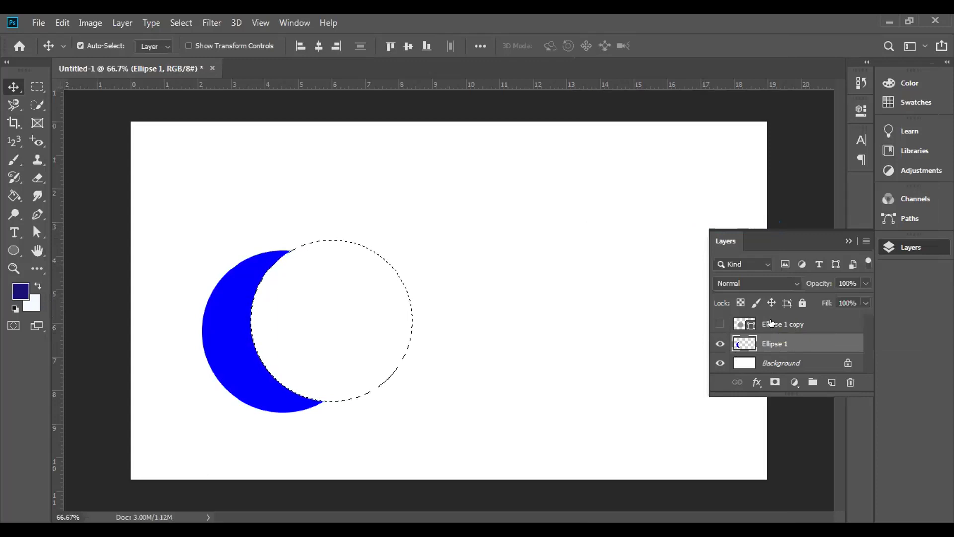
{"action": "key", "text": "ctrl"}
{"action": "key", "text": "ctrl+d"}
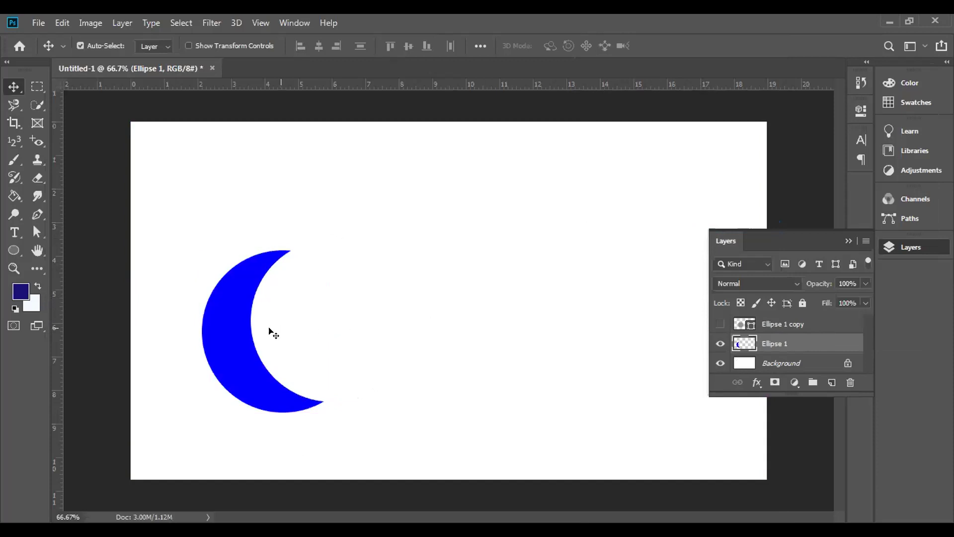
- Move the blue crescent toward the canvas centre, undo back to two full circle shapes, and clear the selection
{"action": "left_click_drag", "start_coordinate": [244, 345], "coordinate": [405, 286]}
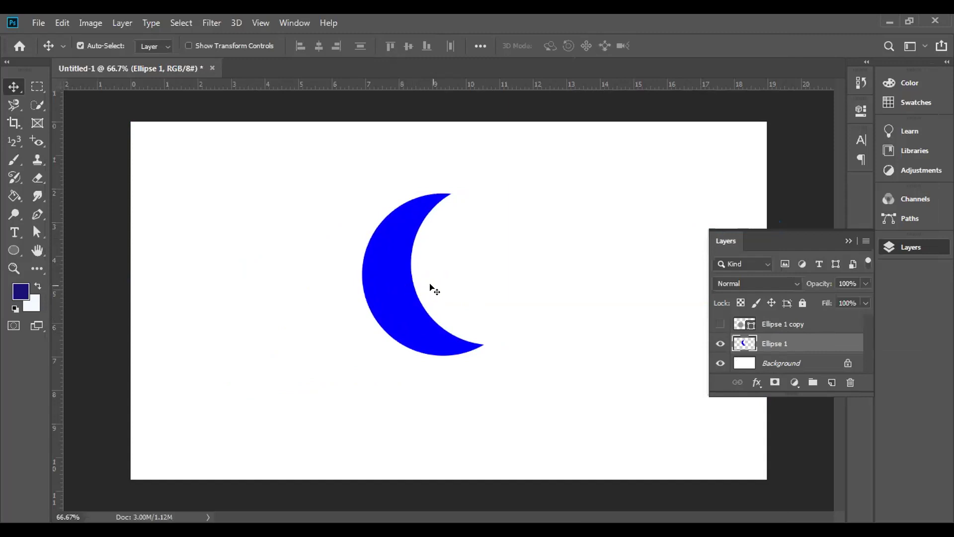
{"action": "key", "text": "ctrl"}
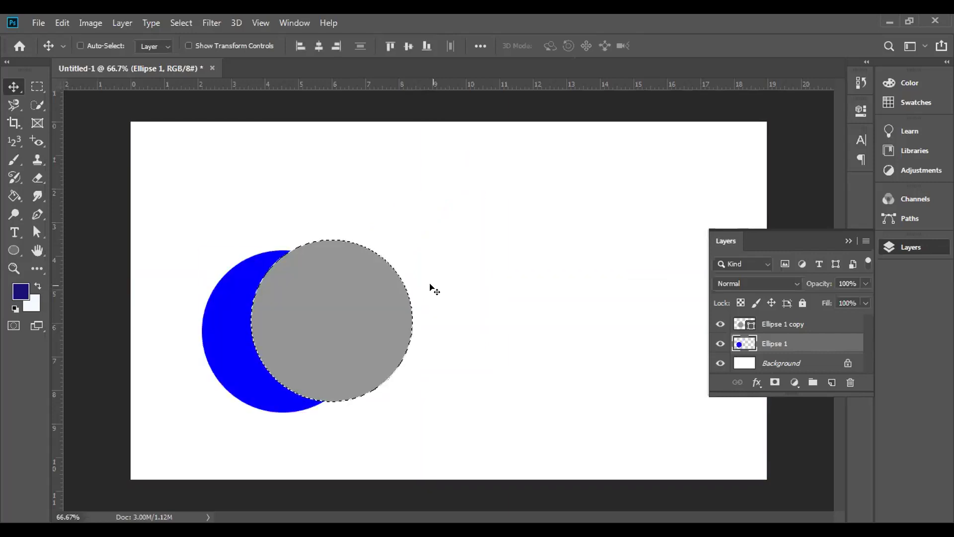
{"action": "key", "text": "ctrl+d"}
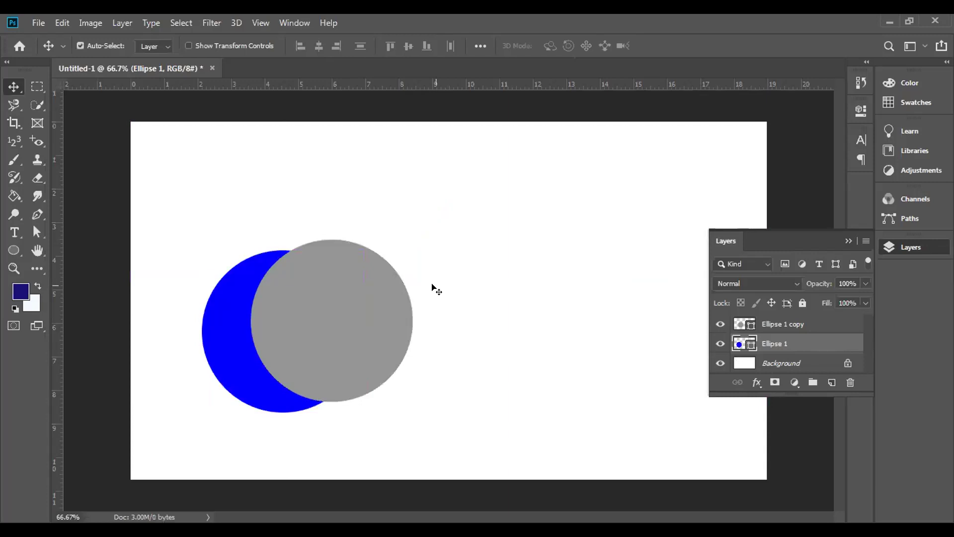
- Shift the grey circle slightly away from the blue one and select both circle layers
{"action": "left_click", "coordinate": [365, 301]}
{"action": "left_click_drag", "start_coordinate": [364, 301], "coordinate": [396, 294]}
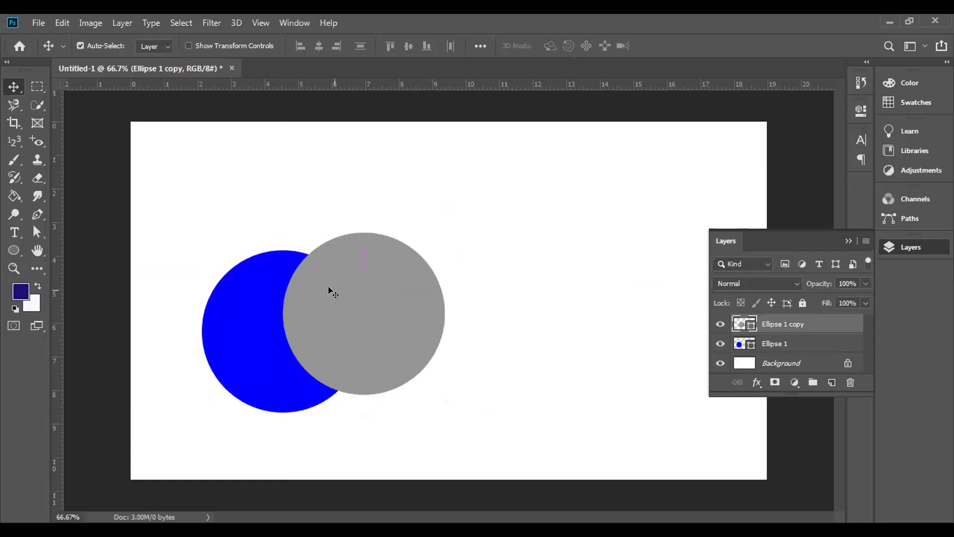
{"action": "left_click_drag", "start_coordinate": [213, 246], "coordinate": [404, 384]}
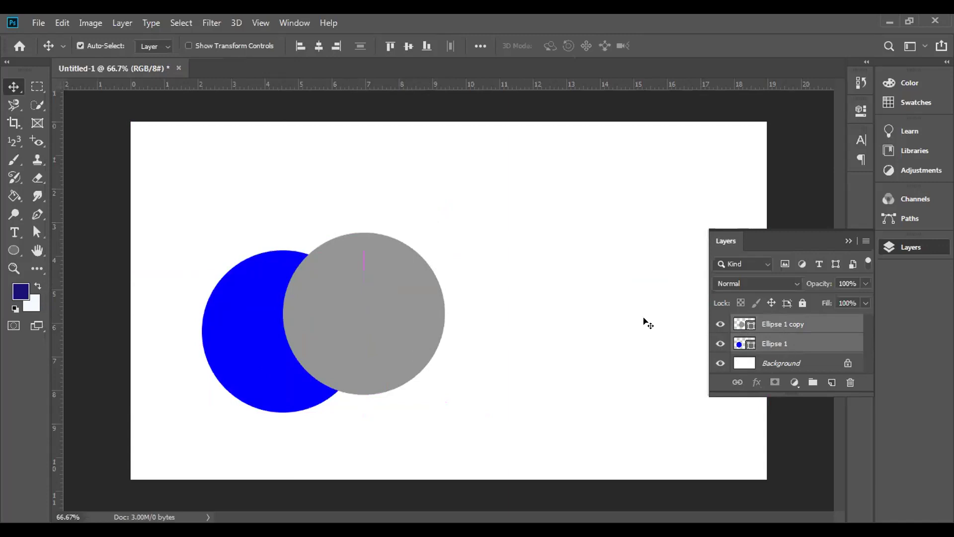
- Combine the two circles with Unite Shapes, move the merged shape, and undo both operations
{"action": "left_click", "coordinate": [121, 22]}
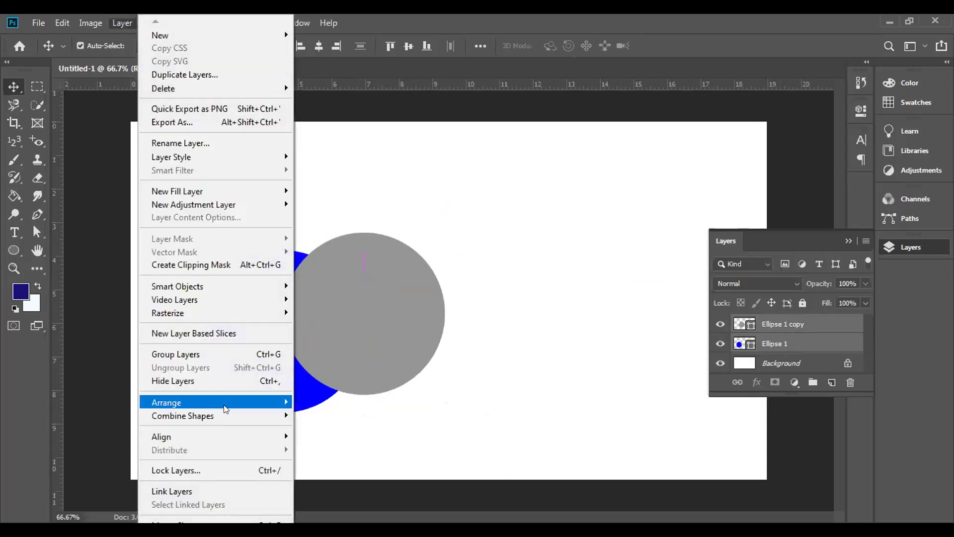
{"action": "mouse_move", "coordinate": [233, 417]}
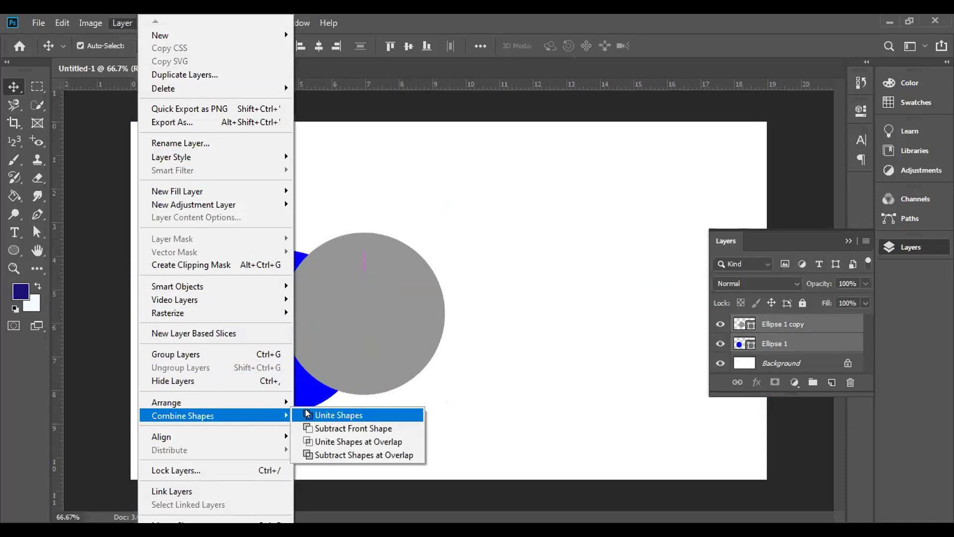
{"action": "left_click", "coordinate": [308, 414]}
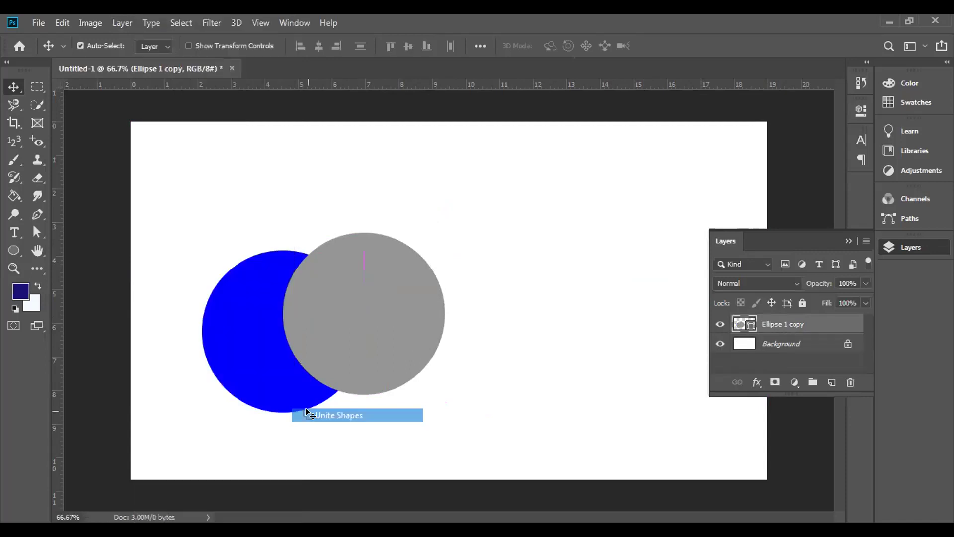
{"action": "left_click_drag", "start_coordinate": [294, 324], "coordinate": [353, 294]}
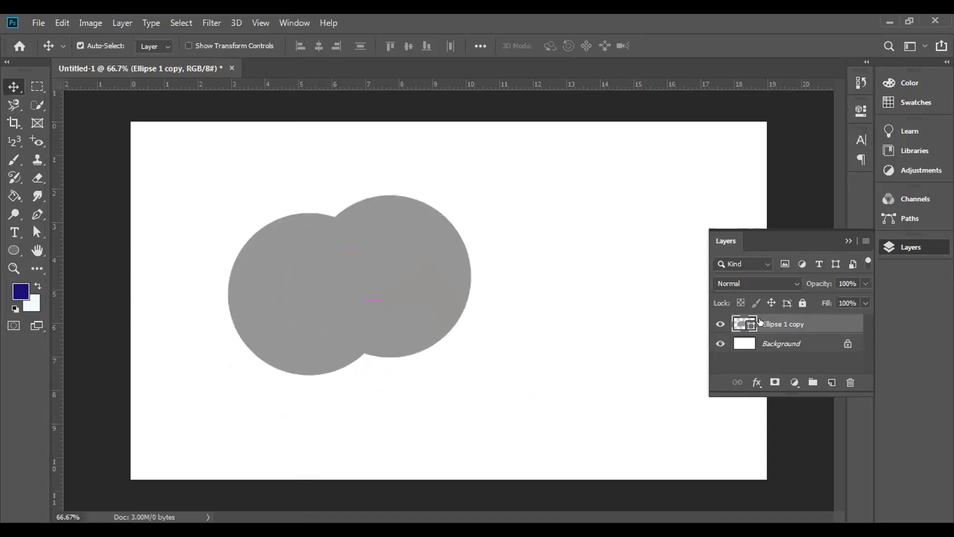
{"action": "key", "text": "ctrl+z"}
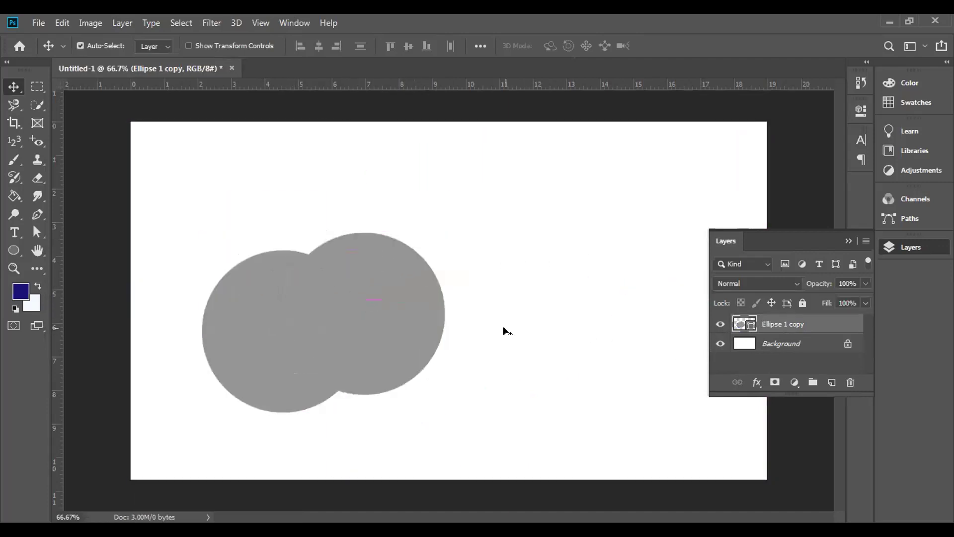
{"action": "key", "text": "ctrl+z"}
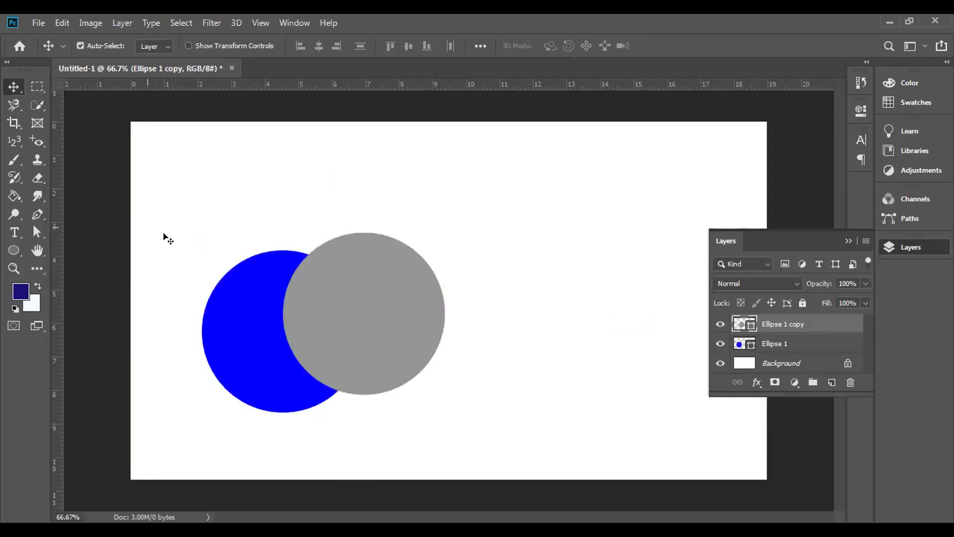
- Select both circles, cut the grey one from the blue one with Subtract Front Shape, and undo it
{"action": "left_click_drag", "start_coordinate": [166, 236], "coordinate": [432, 391]}
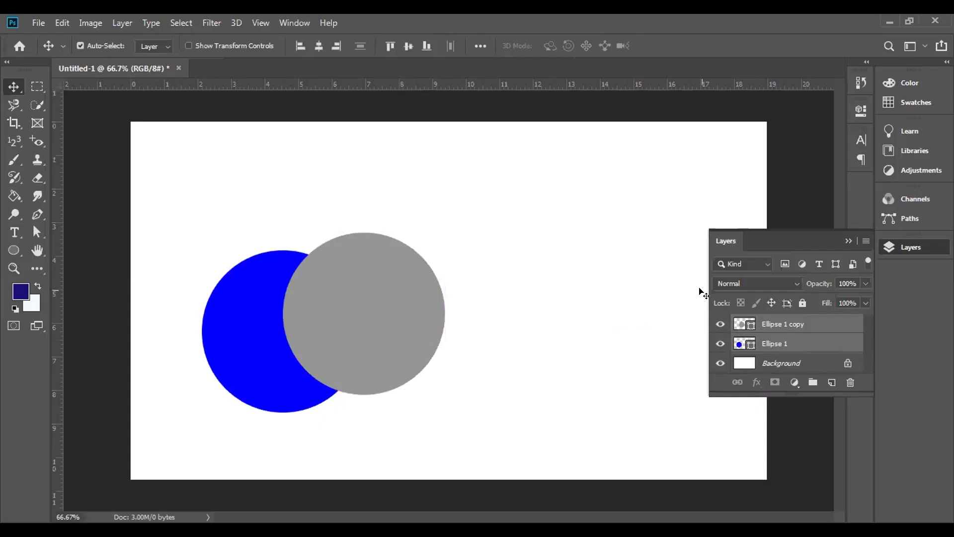
{"action": "left_click", "coordinate": [122, 23]}
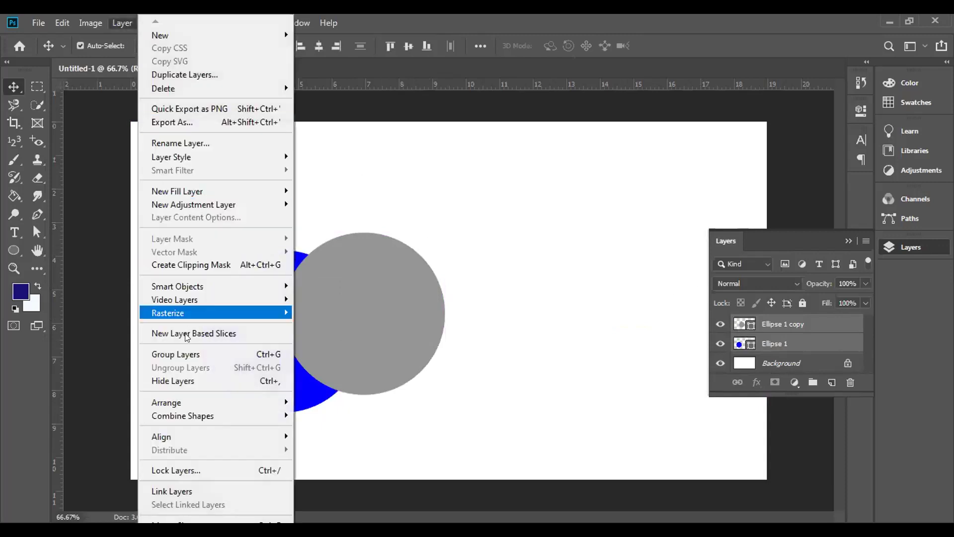
{"action": "mouse_move", "coordinate": [229, 411]}
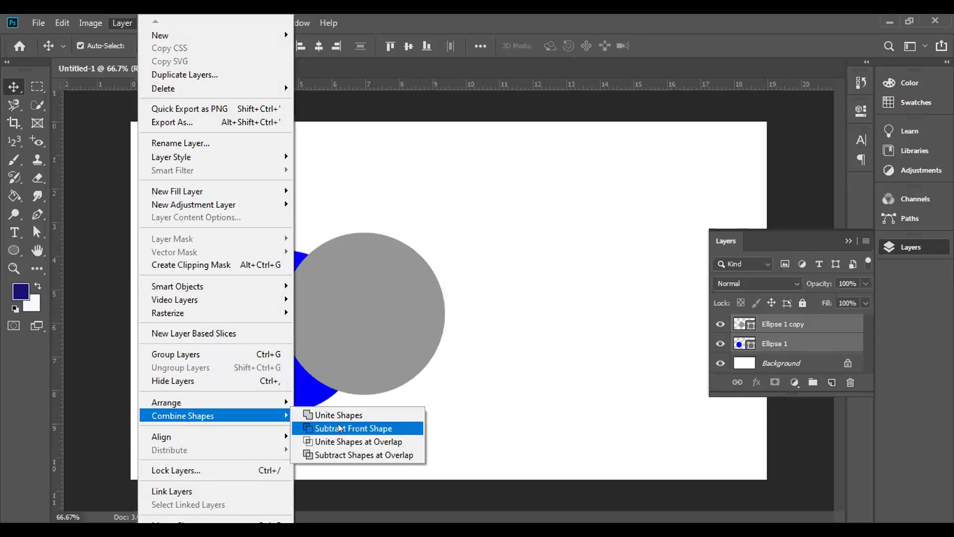
{"action": "left_click", "coordinate": [340, 428]}
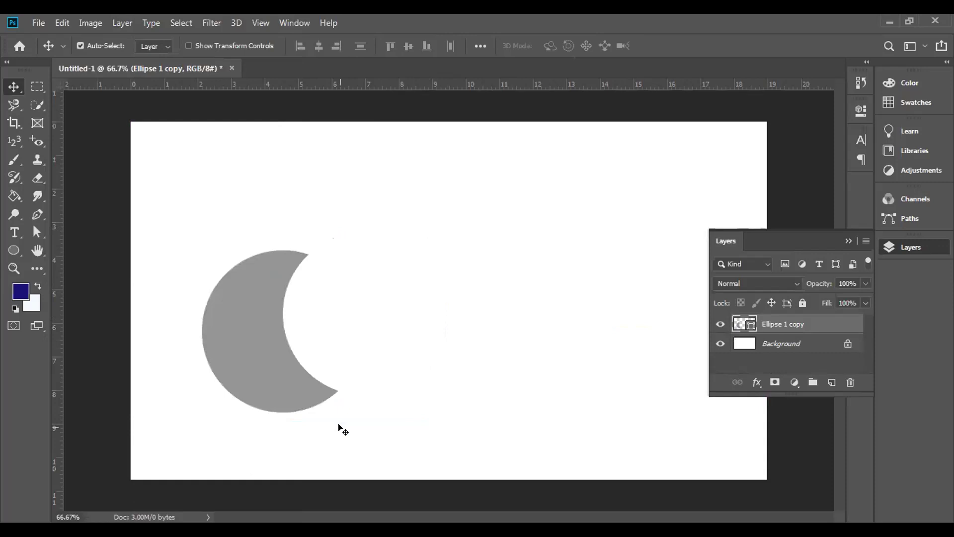
{"action": "key", "text": "ctrl+z"}
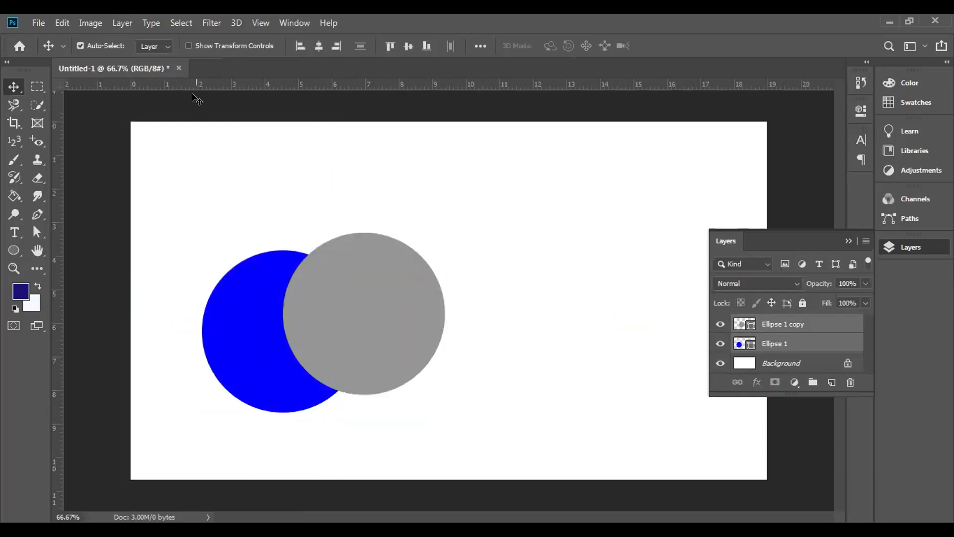
- Combine both circles with Subtract Shapes at Overlap and undo the operation
{"action": "left_click", "coordinate": [123, 23]}
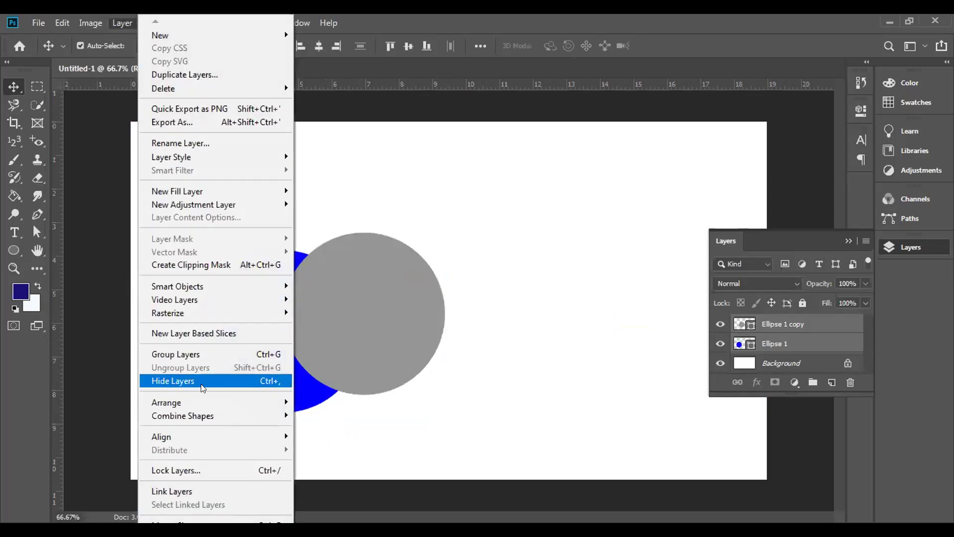
{"action": "mouse_move", "coordinate": [295, 414]}
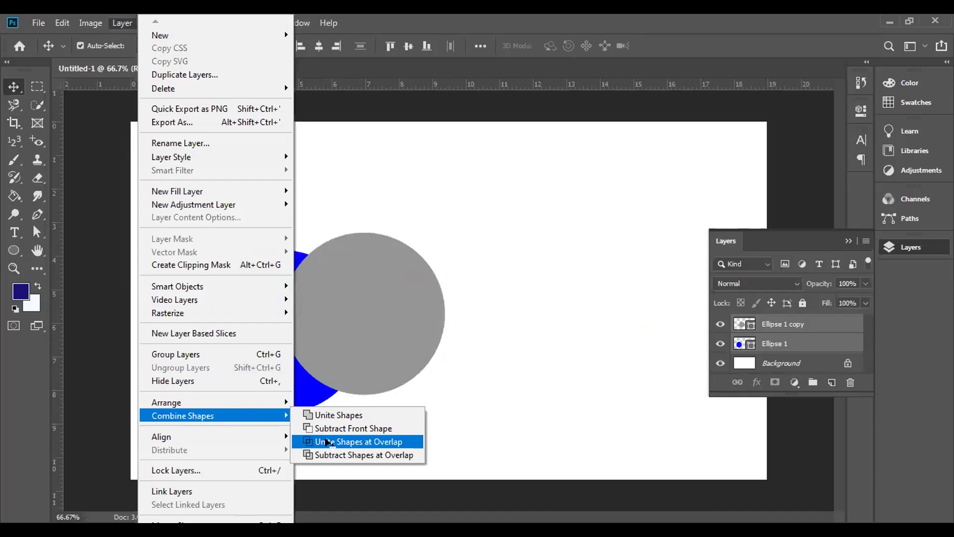
{"action": "left_click", "coordinate": [326, 267]}
{"action": "left_click", "coordinate": [122, 23]}
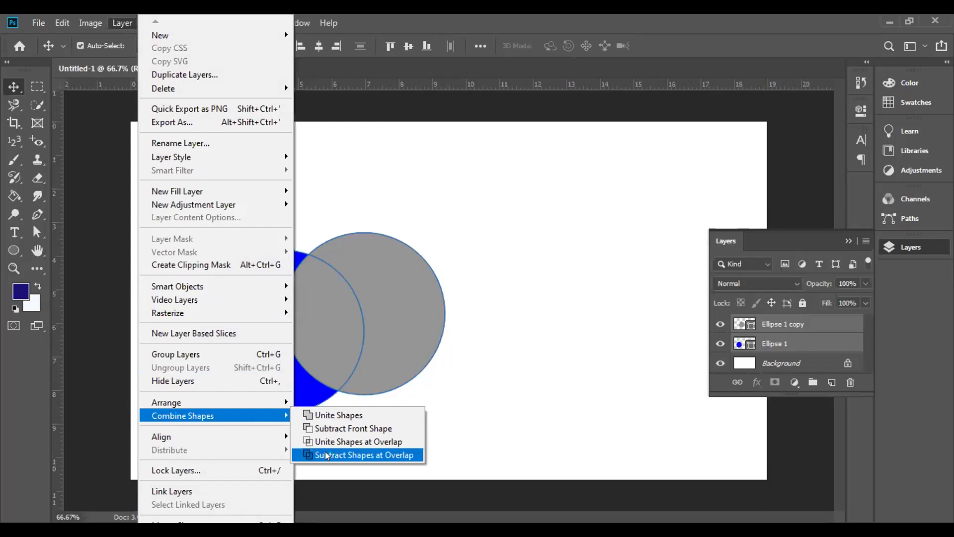
{"action": "left_click", "coordinate": [326, 454]}
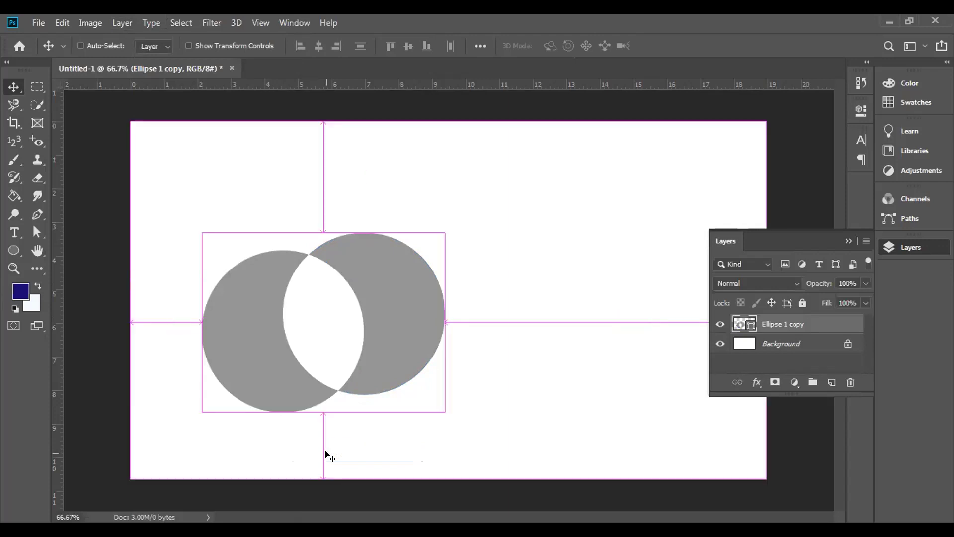
{"action": "key", "text": "ctrl+z"}
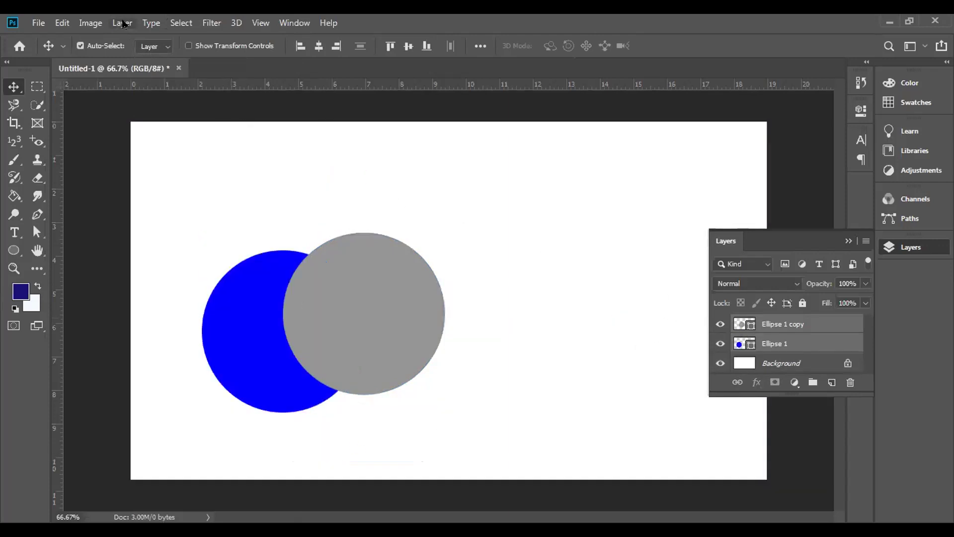
{"action": "left_click", "coordinate": [122, 24]}
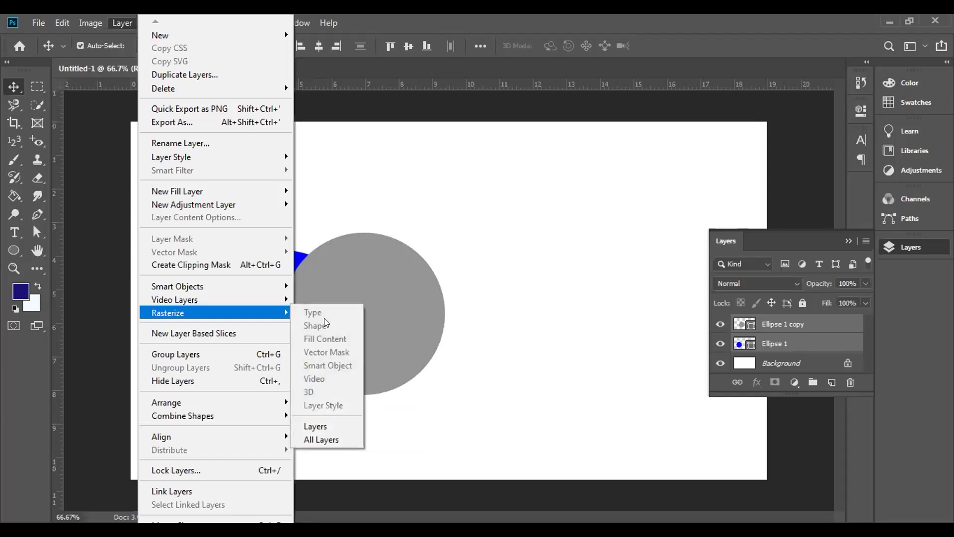
{"action": "mouse_move", "coordinate": [226, 421]}
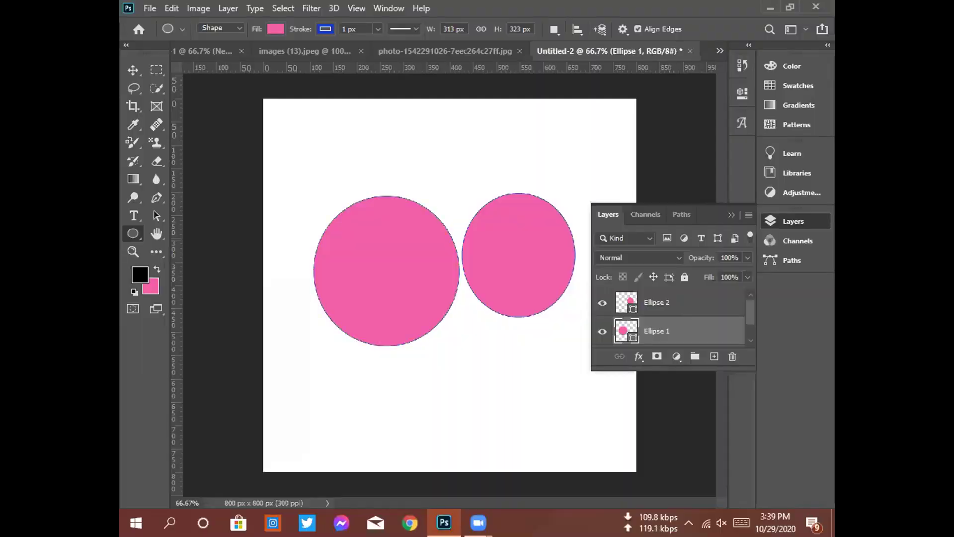
- Load the outline of the smaller pink circle on the Ellipse 2 layer as a selection in the Untitled-2 document
{"action": "left_click", "coordinate": [626, 300], "text": "ctrl"}
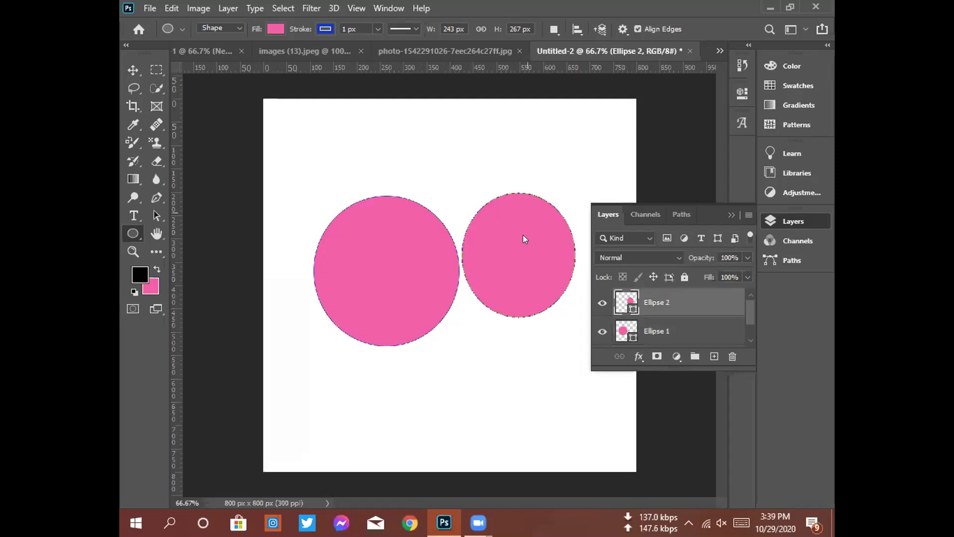
{"action": "left_click_drag", "start_coordinate": [503, 241], "coordinate": [517, 239]}
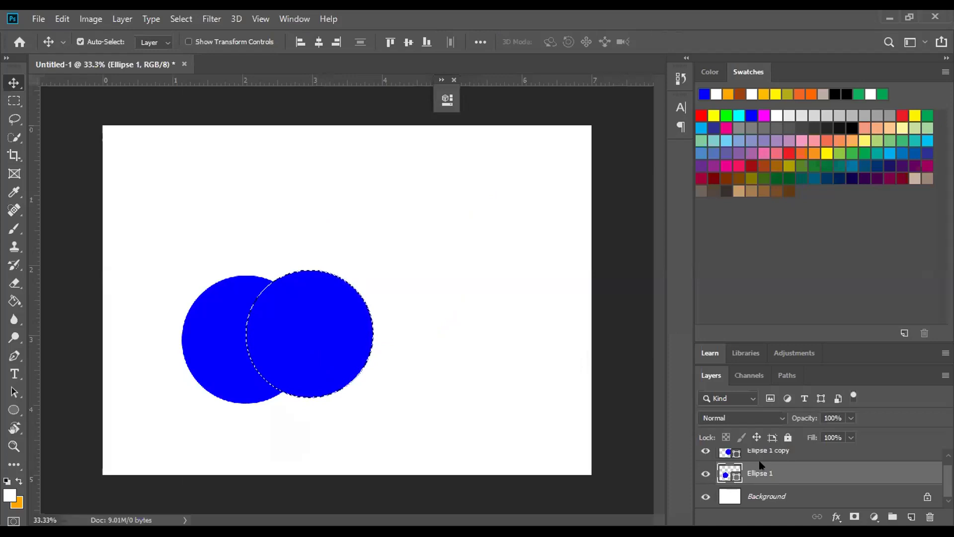
- Rasterize the Ellipse 1 layer and delete the area inside the circular selection from it
{"action": "right_click", "coordinate": [671, 246]}
{"action": "left_click", "coordinate": [641, 220]}
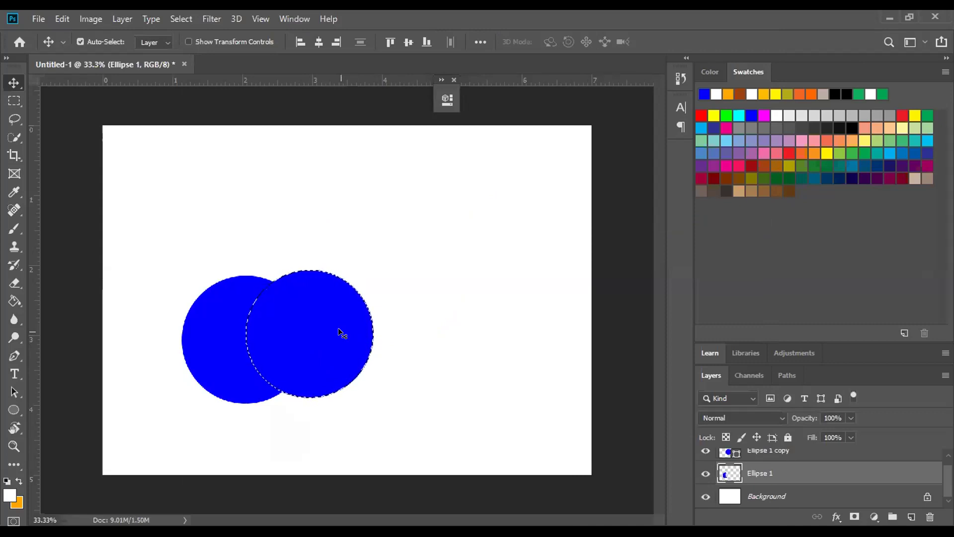
{"action": "right_click", "coordinate": [340, 331]}
{"action": "key", "text": "Escape"}
{"action": "scroll", "coordinate": [801, 462], "scroll_direction": "up", "scroll_amount": 1}
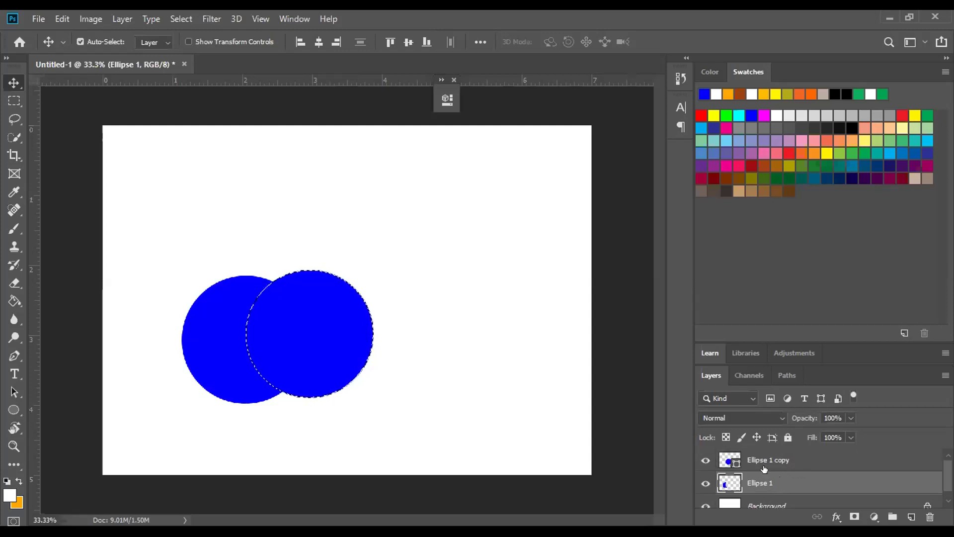
- Hide the Ellipse 1 copy circle and delete its layer
{"action": "left_click", "coordinate": [703, 462]}
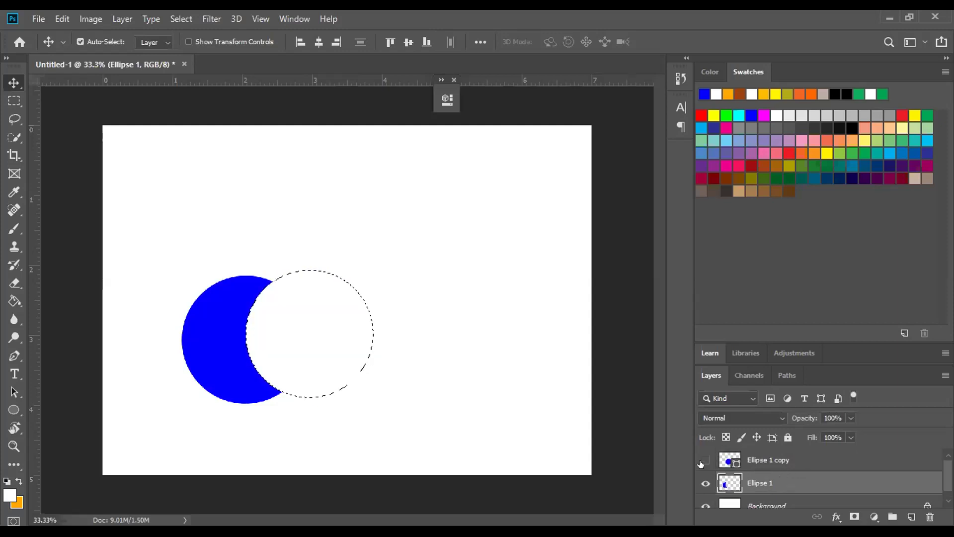
{"action": "left_click", "coordinate": [781, 461]}
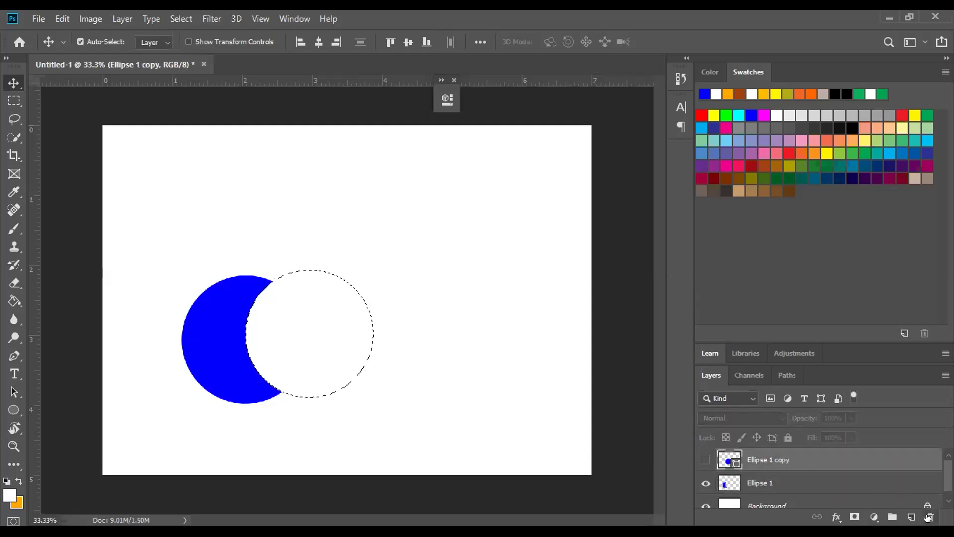
{"action": "left_click", "coordinate": [928, 517]}
{"action": "key", "text": "Return"}
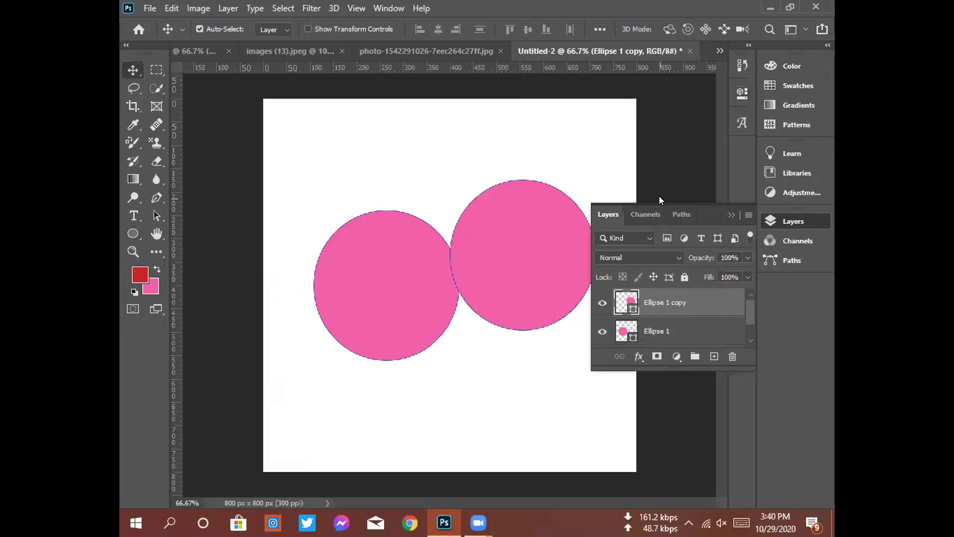
- Move the Ellipse 1 copy circle so it overlaps the other pink circle in Untitled-2, and rasterize its layer
{"action": "left_click_drag", "start_coordinate": [501, 260], "coordinate": [479, 276]}
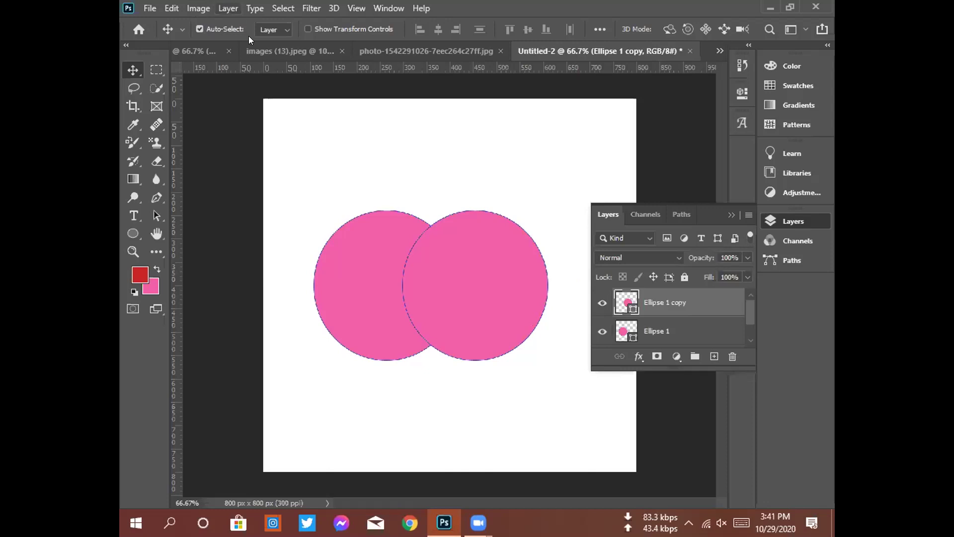
{"action": "left_click", "coordinate": [228, 8]}
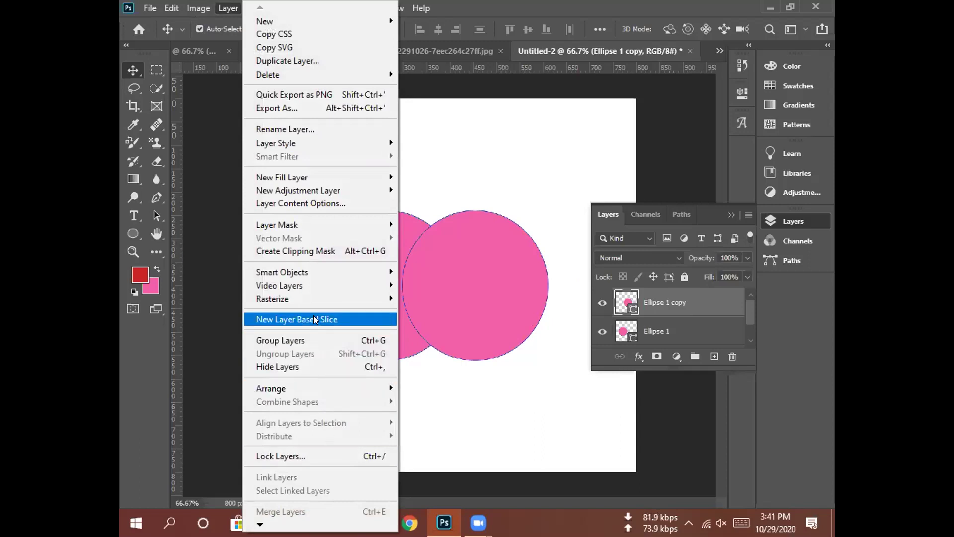
{"action": "left_click", "coordinate": [667, 300]}
{"action": "right_click", "coordinate": [597, 273]}
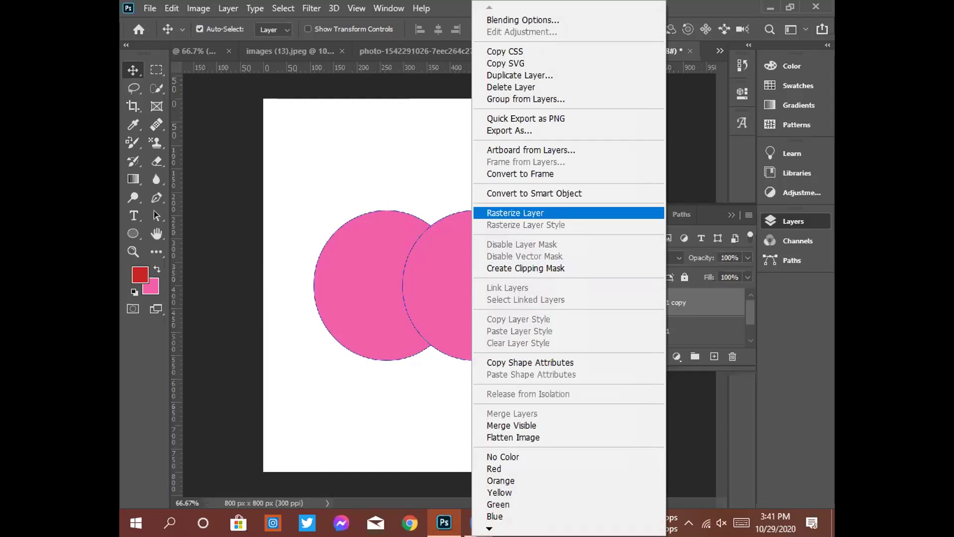
{"action": "key", "text": "Return"}
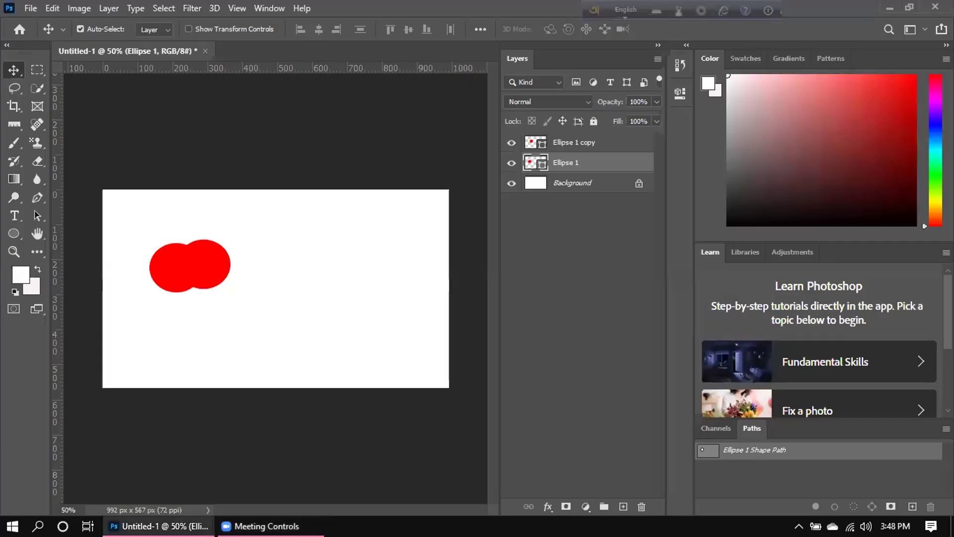
- Load the outline of the red circle on the Ellipse 1 copy layer as a selection
{"action": "left_click", "coordinate": [576, 142]}
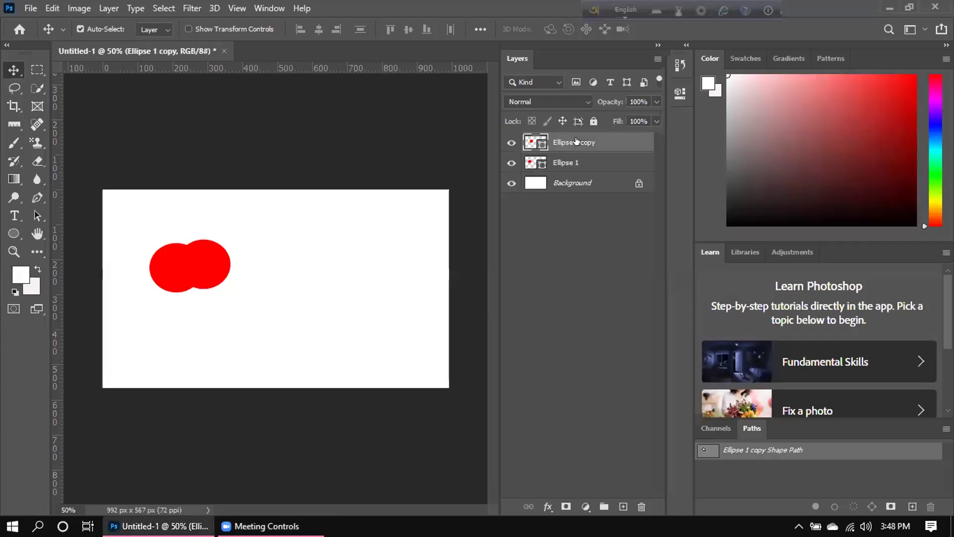
{"action": "key", "text": "ctrl"}
{"action": "left_click", "coordinate": [544, 141], "text": "ctrl"}
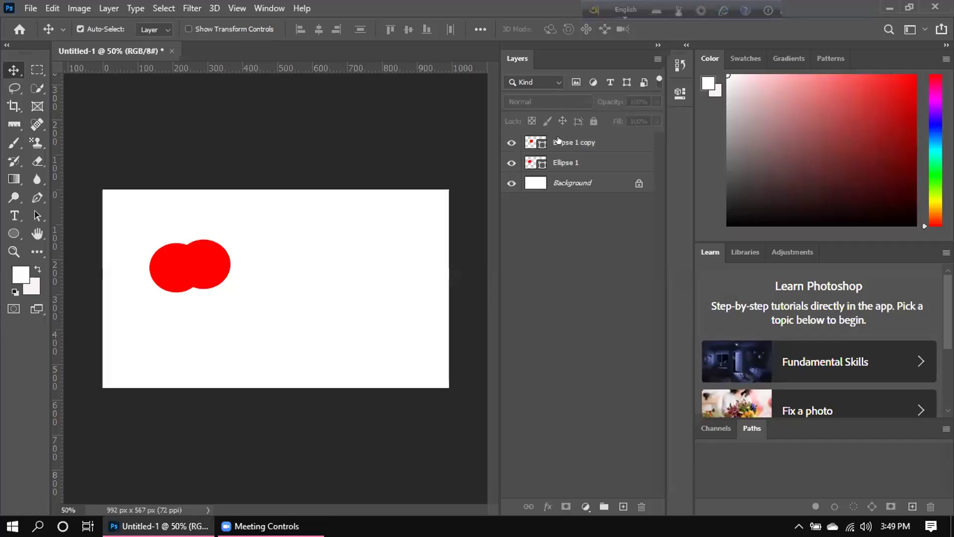
{"action": "left_click", "coordinate": [563, 141]}
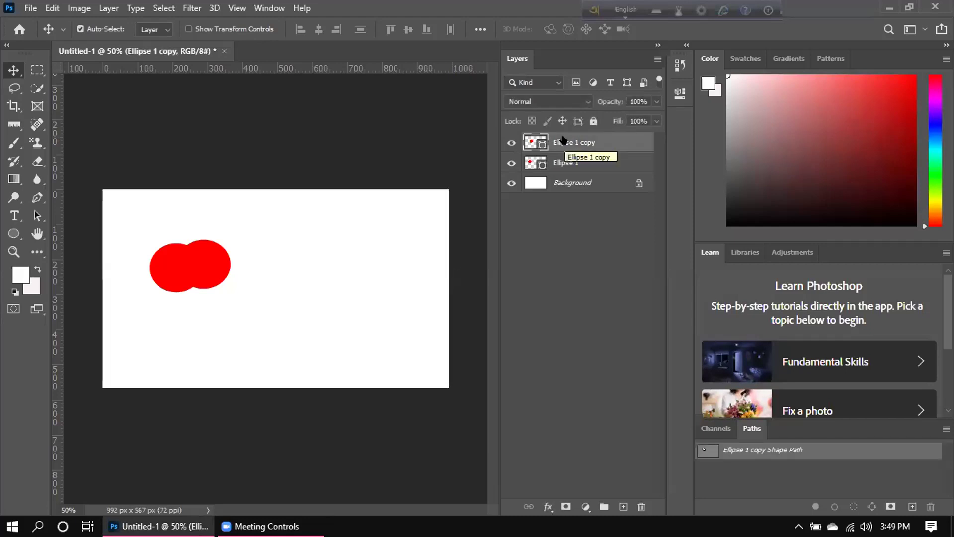
{"action": "left_click", "coordinate": [563, 140], "text": "ctrl"}
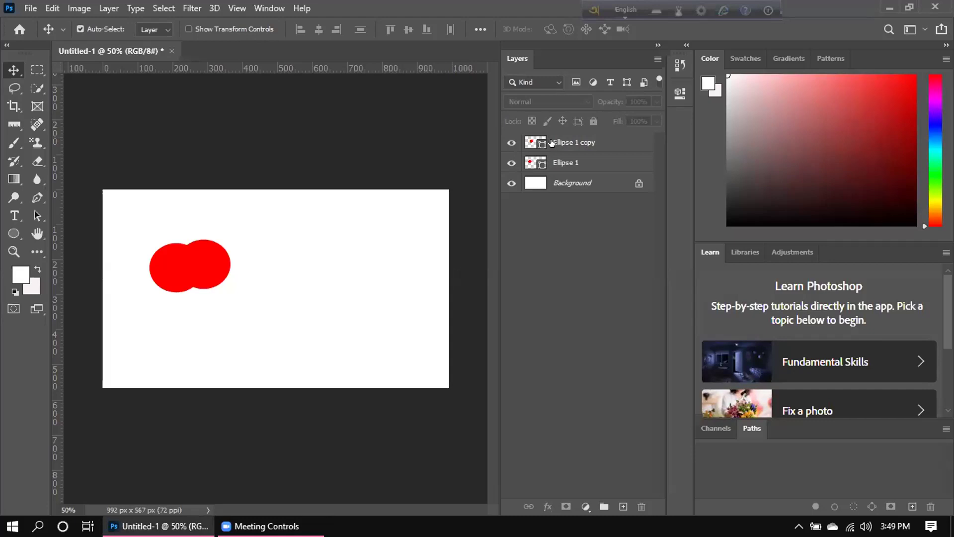
{"action": "left_click", "coordinate": [556, 142]}
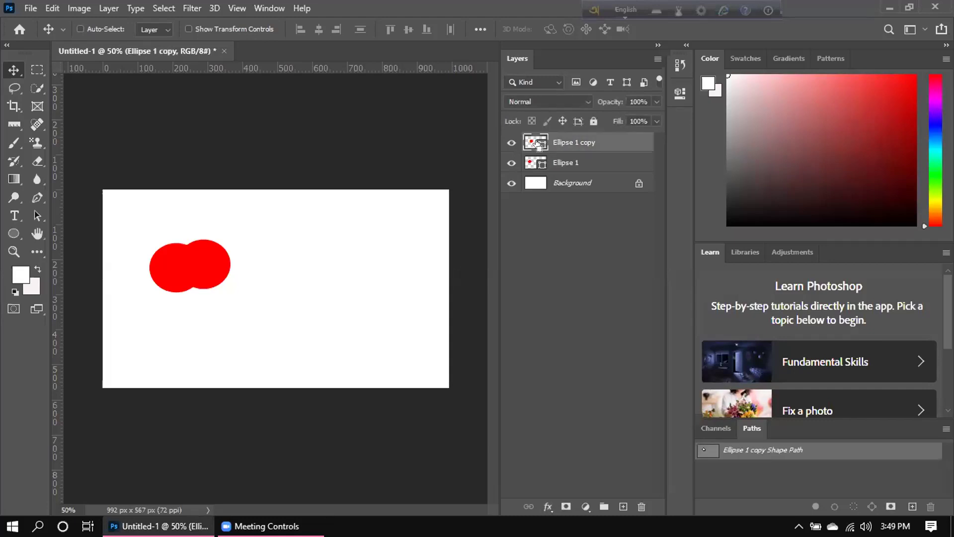
{"action": "left_click", "coordinate": [540, 144], "text": "ctrl"}
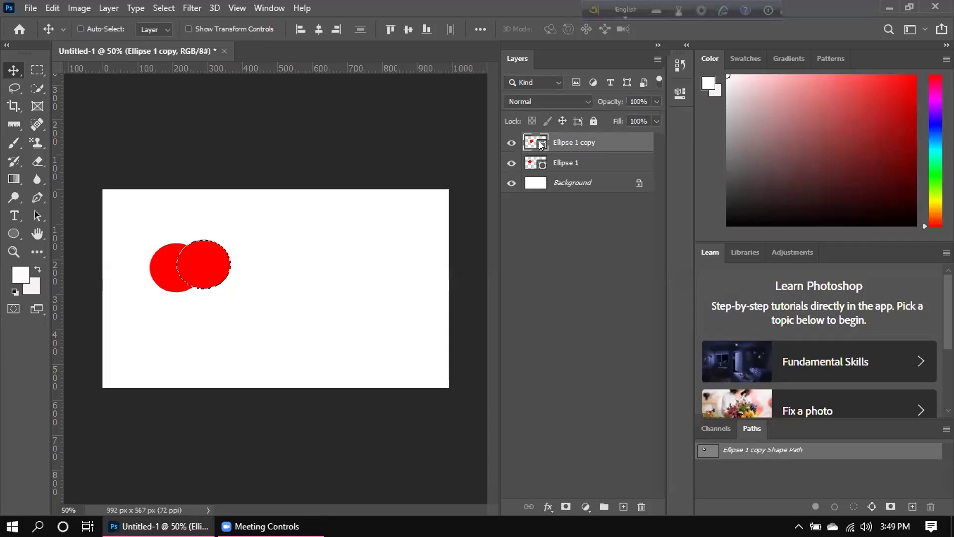
{"action": "right_click", "coordinate": [542, 145]}
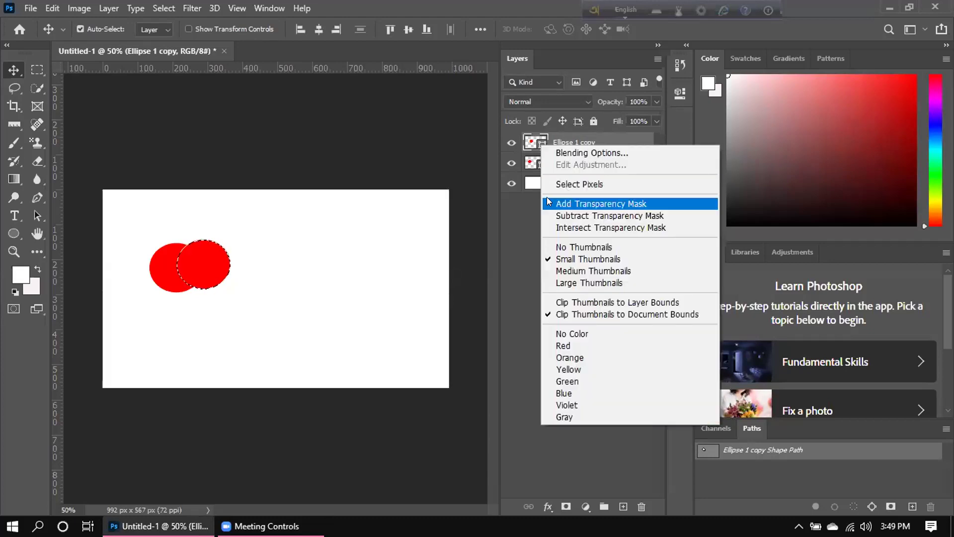
{"action": "left_click", "coordinate": [459, 151]}
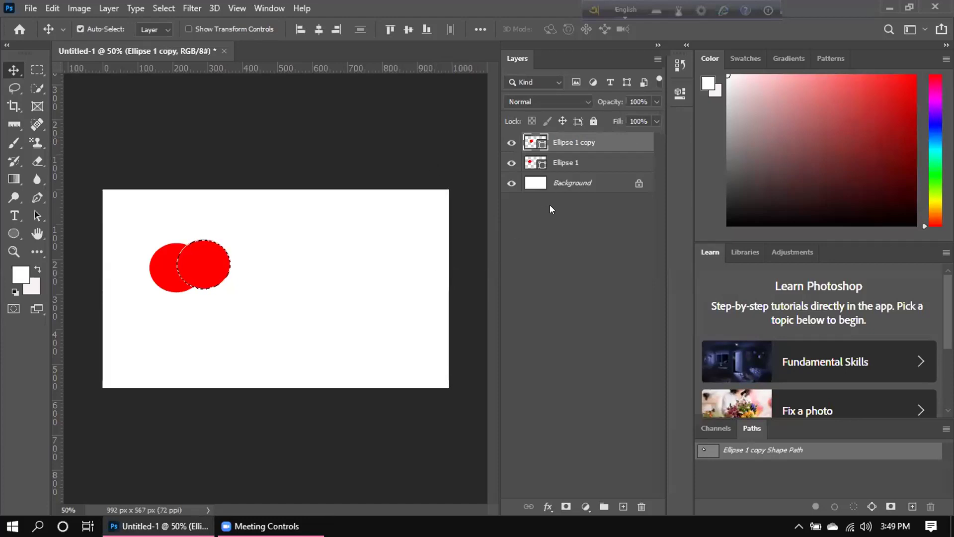
- Rasterize the red Ellipse 1 layer and delete the selected overlap from it
{"action": "left_click", "coordinate": [567, 163]}
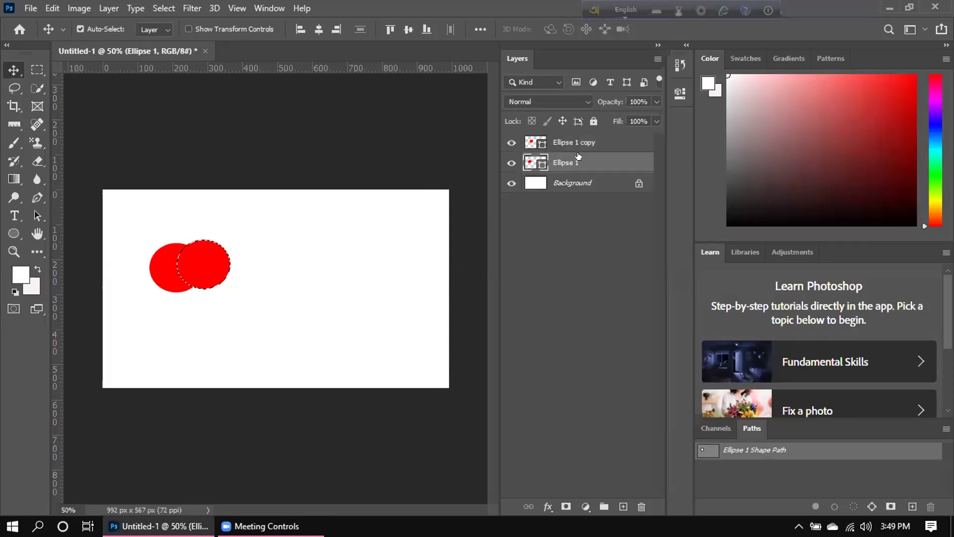
{"action": "right_click", "coordinate": [581, 152]}
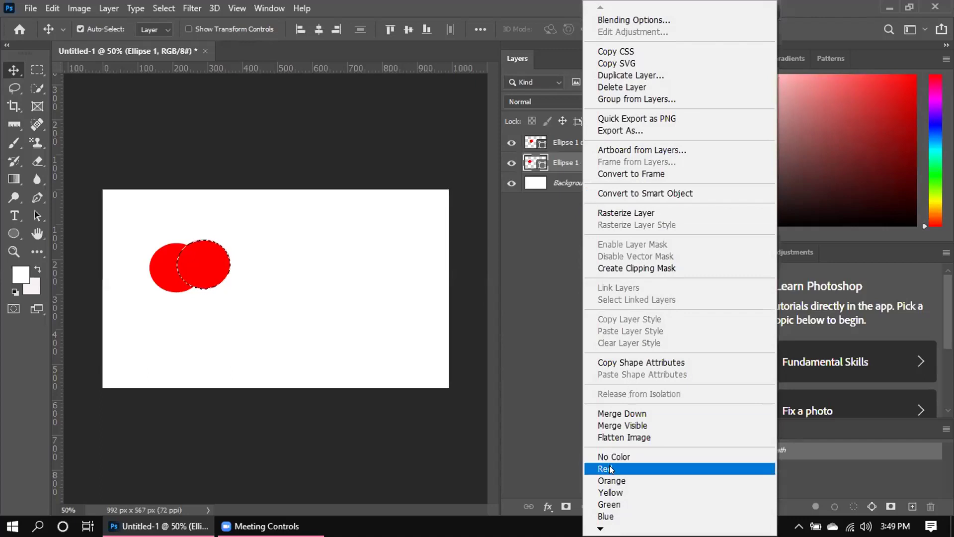
{"action": "left_click", "coordinate": [618, 214]}
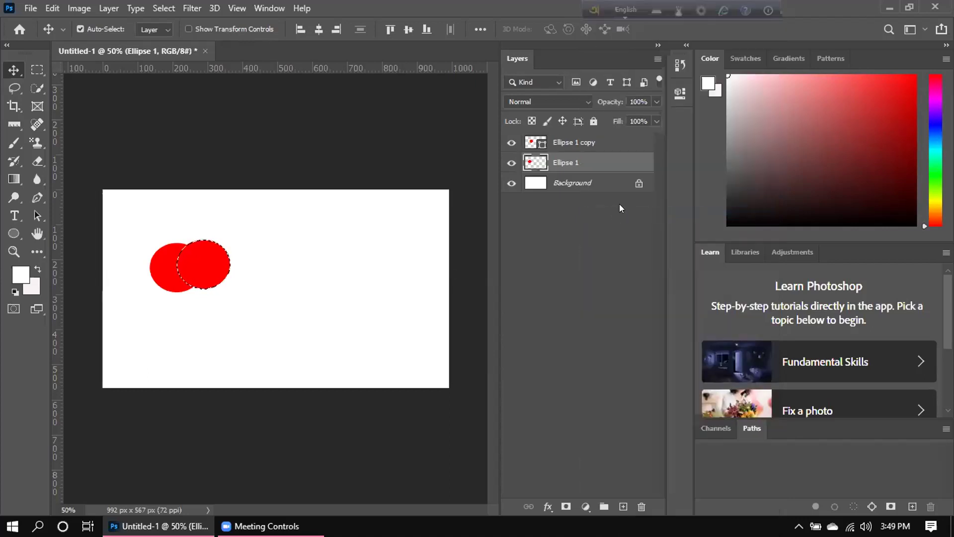
{"action": "right_click", "coordinate": [571, 163]}
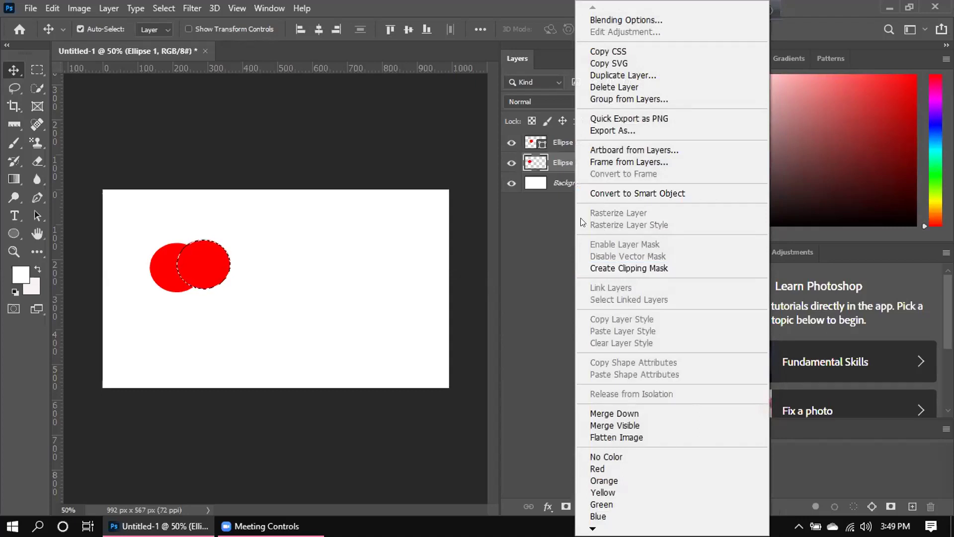
{"action": "left_click", "coordinate": [426, 138]}
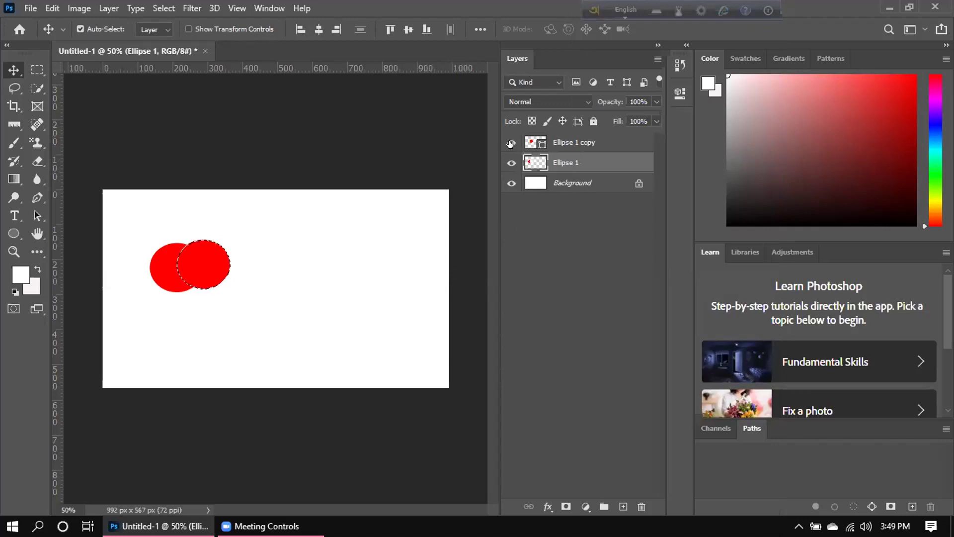
- Hide the Ellipse 1 copy layer and clear the selection around the red crescent
{"action": "left_click", "coordinate": [509, 143]}
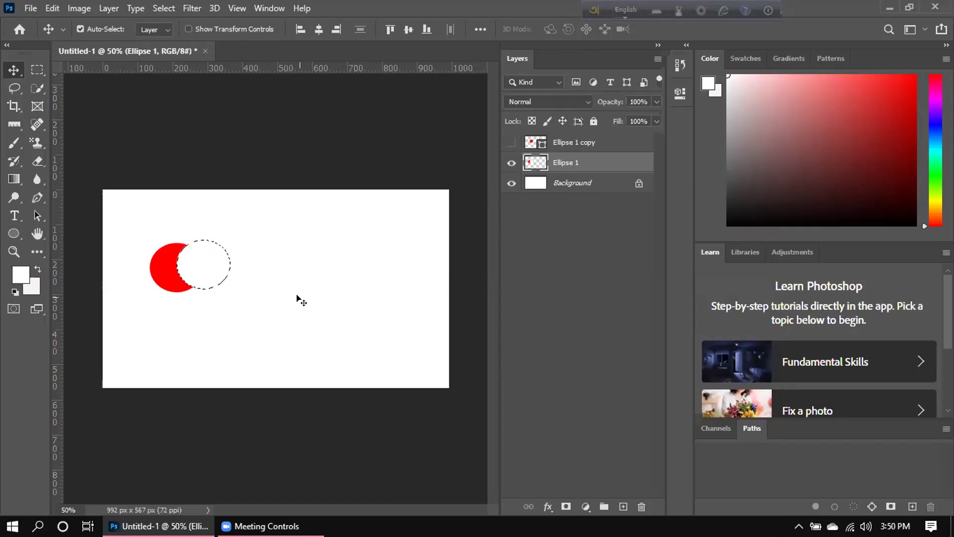
{"action": "key", "text": "ctrl+d"}
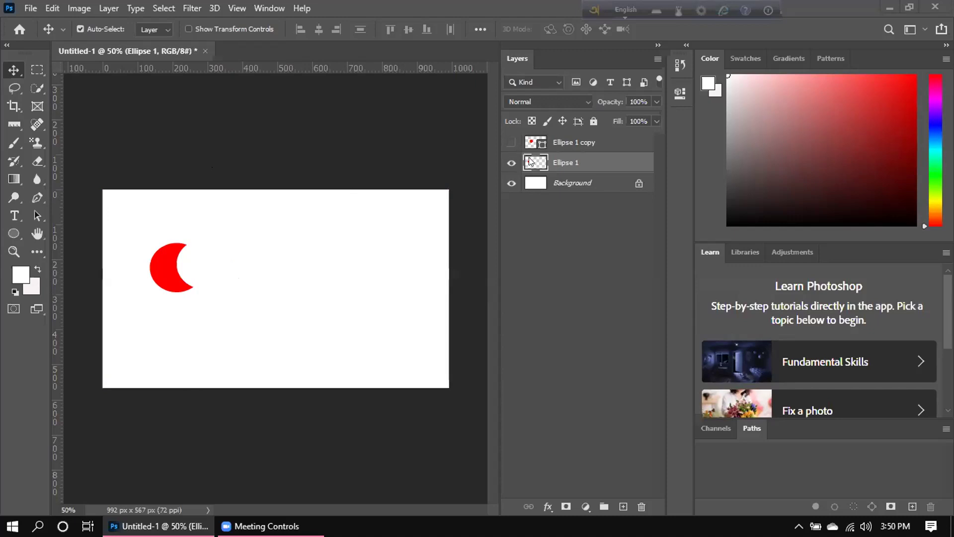
- Delete the Ellipse 1 and Ellipse 1 copy layers and unlock the Background layer
{"action": "left_click", "coordinate": [641, 506]}
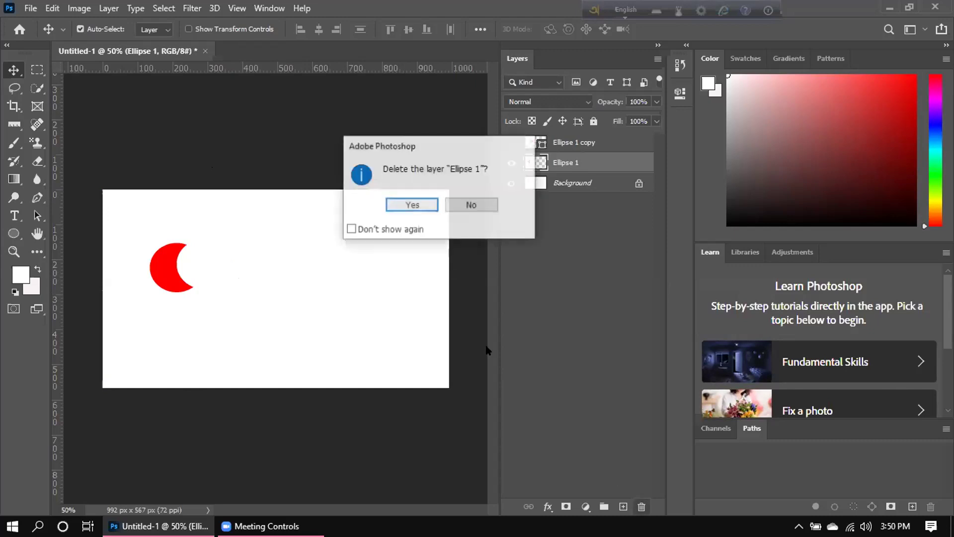
{"action": "left_click", "coordinate": [406, 206]}
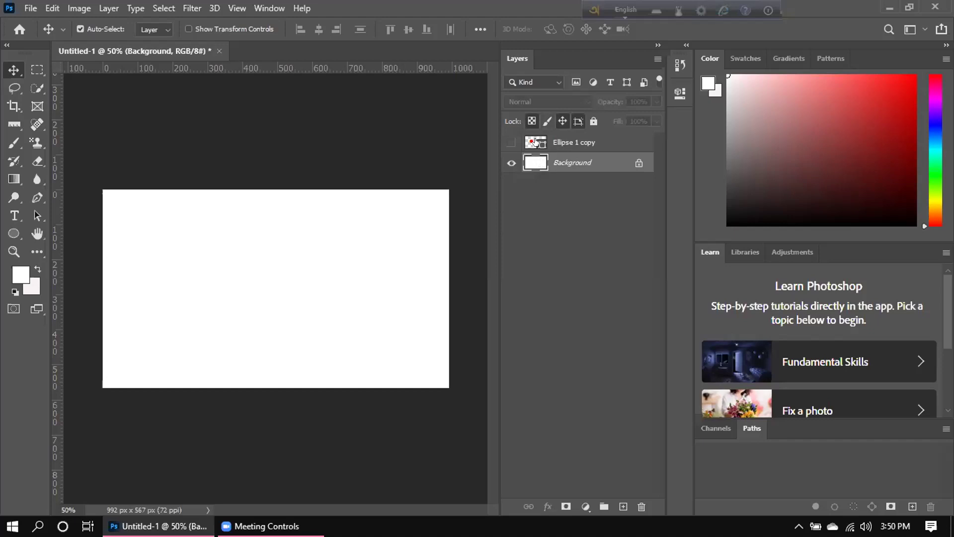
{"action": "left_click", "coordinate": [571, 141]}
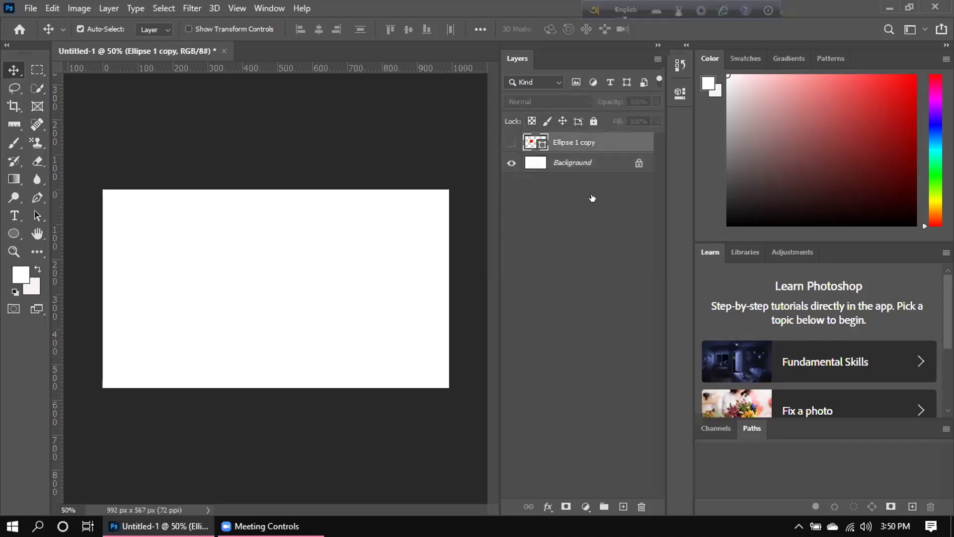
{"action": "left_click", "coordinate": [641, 507]}
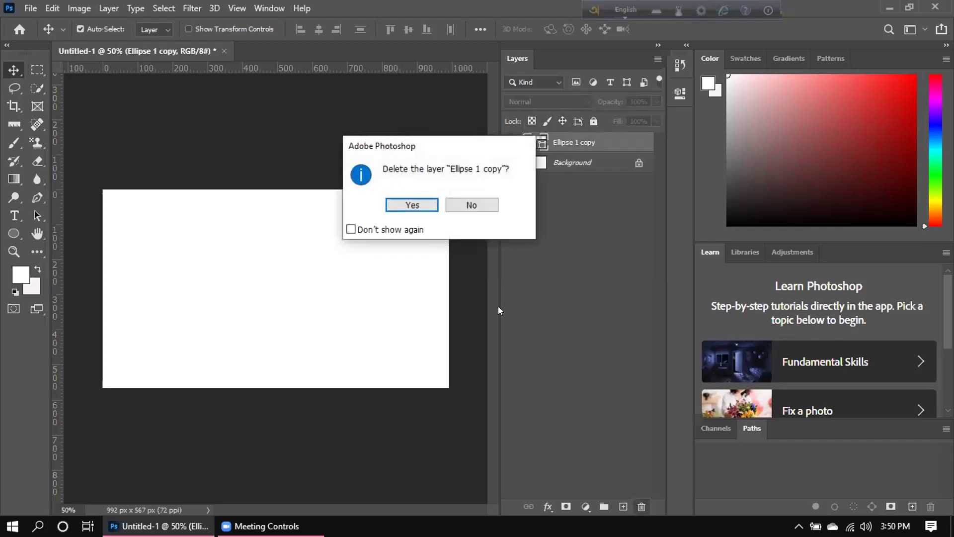
{"action": "left_click", "coordinate": [412, 206]}
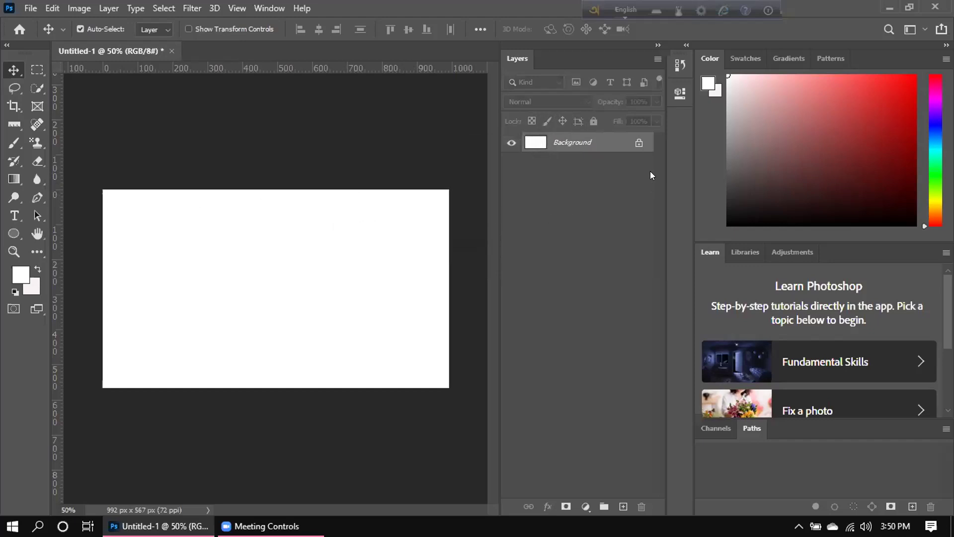
{"action": "left_click", "coordinate": [638, 143]}
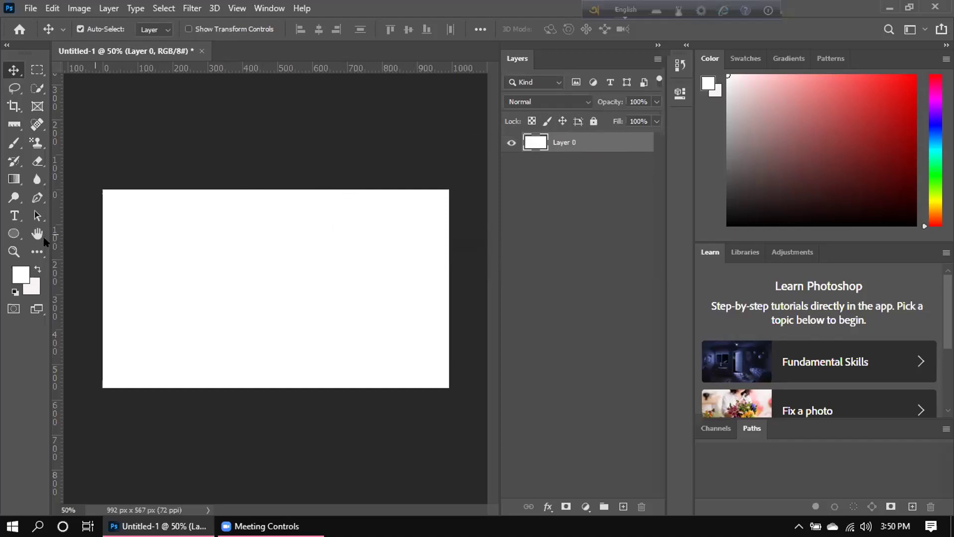
- Draw an ellipse about 238 by 227 px near the middle of the canvas and fill it with RGB green
{"action": "left_click", "coordinate": [14, 233]}
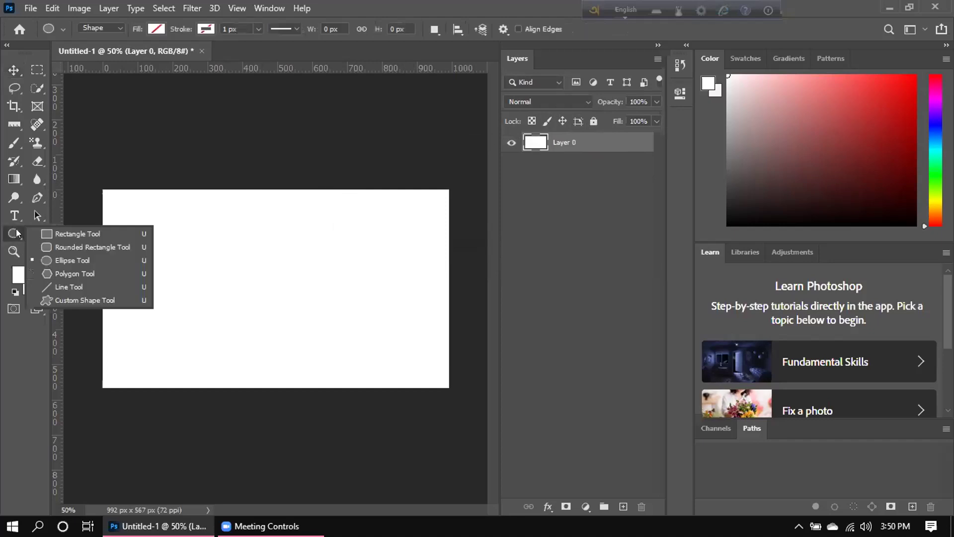
{"action": "left_click", "coordinate": [92, 262]}
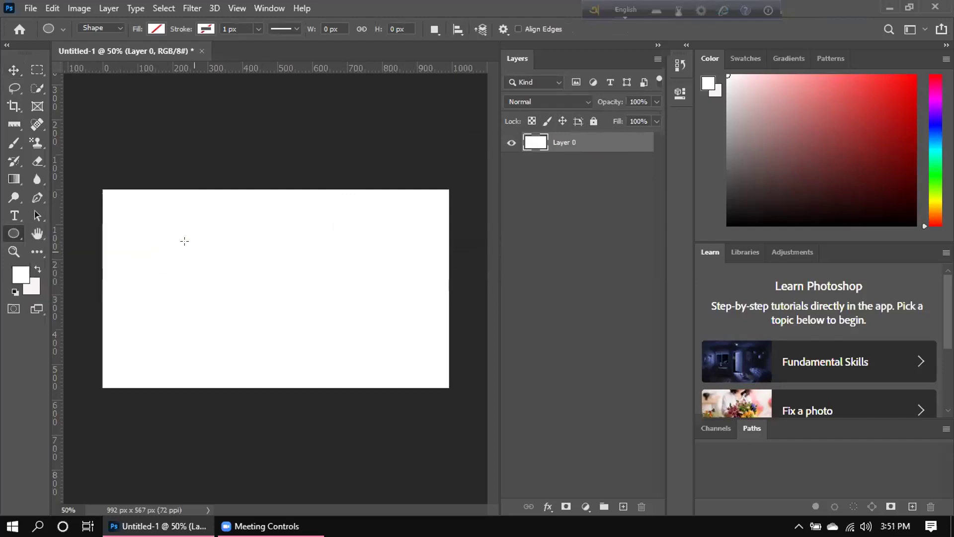
{"action": "left_click_drag", "start_coordinate": [199, 251], "coordinate": [280, 327]}
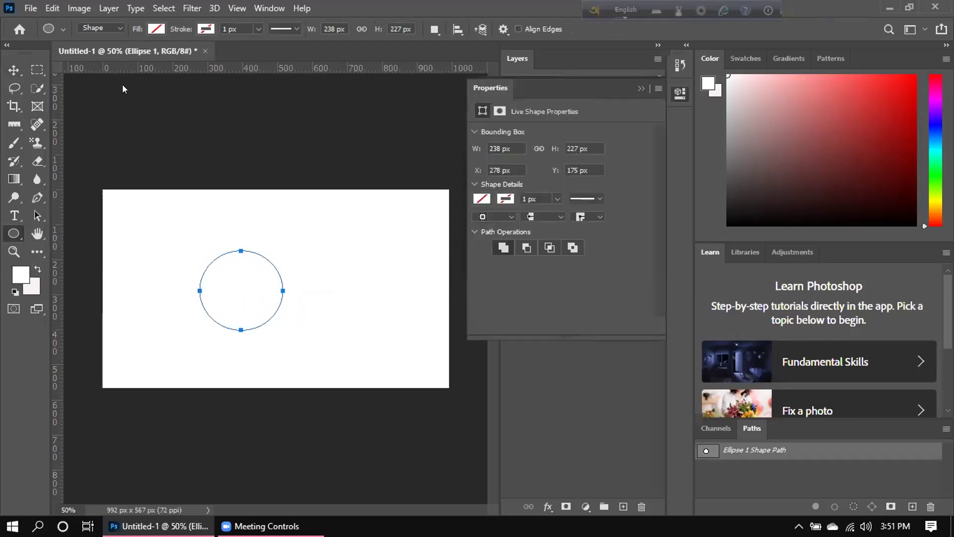
{"action": "left_click", "coordinate": [152, 29]}
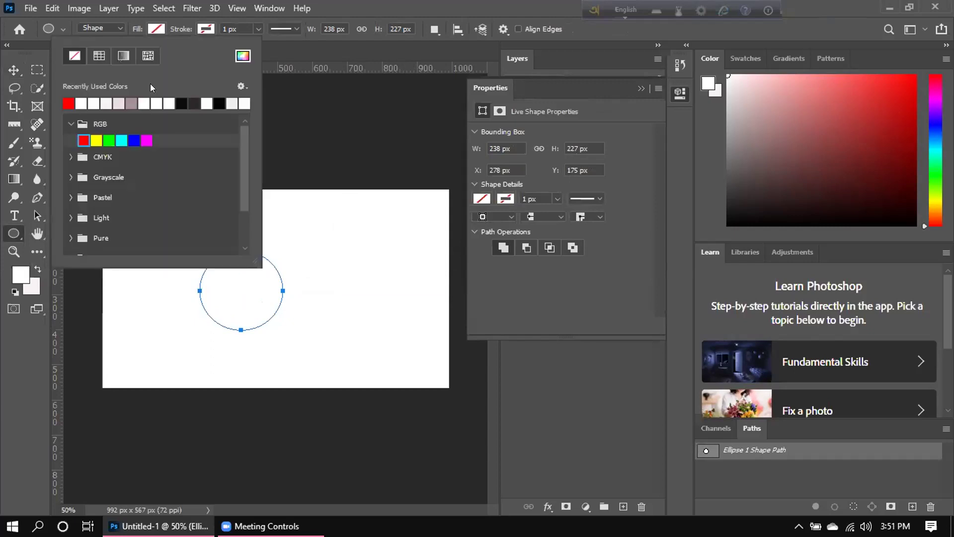
{"action": "left_click", "coordinate": [109, 141]}
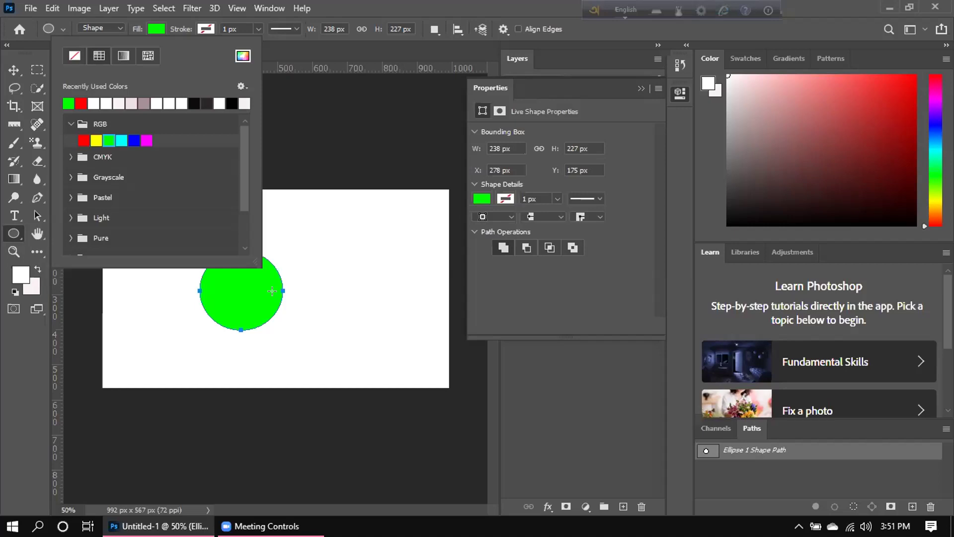
- Duplicate the green circle, offsetting the copy up and to the right so it overlaps the original
{"action": "left_click", "coordinate": [268, 128]}
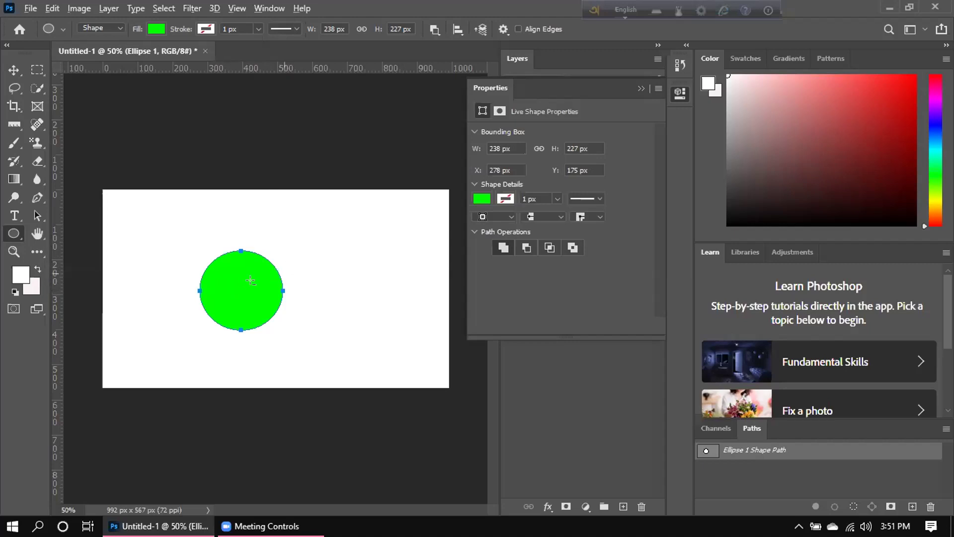
{"action": "left_click", "coordinate": [10, 71]}
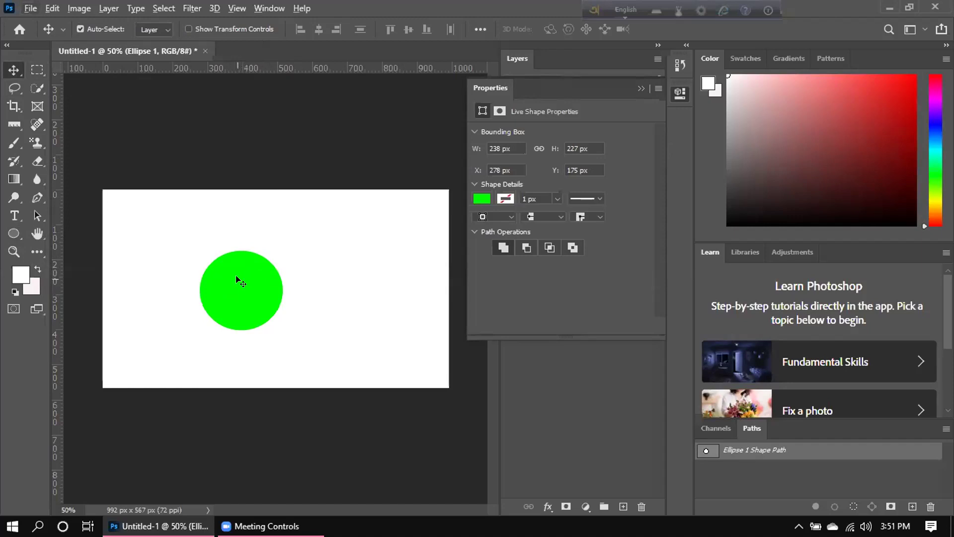
{"action": "left_click_drag", "start_coordinate": [236, 275], "coordinate": [273, 262]}
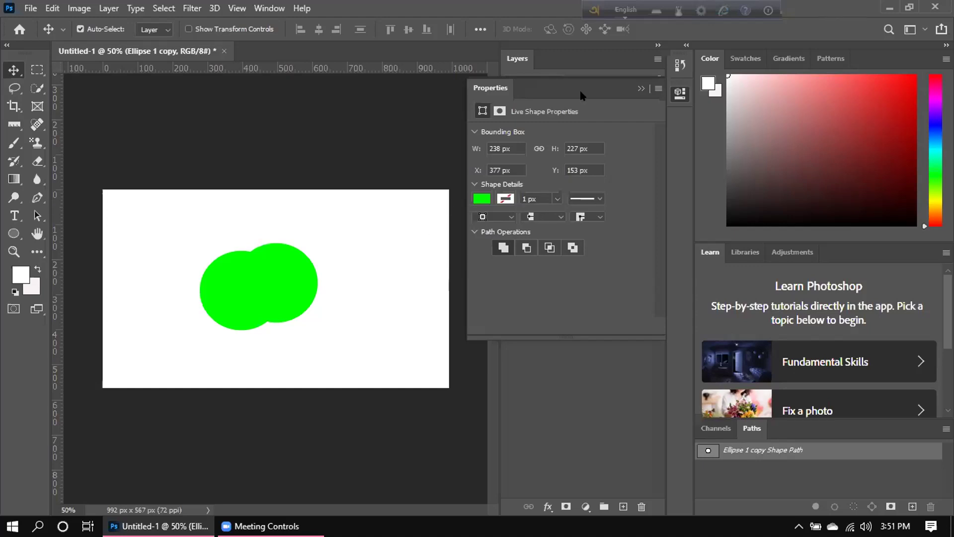
- Load the outline of the original Ellipse 1 layer as a selection
{"action": "left_click", "coordinate": [641, 89]}
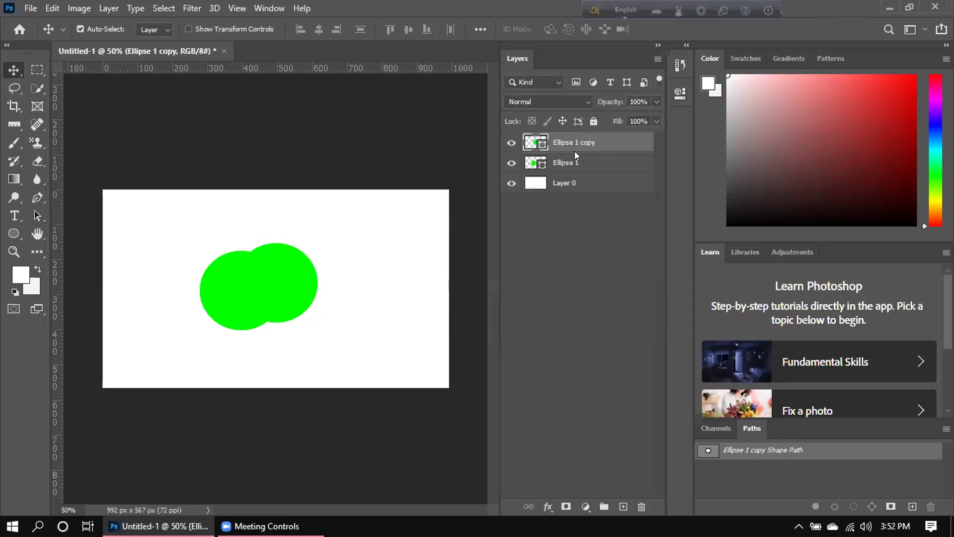
{"action": "left_click", "coordinate": [581, 162]}
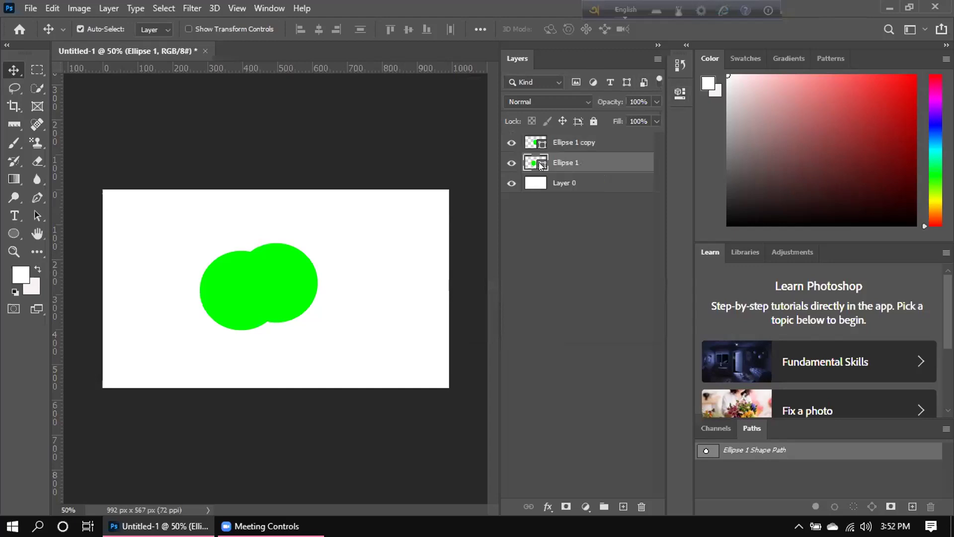
{"action": "left_click", "coordinate": [539, 163], "text": "ctrl"}
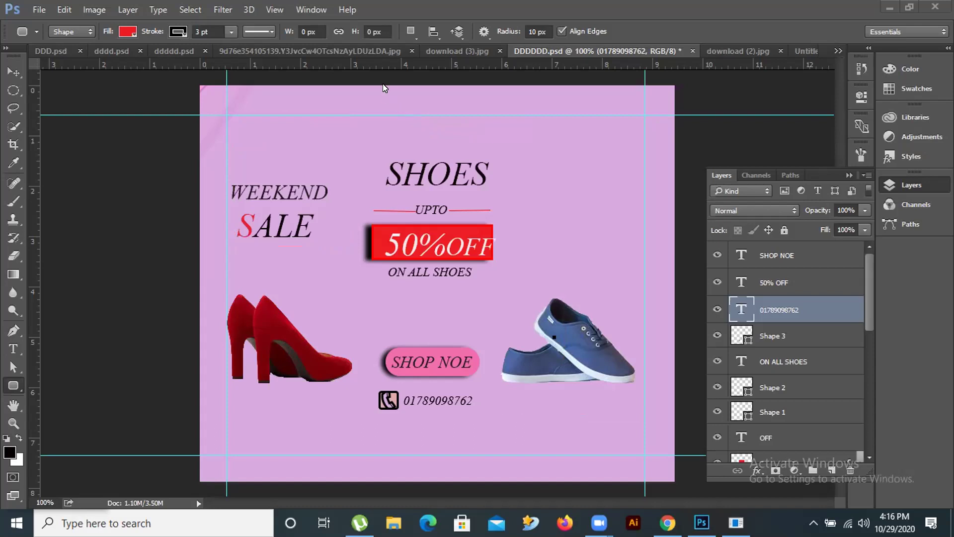
- Examine the reference SHOES sale image for comparison, and return to the DDDDDD.psd banner
{"action": "left_click", "coordinate": [371, 48]}
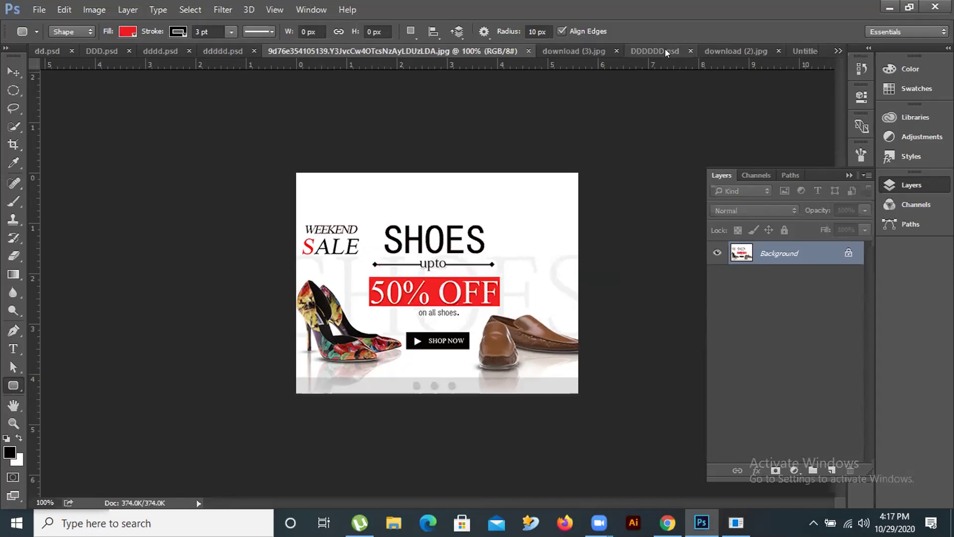
{"action": "left_click", "coordinate": [665, 50]}
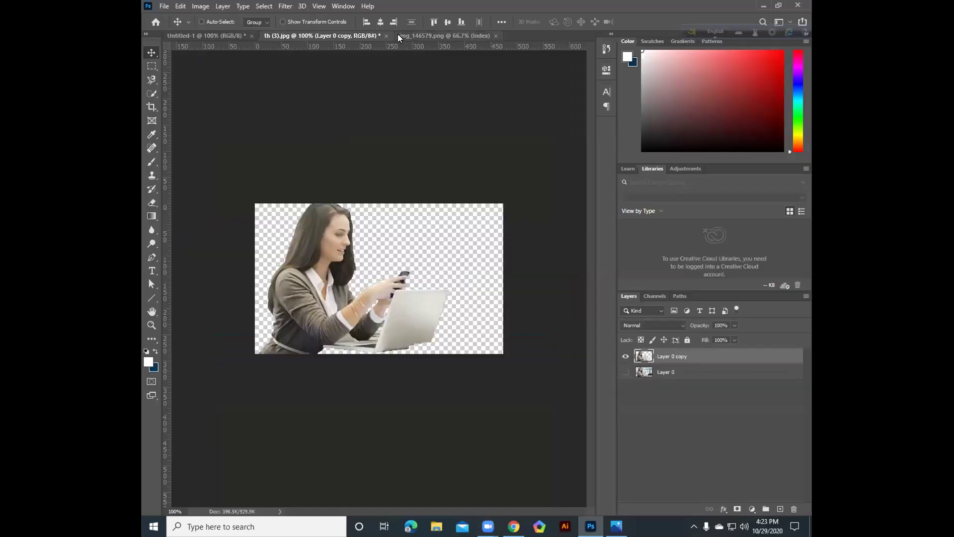
- Try to bring the monitor icon from img_146579.png into the Untitled-1 business banner
{"action": "left_click", "coordinate": [399, 36]}
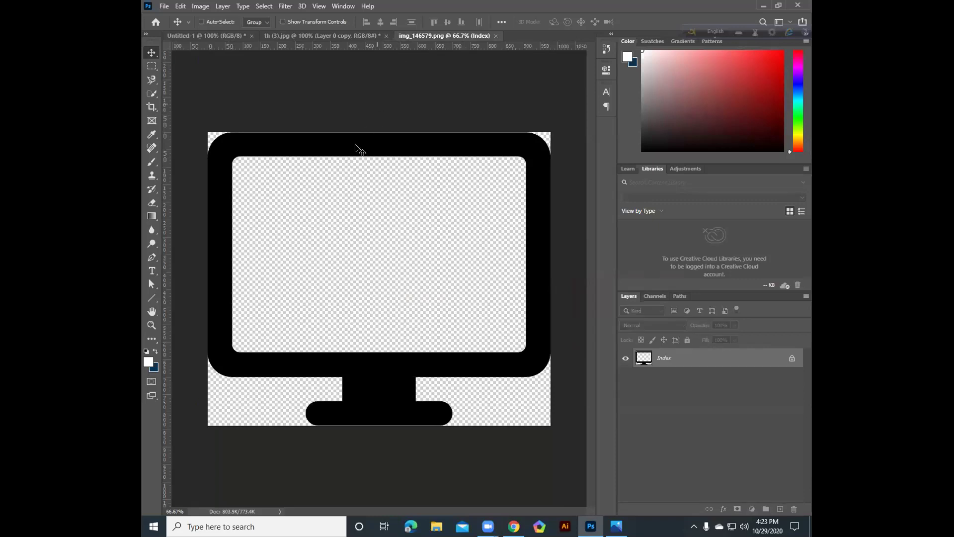
{"action": "left_click_drag", "start_coordinate": [355, 149], "coordinate": [412, 279]}
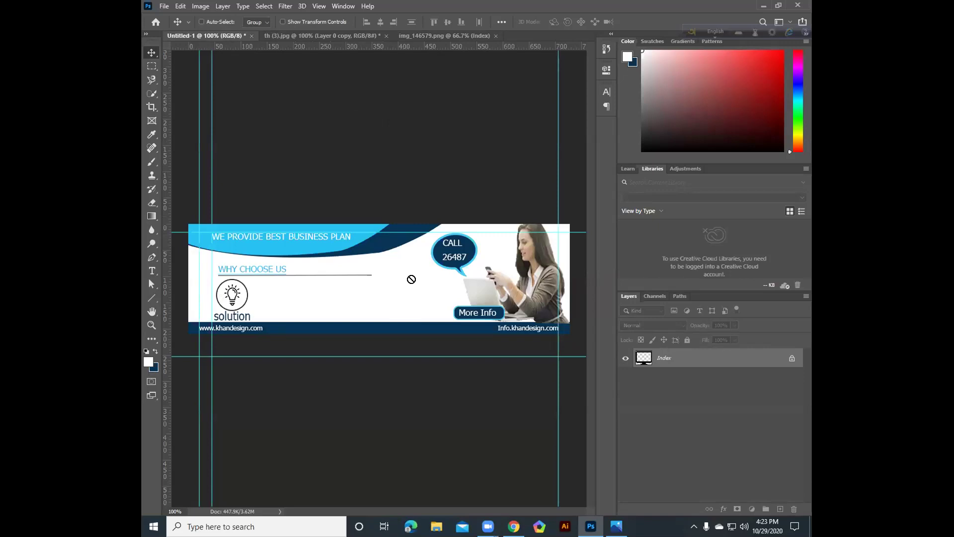
{"action": "left_click_drag", "start_coordinate": [412, 279], "coordinate": [412, 279]}
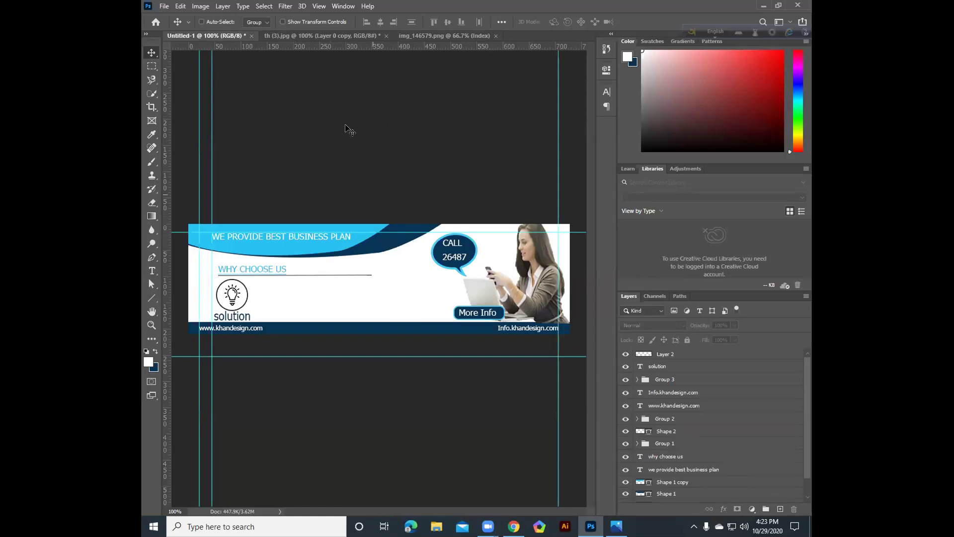
{"action": "left_click", "coordinate": [422, 37]}
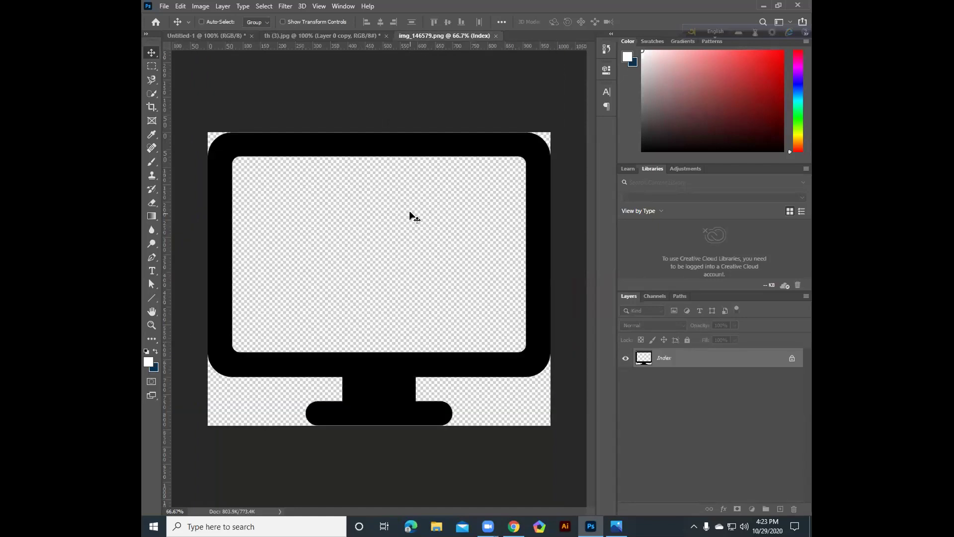
{"action": "left_click_drag", "start_coordinate": [411, 148], "coordinate": [413, 172]}
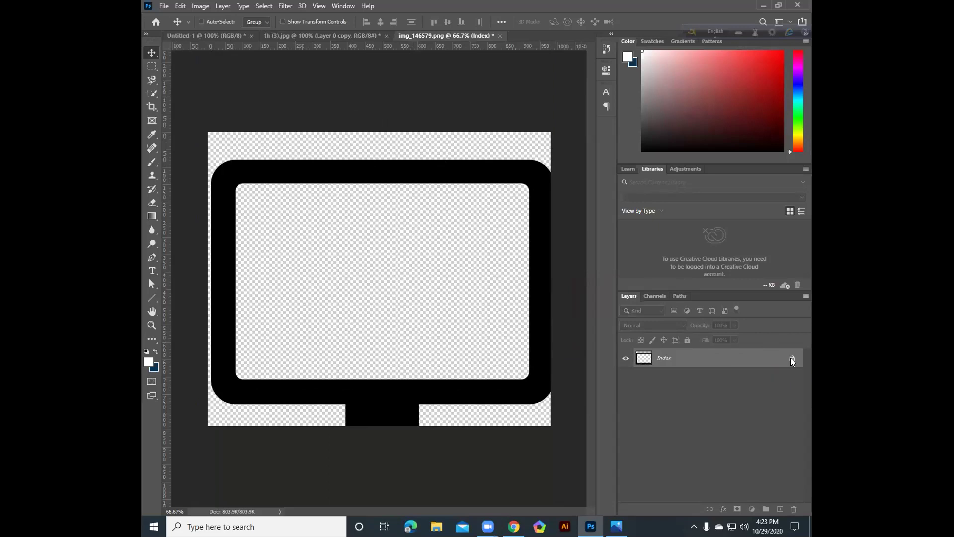
- Try Quick Export as PNG and Export As on the locked Index layer of the monitor icon image
{"action": "right_click", "coordinate": [792, 361]}
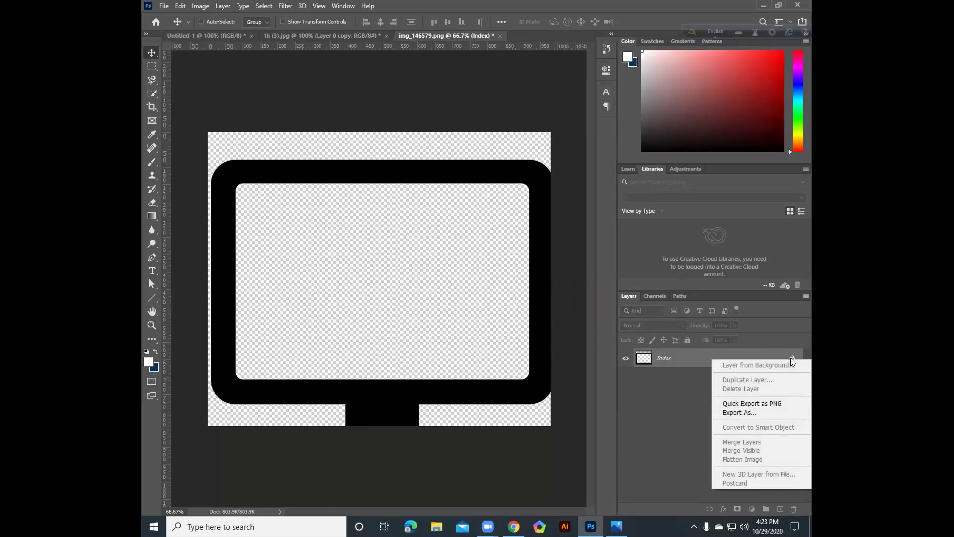
{"action": "left_click", "coordinate": [751, 405]}
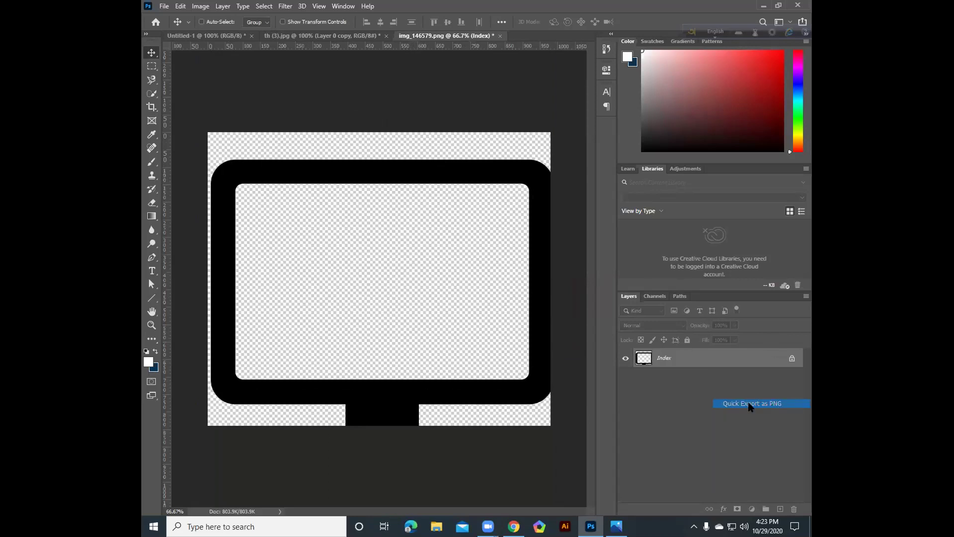
{"action": "right_click", "coordinate": [791, 362]}
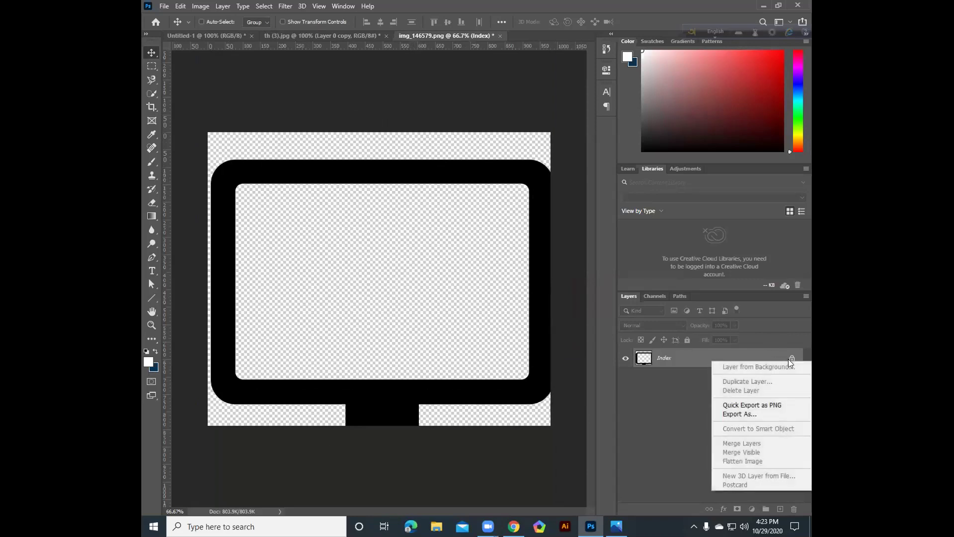
{"action": "left_click", "coordinate": [745, 415]}
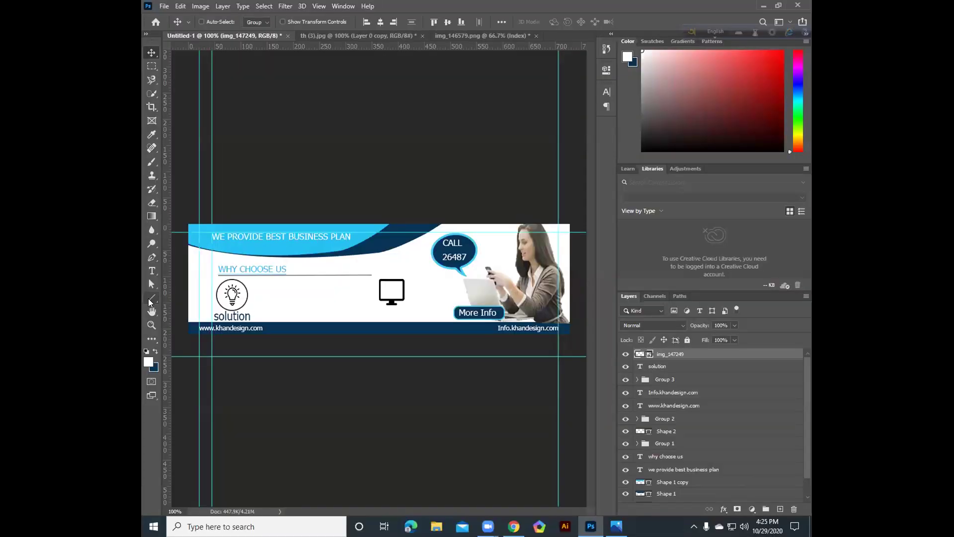
- Draw an ellipse about 52 by 55 px between the lightbulb and monitor icons in the business banner
{"action": "left_click", "coordinate": [148, 299]}
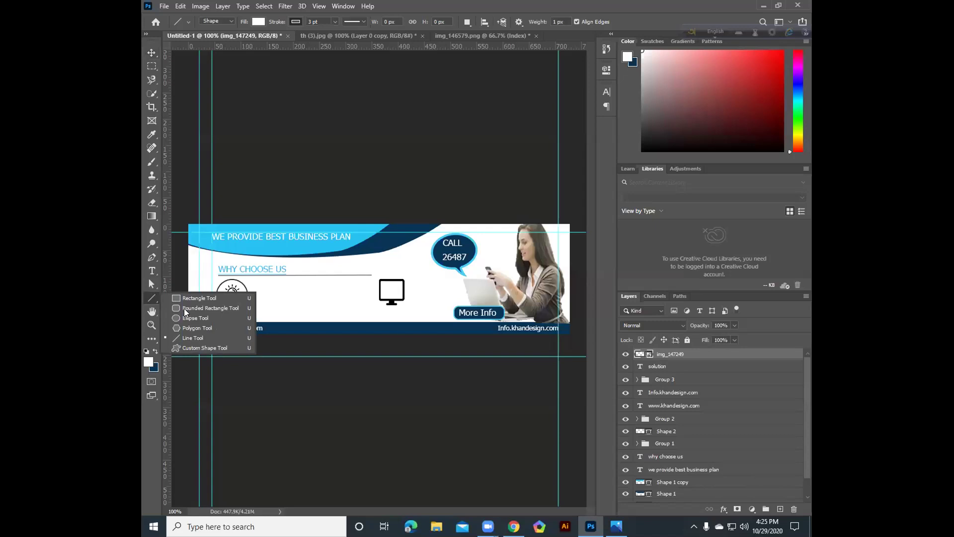
{"action": "left_click", "coordinate": [193, 318]}
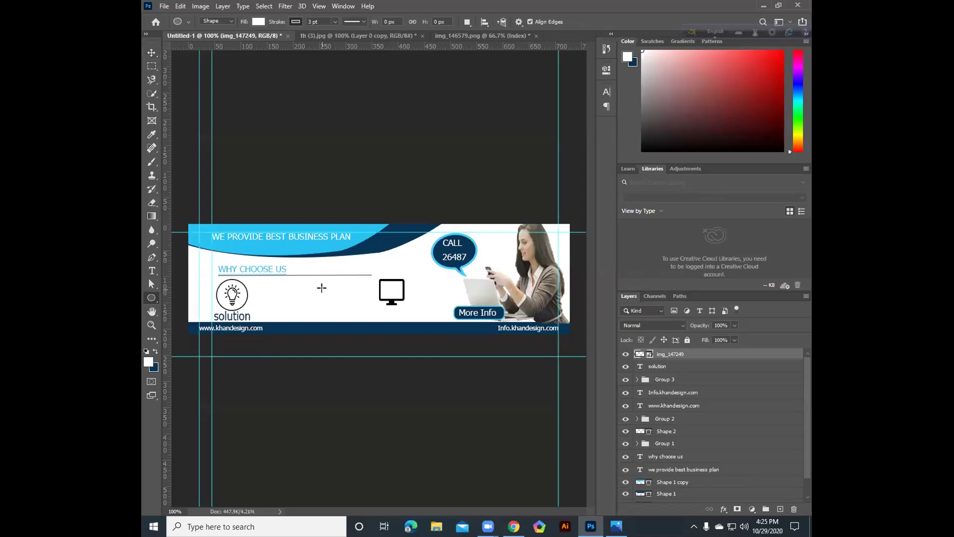
{"action": "left_click_drag", "start_coordinate": [322, 291], "coordinate": [352, 322]}
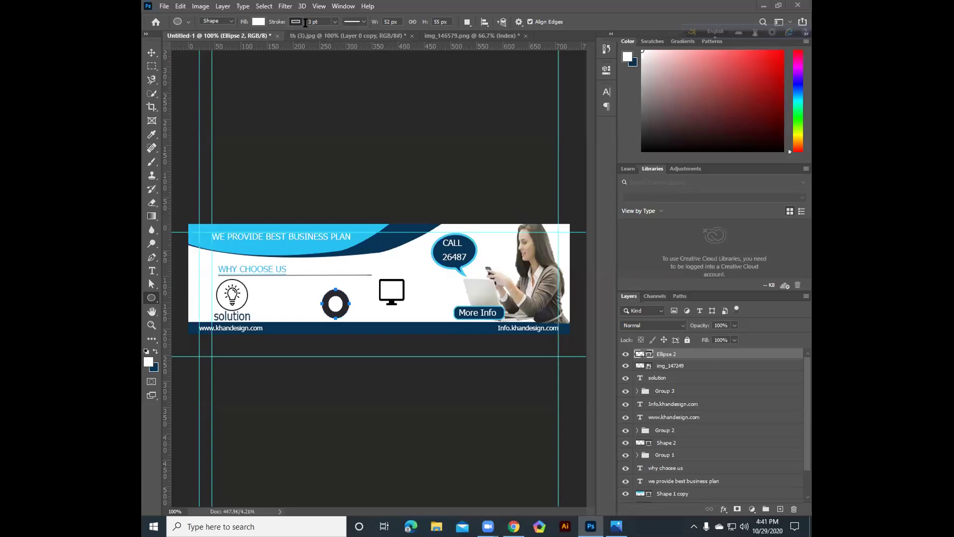
- Thin the new ellipse's stroke to 0.47 pt and delete the ellipse
{"action": "left_click", "coordinate": [309, 21]}
{"action": "left_click", "coordinate": [336, 22]}
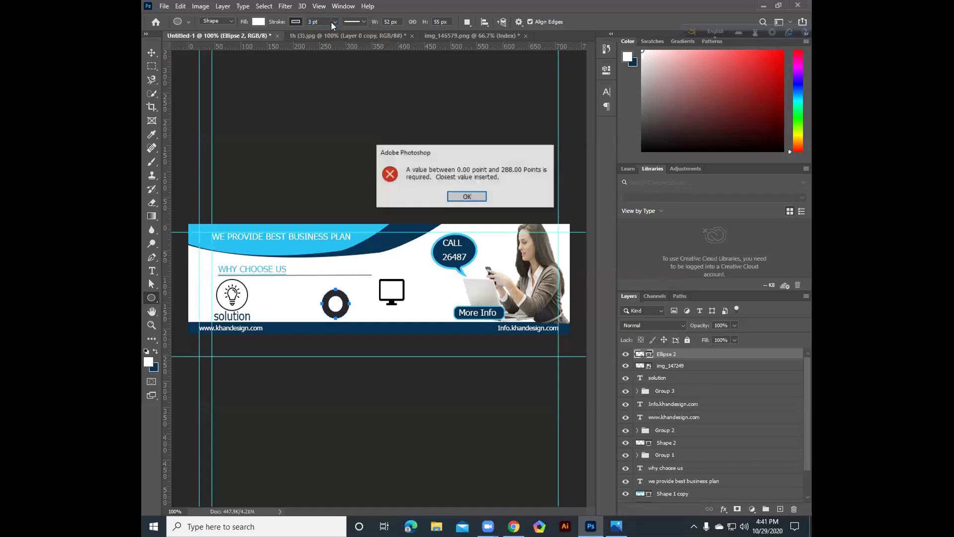
{"action": "key", "text": "Return"}
{"action": "left_click_drag", "start_coordinate": [338, 22], "coordinate": [333, 93]}
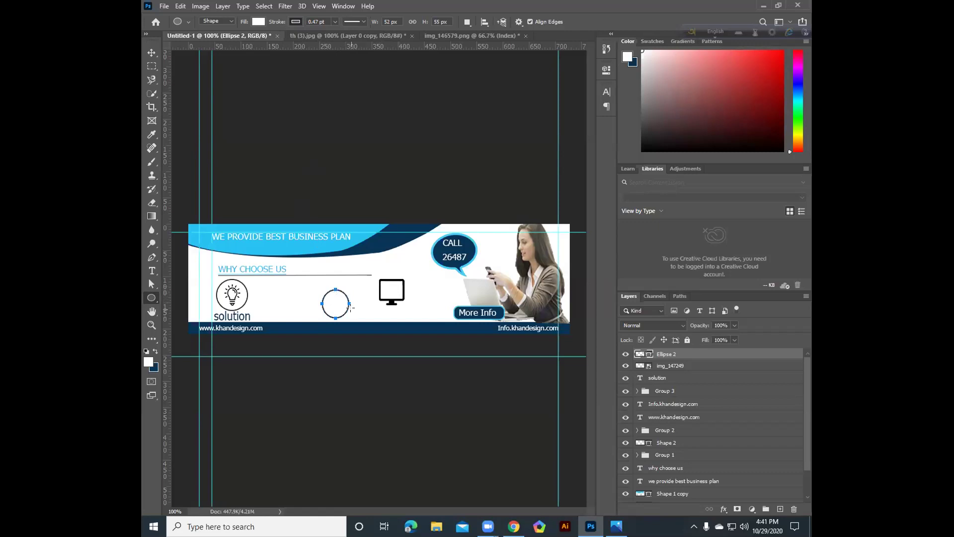
{"action": "key", "text": "Delete"}
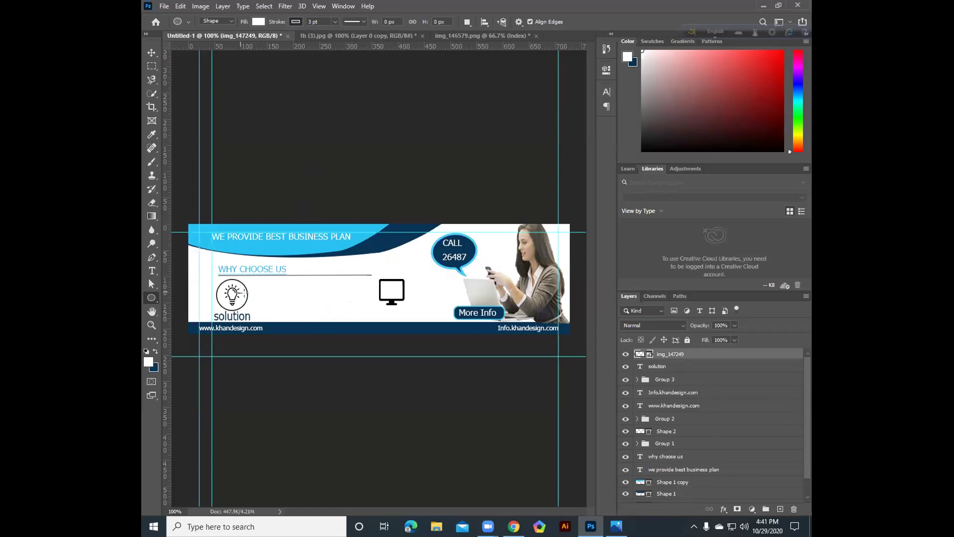
- Shift the monitor icon on the img_147249 layer slightly to the right in the banner
{"action": "left_click", "coordinate": [151, 52]}
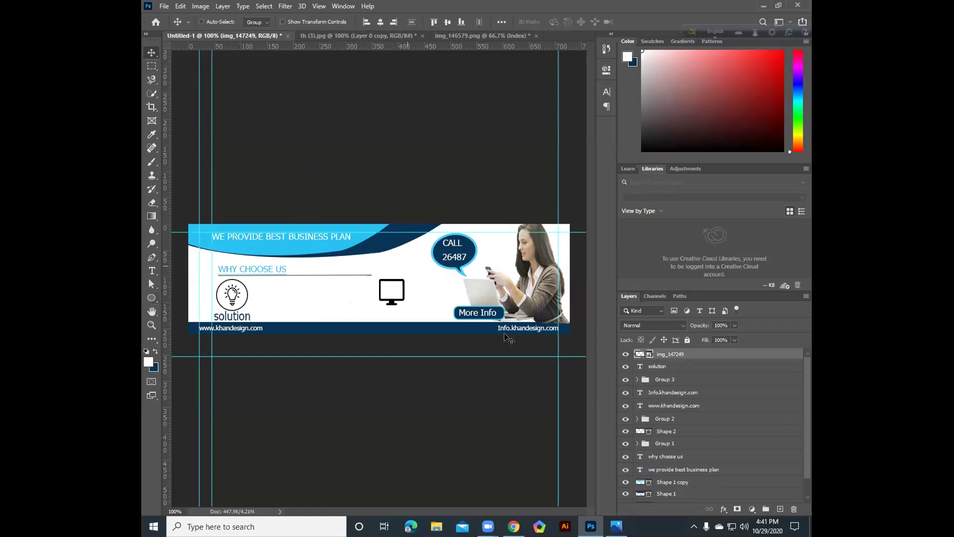
{"action": "left_click", "coordinate": [657, 379]}
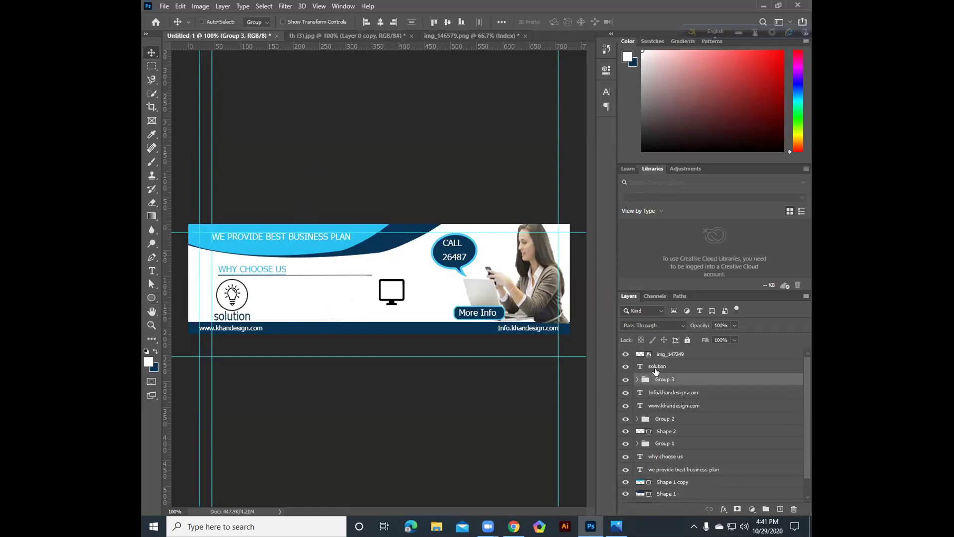
{"action": "left_click", "coordinate": [656, 368]}
{"action": "left_click", "coordinate": [658, 355]}
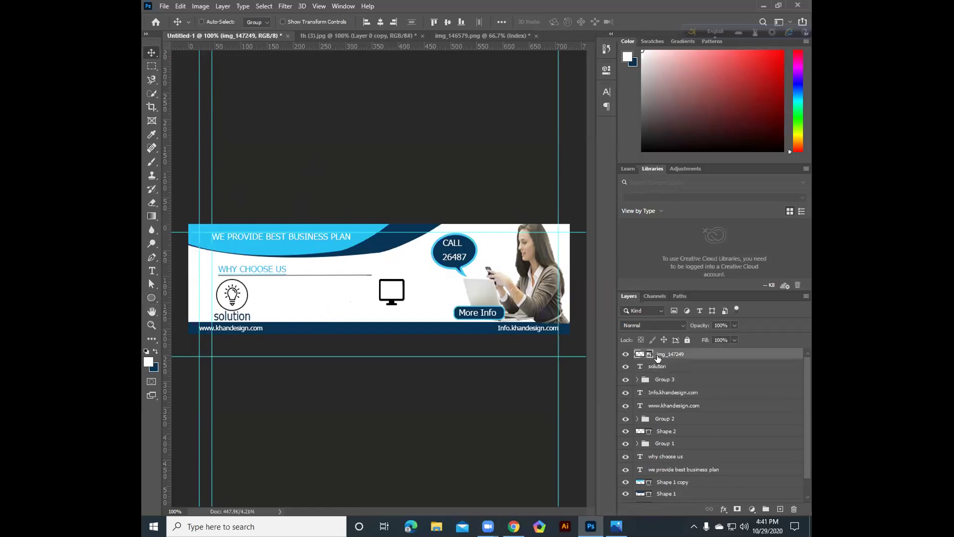
{"action": "mouse_move", "coordinate": [309, 296]}
{"action": "left_mouse_down"}
{"action": "mouse_move", "coordinate": [320, 306]}
{"action": "mouse_move", "coordinate": [320, 295]}
{"action": "left_mouse_up"}
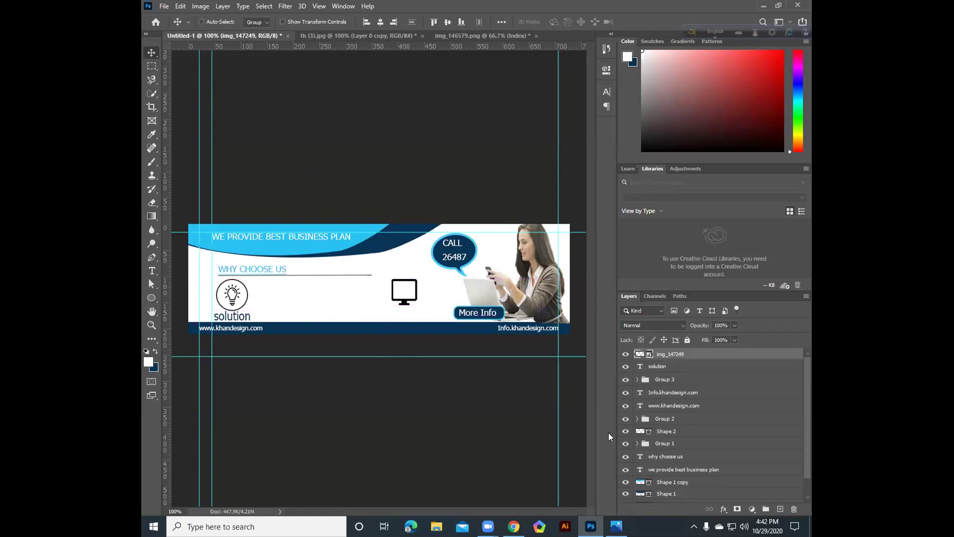
- Duplicate the Ellipse 1 ring from Group 3 to the right of the lightbulb and place the copy above all other layers
{"action": "left_click", "coordinate": [657, 367]}
{"action": "left_click", "coordinate": [651, 380]}
{"action": "left_click", "coordinate": [636, 380]}
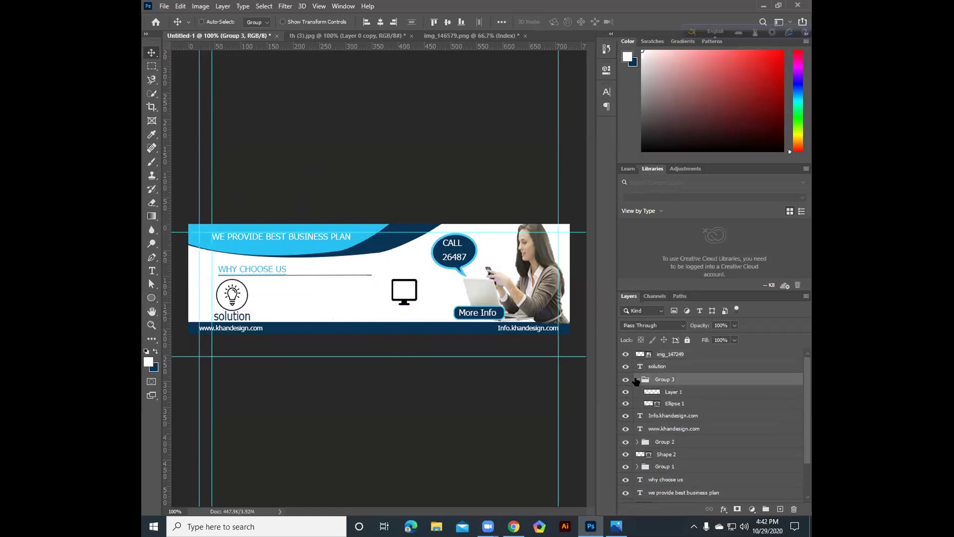
{"action": "left_click", "coordinate": [666, 403]}
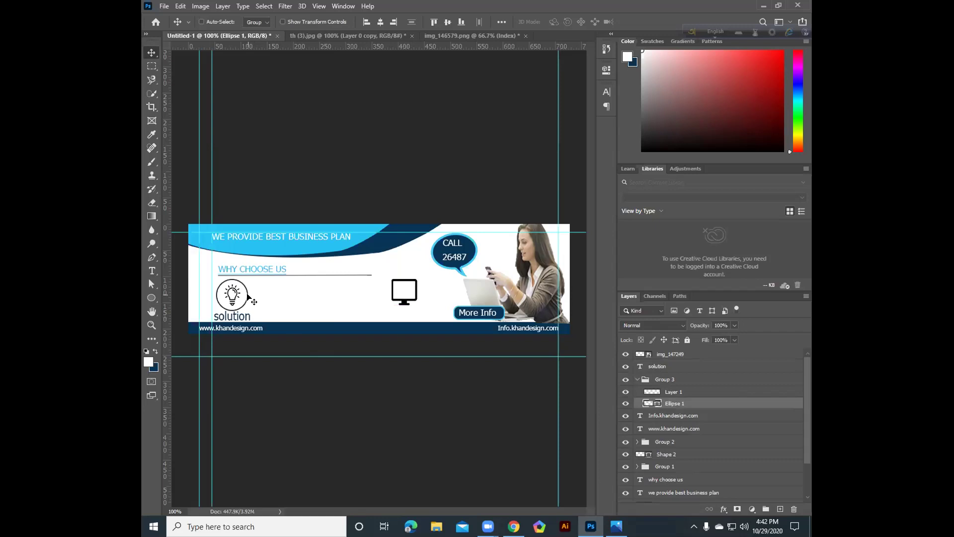
{"action": "left_click_drag", "start_coordinate": [251, 301], "coordinate": [321, 302]}
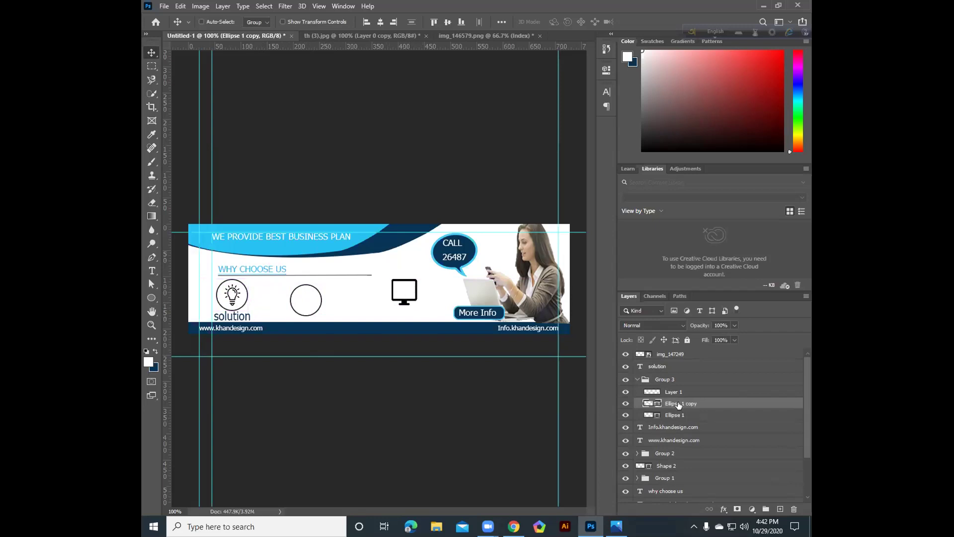
{"action": "left_click_drag", "start_coordinate": [679, 405], "coordinate": [667, 350]}
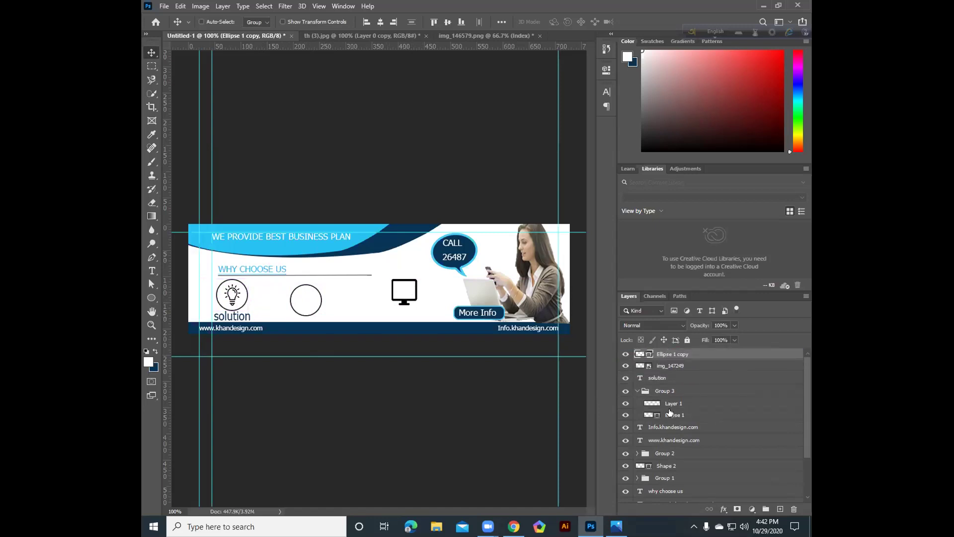
{"action": "left_click", "coordinate": [638, 393]}
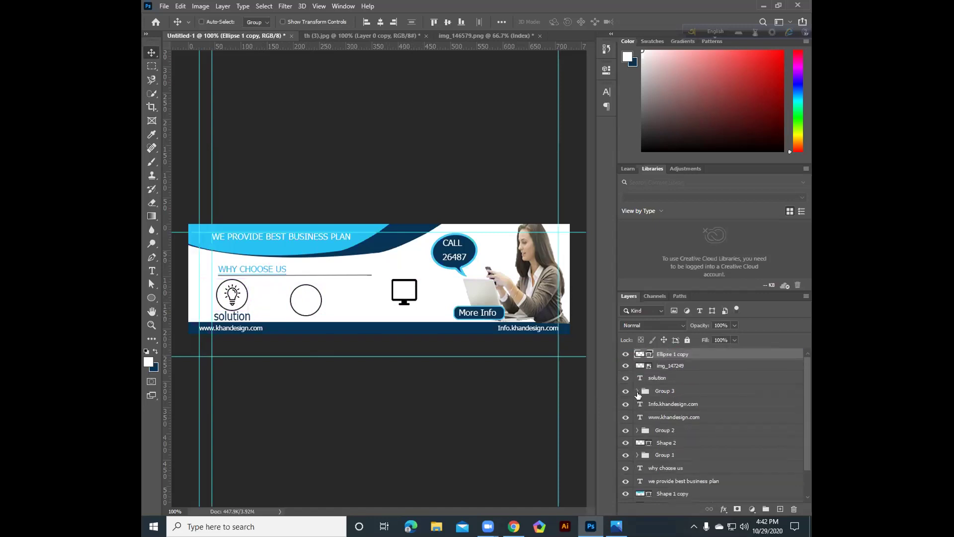
- Try deleting the lightbulb's Layer 1 from Group 3 and undo the deletion
{"action": "left_click", "coordinate": [638, 392]}
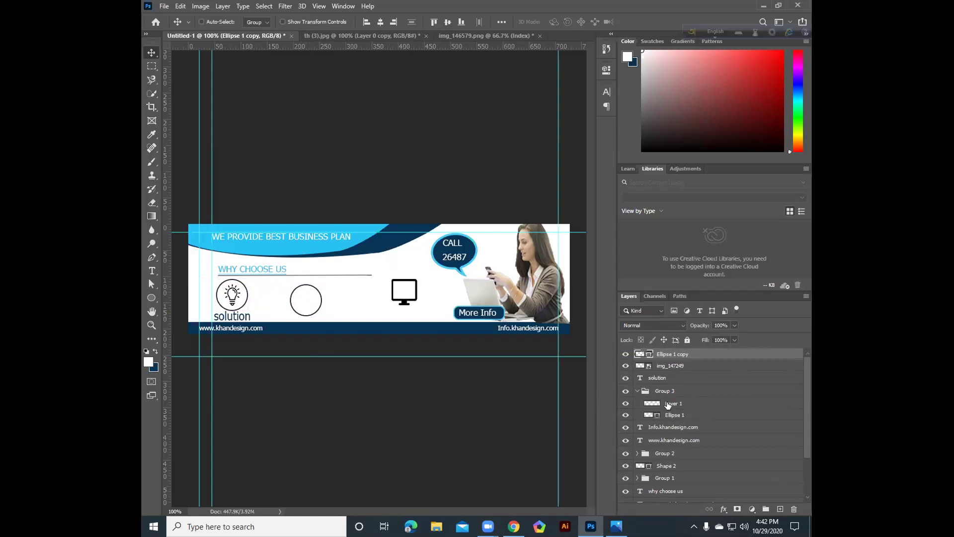
{"action": "left_click", "coordinate": [669, 405]}
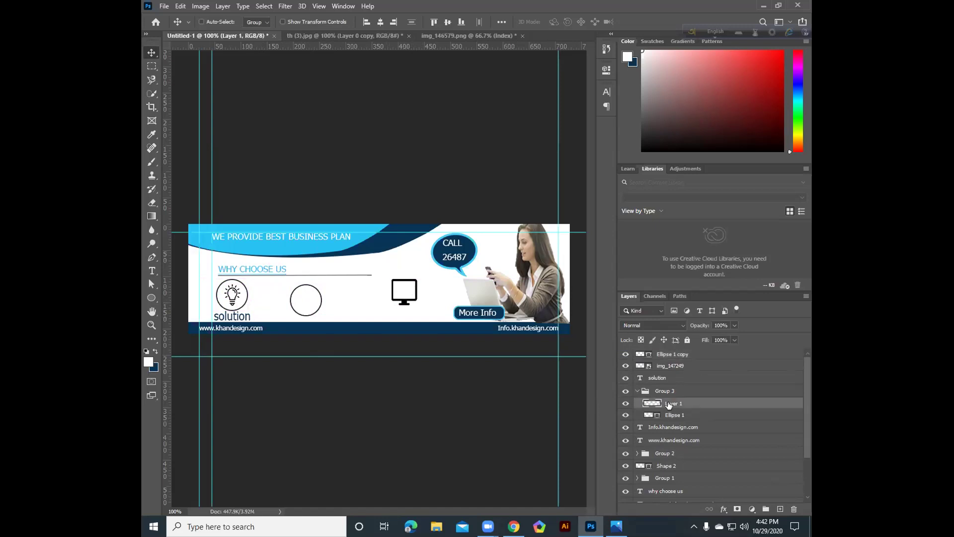
{"action": "left_click", "coordinate": [794, 510]}
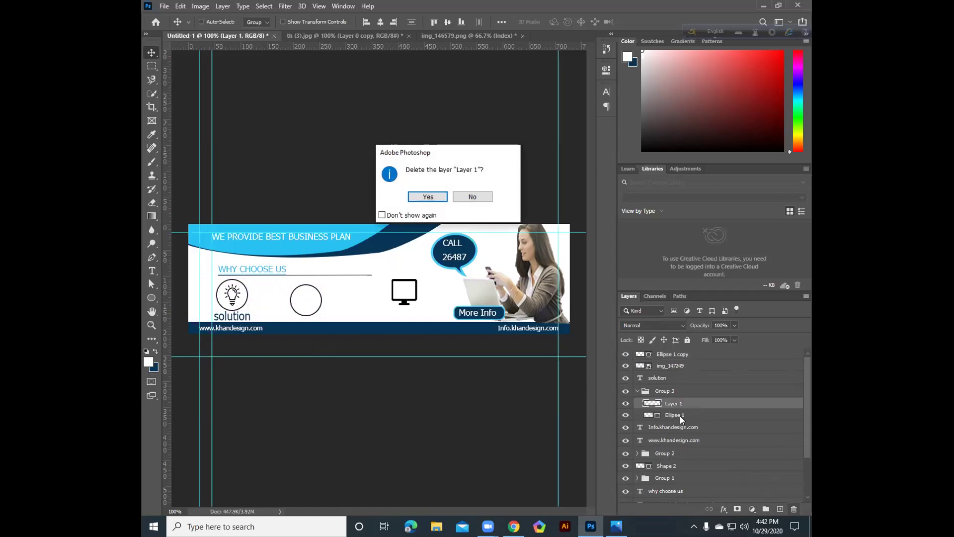
{"action": "left_click", "coordinate": [425, 199]}
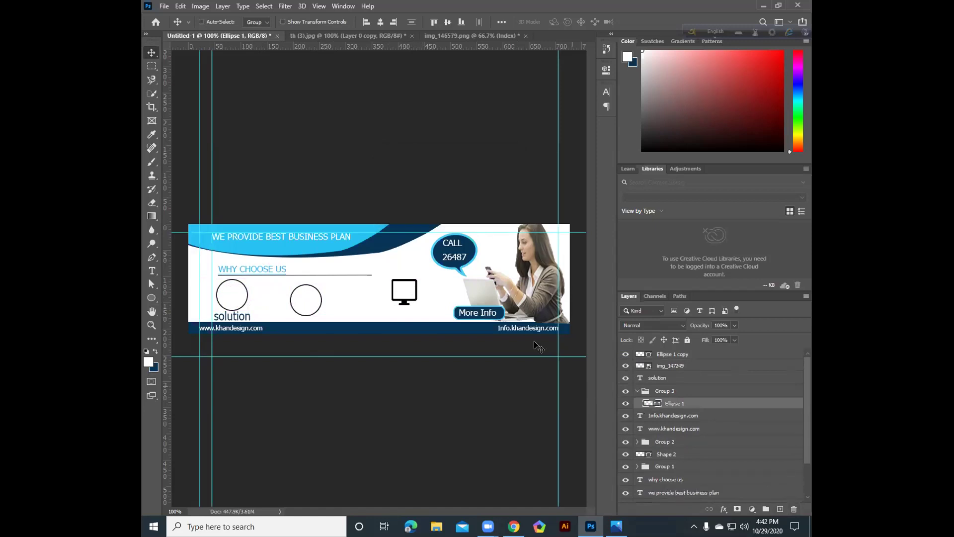
{"action": "key", "text": "ctrl+z"}
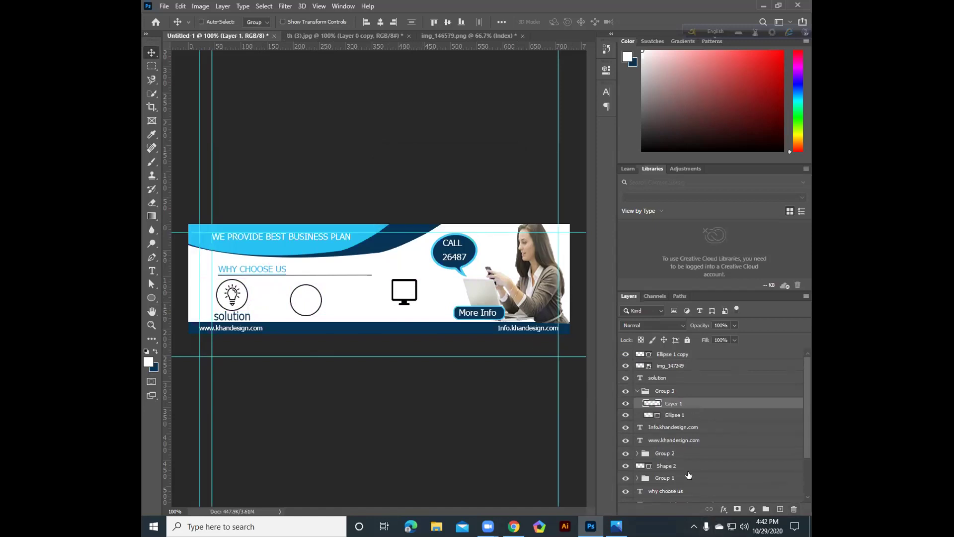
- Group the solution text layer together with Group 3 and check the contents of the new group
{"action": "left_click", "coordinate": [671, 418]}
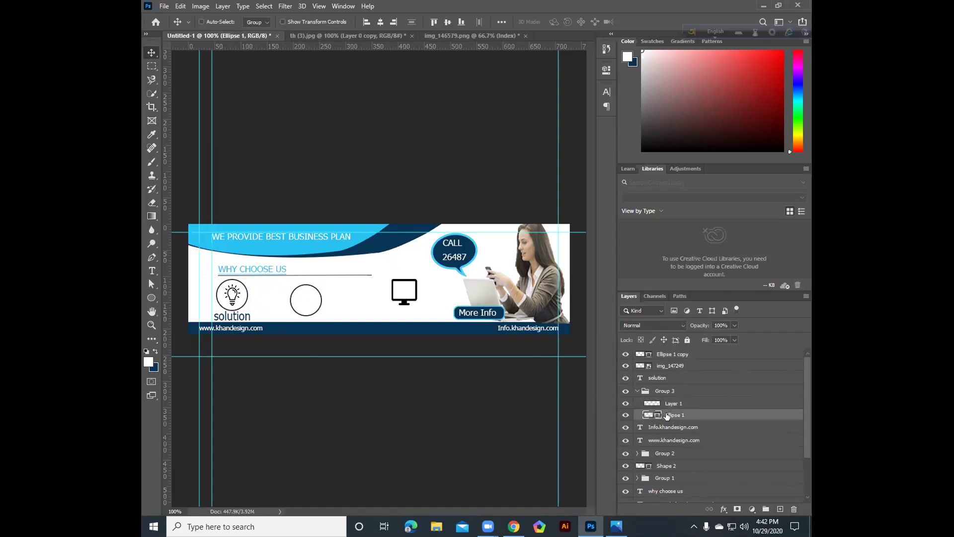
{"action": "left_click", "coordinate": [638, 391]}
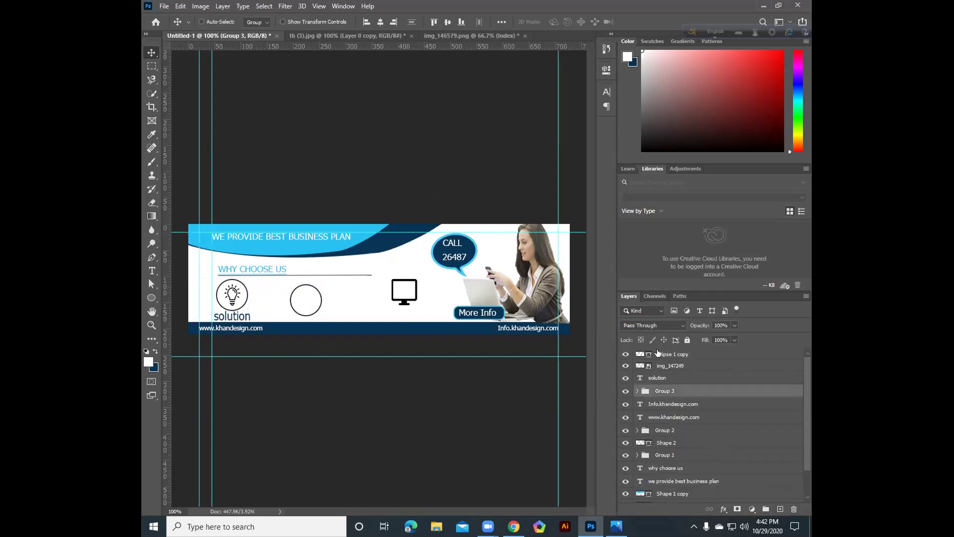
{"action": "left_click", "coordinate": [658, 353]}
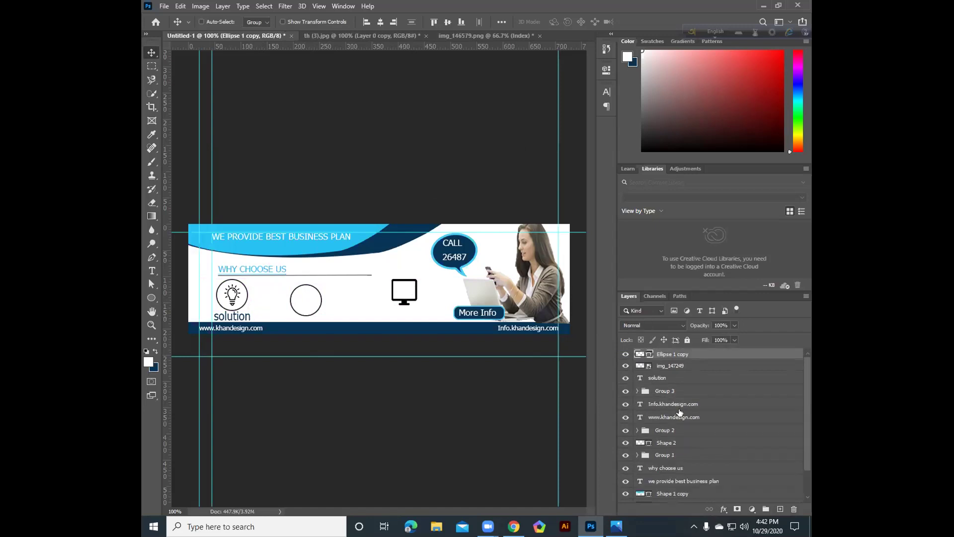
{"action": "left_click", "coordinate": [655, 379]}
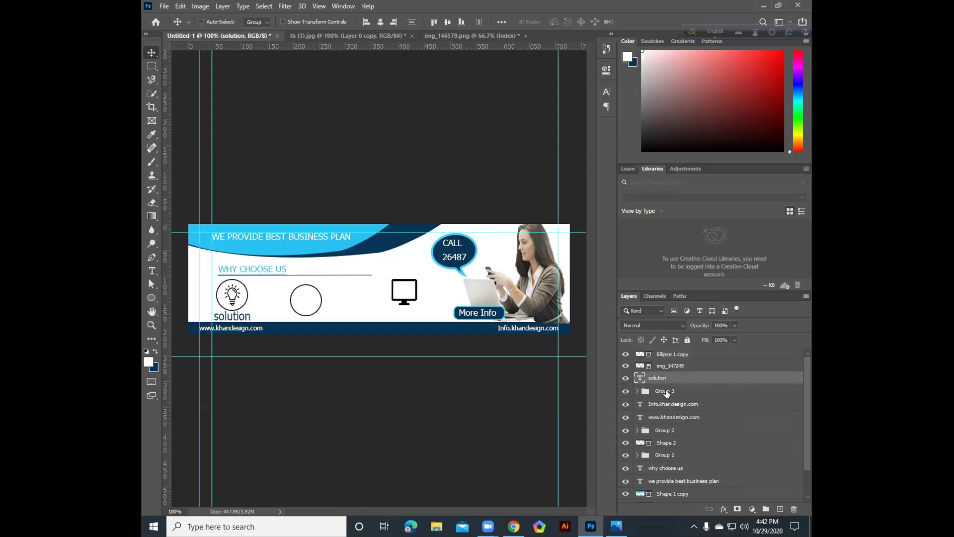
{"action": "left_click", "coordinate": [667, 392], "text": "shift"}
{"action": "left_click", "coordinate": [763, 510]}
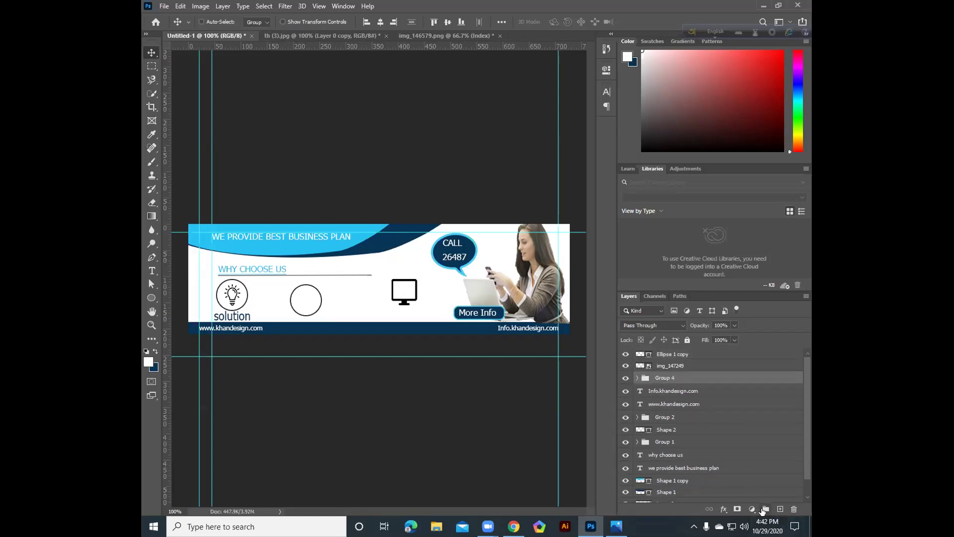
{"action": "left_click", "coordinate": [637, 378]}
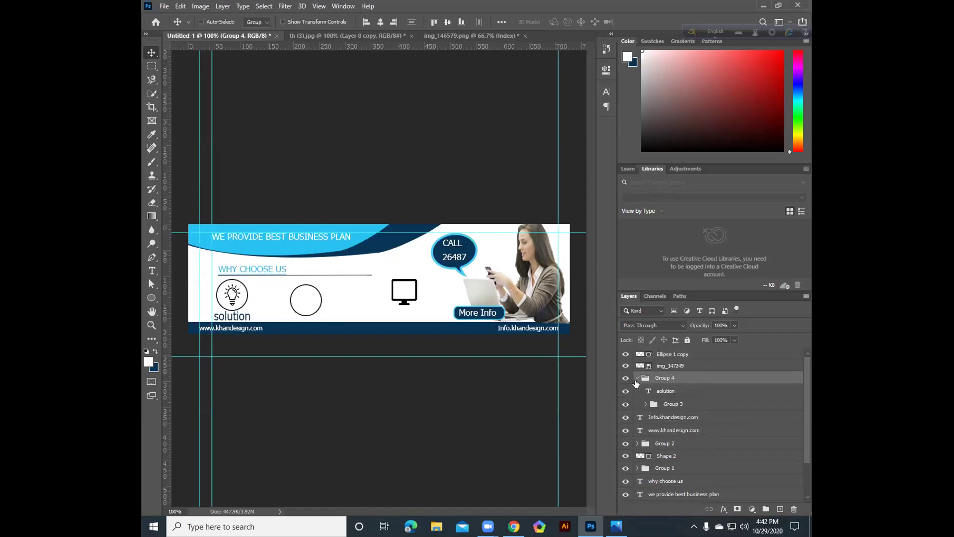
{"action": "left_click", "coordinate": [637, 378]}
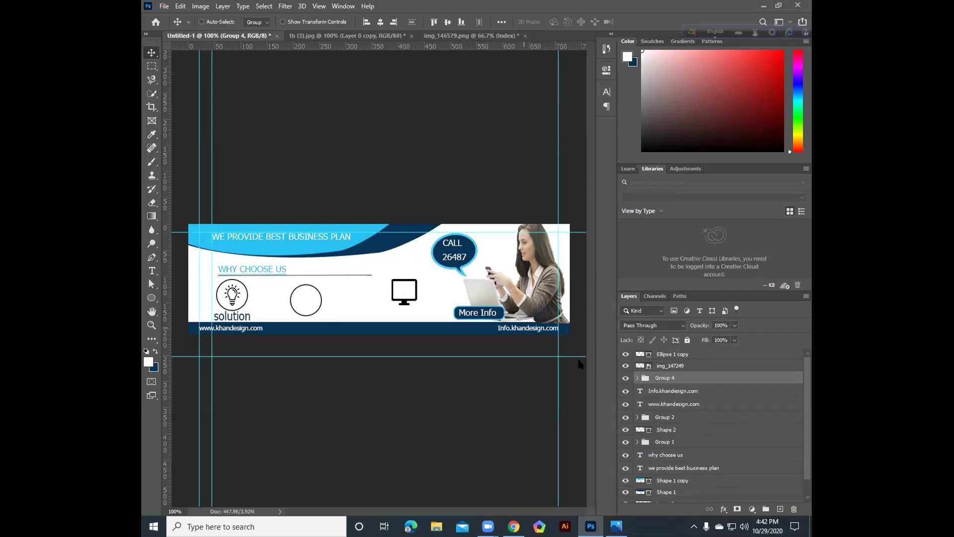
{"action": "left_click_drag", "start_coordinate": [322, 300], "coordinate": [337, 325]}
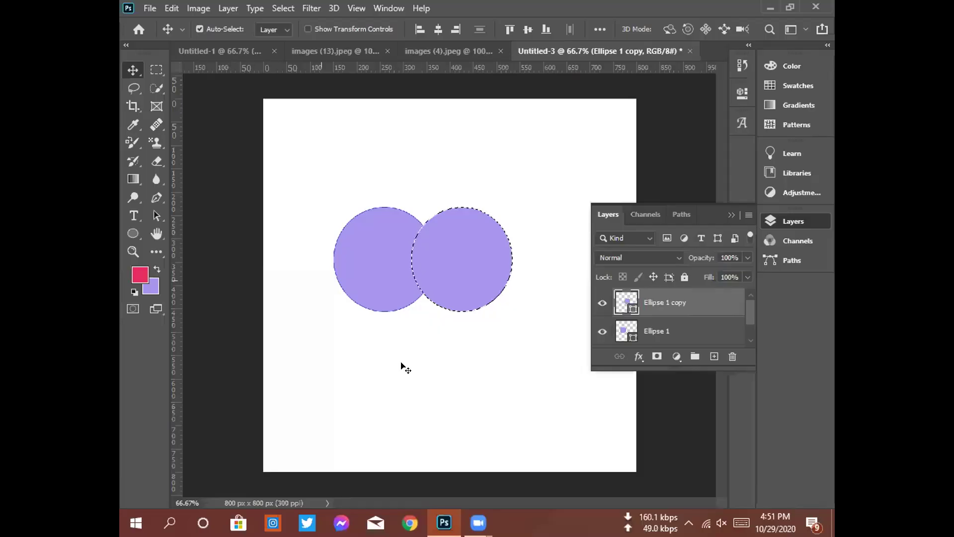
- Rasterize the Ellipse 1 shape layer holding the left circle
{"action": "left_click", "coordinate": [640, 329]}
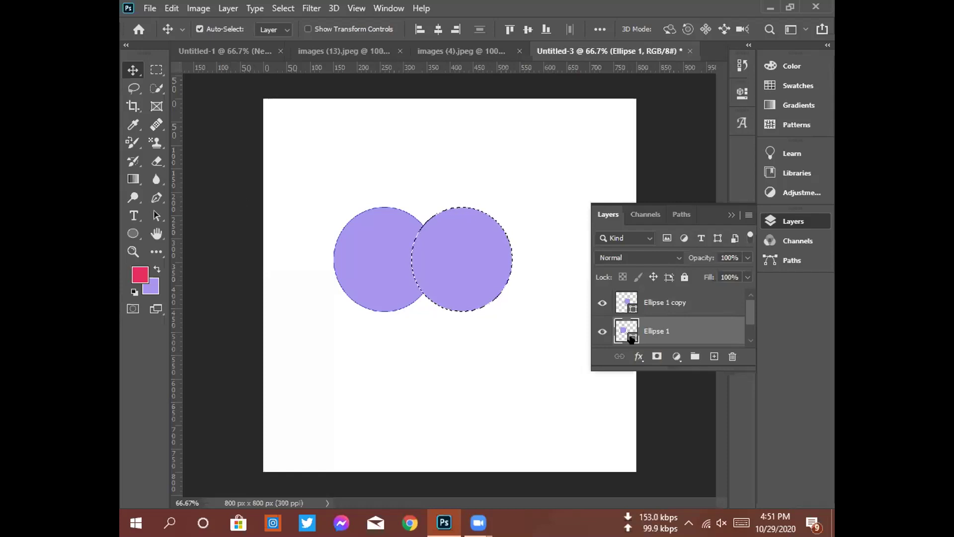
{"action": "right_click", "coordinate": [631, 339]}
{"action": "left_click", "coordinate": [666, 333]}
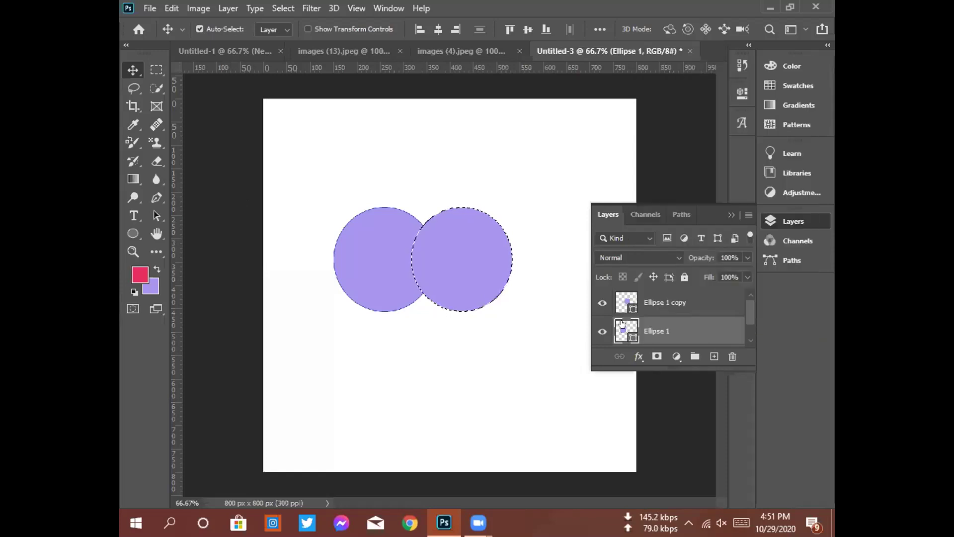
{"action": "right_click", "coordinate": [673, 323]}
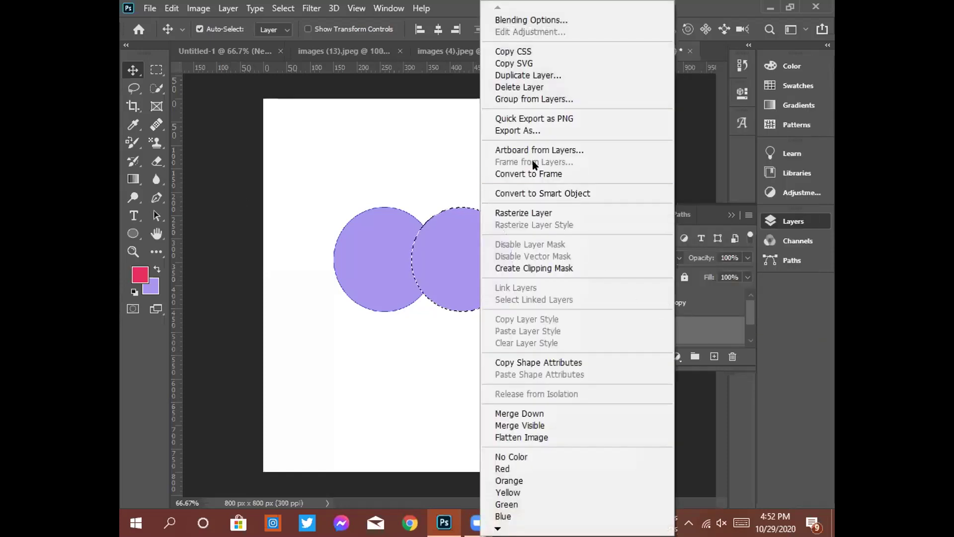
{"action": "left_click", "coordinate": [526, 213]}
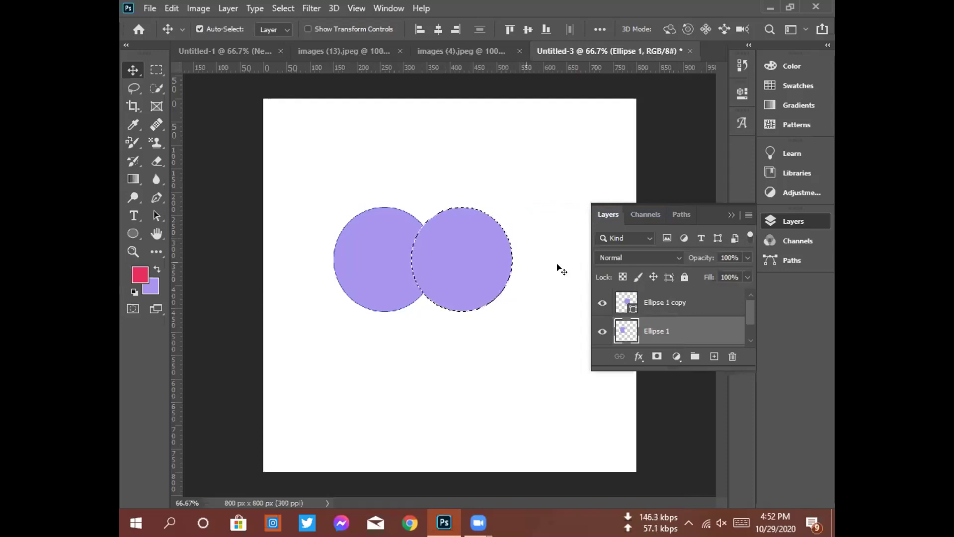
- Cut the selected overlap out of Ellipse 1 and toggle the Ellipse 1 copy layer's visibility to check the crescent
{"action": "left_click", "coordinate": [603, 301]}
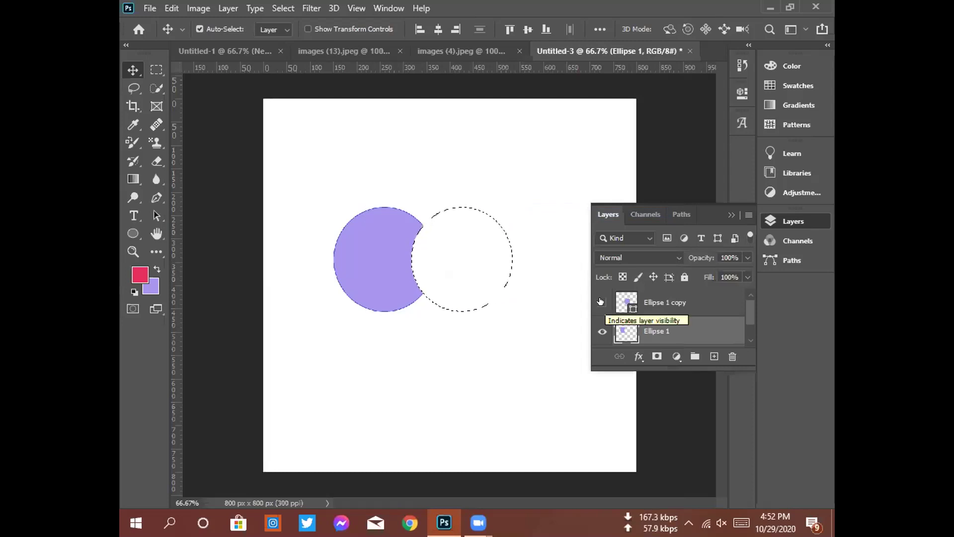
{"action": "key", "text": "ctrl+d"}
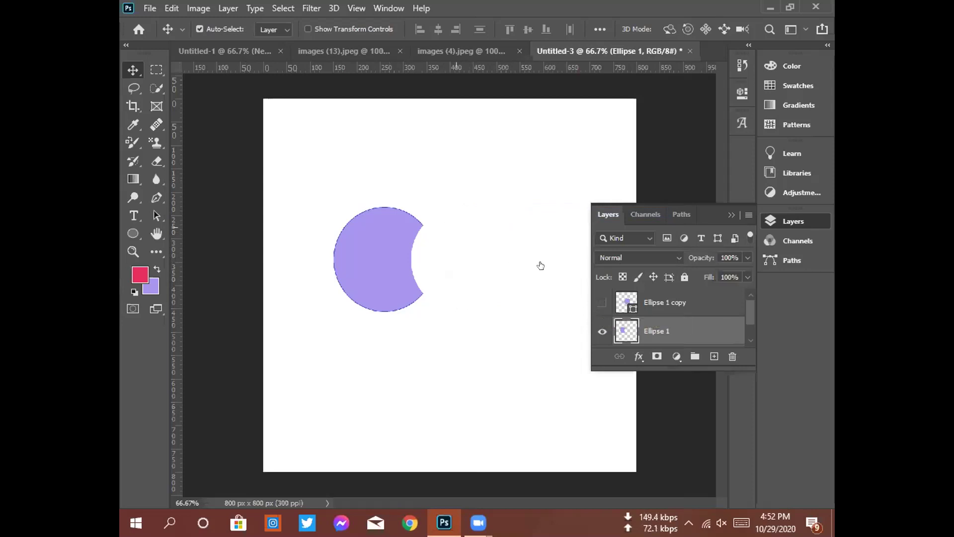
{"action": "key", "text": "ctrl"}
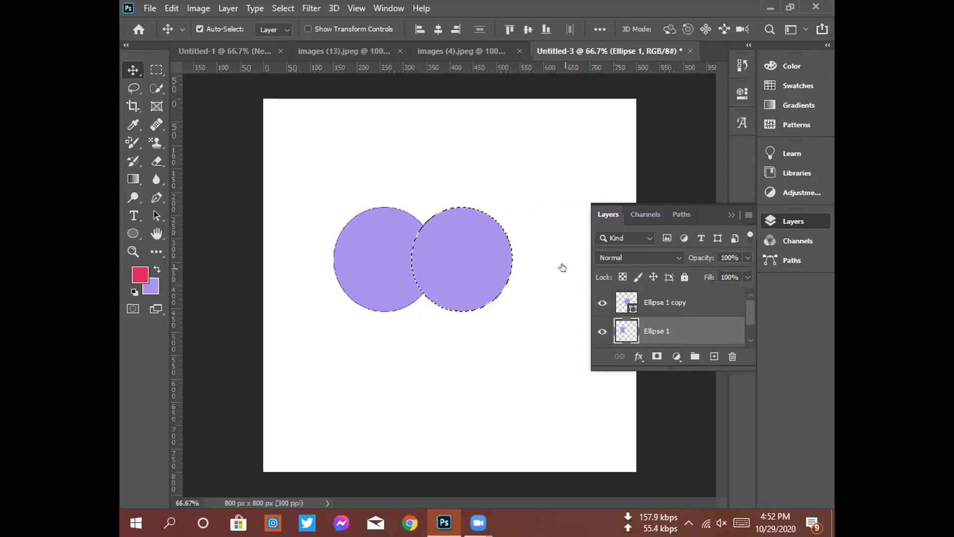
{"action": "right_click", "coordinate": [618, 329]}
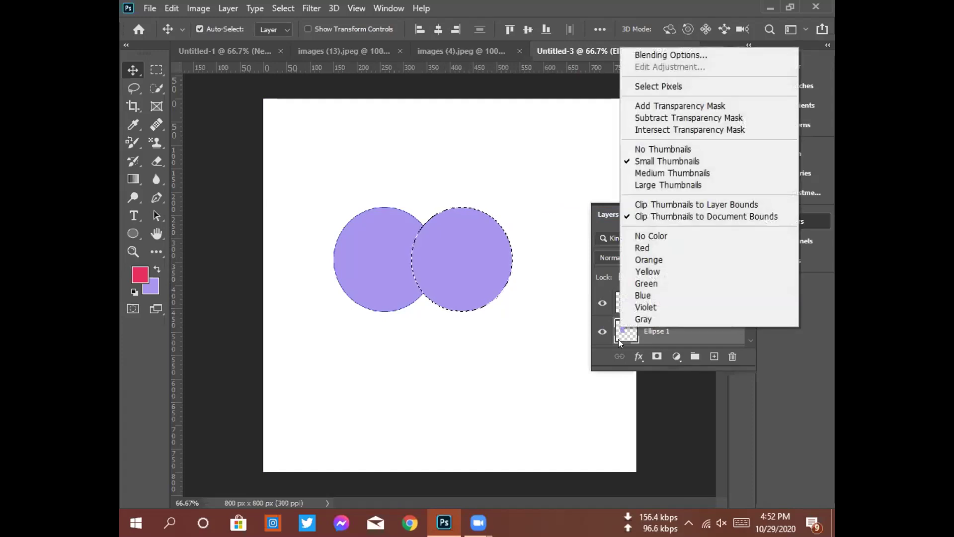
{"action": "left_click", "coordinate": [622, 332]}
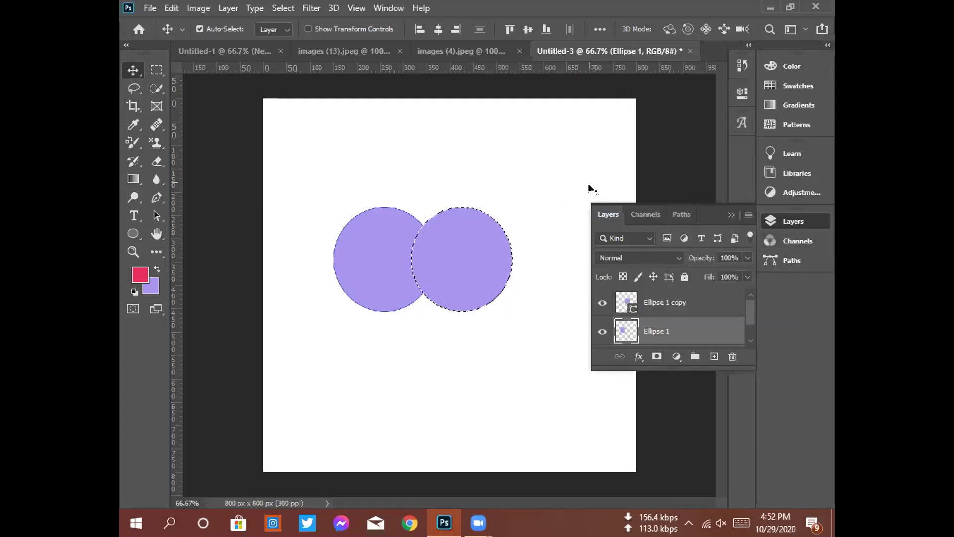
{"action": "left_click", "coordinate": [601, 304]}
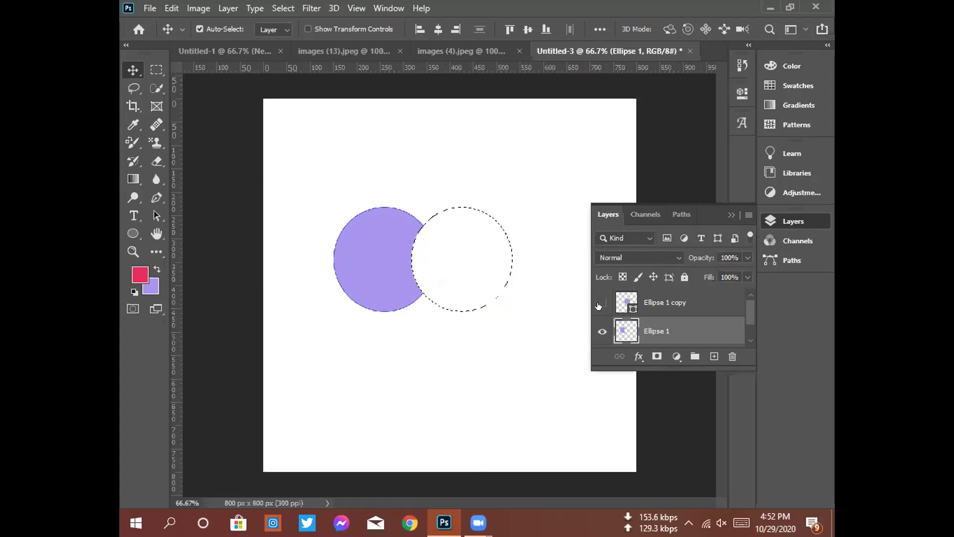
{"action": "left_click", "coordinate": [600, 303]}
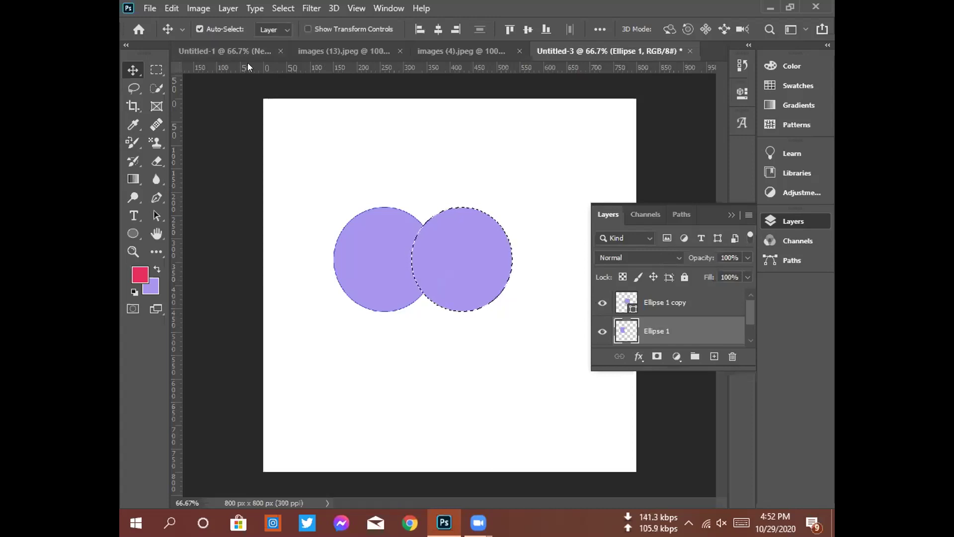
- Undo the edits back to the single original circle and duplicate it to the right so the copy overlaps its right half
{"action": "key", "text": "ctrl+comma"}
{"action": "key", "text": "z"}
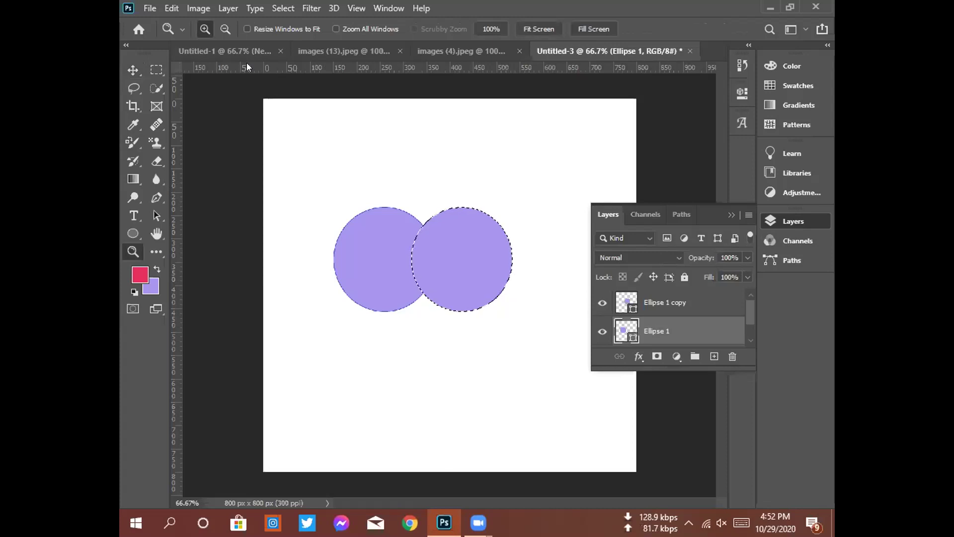
{"action": "key", "text": "ctrl+z"}
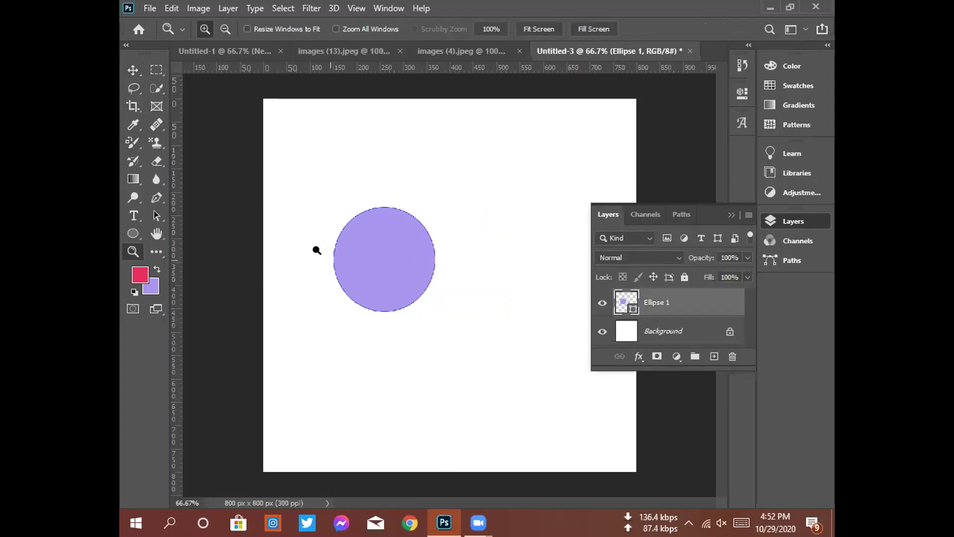
{"action": "left_click", "coordinate": [140, 66]}
{"action": "left_click_drag", "start_coordinate": [365, 273], "coordinate": [416, 276]}
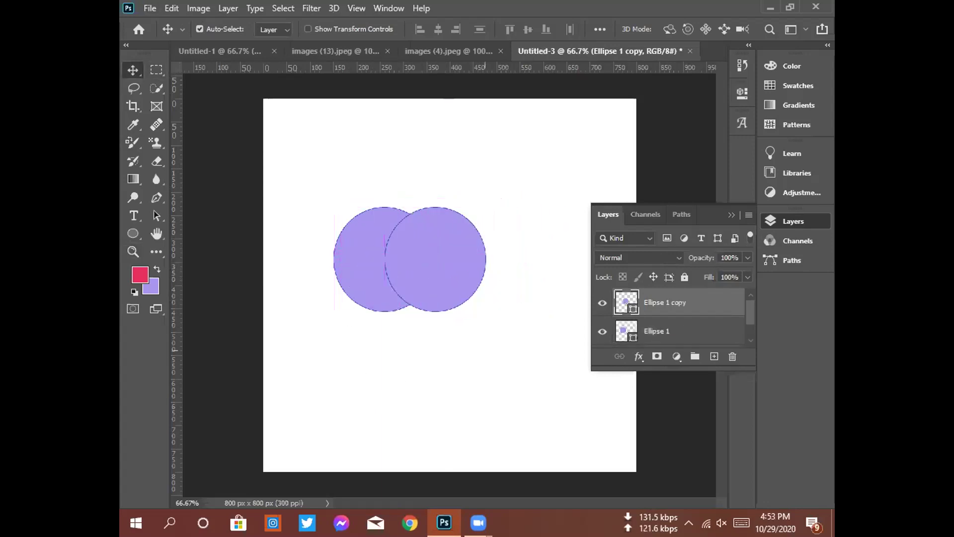
- Load the left circle's outline from Ellipse 1 as a selection and make the Ellipse 1 copy layer active
{"action": "right_click", "coordinate": [630, 310]}
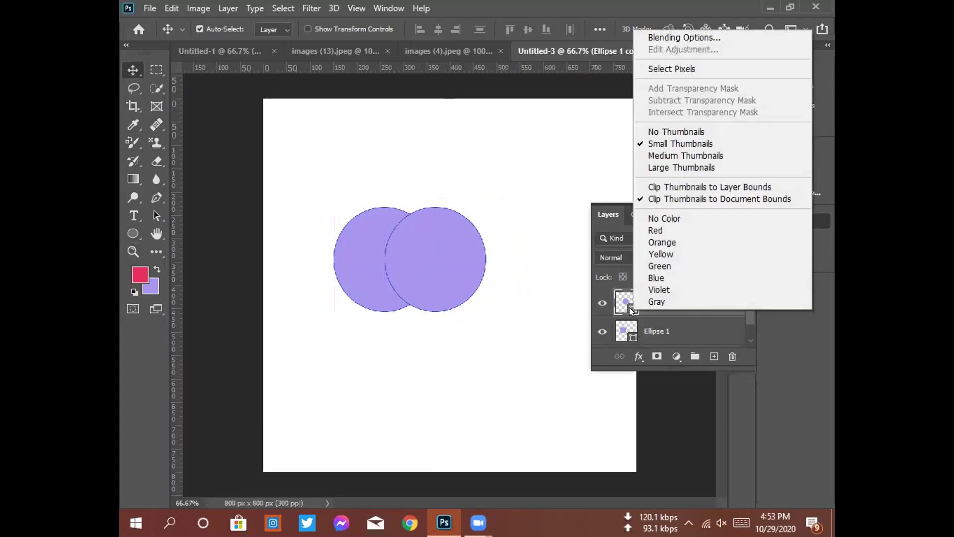
{"action": "left_click", "coordinate": [628, 333]}
{"action": "left_click", "coordinate": [629, 336]}
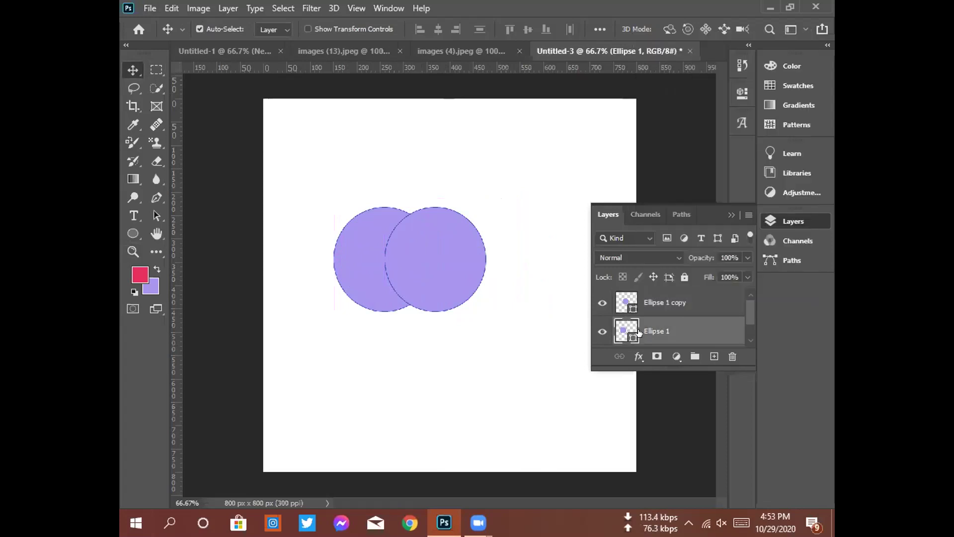
{"action": "right_click", "coordinate": [630, 338]}
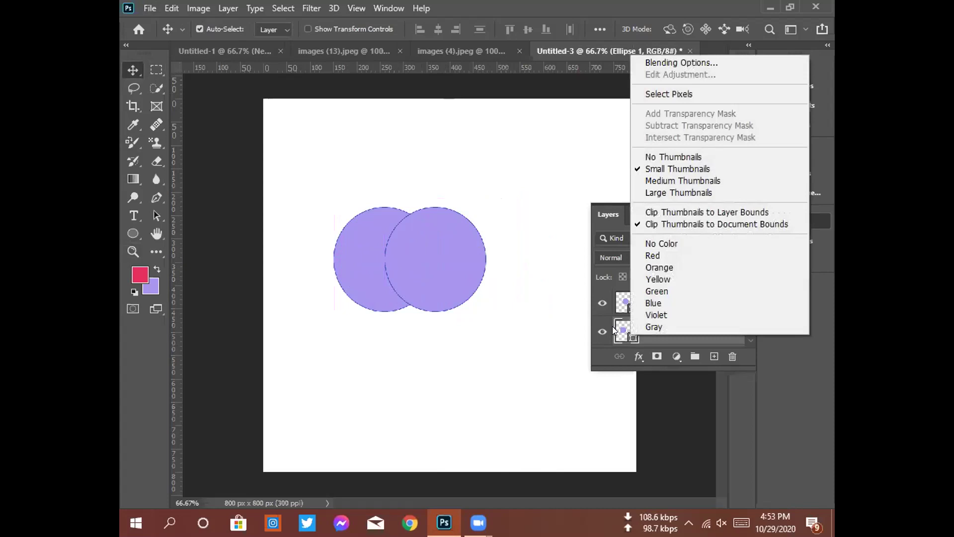
{"action": "left_click", "coordinate": [522, 259]}
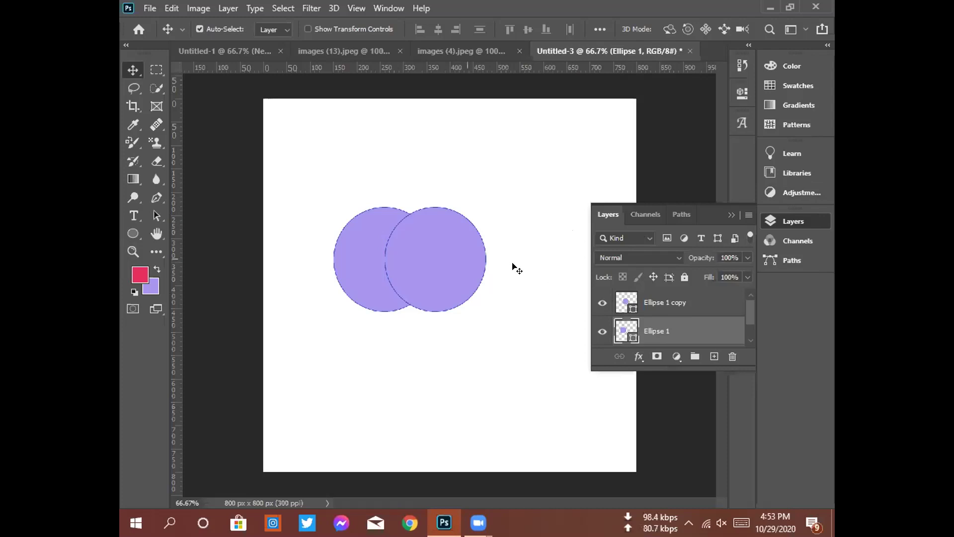
{"action": "left_click", "coordinate": [630, 335], "text": "ctrl"}
{"action": "right_click", "coordinate": [630, 336]}
{"action": "key", "text": "Escape"}
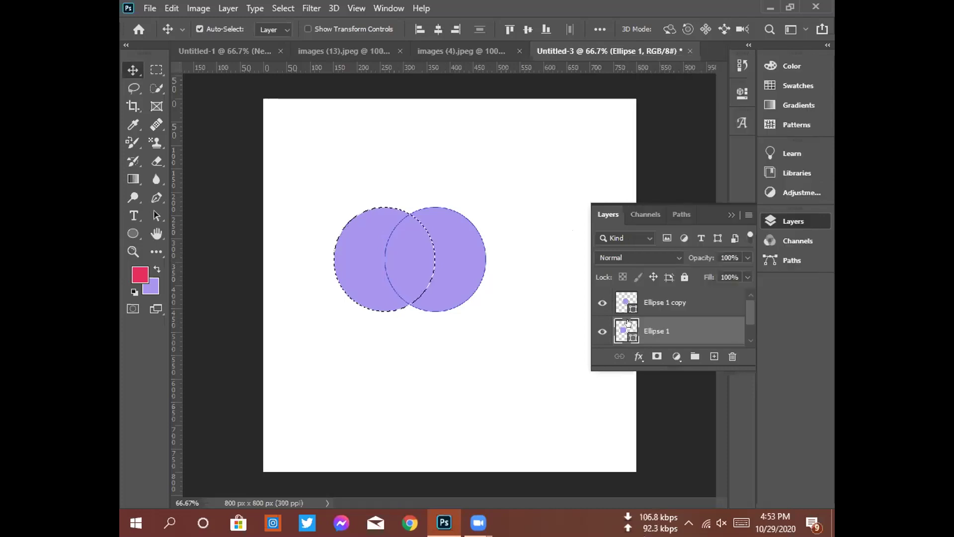
{"action": "left_click", "coordinate": [630, 309]}
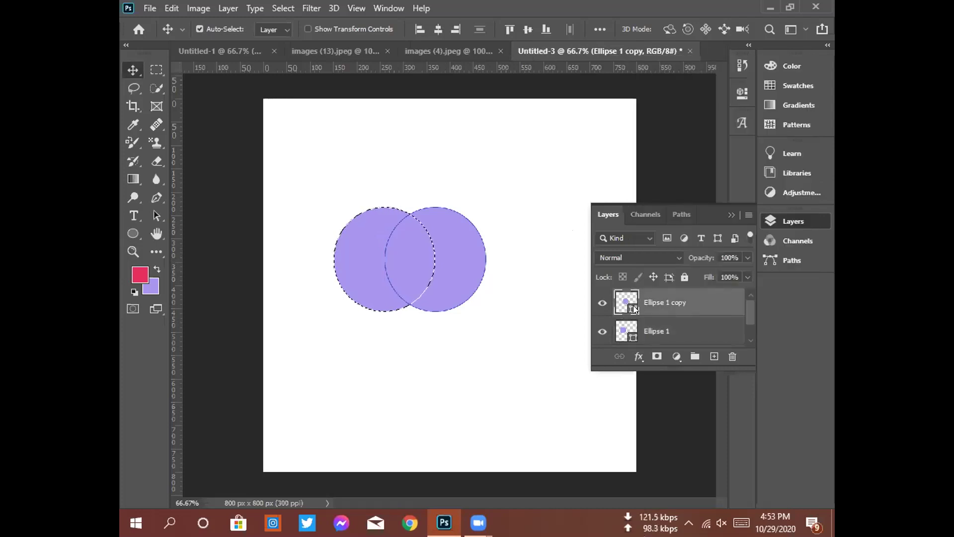
{"action": "right_click", "coordinate": [630, 308]}
{"action": "key", "text": "Escape"}
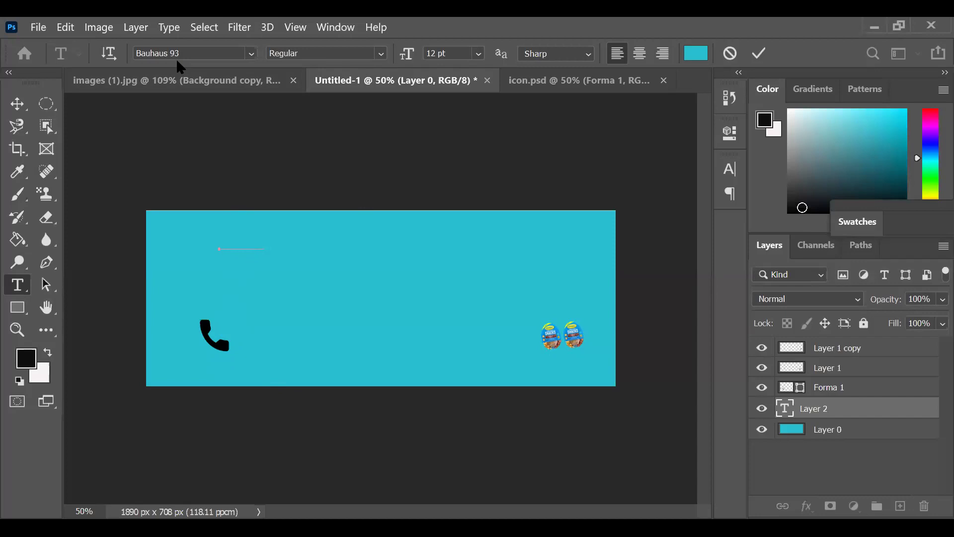
- Set the banner text colour to near-black (RGB 4, 4, 4) and enter "everything shop" in the upper left area
{"action": "left_click", "coordinate": [695, 54]}
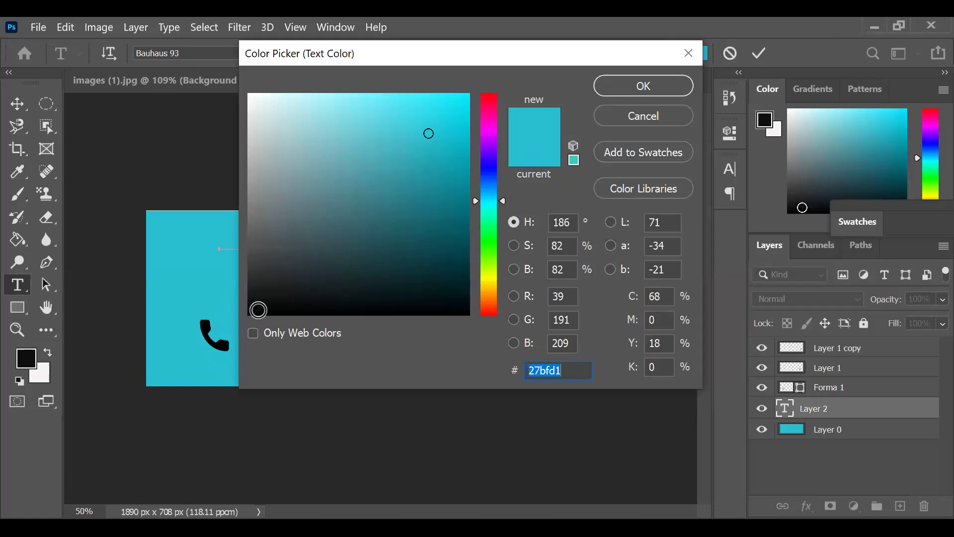
{"action": "left_click", "coordinate": [259, 311]}
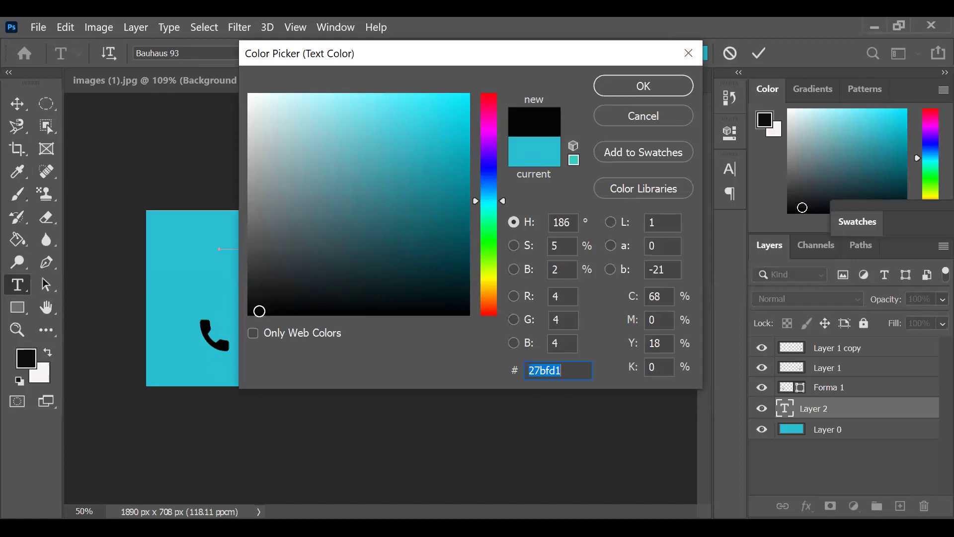
{"action": "left_click", "coordinate": [653, 92]}
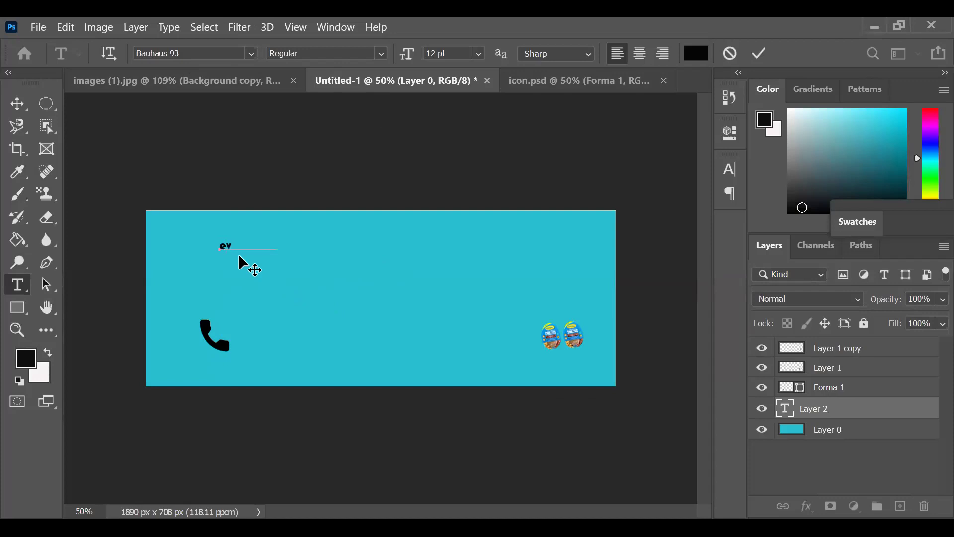
{"action": "type", "text": "thing"}
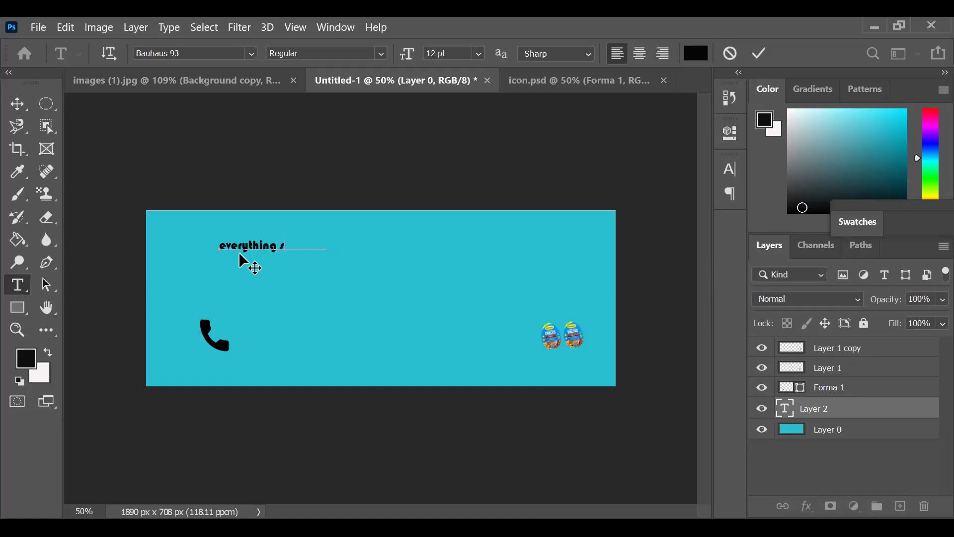
{"action": "type", "text": "shop"}
- Close the Character settings and commit the "everything shop" text by switching to icon.psd and back to Untitled-1
{"action": "key", "text": "ctrl+t"}
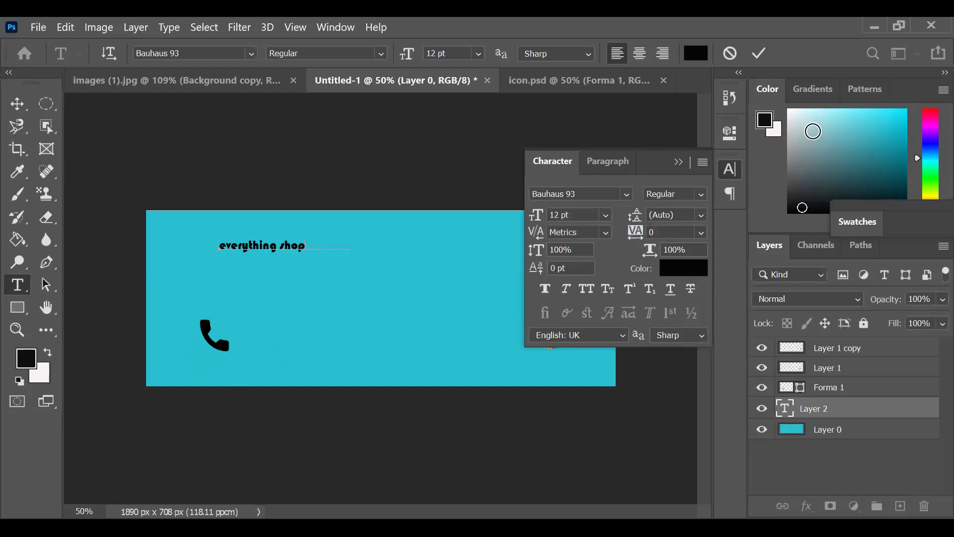
{"action": "left_click", "coordinate": [678, 162]}
{"action": "key", "text": "ctrl+t"}
{"action": "key", "text": "ctrl+t"}
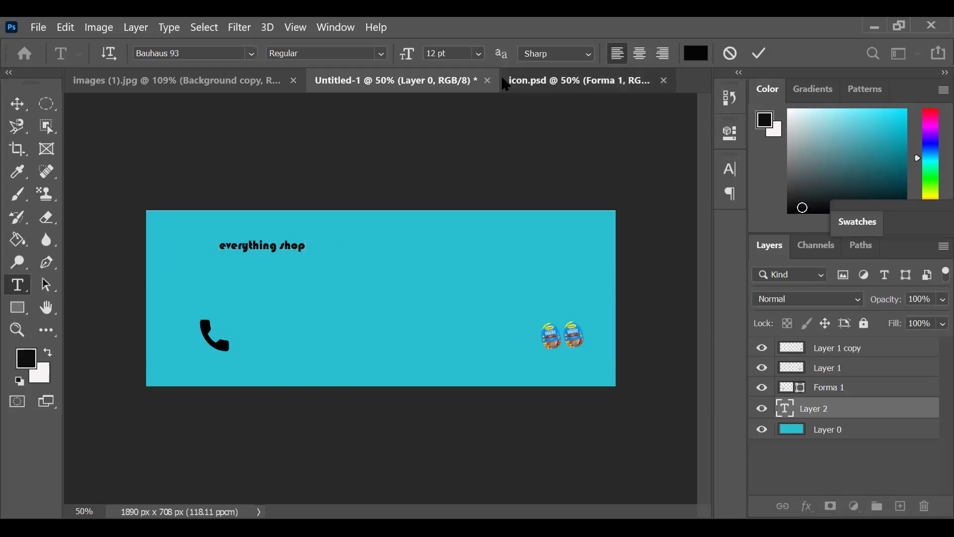
{"action": "left_click", "coordinate": [504, 82]}
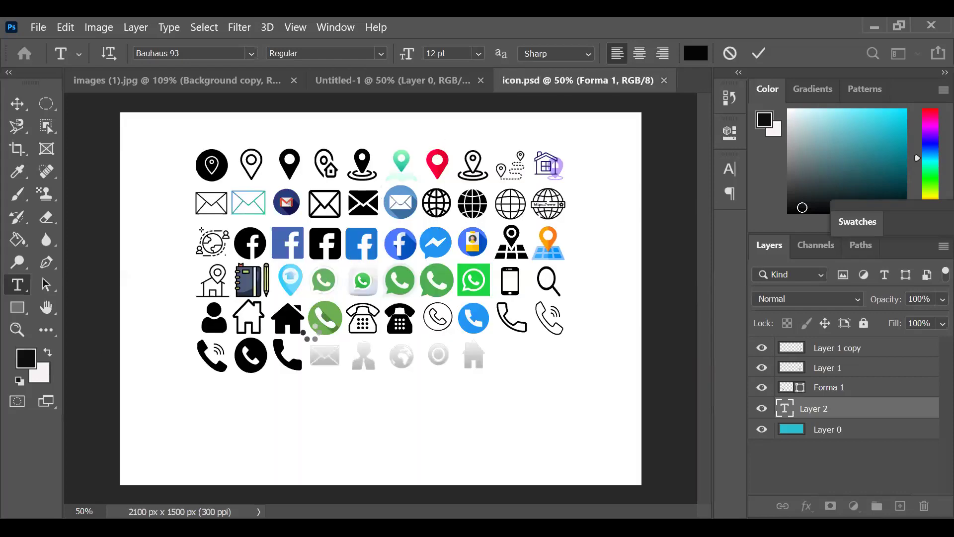
{"action": "left_click", "coordinate": [368, 82]}
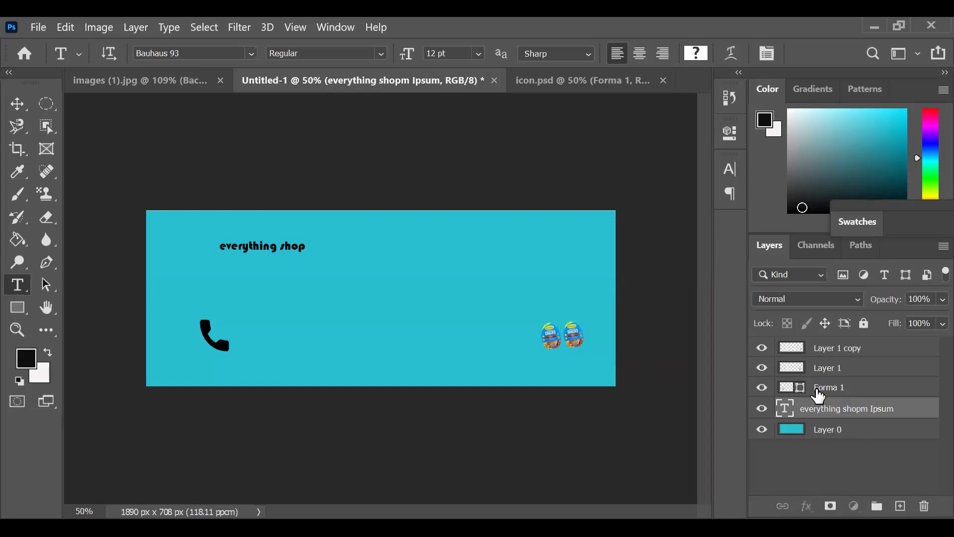
{"action": "left_click", "coordinate": [819, 395]}
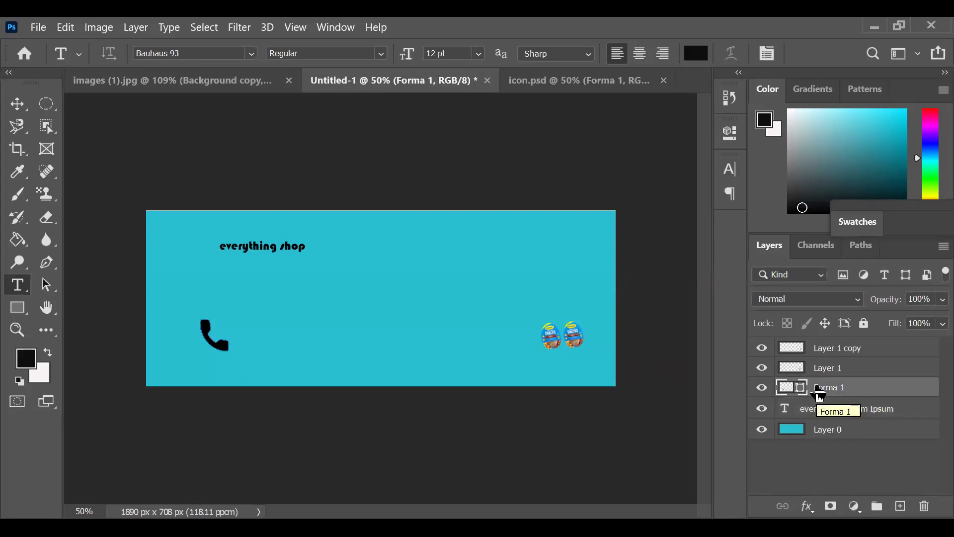
{"action": "left_click", "coordinate": [819, 372]}
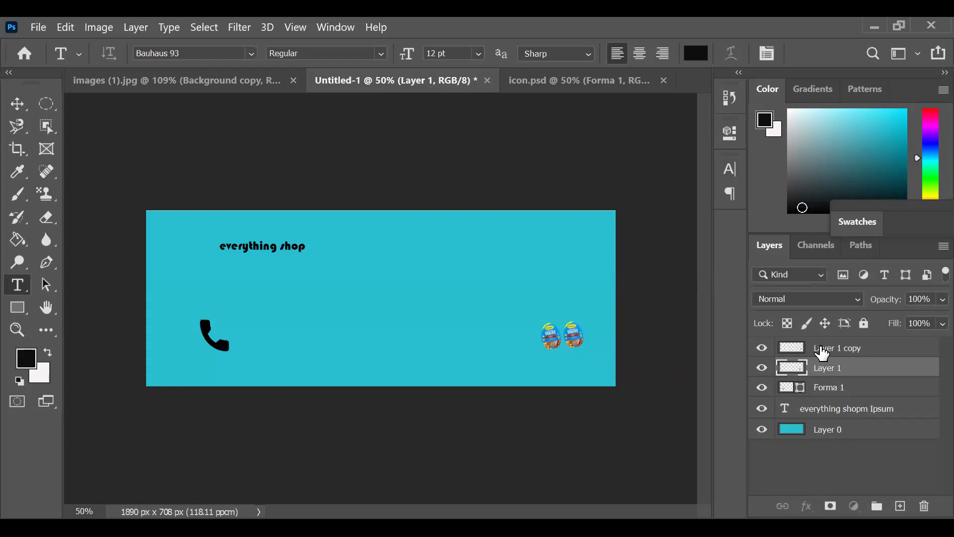
{"action": "left_click", "coordinate": [822, 352]}
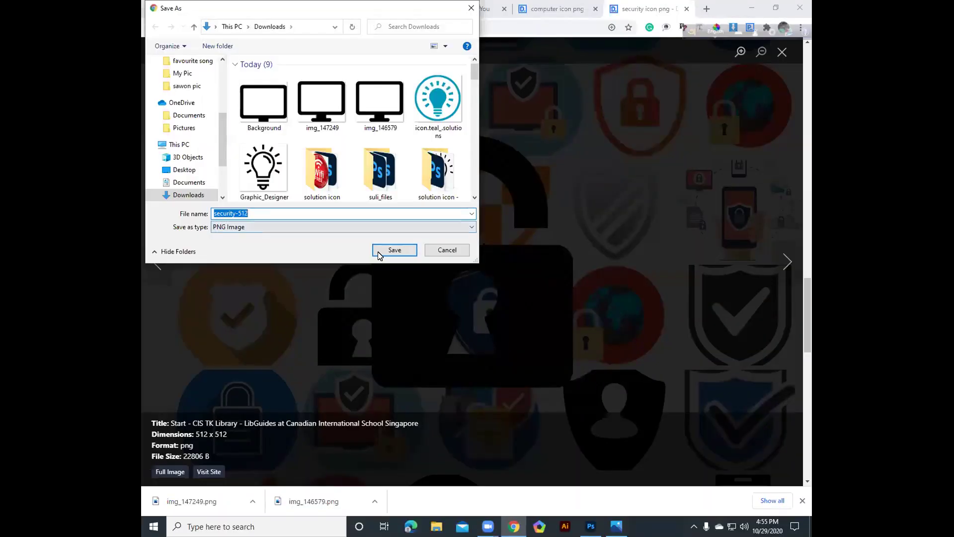
- Save the padlock image as security-512 PNG in Downloads and switch to the Untitled-1 banner in Photoshop
{"action": "left_click", "coordinate": [392, 246]}
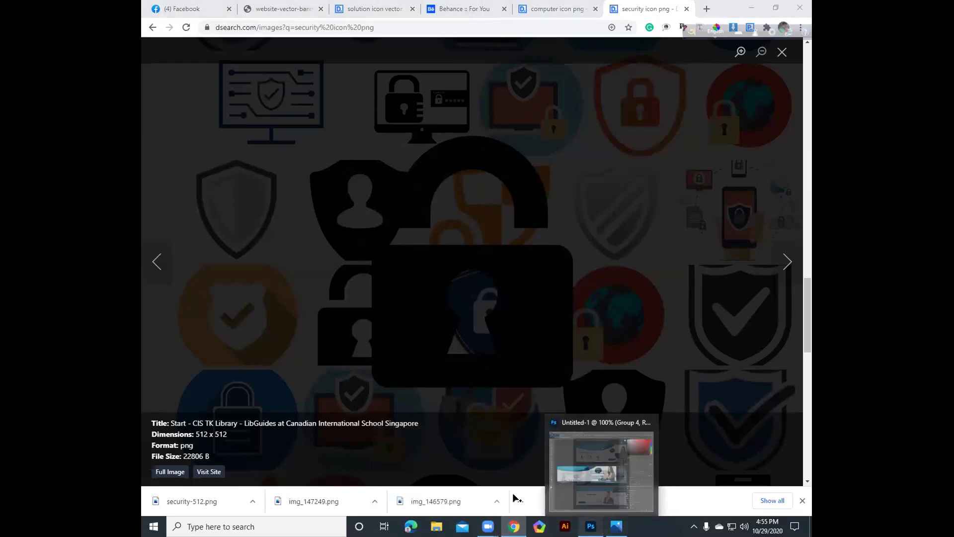
{"action": "left_click", "coordinate": [591, 526]}
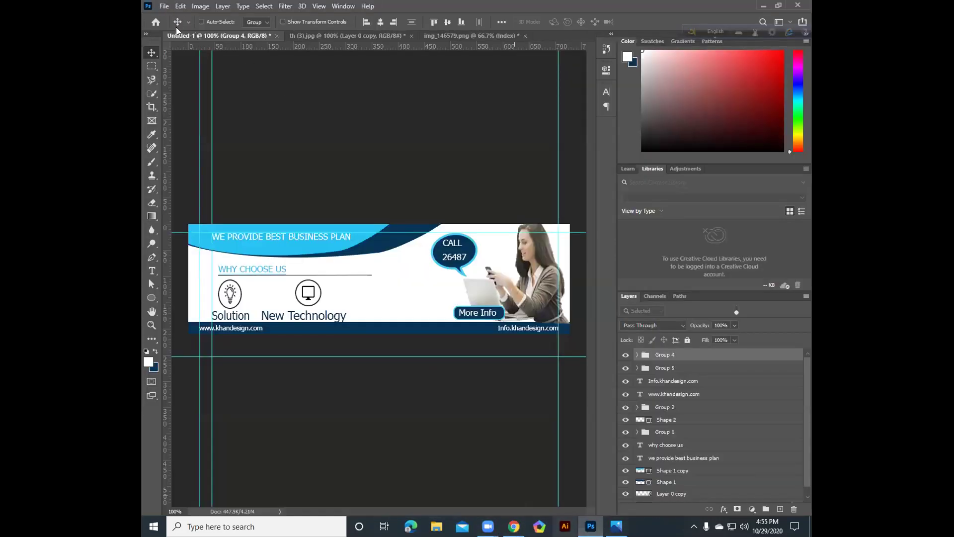
- Bring the padlock image into the banner as a new layer and scale it to about 4.89% width and 7.24% height
{"action": "key", "text": "alt+f"}
{"action": "key", "text": "o"}
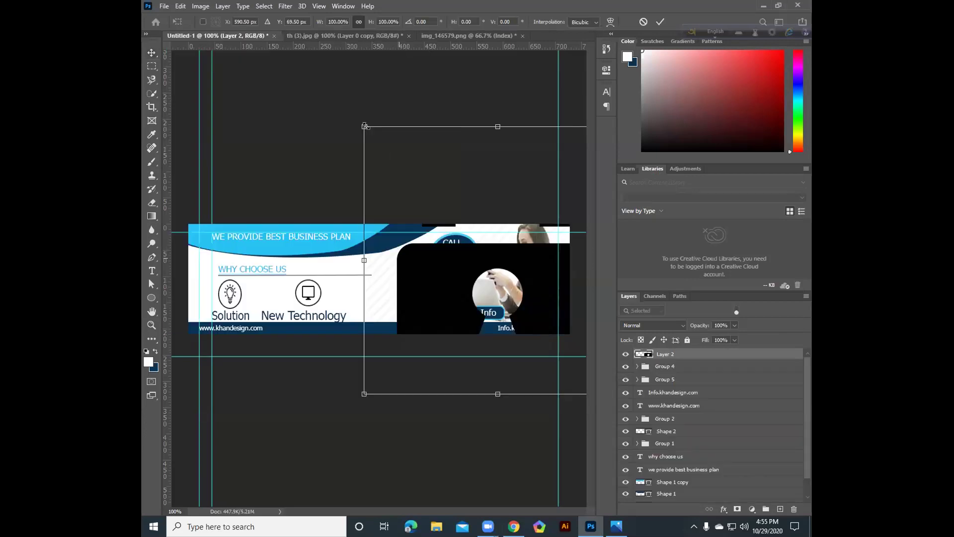
{"action": "left_click_drag", "start_coordinate": [364, 126], "coordinate": [493, 249]}
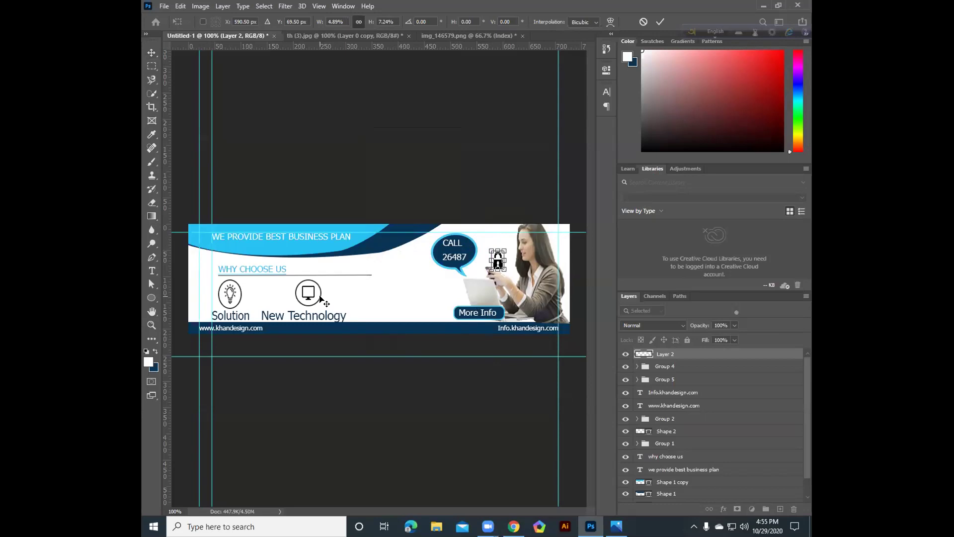
{"action": "key", "text": "Return"}
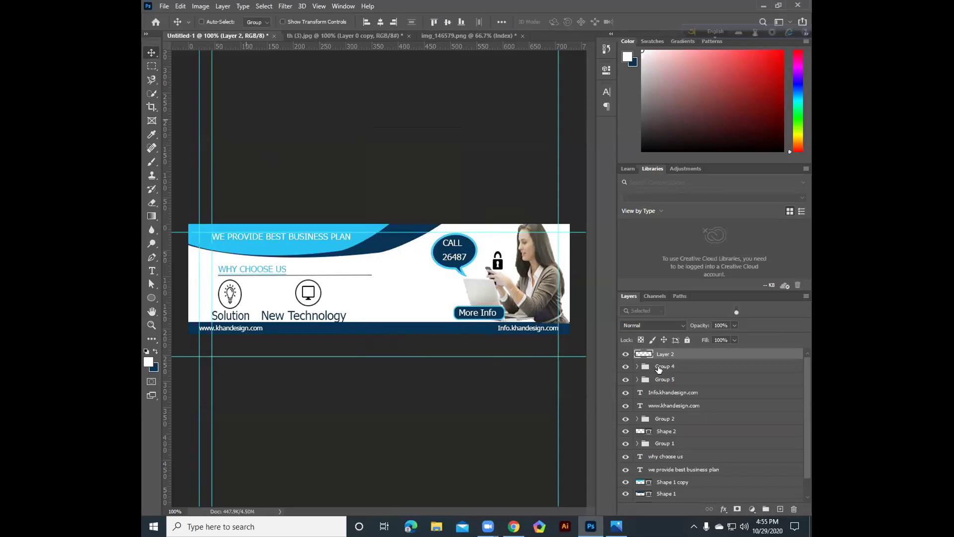
- Expand Group 4 and place horizontal guides at about 106 px along the top of the icon circles and just below them
{"action": "left_click", "coordinate": [660, 369]}
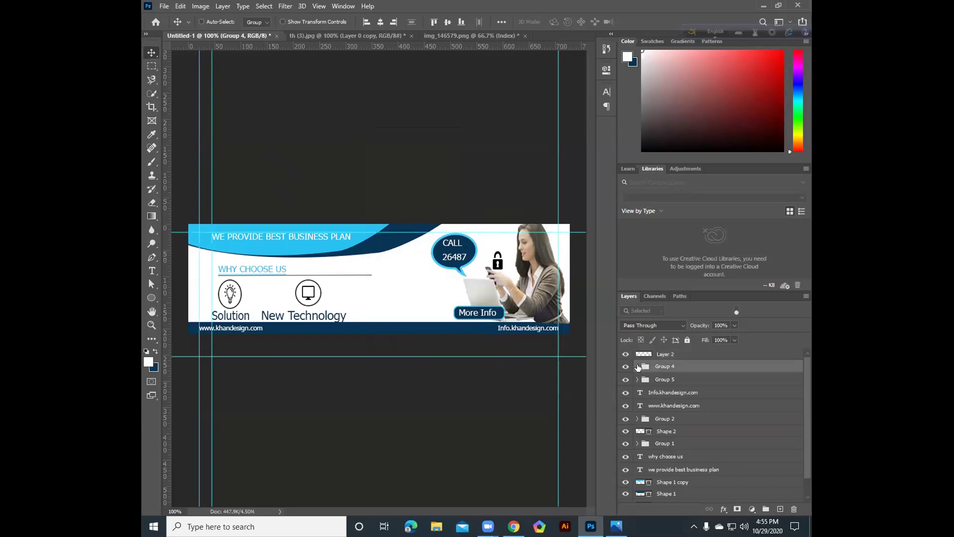
{"action": "left_click", "coordinate": [638, 367]}
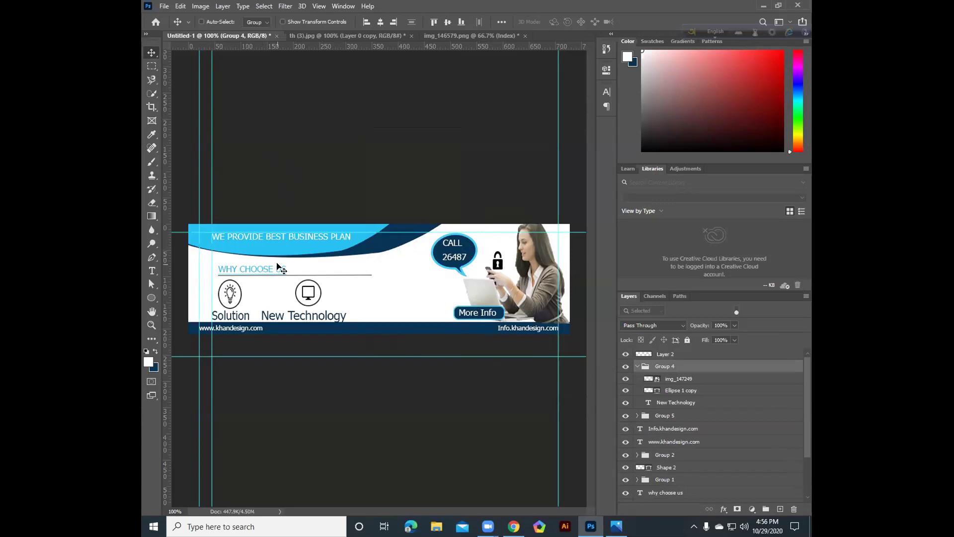
{"action": "left_click_drag", "start_coordinate": [283, 172], "coordinate": [293, 279]}
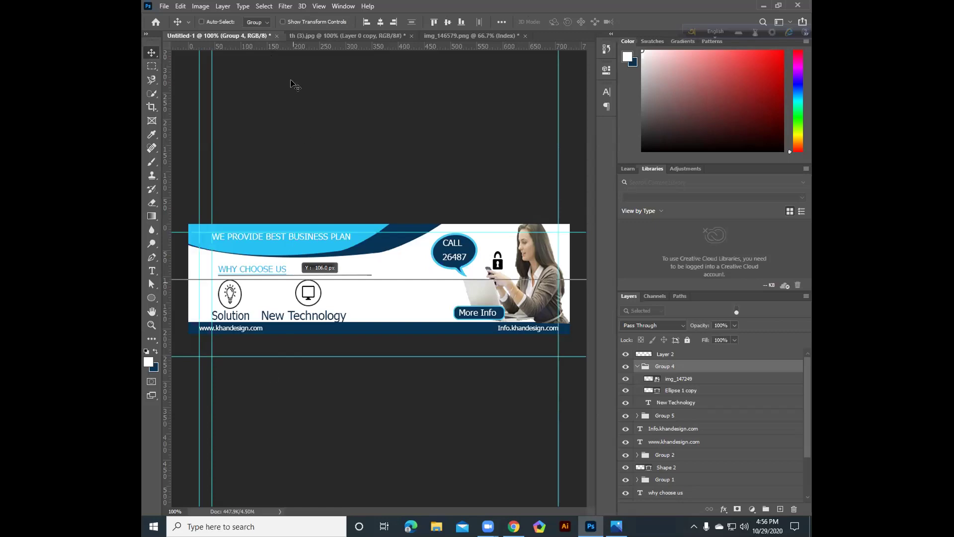
{"action": "left_click_drag", "start_coordinate": [306, 302], "coordinate": [306, 309]}
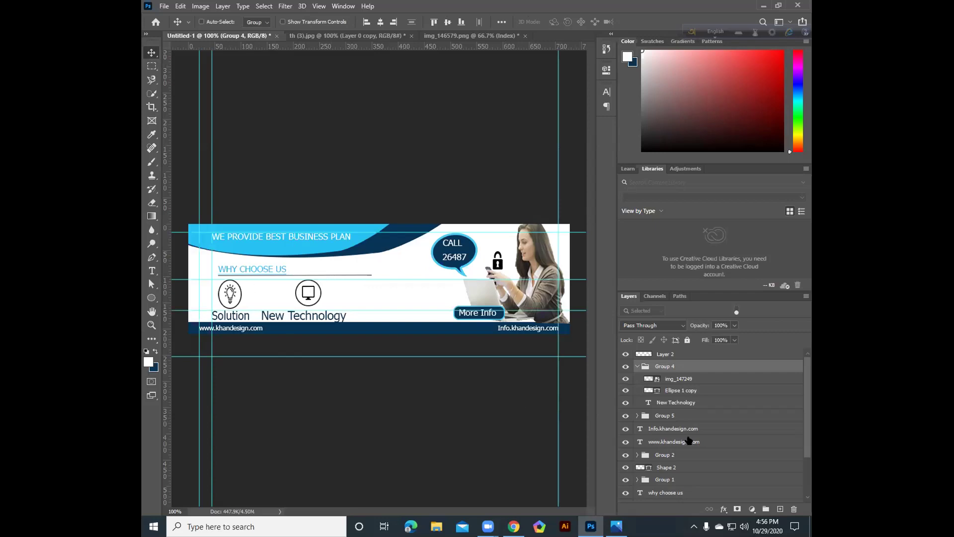
{"action": "left_click", "coordinate": [667, 416]}
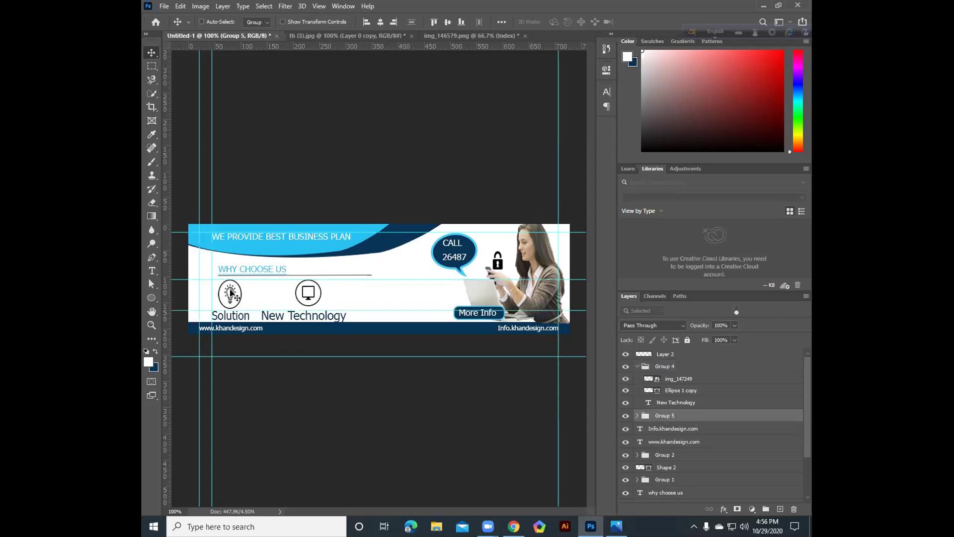
{"action": "key", "text": "ctrl"}
{"action": "key", "text": "ctrl+t"}
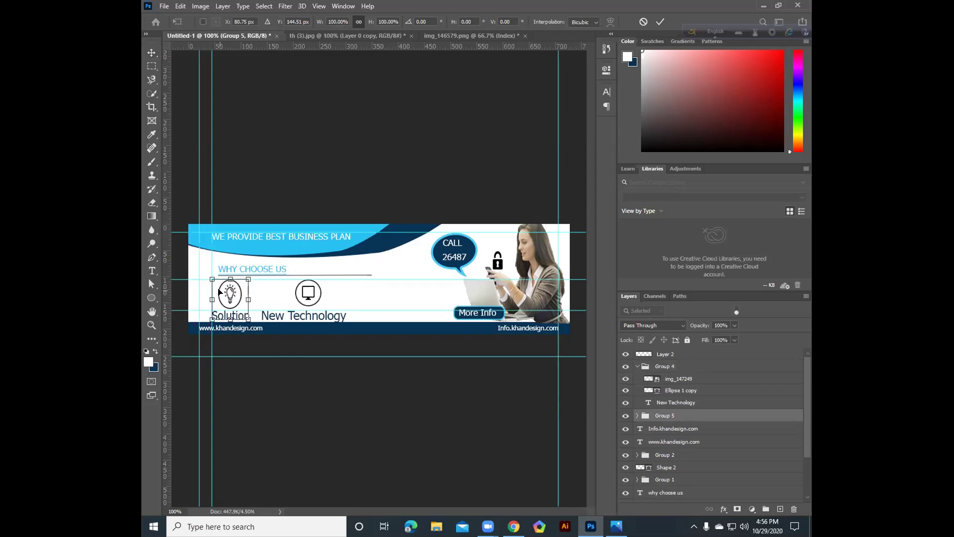
{"action": "left_click", "coordinate": [638, 416]}
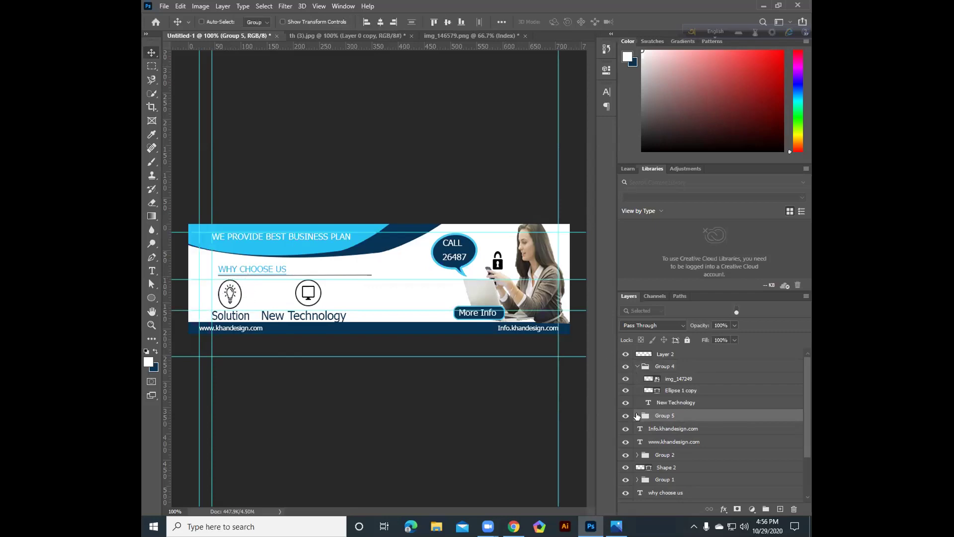
- Expand Group 5 and stretch its Group 3 light bulb icon to about 117.78% width and 98.43% height
{"action": "left_click", "coordinate": [638, 416]}
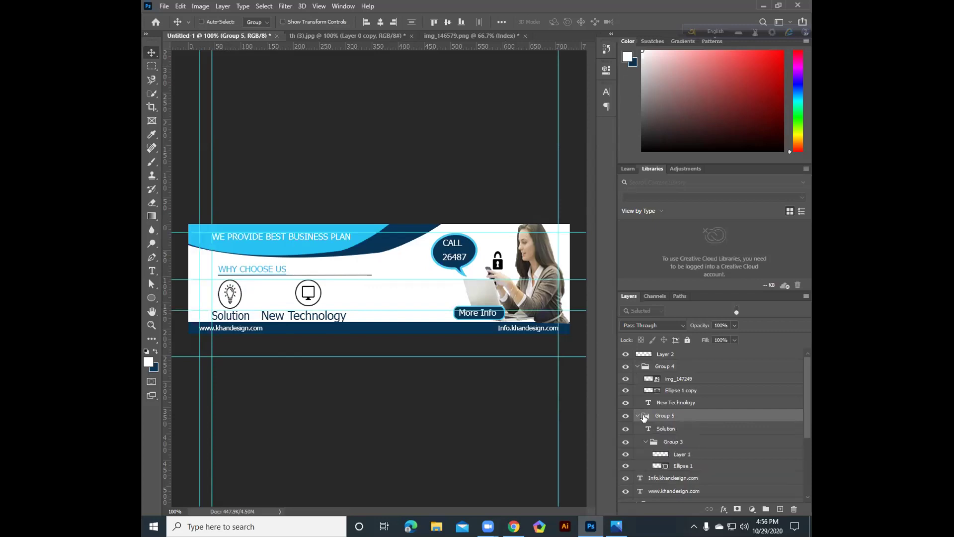
{"action": "left_click", "coordinate": [671, 442]}
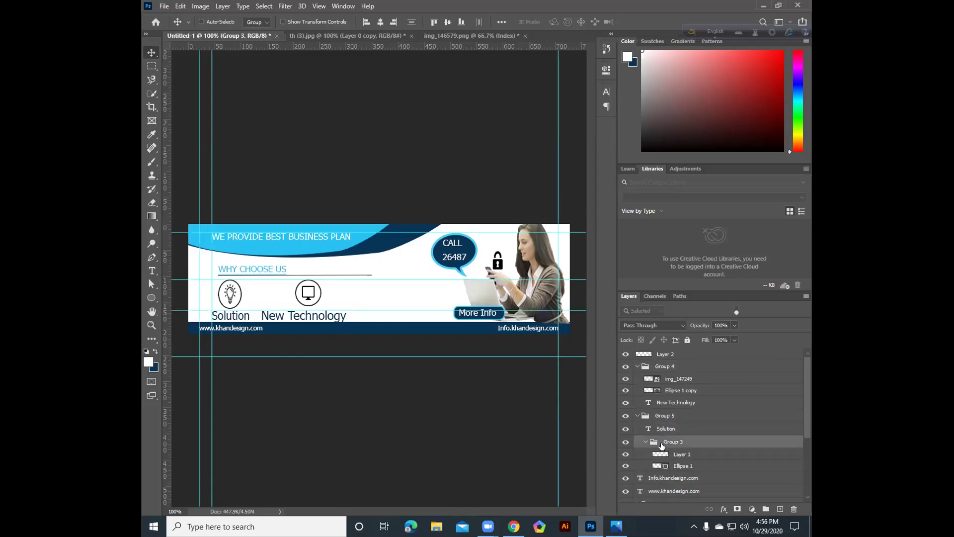
{"action": "key", "text": "ctrl"}
{"action": "key", "text": "ctrl+t"}
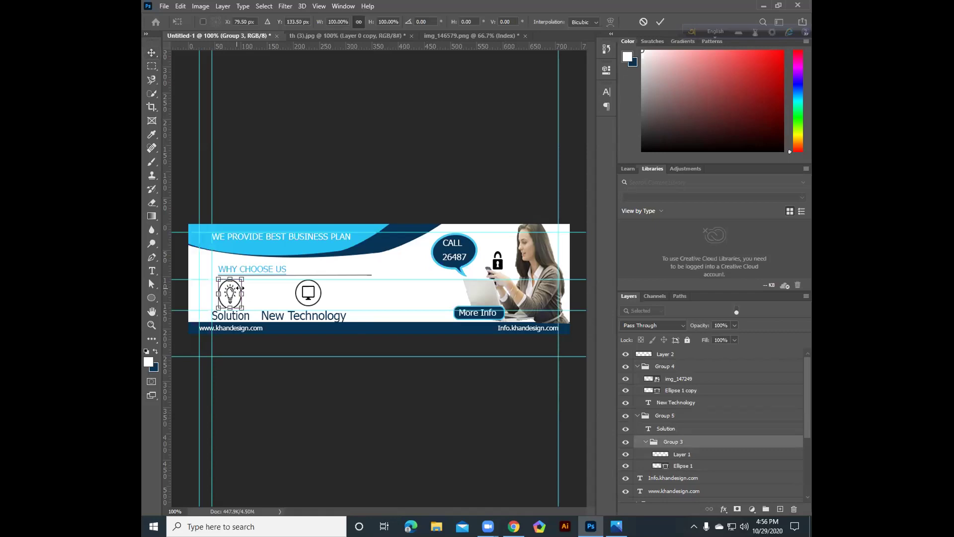
{"action": "left_click_drag", "start_coordinate": [240, 279], "coordinate": [243, 281]}
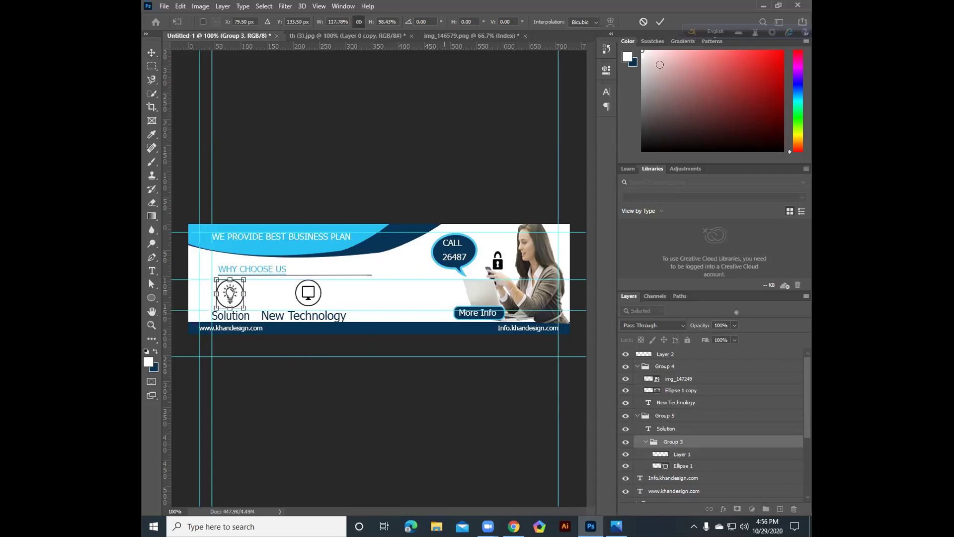
{"action": "key", "text": "Return"}
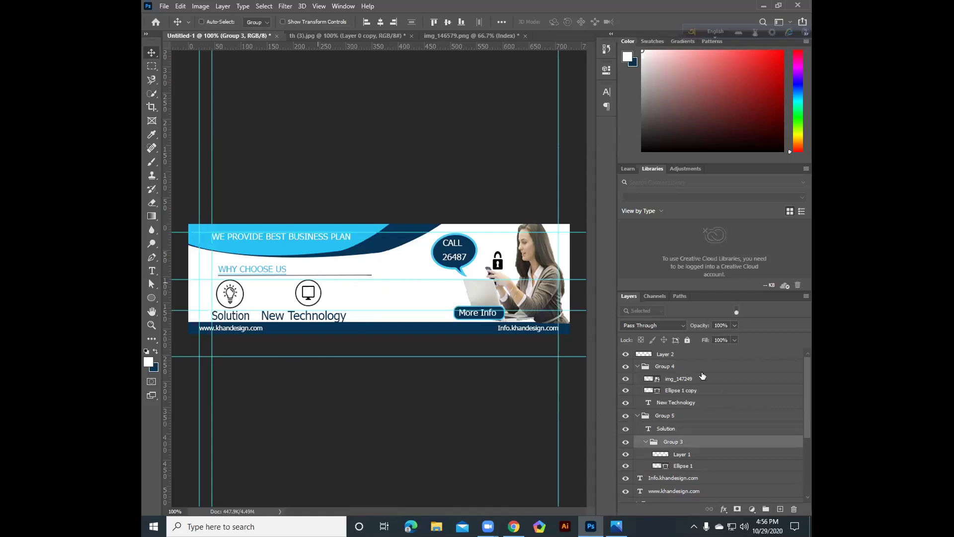
- Select the img_147249 and Ellipse 1 copy layers in Group 4 and check their transform bounds against the guides
{"action": "left_click", "coordinate": [684, 367]}
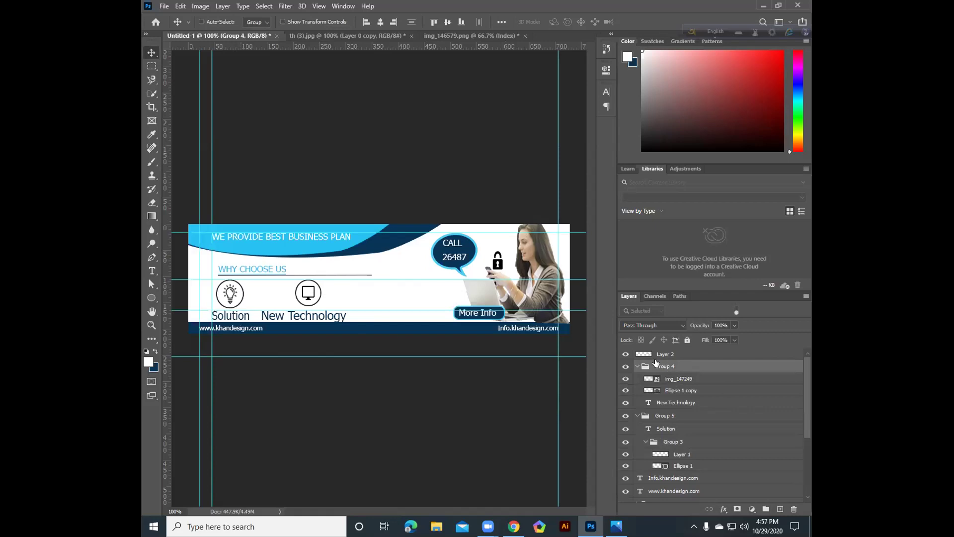
{"action": "left_click", "coordinate": [680, 379]}
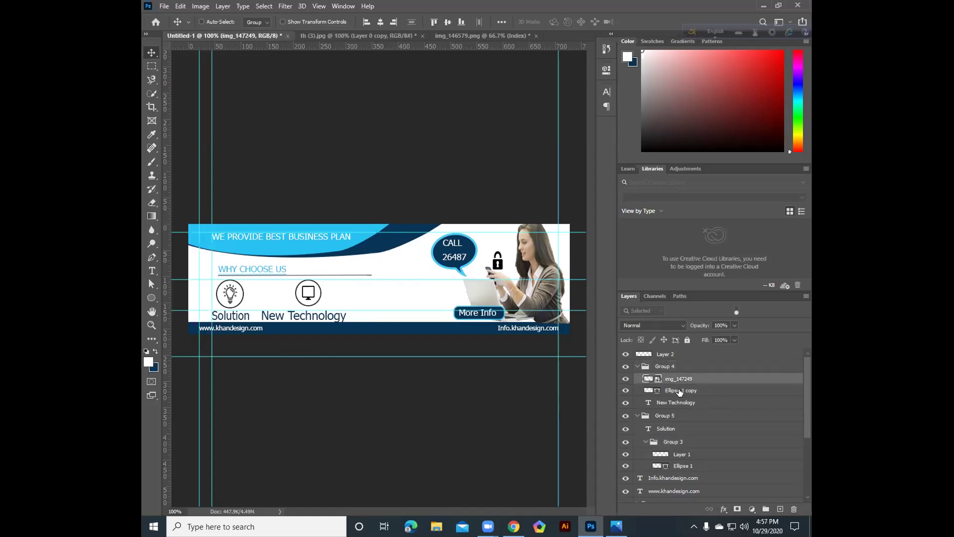
{"action": "left_click", "coordinate": [680, 392], "text": "shift"}
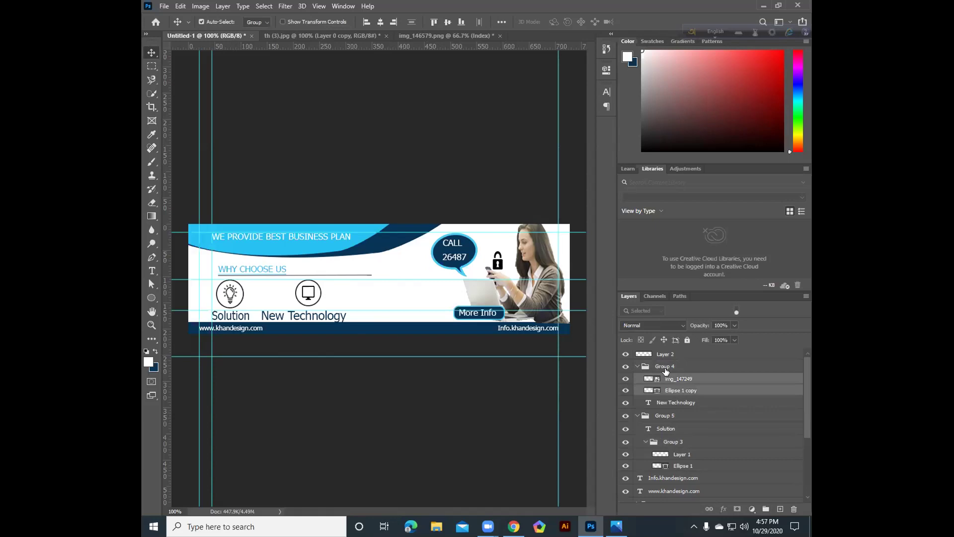
{"action": "key", "text": "ctrl+t"}
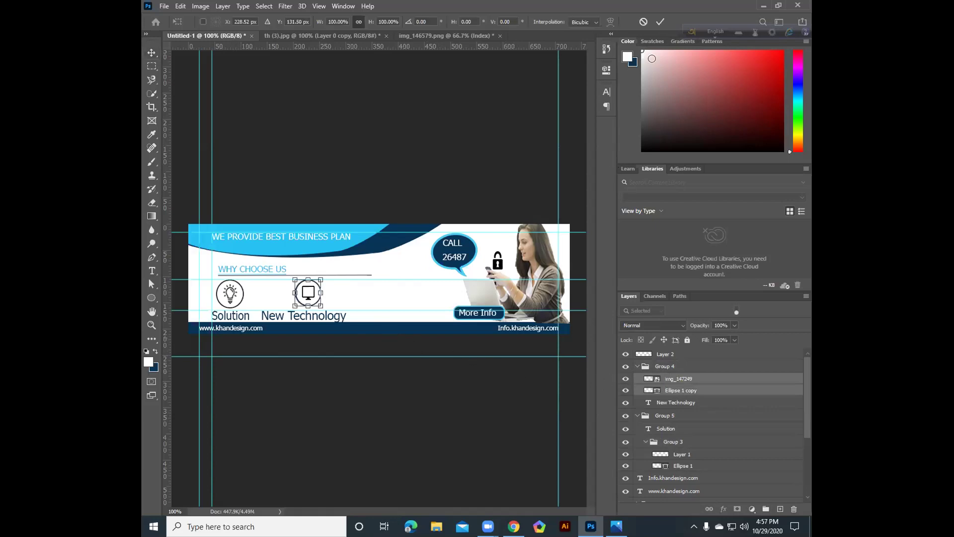
{"action": "left_click", "coordinate": [660, 21]}
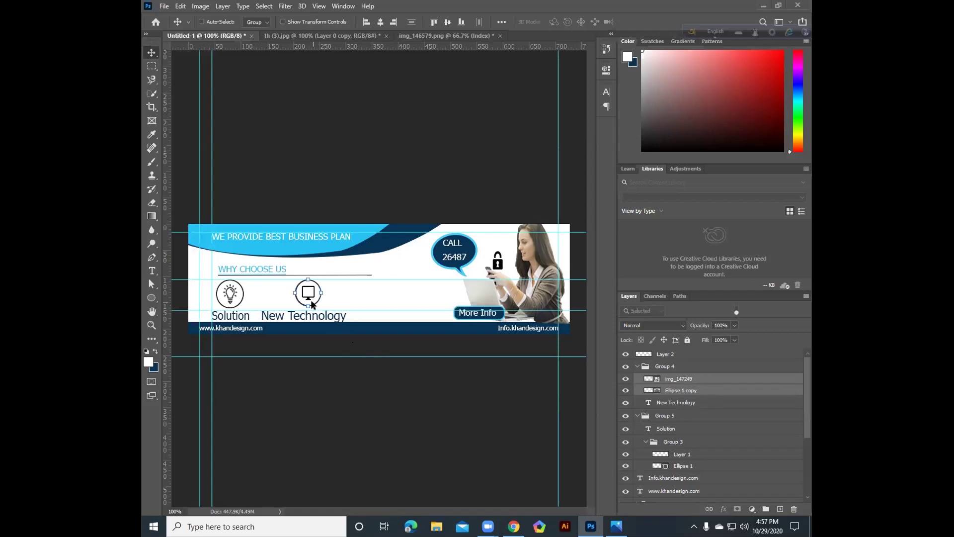
{"action": "left_click_drag", "start_coordinate": [311, 303], "coordinate": [311, 303]}
{"action": "key", "text": "ctrl+t"}
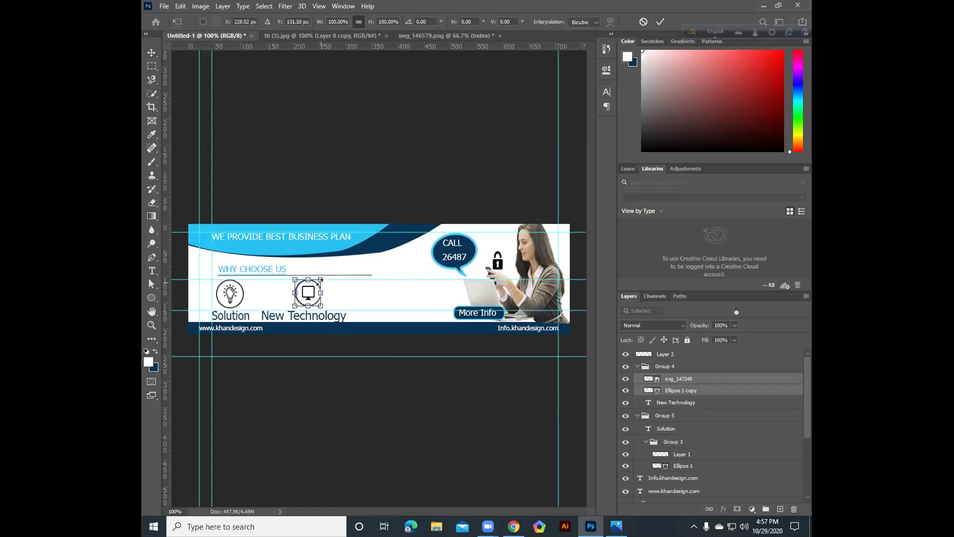
{"action": "key", "text": "Return"}
- Move the New Technology text to the top of Group 4 and group img_147249 with Ellipse 1 copy beneath it
{"action": "left_click", "coordinate": [681, 403]}
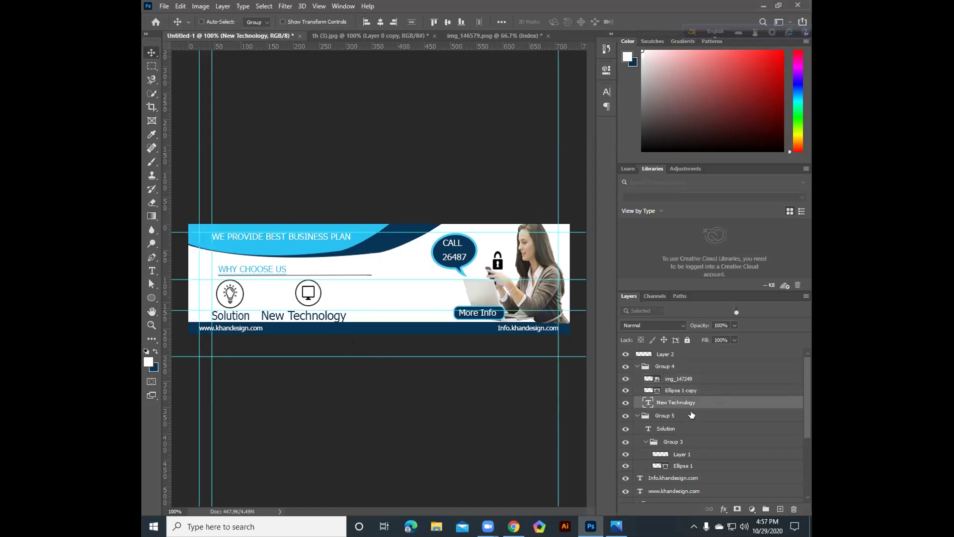
{"action": "left_click_drag", "start_coordinate": [687, 407], "coordinate": [683, 379]}
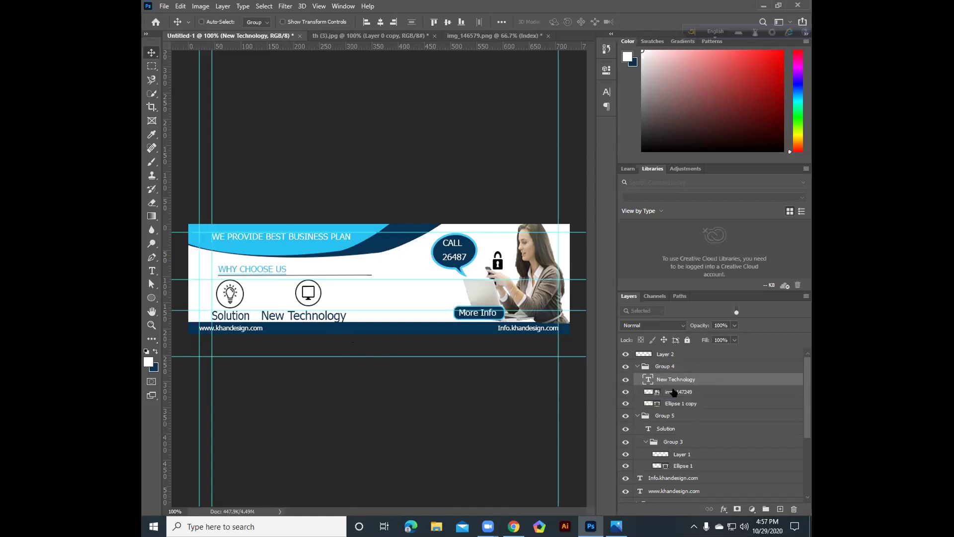
{"action": "left_click", "coordinate": [675, 394]}
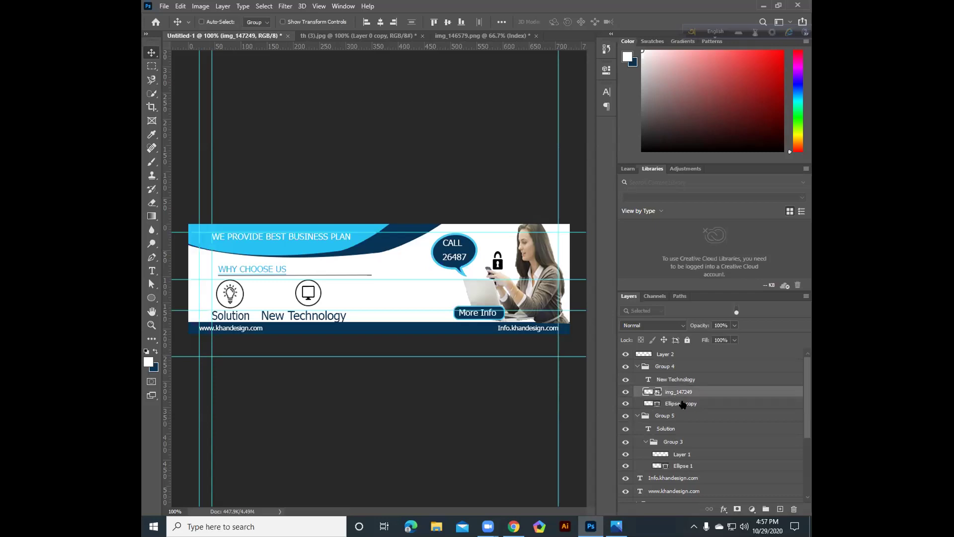
{"action": "left_click", "coordinate": [682, 403], "text": "shift"}
{"action": "left_click", "coordinate": [765, 509]}
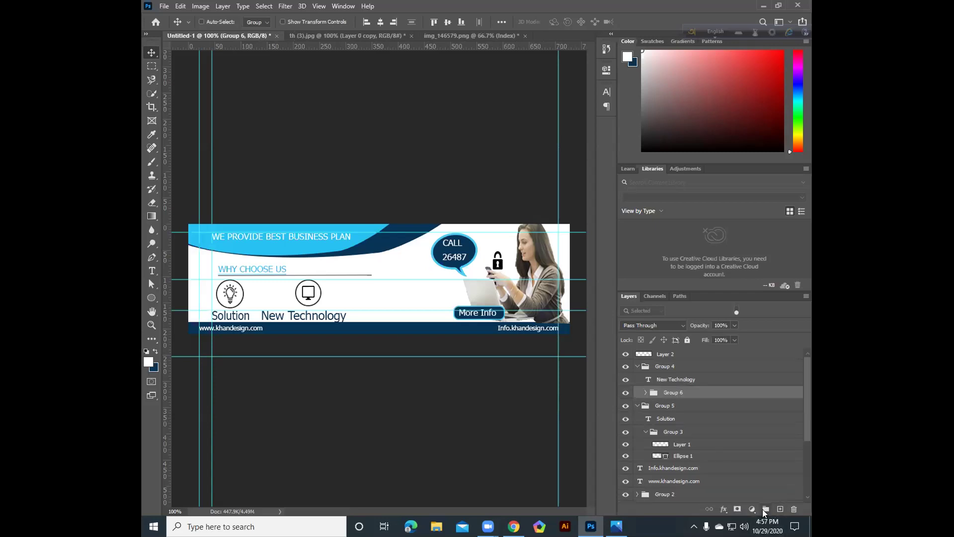
{"action": "left_click", "coordinate": [646, 393]}
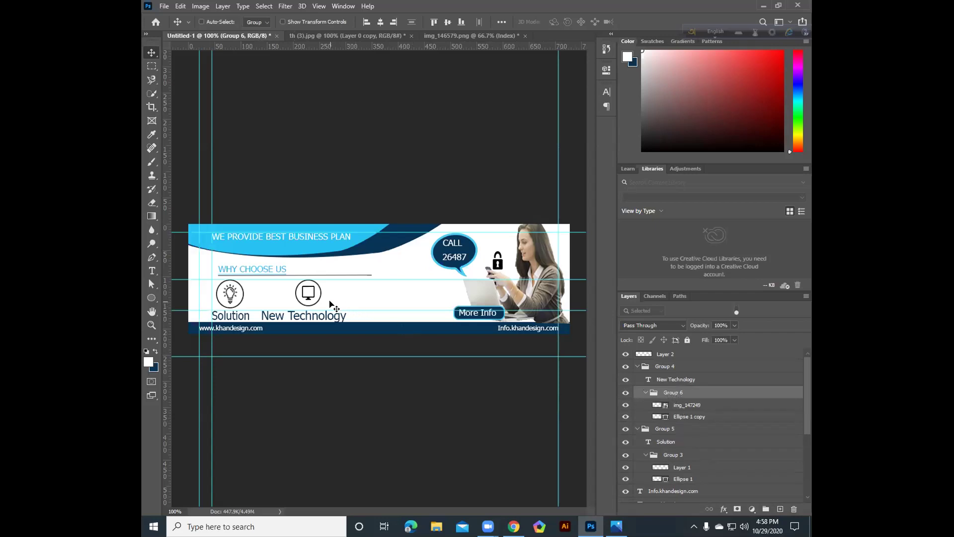
- Stretch Group 6's monitor icon to about 115.69% height and shift it down to fit between the two horizontal guides
{"action": "key", "text": "ctrl+t"}
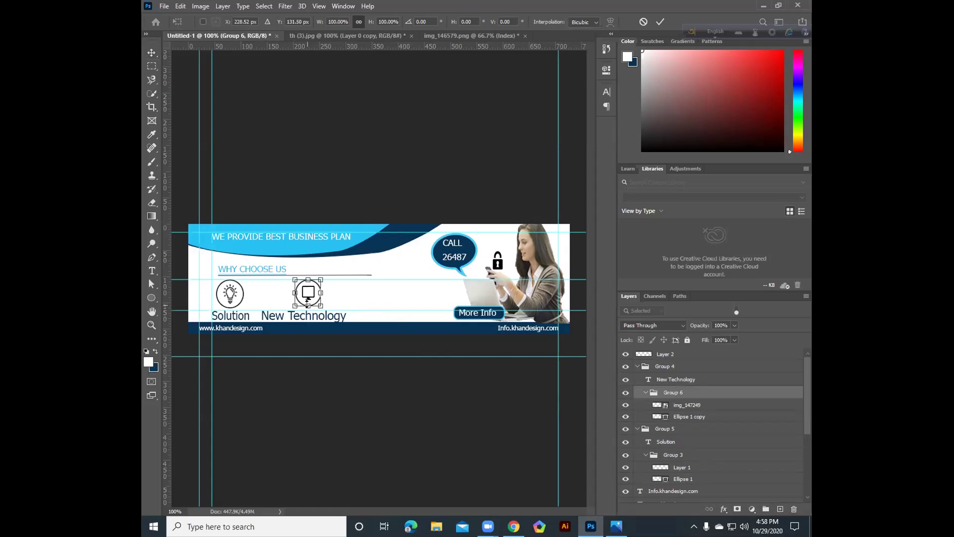
{"action": "left_click_drag", "start_coordinate": [307, 305], "coordinate": [307, 307]}
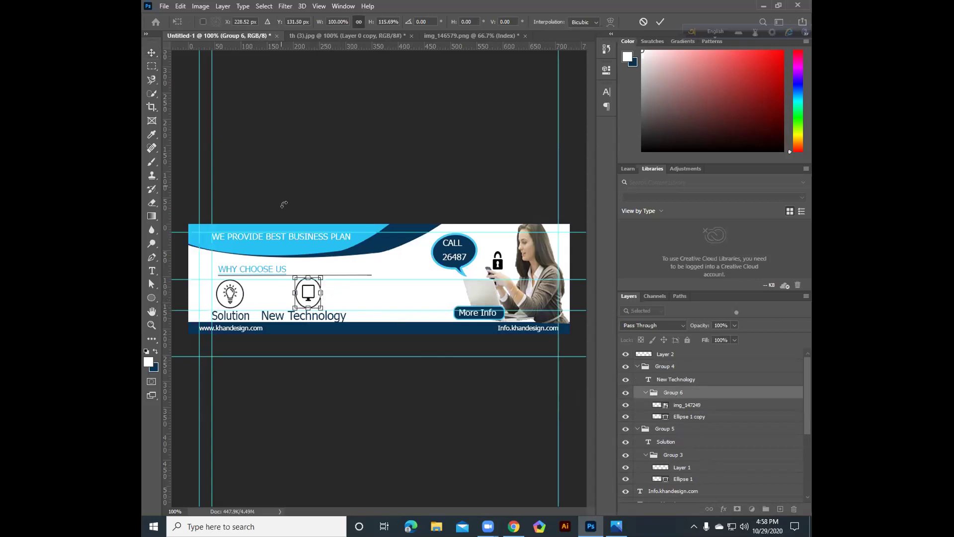
{"action": "left_click", "coordinate": [660, 21]}
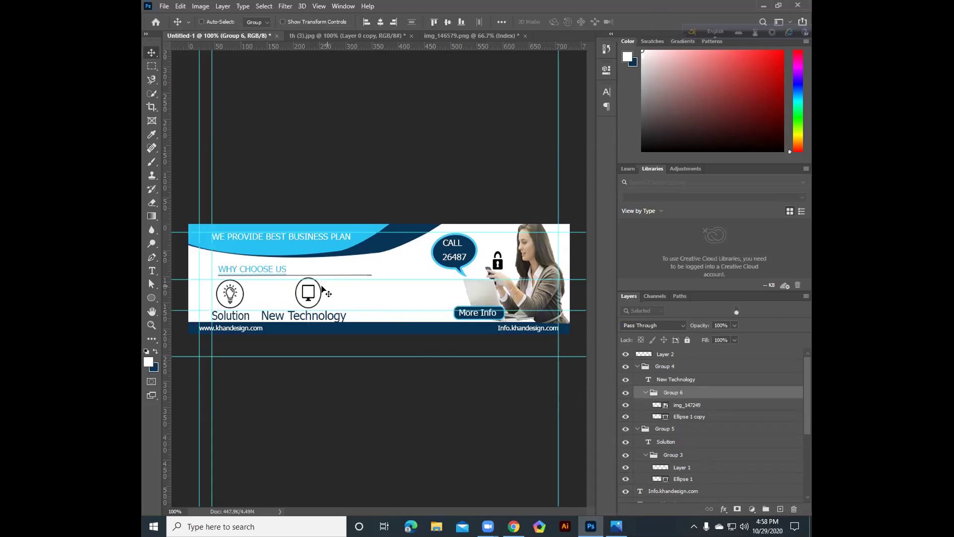
{"action": "left_click_drag", "start_coordinate": [307, 293], "coordinate": [308, 296]}
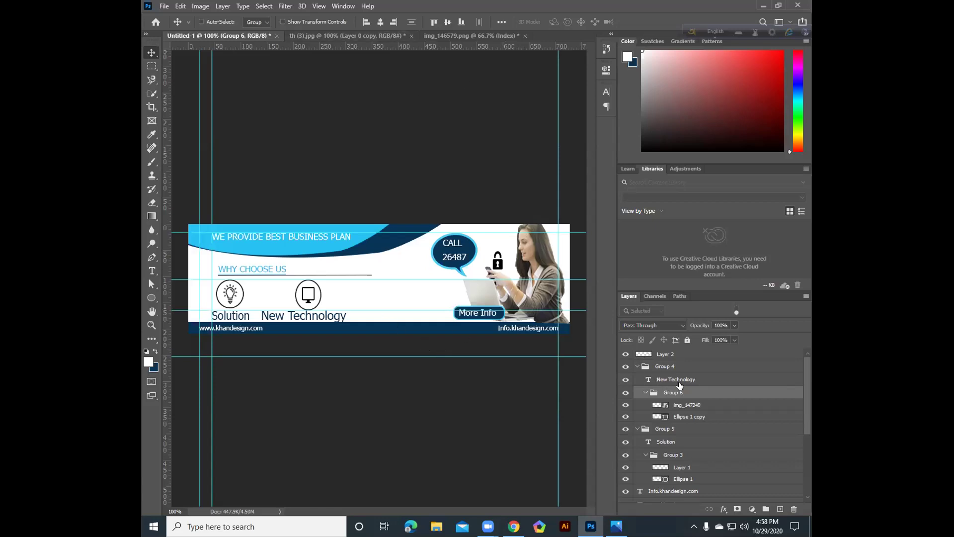
- Move the Layer 2 padlock into the icon row, to the right of the monitor icon
{"action": "left_click", "coordinate": [666, 354]}
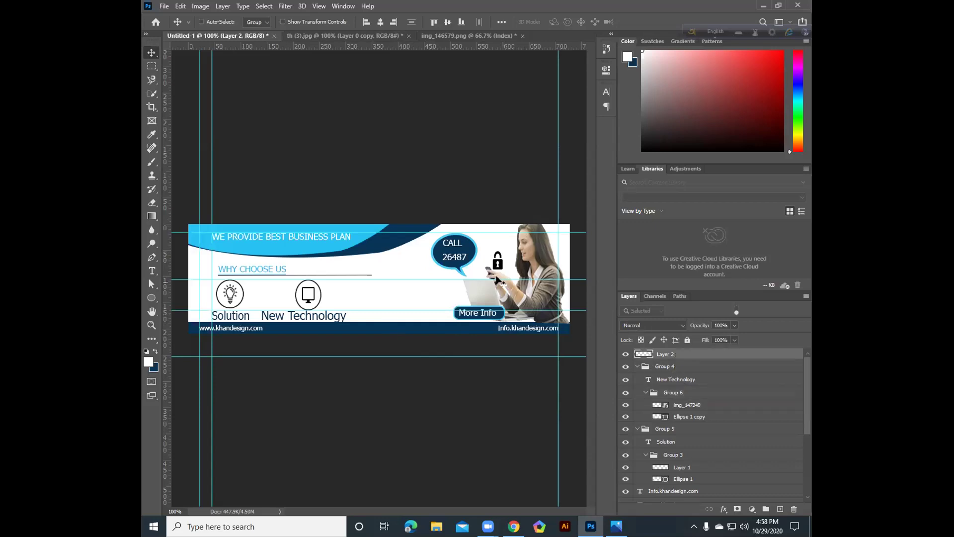
{"action": "left_click_drag", "start_coordinate": [472, 278], "coordinate": [399, 298]}
- Duplicate the monitor icon's Ellipse 1 copy circle beside the padlock and place the duplicate directly below Layer 2, outside Group 4
{"action": "left_click", "coordinate": [684, 394]}
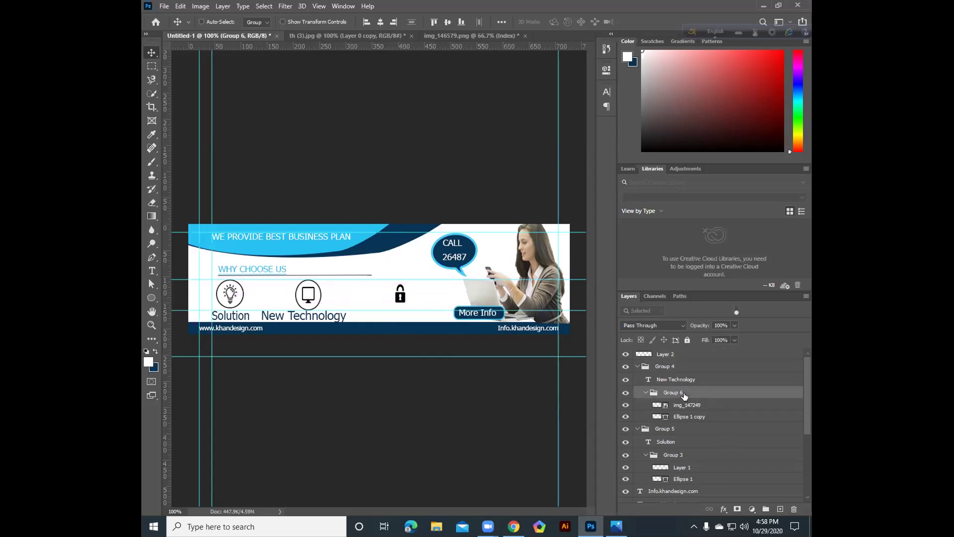
{"action": "left_click", "coordinate": [684, 419]}
{"action": "right_click", "coordinate": [684, 419]}
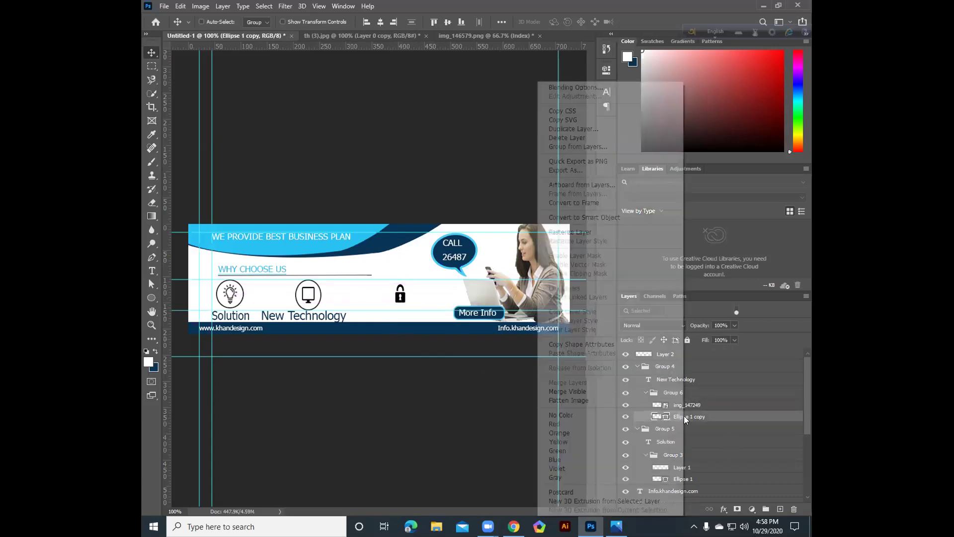
{"action": "left_click", "coordinate": [708, 418]}
{"action": "right_click", "coordinate": [685, 418]}
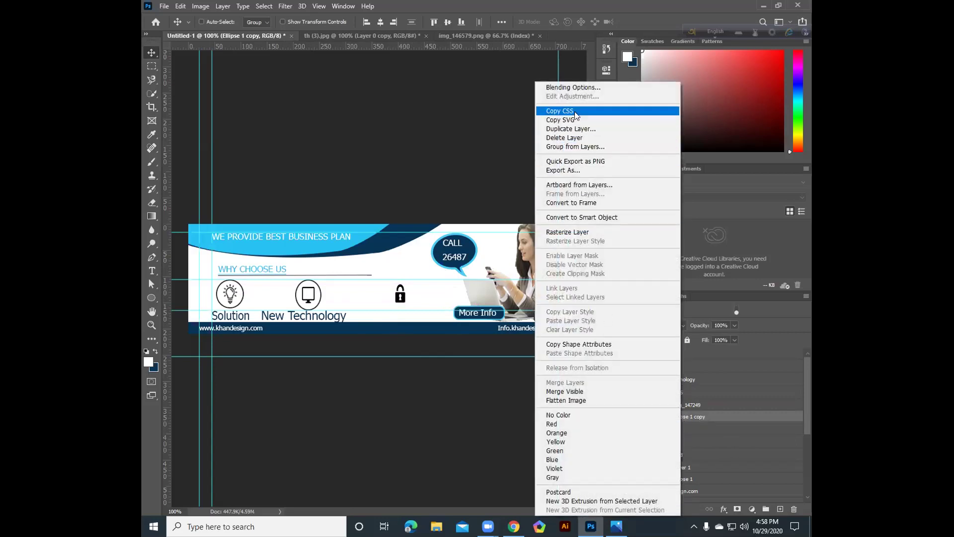
{"action": "left_click", "coordinate": [472, 118]}
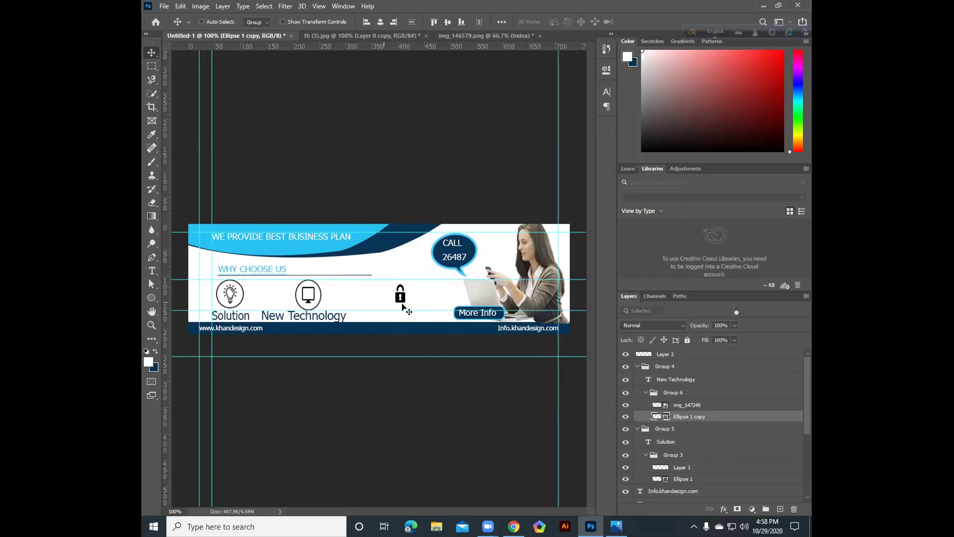
{"action": "left_click_drag", "start_coordinate": [320, 286], "coordinate": [387, 289]}
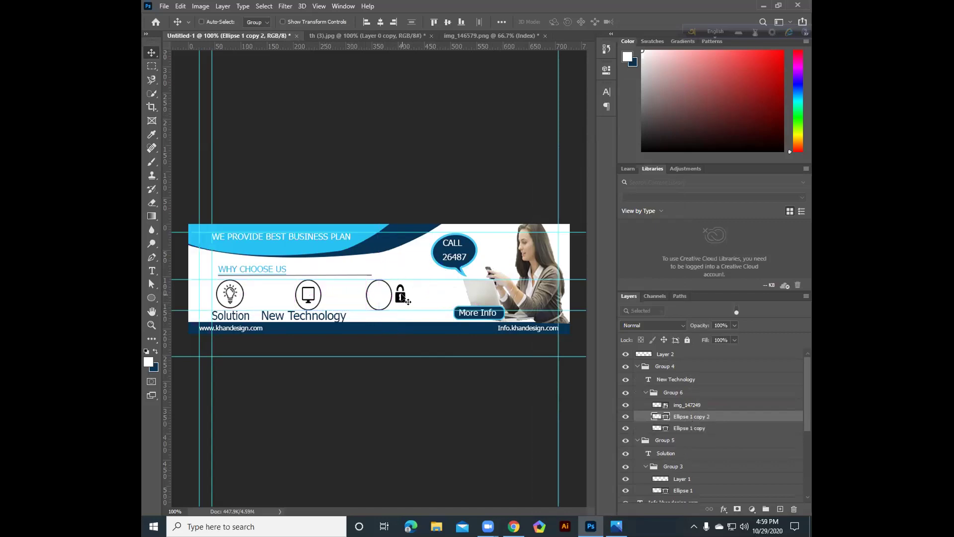
{"action": "left_click", "coordinate": [681, 355]}
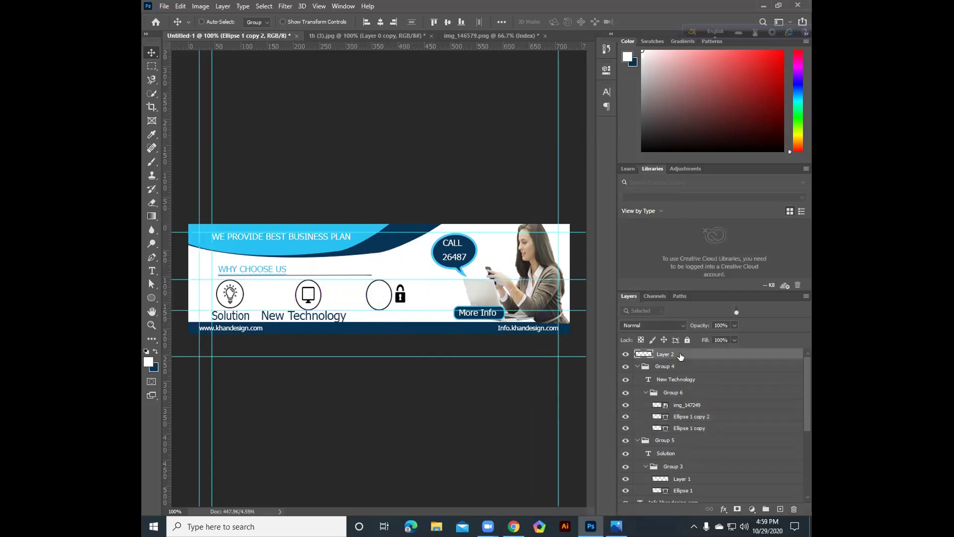
{"action": "left_click_drag", "start_coordinate": [695, 418], "coordinate": [690, 360]}
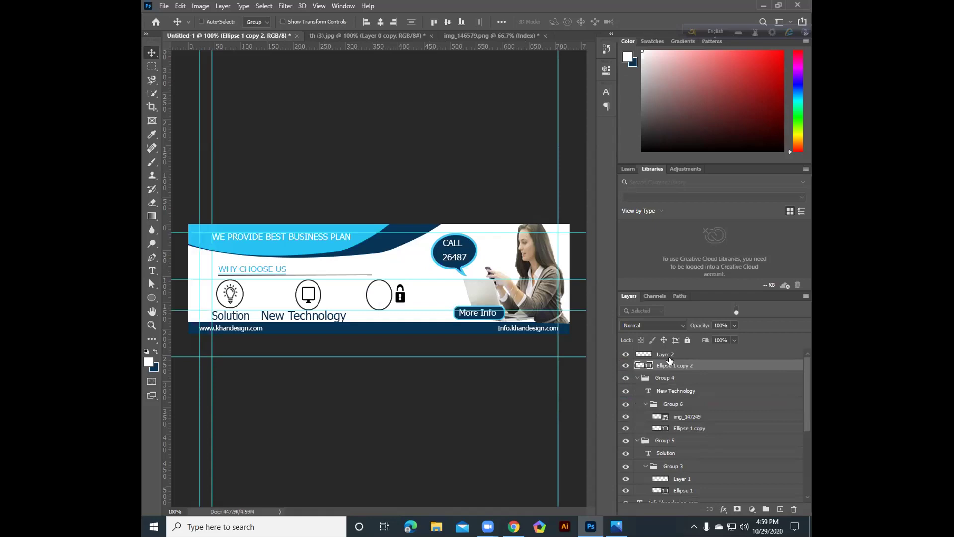
- Centre the padlock inside the duplicated circle and group Layer 2 with Ellipse 1 copy 2
{"action": "left_click", "coordinate": [690, 355]}
{"action": "left_click_drag", "start_coordinate": [400, 296], "coordinate": [380, 297]}
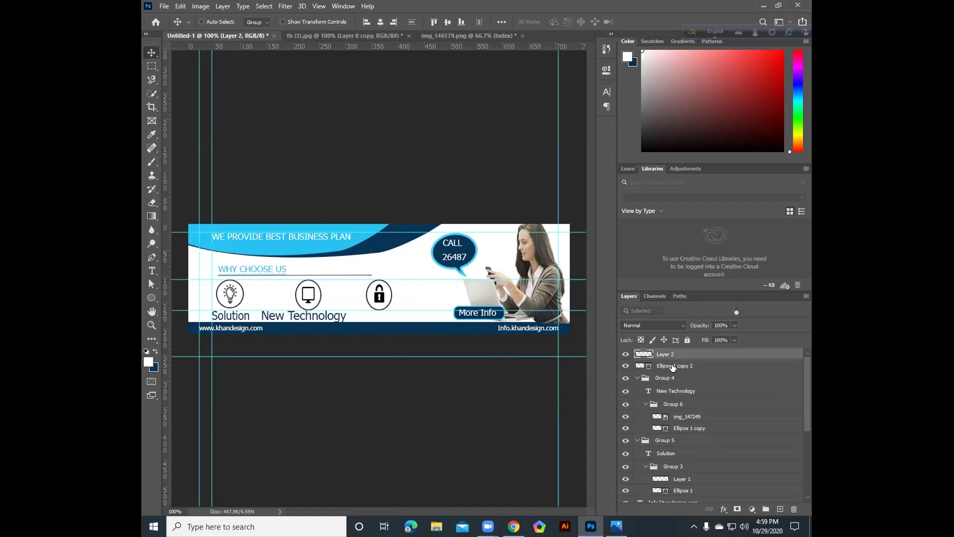
{"action": "left_click", "coordinate": [673, 367], "text": "shift"}
{"action": "left_click_drag", "start_coordinate": [701, 368], "coordinate": [766, 510]}
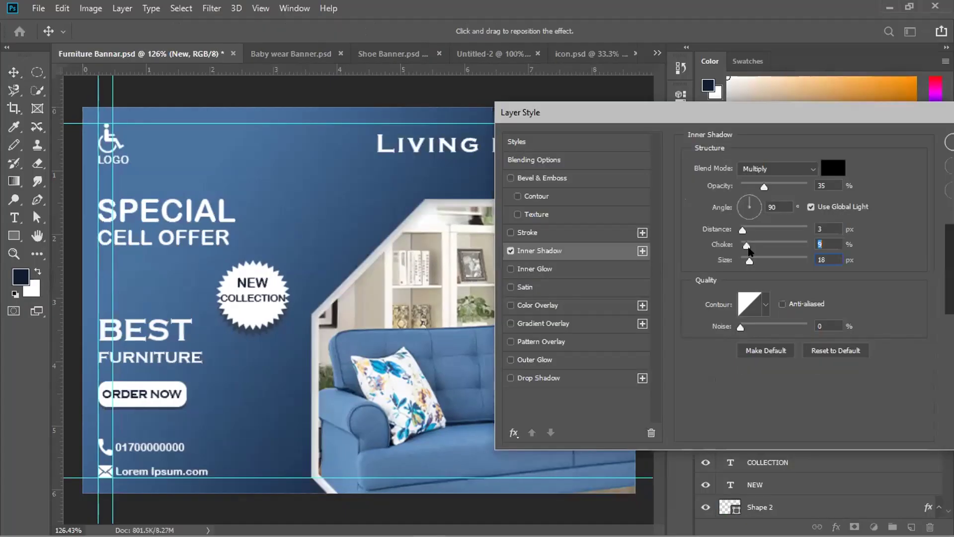
- Set the furniture banner's inner shadow to Normal blend mode, 0% choke and 0 px distance, and reduce its size
{"action": "left_click_drag", "start_coordinate": [746, 250], "coordinate": [741, 245]}
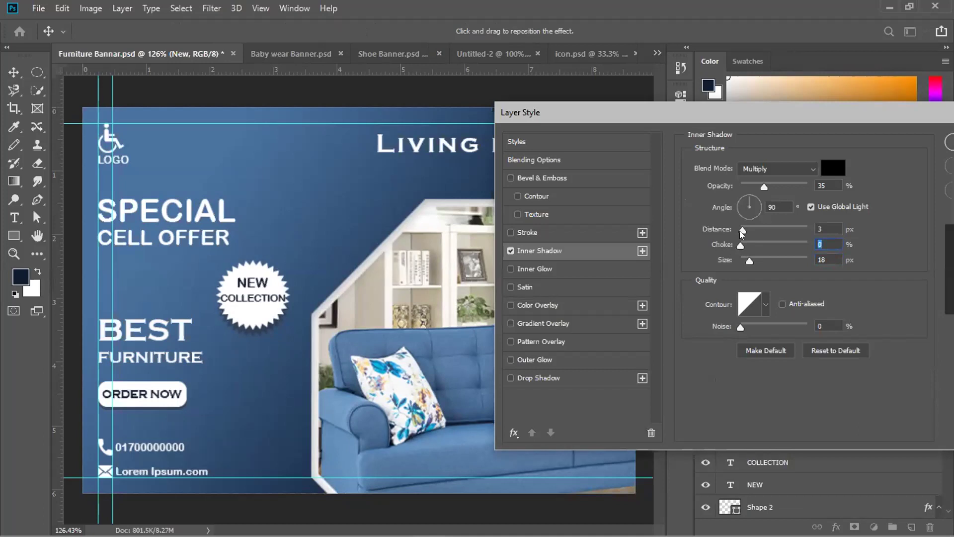
{"action": "left_click", "coordinate": [812, 170]}
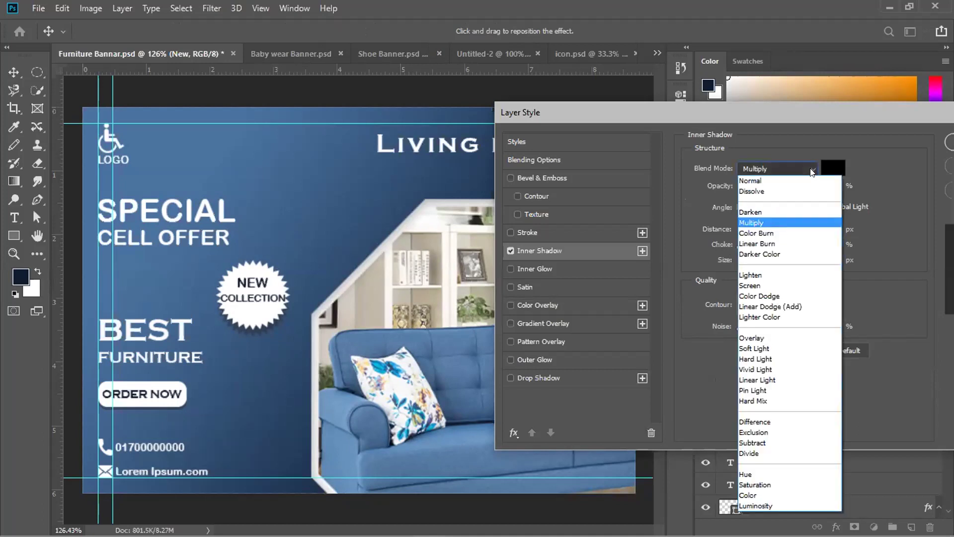
{"action": "left_click", "coordinate": [807, 180]}
{"action": "left_click_drag", "start_coordinate": [742, 230], "coordinate": [697, 224]}
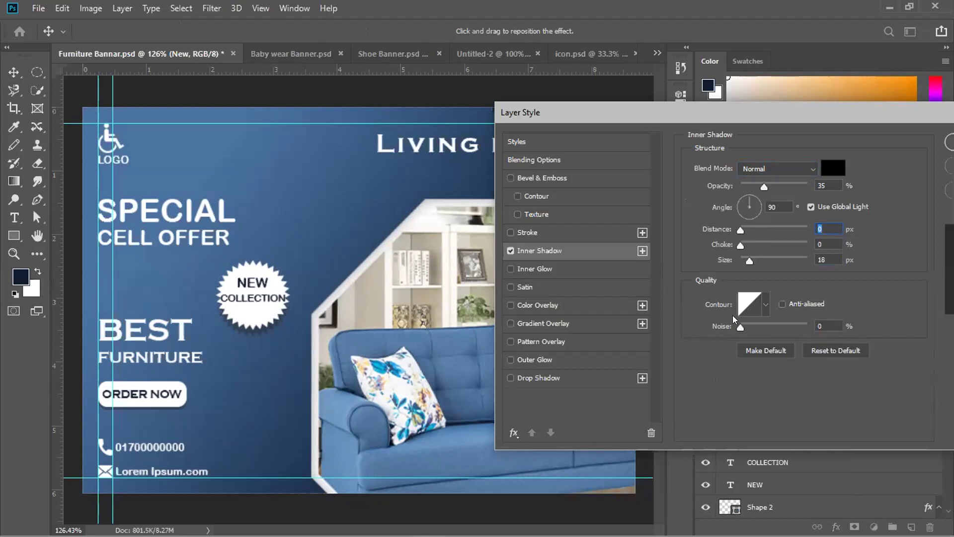
{"action": "left_click", "coordinate": [766, 308]}
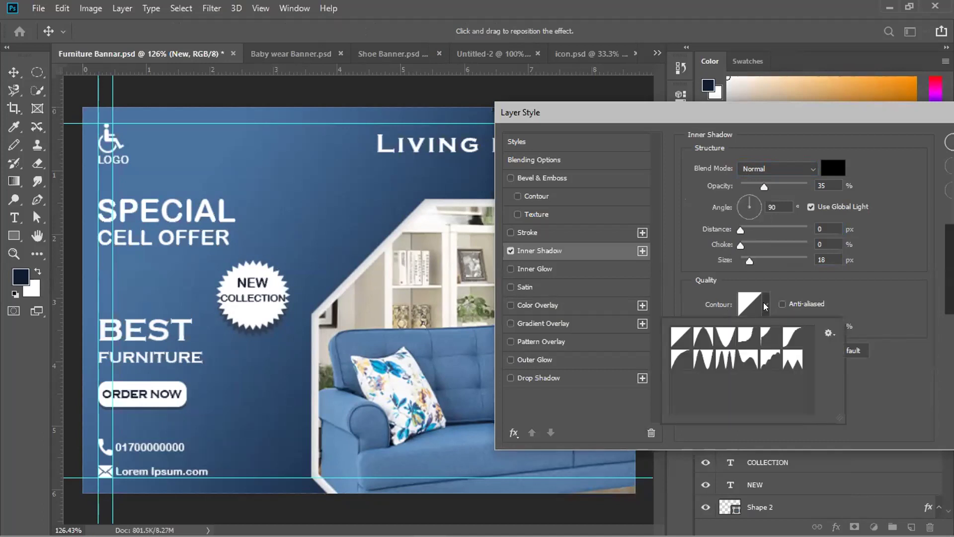
{"action": "left_click", "coordinate": [765, 307]}
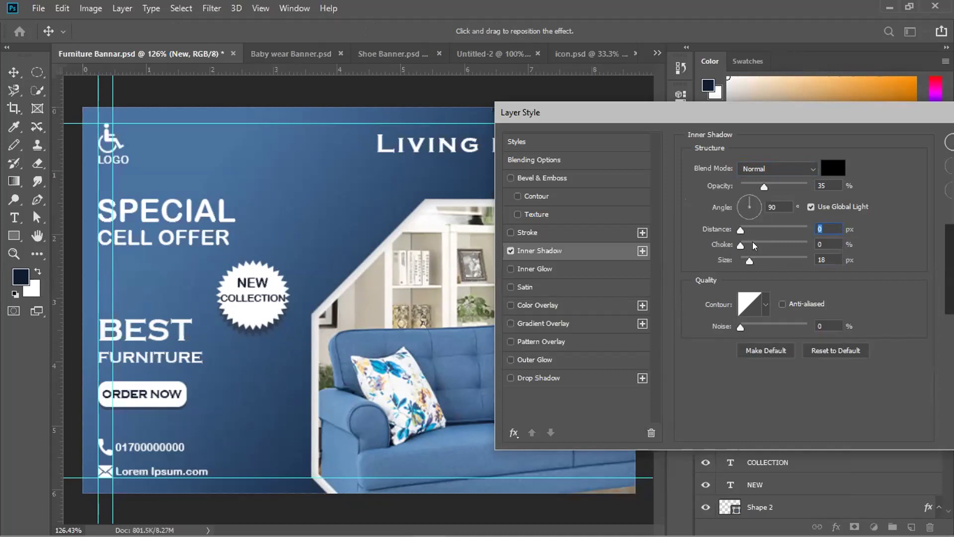
{"action": "left_click_drag", "start_coordinate": [749, 261], "coordinate": [739, 260]}
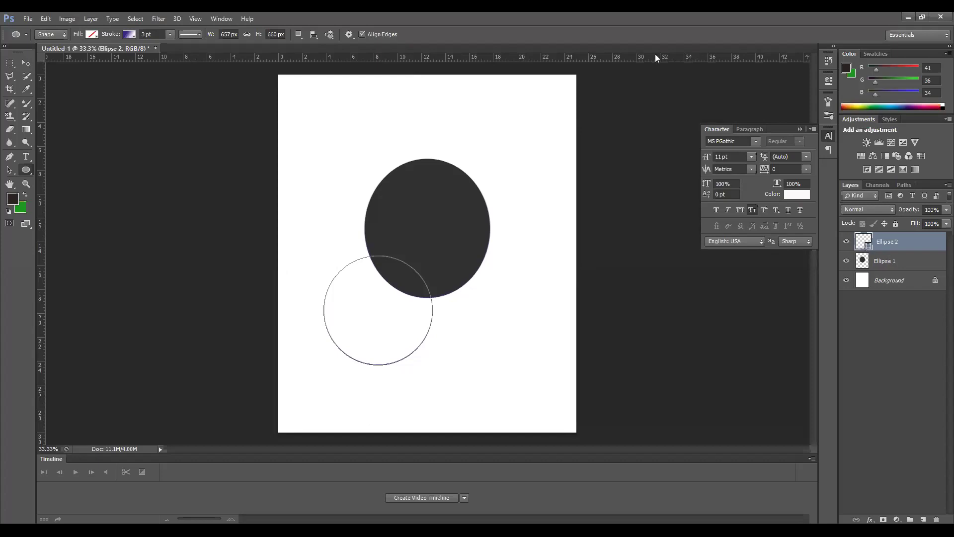
- Delete the Ellipse 2 and Ellipse 1 layers from the Untitled-1 document and clear the circular selection
{"action": "left_click_drag", "start_coordinate": [871, 248], "coordinate": [870, 251]}
{"action": "left_click", "coordinate": [869, 250], "text": "ctrl"}
{"action": "left_click_drag", "start_coordinate": [890, 240], "coordinate": [936, 519]}
{"action": "left_click_drag", "start_coordinate": [895, 242], "coordinate": [937, 519]}
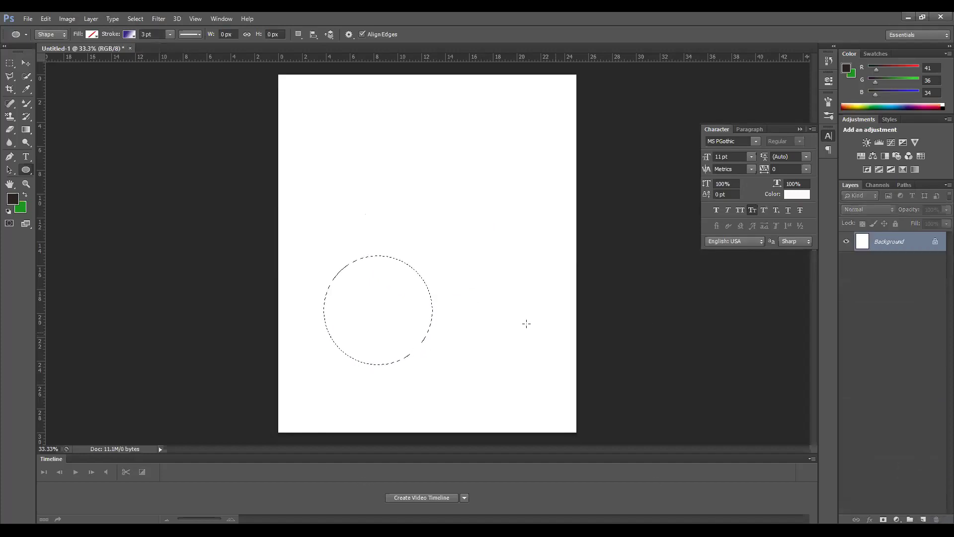
{"action": "key", "text": "ctrl+d"}
- Choose the Ellipse Tool and hide the Timeline panel
{"action": "right_click", "coordinate": [27, 168]}
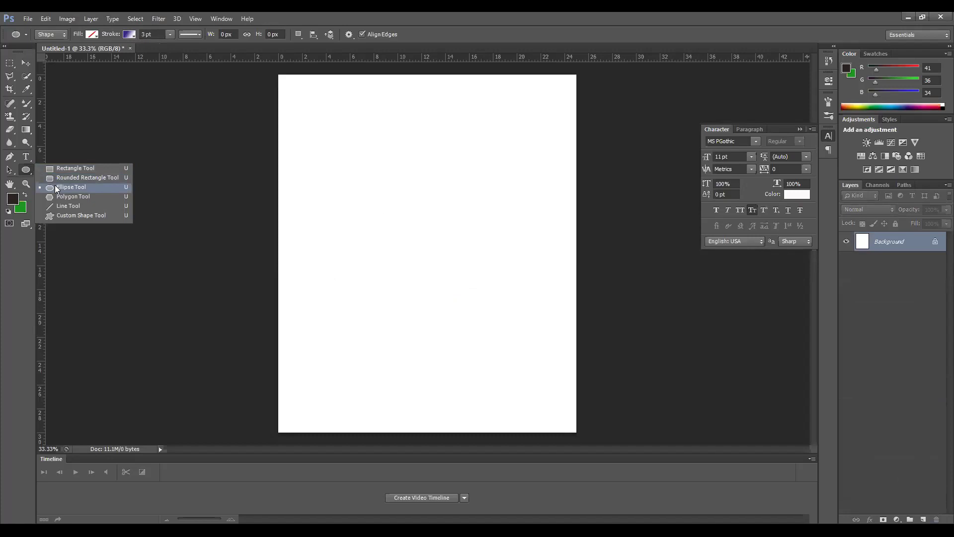
{"action": "left_click", "coordinate": [55, 187]}
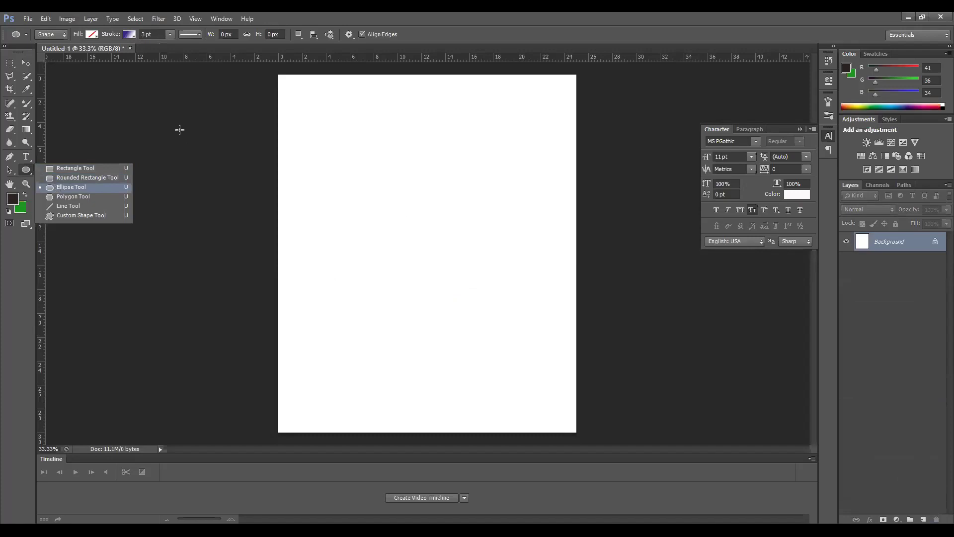
{"action": "left_click", "coordinate": [222, 19]}
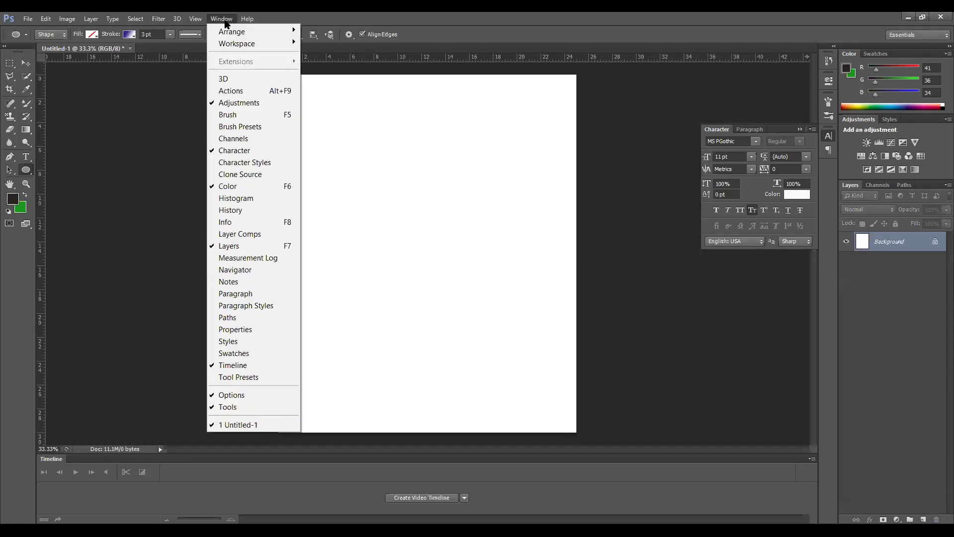
{"action": "left_click", "coordinate": [269, 360]}
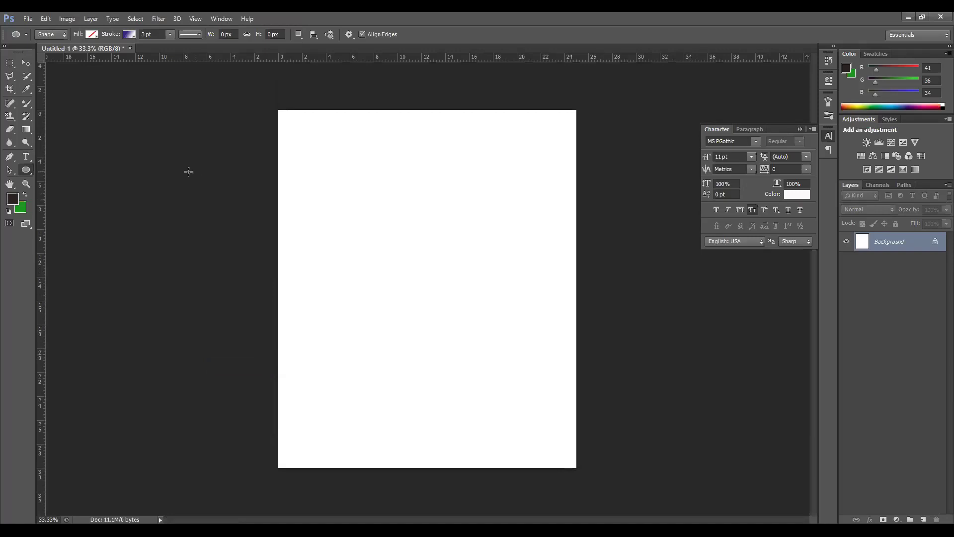
- Draw a circle about 732 × 735 px in the upper middle of the page with the Ellipse Tool
{"action": "right_click", "coordinate": [26, 169]}
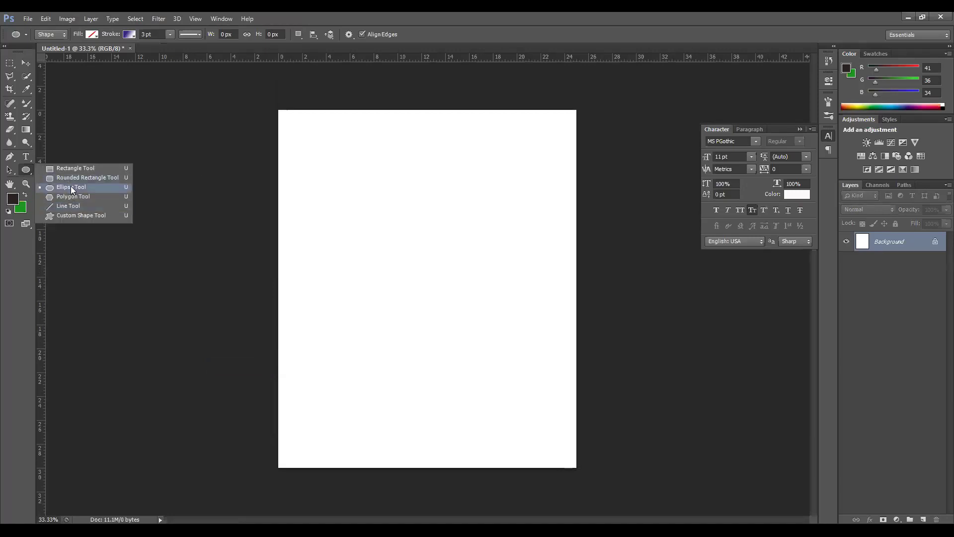
{"action": "left_click", "coordinate": [70, 186]}
{"action": "left_click_drag", "start_coordinate": [356, 185], "coordinate": [477, 305]}
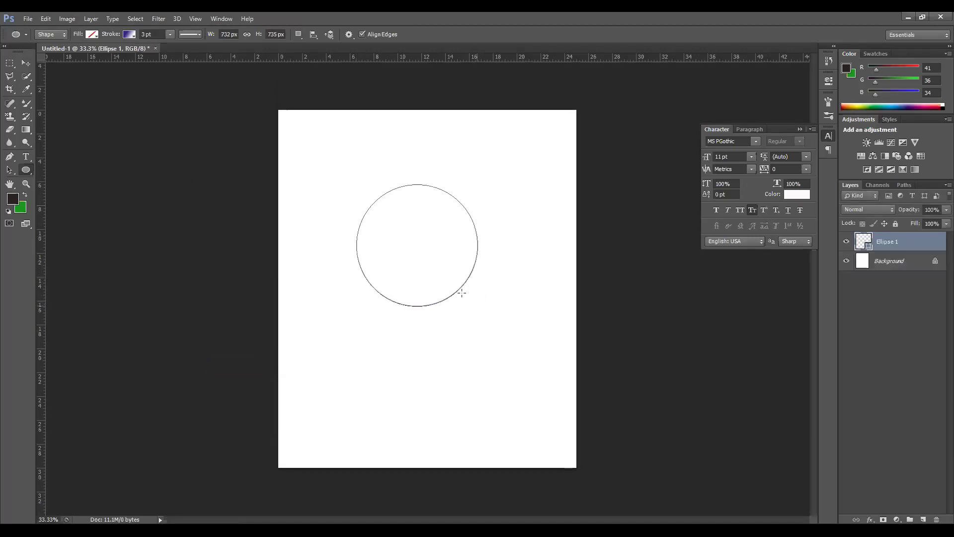
- Remove the circle's stroke and fill it with dark gray
{"action": "left_click", "coordinate": [131, 35]}
{"action": "left_click", "coordinate": [87, 53]}
{"action": "left_click", "coordinate": [96, 34]}
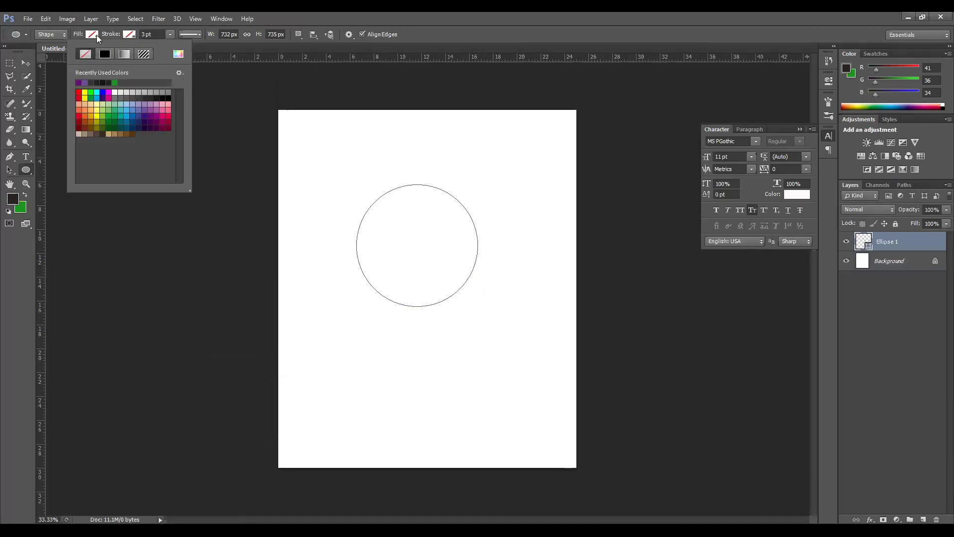
{"action": "left_click", "coordinate": [87, 97]}
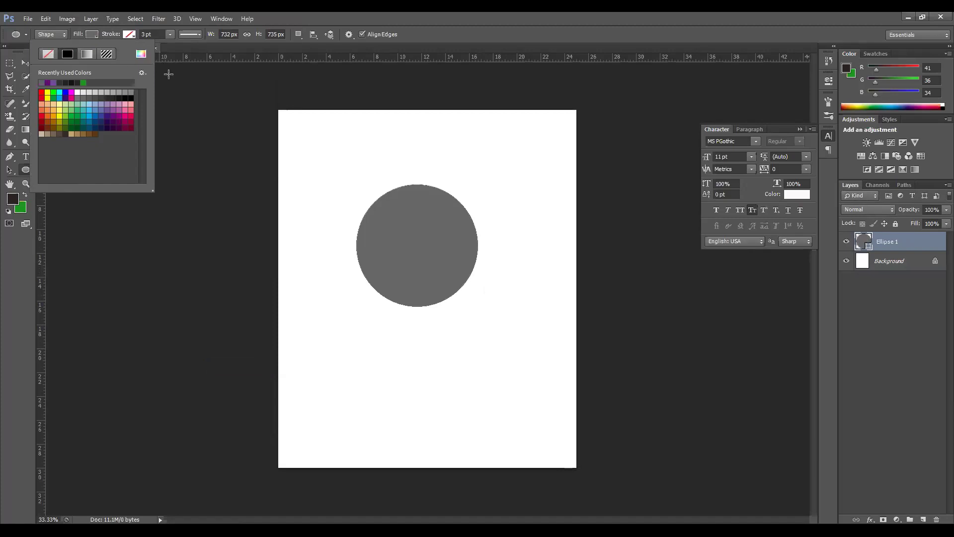
{"action": "left_click", "coordinate": [164, 119]}
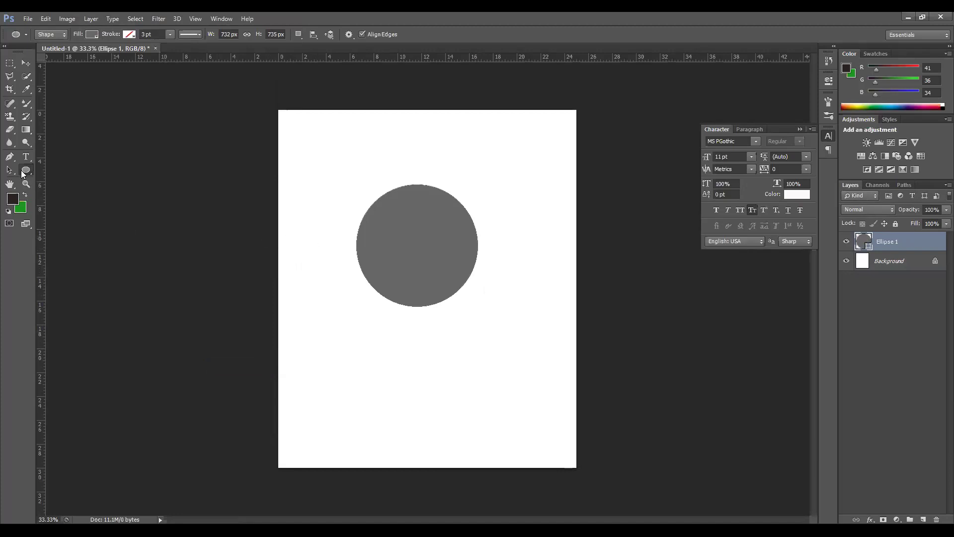
- Draw a second ellipse about 750 × 699 px overlapping the gray circle's lower-right part with the Ellipse Tool
{"action": "left_click", "coordinate": [22, 172]}
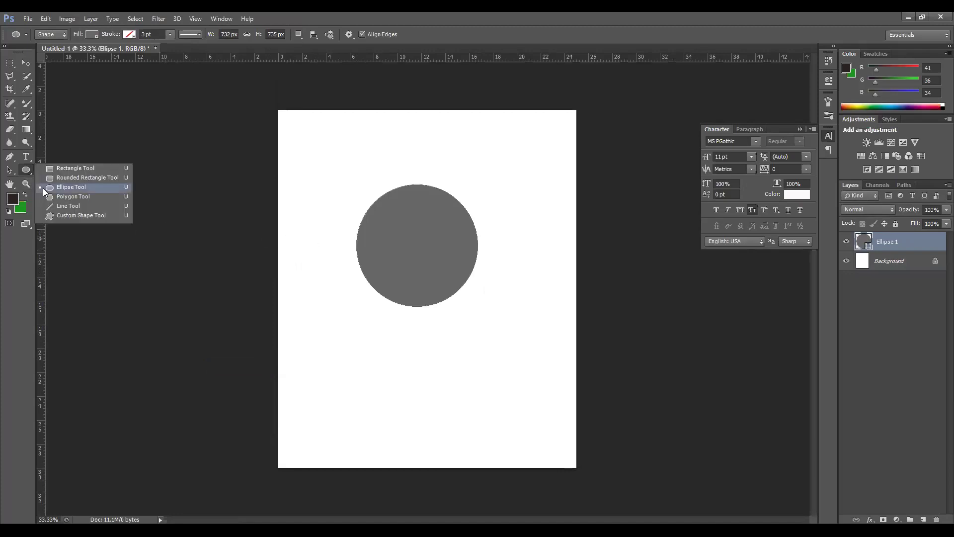
{"action": "left_click", "coordinate": [42, 188]}
{"action": "left_click_drag", "start_coordinate": [419, 262], "coordinate": [545, 379]}
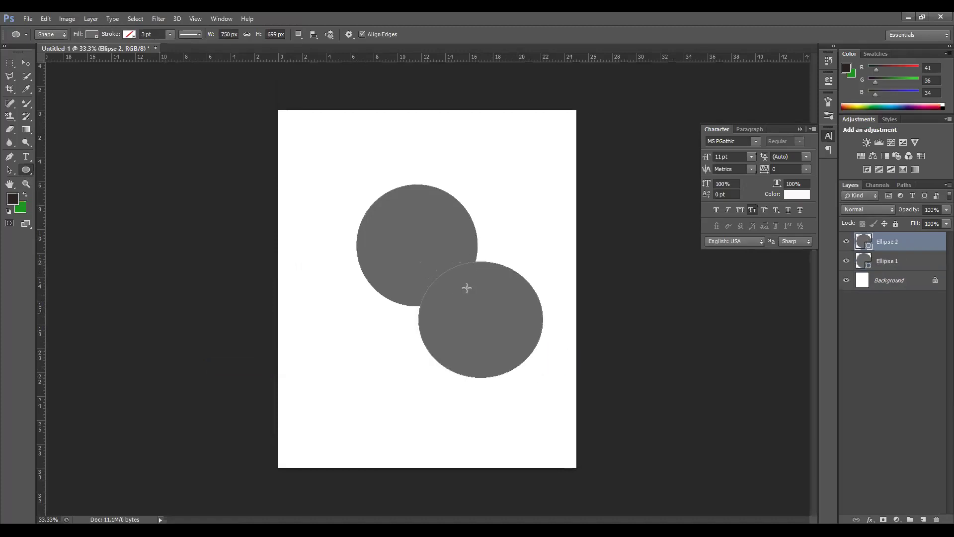
- Fill the second ellipse with light pinkish purple and move it slightly up and left, farther over the gray circle
{"action": "left_click", "coordinate": [97, 37]}
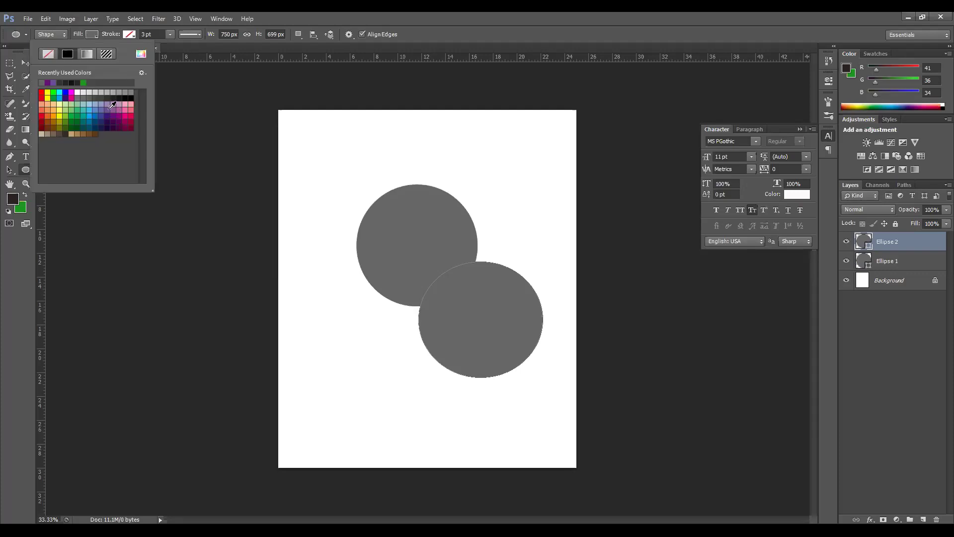
{"action": "left_click", "coordinate": [120, 103]}
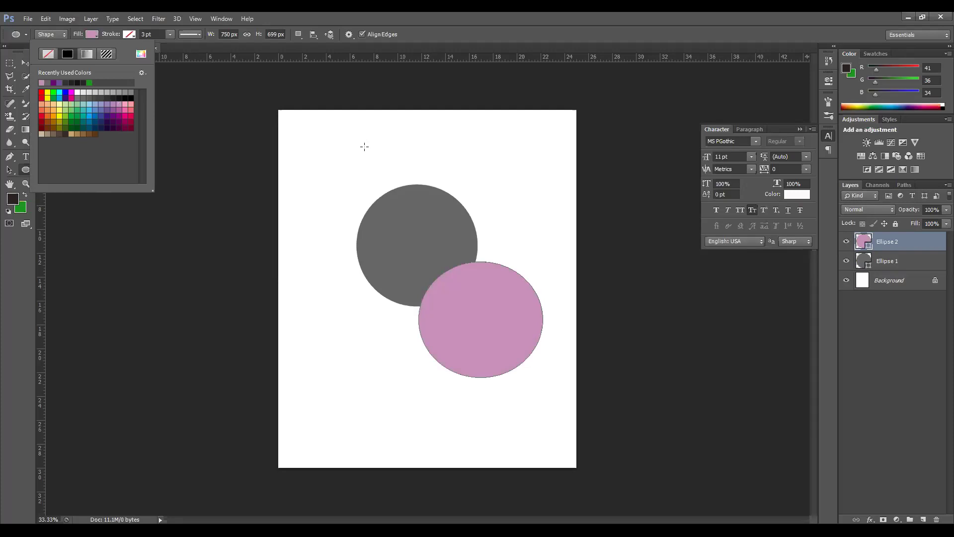
{"action": "left_click", "coordinate": [395, 215]}
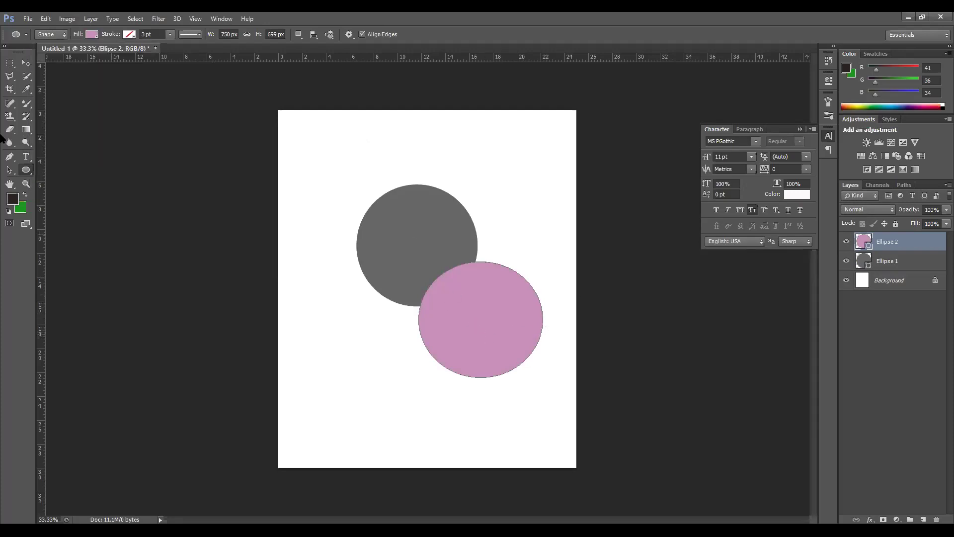
{"action": "left_click", "coordinate": [25, 63]}
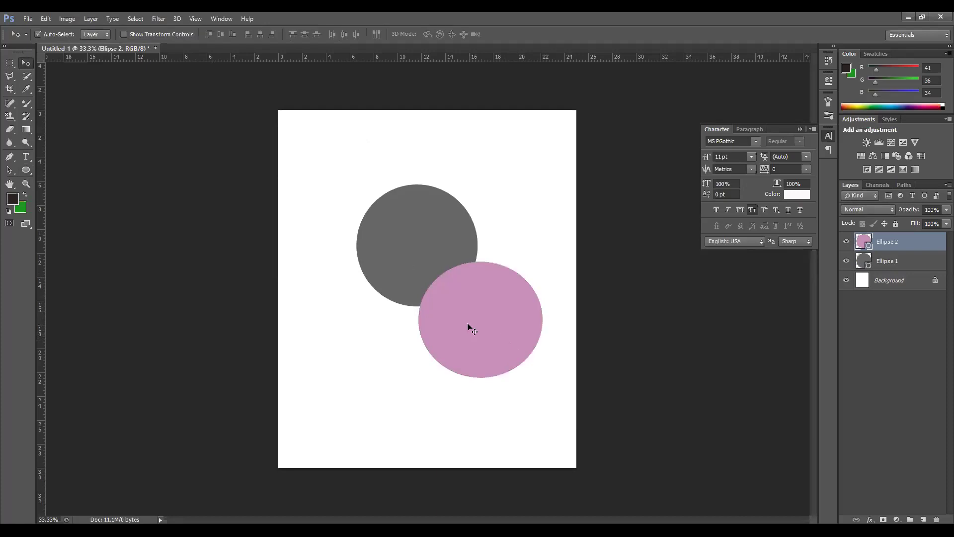
{"action": "left_click_drag", "start_coordinate": [468, 324], "coordinate": [452, 308]}
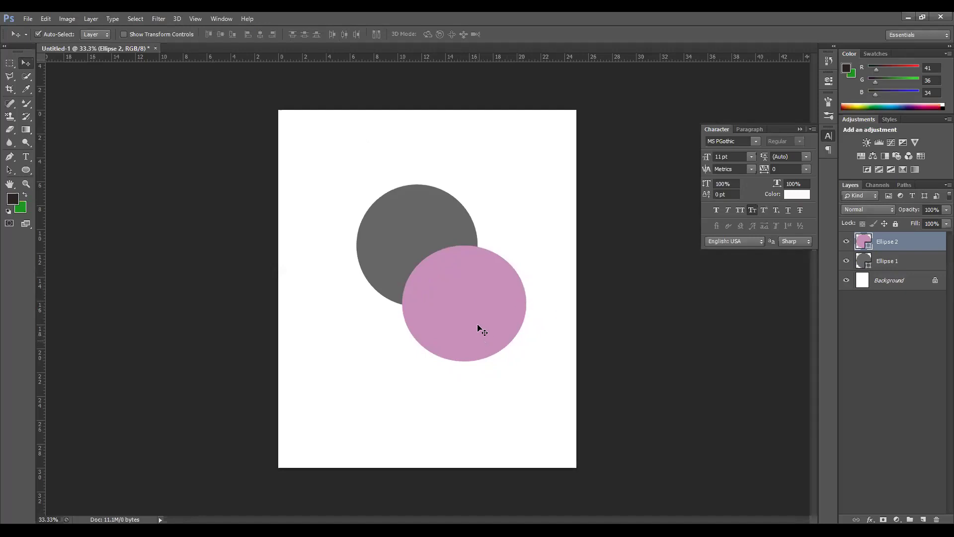
- Rasterize Ellipse 1, cut away the area inside Ellipse 2's outline, hide Ellipse 2, and clear the selection
{"action": "left_click_drag", "start_coordinate": [868, 248], "coordinate": [869, 251]}
{"action": "left_click", "coordinate": [867, 248], "text": "ctrl"}
{"action": "left_click", "coordinate": [875, 268]}
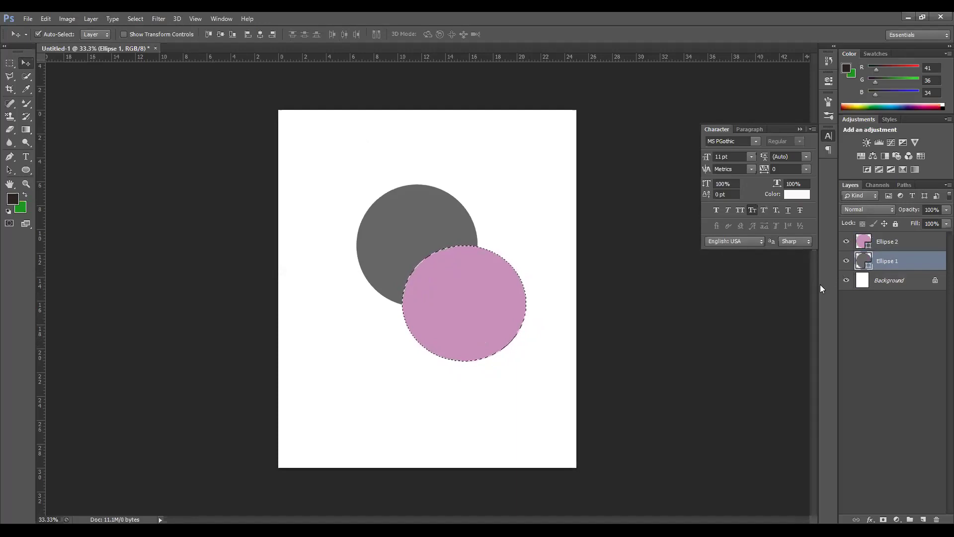
{"action": "right_click", "coordinate": [893, 267]}
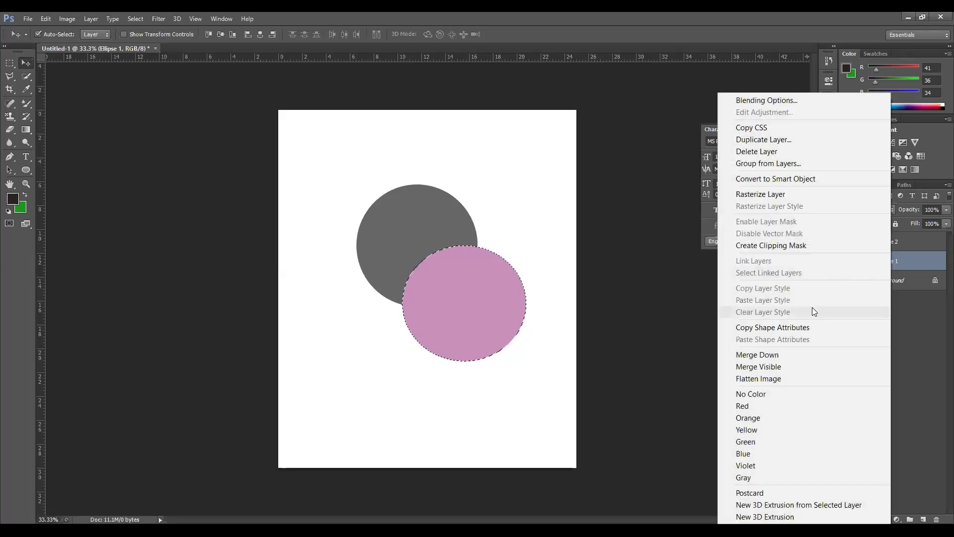
{"action": "left_click", "coordinate": [774, 196]}
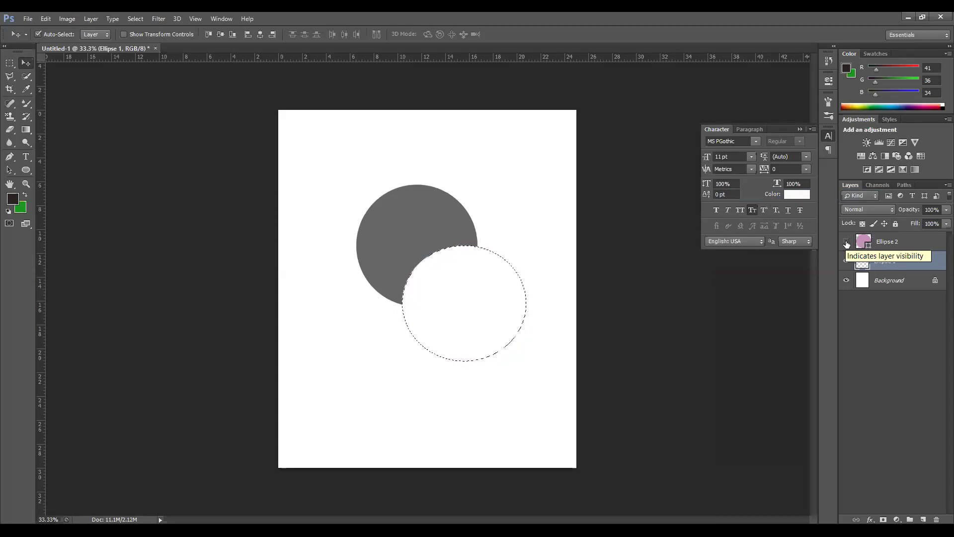
{"action": "key", "text": "ctrl+d"}
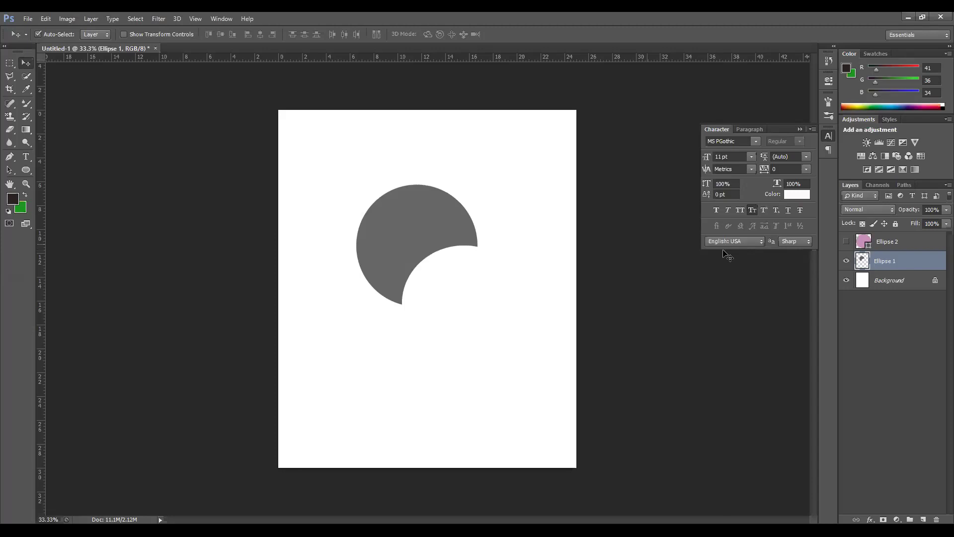
- Undo the cut, rasterization and selection on Ellipse 1, and show Ellipse 2 again
{"action": "key", "text": "ctrl+z"}
{"action": "key", "text": "ctrl+d"}
{"action": "key", "text": "ctrl+z"}
{"action": "key", "text": "ctrl+d"}
{"action": "key", "text": "ctrl+z"}
{"action": "key", "text": "ctrl+d"}
{"action": "key", "text": "ctrl+z"}
{"action": "key", "text": "ctrl+d"}
{"action": "key", "text": "ctrl+z"}
{"action": "key", "text": "ctrl+d"}
{"action": "key", "text": "ctrl+z"}
{"action": "key", "text": "ctrl+alt+z"}
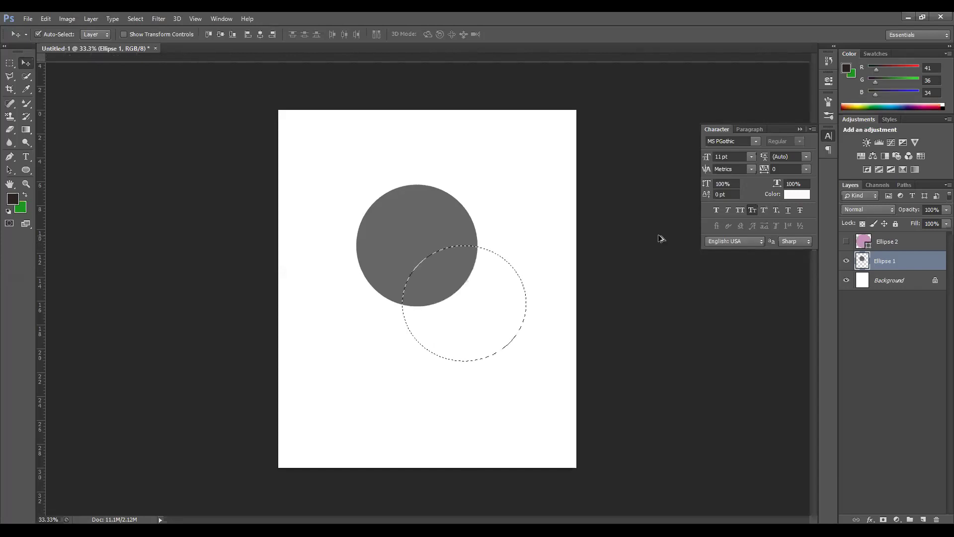
{"action": "key", "text": "ctrl+alt+z"}
{"action": "key", "text": "ctrl+alt+z"}
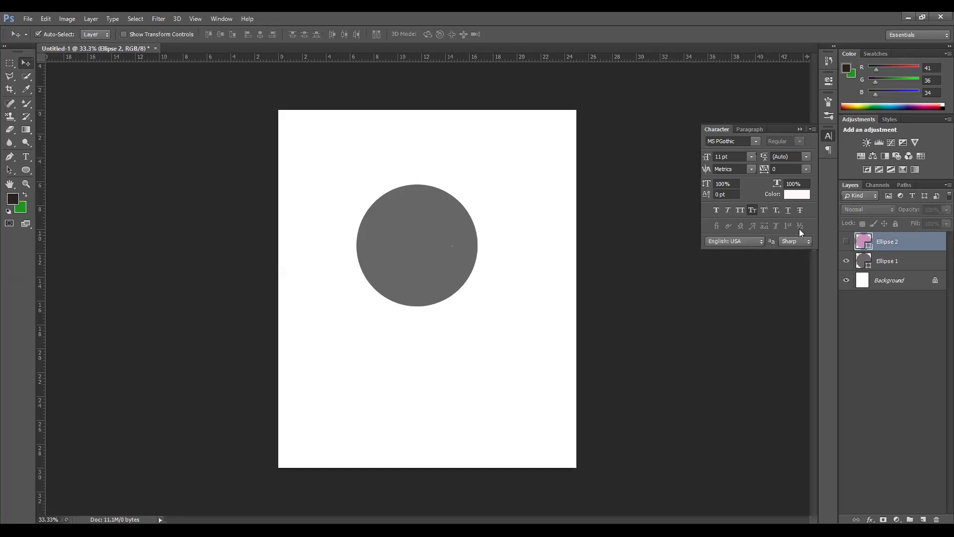
{"action": "left_click", "coordinate": [846, 242]}
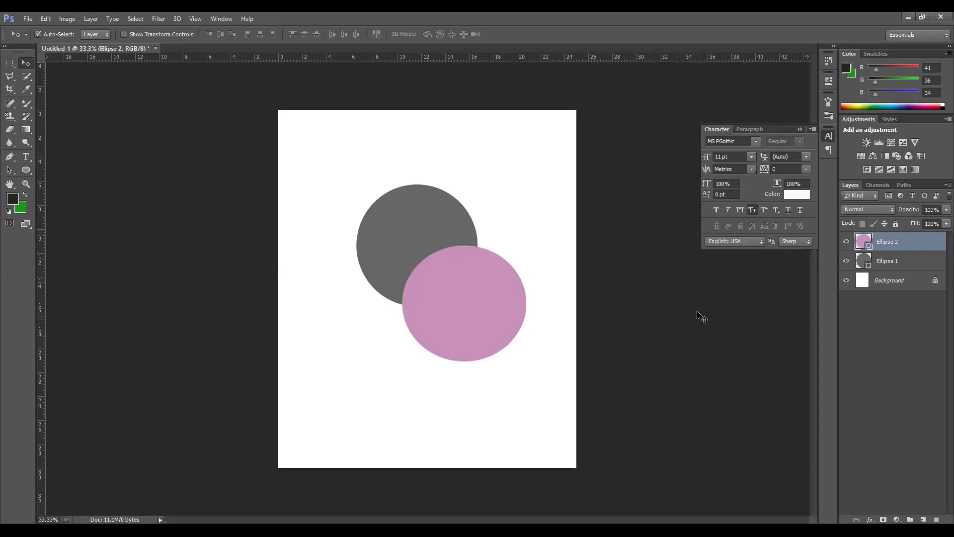
- Combine Ellipse 1 and Ellipse 2 with Unite Shapes, and undo the union
{"action": "left_click", "coordinate": [903, 262], "text": "shift"}
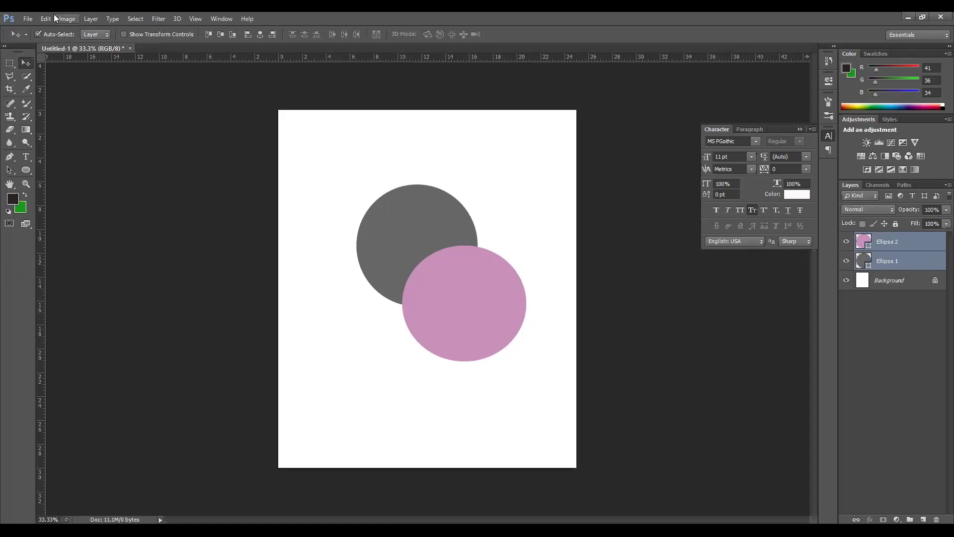
{"action": "left_click", "coordinate": [89, 19]}
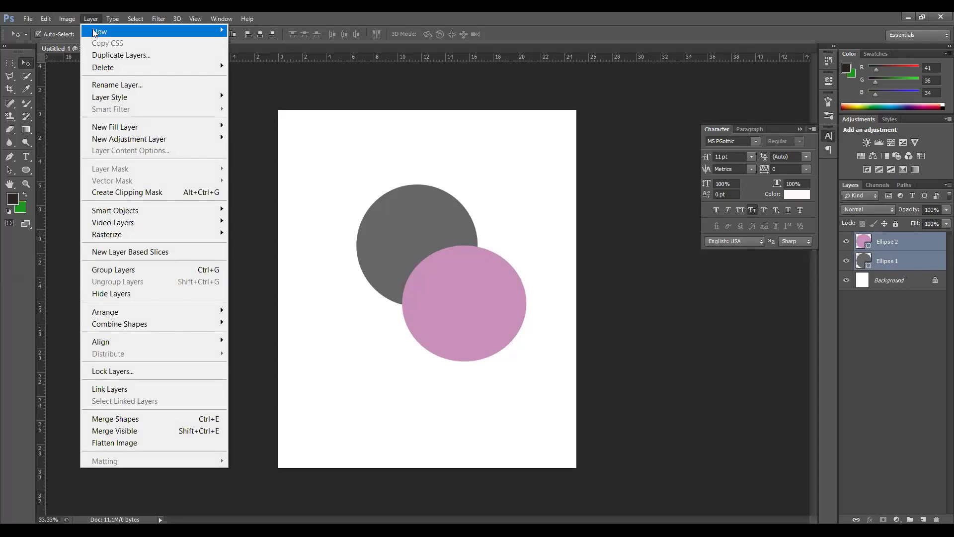
{"action": "mouse_move", "coordinate": [94, 34]}
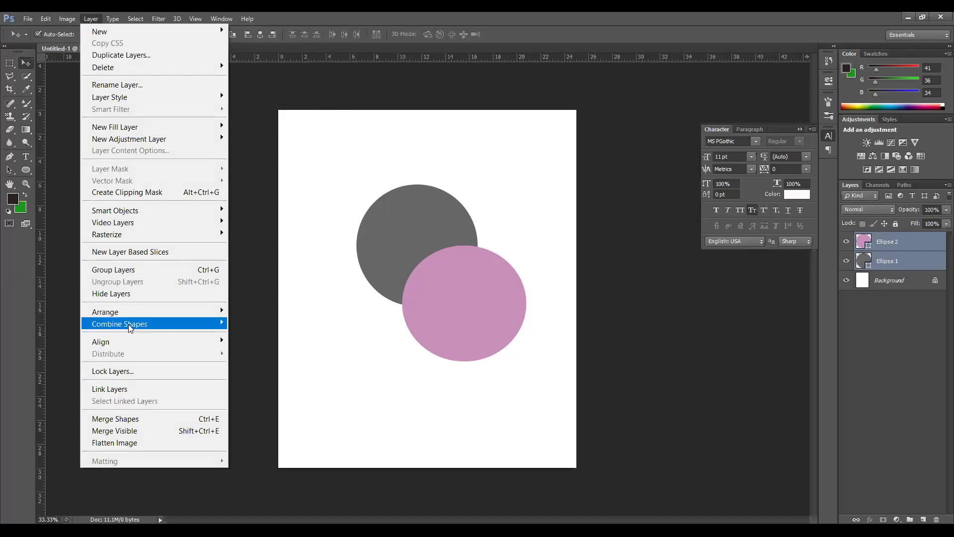
{"action": "mouse_move", "coordinate": [131, 328]}
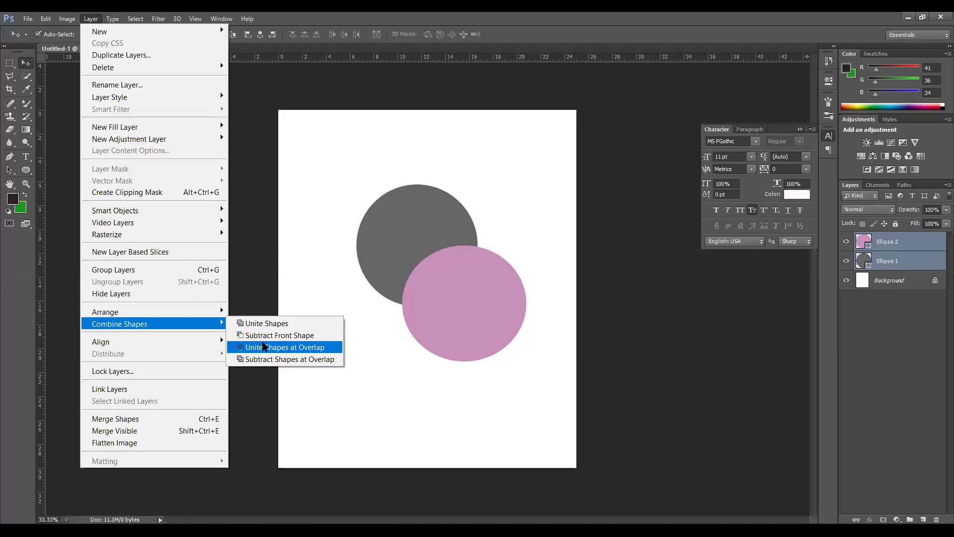
{"action": "left_click", "coordinate": [319, 323]}
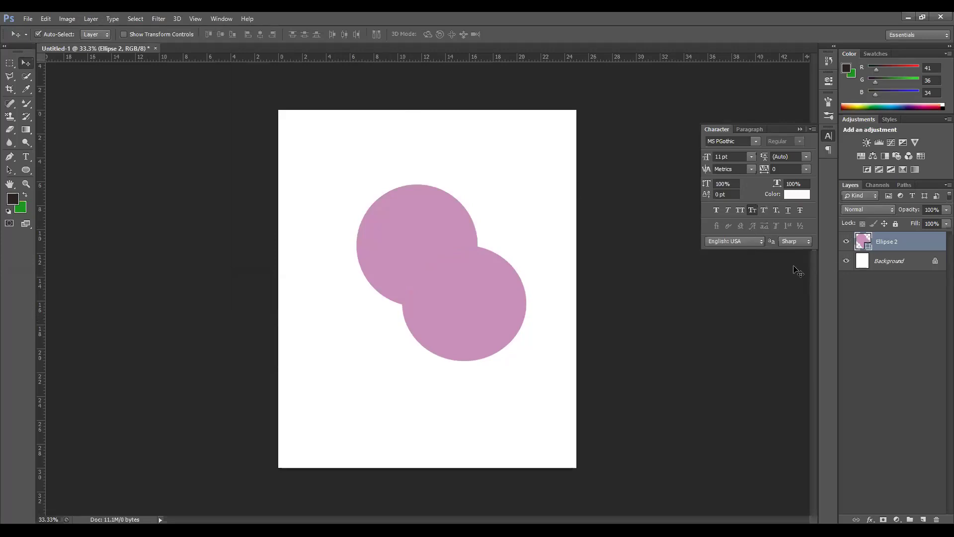
{"action": "key", "text": "z"}
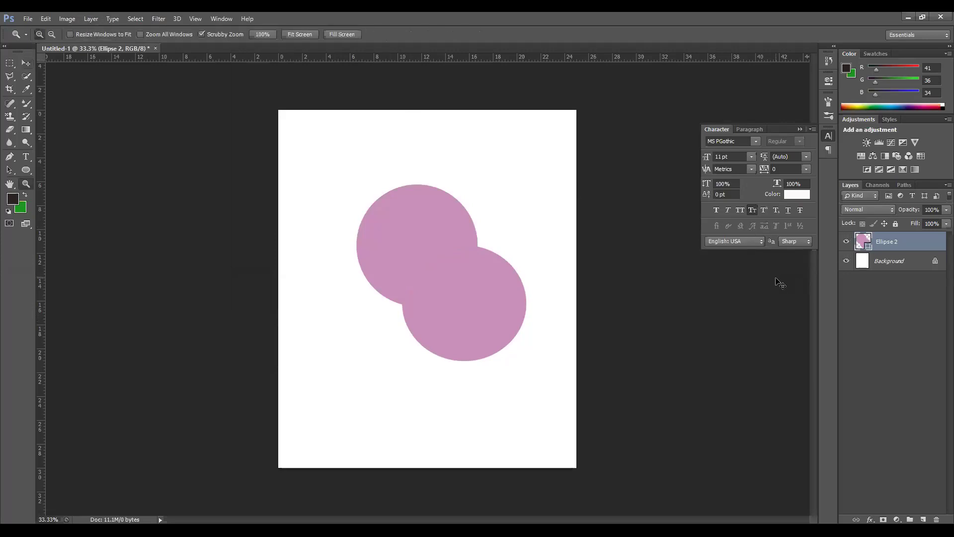
{"action": "key", "text": "ctrl+z"}
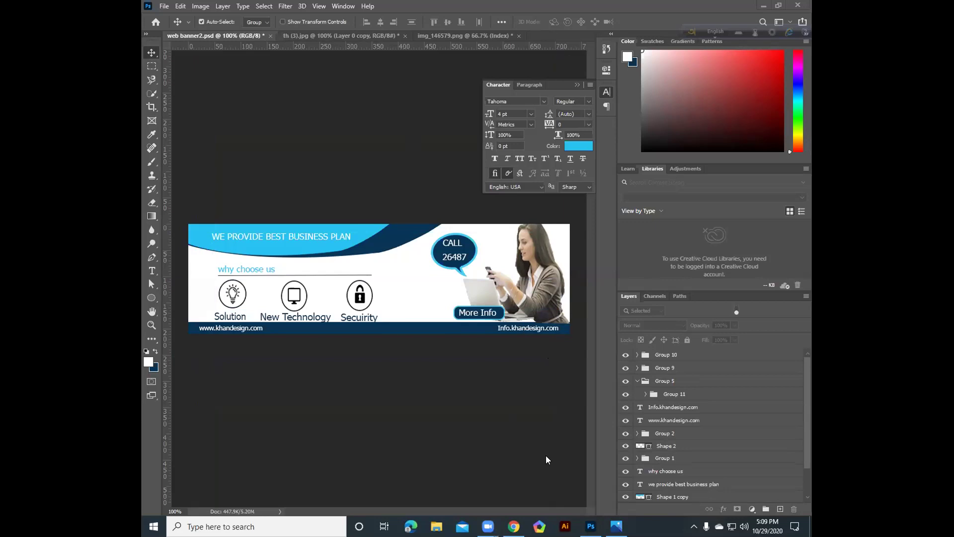
- Switch to Photos to examine the website-vector-banners.jpg reference, and close it to return to web banner2.psd
{"action": "mouse_move", "coordinate": [616, 527]}
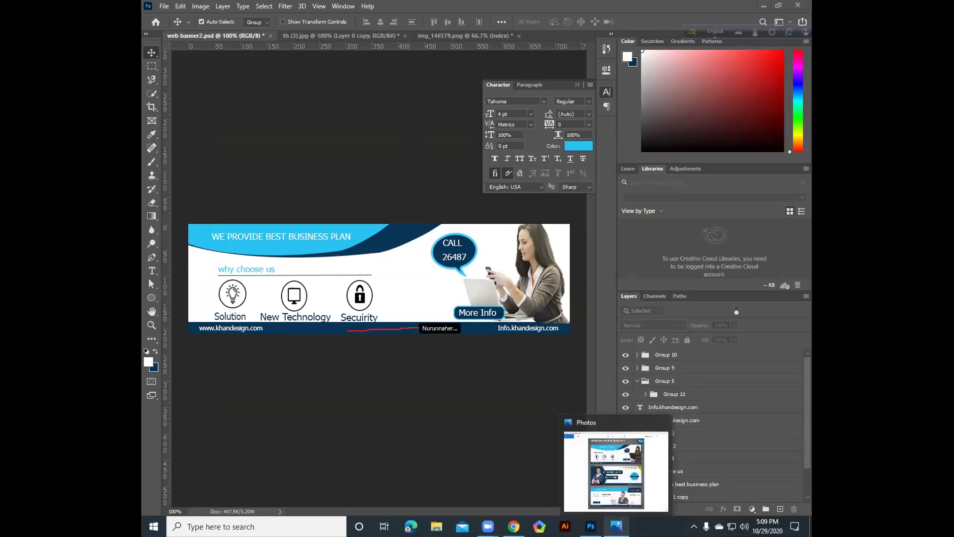
{"action": "left_click", "coordinate": [617, 470]}
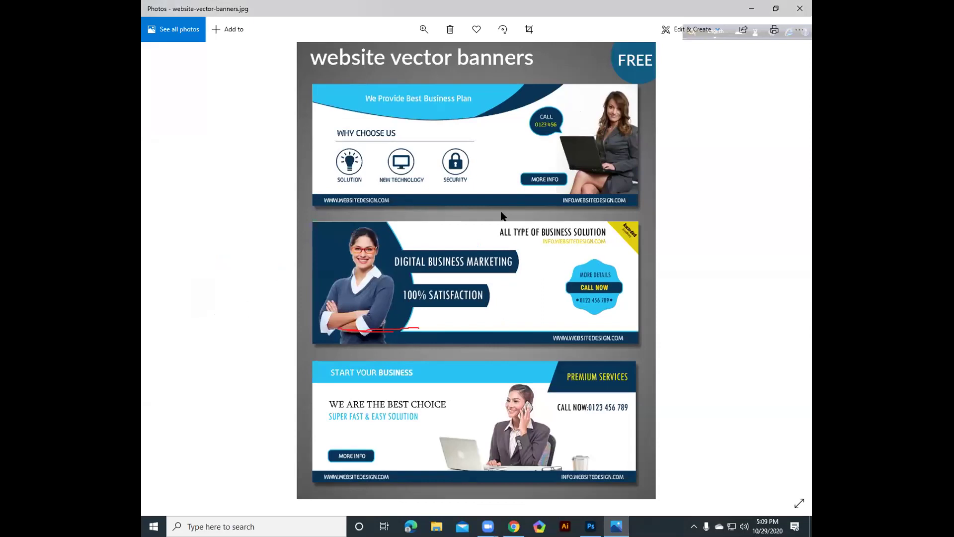
{"action": "left_click", "coordinate": [800, 9]}
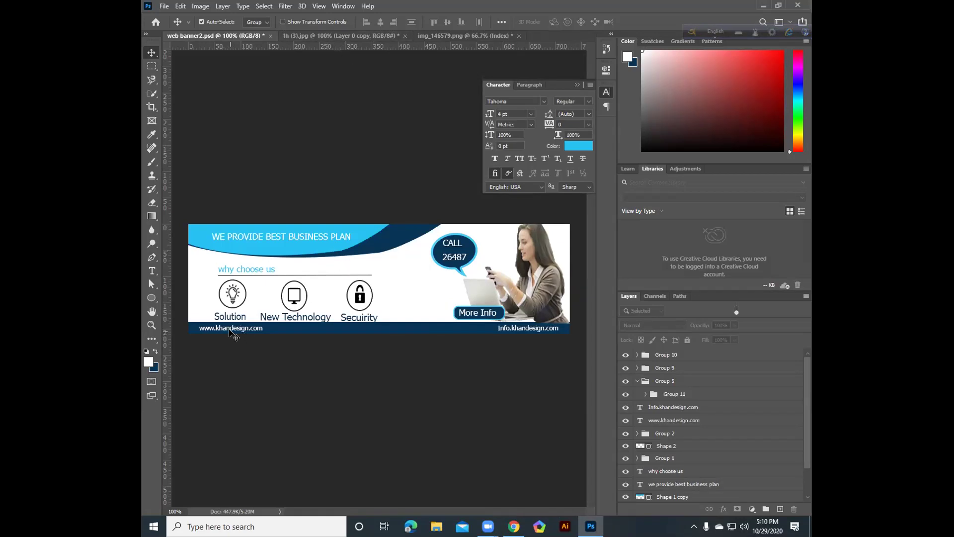
{"action": "left_click", "coordinate": [228, 329]}
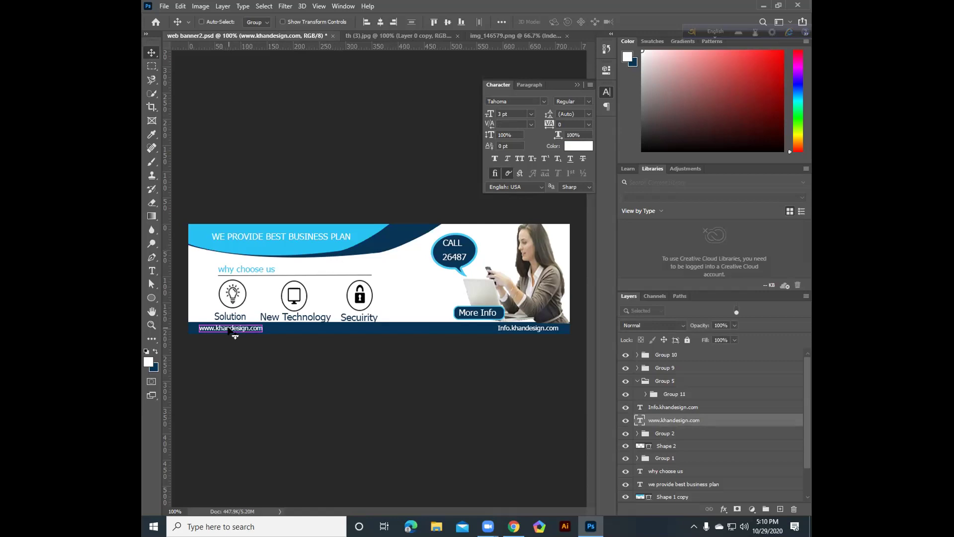
{"action": "key", "text": "ctrl+t"}
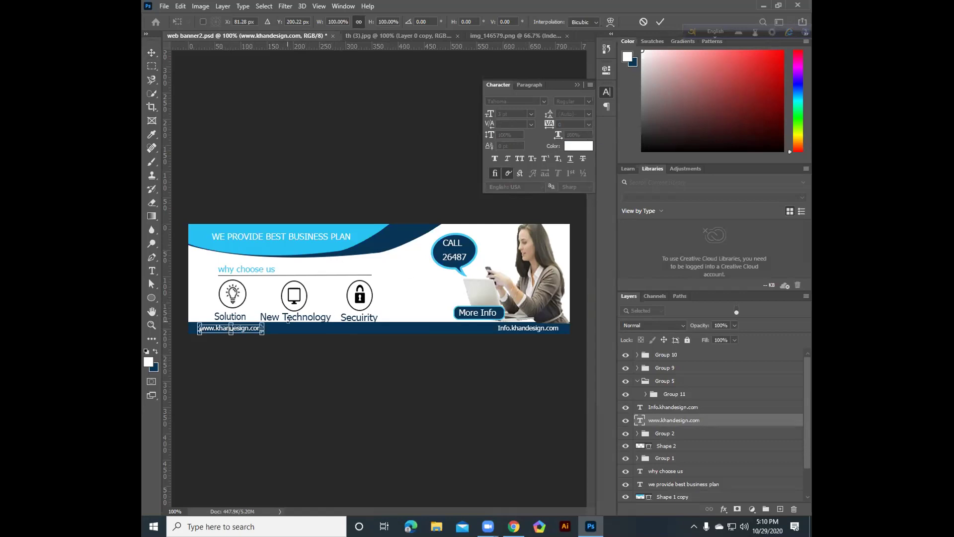
{"action": "key", "text": "Return"}
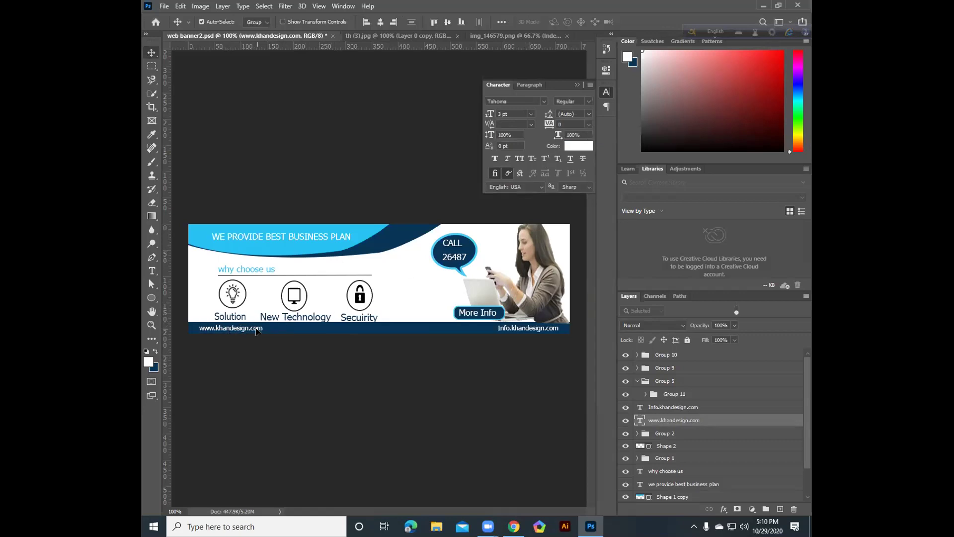
{"action": "key", "text": "ctrl+a"}
{"action": "key", "text": "ctrl+d"}
{"action": "key", "text": "ctrl"}
{"action": "double_click", "coordinate": [708, 423]}
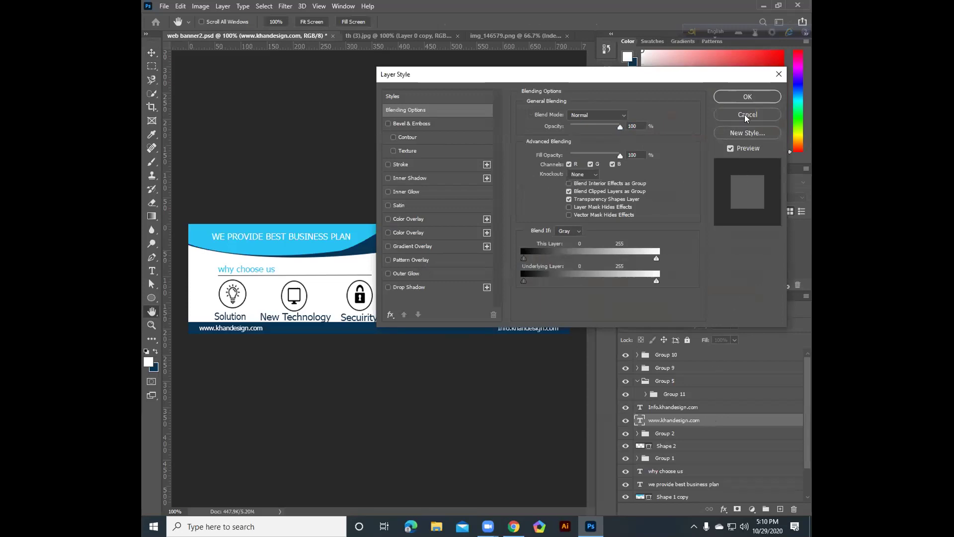
{"action": "left_click", "coordinate": [746, 119]}
{"action": "left_click", "coordinate": [157, 273]}
{"action": "left_click", "coordinate": [231, 330]}
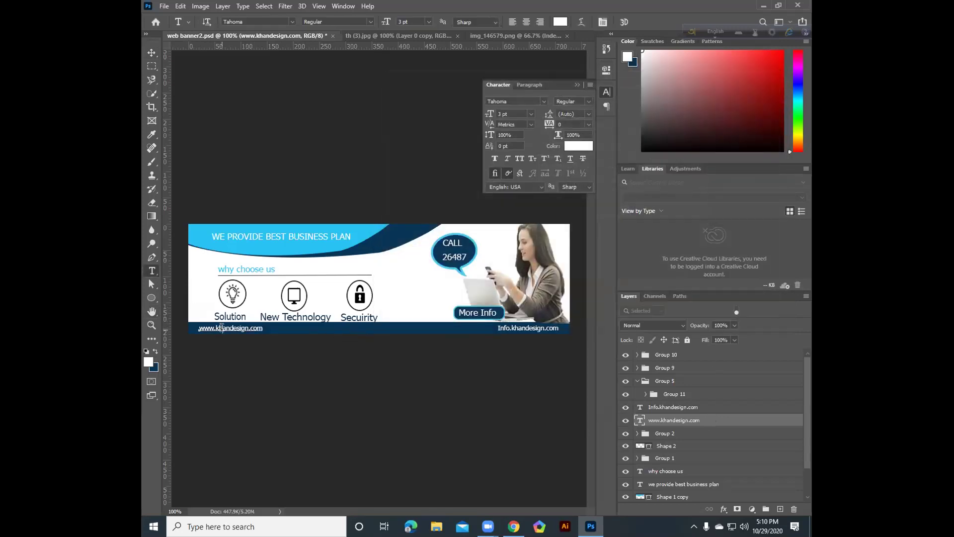
{"action": "double_click", "coordinate": [234, 336]}
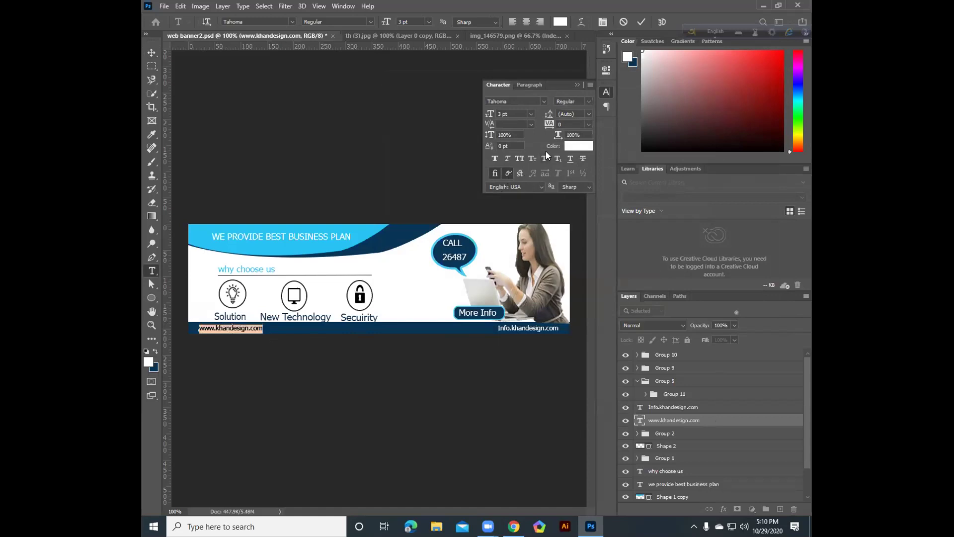
{"action": "left_click", "coordinate": [590, 125]}
{"action": "left_click", "coordinate": [590, 128]}
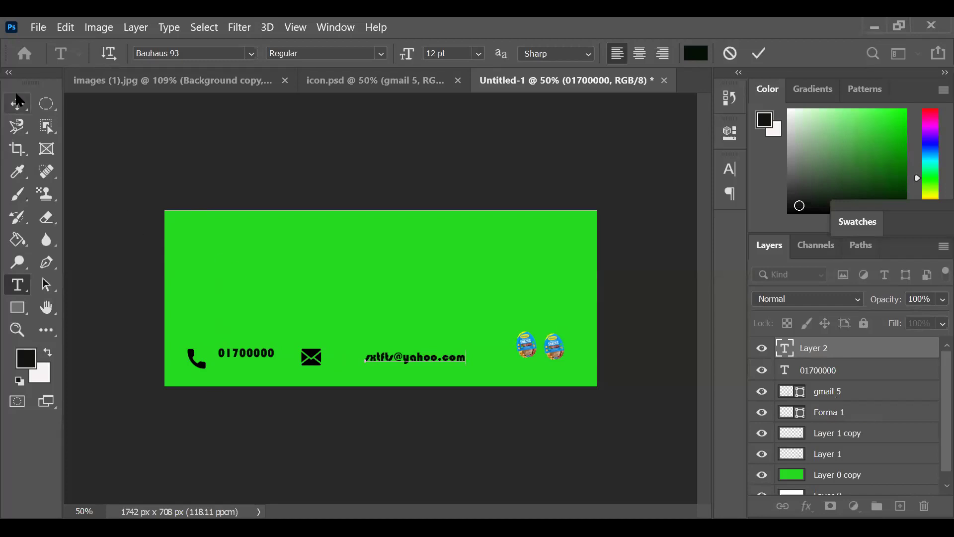
- Commit the e-mail address text and select the gmail 5 and Forma 1 icon layers together with the Move Tool
{"action": "key", "text": "ctrl+Return"}
{"action": "key", "text": "shift+v"}
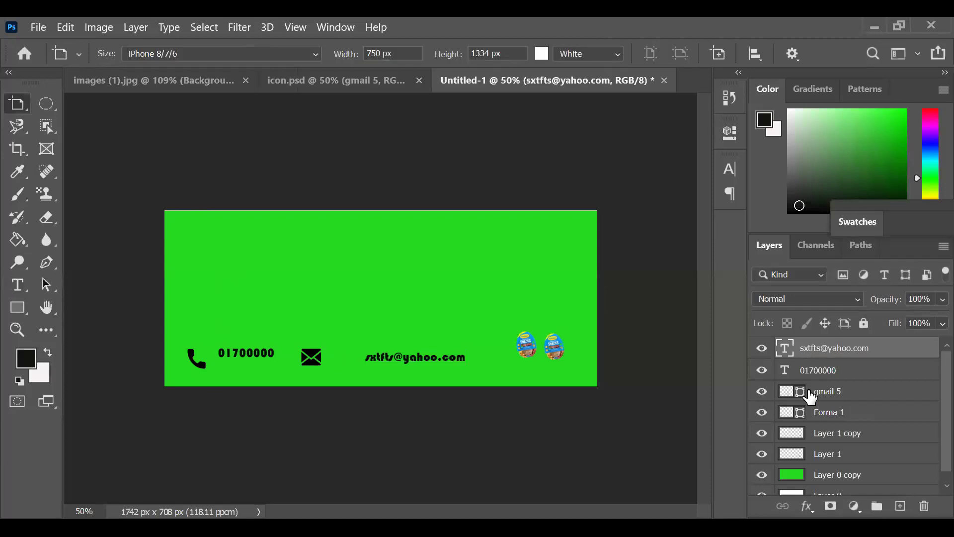
{"action": "left_click", "coordinate": [810, 396]}
{"action": "key", "text": "shift+v"}
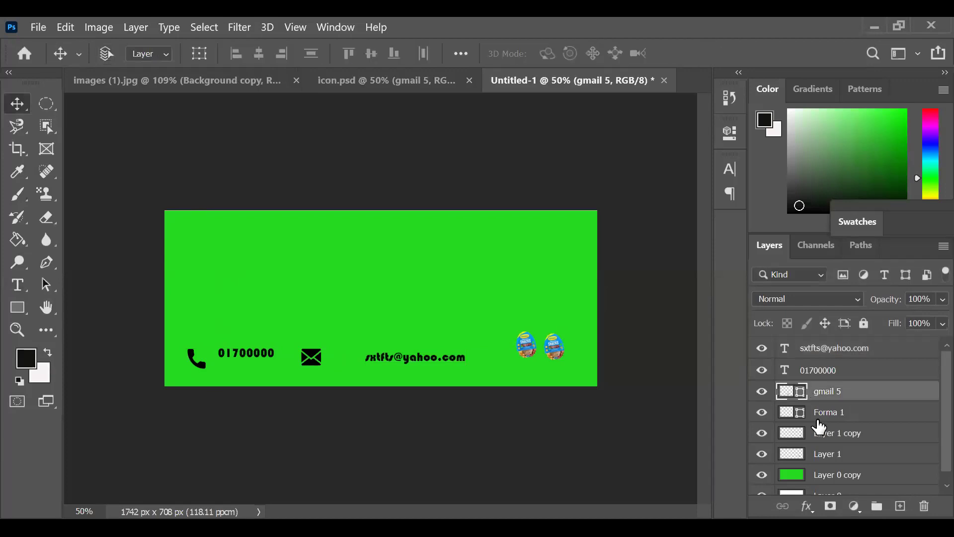
{"action": "left_click", "coordinate": [821, 416], "text": "shift"}
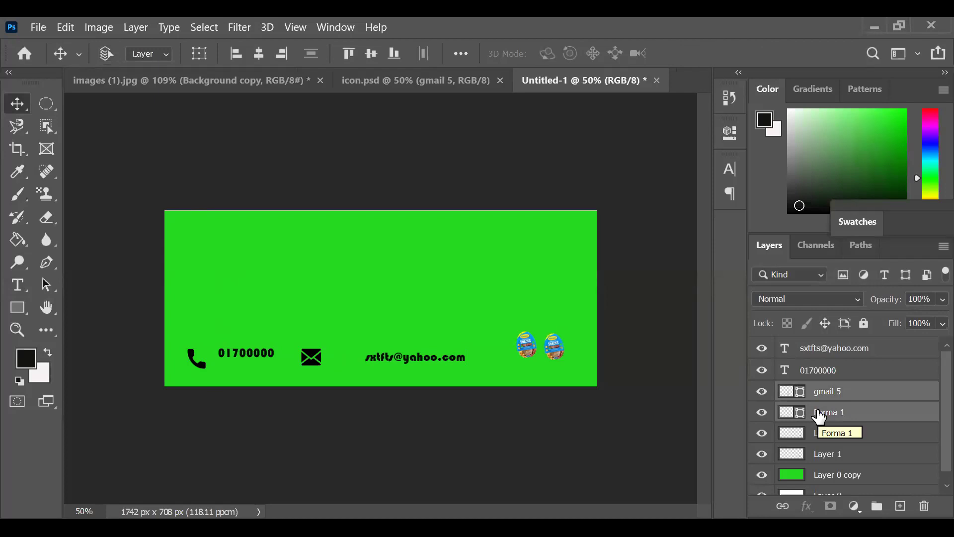
{"action": "left_click_drag", "start_coordinate": [821, 416], "coordinate": [169, 366]}
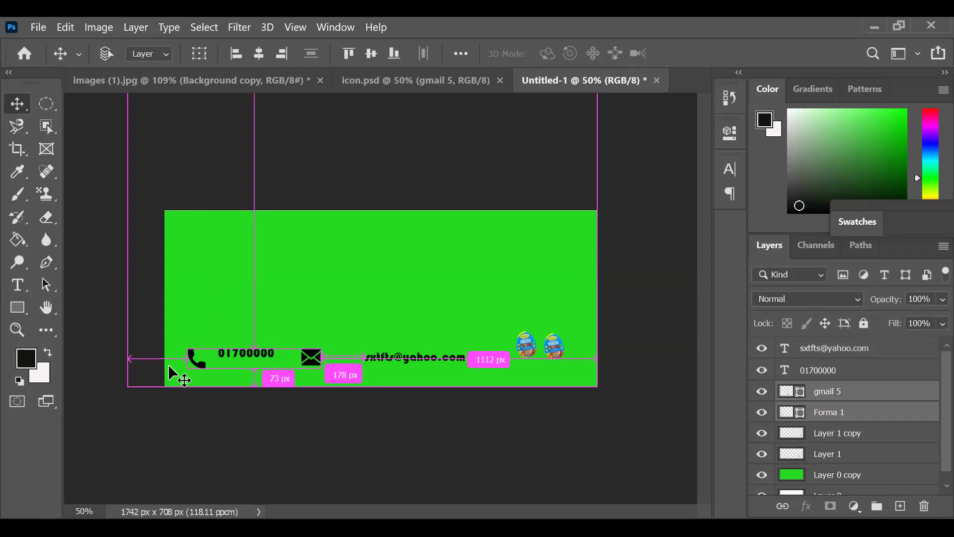
{"action": "left_click_drag", "start_coordinate": [169, 366], "coordinate": [169, 367]}
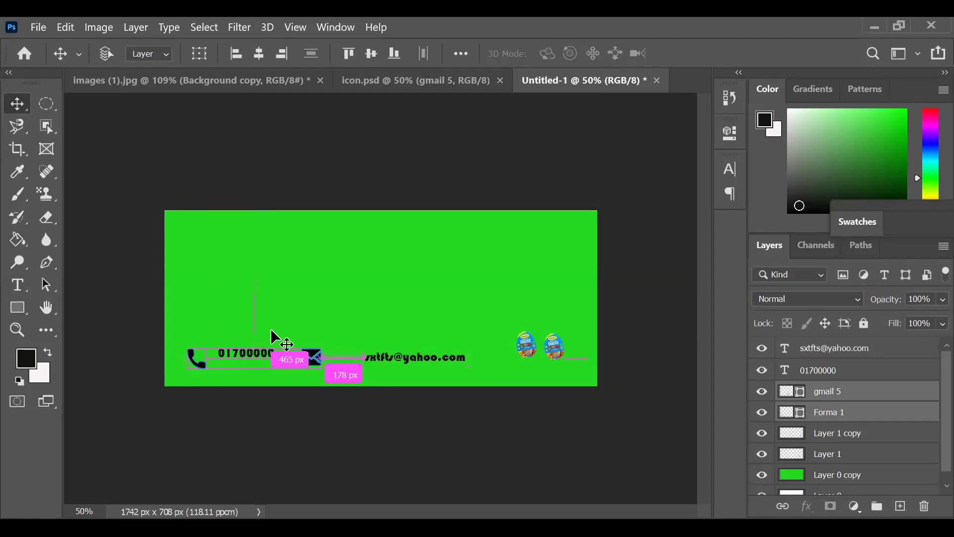
- Open the phone number text for editing, leave it, and reselect the gmail 5 and Forma 1 layers together
{"action": "left_click", "coordinate": [207, 357]}
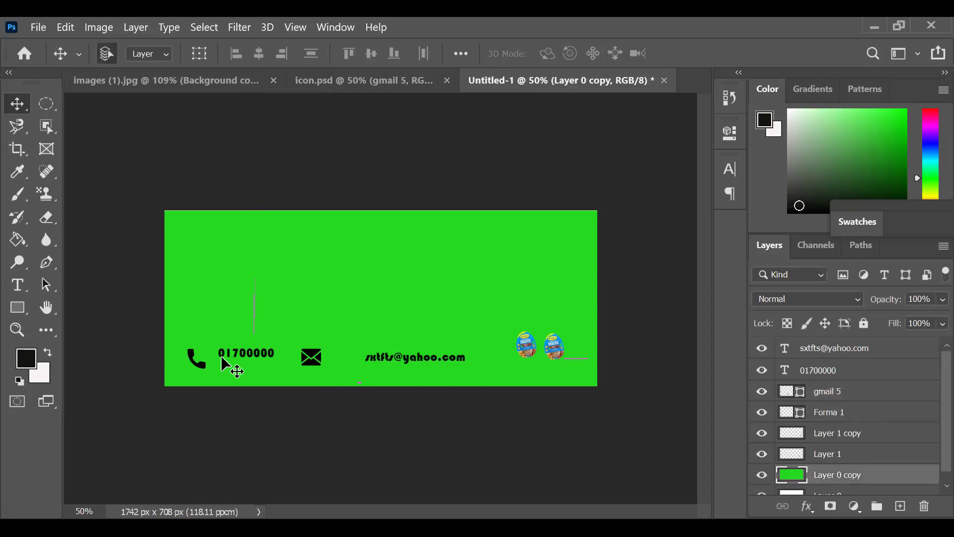
{"action": "double_click", "coordinate": [243, 355]}
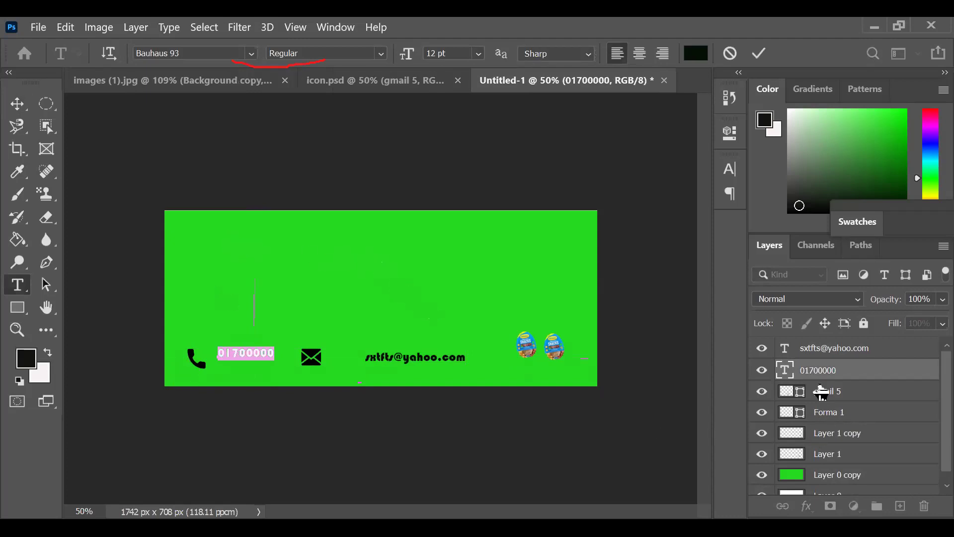
{"action": "left_click", "coordinate": [821, 394]}
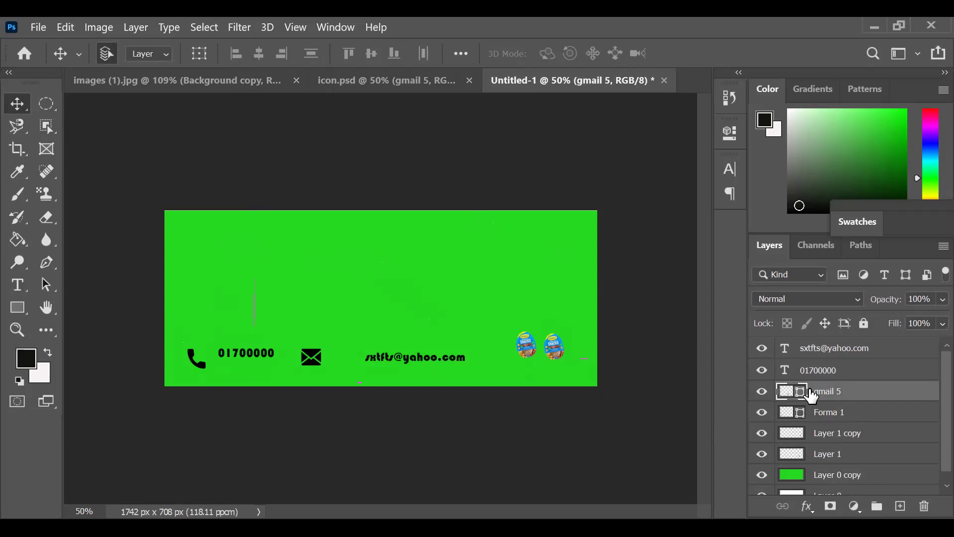
{"action": "left_click", "coordinate": [822, 413], "text": "ctrl"}
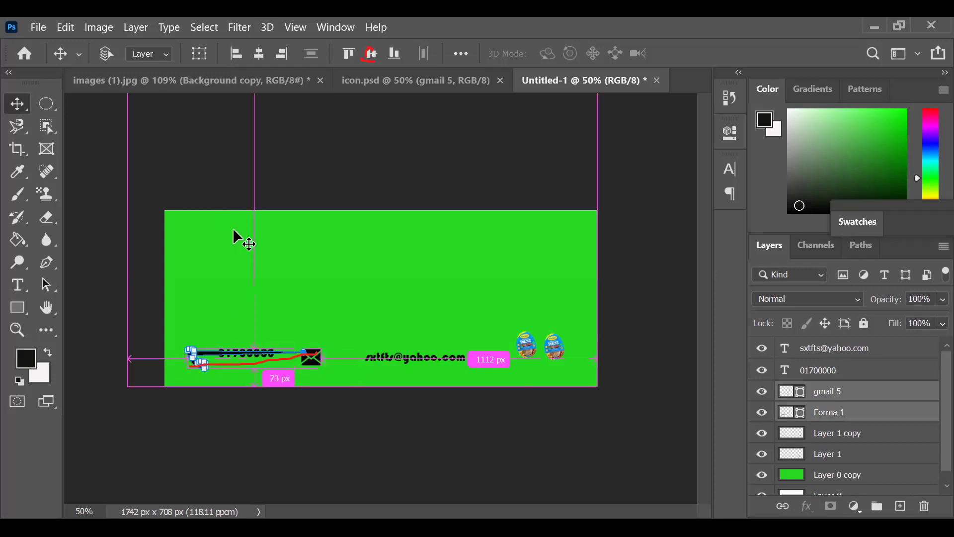
- Try aligning the distorted phone icon and the envelope icon by vertical centers, and undo back to the original phone shape
{"action": "left_click", "coordinate": [372, 57]}
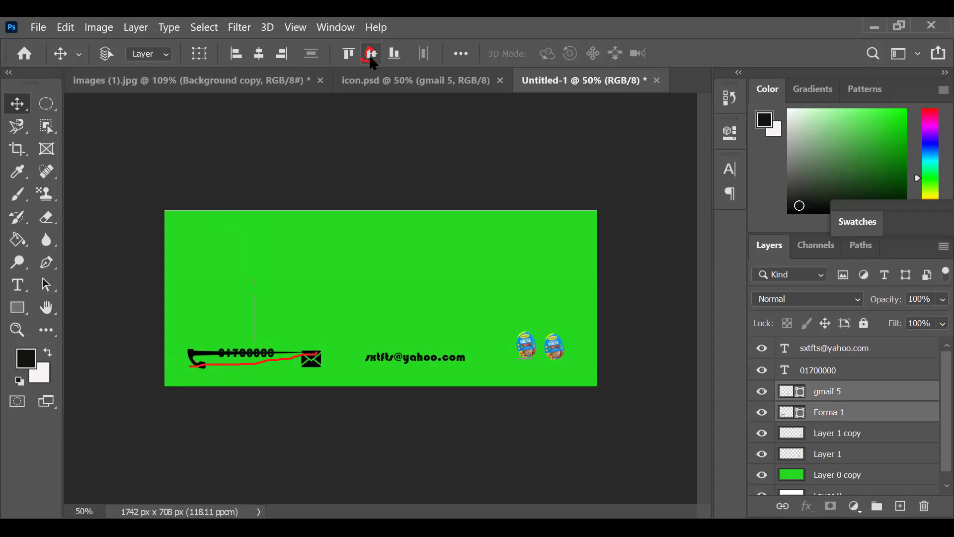
{"action": "key", "text": "ctrl"}
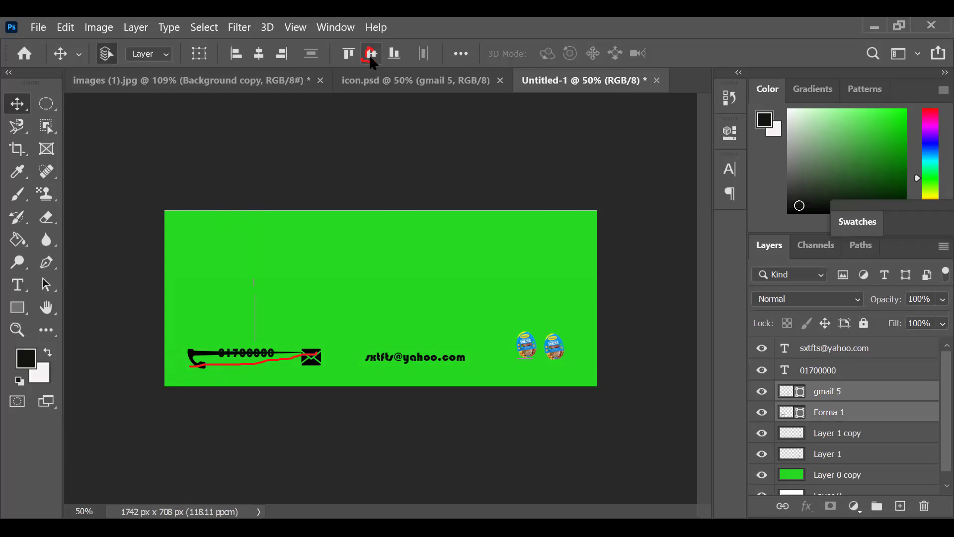
{"action": "key", "text": "ctrl+z"}
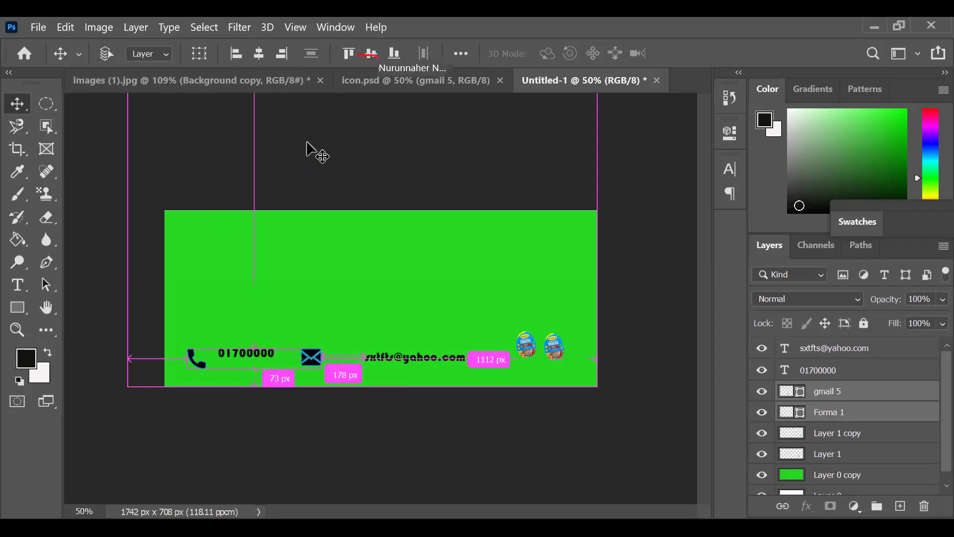
- Align the phone and envelope icons (Forma 1 and gmail 5) by their vertical centers
{"action": "left_click", "coordinate": [372, 55]}
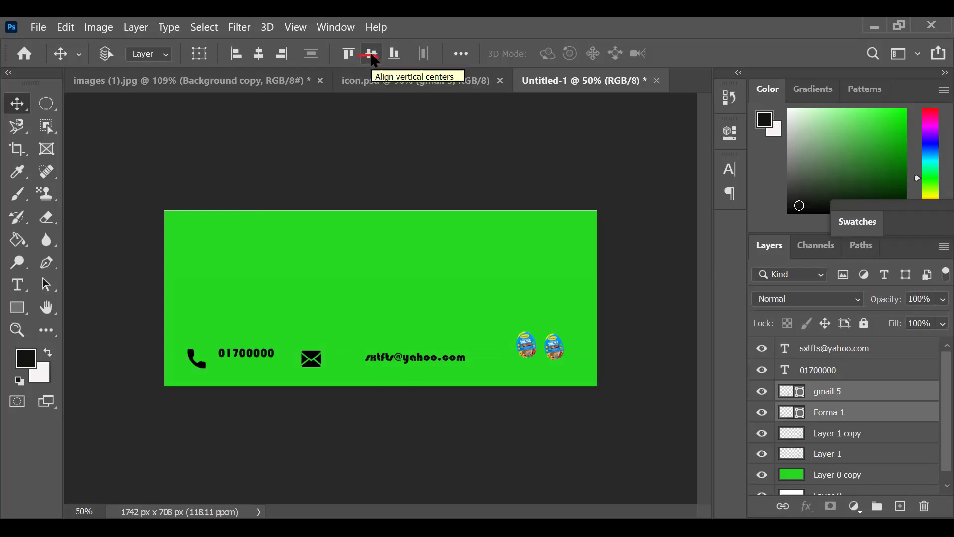
{"action": "key", "text": "ctrl"}
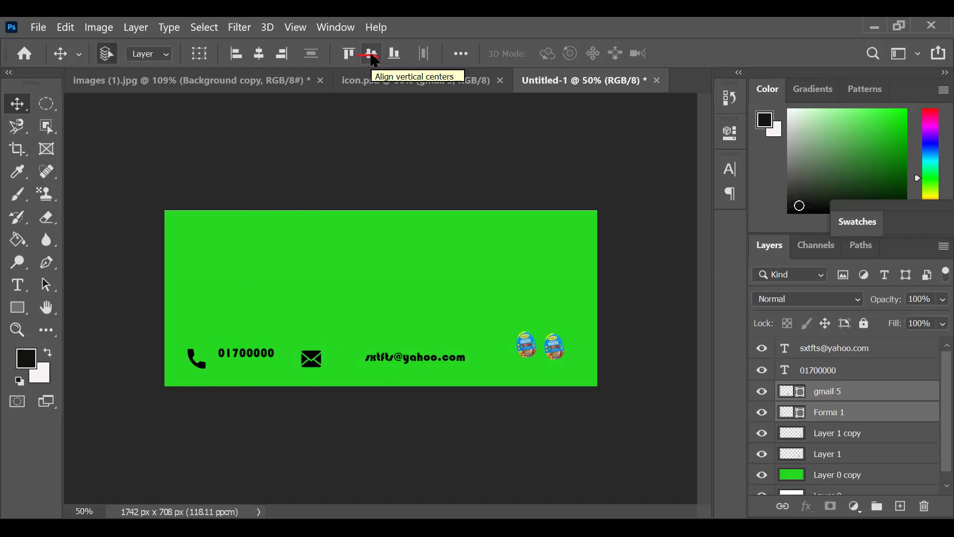